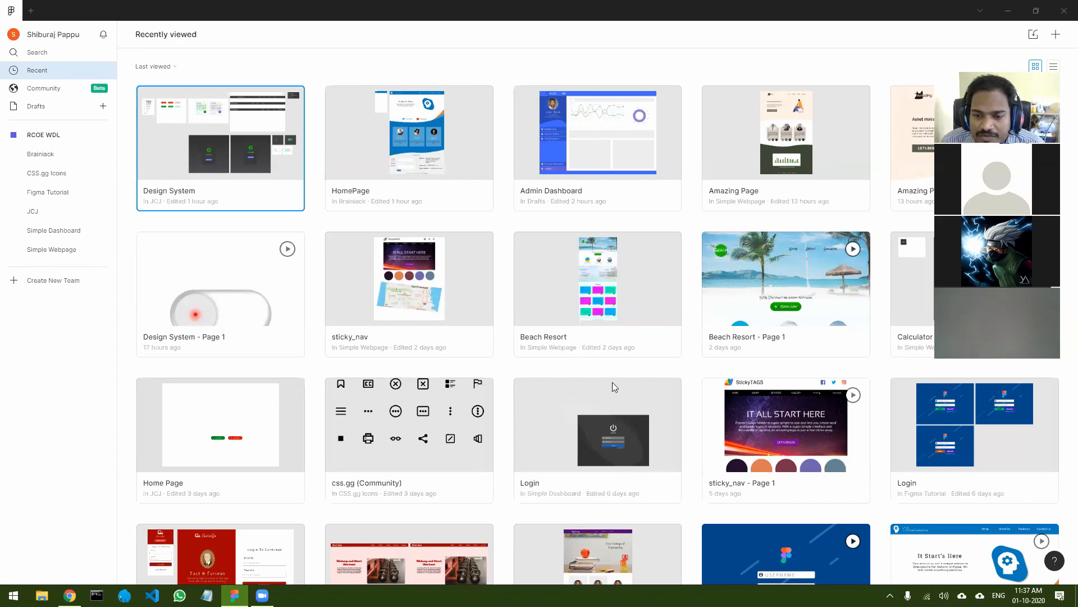
Look through the recently viewed files and open the HomePage design from the Brainiack project.
scroll(613, 386, "down", 4)
left_click(795, 336)
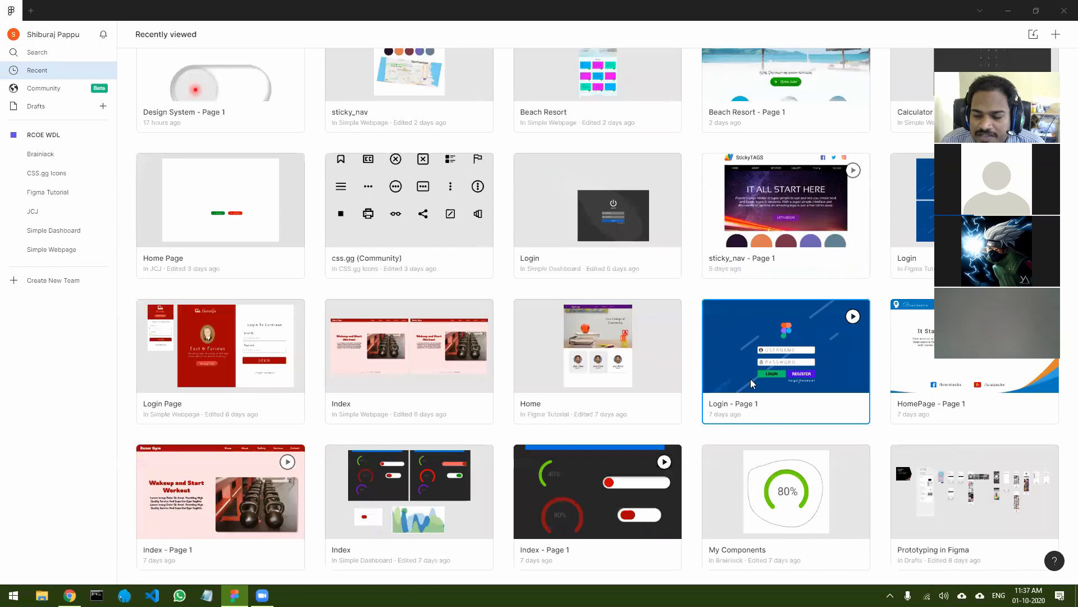
scroll(771, 369, "up", 4)
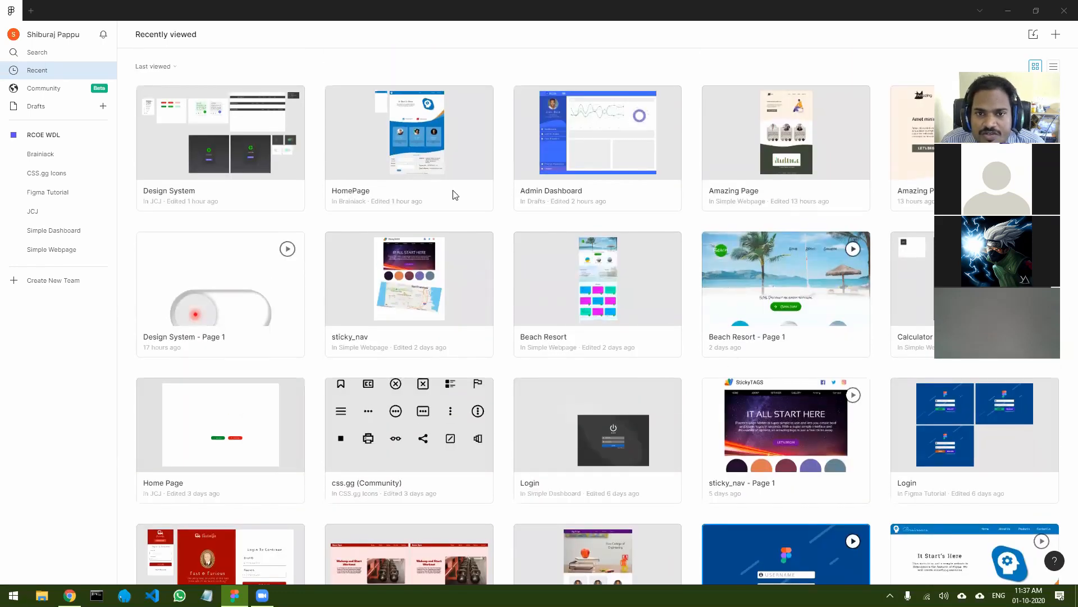
left_click(472, 126)
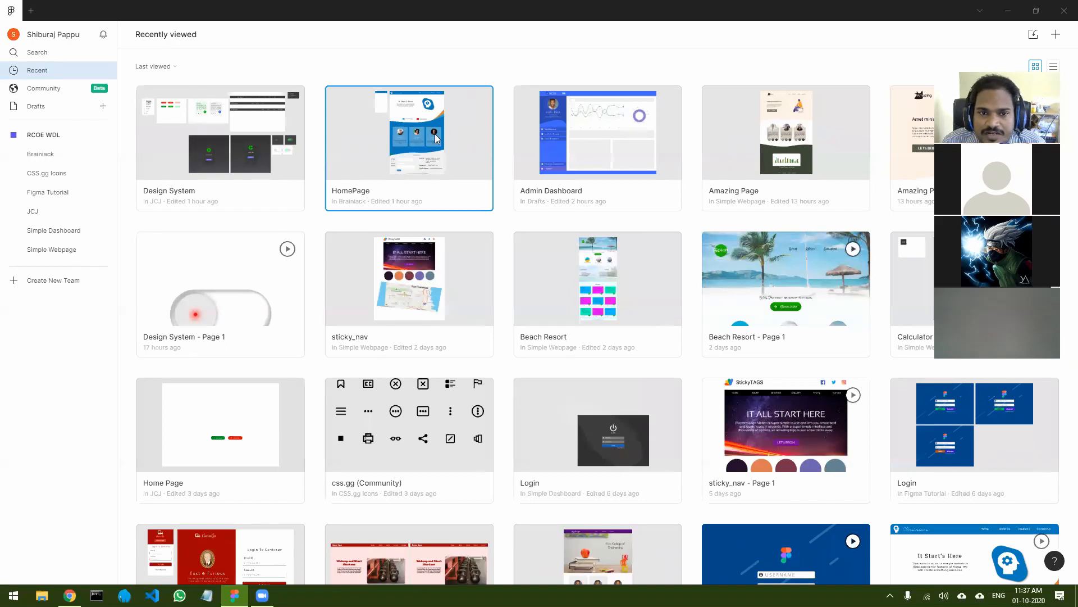
double_click(457, 136)
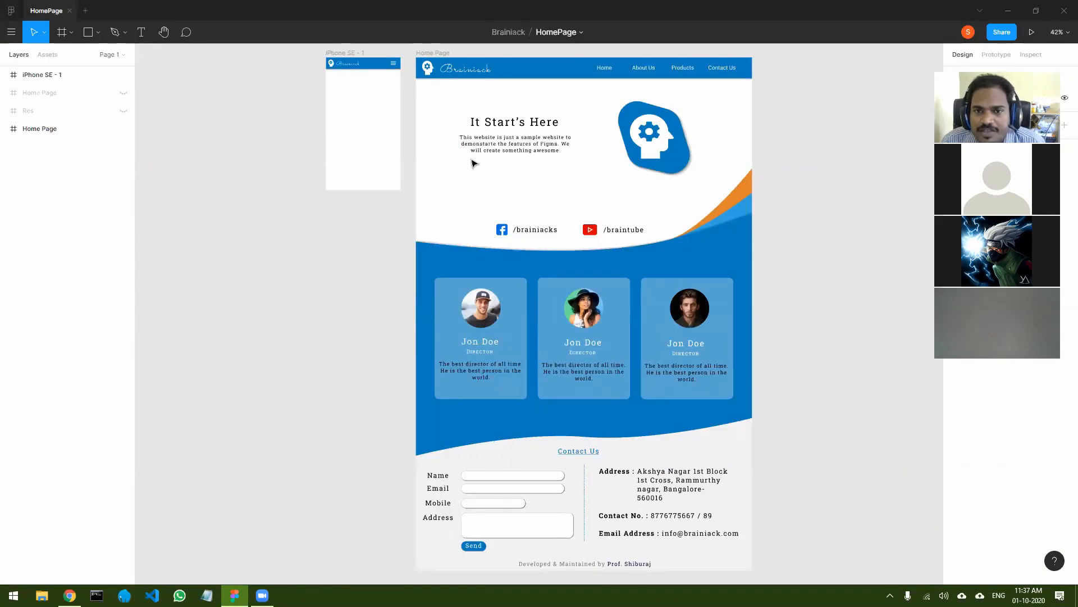
Examine the Home Page design from the header and slider area through the cards to the contact form and footer.
left_click_drag(398, 130, 347, 163)
scroll(489, 150, "up", 3)
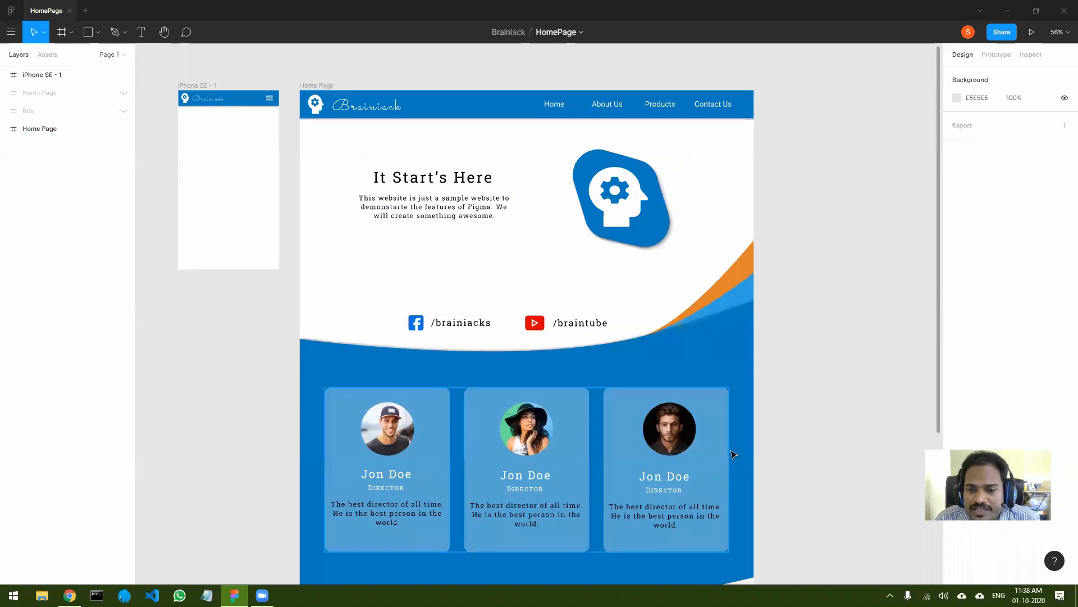
scroll(724, 449, "down", 4)
scroll(697, 444, "up", 4)
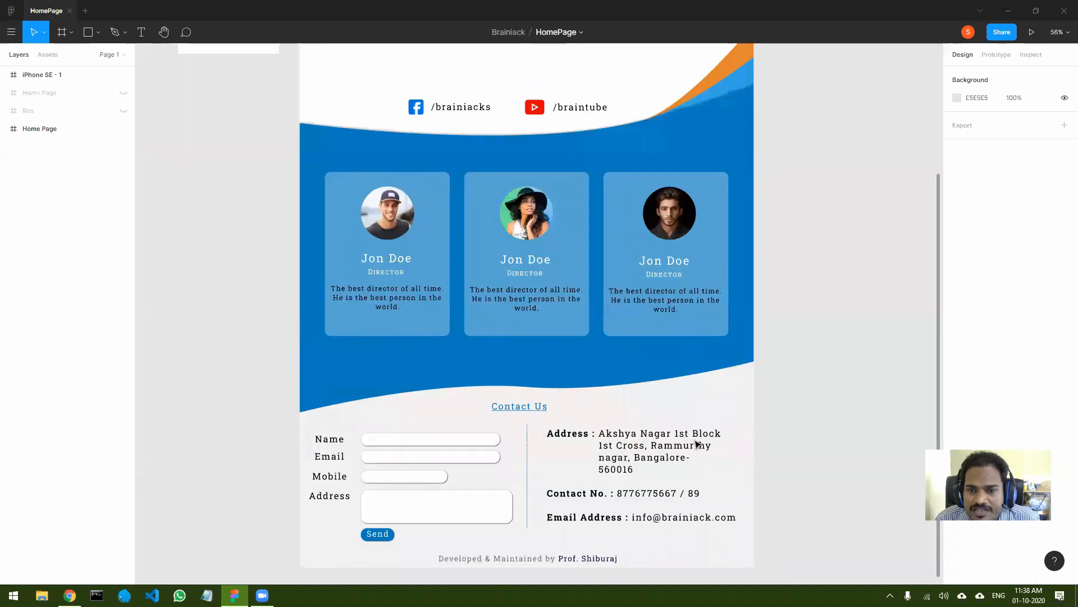
scroll(696, 444, "up", 1)
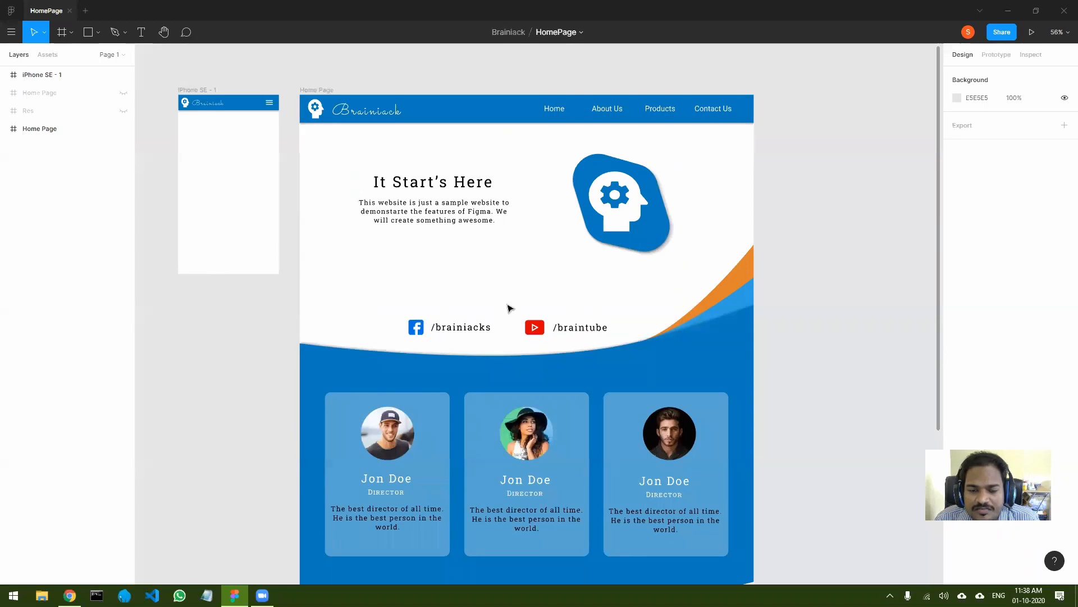
scroll(469, 309, "down", 2)
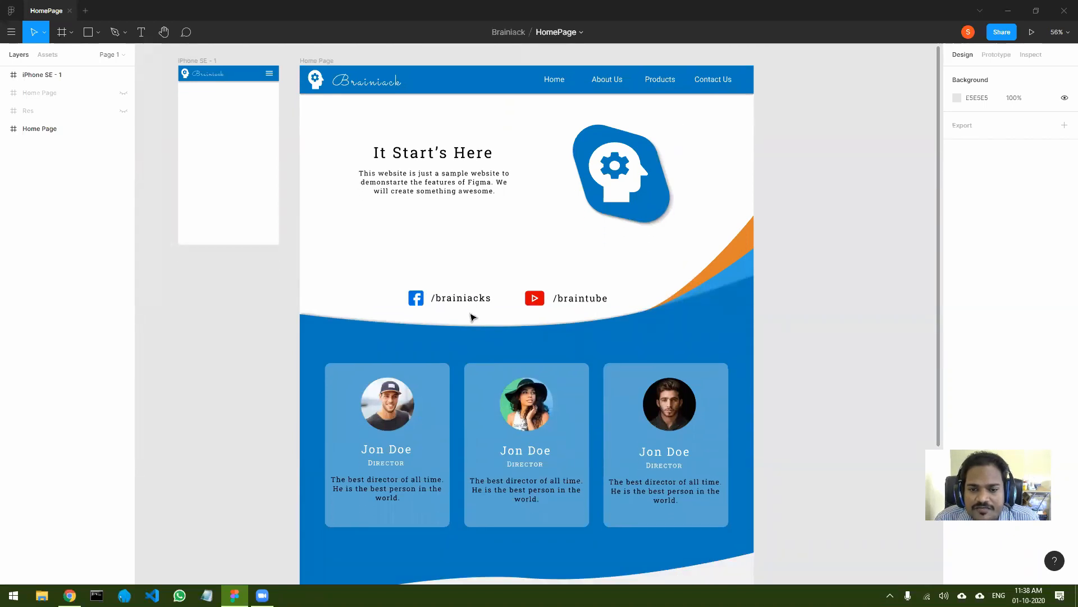
scroll(471, 317, "down", 5)
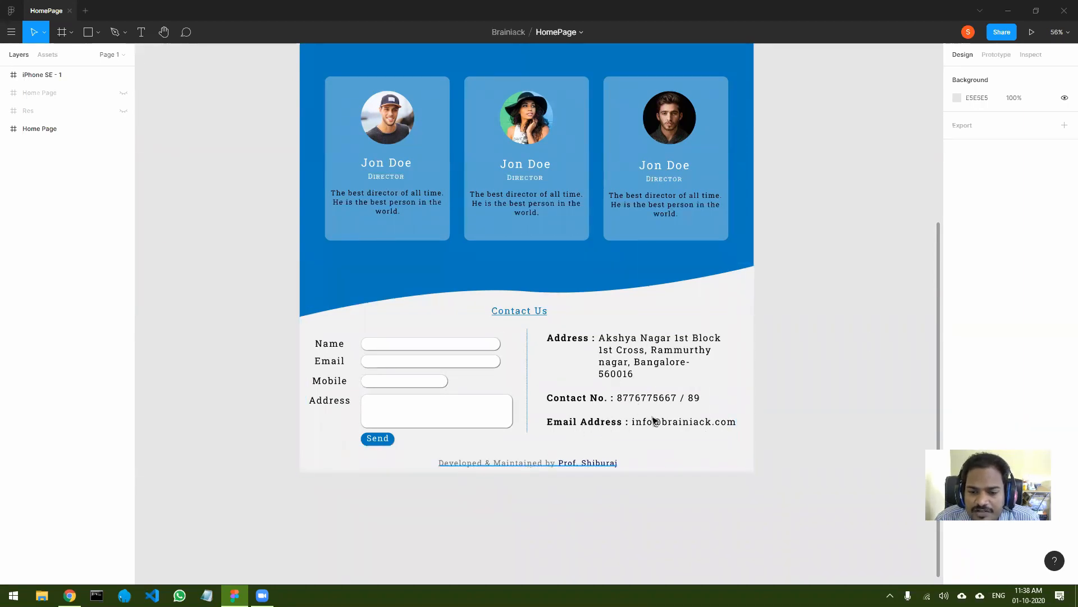
scroll(870, 339, "up", 3)
scroll(870, 339, "up", 3)
scroll(867, 339, "down", 1)
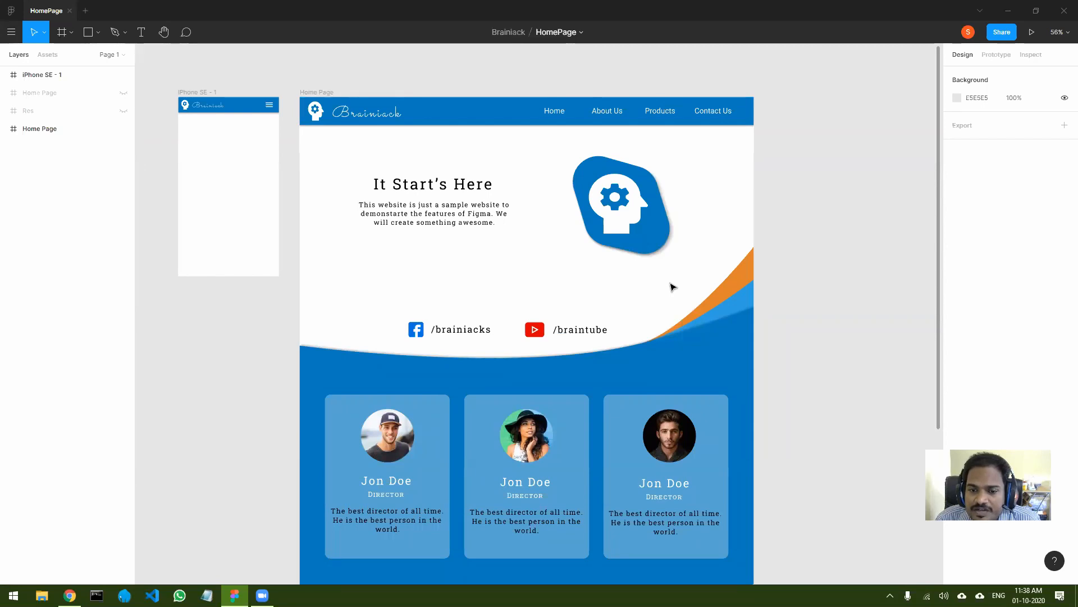
Temporarily resize the Home Page frame's width to check how the header and other contents respond, restoring the 1440 width.
left_click(320, 95)
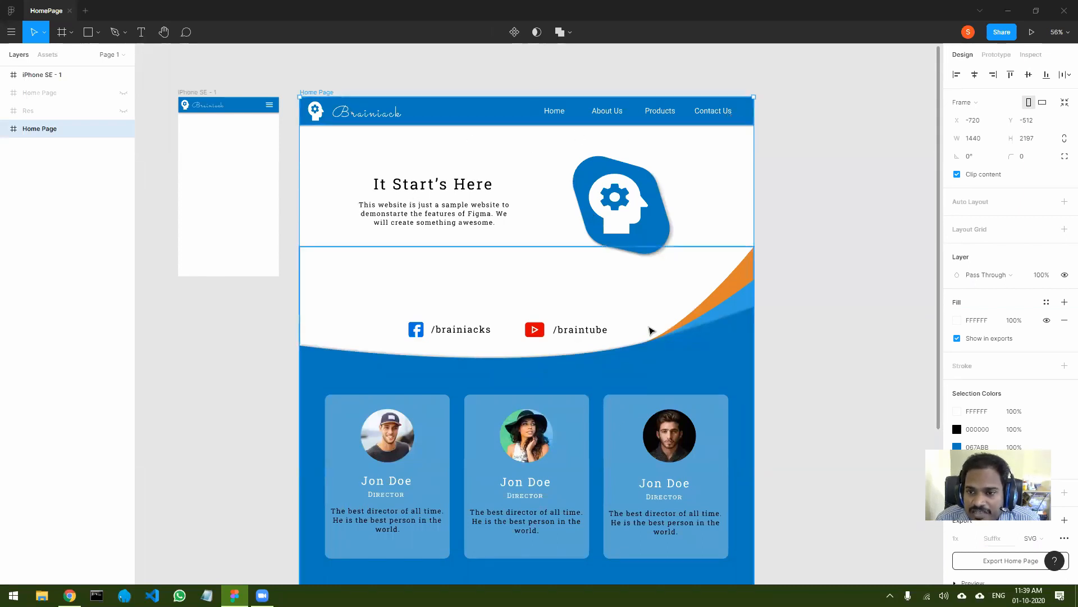
mouse_move(755, 205)
left_mouse_down()
mouse_move(888, 202)
mouse_move(753, 207)
left_mouse_up()
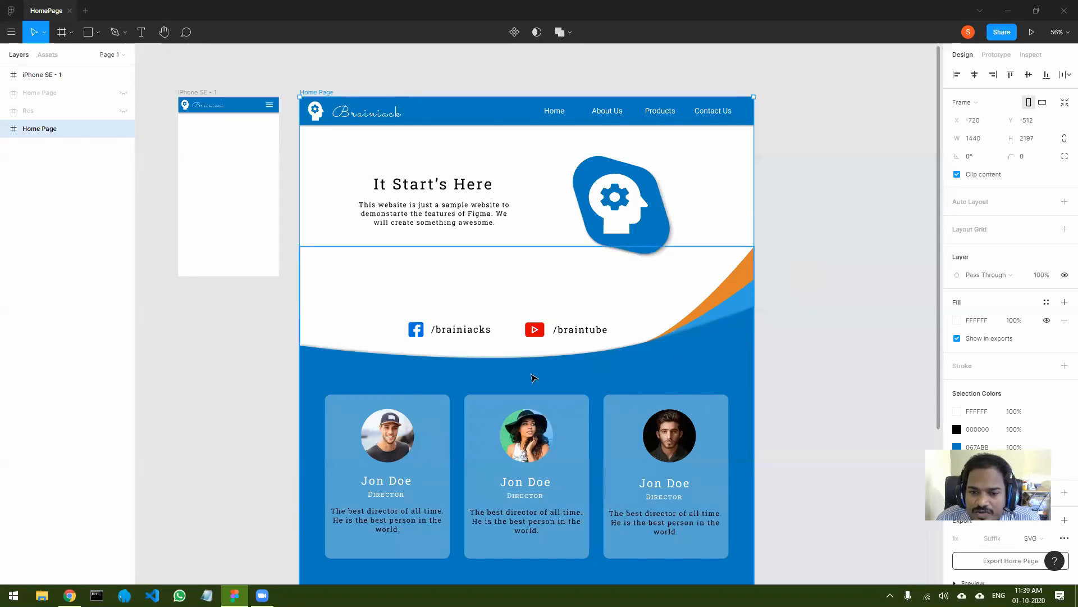
scroll(534, 378, "down", 4)
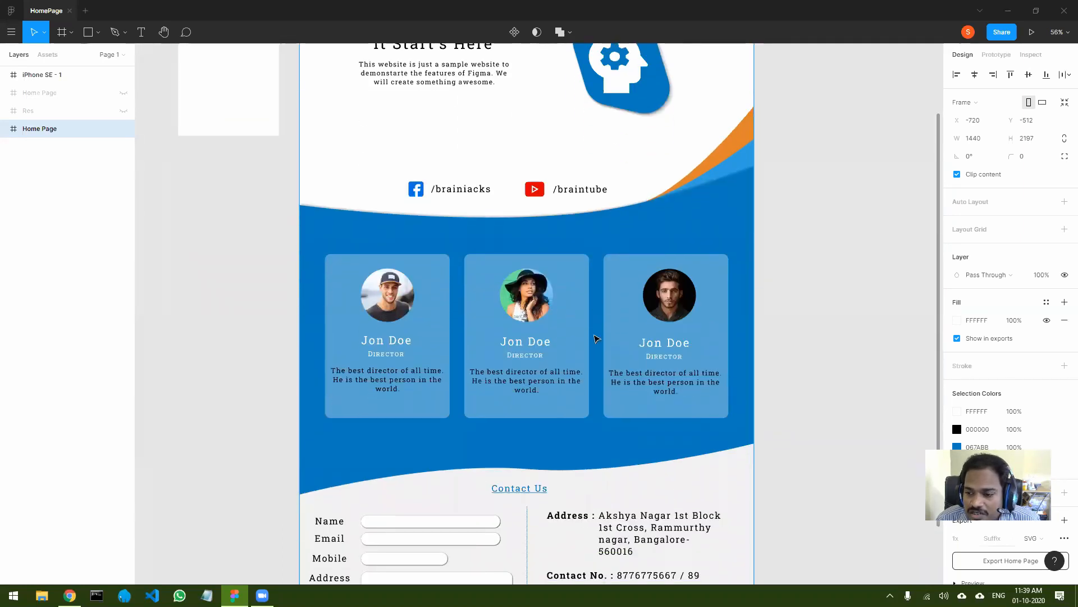
scroll(596, 338, "up", 5)
scroll(596, 338, "down", 3)
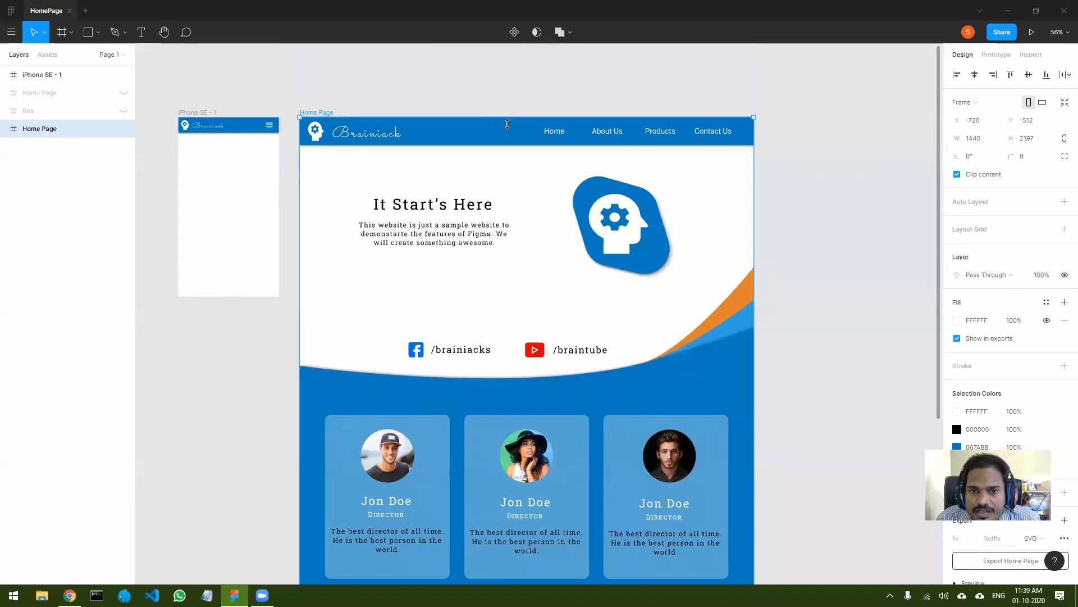
left_click(535, 138)
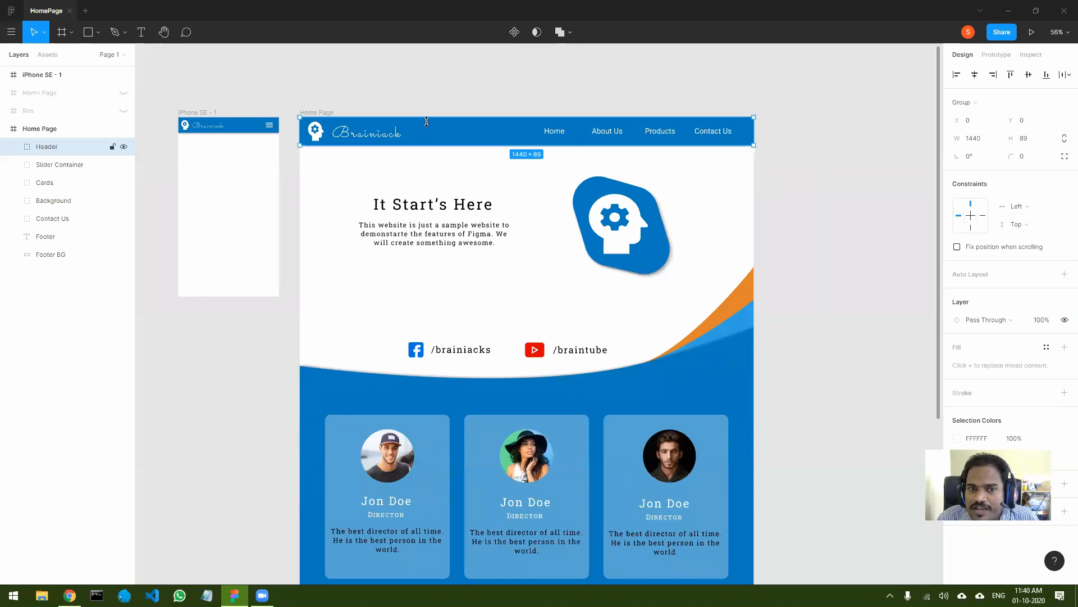
left_click(329, 114)
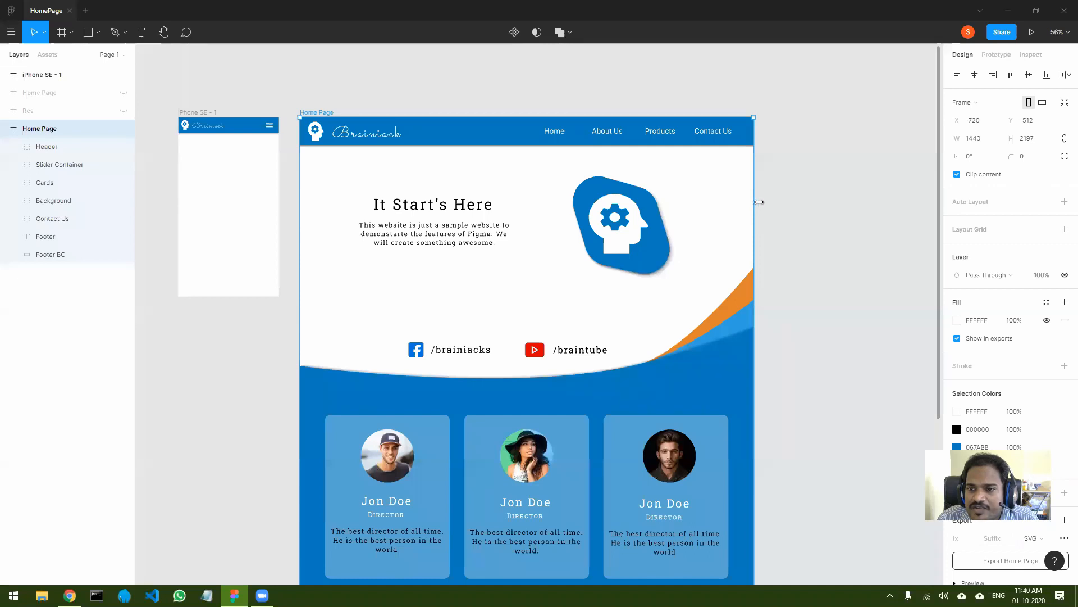
mouse_move(755, 202)
left_mouse_down()
mouse_move(794, 201)
mouse_move(755, 205)
left_mouse_up()
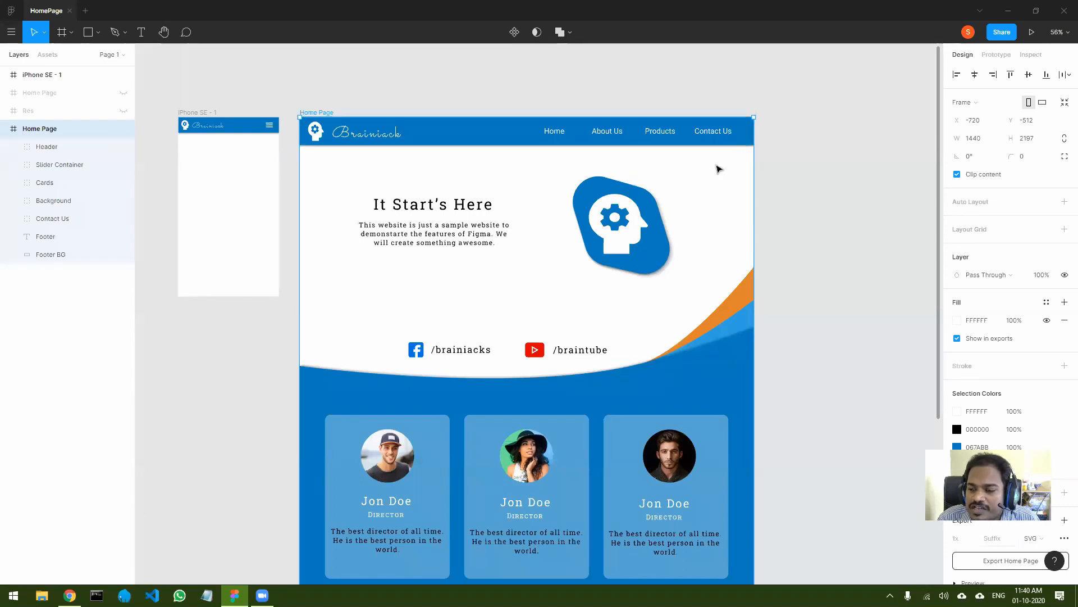
Set the Header group's horizontal constraint to Left & Right and test it by temporarily resizing the Home Page frame's width.
left_click(789, 169)
left_click(513, 134)
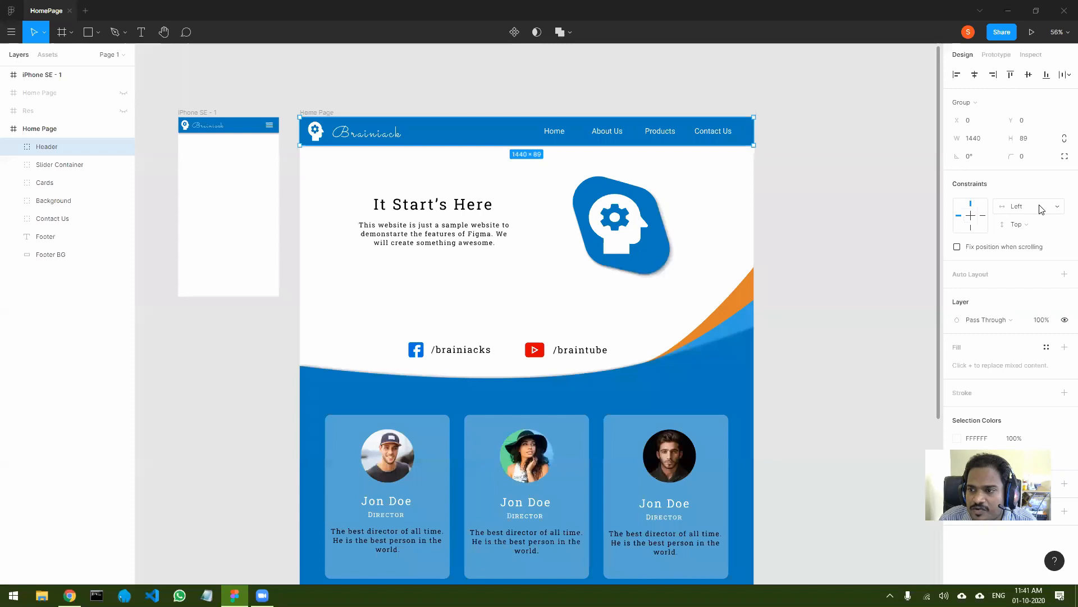
left_click(1050, 210)
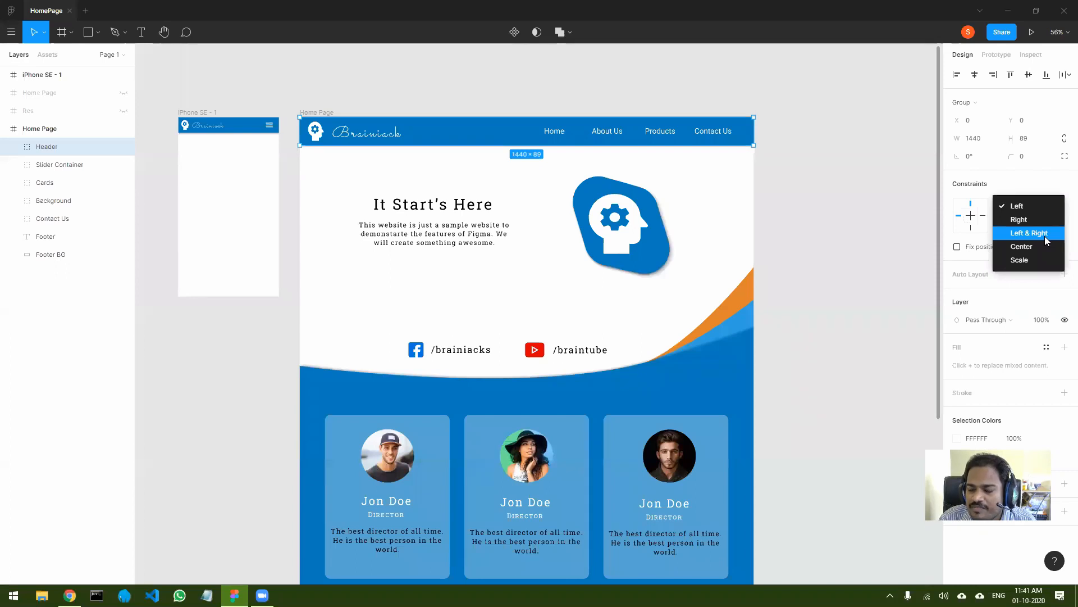
left_click(1045, 236)
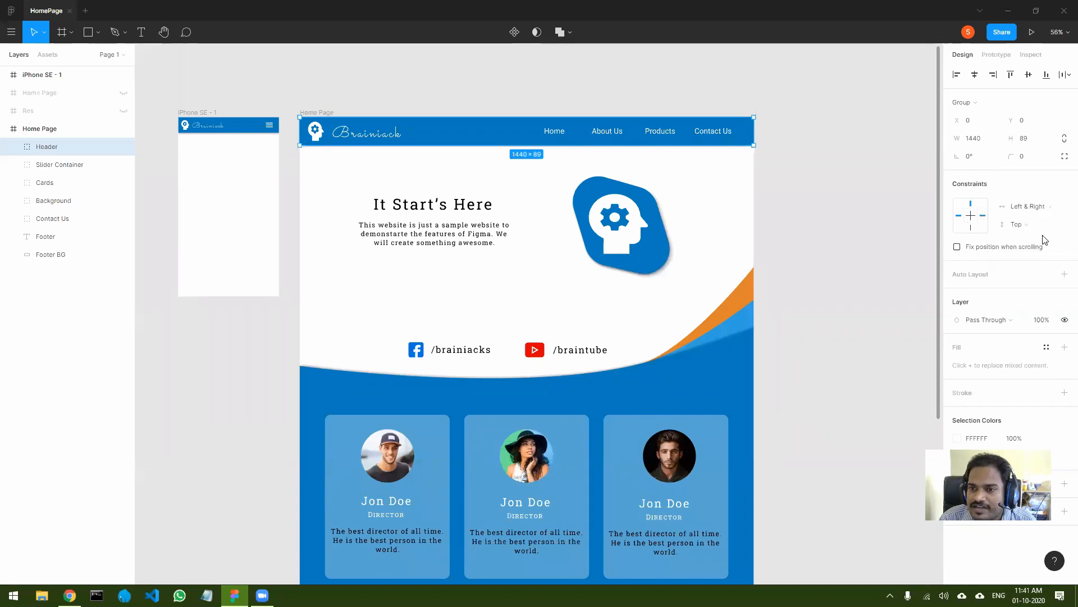
left_click(828, 231)
left_click(313, 114)
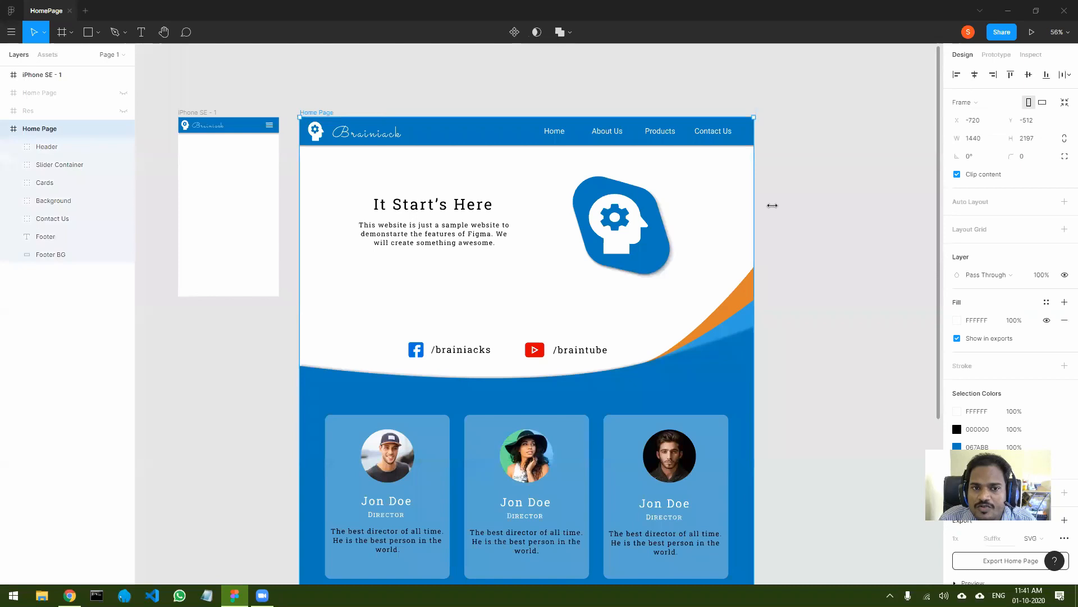
mouse_move(760, 216)
left_mouse_down()
mouse_move(898, 216)
mouse_move(752, 214)
mouse_move(894, 216)
mouse_move(782, 222)
mouse_move(754, 217)
mouse_move(889, 214)
mouse_move(755, 219)
mouse_move(752, 197)
mouse_move(892, 200)
mouse_move(753, 200)
left_mouse_up()
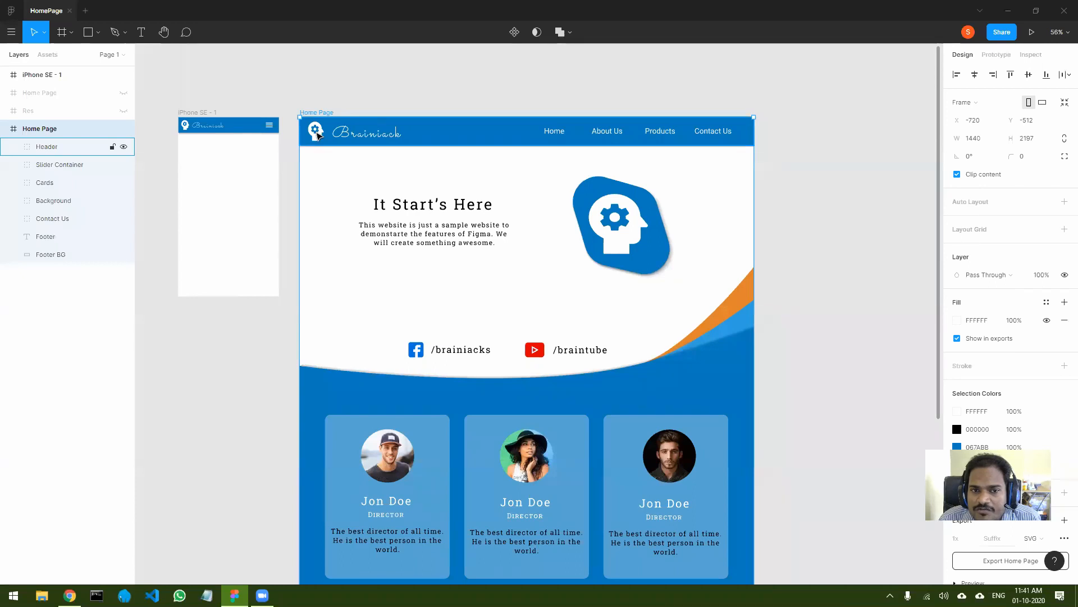
Set the header Logo group's horizontal constraint to Left and test it by temporarily resizing the Home Page frame's width.
double_click(318, 136)
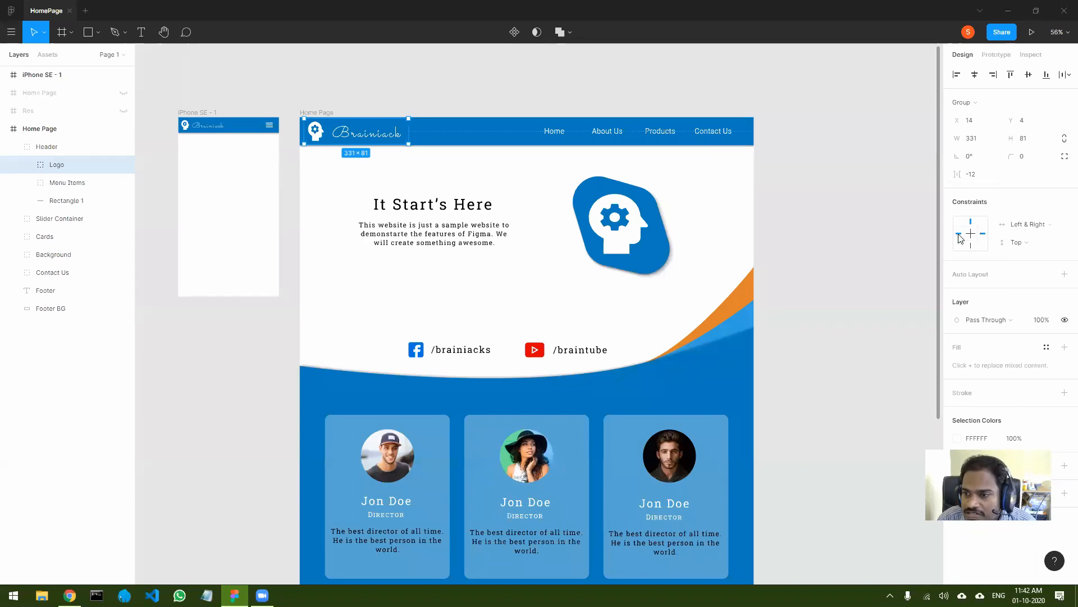
left_click(1036, 228)
left_click(1030, 224)
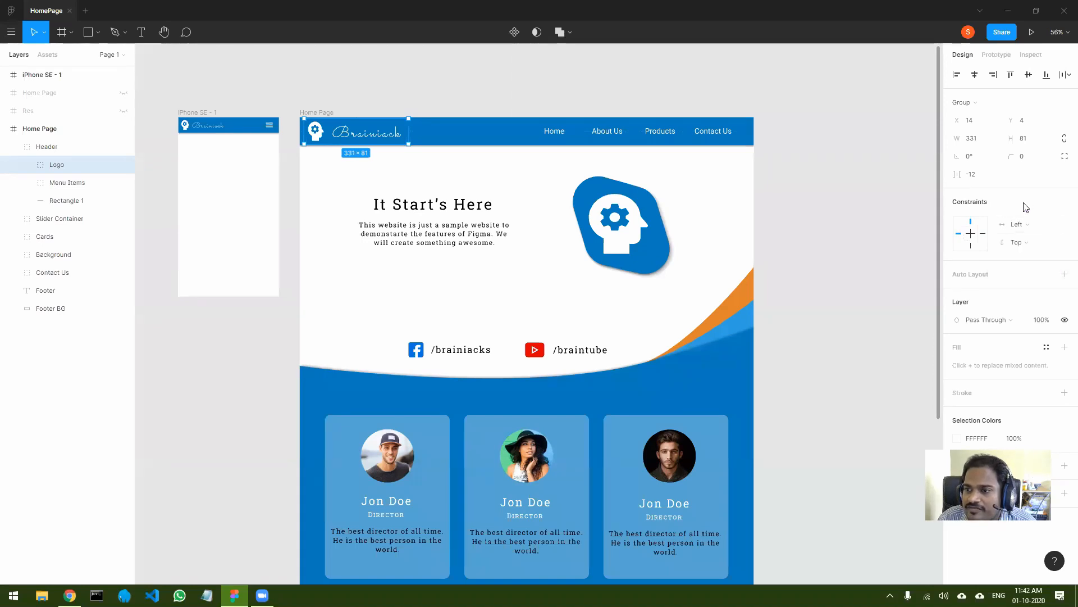
left_click(330, 113)
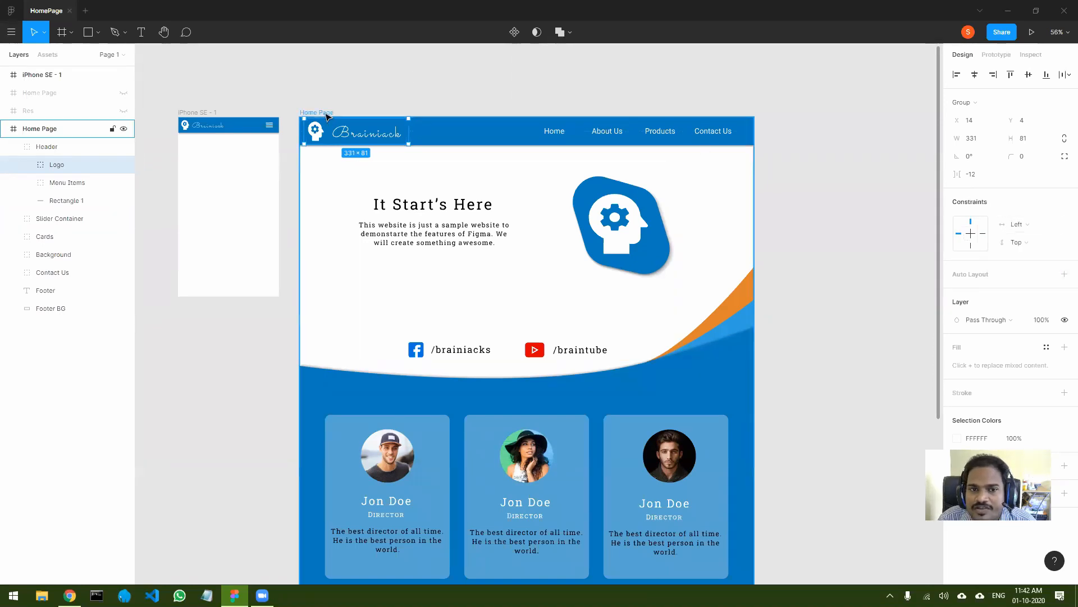
mouse_move(761, 236)
left_mouse_down()
mouse_move(915, 236)
mouse_move(751, 239)
mouse_move(864, 235)
mouse_move(750, 228)
left_mouse_up()
Set the header's Menu Items group's horizontal constraint to Right and test it by temporarily resizing the Home Page frame's width.
left_click(708, 134)
left_click(709, 135)
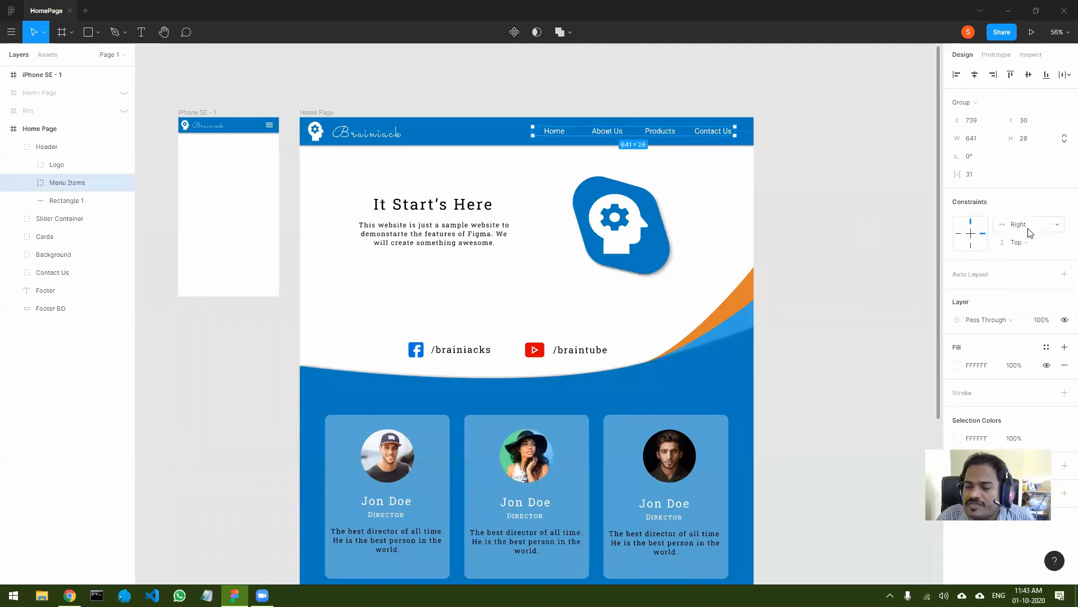
left_click(770, 207)
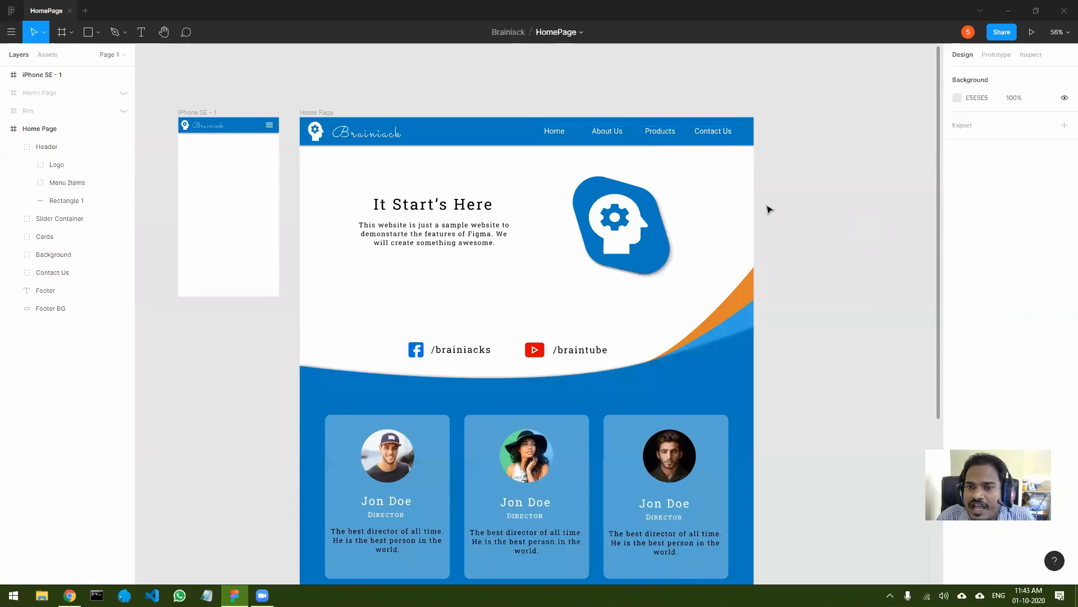
left_click(324, 114)
left_click_drag(778, 229, 813, 227)
mouse_move(743, 226)
left_mouse_down()
mouse_move(903, 217)
mouse_move(754, 217)
left_mouse_up()
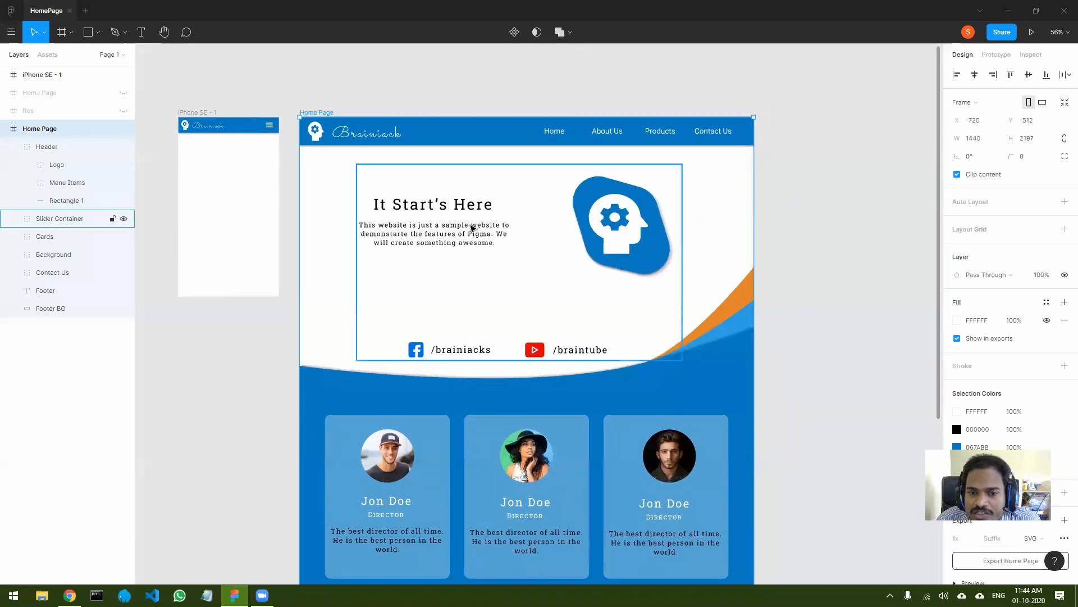
Set the Slider Container group's horizontal constraint to Center and test it by temporarily resizing the Home Page frame's width.
left_click(472, 236)
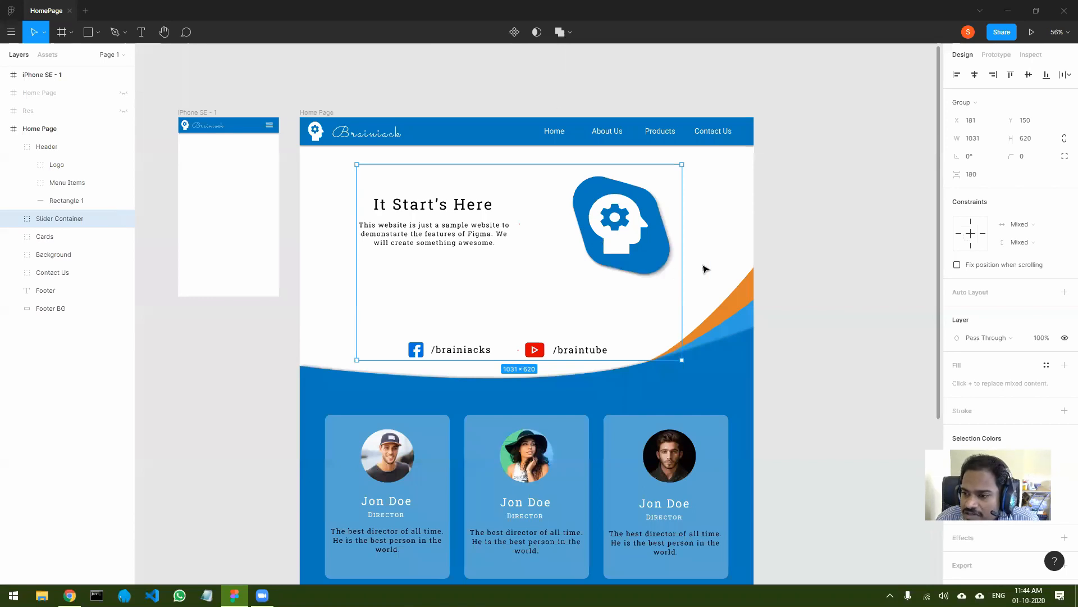
left_click(1025, 226)
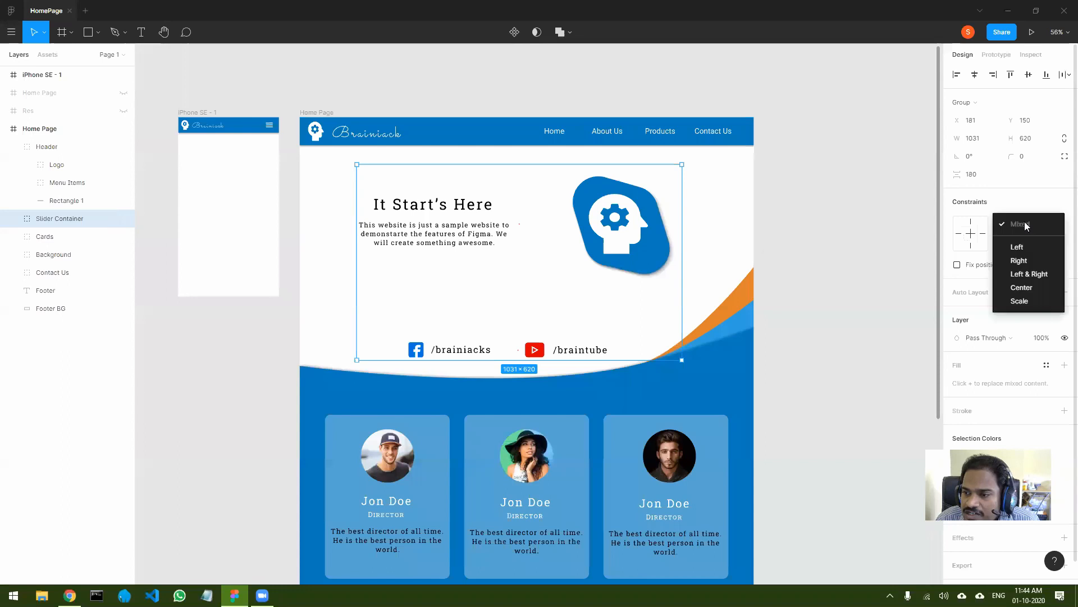
left_click(1029, 288)
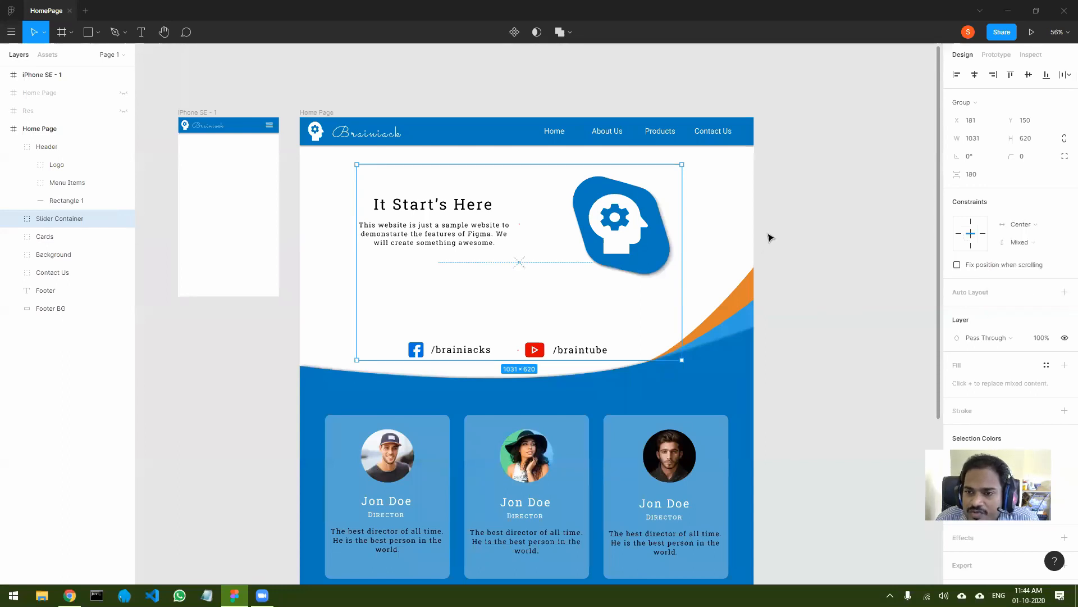
left_click(317, 113)
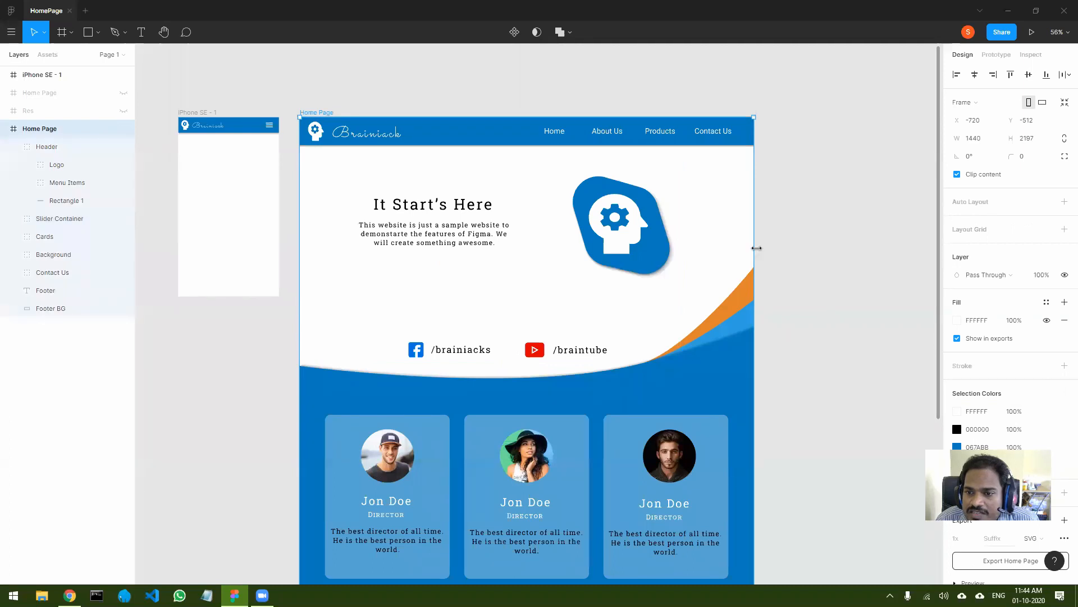
mouse_move(754, 244)
left_mouse_down()
mouse_move(915, 250)
mouse_move(753, 251)
left_mouse_up()
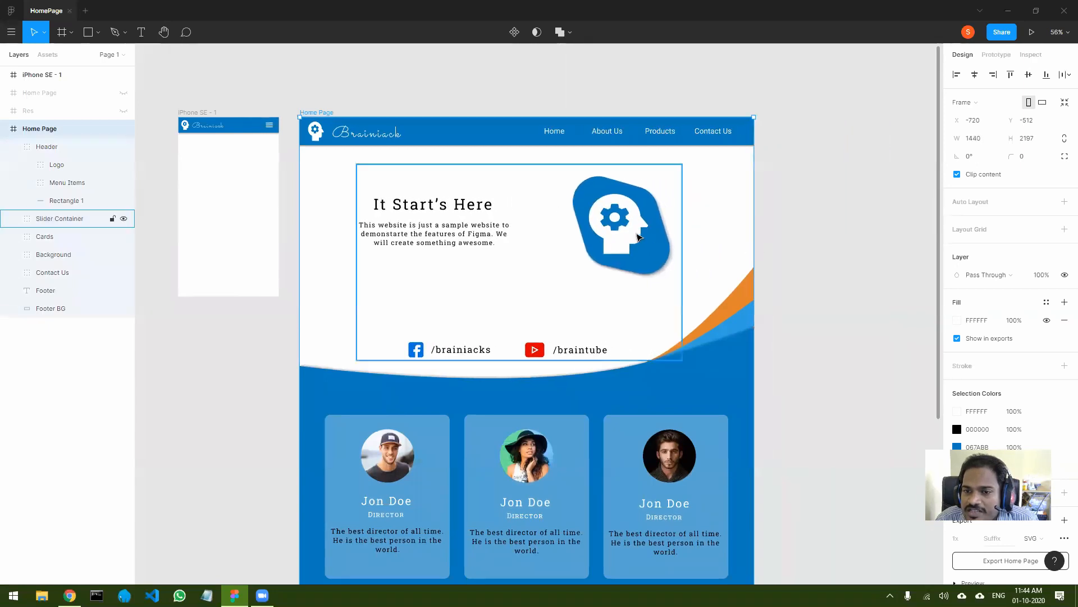
left_click(636, 203)
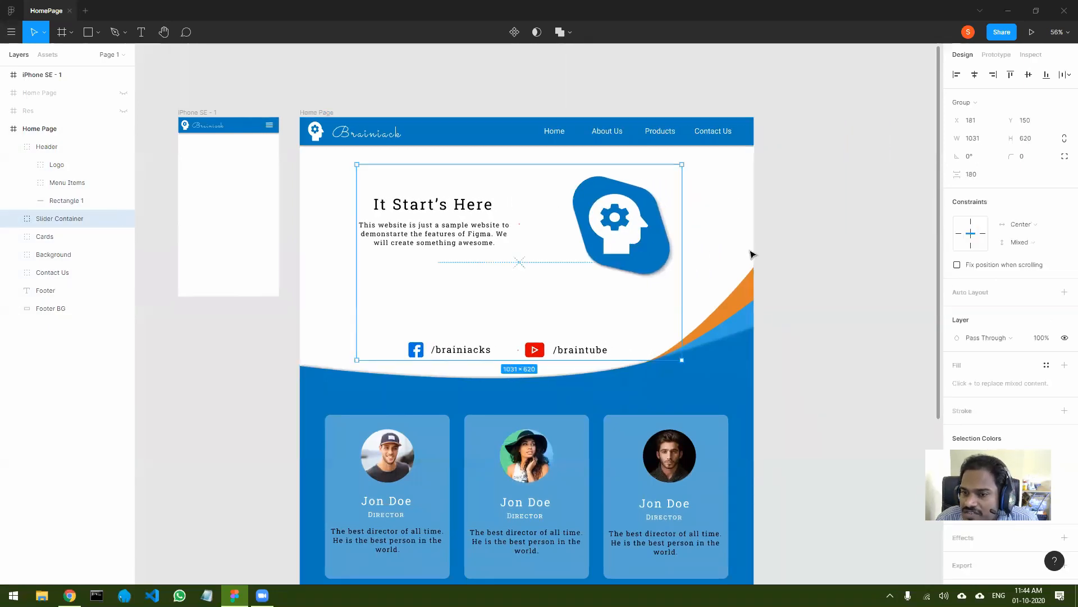
left_click(317, 113)
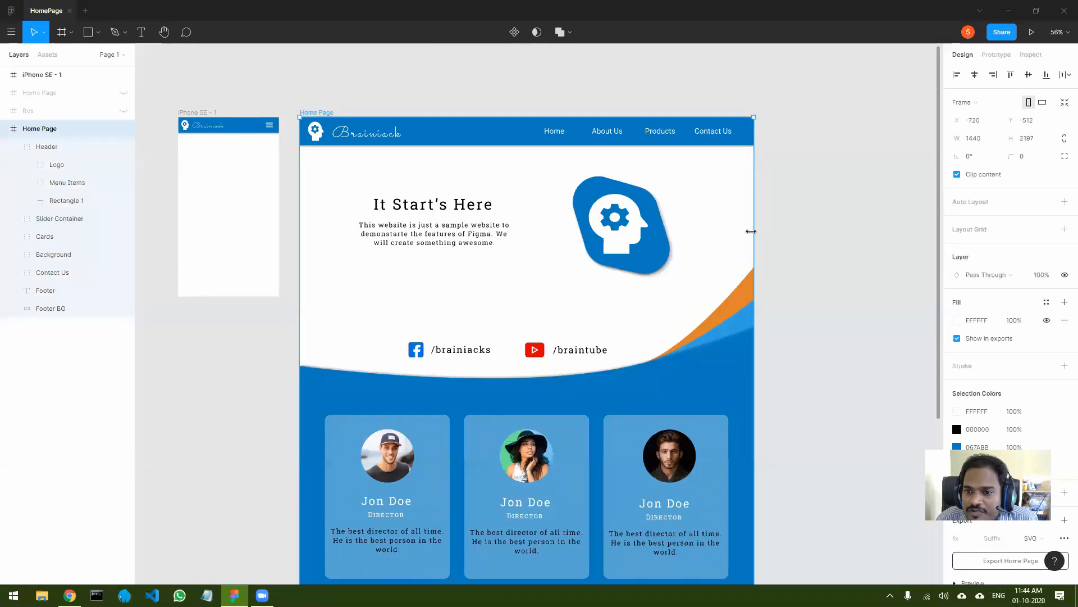
mouse_move(771, 231)
left_mouse_down()
mouse_move(900, 234)
mouse_move(754, 230)
left_mouse_up()
Try the Center horizontal constraint on the Background group, testing it by temporarily resizing the Home Page frame's width.
left_click(697, 369)
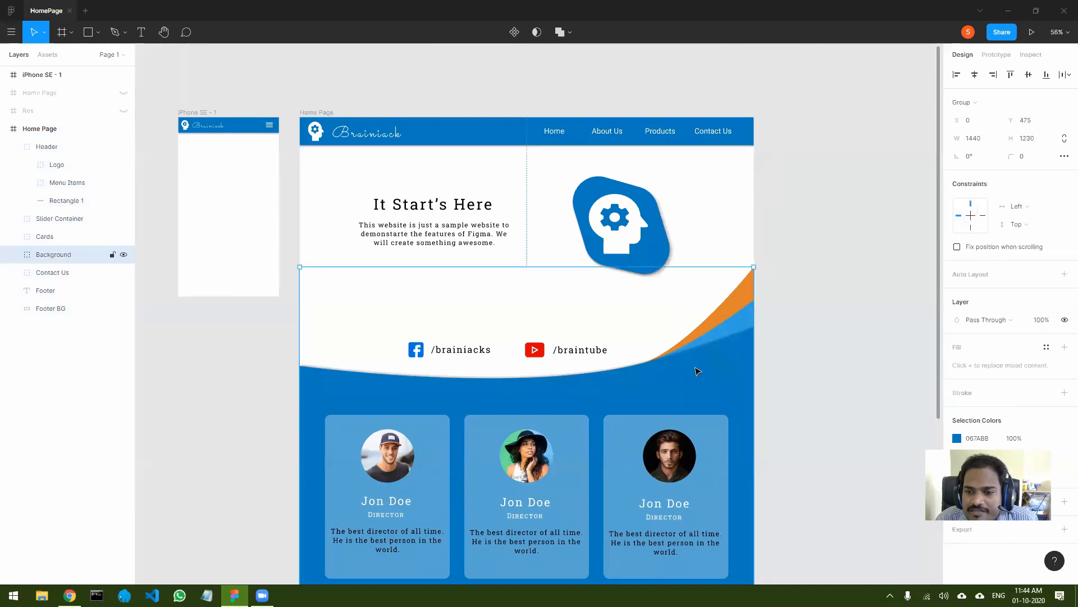
scroll(841, 303, "down", 4)
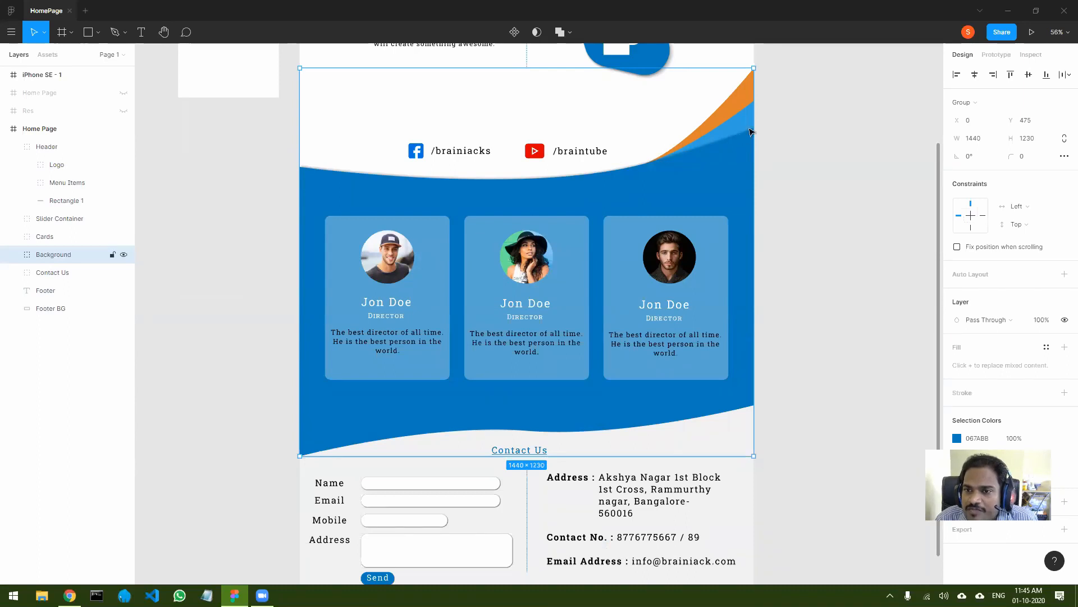
scroll(795, 217, "up", 5)
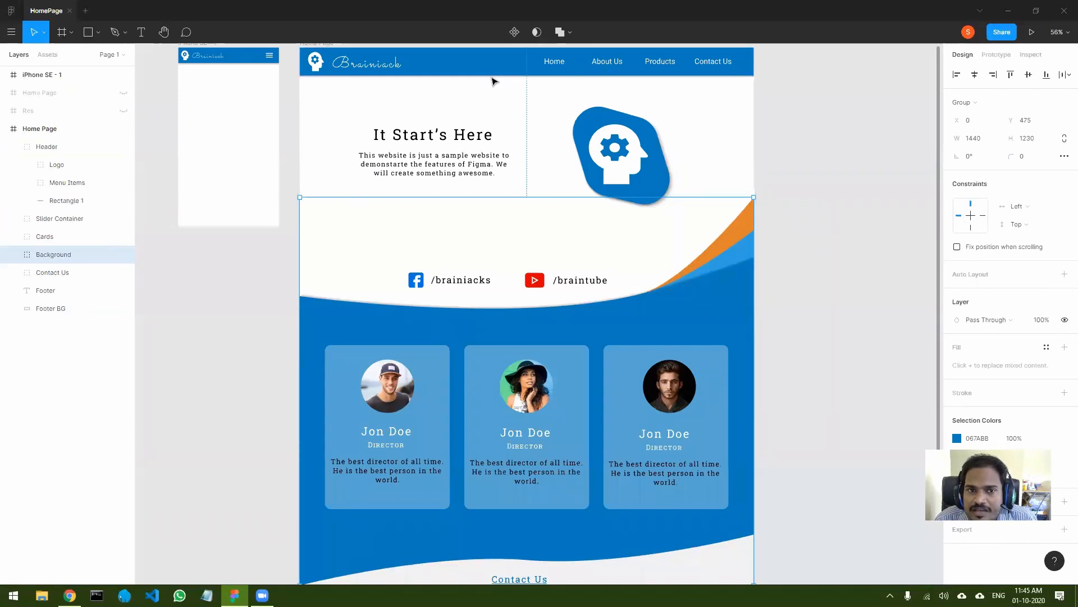
scroll(407, 87, "up", 1)
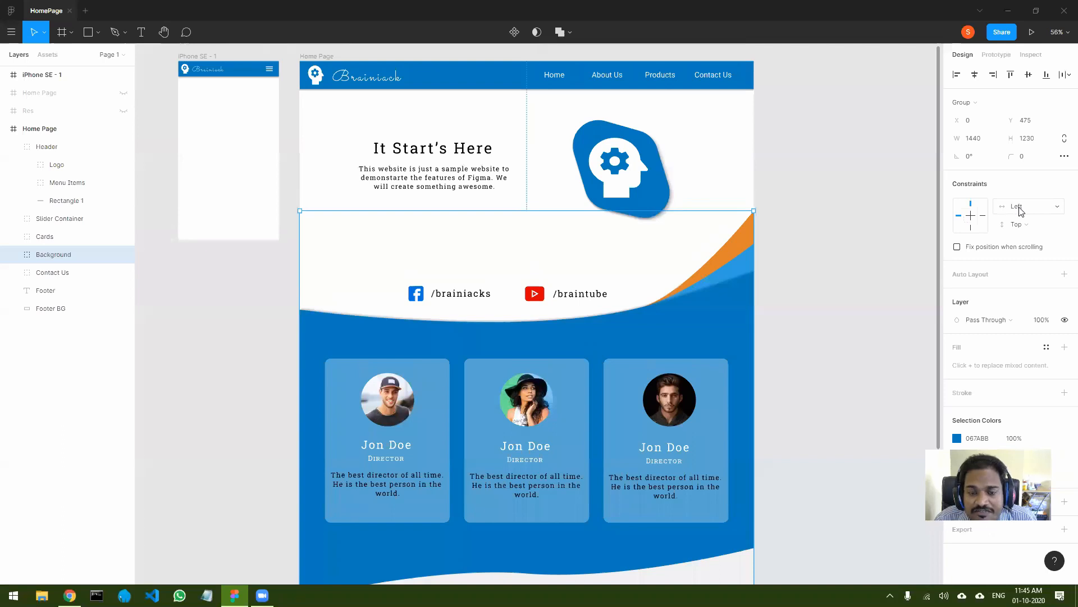
left_click(1022, 211)
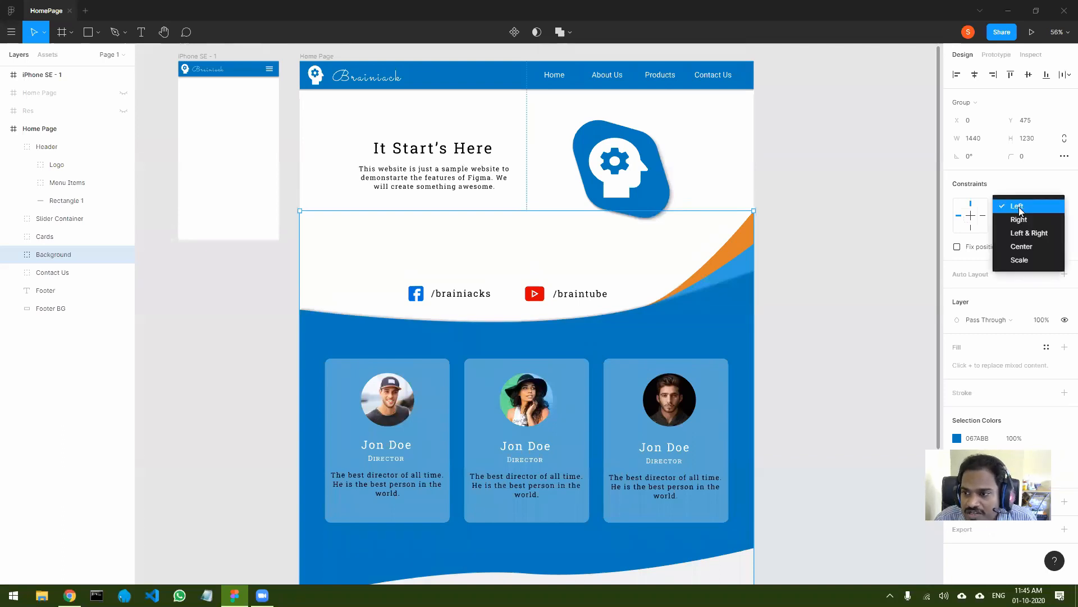
left_click(1024, 249)
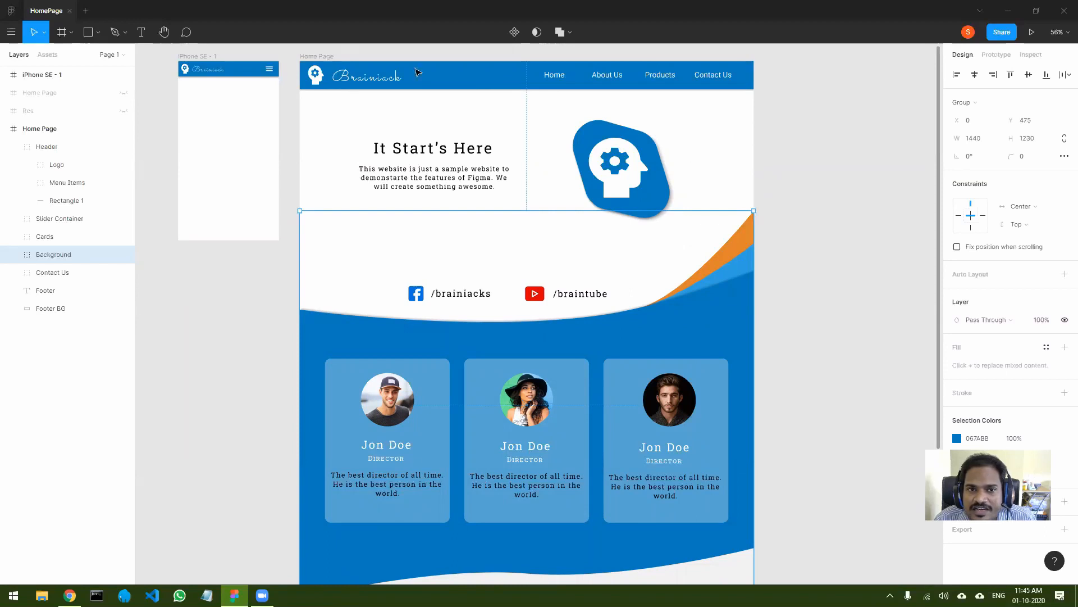
left_click(318, 57)
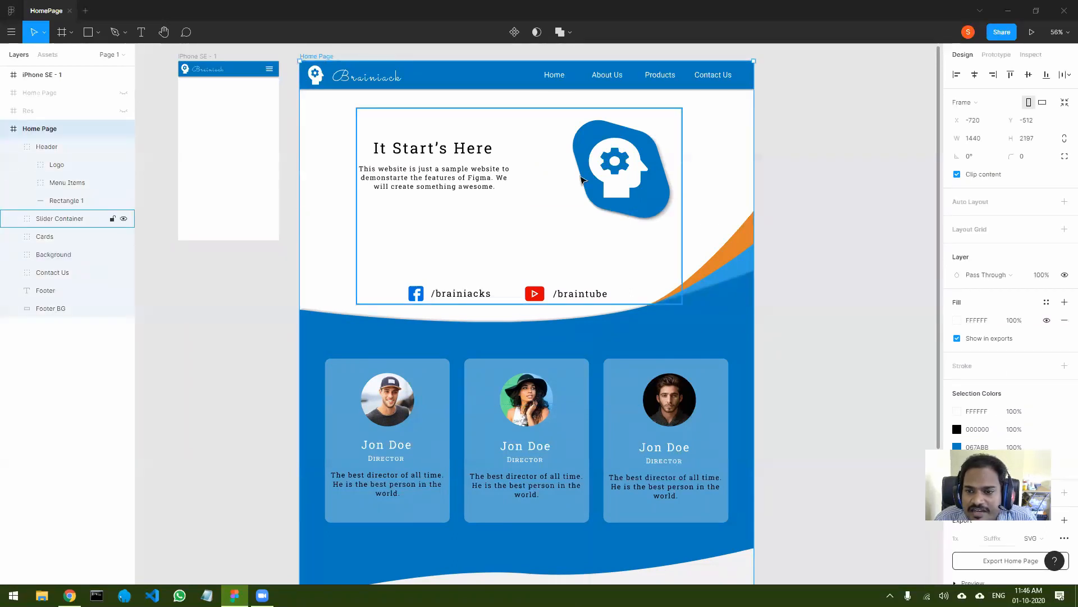
mouse_move(755, 187)
left_mouse_down()
mouse_move(901, 196)
mouse_move(754, 200)
left_mouse_up()
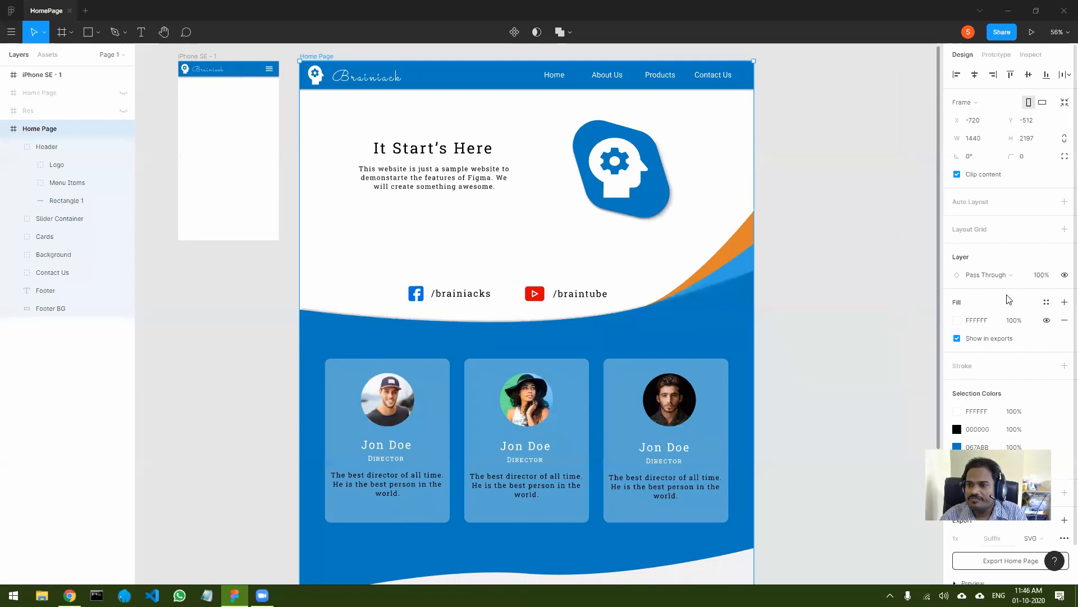
Set the Background group's horizontal constraint to Left & Right and test it by temporarily resizing the Home Page frame's width.
left_click(745, 325)
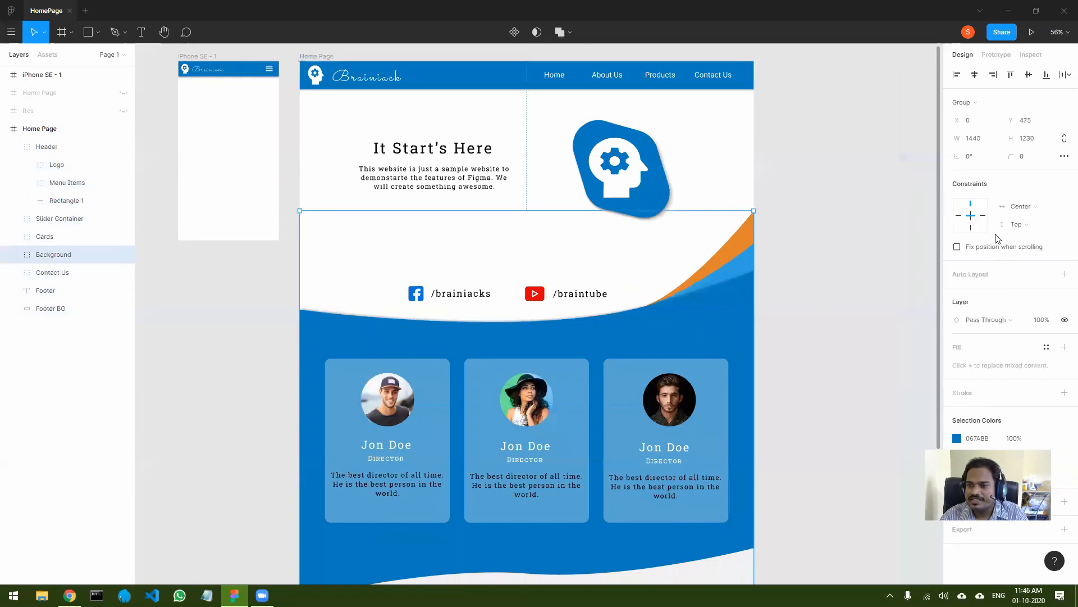
left_click(1032, 211)
left_click(1030, 192)
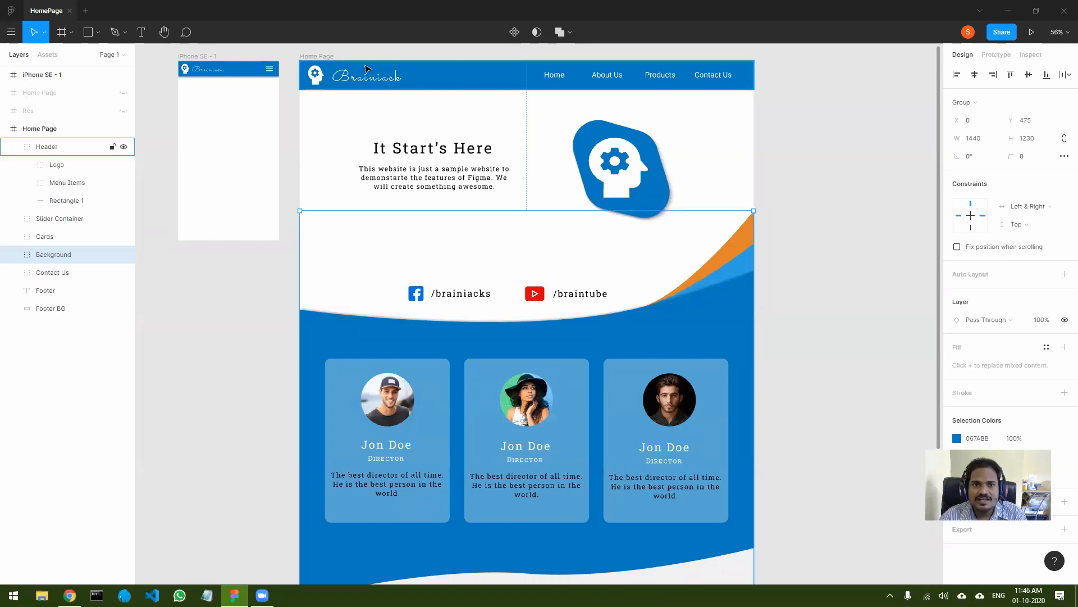
left_click(311, 57)
mouse_move(755, 169)
left_mouse_down()
mouse_move(893, 174)
mouse_move(743, 184)
mouse_move(780, 183)
mouse_move(755, 185)
left_mouse_up()
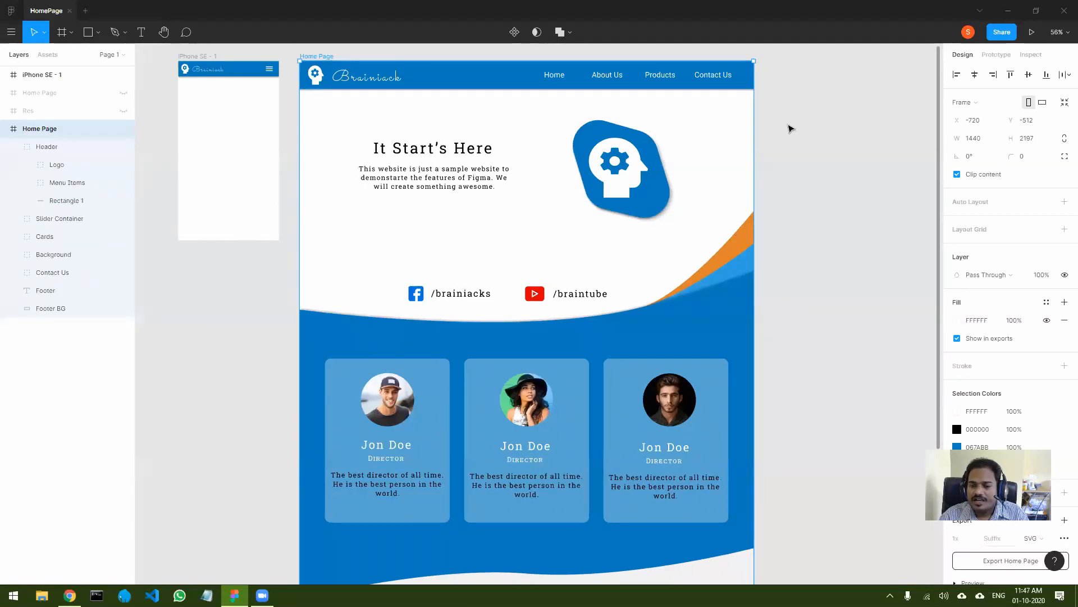
Try the Left & Right horizontal constraint on the Contact Us group, testing it by temporarily resizing the Home Page frame's width.
scroll(769, 234, "down", 1)
scroll(770, 233, "down", 2)
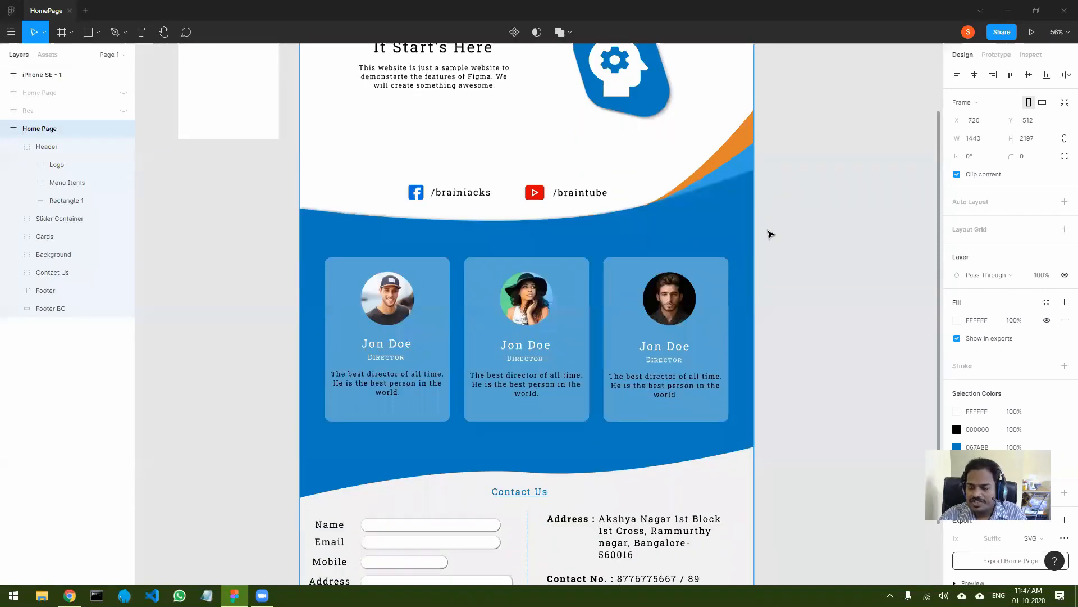
scroll(769, 233, "down", 1)
scroll(769, 233, "down", 2)
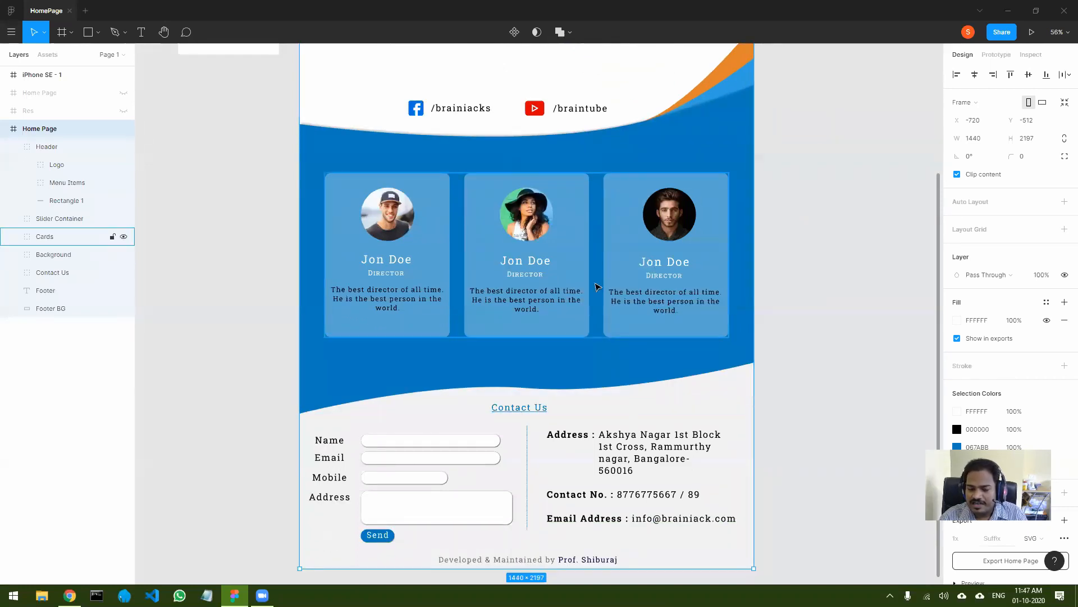
scroll(574, 354, "down", 1)
scroll(578, 369, "down", 3)
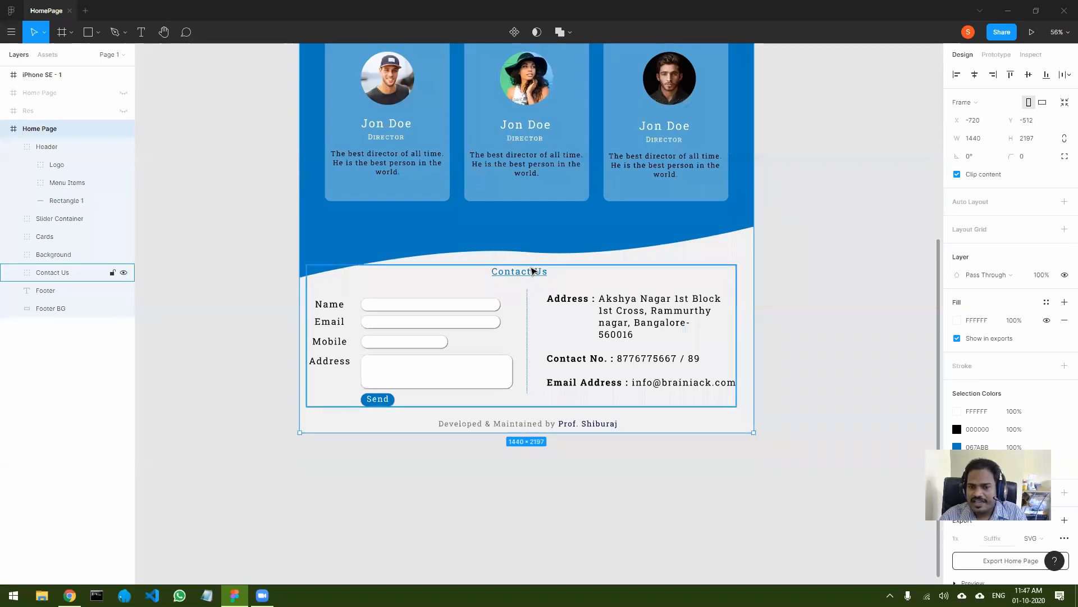
left_click(532, 272)
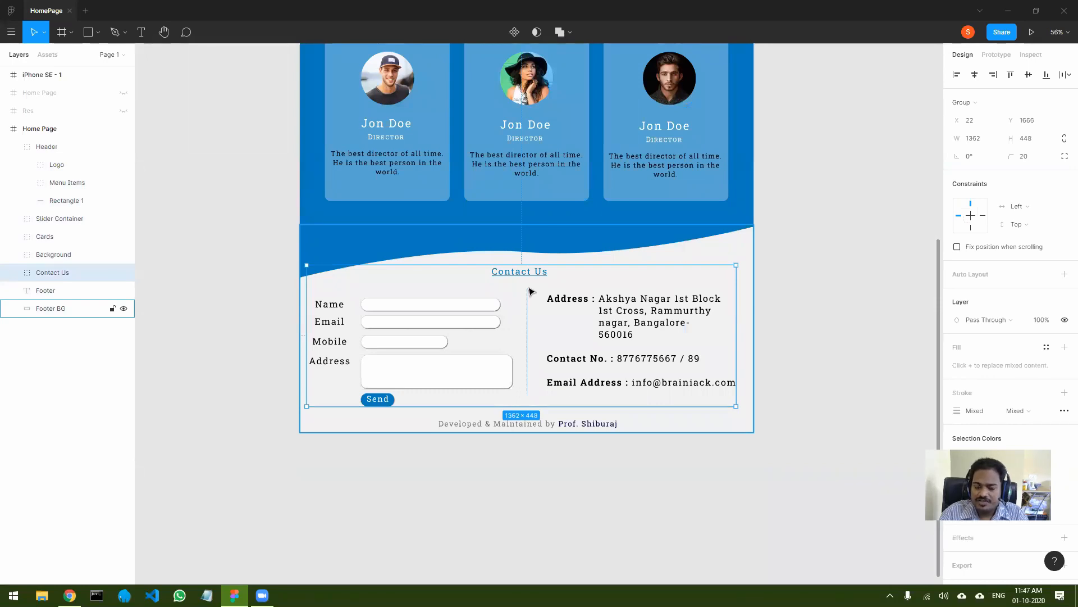
left_click(1037, 209)
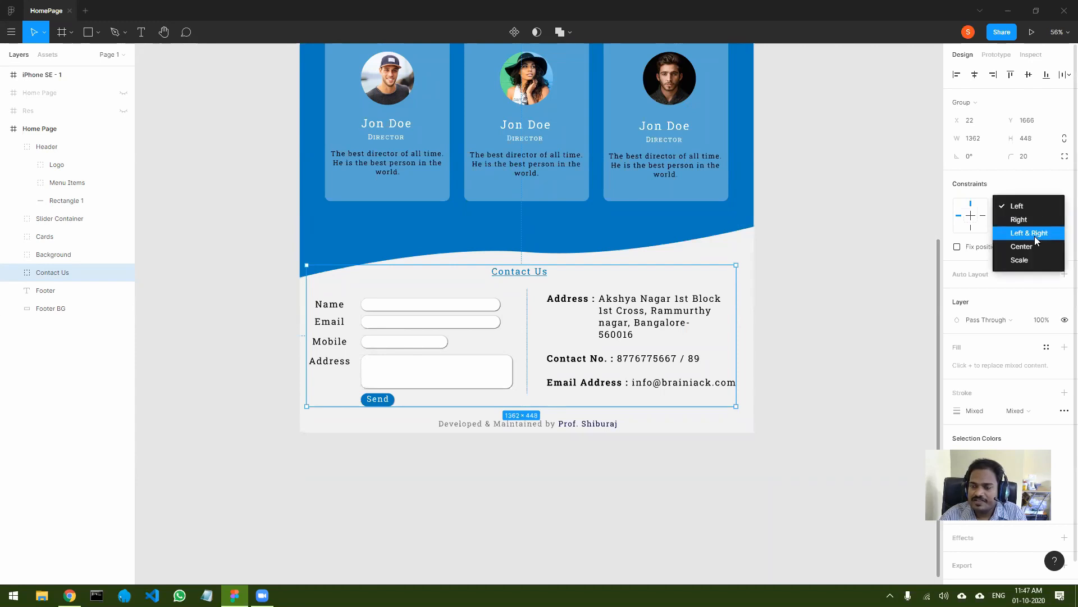
left_click(1036, 232)
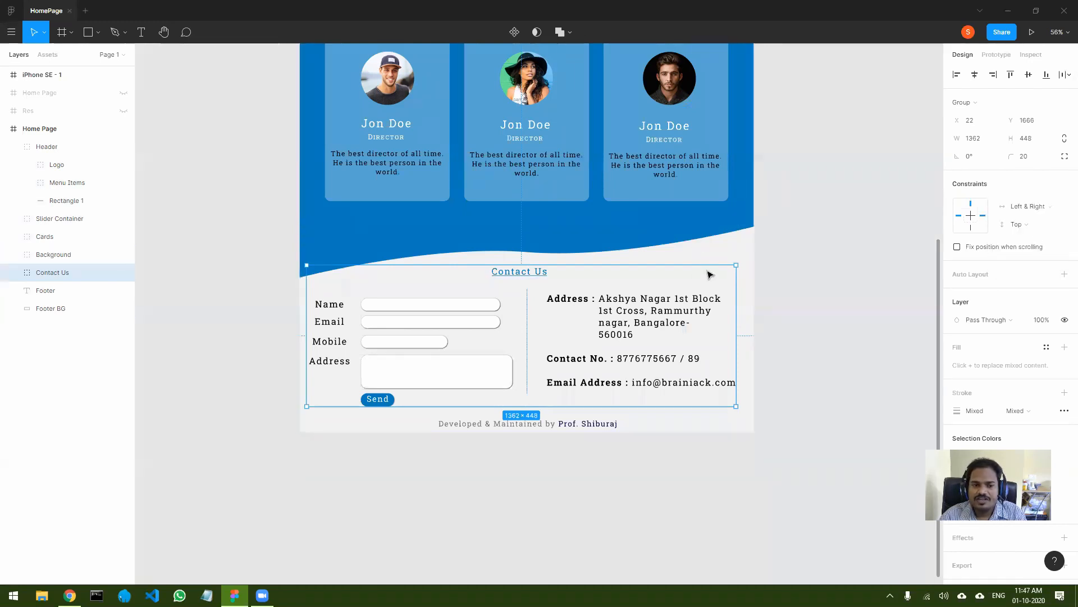
scroll(711, 273, "up", 5)
scroll(695, 279, "up", 3)
key("Escape")
scroll(804, 293, "down", 5)
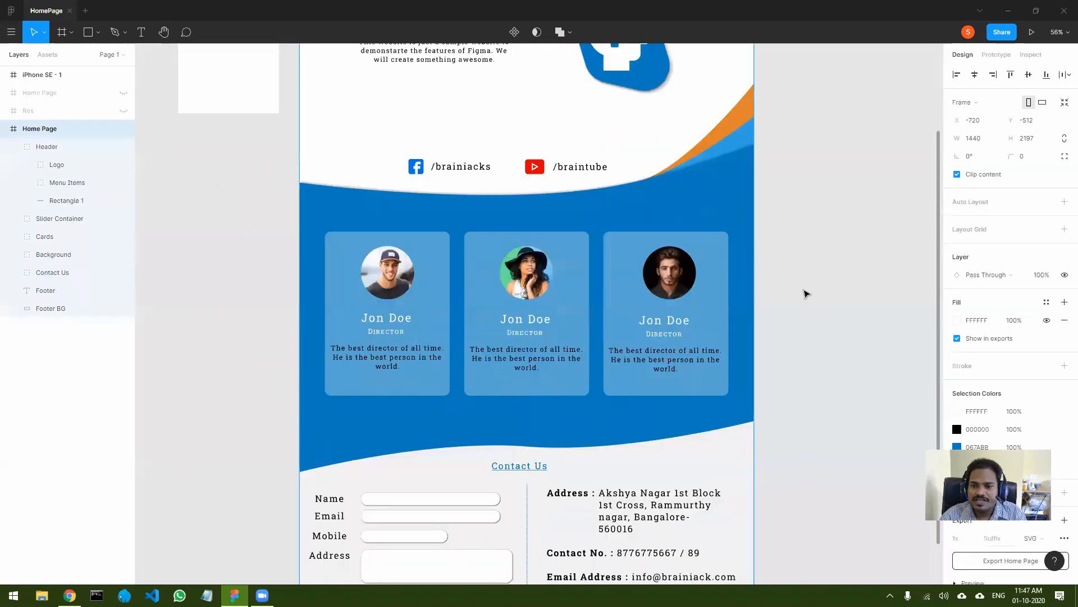
mouse_move(754, 374)
left_mouse_down()
mouse_move(852, 384)
mouse_move(754, 386)
left_mouse_up()
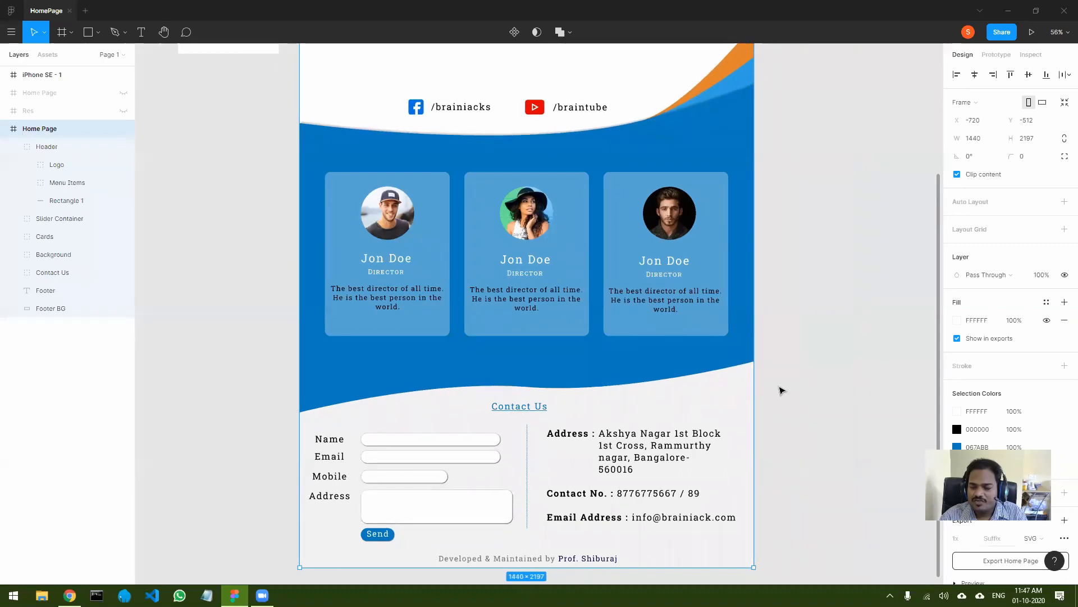
Set the Contact Us group's horizontal constraint to Center and test it by temporarily resizing the Home Page frame's width.
left_click(538, 415)
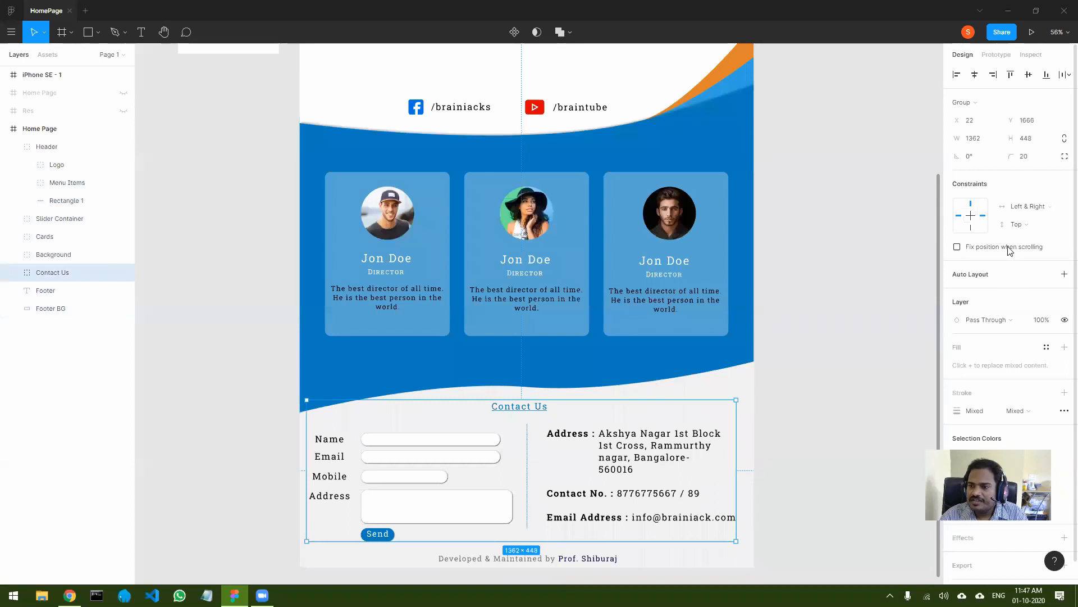
left_click(1021, 207)
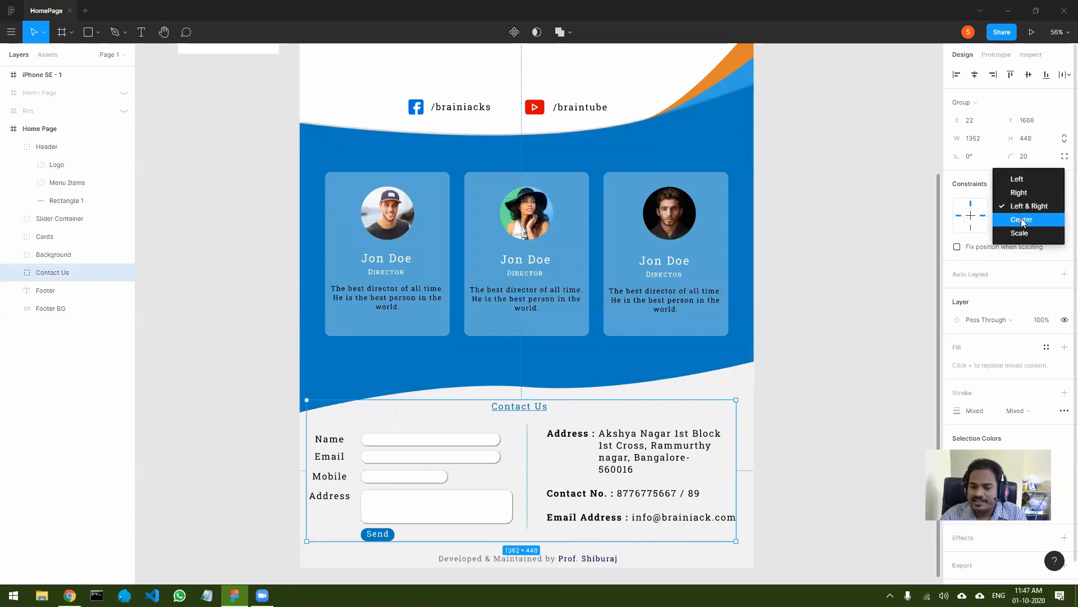
left_click(1023, 220)
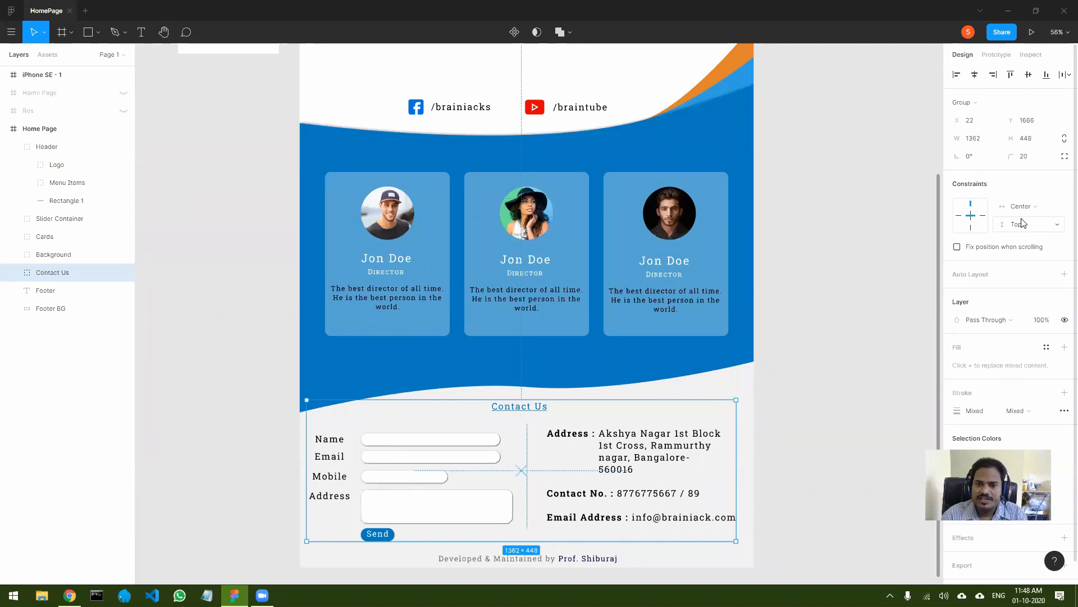
scroll(689, 245, "up", 5)
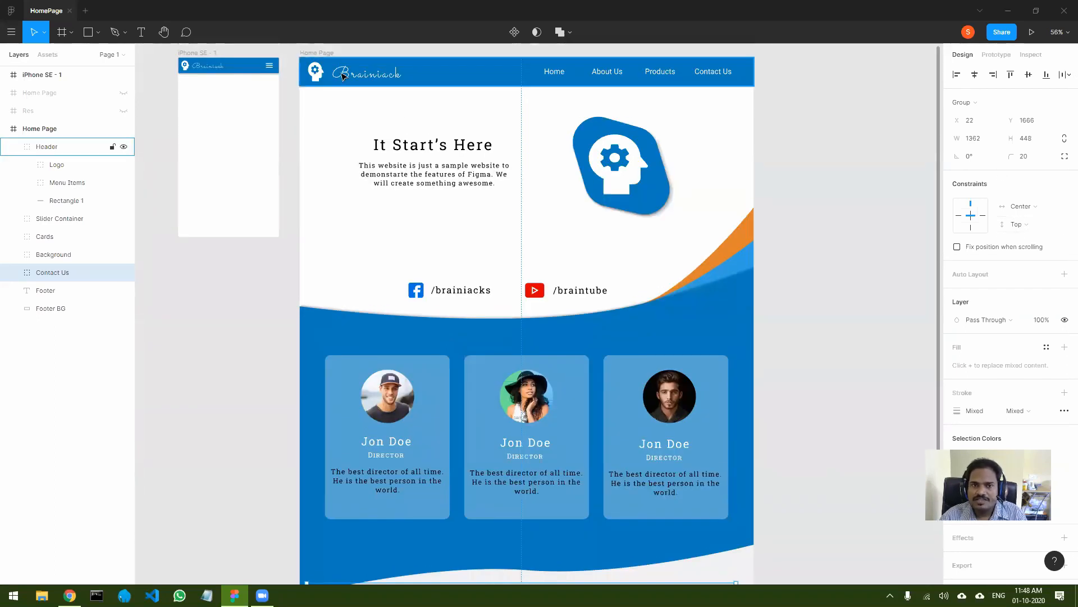
left_click(325, 53)
scroll(752, 315, "down", 7)
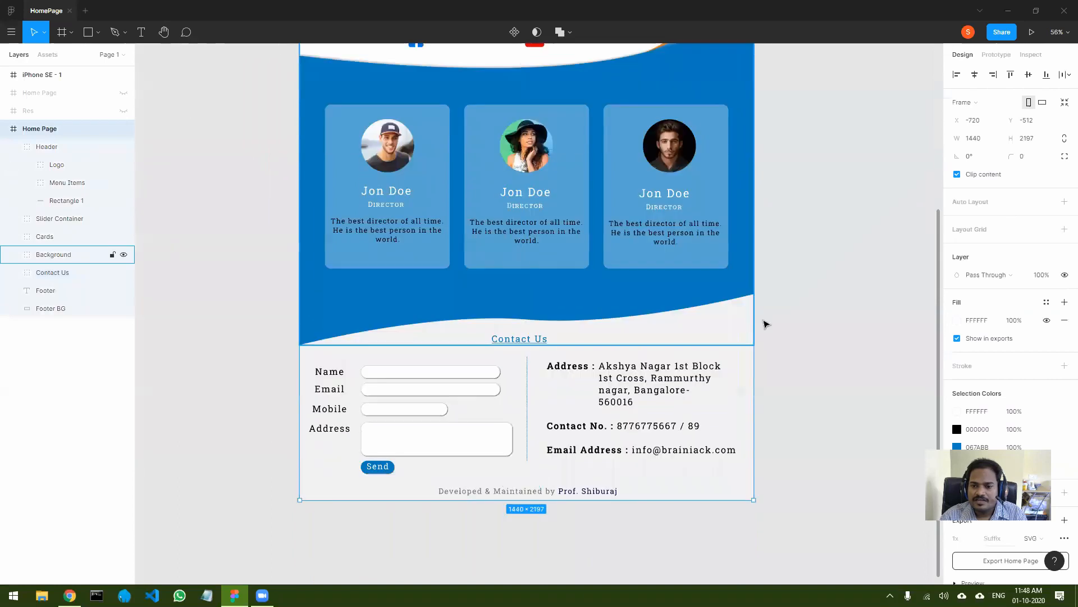
mouse_move(760, 283)
left_mouse_down()
mouse_move(897, 288)
mouse_move(754, 284)
left_mouse_up()
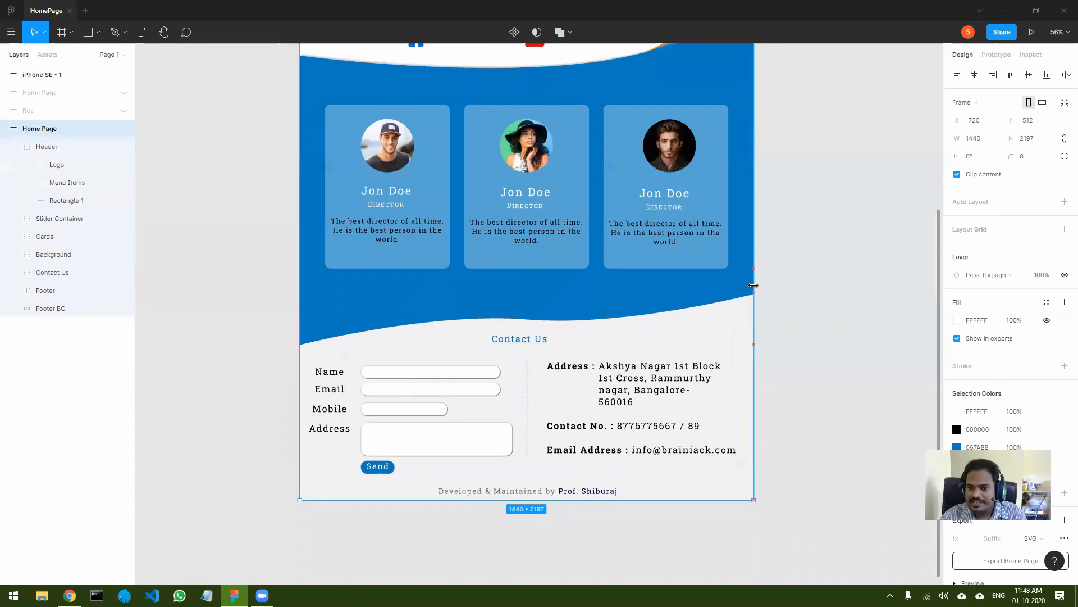
Set the horizontal constraint of the Footer BG rectangle to Left & Right.
left_click(740, 320)
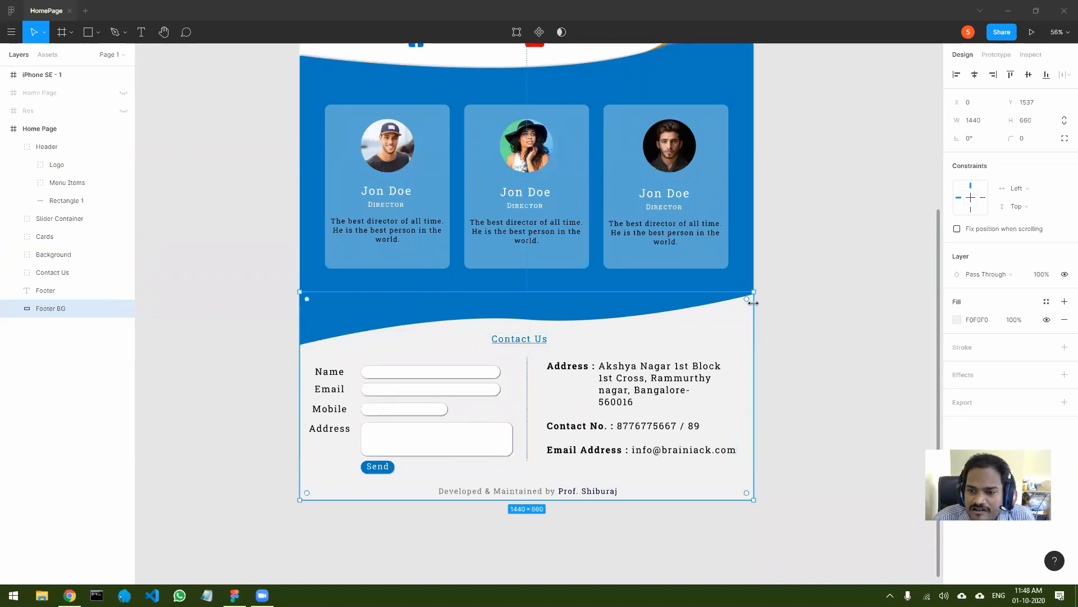
left_click(1028, 190)
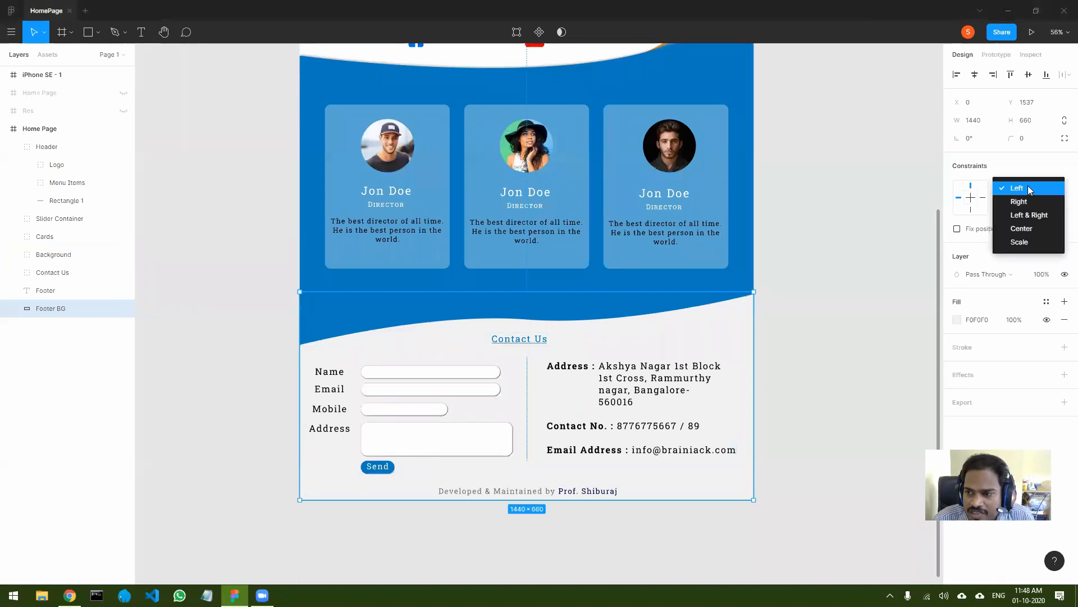
left_click(1040, 218)
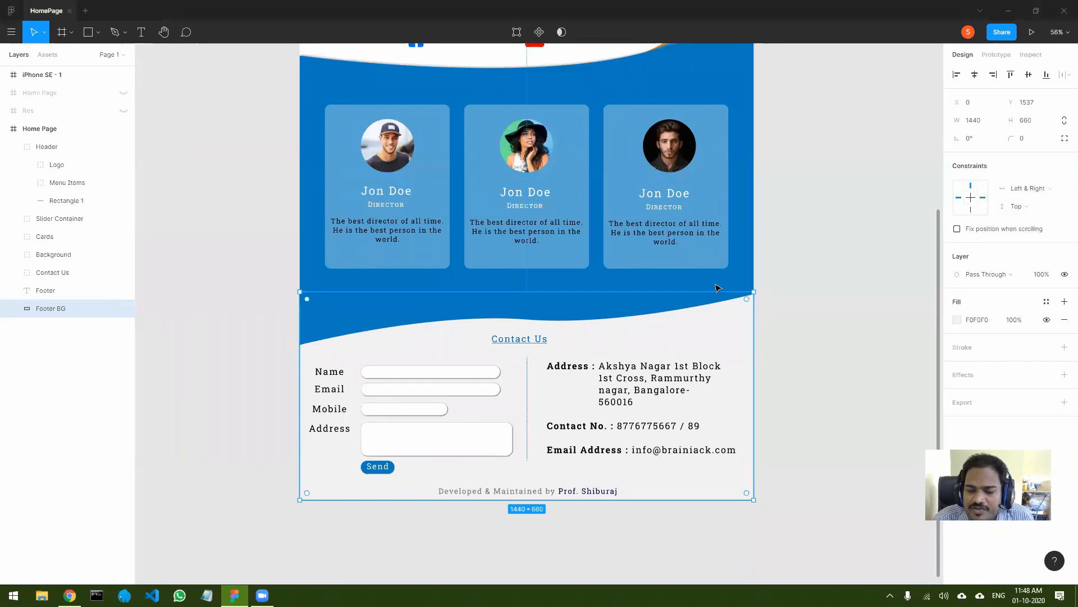
Test the Footer BG rectangle's Left & Right constraint by temporarily resizing the Home Page frame's width.
scroll(816, 186, "up", 5)
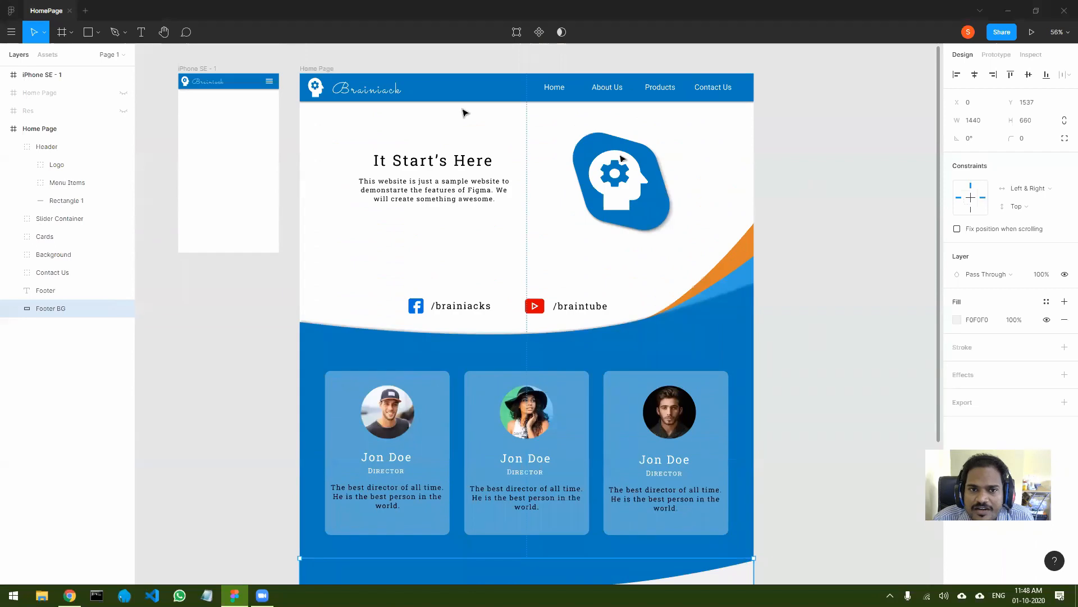
left_click(314, 69)
scroll(778, 274, "down", 8)
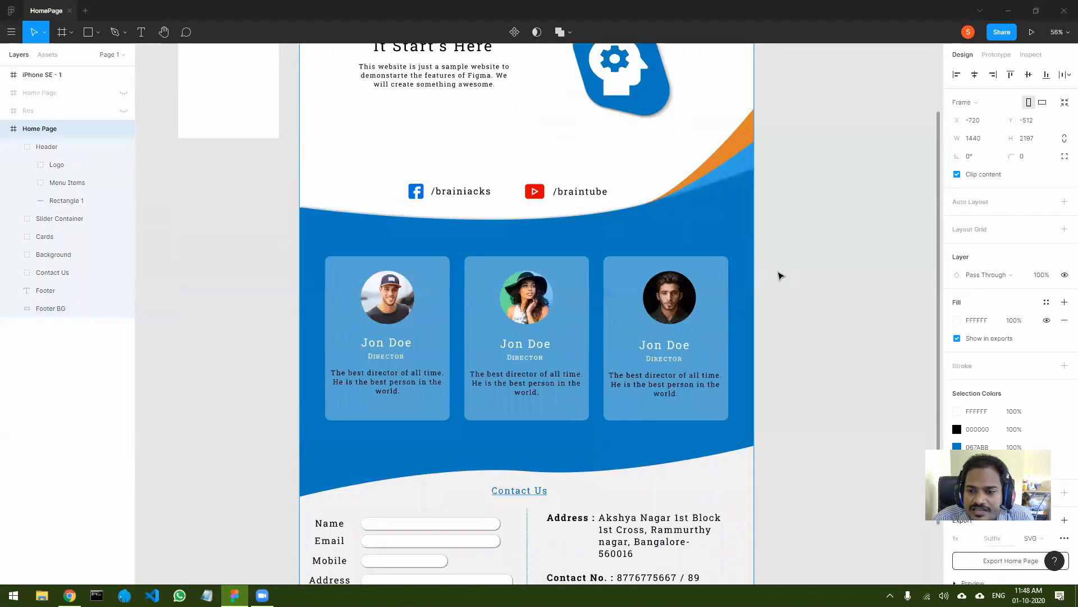
mouse_move(751, 199)
left_mouse_down()
mouse_move(889, 202)
mouse_move(754, 201)
left_mouse_up()
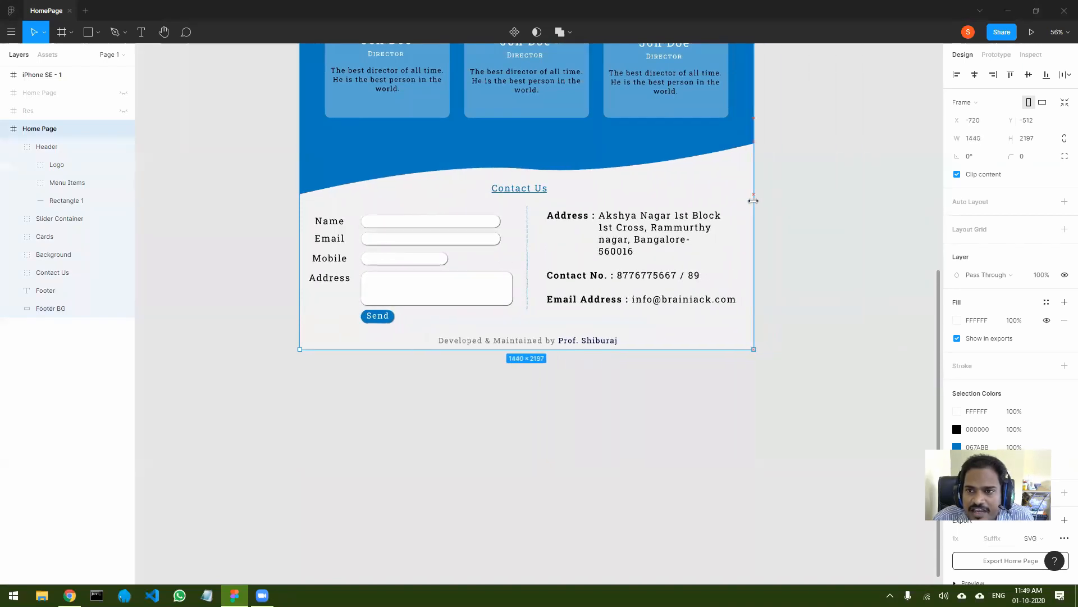
Set the Footer text's horizontal constraint to Center and its vertical constraint to Bottom.
left_click(564, 336)
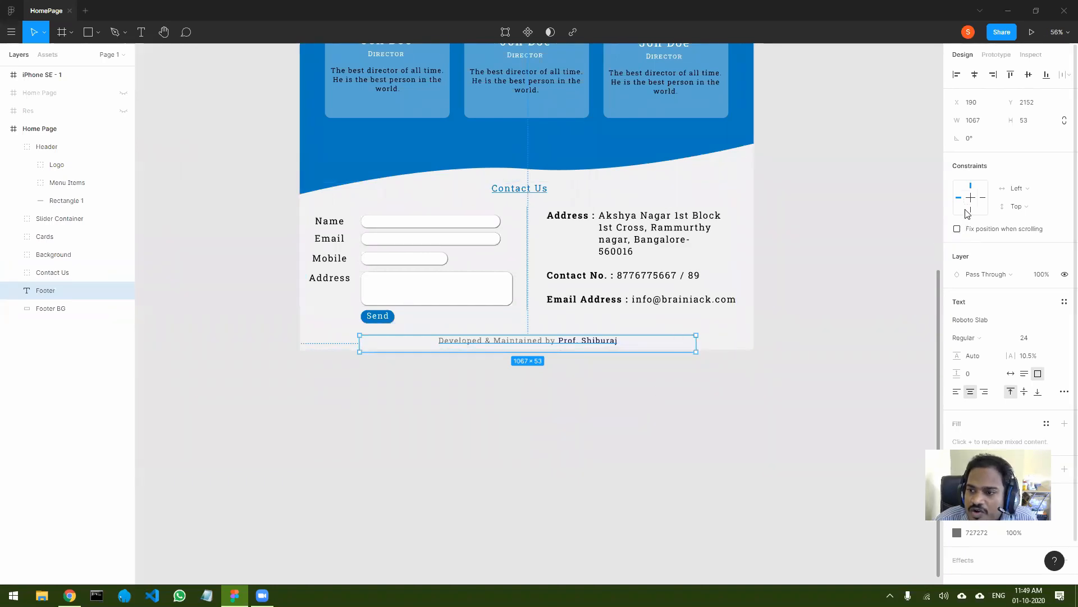
left_click(1020, 191)
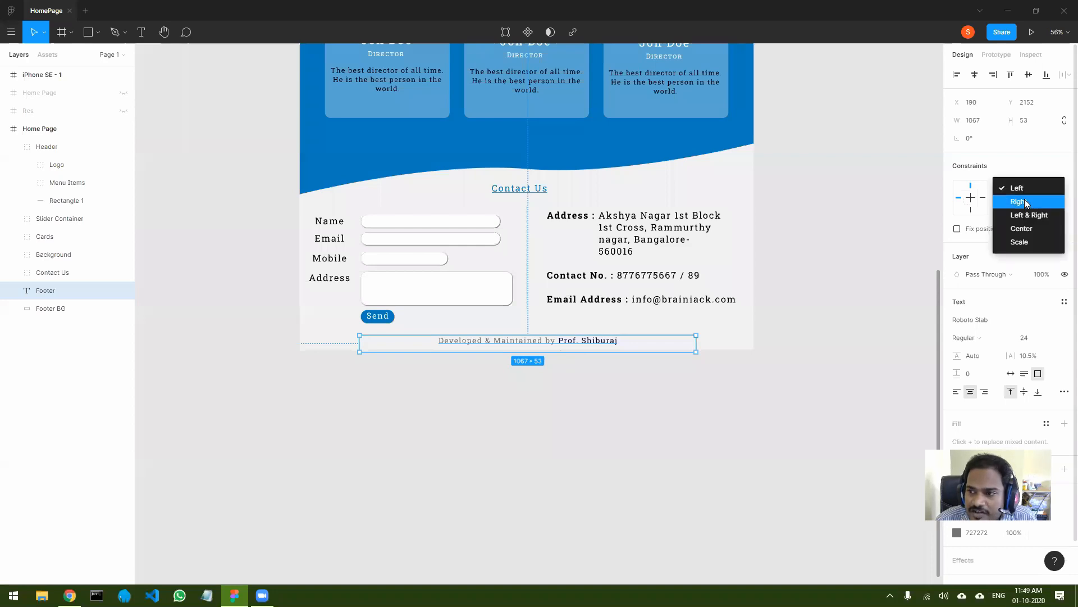
left_click(1017, 202)
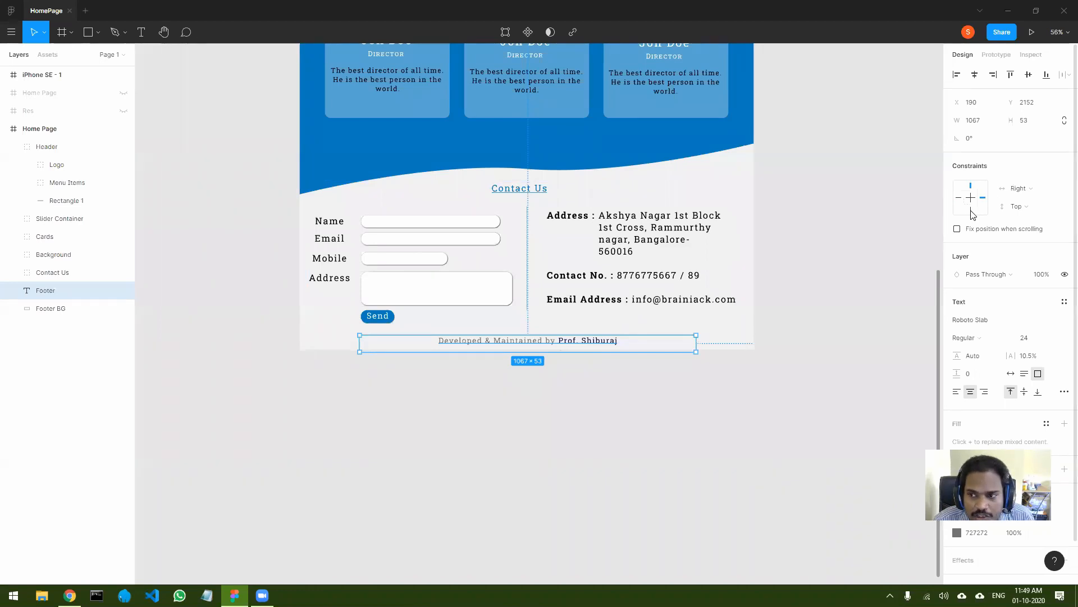
left_click(1019, 189)
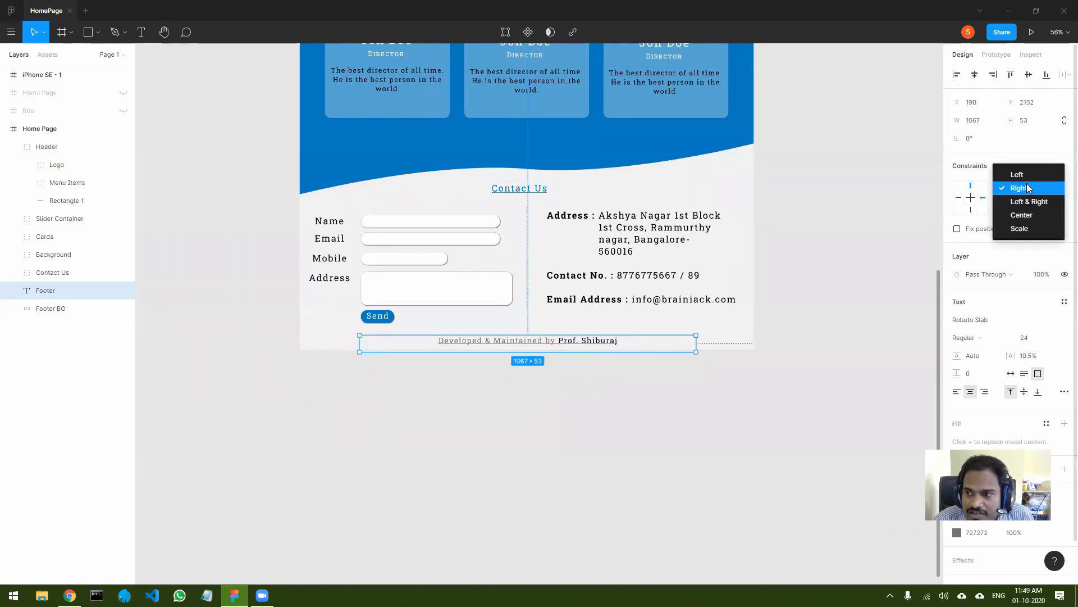
left_click(1026, 212)
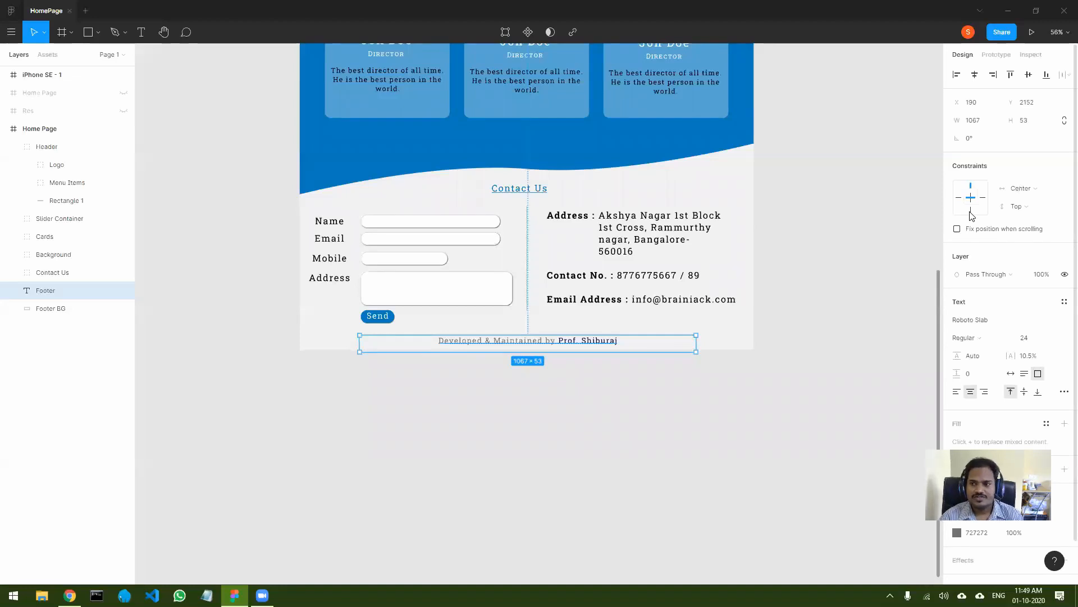
left_click(972, 210)
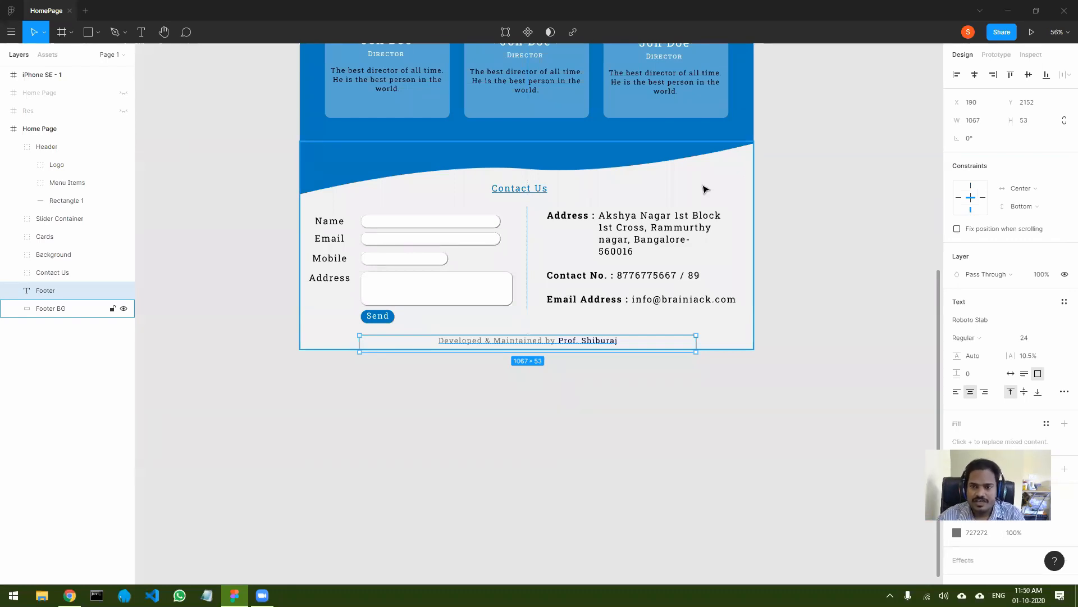
Test the Footer text's constraints by temporarily resizing the Home Page frame's width, and check the page from footer to header.
scroll(811, 220, "up", 10)
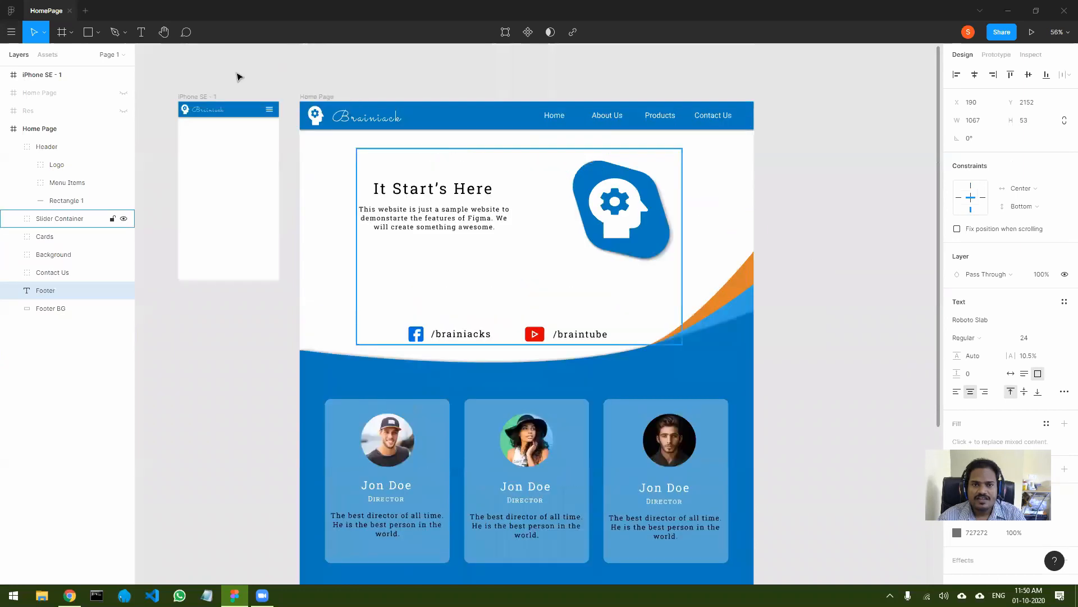
left_click(312, 98)
scroll(724, 292, "down", 5)
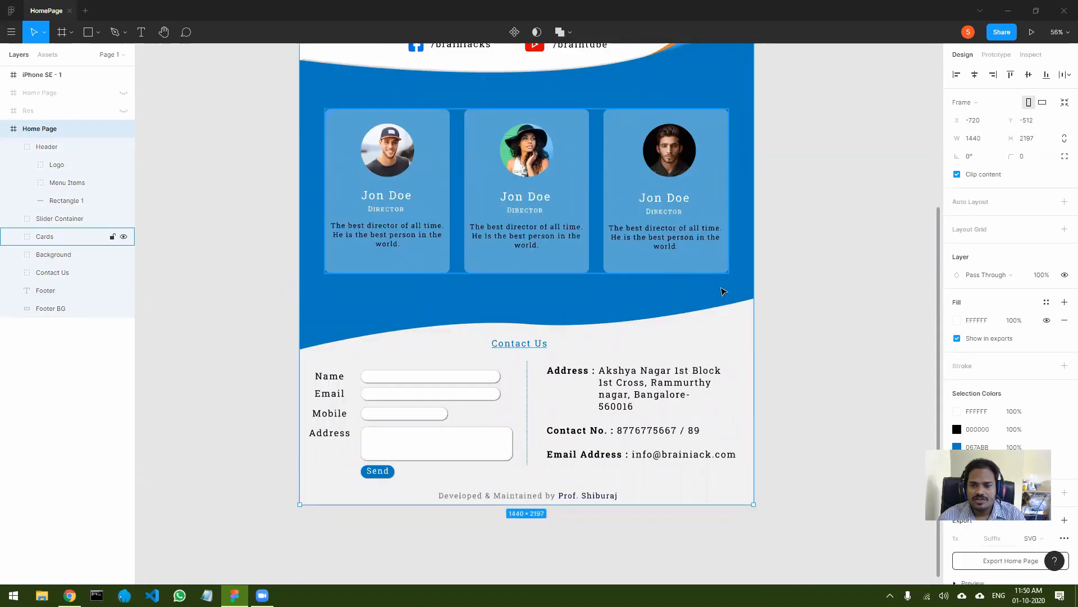
mouse_move(756, 288)
left_mouse_down()
mouse_move(874, 291)
mouse_move(755, 293)
left_mouse_up()
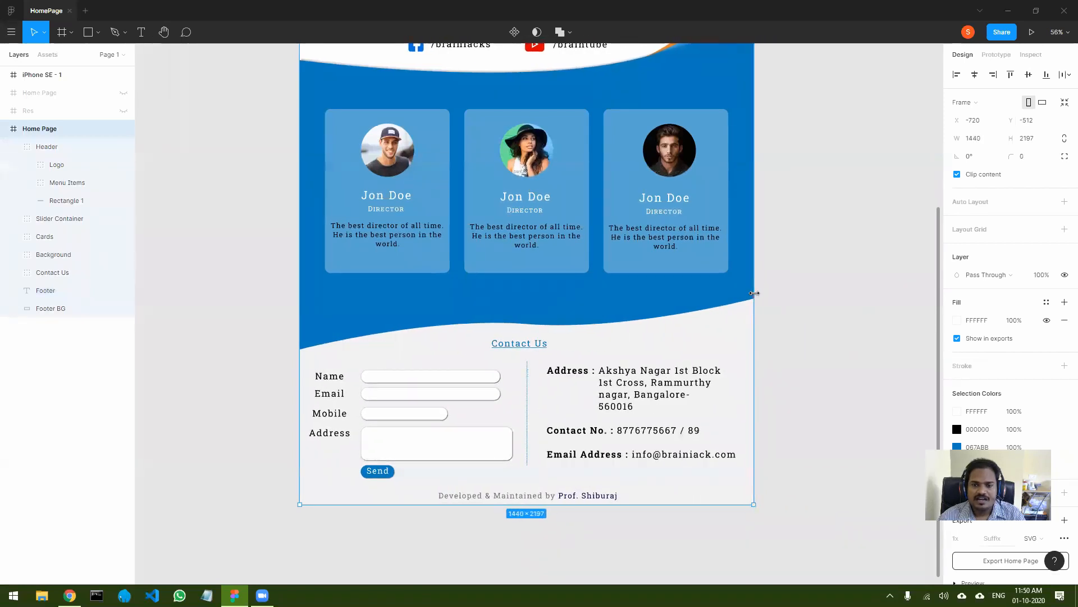
scroll(777, 308, "up", 5)
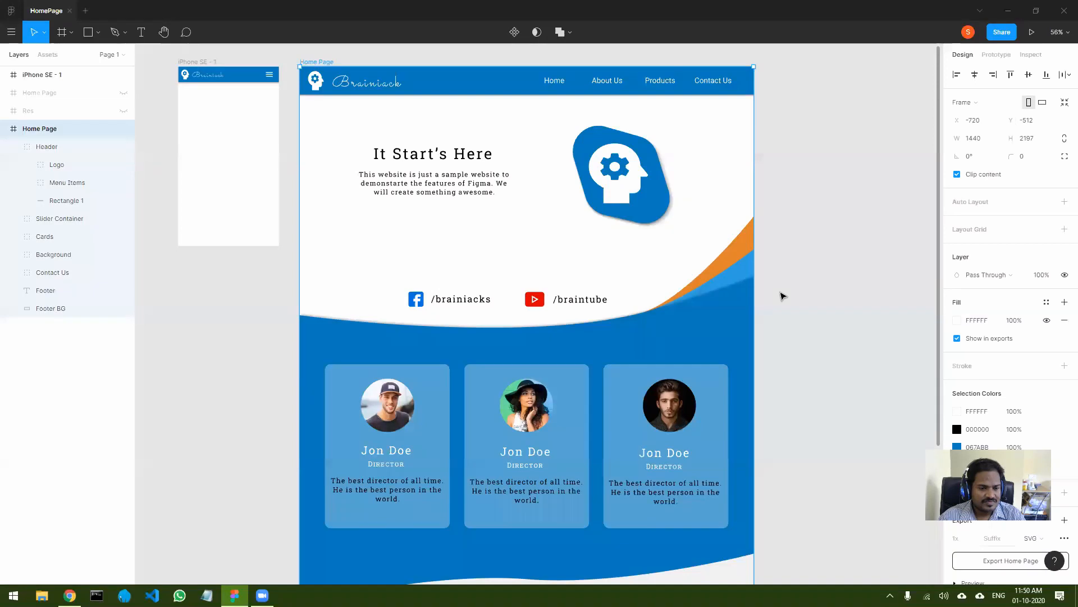
Move the Contact Us group slightly to the right within the footer area, to about X 34.
scroll(783, 296, "down", 5)
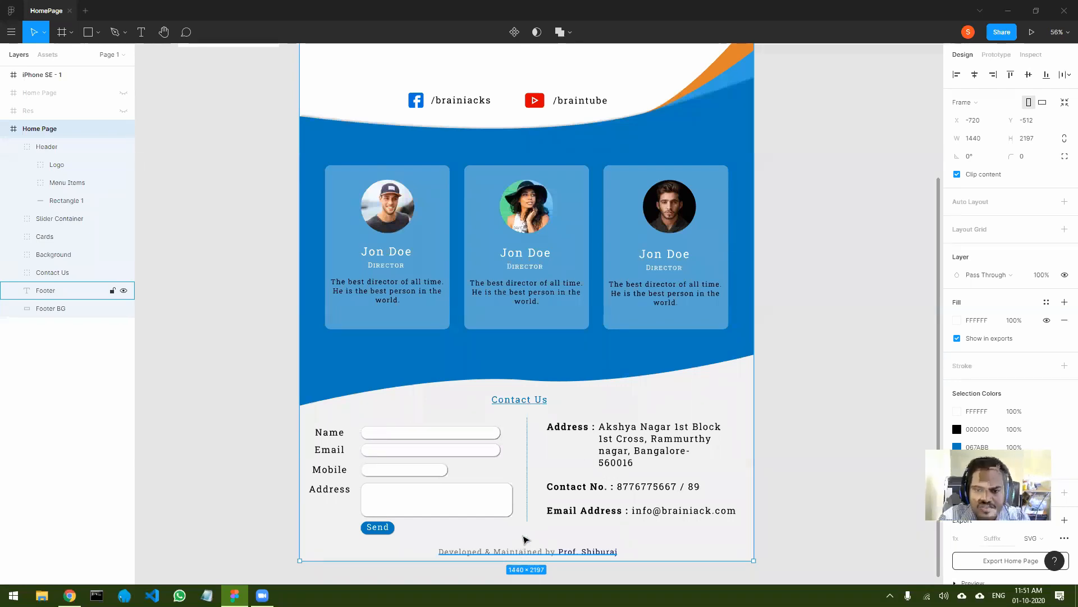
scroll(674, 433, "up", 5)
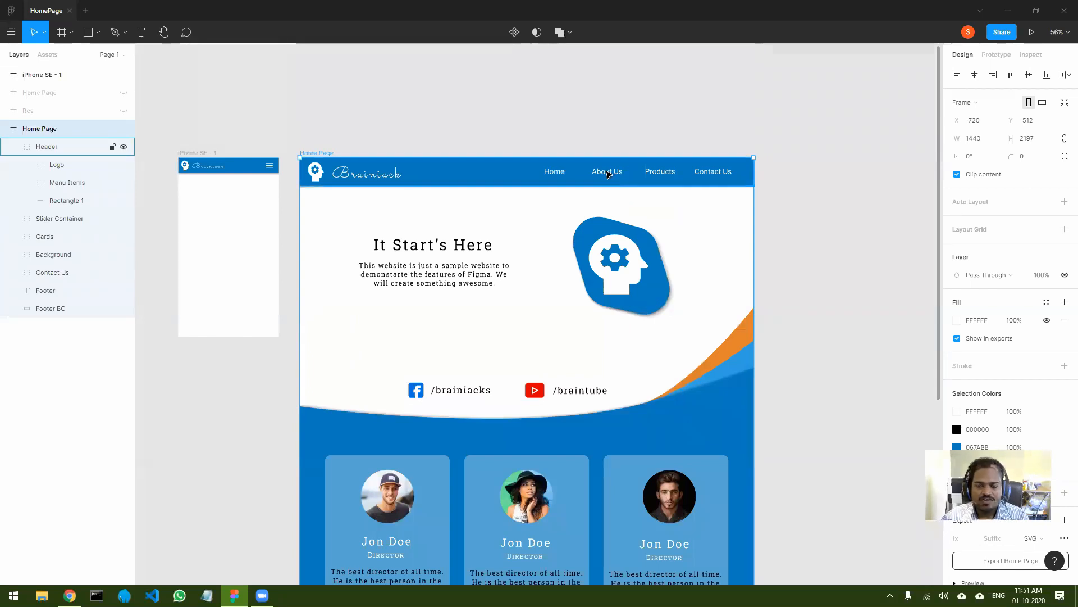
scroll(573, 196, "down", 2)
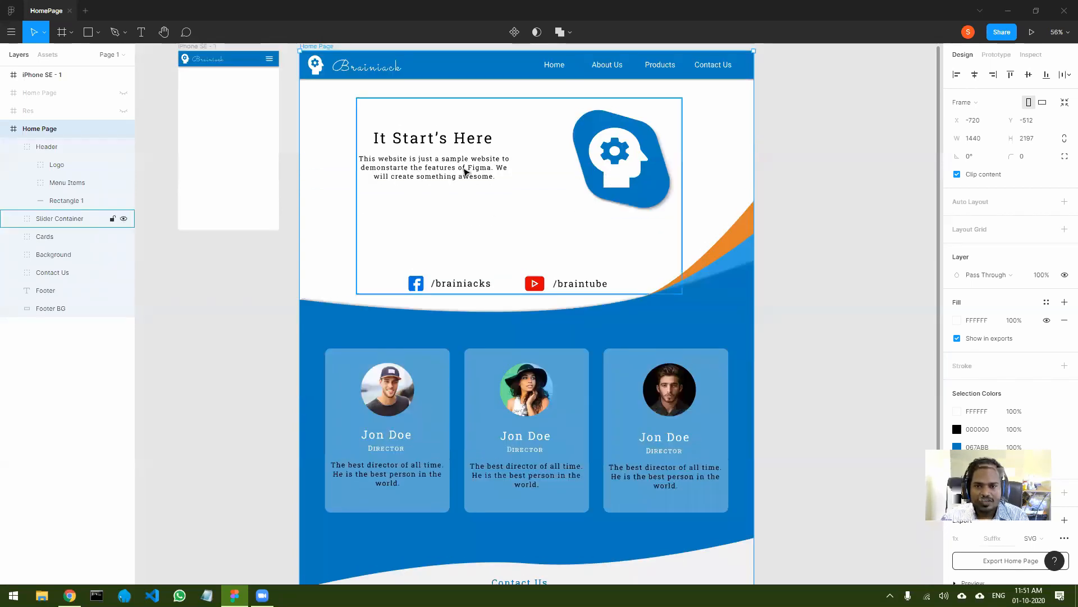
scroll(635, 375, "down", 2)
scroll(649, 373, "down", 3)
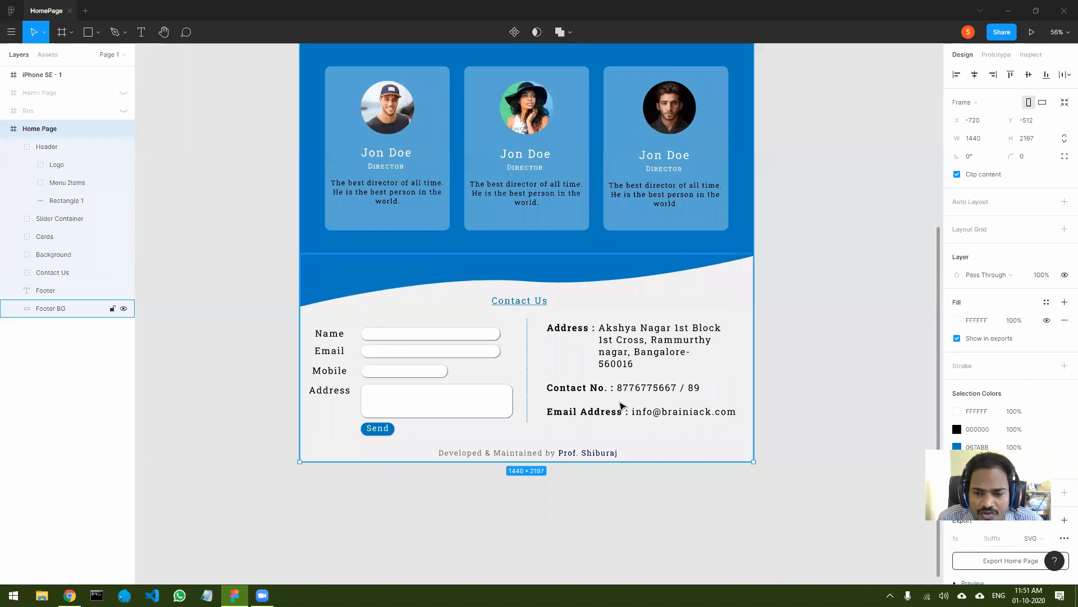
left_click(522, 304)
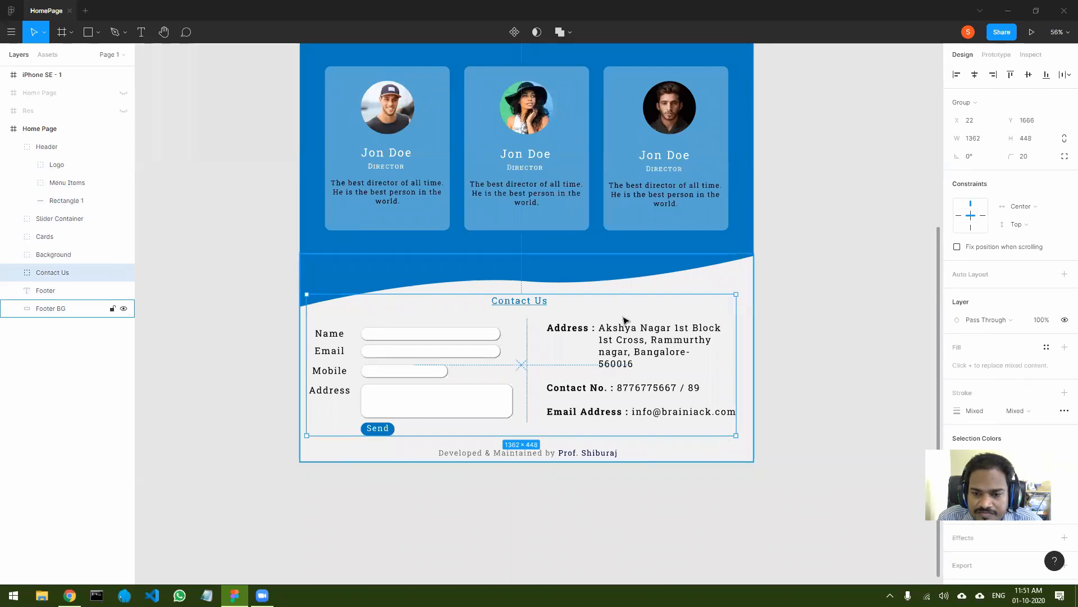
left_click_drag(530, 305, 533, 305)
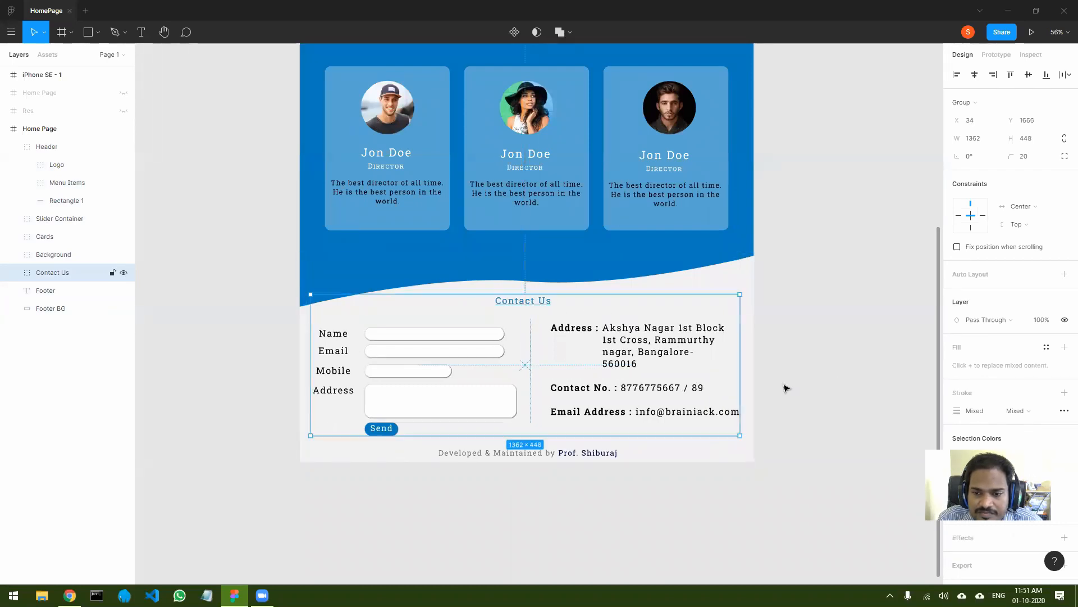
left_click(814, 381)
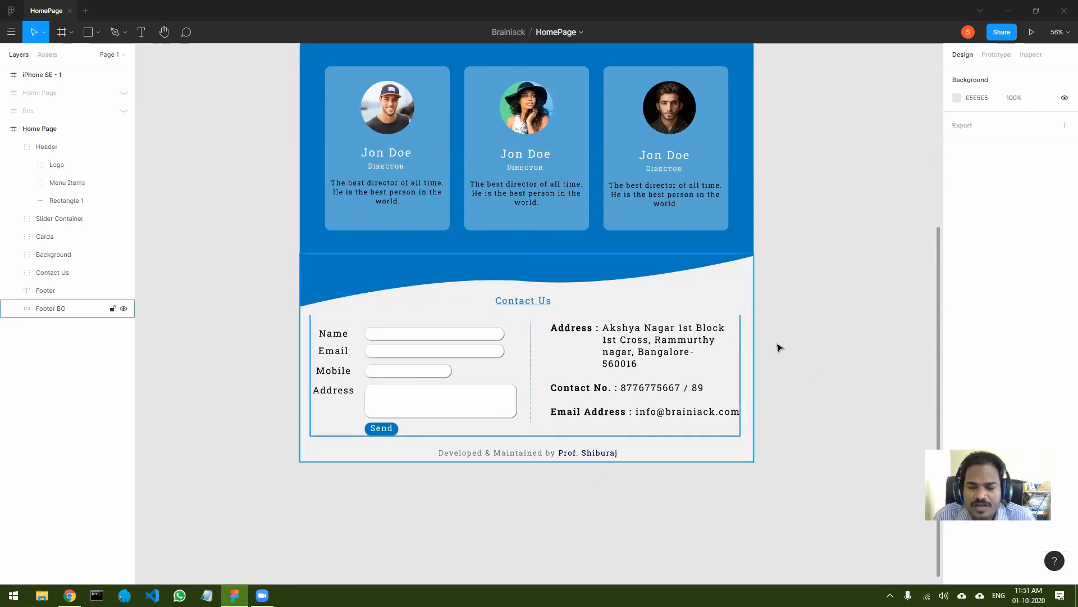
Briefly hide the Cards group to identify its contents, and expand it to examine its layers.
scroll(777, 344, "up", 5)
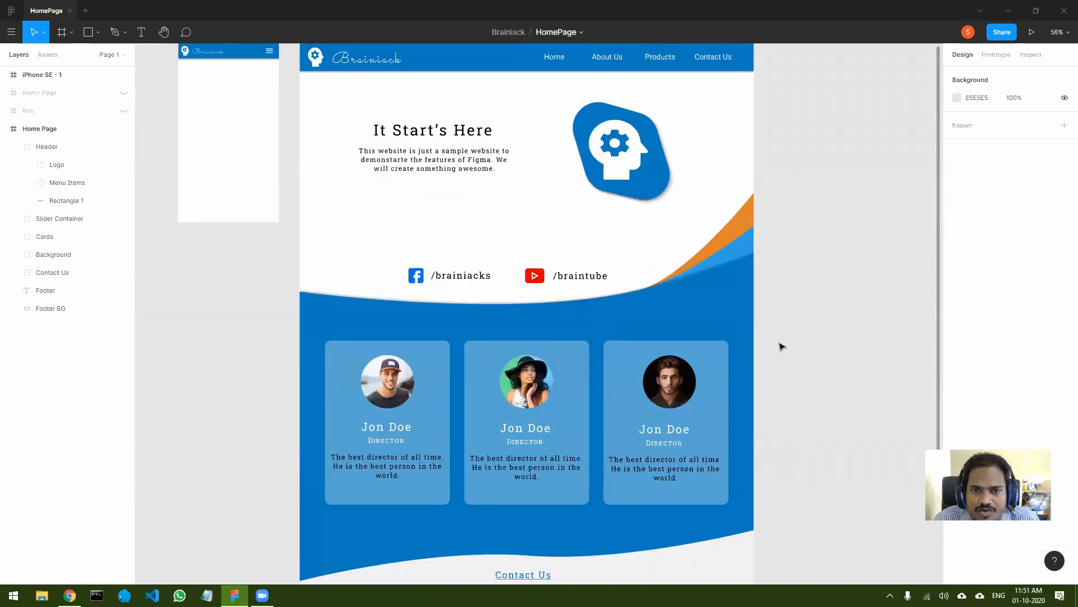
scroll(781, 345, "up", 2)
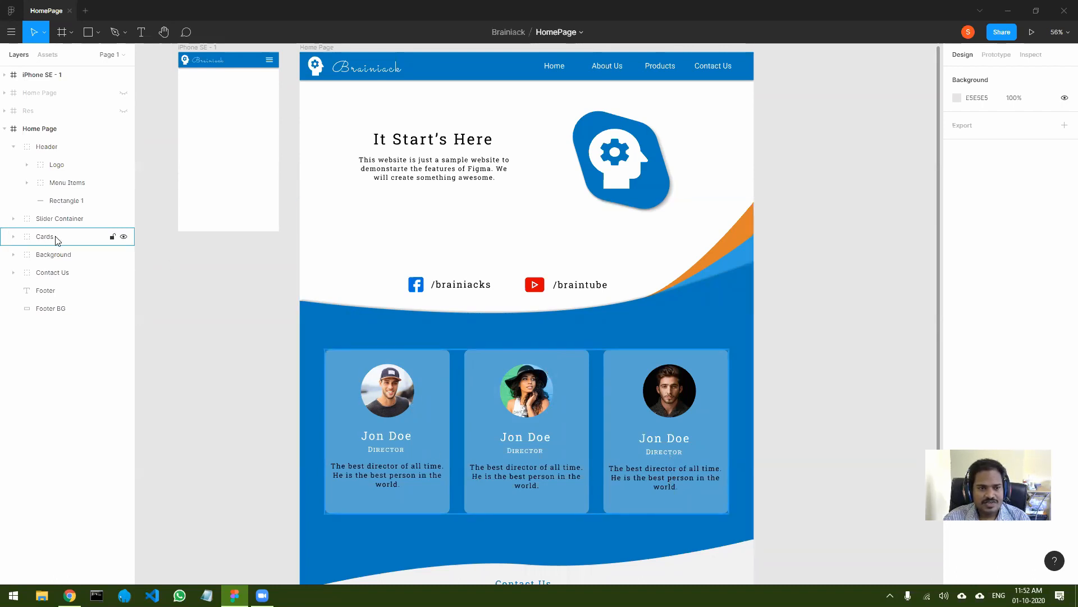
left_click(123, 237)
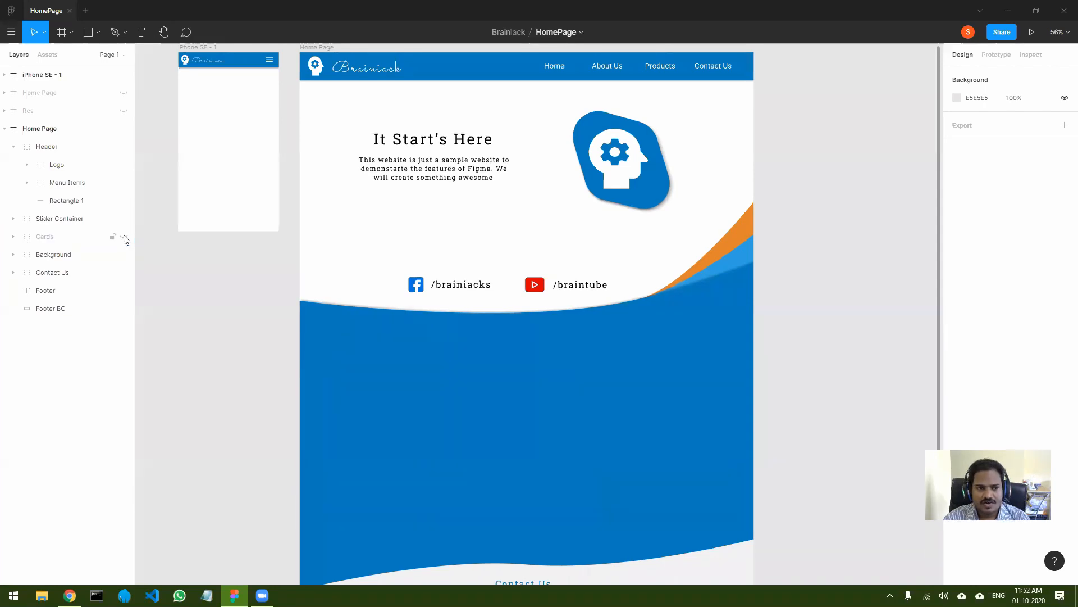
left_click(123, 237)
left_click(14, 237)
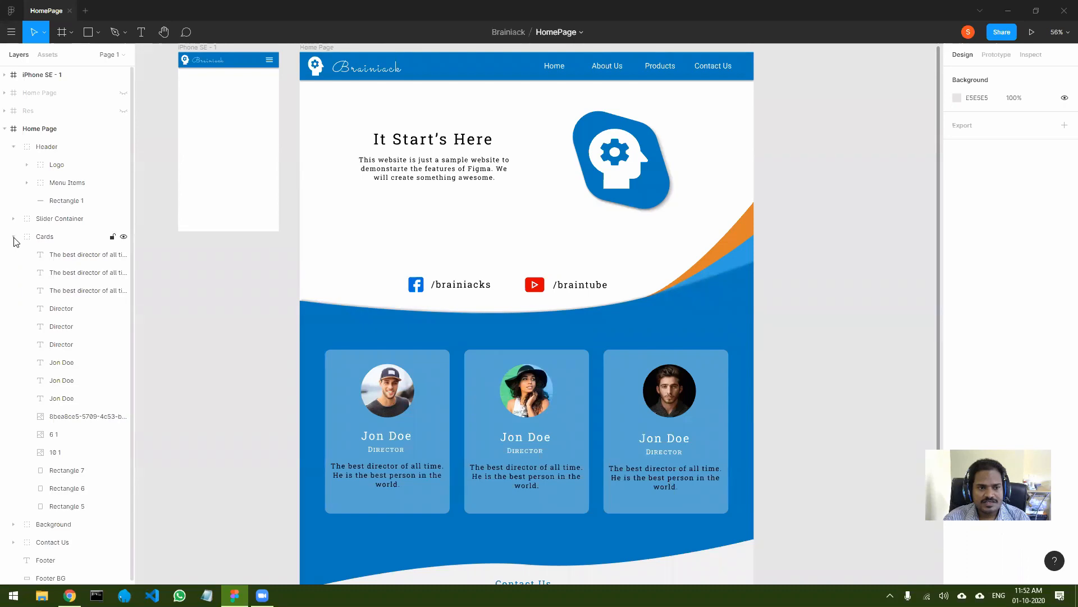
scroll(71, 250, "down", 1)
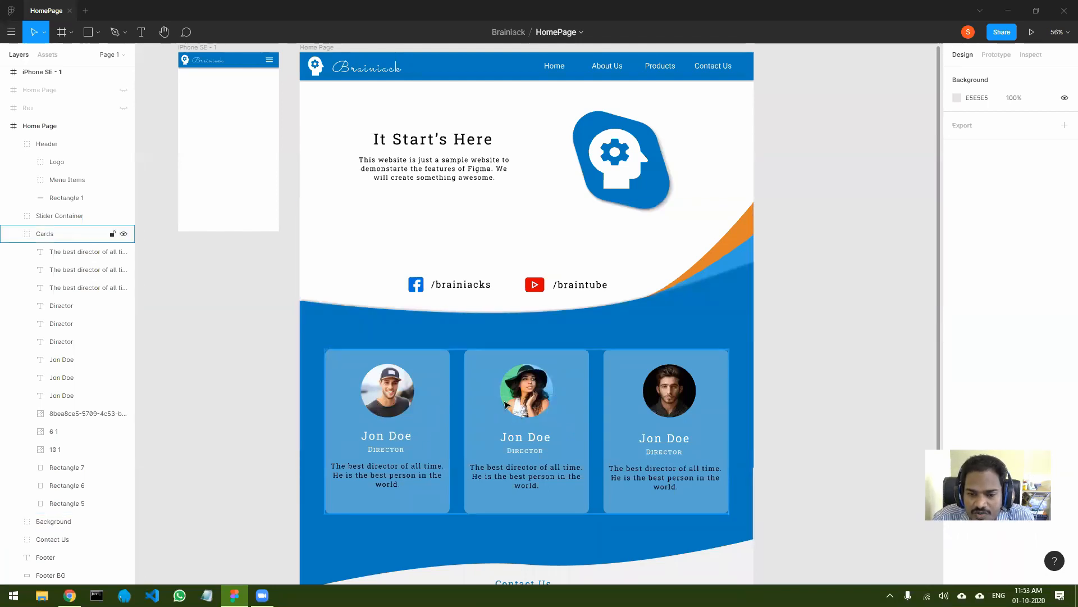
Resize the first card's background rectangle, trying a width of about 342 and leaving it about 405 wide.
double_click(431, 373)
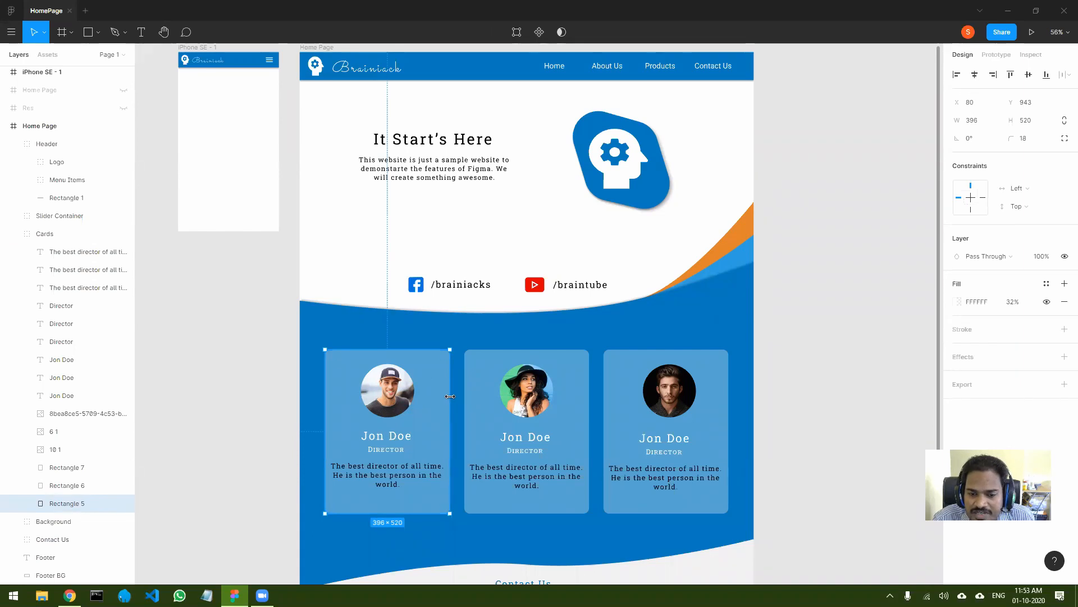
left_click_drag(451, 397, 433, 398)
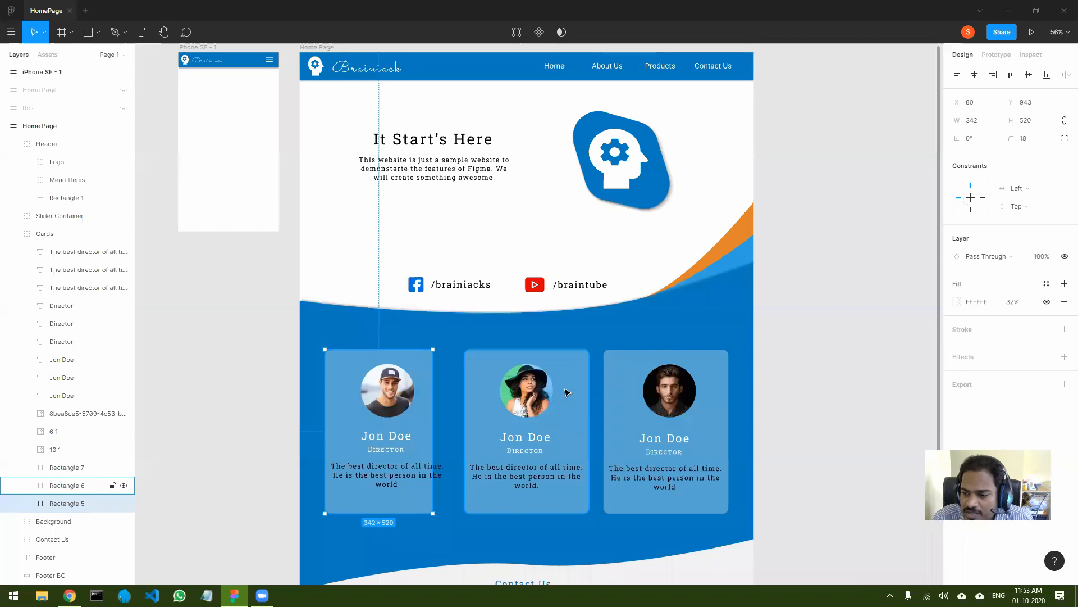
key("ctrl+z")
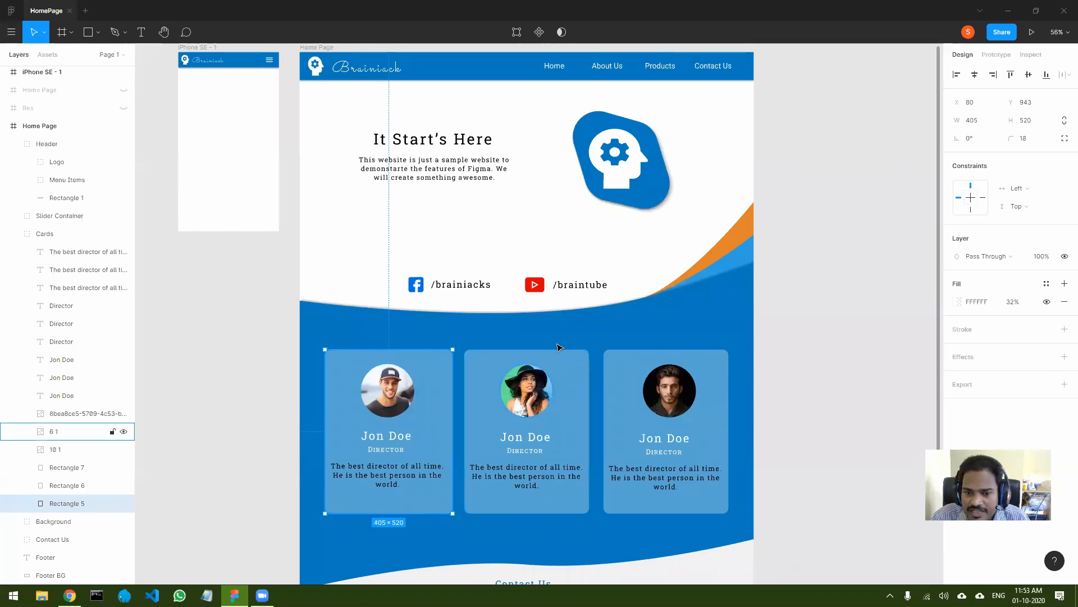
Delete the middle card's background rectangle and its round portrait image from the Cards group.
left_click(538, 358)
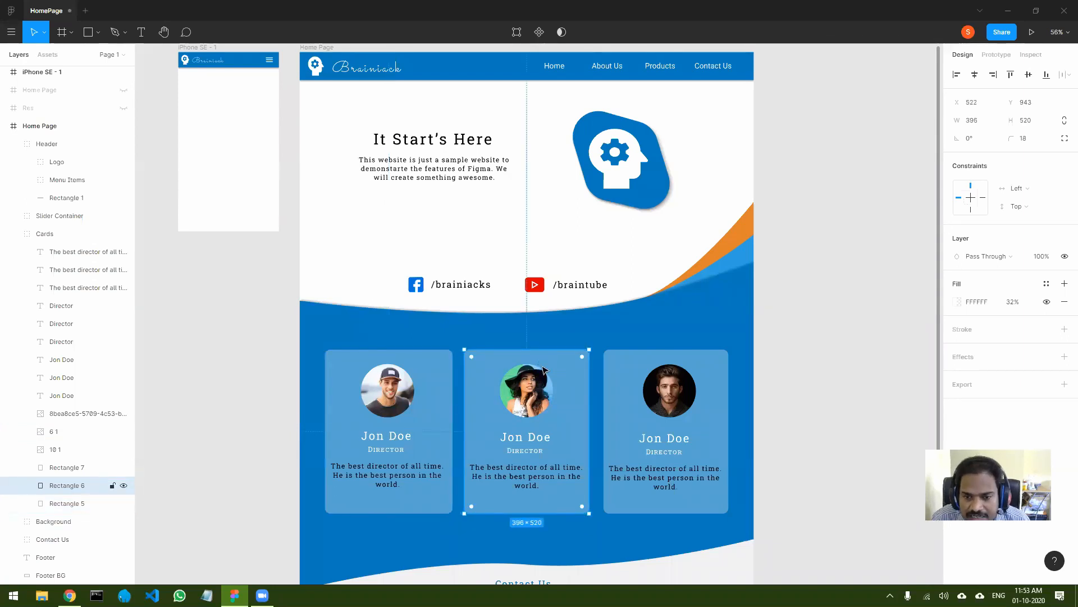
key("Delete")
left_click(534, 396)
left_click(533, 396)
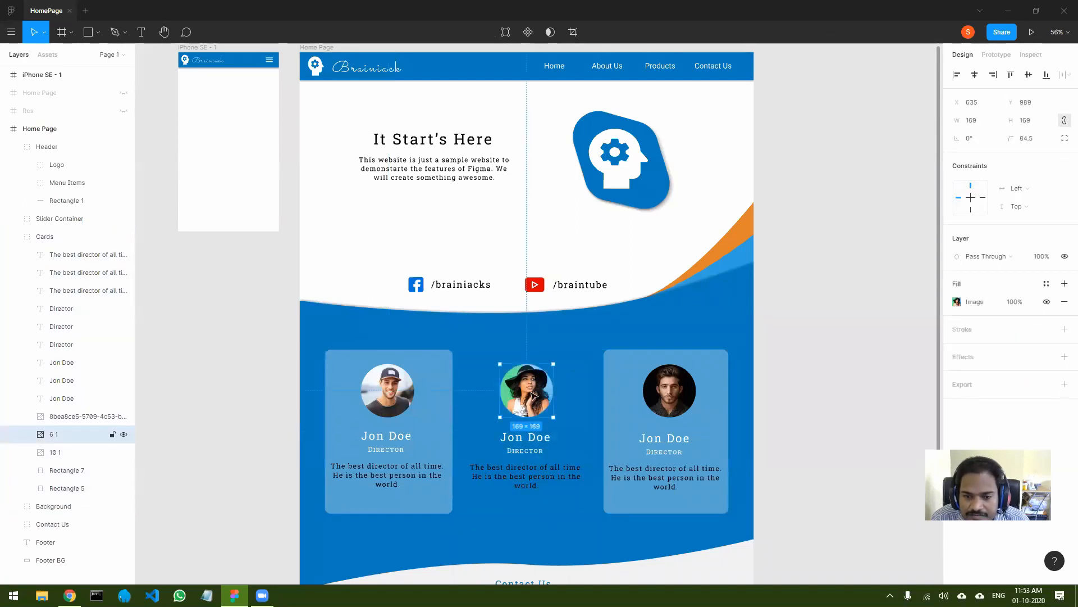
key("Delete")
left_click(527, 439)
left_click(528, 438)
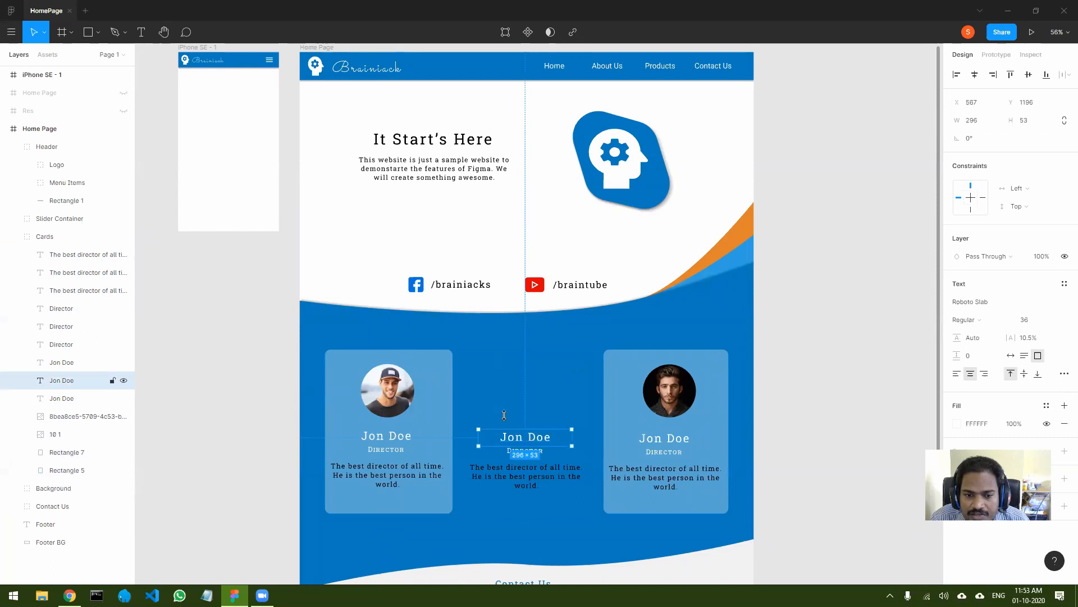
left_click(425, 380)
left_click(251, 336)
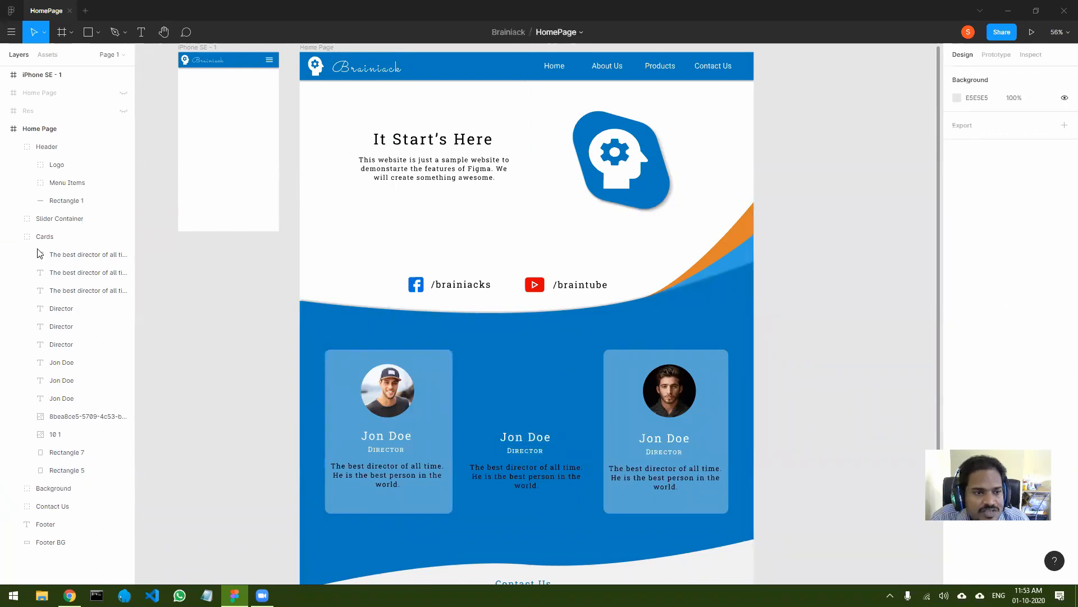
left_click(41, 238)
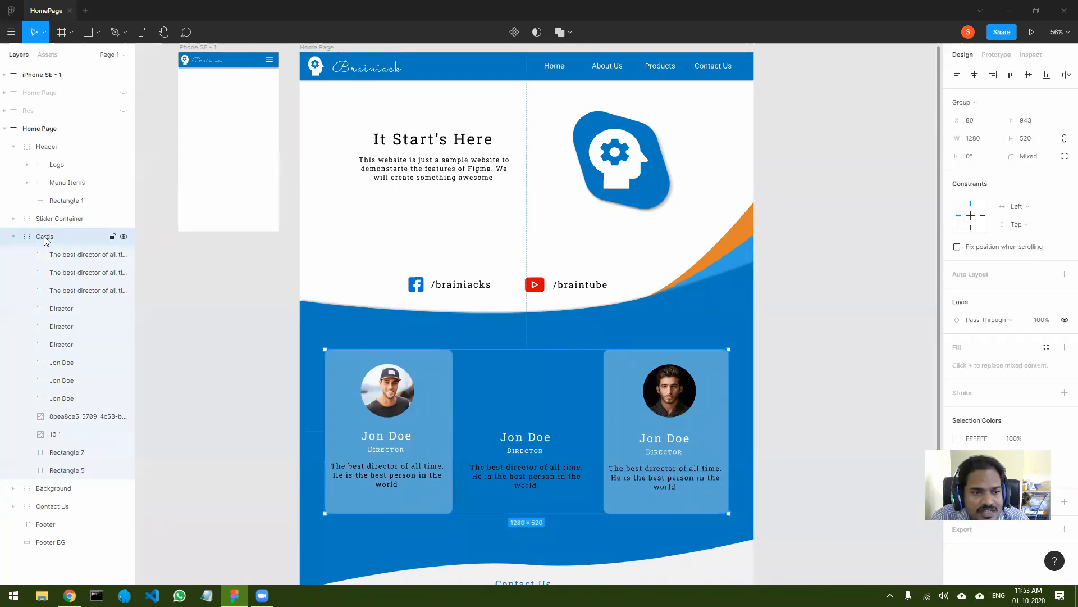
right_click(40, 235)
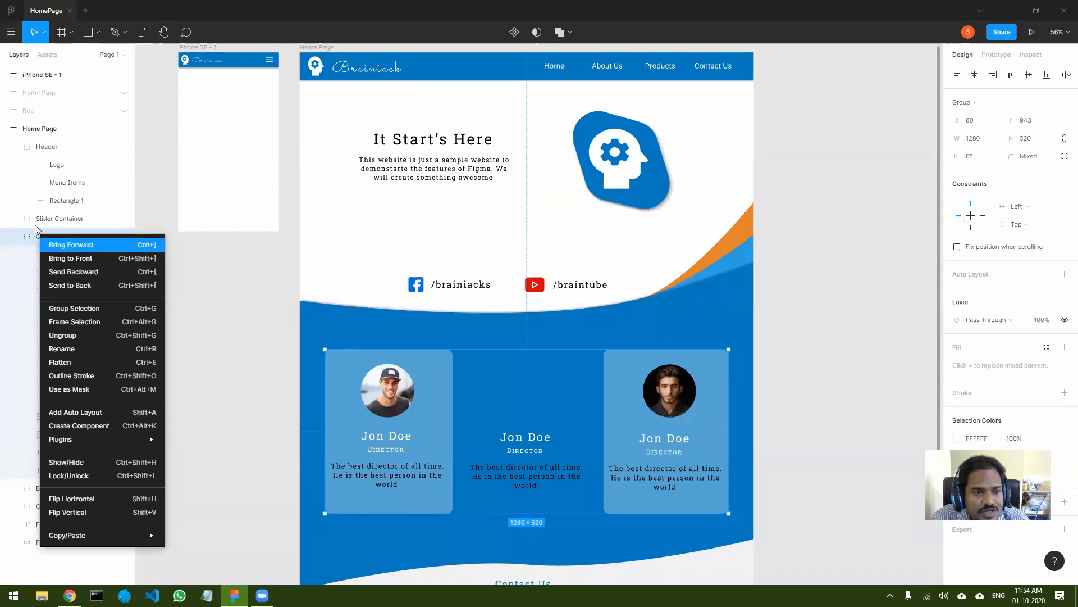
left_click(198, 350)
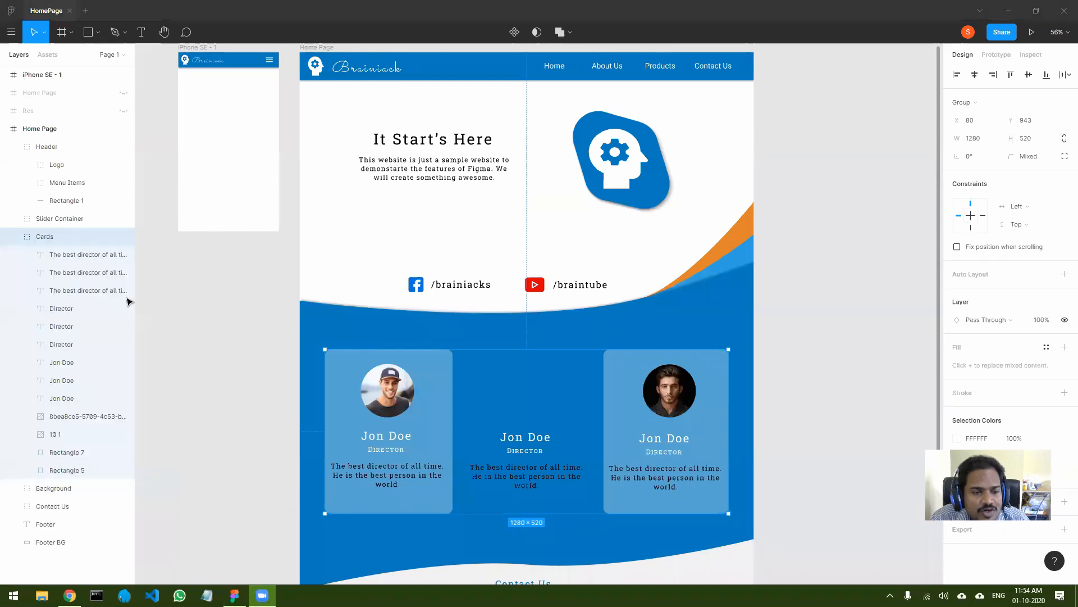
Ungroup the Cards group and delete the middle card's remaining name, description and role texts.
right_click(50, 242)
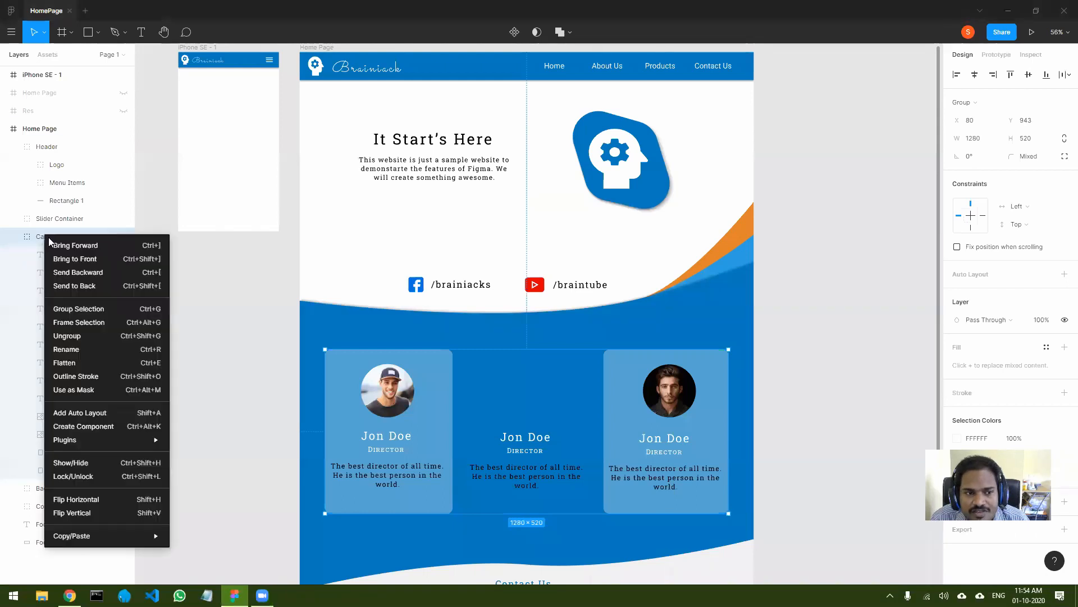
left_click(82, 336)
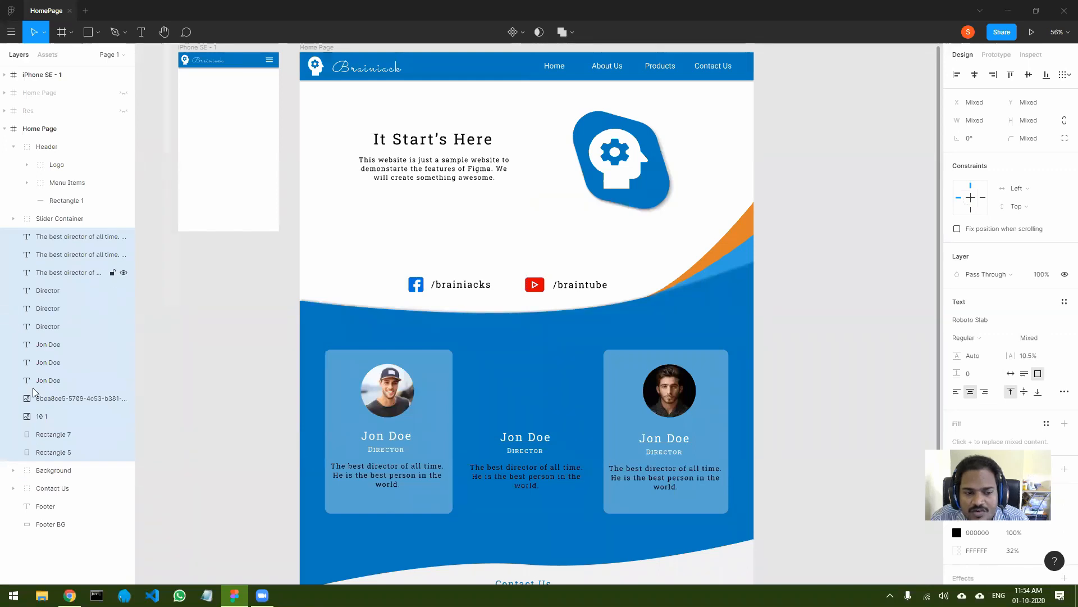
left_click(521, 438)
key("Delete")
left_click(526, 477)
key("Delete")
left_click(523, 451)
key("Delete")
Delete every part of the third card: name, portrait, background rectangle, role and description.
left_click(658, 438)
key("Delete")
left_click(669, 392)
key("Delete")
left_click(673, 422)
key("Delete")
left_click(664, 451)
key("Delete")
left_click(666, 473)
key("Delete")
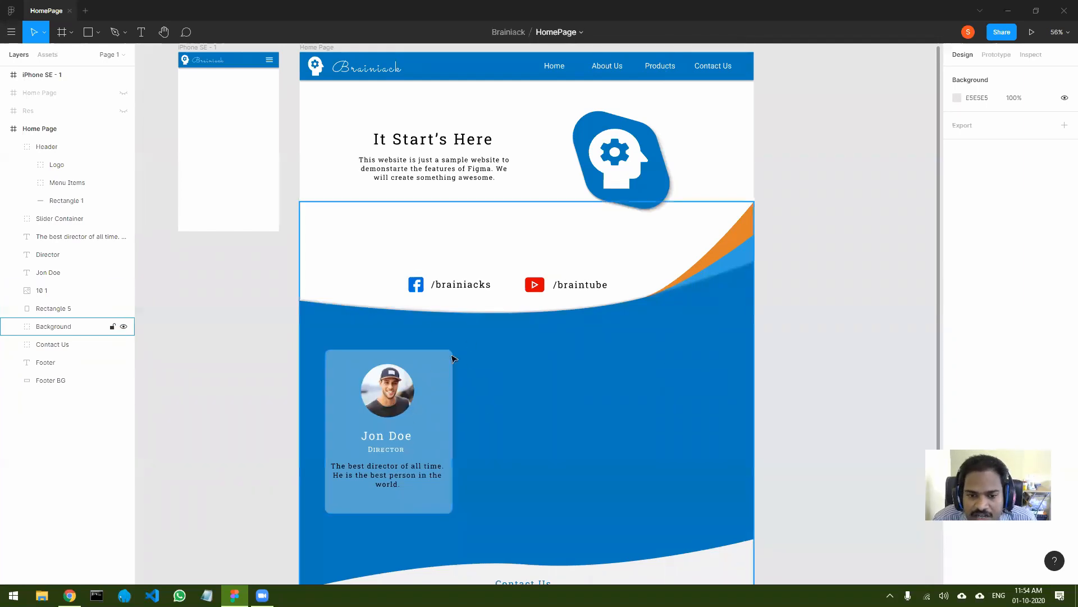
Examine the remaining card's separate parts: background rectangle, portrait, name, role and description text.
left_click(441, 368)
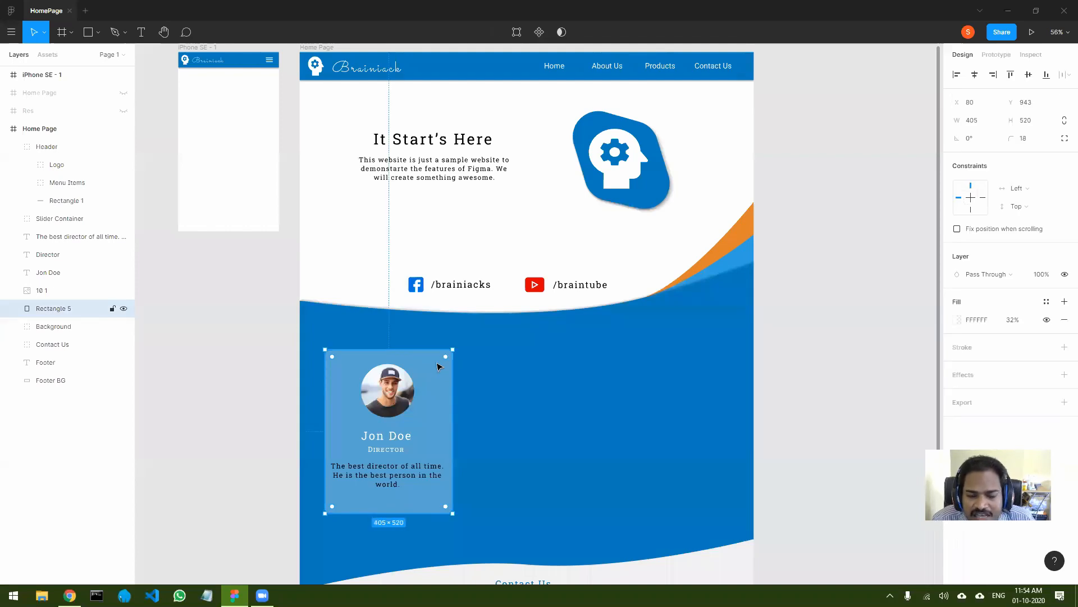
left_click(393, 442)
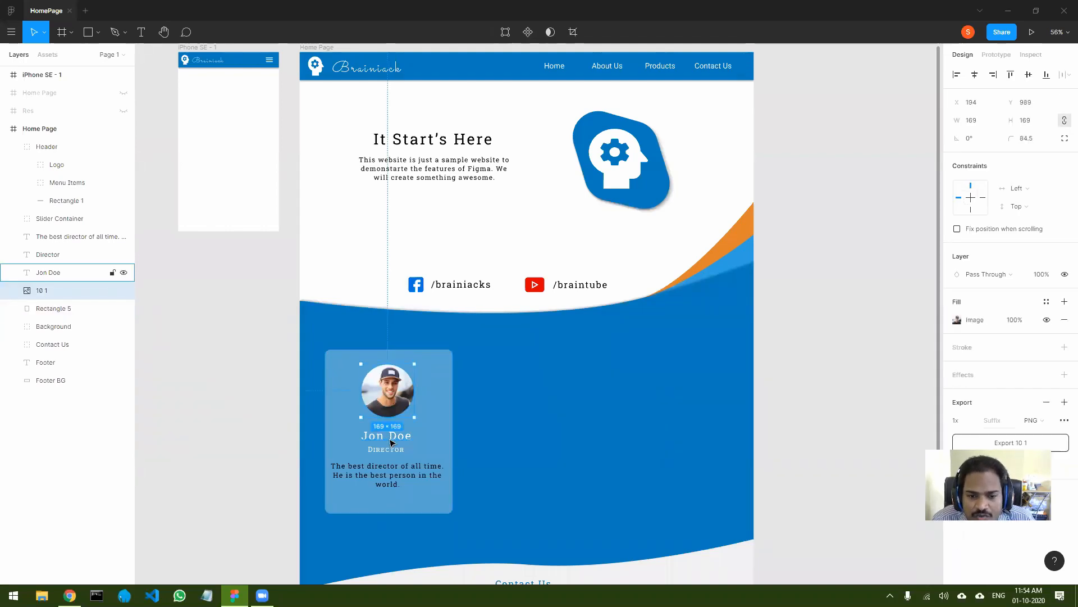
left_click(412, 471)
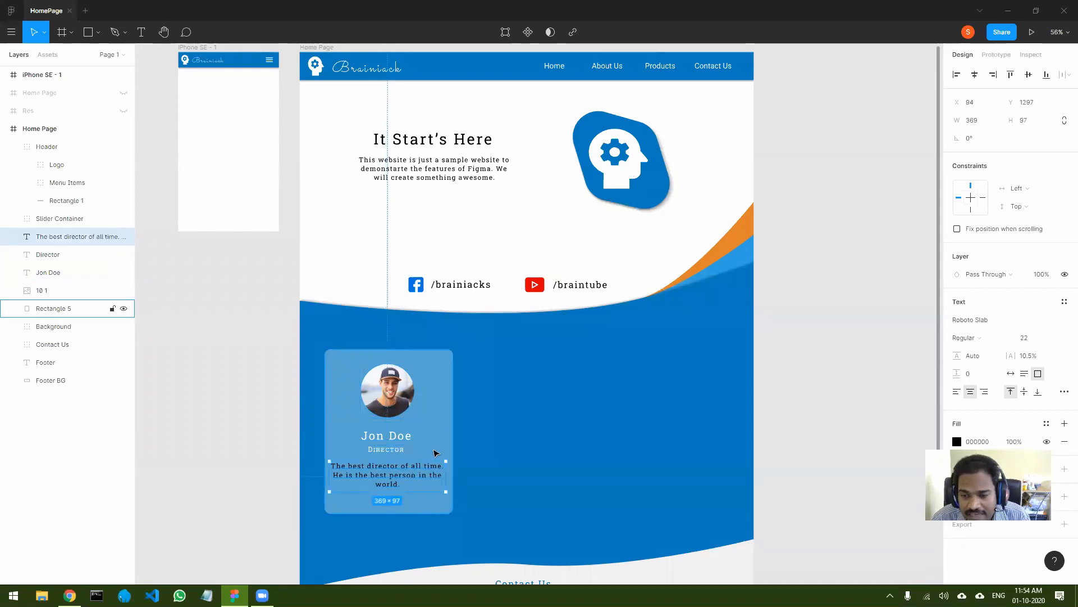
left_click(447, 360)
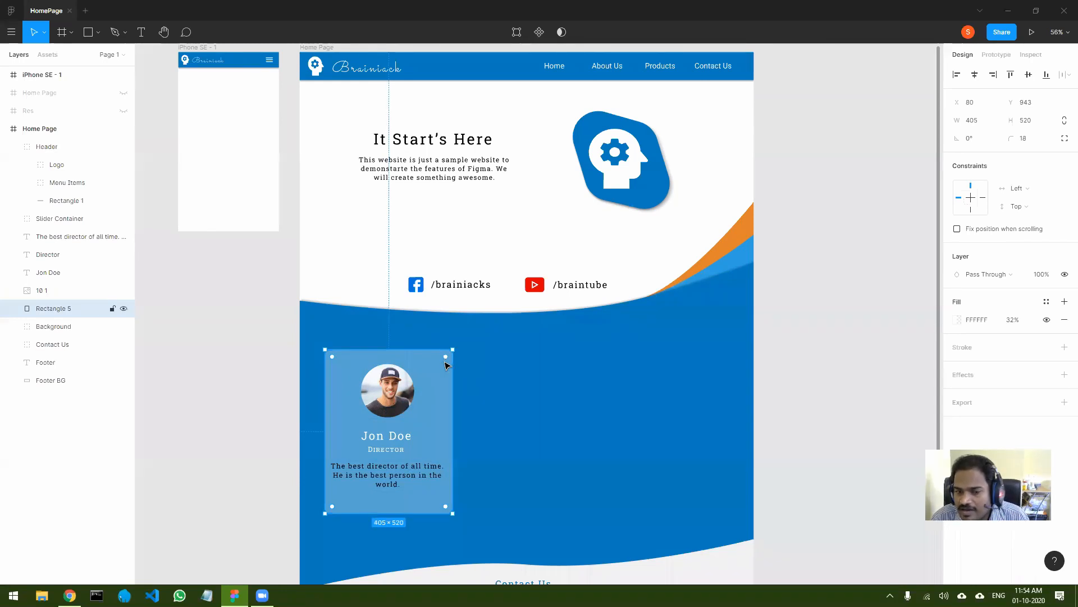
left_click(399, 389)
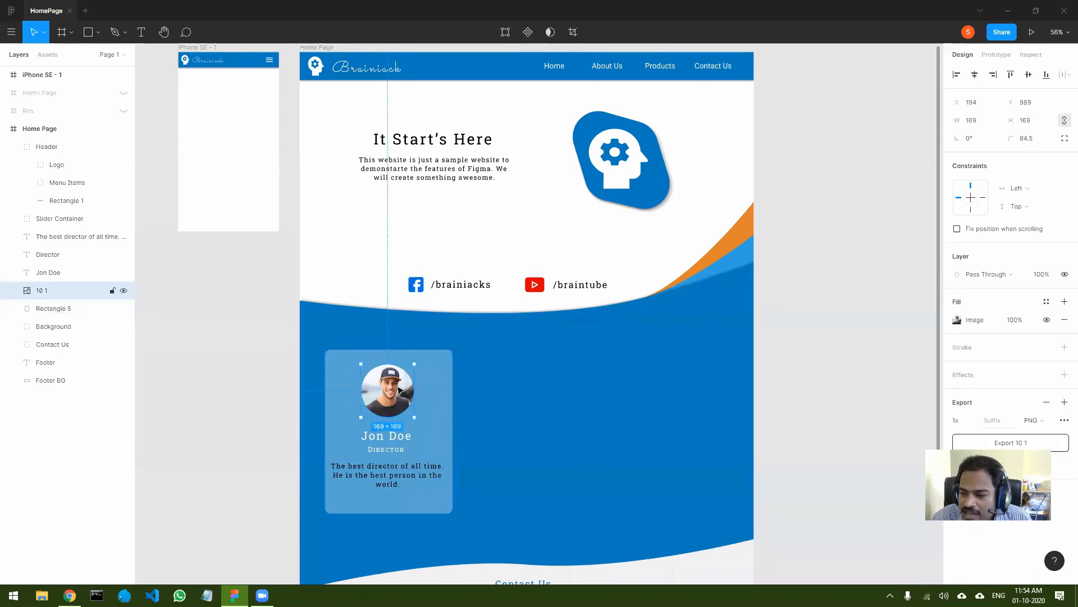
left_click(402, 440)
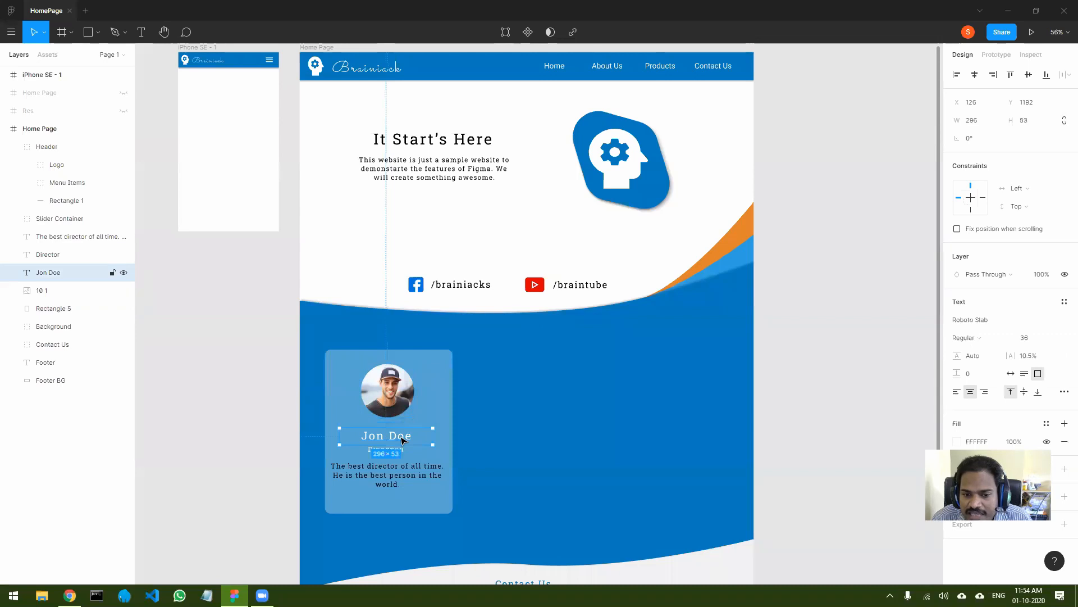
left_click(364, 452)
left_click(385, 453)
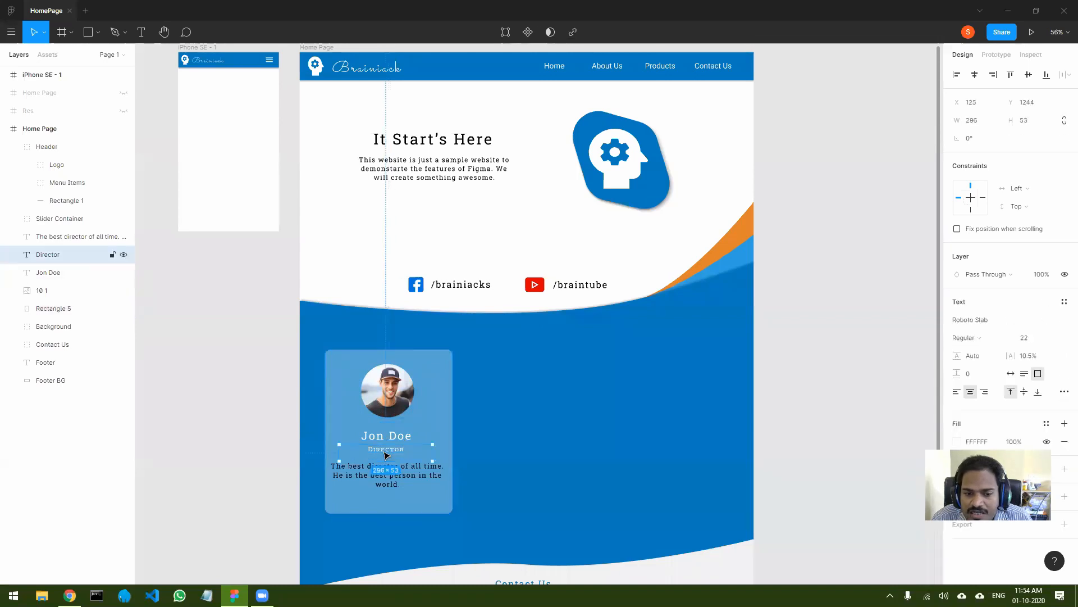
left_click(430, 477)
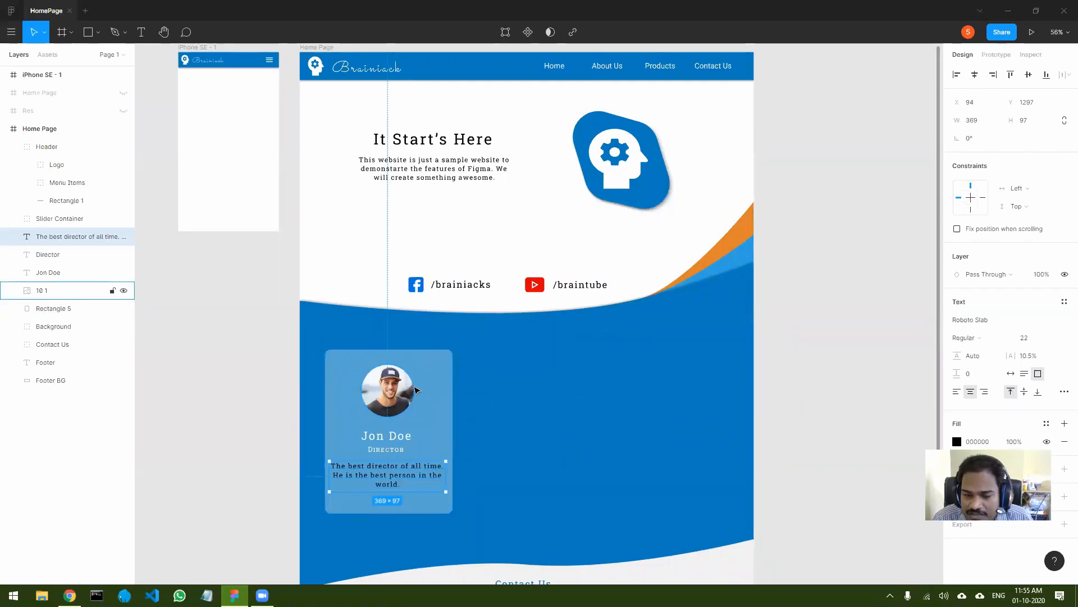
Create a component from the remaining card's background rectangle, portrait, name, role and description.
left_click(434, 360)
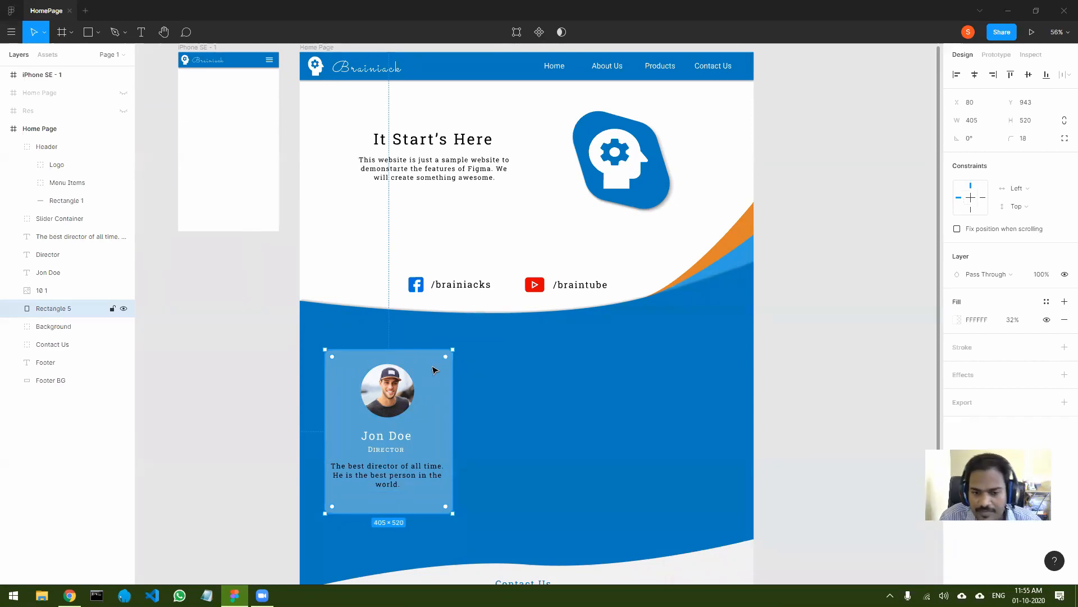
left_click(392, 391, "shift")
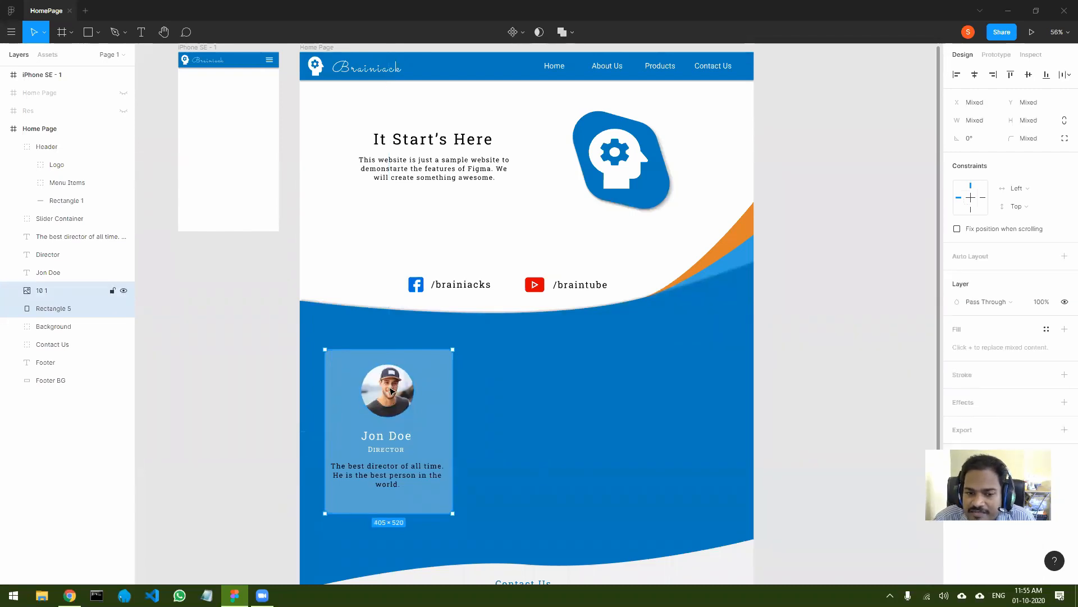
left_click(387, 438, "shift")
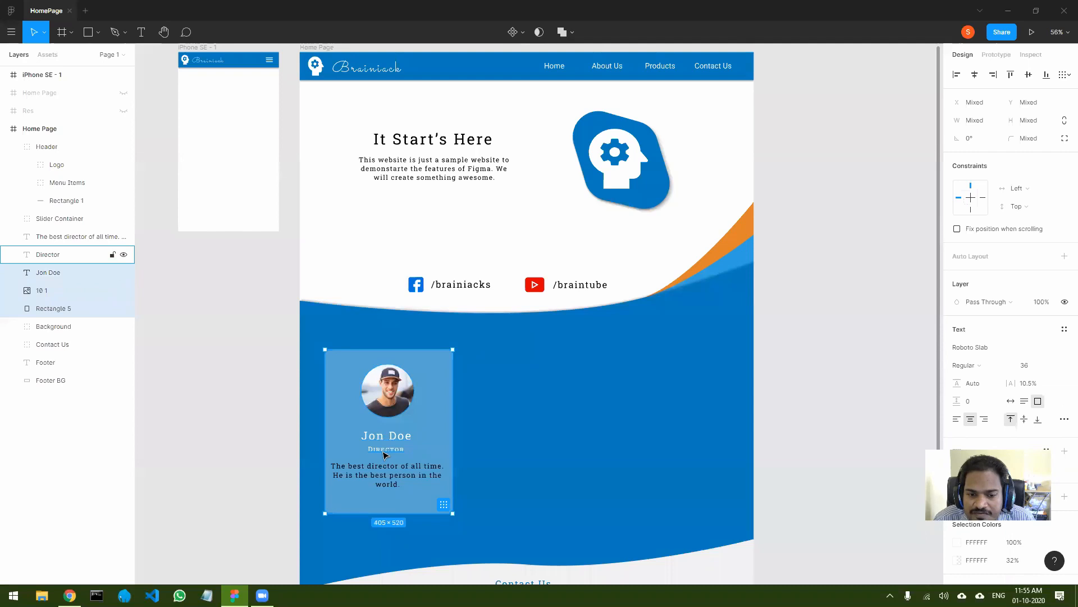
left_click(386, 450, "shift")
left_click(400, 473, "shift")
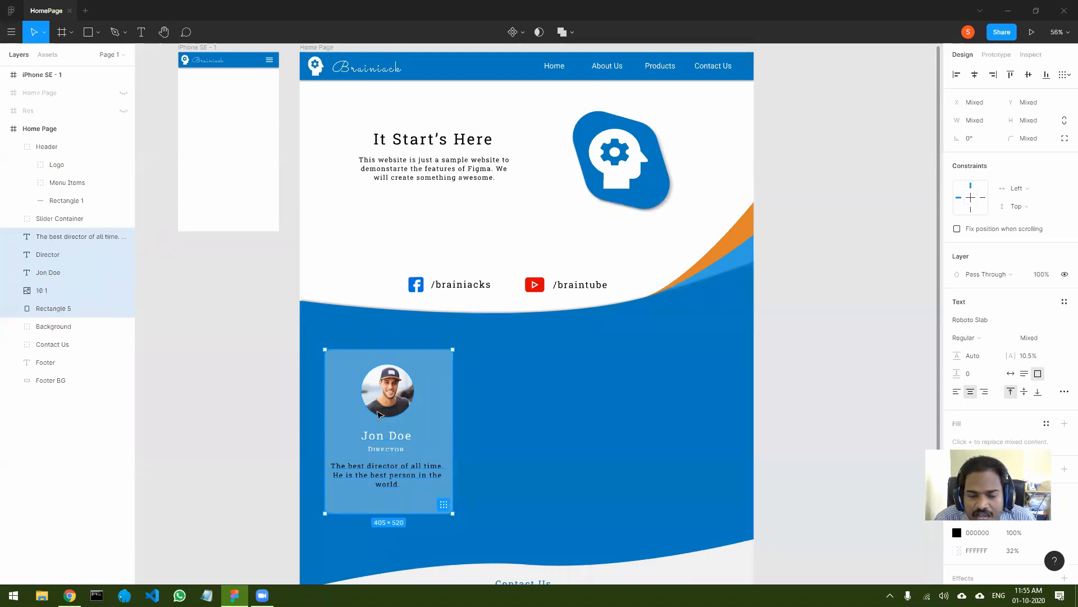
right_click(393, 409)
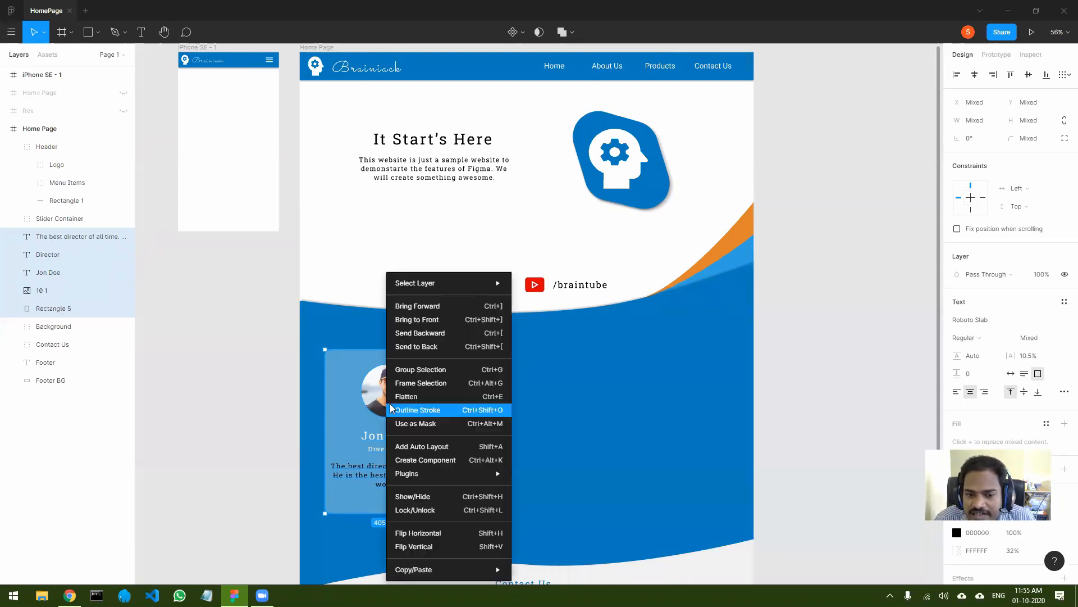
left_click(486, 464)
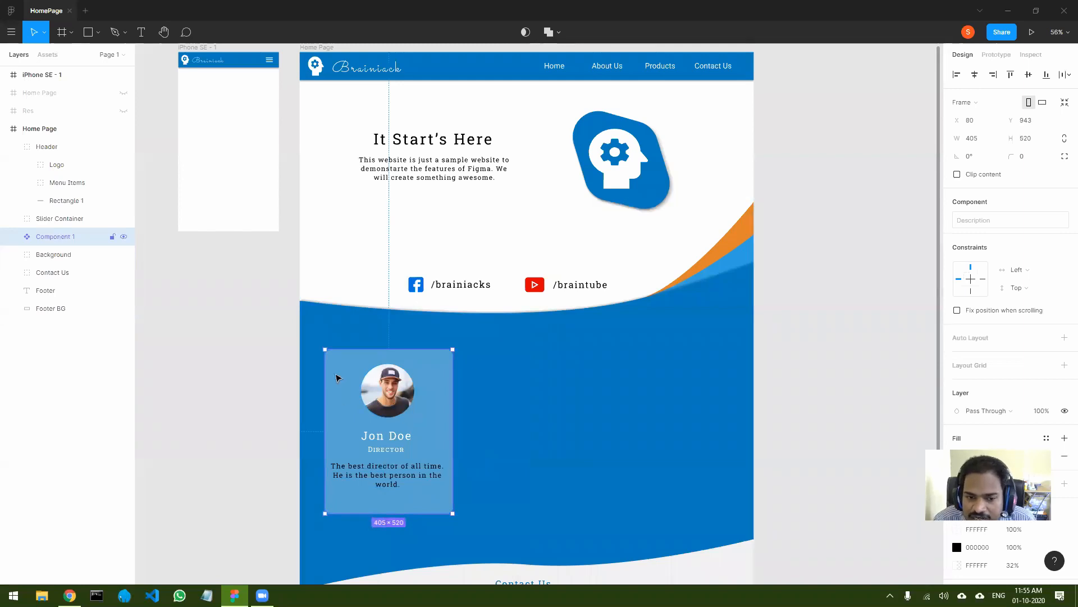
Rename the new component as Card.
double_click(54, 238)
type("Card")
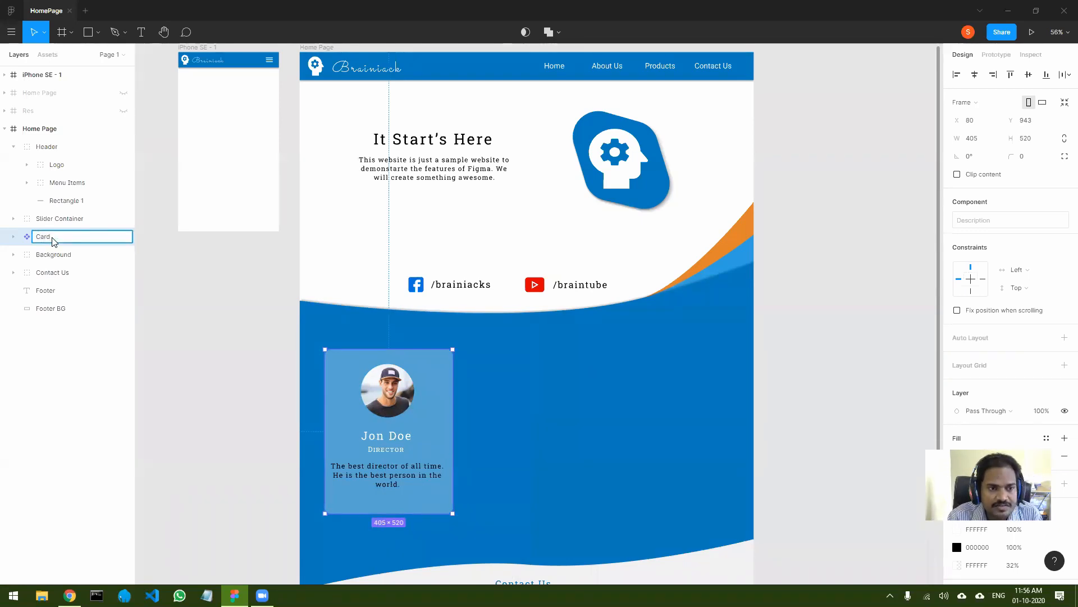
key("Return")
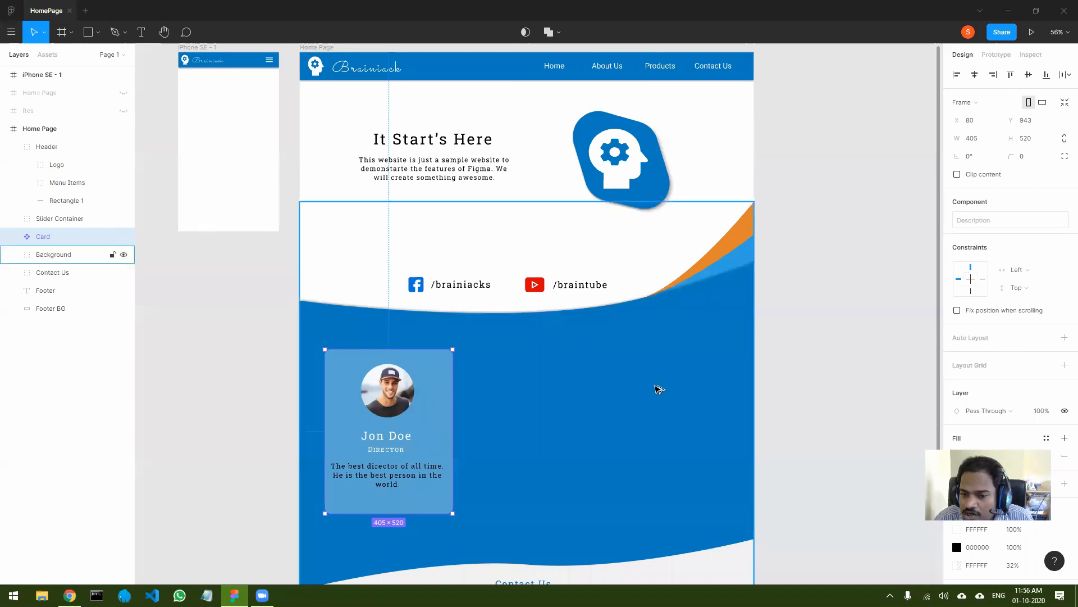
Duplicate the Card component twice in a row beside the original, placing the instances at X 517 and X 954.
key("alt")
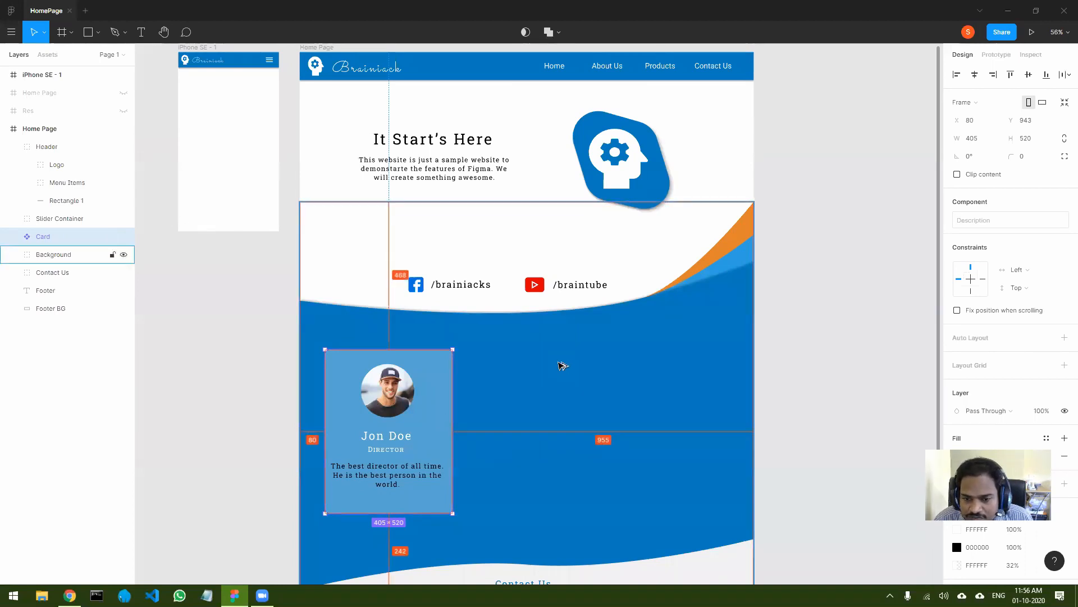
key("alt")
key("alt")
key("alt")
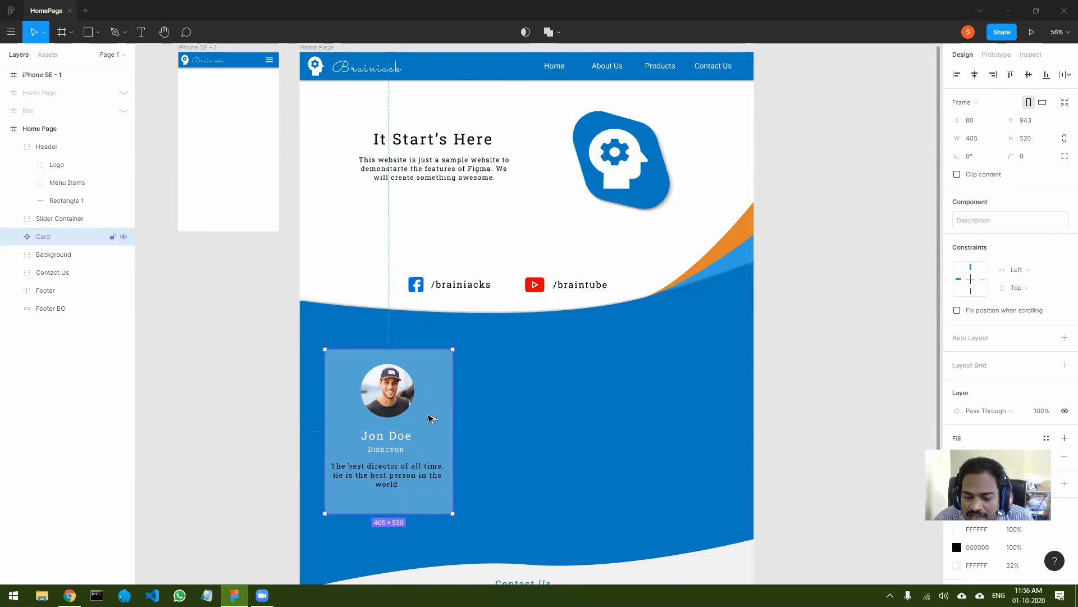
left_click_drag(432, 419, 573, 420)
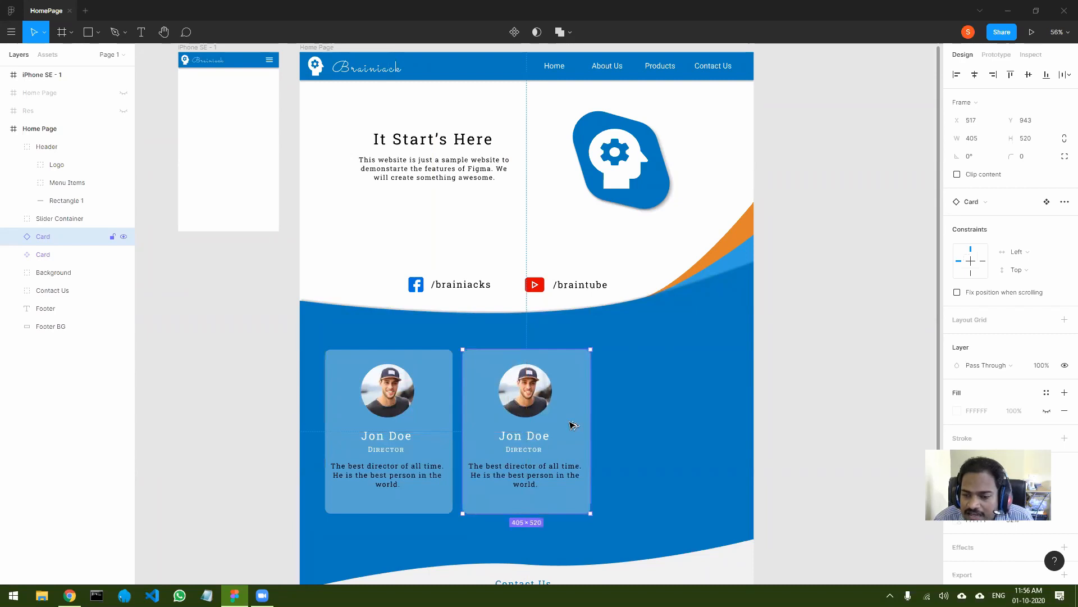
left_click_drag(572, 424, 708, 424)
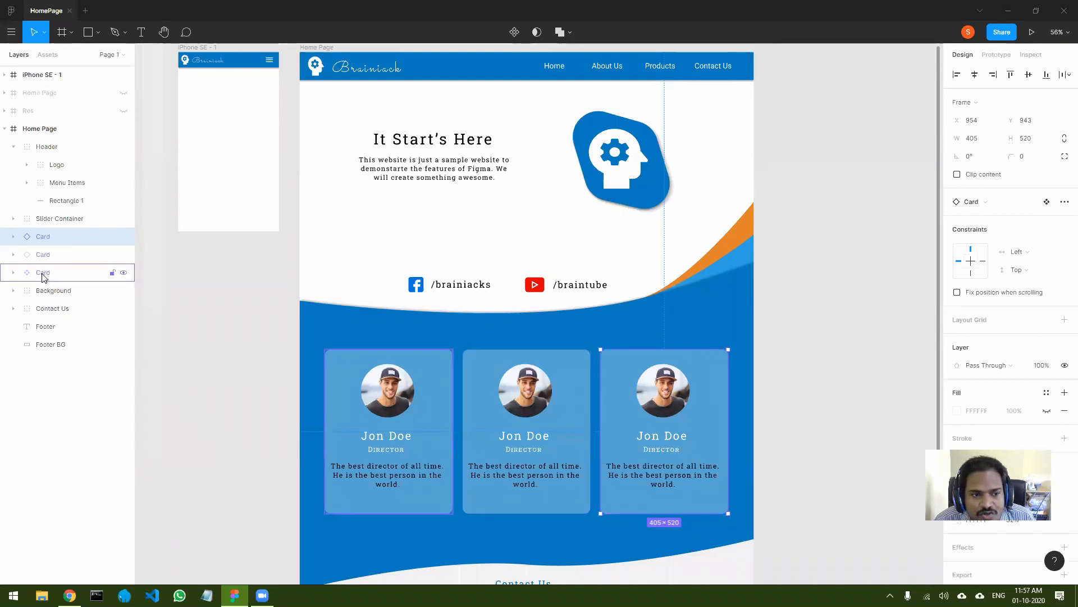
Tell the main Card component apart from its two instances and narrow the main one to about 384 wide.
left_click(43, 256)
left_click(40, 235)
left_click(41, 255)
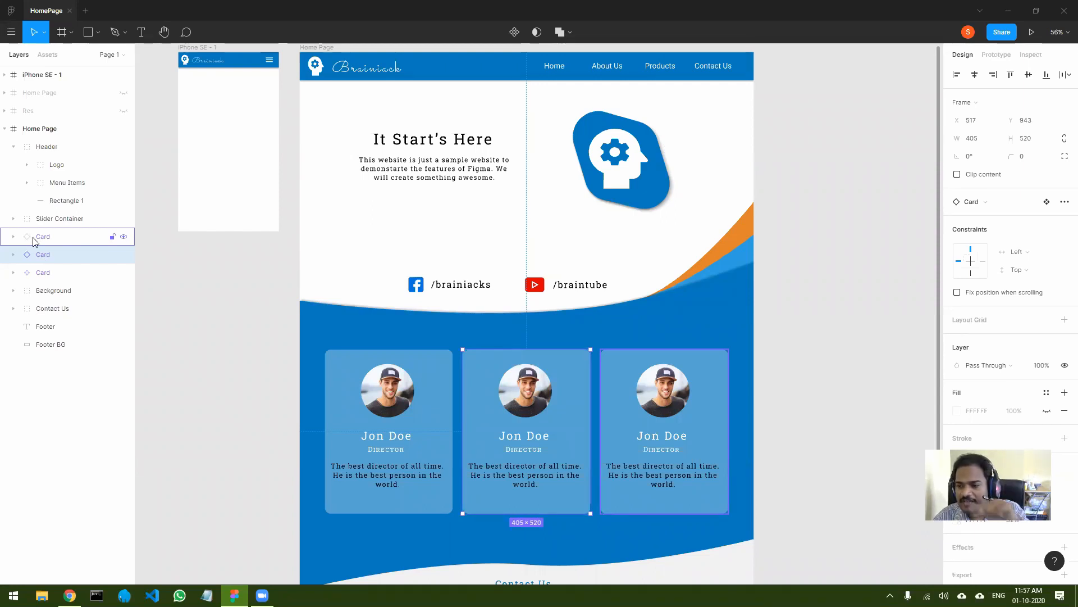
left_click(45, 273)
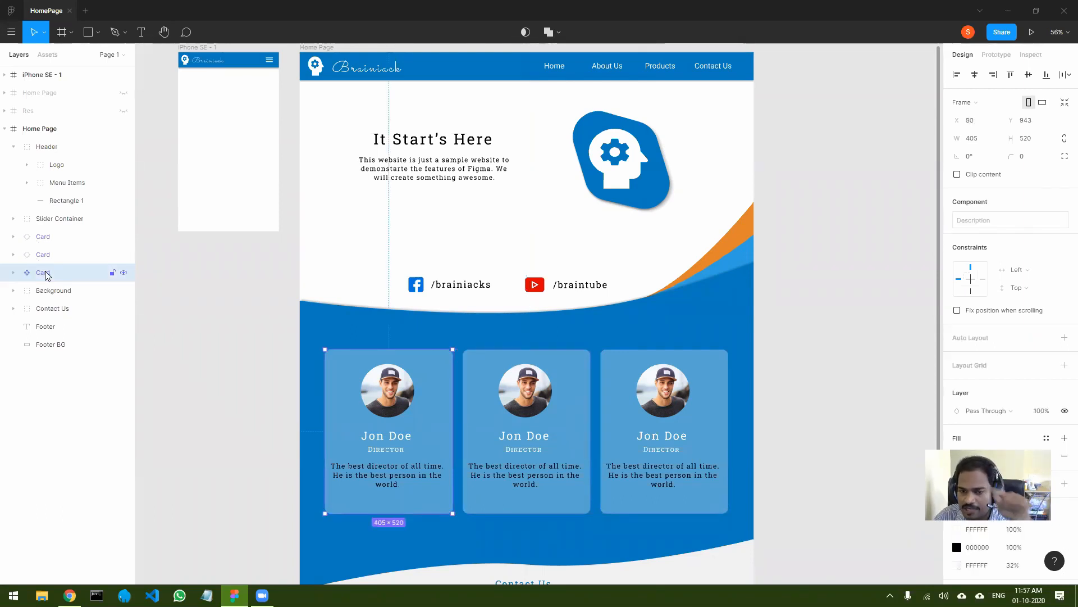
left_click(60, 256)
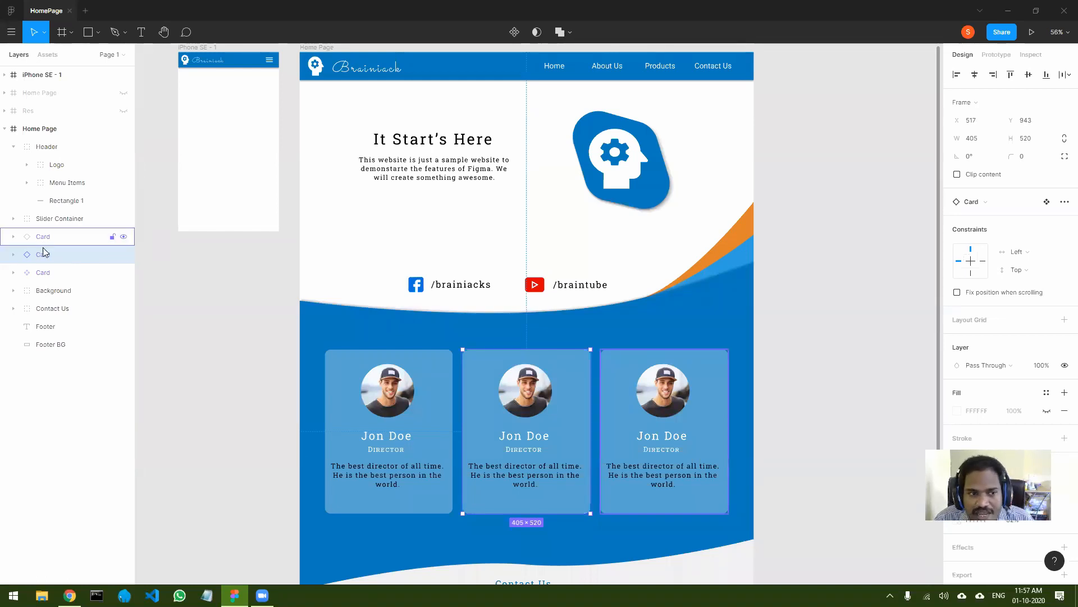
left_click(46, 274)
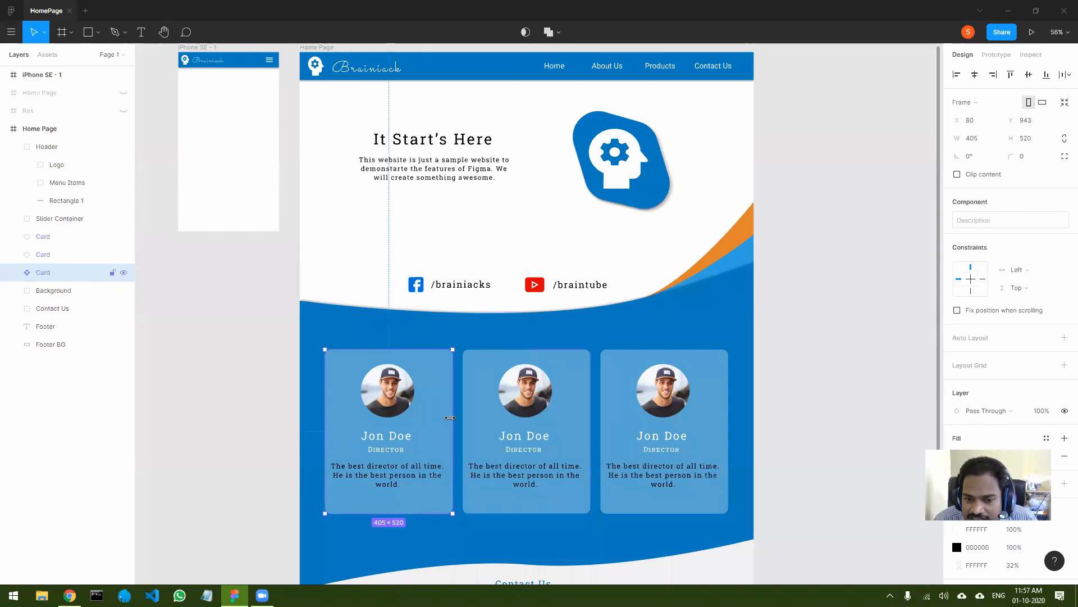
mouse_move(450, 417)
left_mouse_down()
mouse_move(428, 418)
mouse_move(447, 418)
left_mouse_up()
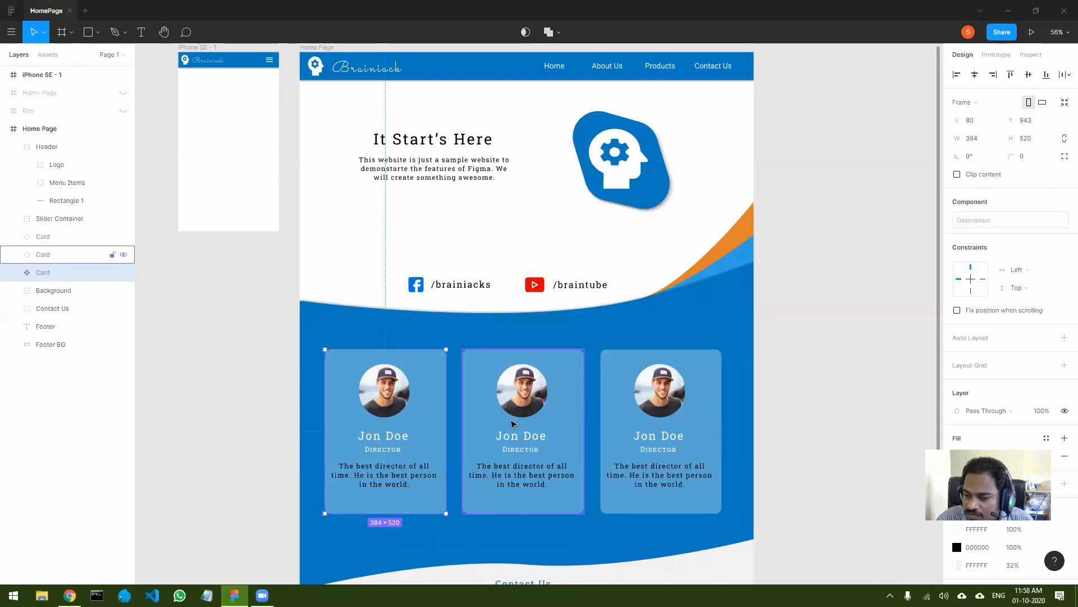
Recolour the main Card component's background rectangle, trying reds such as EF4D4D and settling on pale pink FFDBDB.
double_click(433, 374)
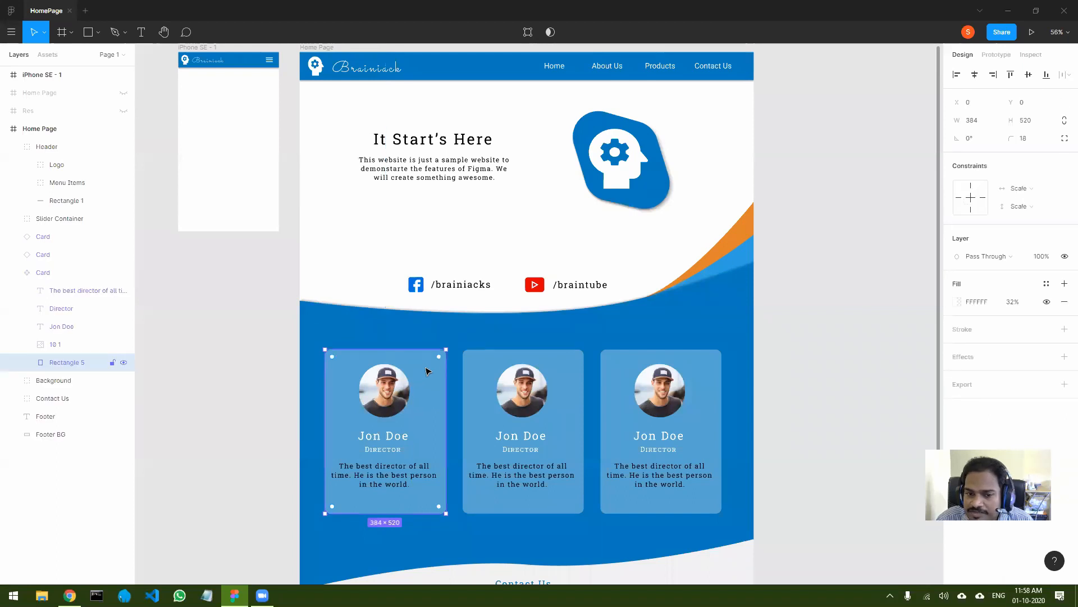
double_click(431, 374)
key("Escape")
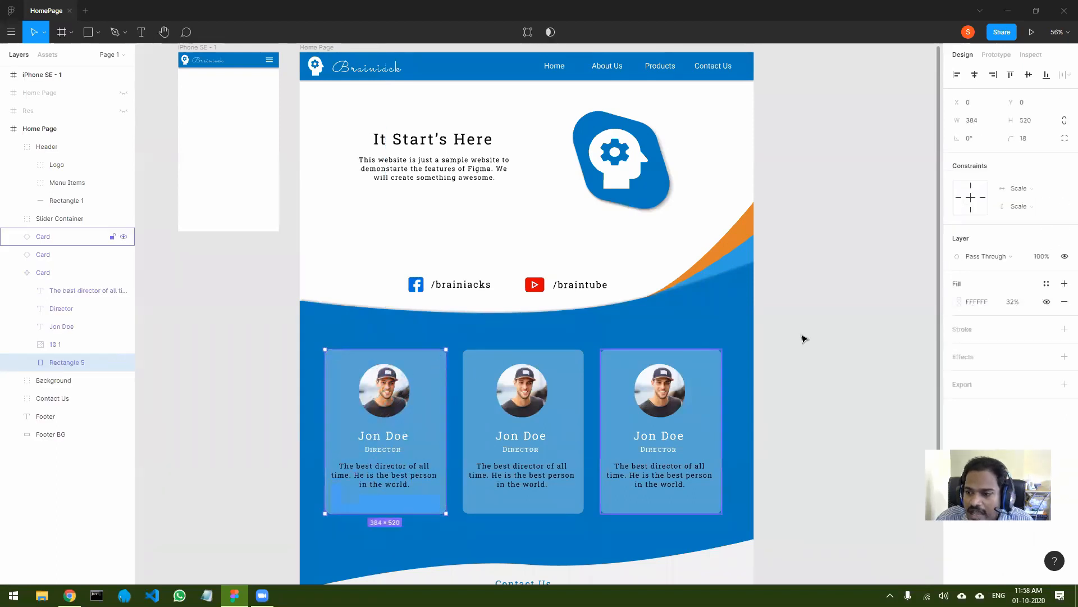
left_click(961, 304)
mouse_move(910, 319)
left_mouse_down()
mouse_move(941, 311)
mouse_move(944, 326)
mouse_move(900, 315)
left_mouse_up()
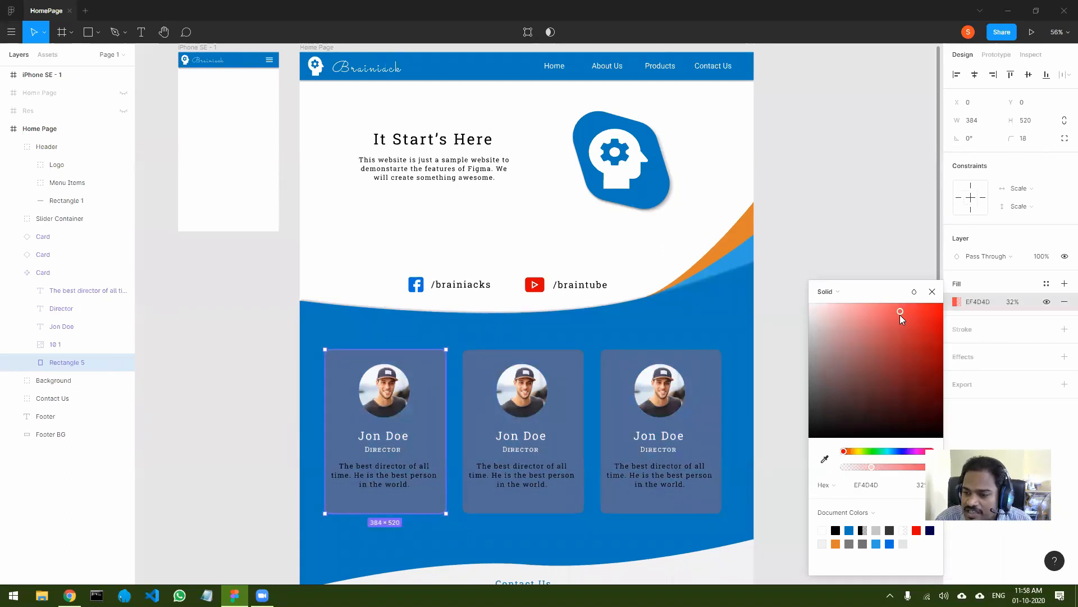
mouse_move(900, 316)
left_mouse_down()
mouse_move(937, 306)
mouse_move(900, 300)
mouse_move(910, 318)
left_mouse_up()
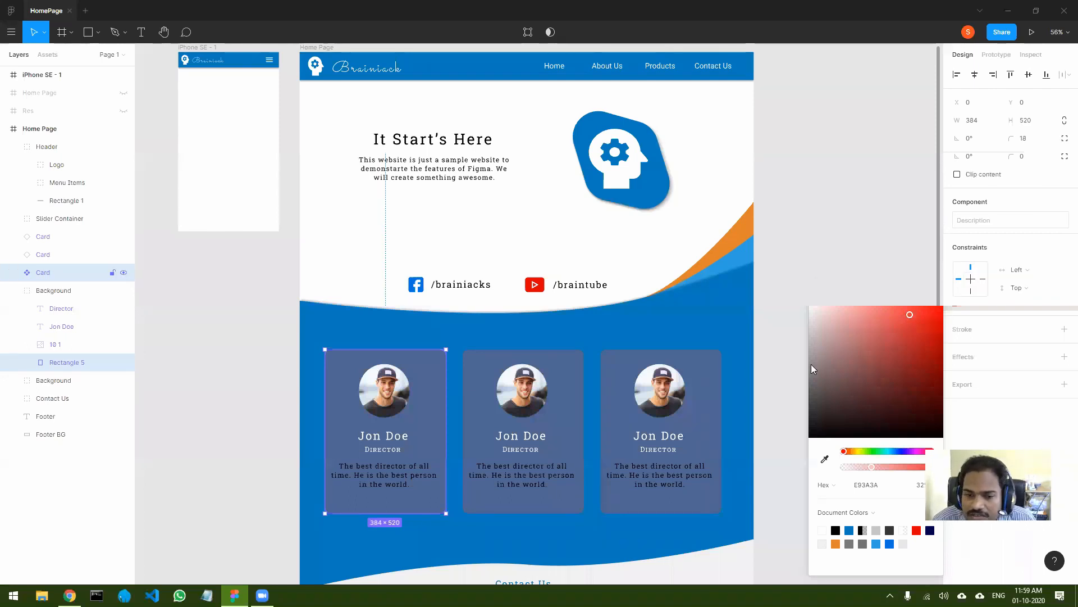
left_click_drag(904, 312, 828, 296)
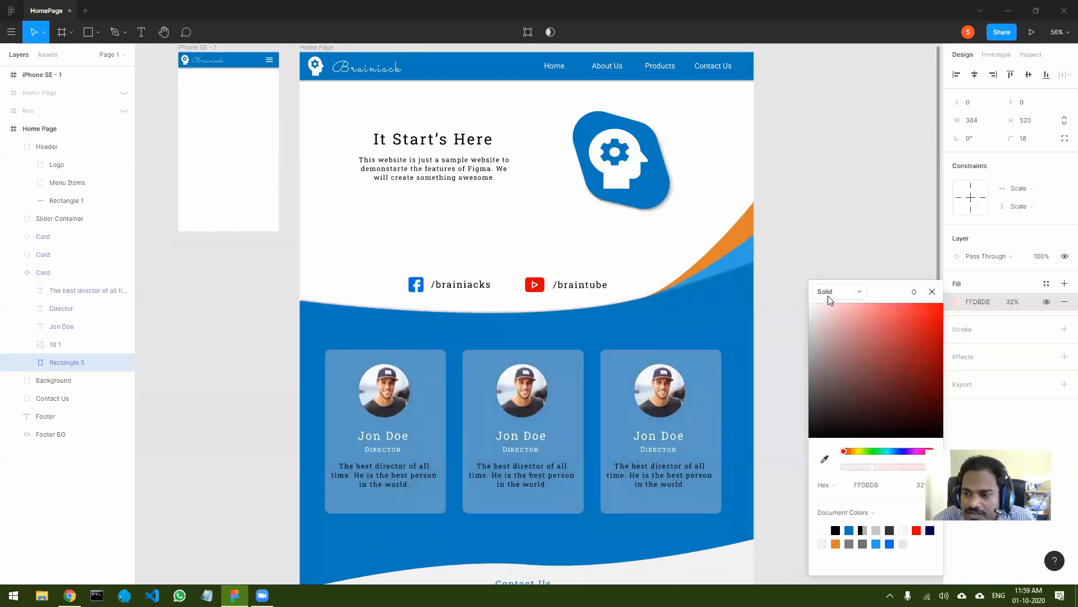
left_click(932, 292)
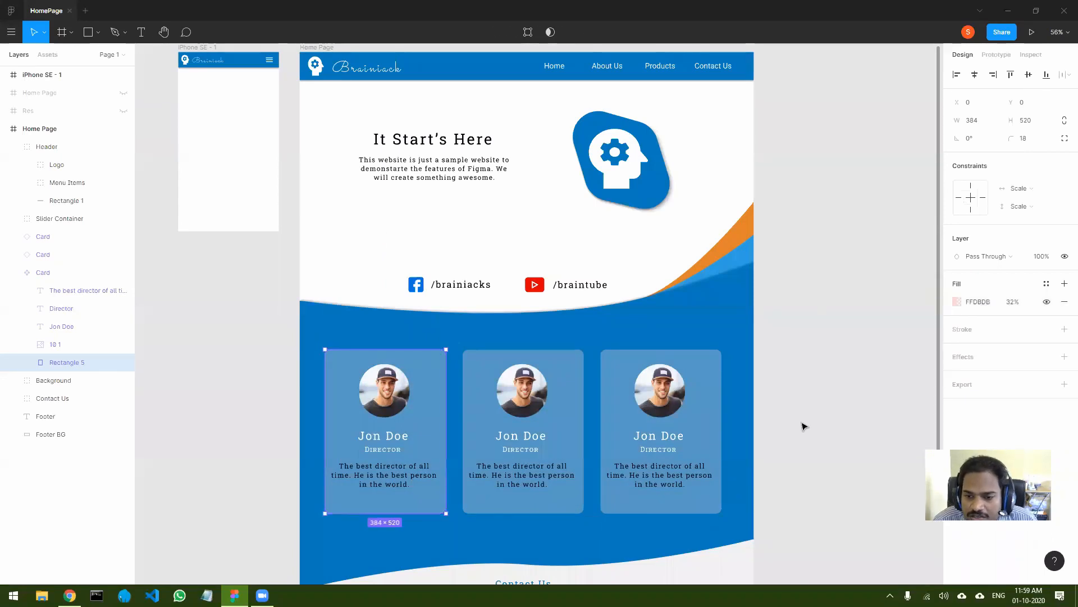
left_click(803, 427)
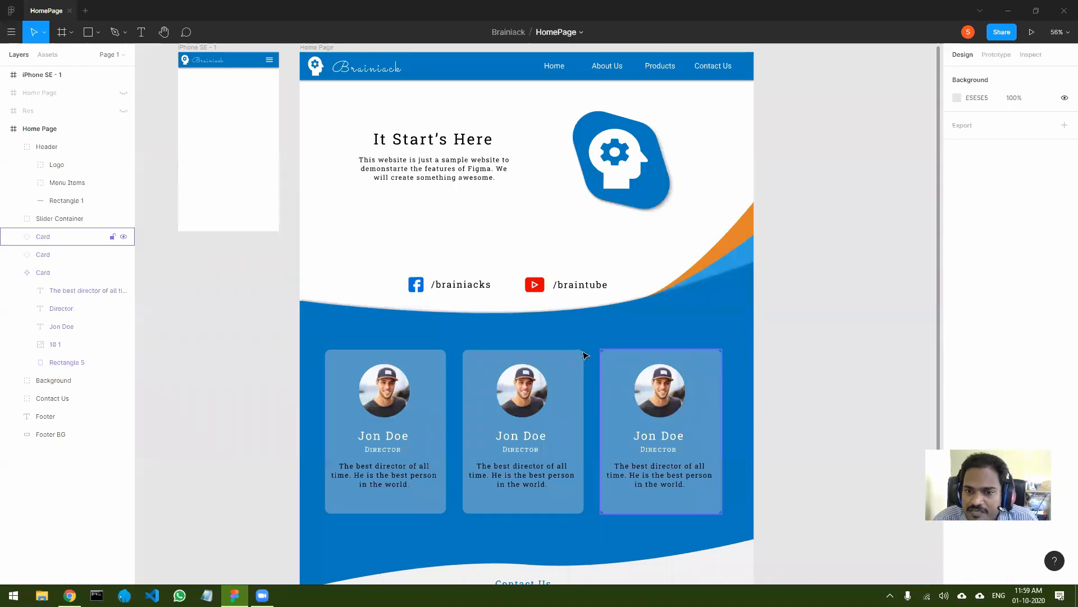
right_click(647, 168)
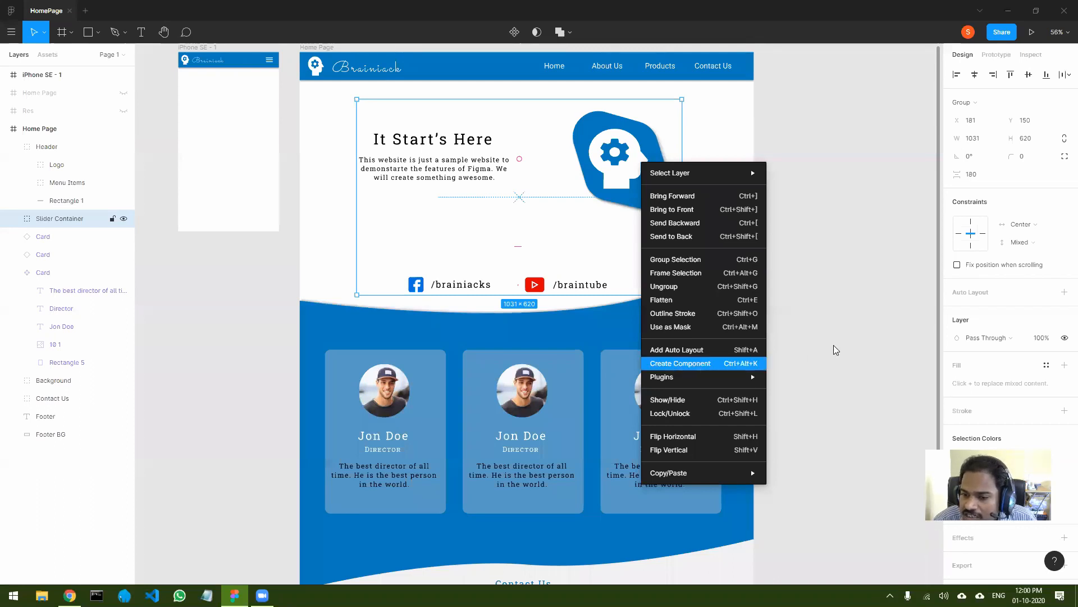
left_click(848, 340)
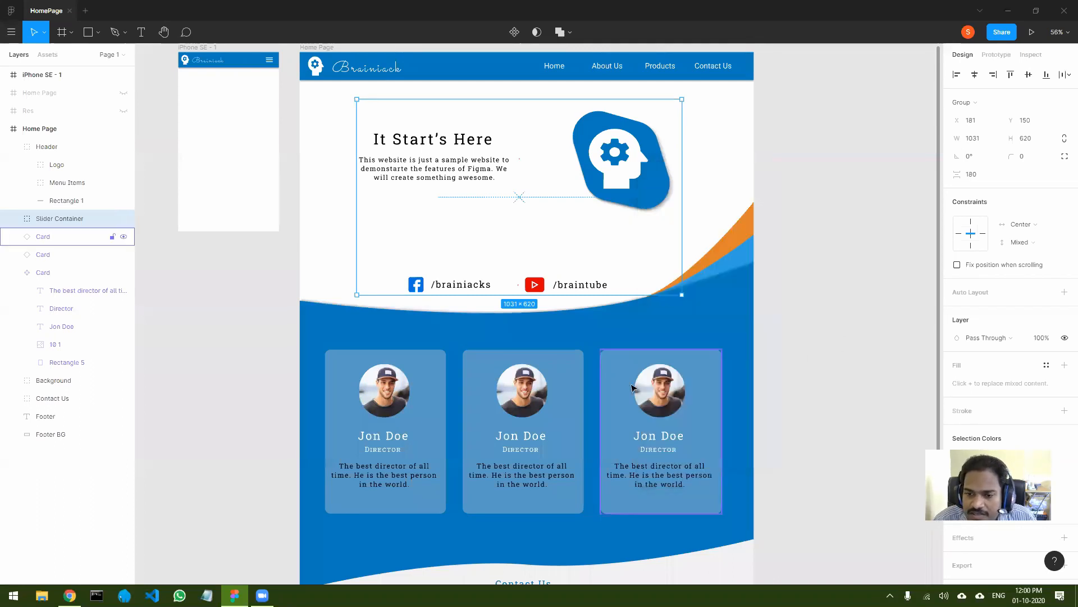
left_click(816, 332)
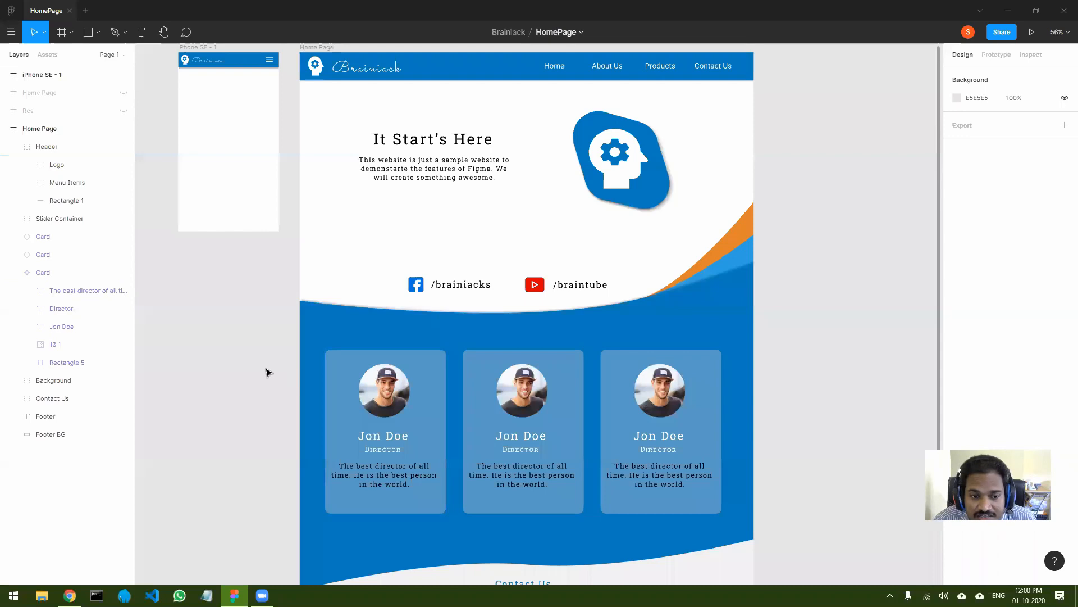
Replace the placeholder person's name on the main Card component with a different first name.
double_click(397, 438)
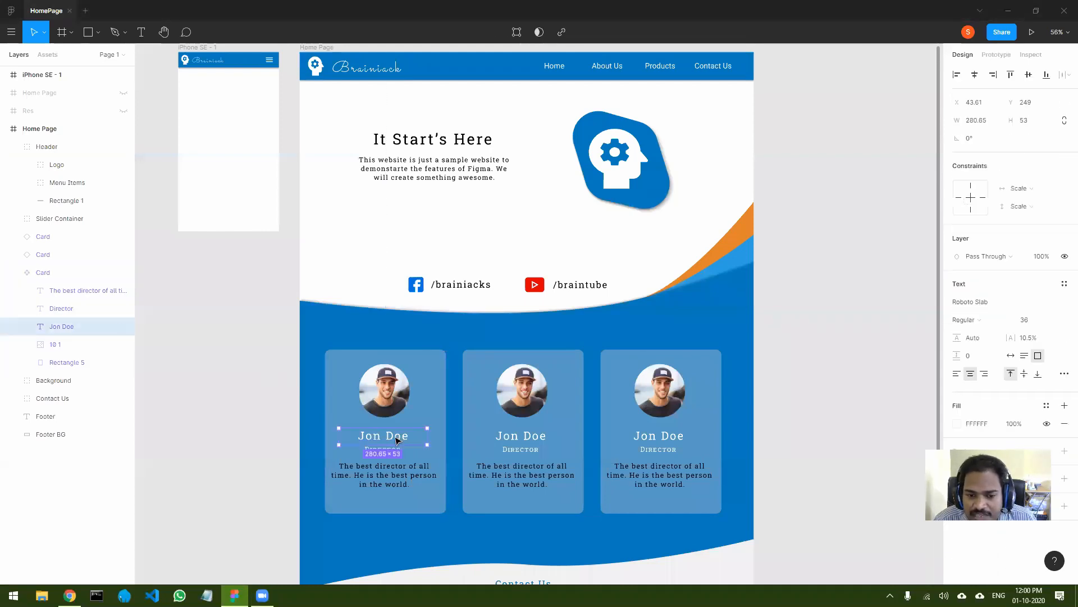
double_click(396, 436)
double_click(396, 436)
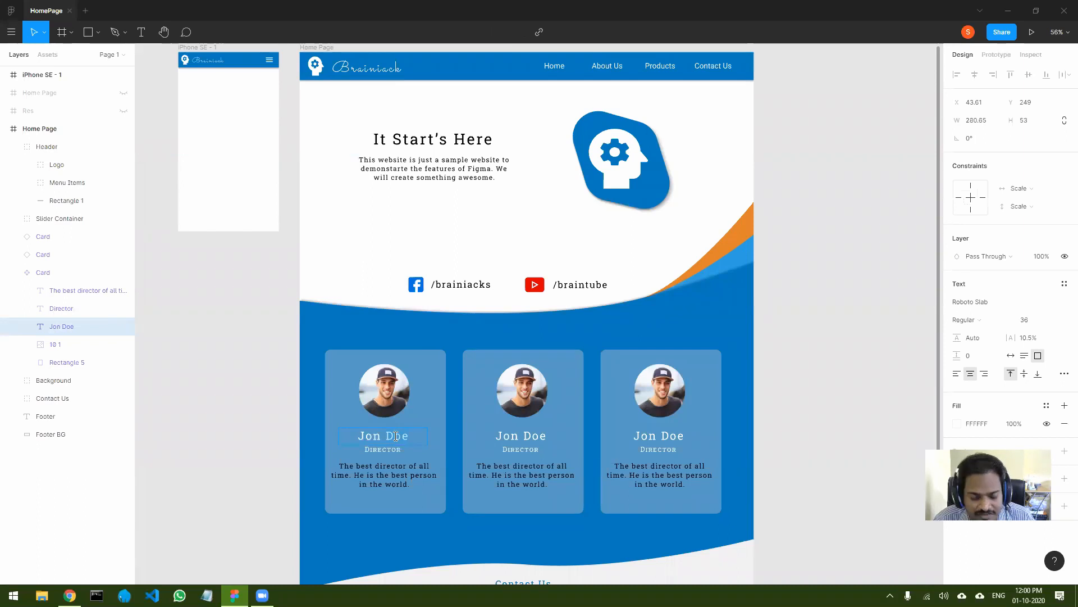
key("Escape")
type("Shibu")
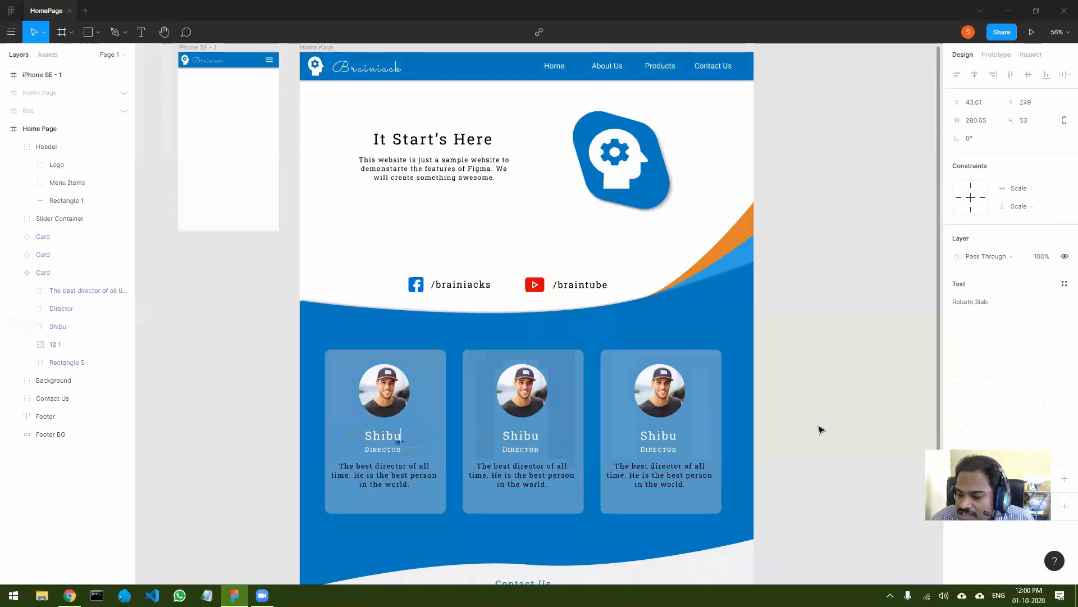
key("Escape")
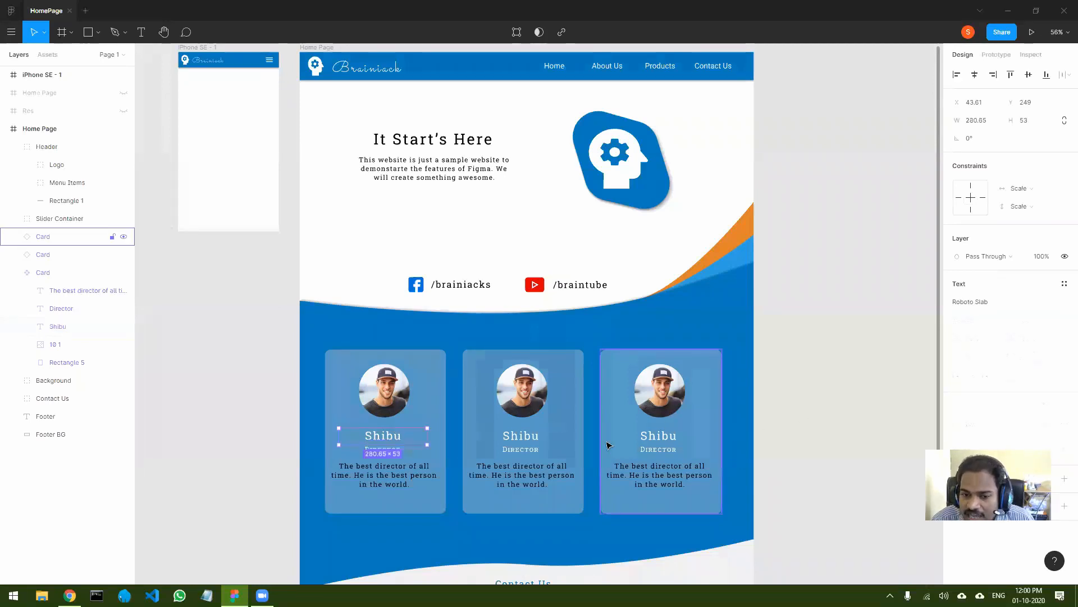
Override the name text in the middle Card instance with another person's first name.
left_click(521, 437)
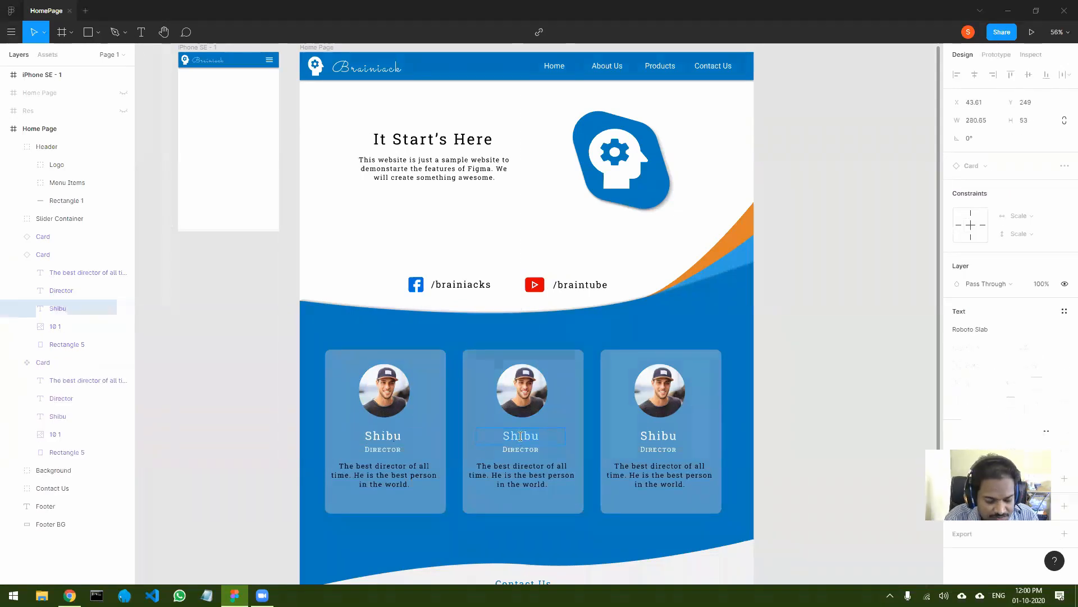
type("Amit")
key("Escape")
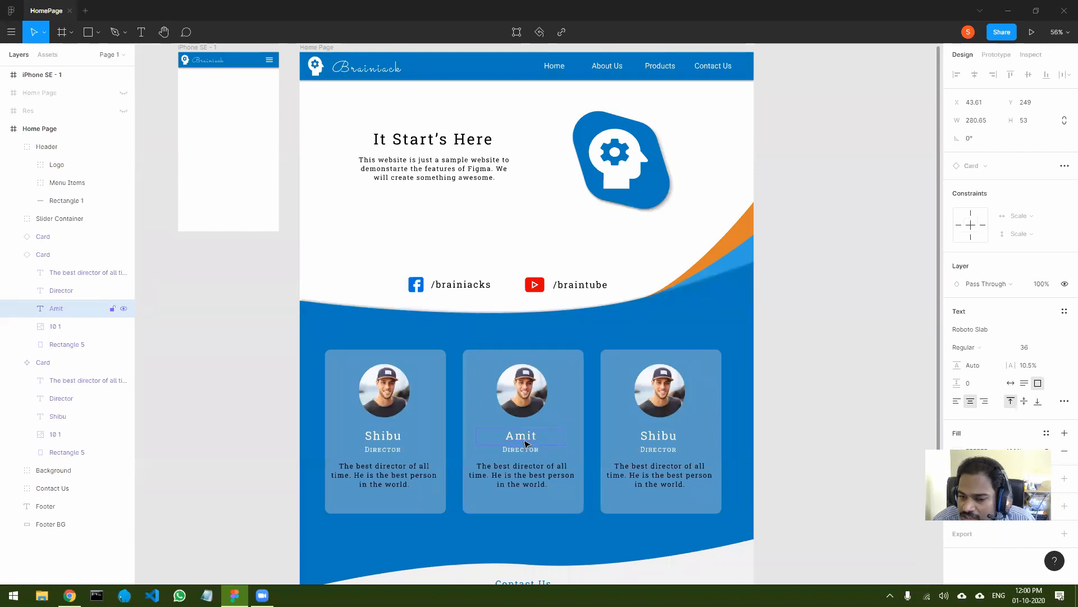
Extend the name on the main Card component to a longer version, leaving the middle instance's override in place.
left_click(393, 442)
double_click(392, 438)
key("BackSpace")
key("BackSpace")
type("buraj")
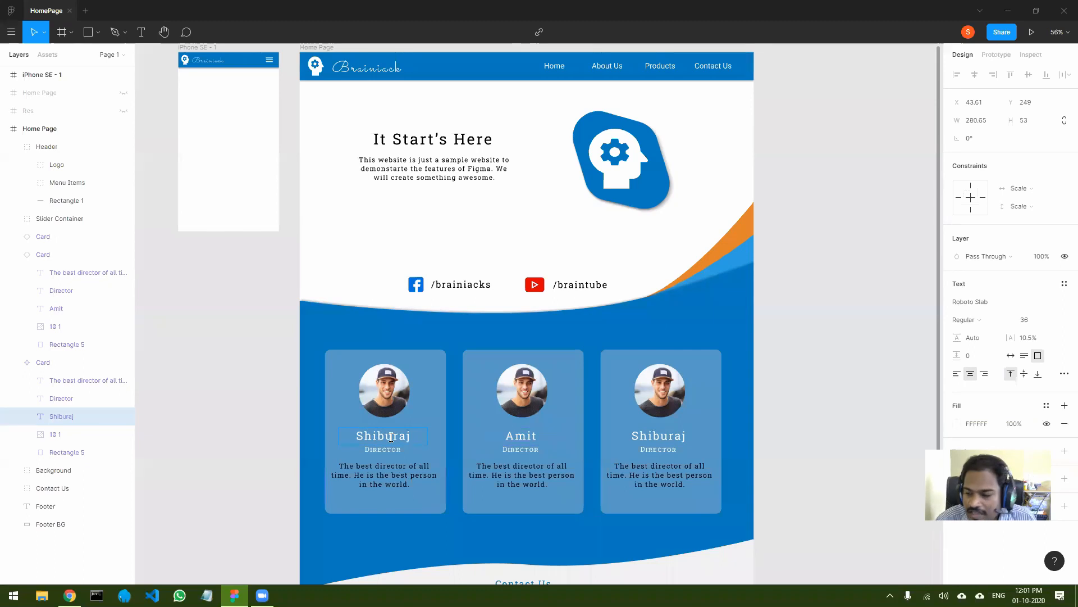
key("Escape")
left_click(824, 432)
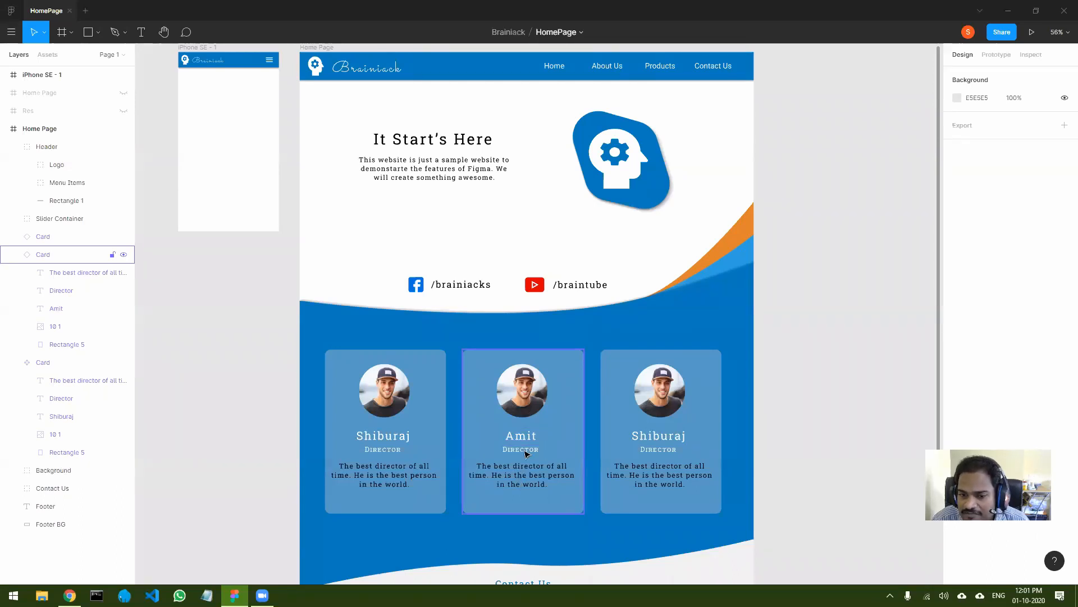
left_click(534, 391)
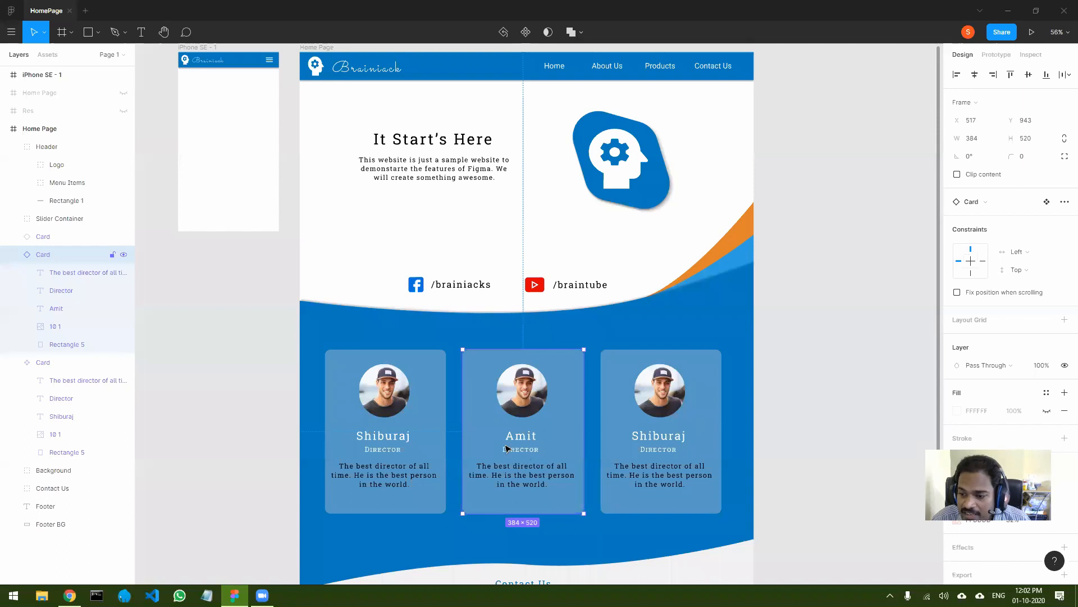
left_click(445, 416)
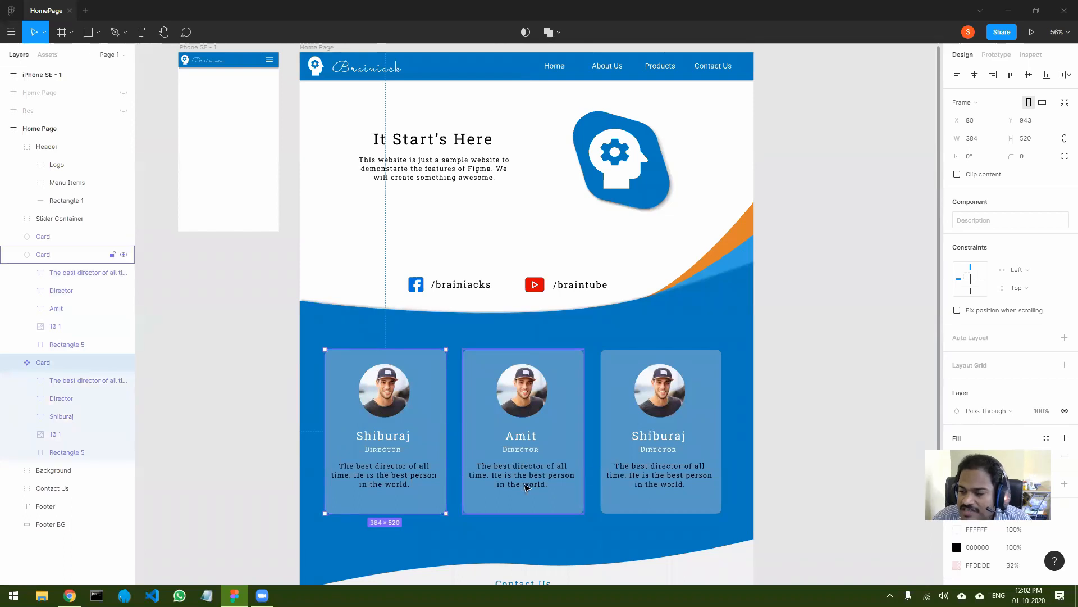
left_click(430, 335)
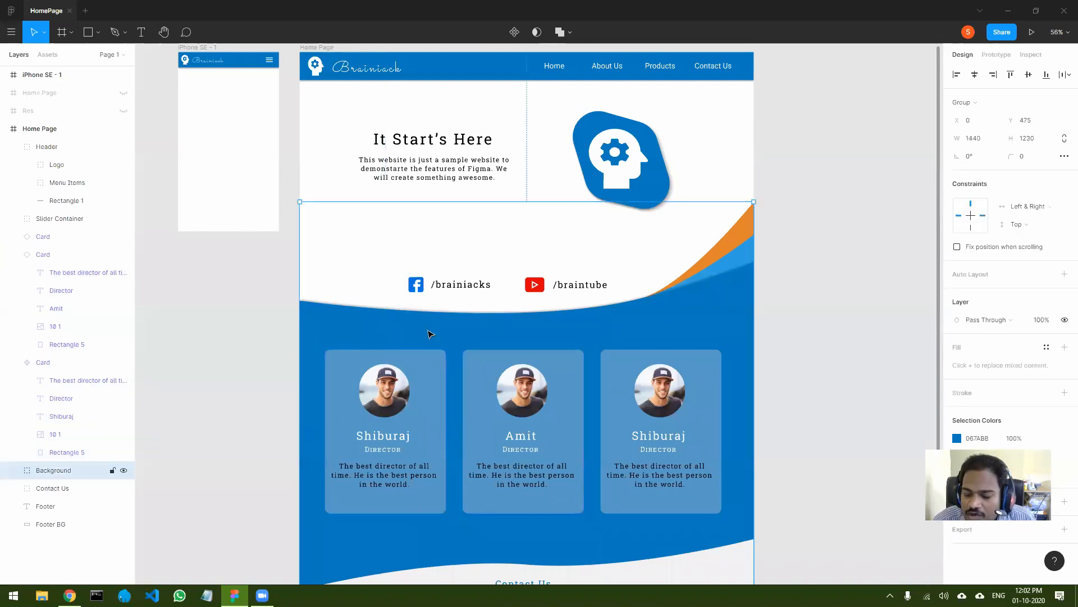
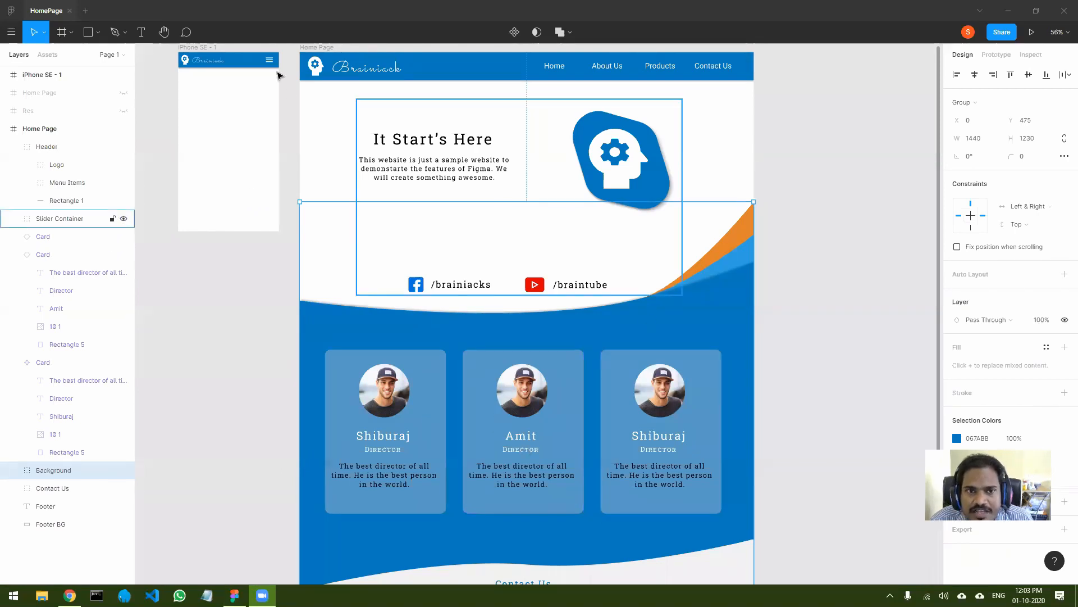
Test how the cards respond by resizing the Home Page frame's width and restoring it to 1440.
left_click(316, 49)
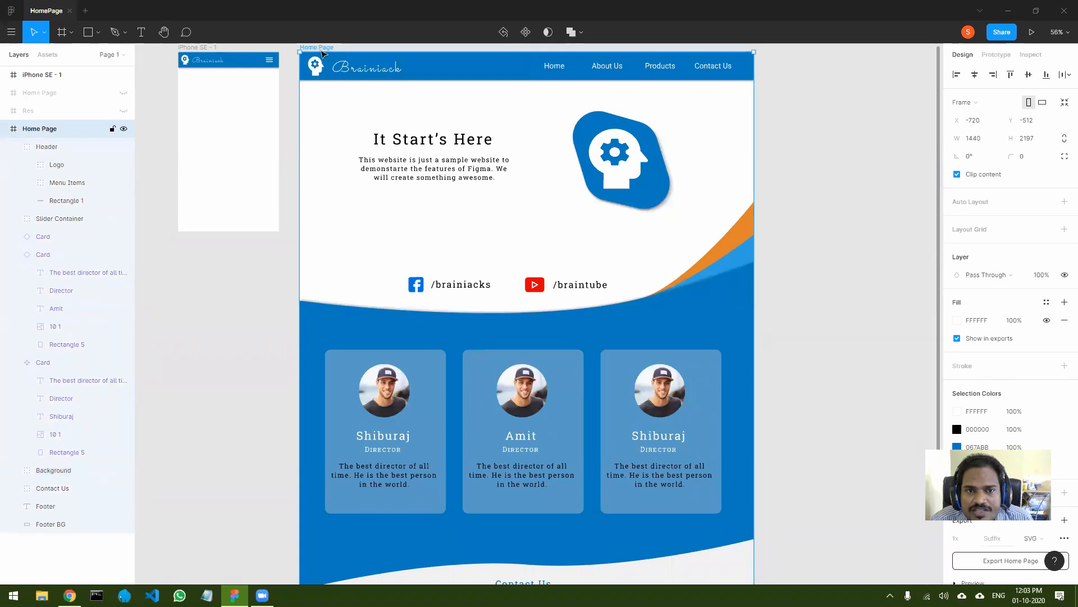
mouse_move(754, 292)
left_mouse_down()
mouse_move(835, 291)
mouse_move(754, 297)
left_mouse_up()
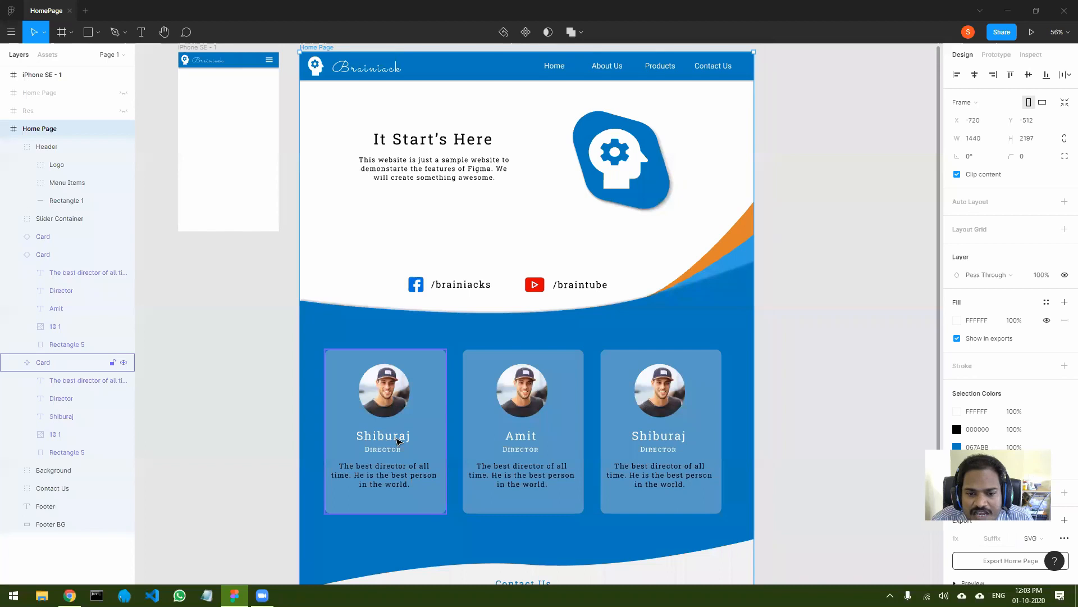
left_click(397, 441)
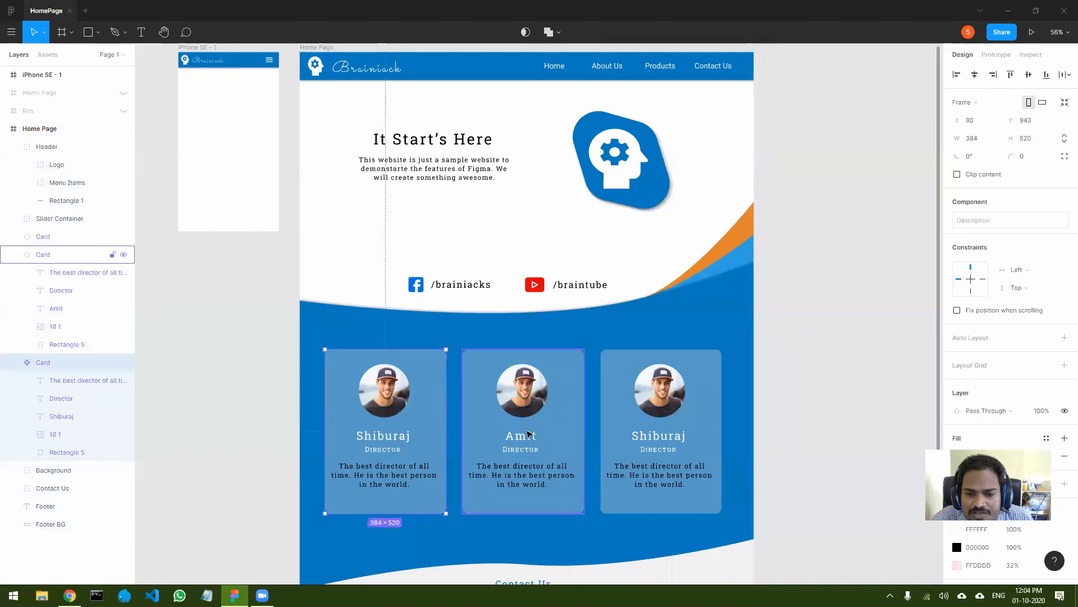
left_click(528, 433, "shift")
left_click(668, 432, "shift")
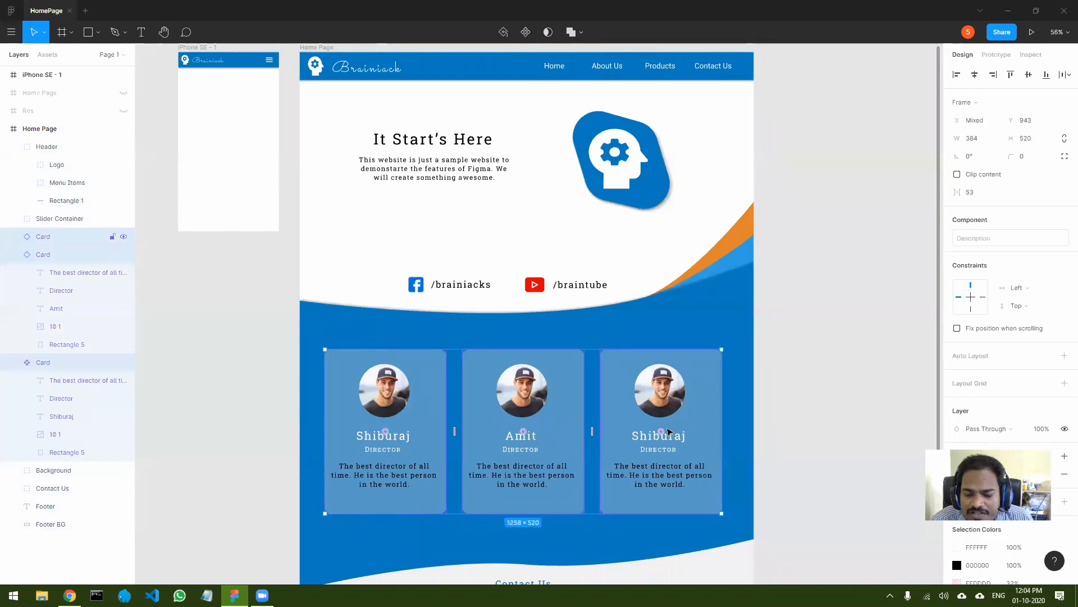
left_click(637, 343)
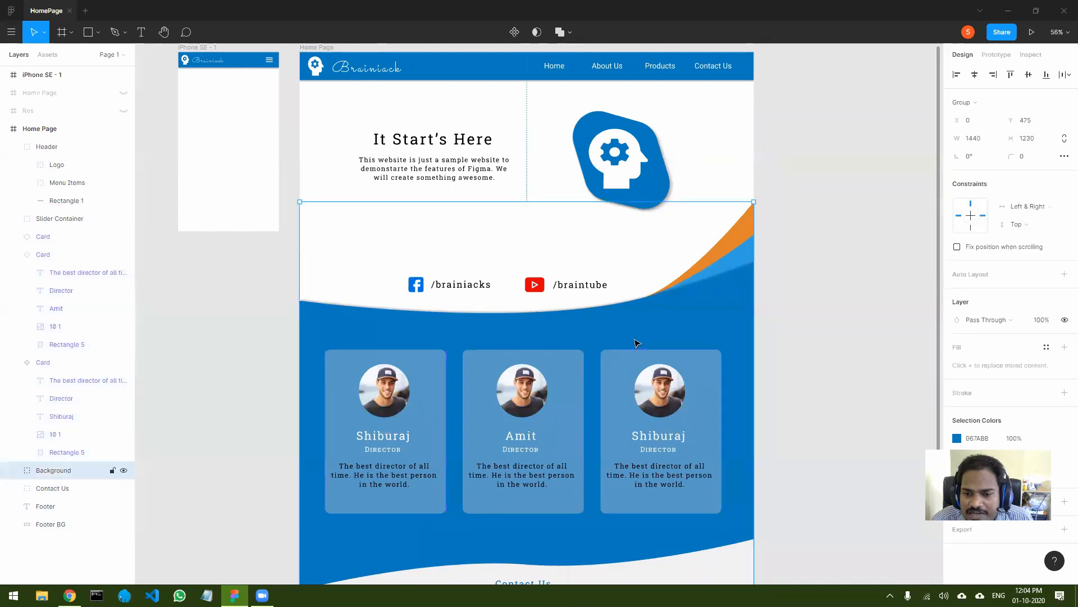
Spread the outer cards towards the page edges, moving the last instance outward and the main Card to X 66.
left_click(665, 431)
left_click_drag(668, 441, 679, 441)
left_click(424, 450)
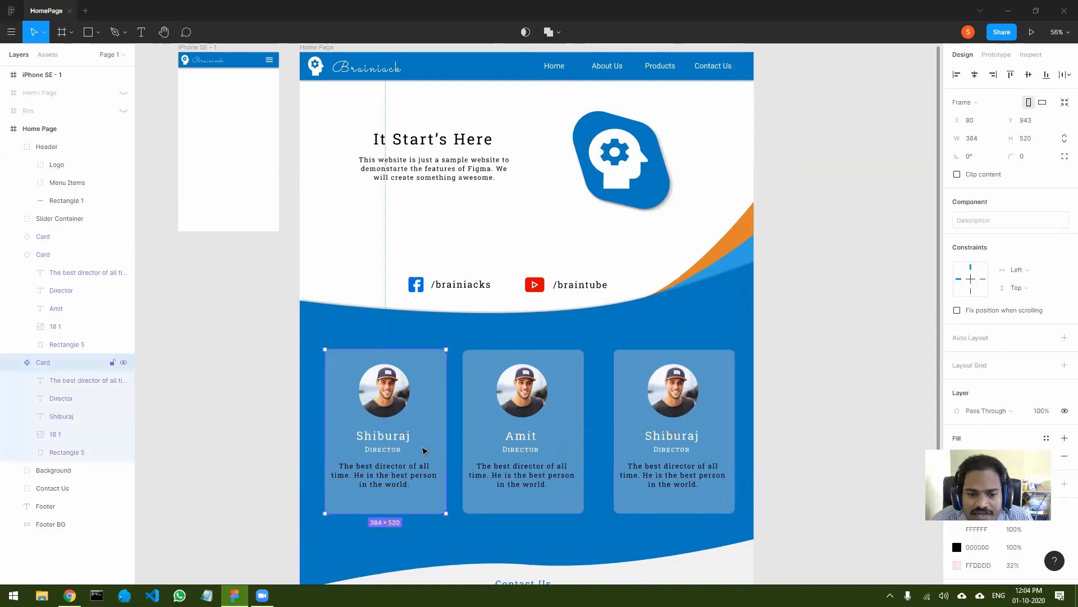
left_click_drag(407, 436, 407, 435)
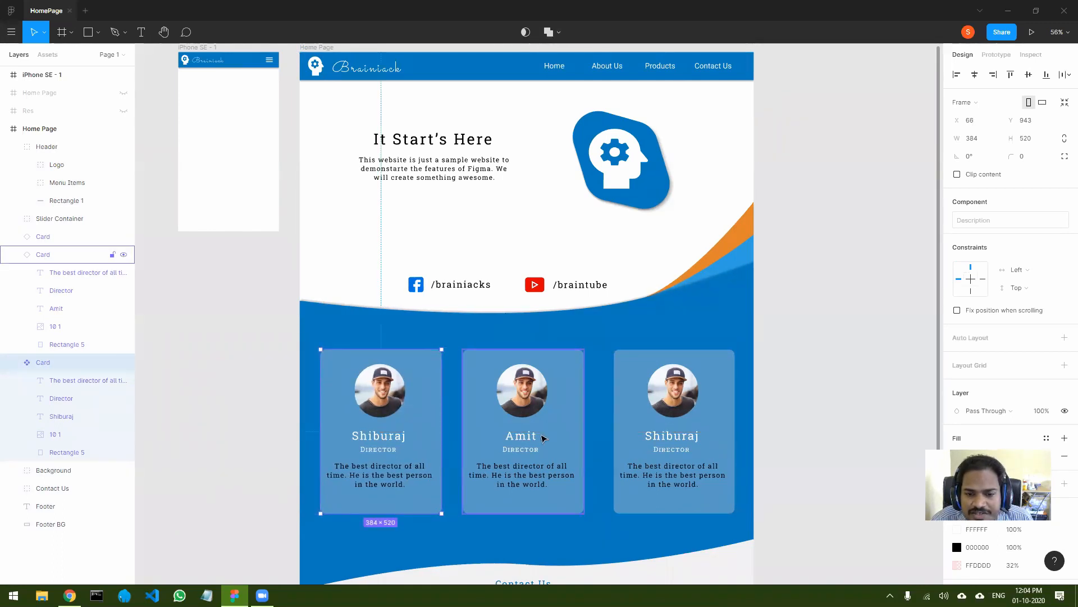
Distribute the three cards with equal horizontal spacing and group them.
left_click(542, 437, "shift")
left_click(680, 440, "shift")
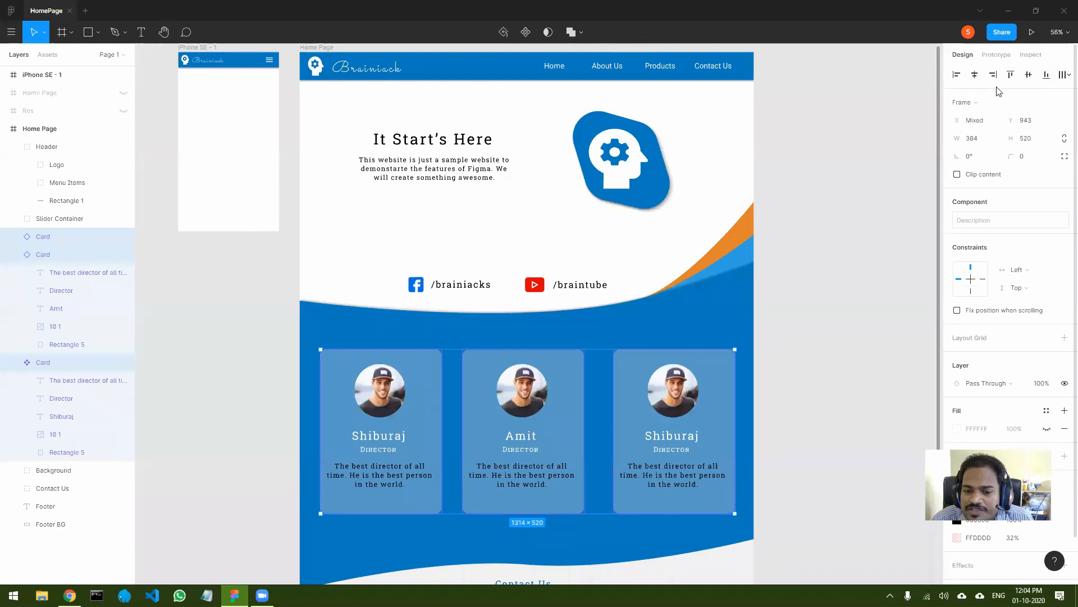
left_click(1062, 78)
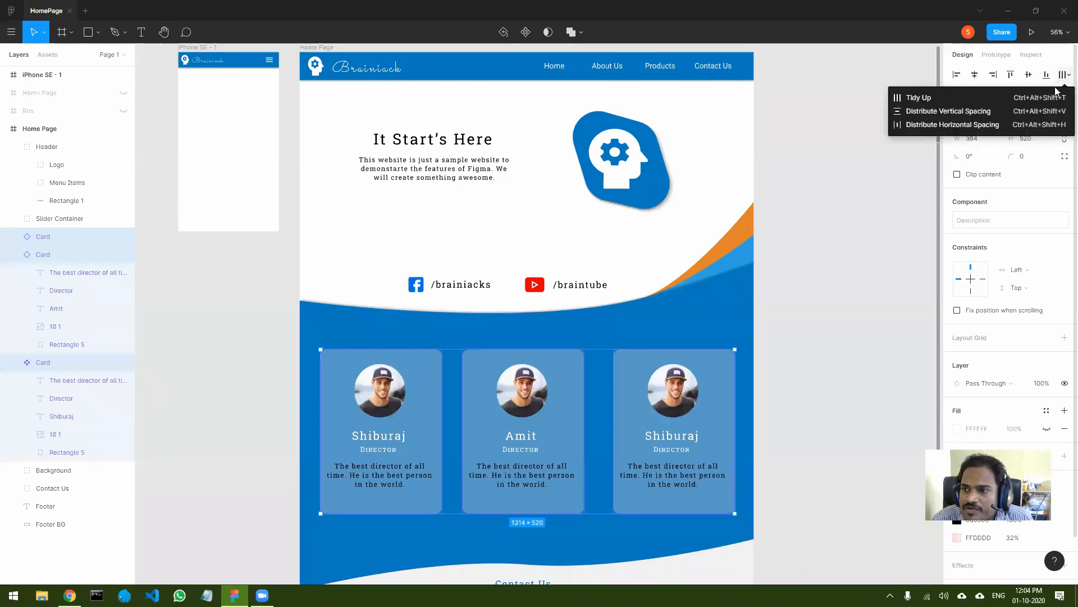
left_click(969, 124)
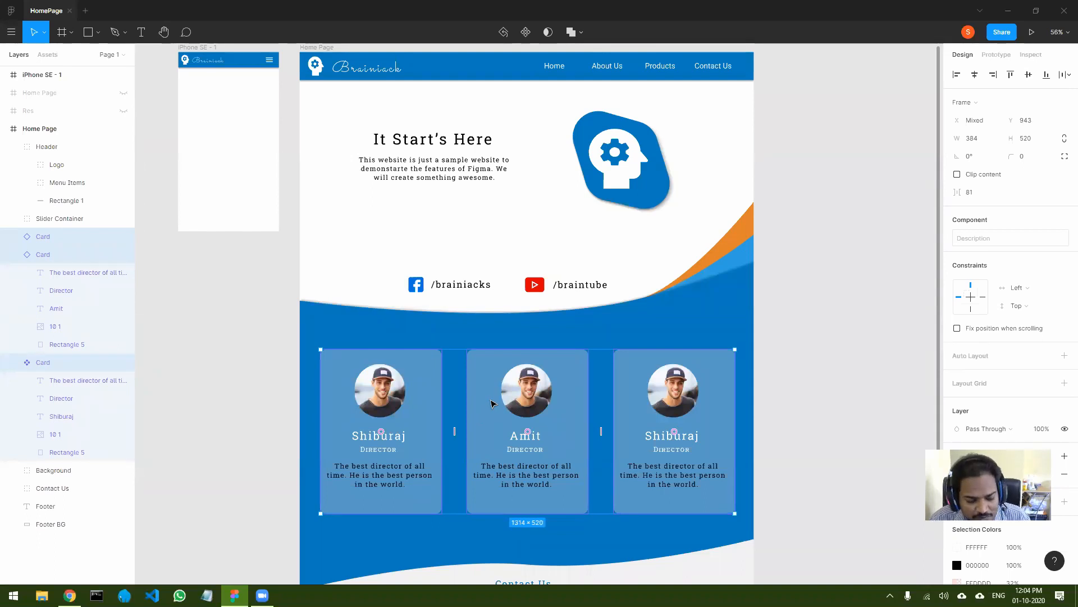
right_click(554, 413)
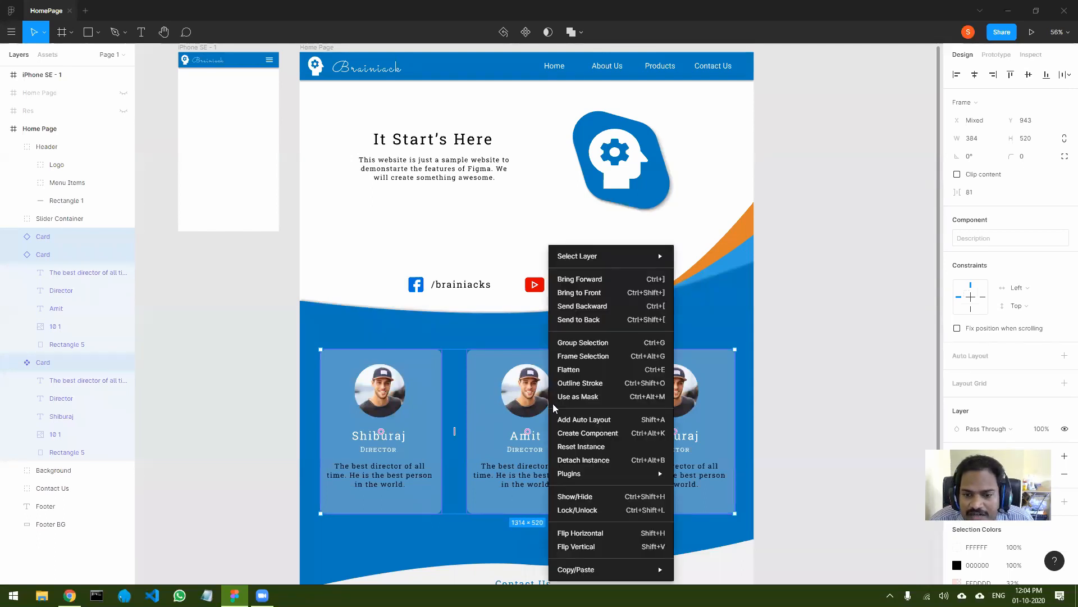
left_click(585, 344)
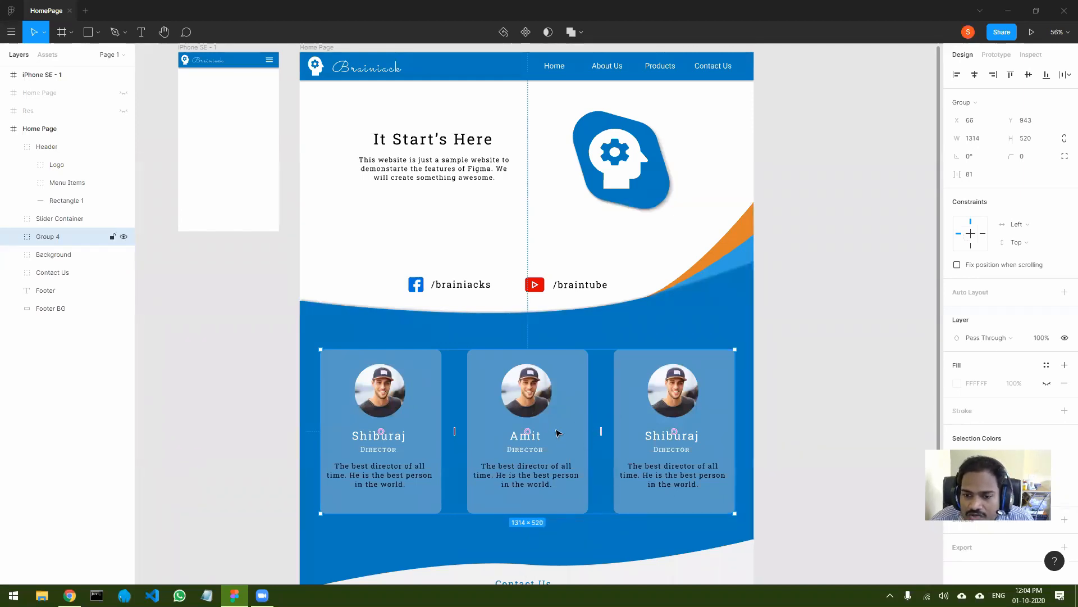
Set the card group's horizontal constraint to Left & Right and test it by resizing the Home Page frame's width.
left_click(1053, 227)
left_click(1038, 252)
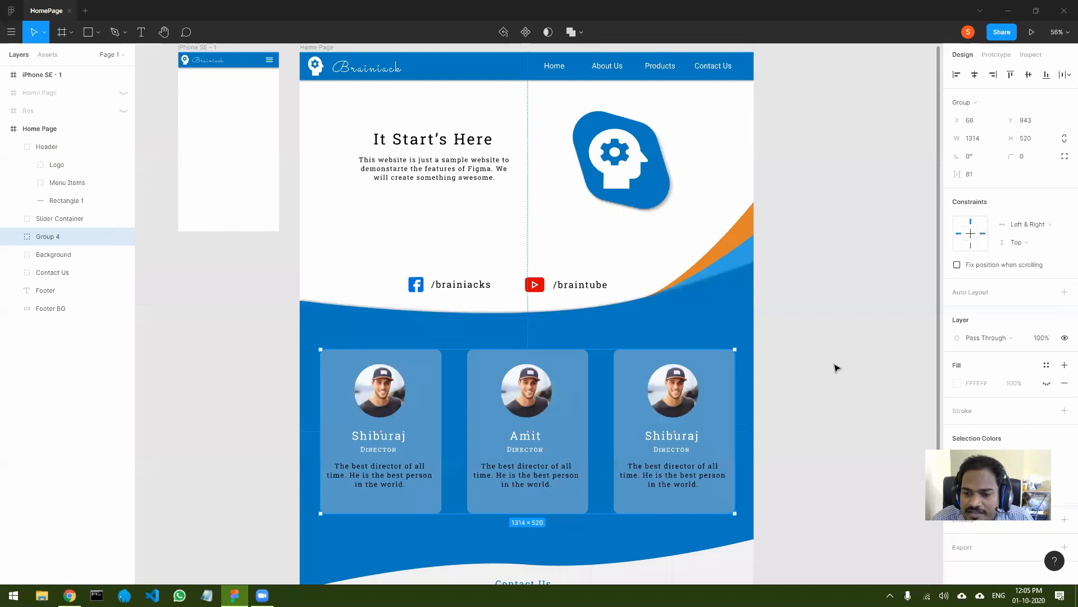
left_click(827, 379)
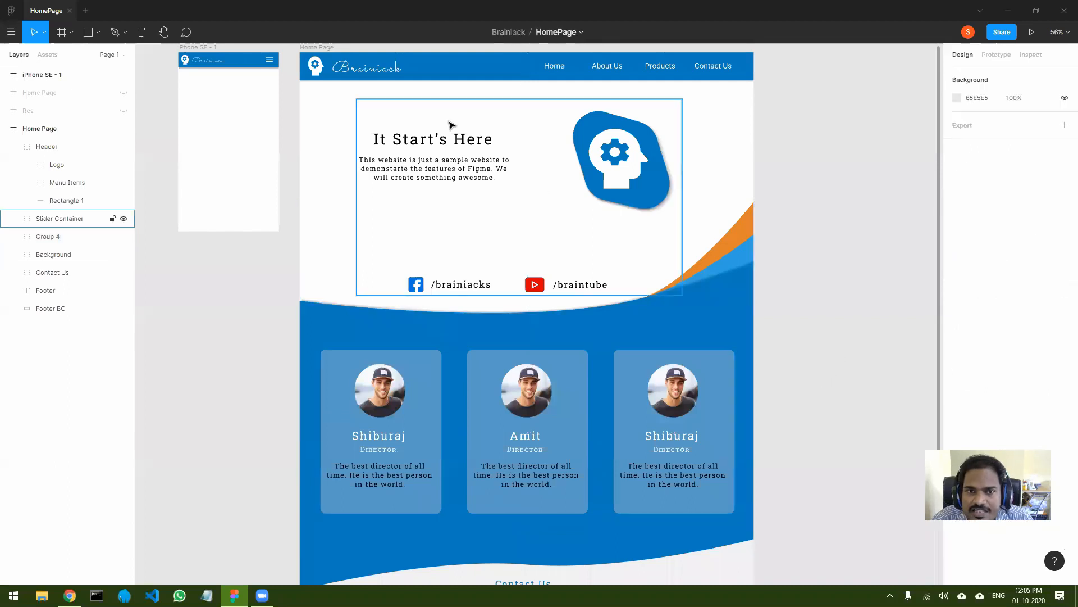
left_click(320, 47)
mouse_move(754, 302)
left_mouse_down()
mouse_move(830, 298)
mouse_move(756, 299)
left_mouse_up()
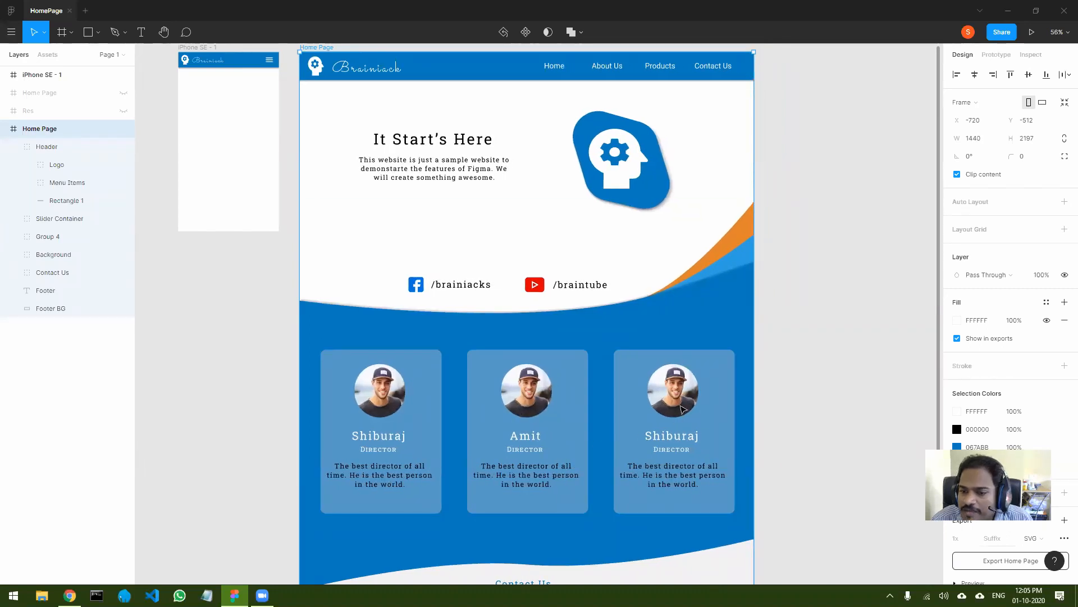
Set the card group's horizontal constraint to Center and test it by resizing the Home Page frame's width.
left_click(681, 409)
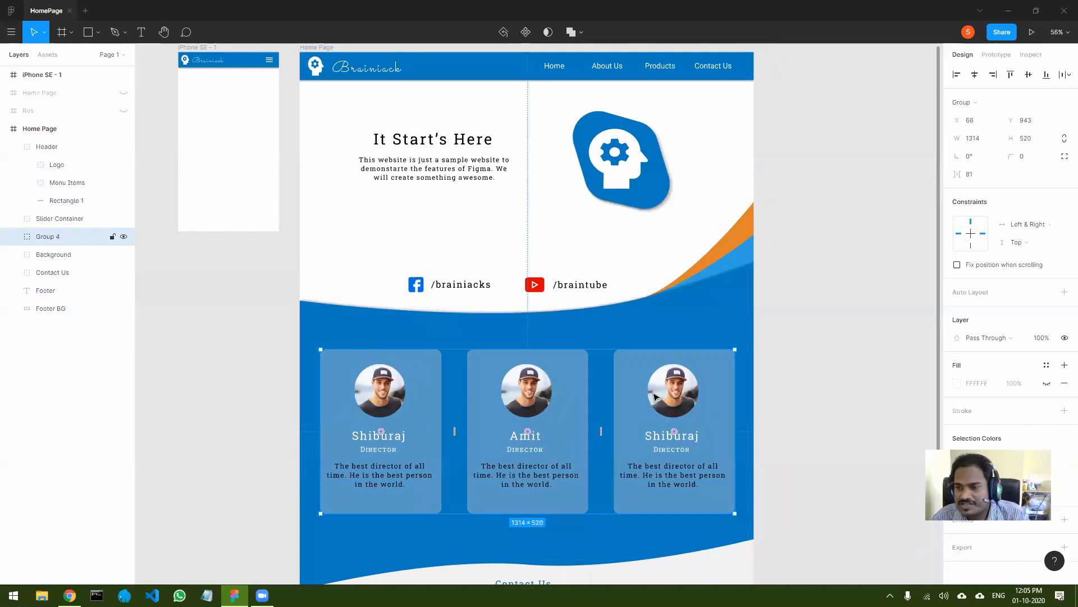
left_click(1055, 225)
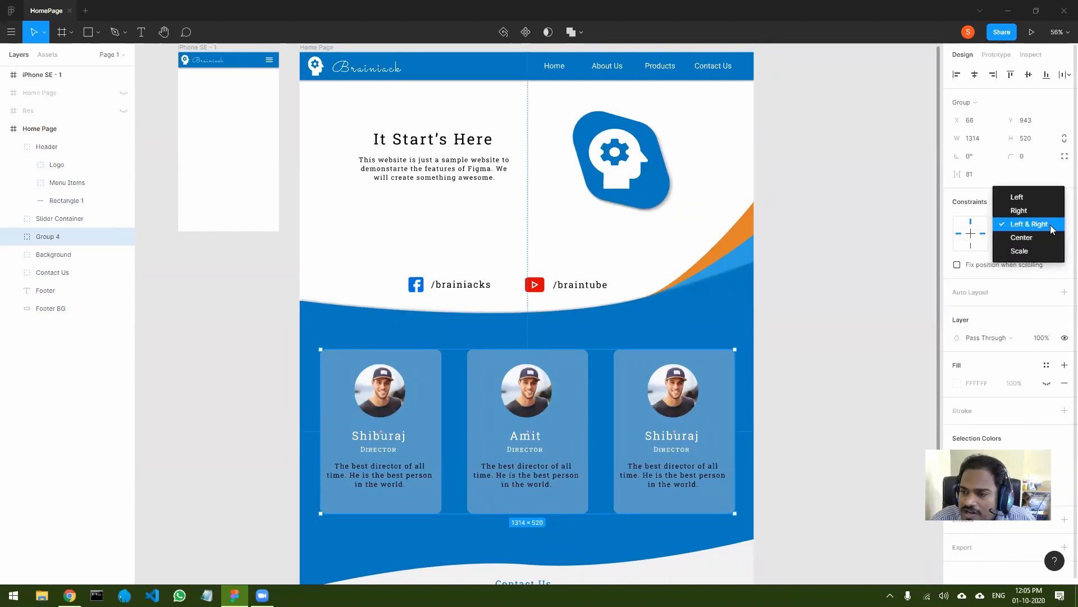
left_click(1021, 238)
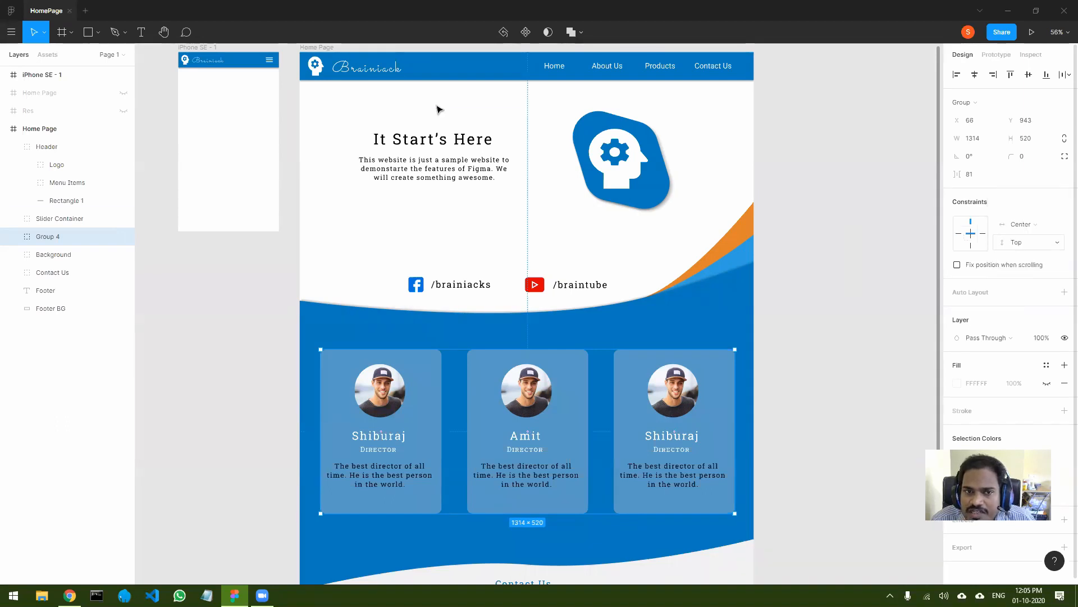
left_click(320, 48)
mouse_move(754, 304)
left_mouse_down()
mouse_move(919, 300)
mouse_move(754, 304)
left_mouse_up()
Set the card group's horizontal constraint to Left & Right.
left_click(645, 396)
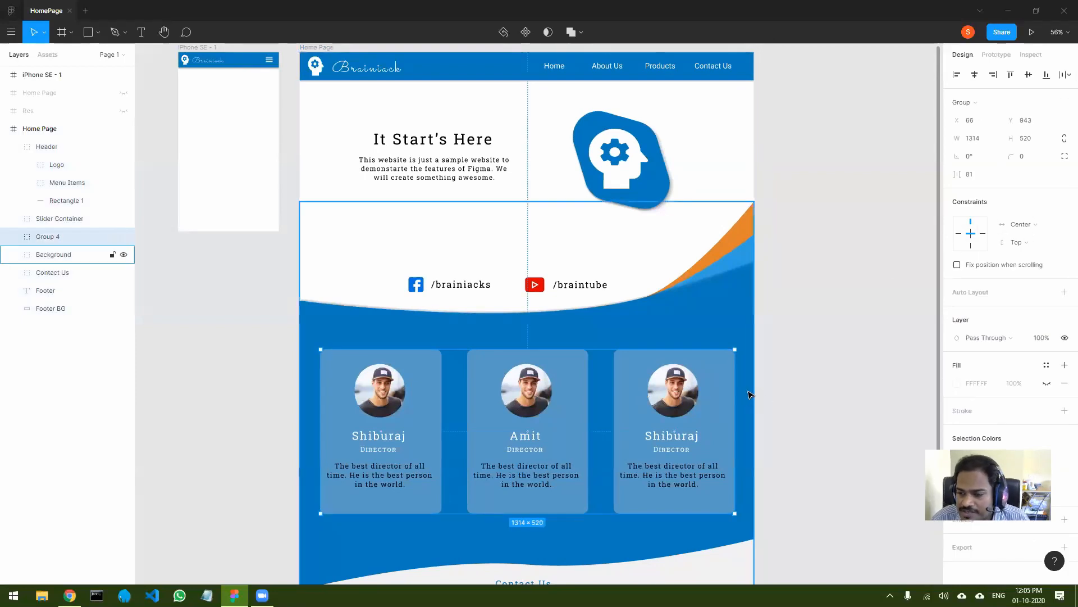
left_click(1018, 224)
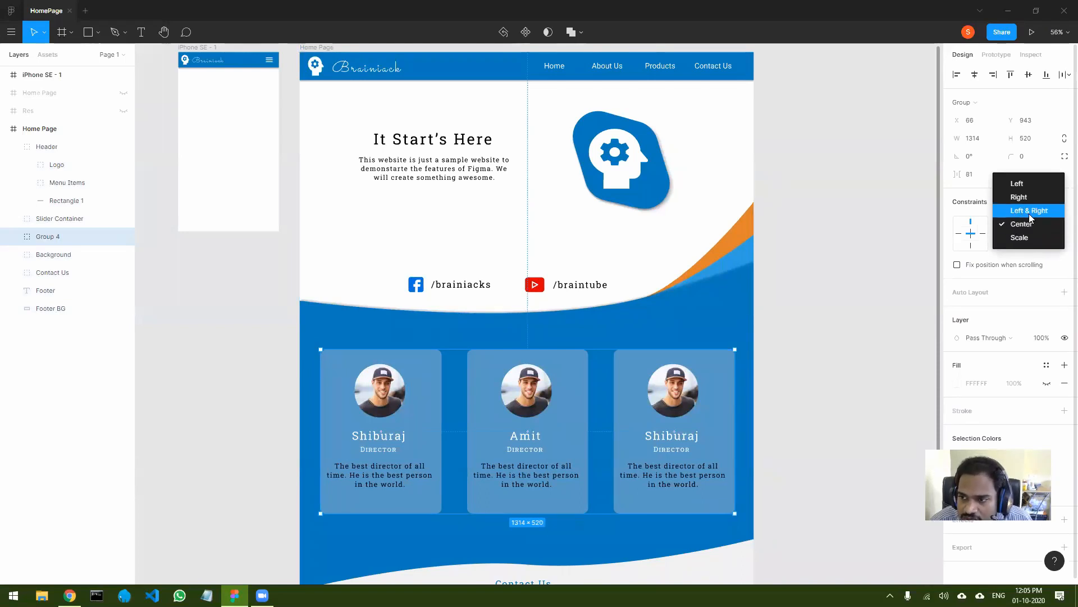
left_click(1030, 212)
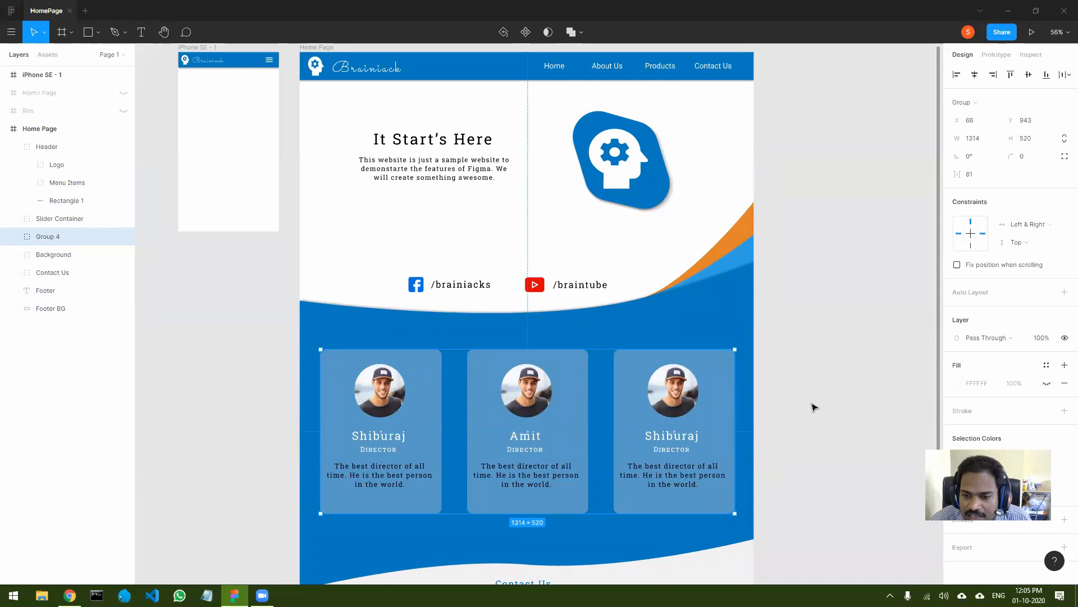
Set individual horizontal constraints for the cards inside the group: Left for the first, Center for the middle and Right for the last.
double_click(526, 420)
left_click(400, 422)
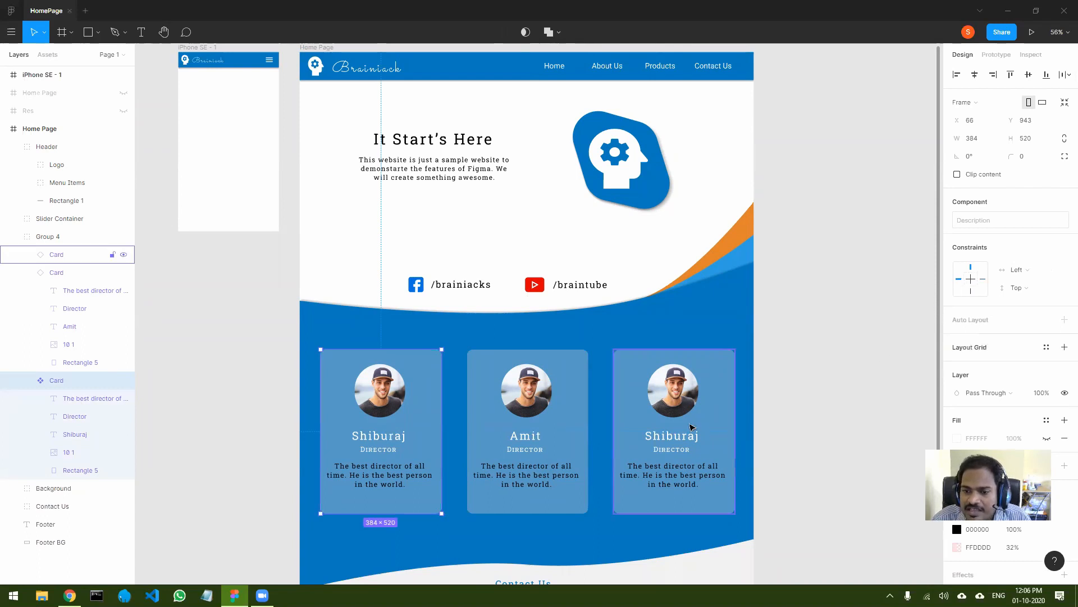
double_click(692, 427)
key("Escape")
key("Escape")
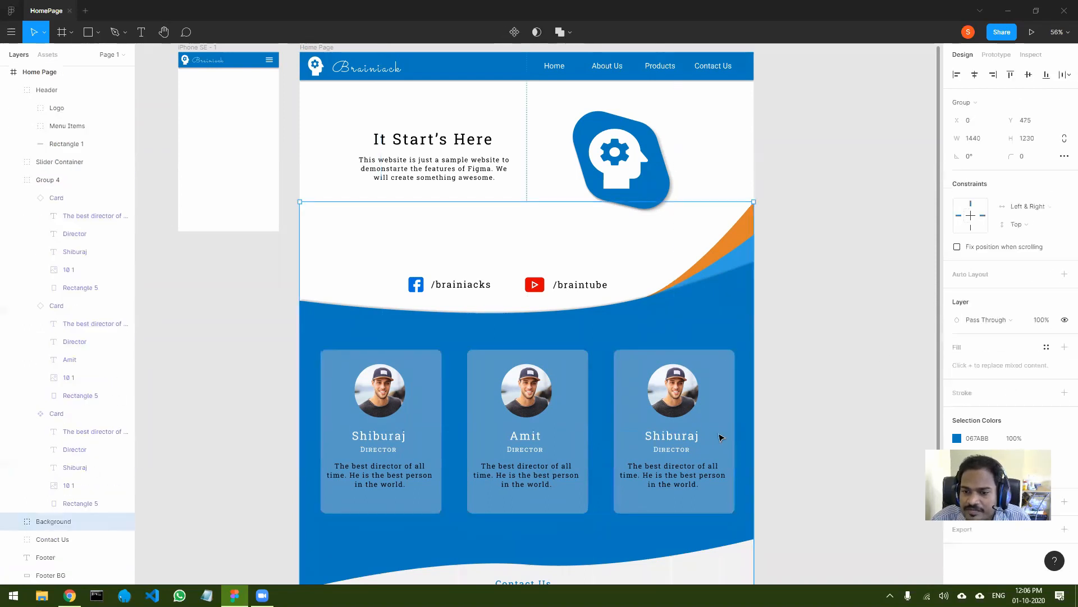
left_click(690, 426)
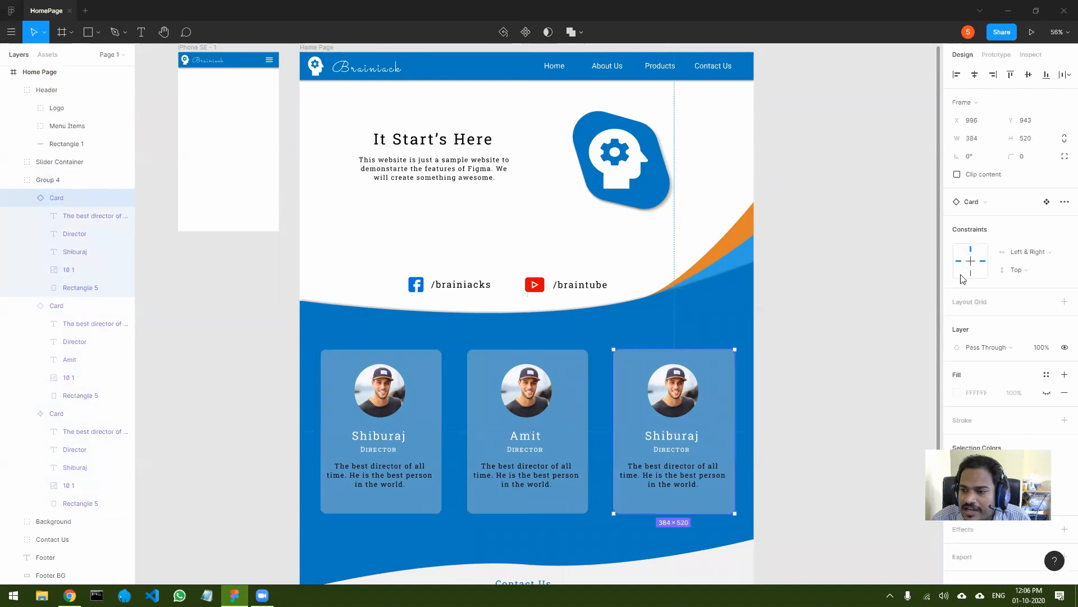
left_click(548, 447)
left_click(1024, 252)
left_click(1022, 263)
left_click(848, 427)
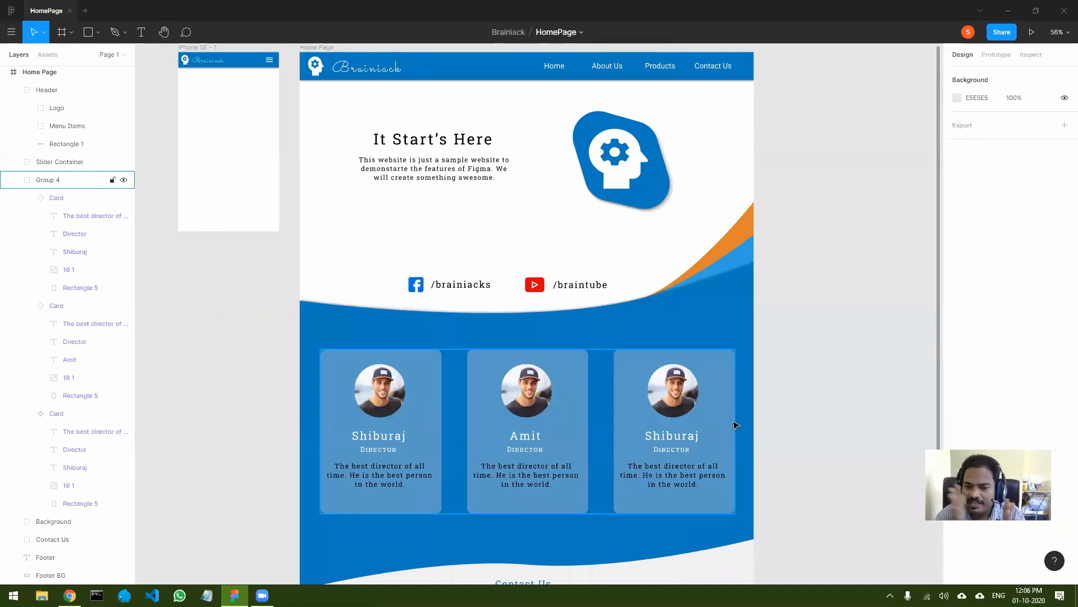
Test the card constraints by widening the Home Page frame to 1853 and narrowing it back to 1437.
left_click(673, 217)
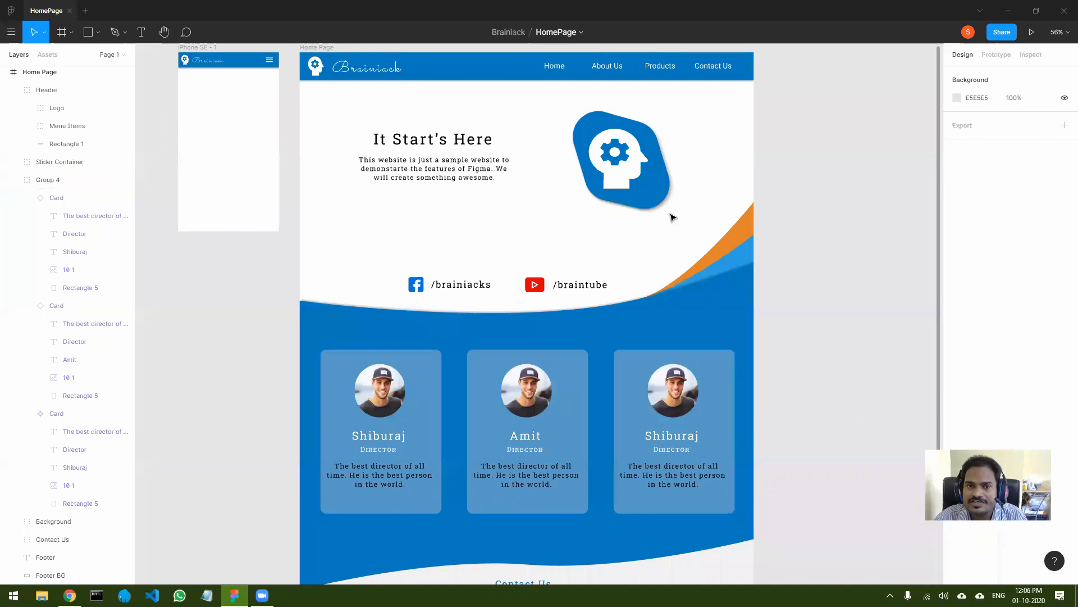
left_click(320, 48)
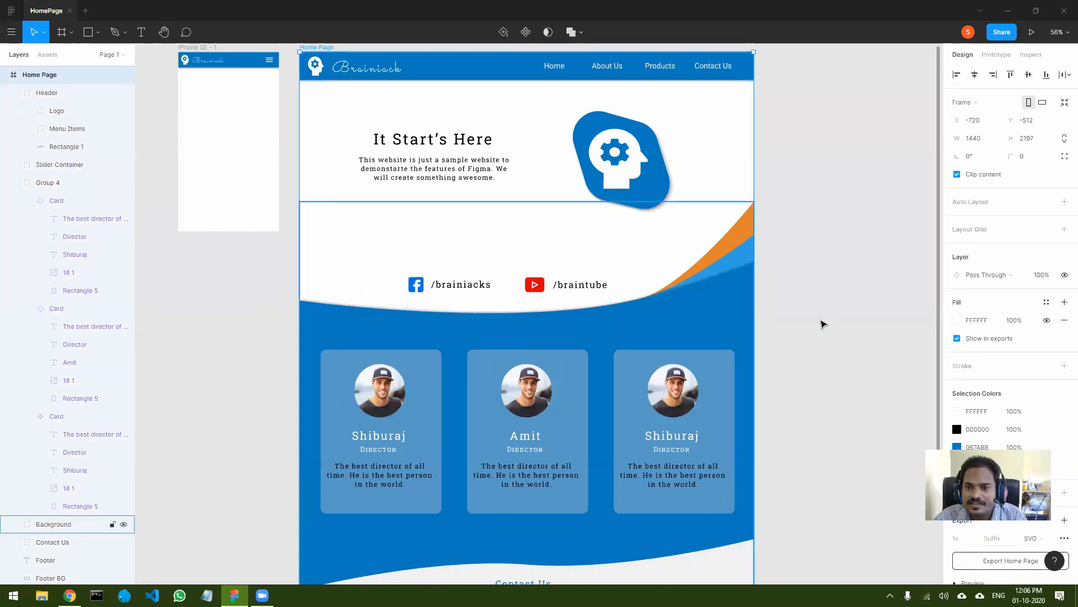
left_click_drag(754, 301, 884, 310)
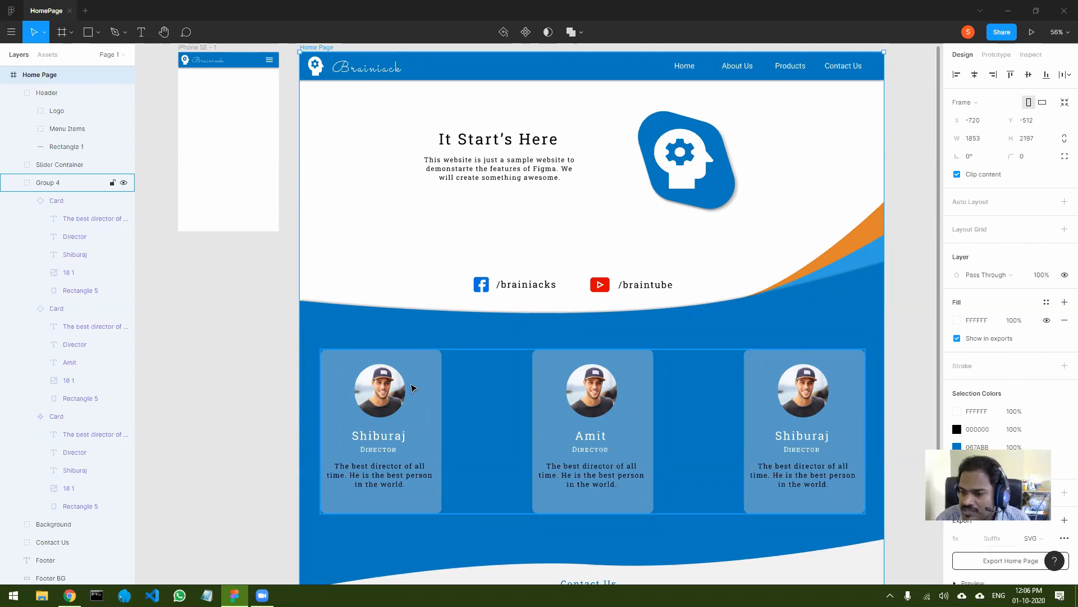
left_click(677, 301)
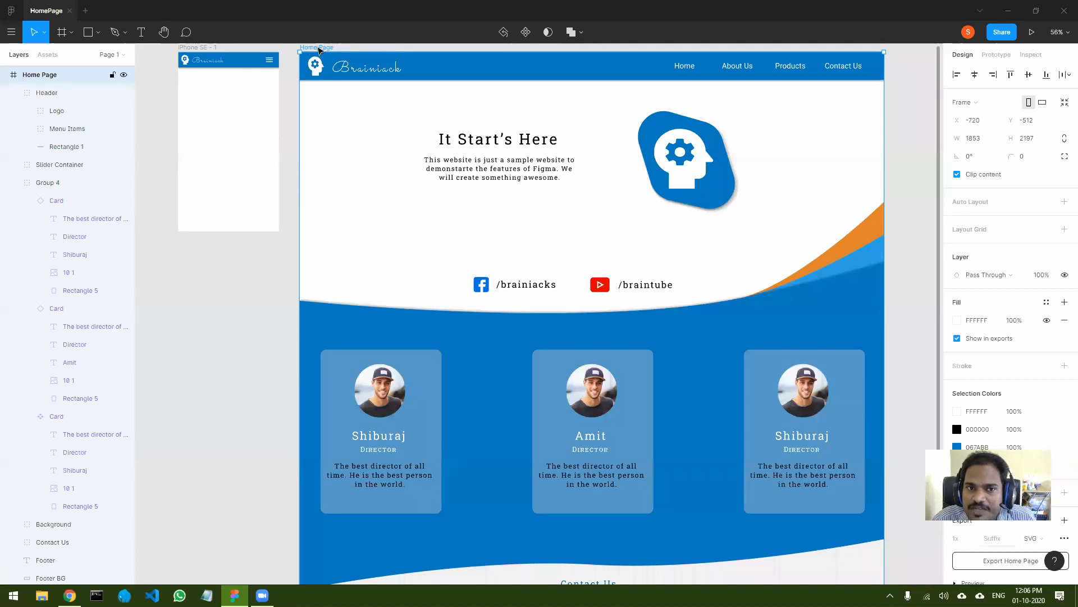
left_click_drag(883, 191, 753, 192)
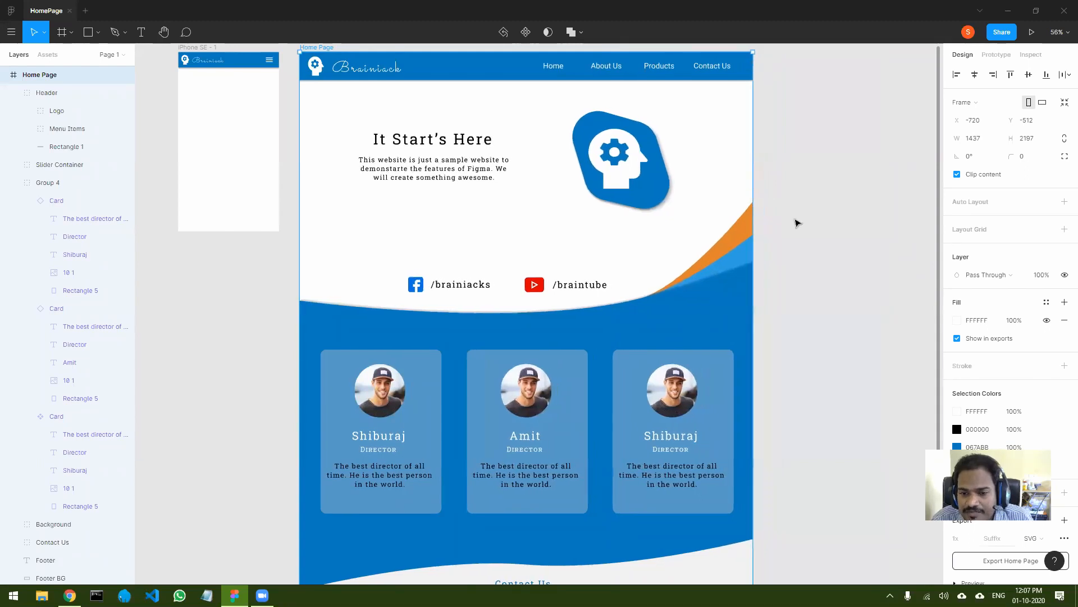
left_click(798, 223)
scroll(790, 312, "up", 1)
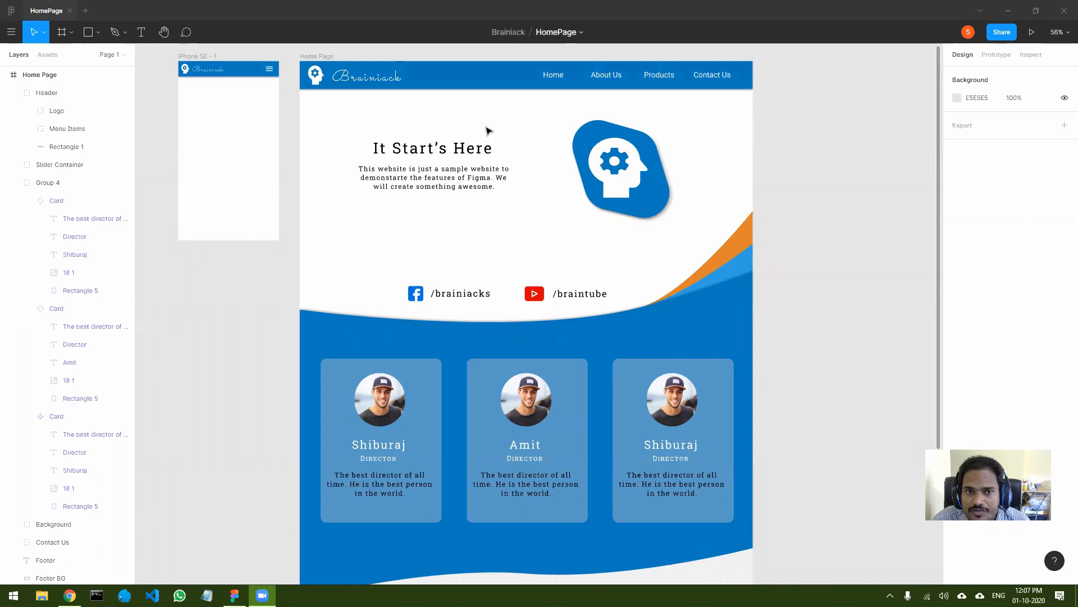
Narrow the Home Page frame to a width of 1297 to test how close the cards move together.
left_click(315, 56)
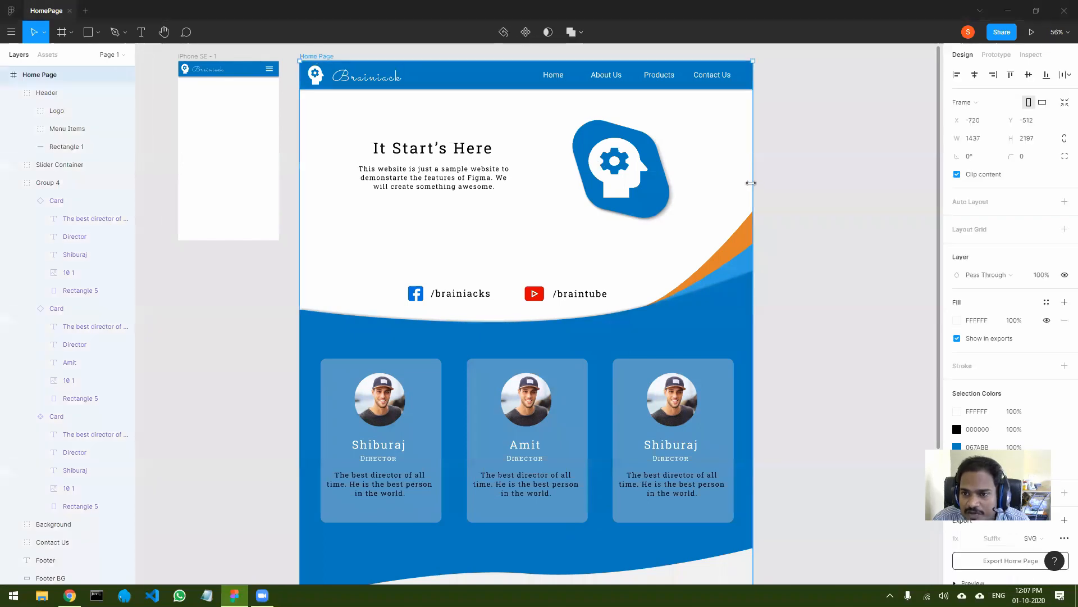
mouse_move(753, 181)
left_mouse_down()
mouse_move(555, 177)
mouse_move(823, 185)
mouse_move(753, 190)
left_mouse_up()
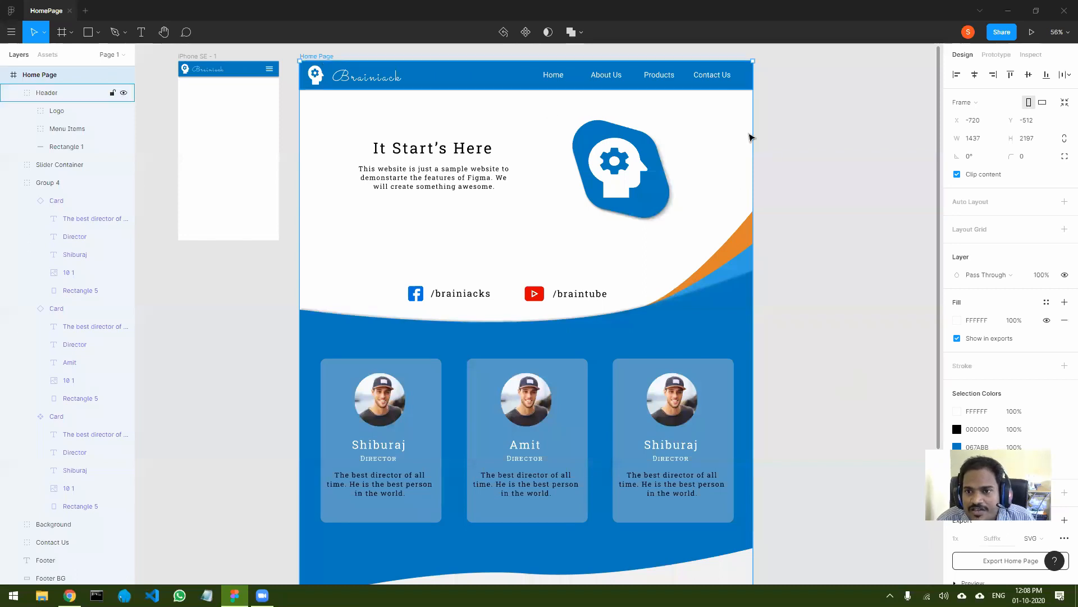
left_click_drag(747, 153, 708, 153)
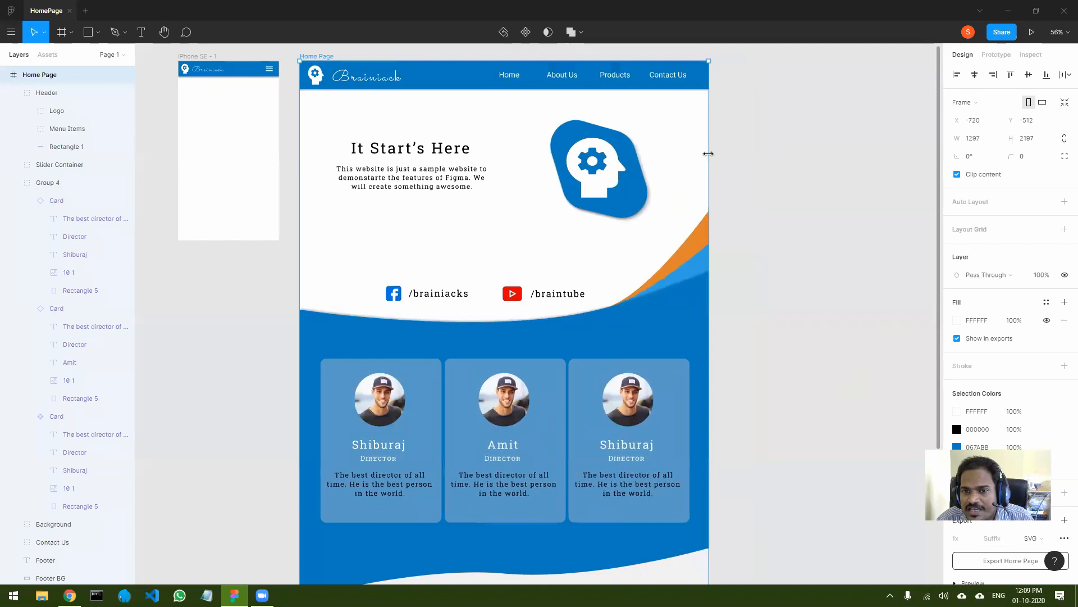
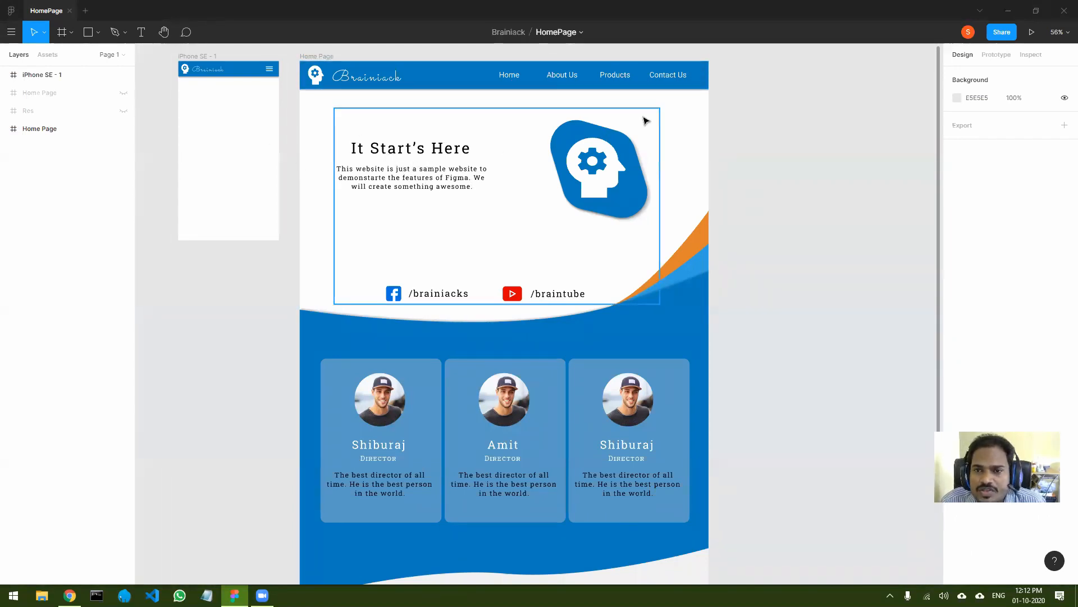
Delete the iPhone SE - 1 frame beside the Home Page.
left_click(191, 56)
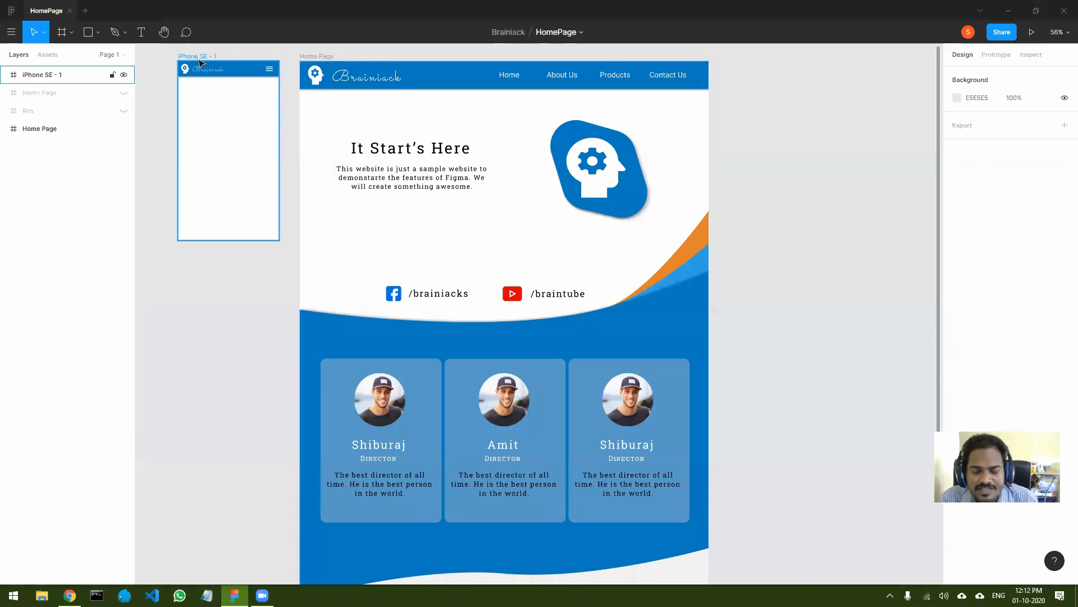
left_click(200, 61)
key("Delete")
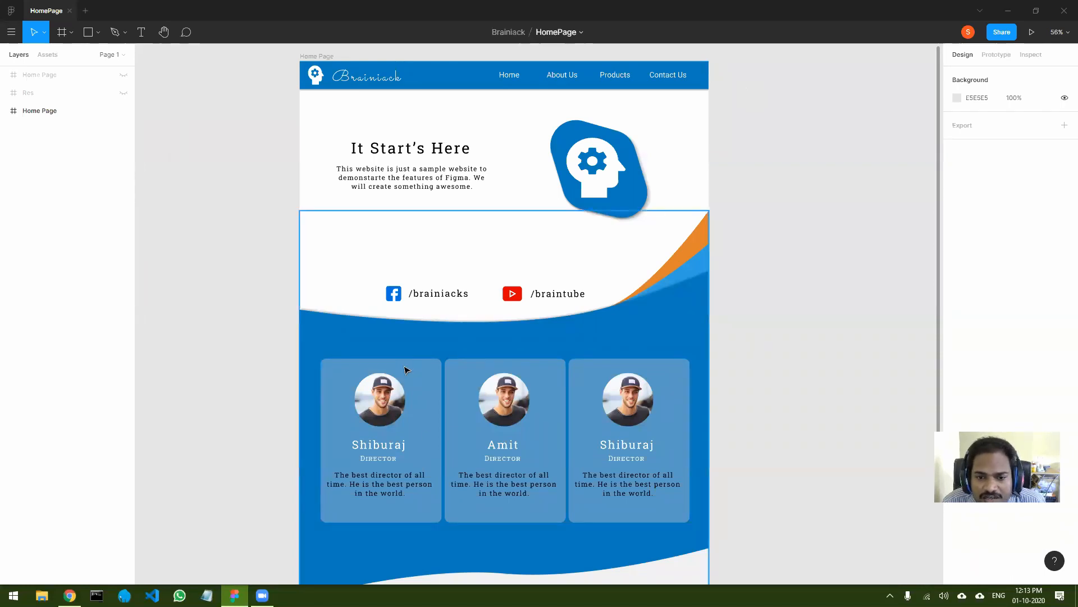
Switch to Chrome, look through the sample card designs on the GitHub designs repository page and return to Figma.
left_click(70, 595)
key("alt+Tab")
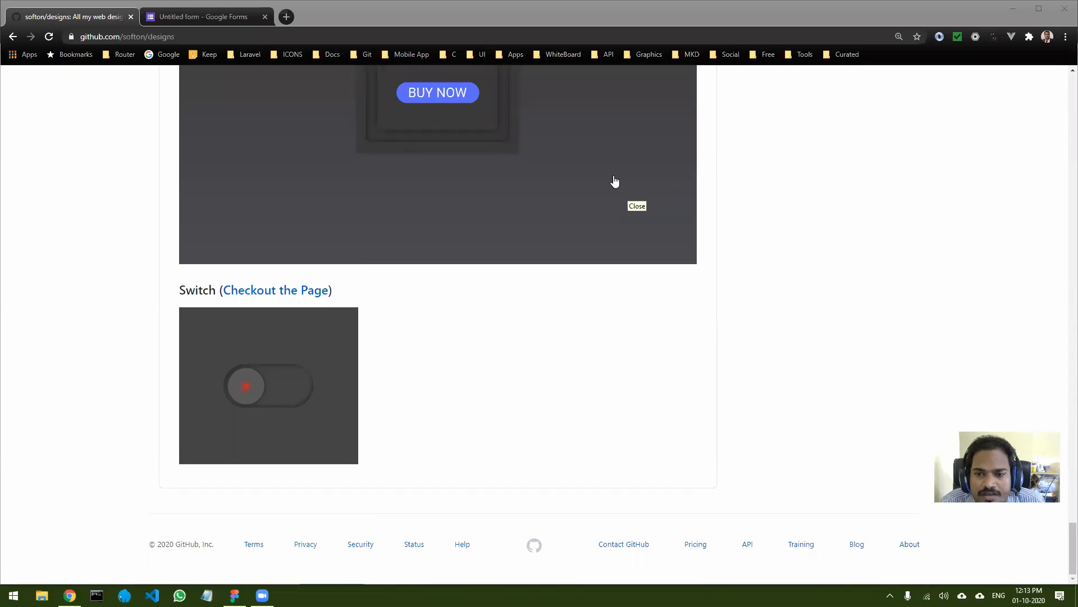
left_click(103, 290)
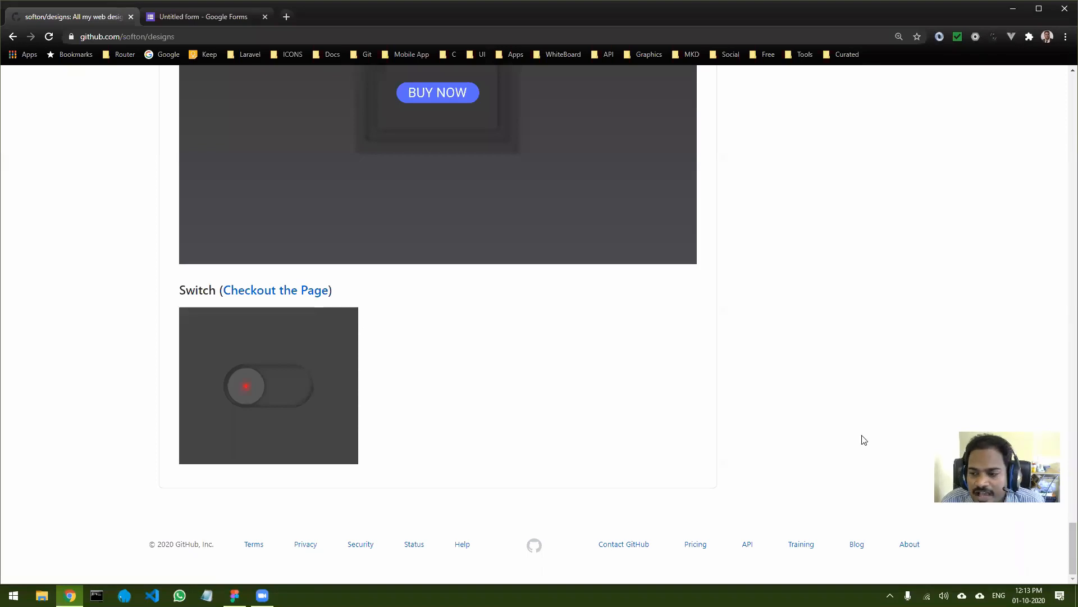
scroll(929, 454, "up", 10)
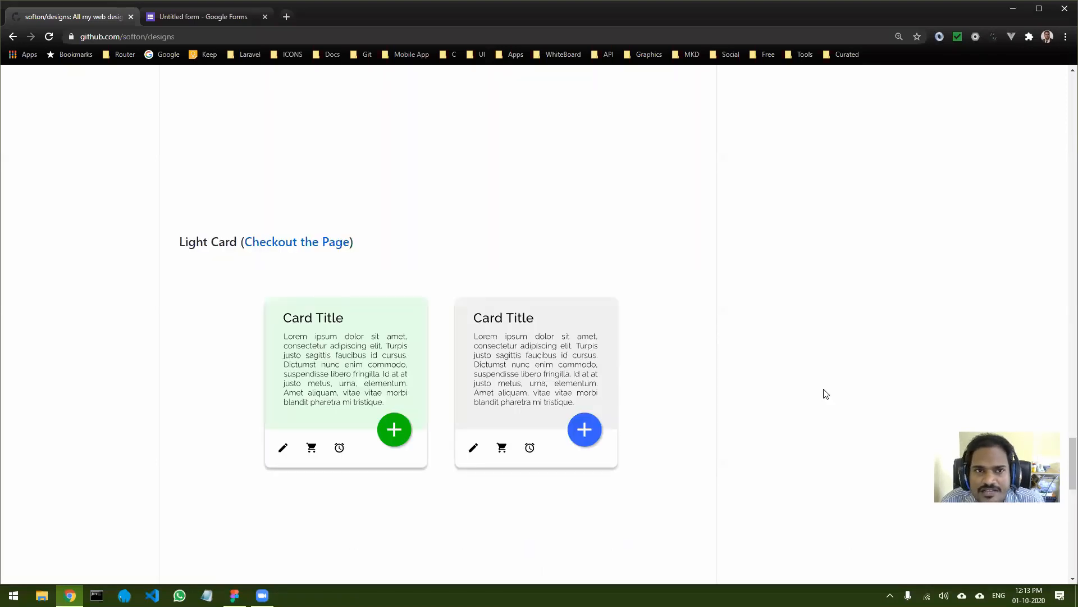
left_click(234, 595)
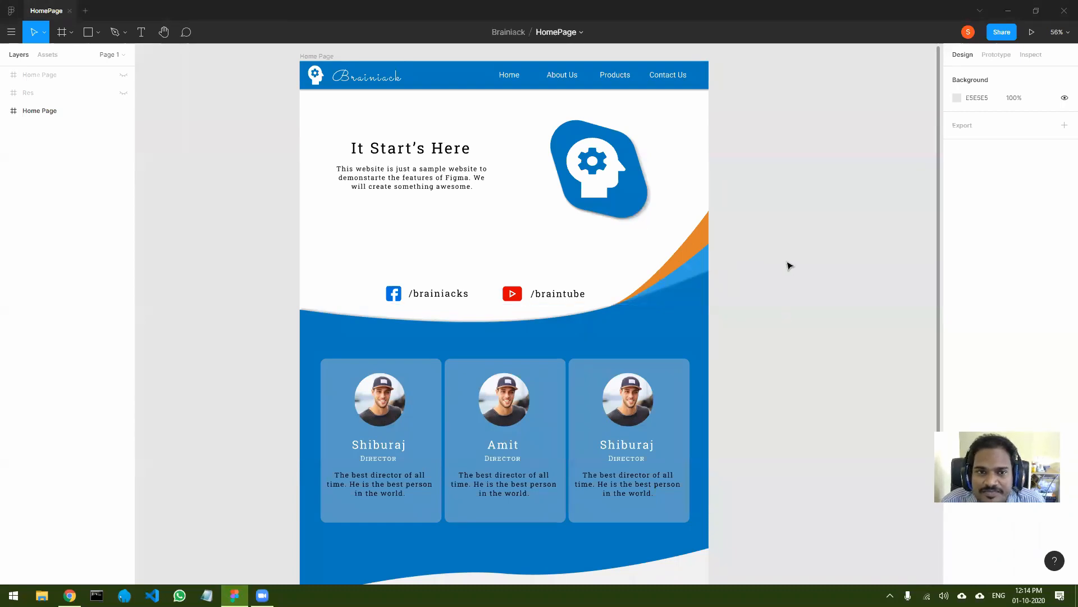
Add a Google Pixel 2 phone frame and place it beside the Home Page, tops aligned, at X 679, Y -512.
left_click_drag(759, 230, 691, 256)
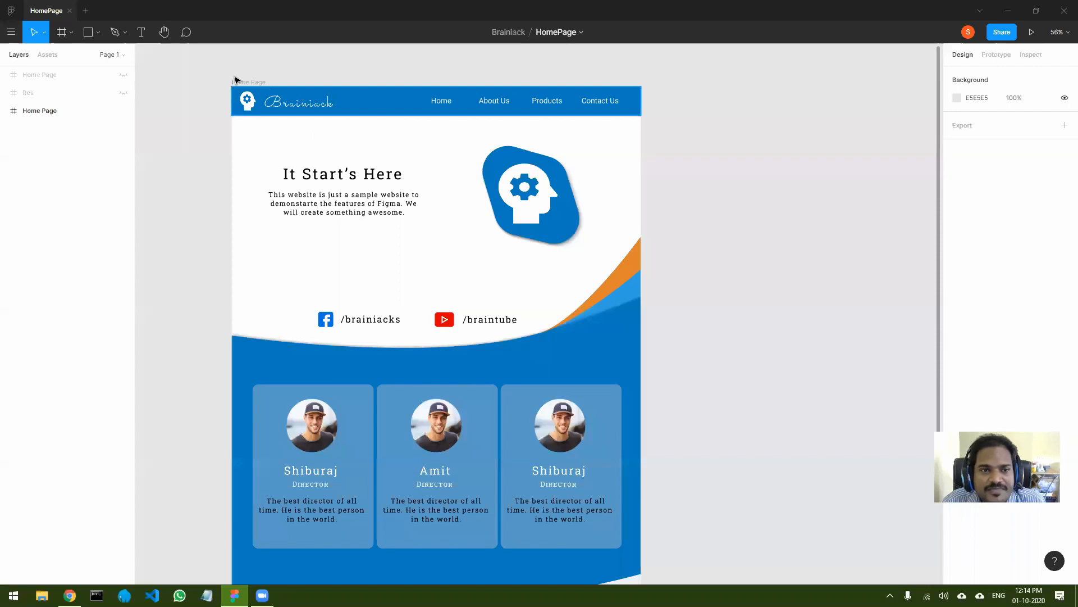
left_click(258, 83)
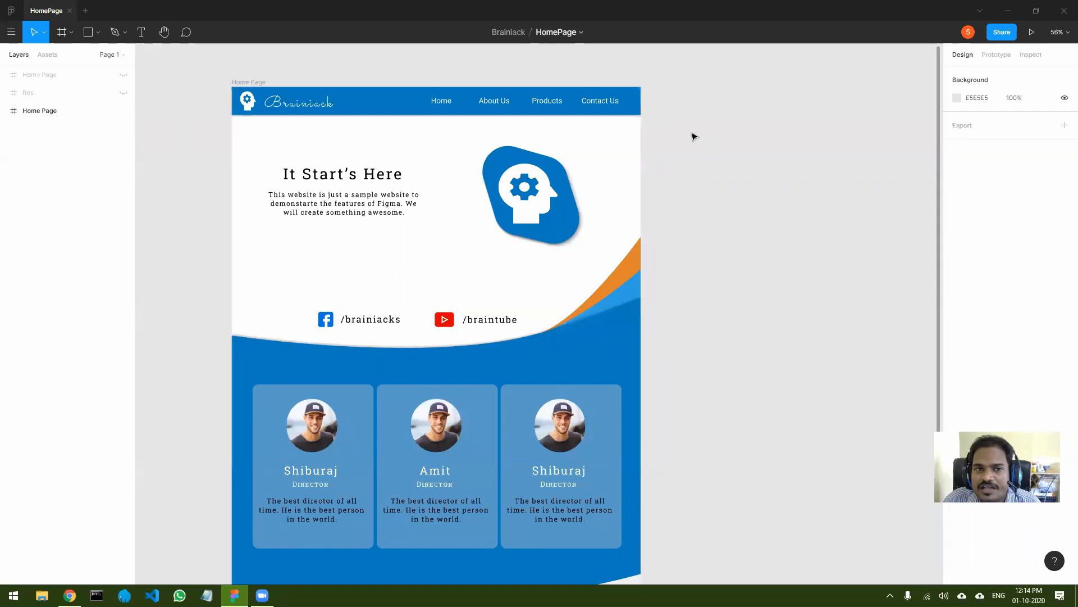
left_click(62, 34)
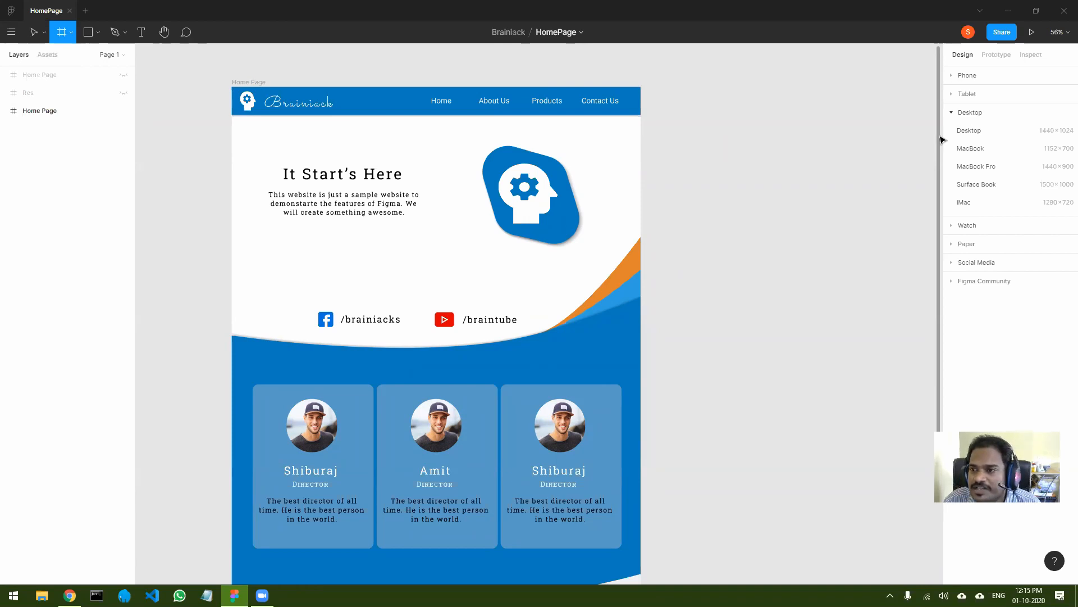
left_click(954, 76)
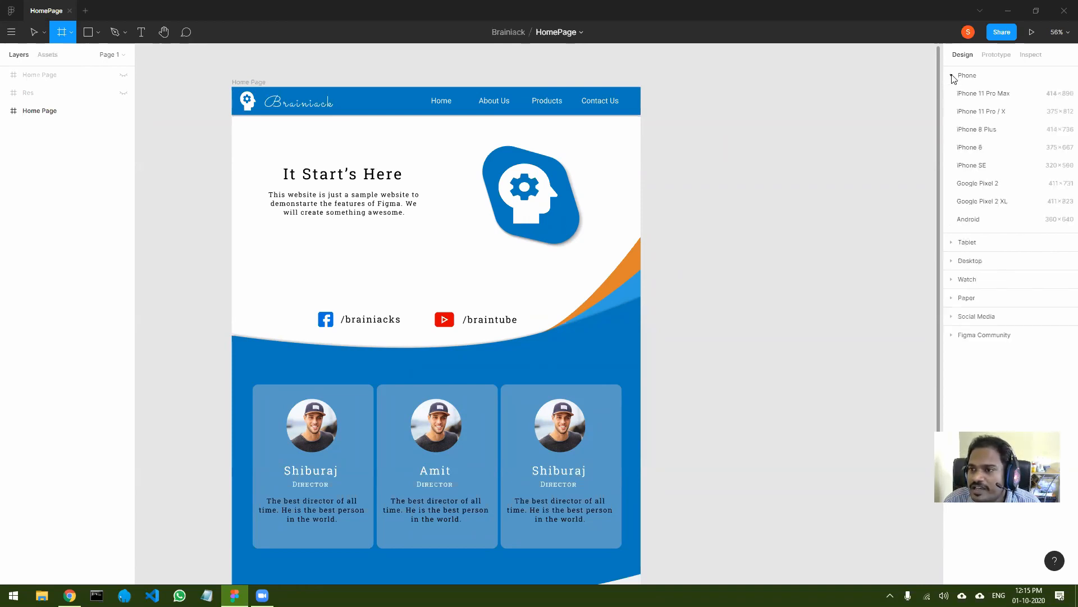
left_click(991, 186)
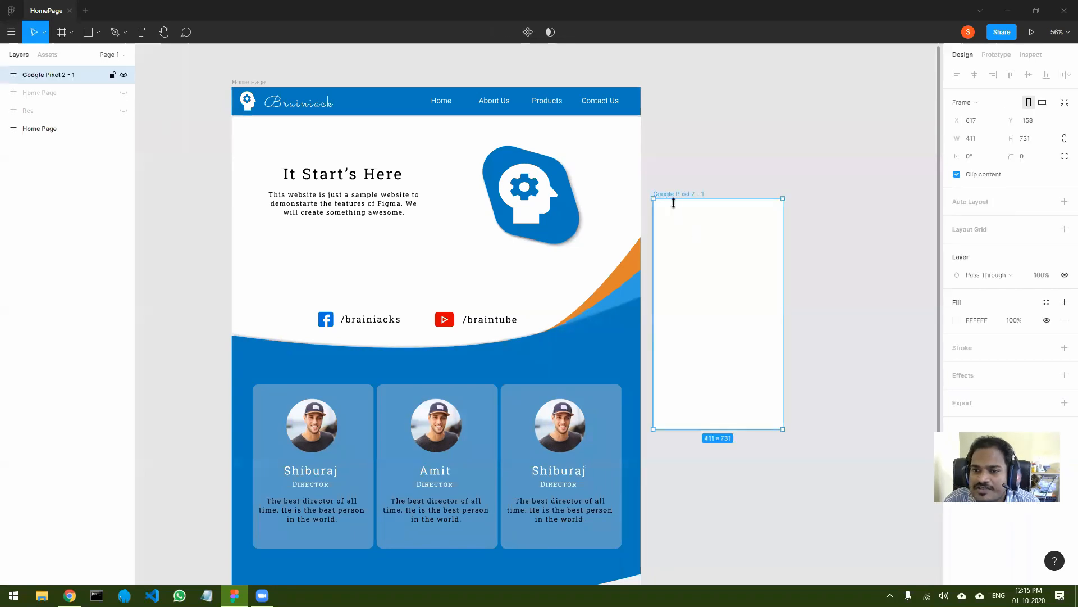
left_click_drag(678, 196, 699, 85)
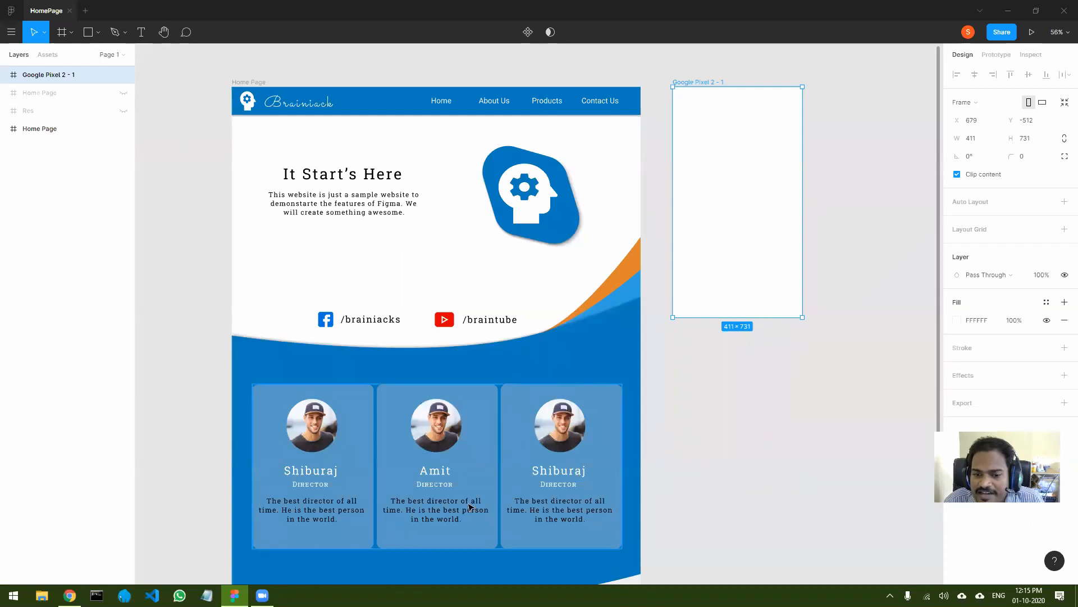
Lengthen the Google Pixel 2 frame downward to a height of 3264.
left_click_drag(774, 319, 773, 548)
scroll(770, 356, "up", 10)
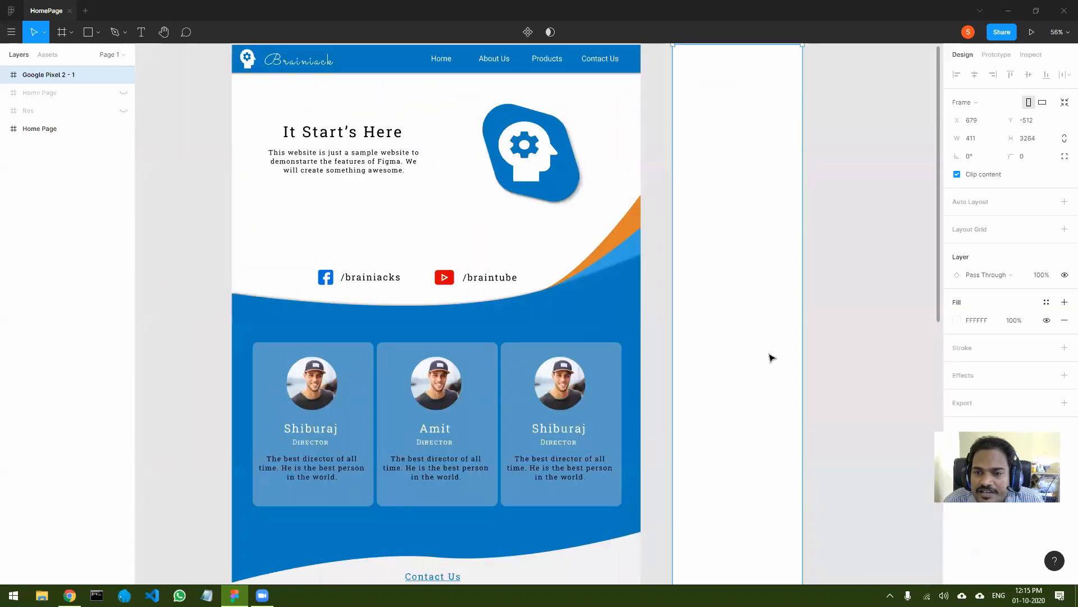
scroll(770, 356, "up", 3)
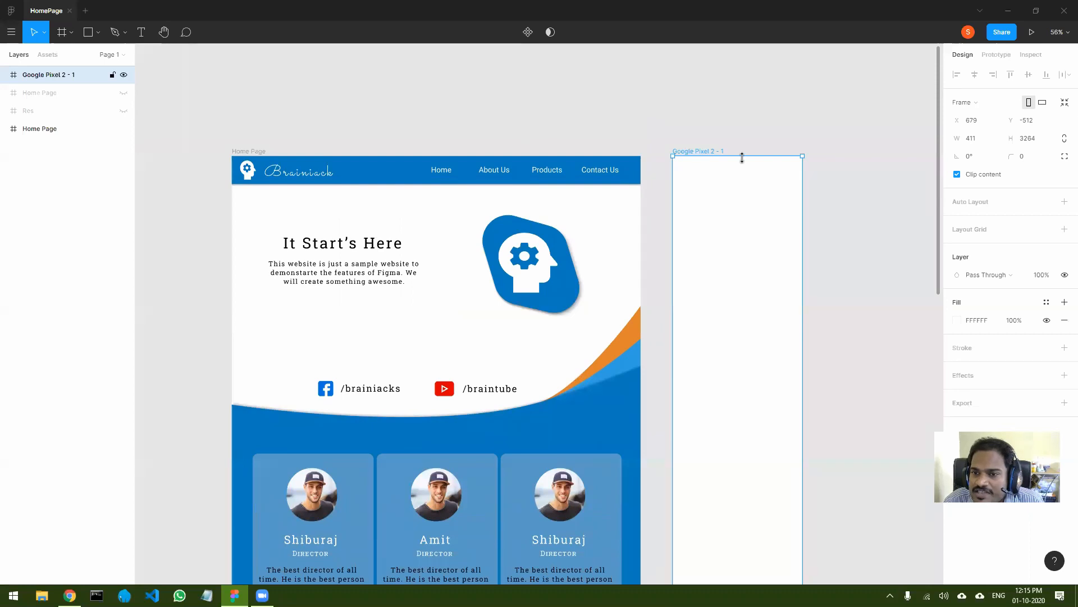
Duplicate the Home Page's Header group and place the copy over the top of the Google Pixel 2 frame at X 679, Y -512.
left_click(472, 175)
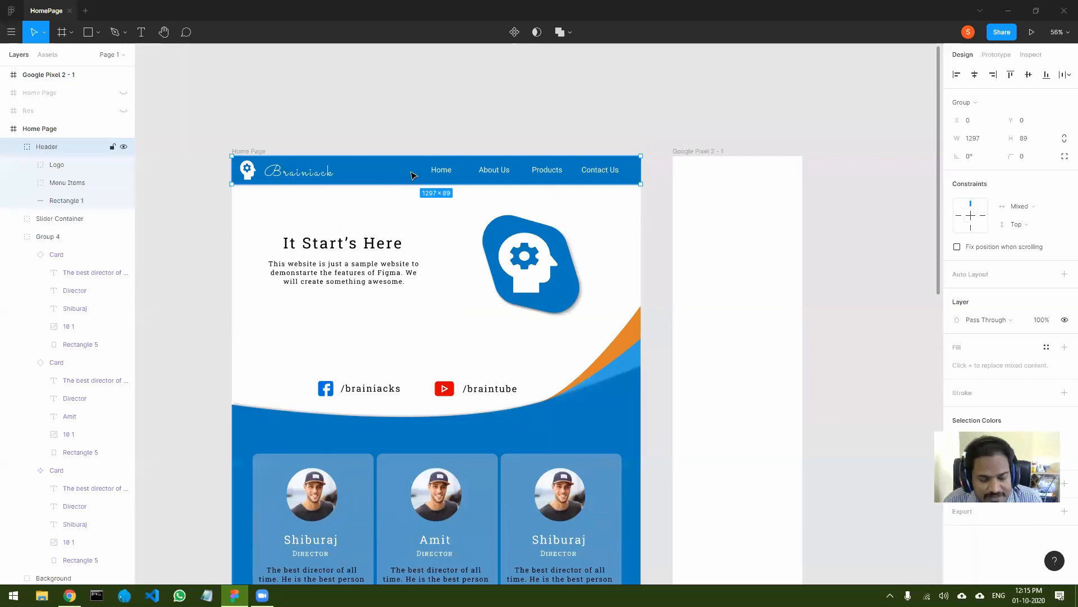
key("ctrl+d")
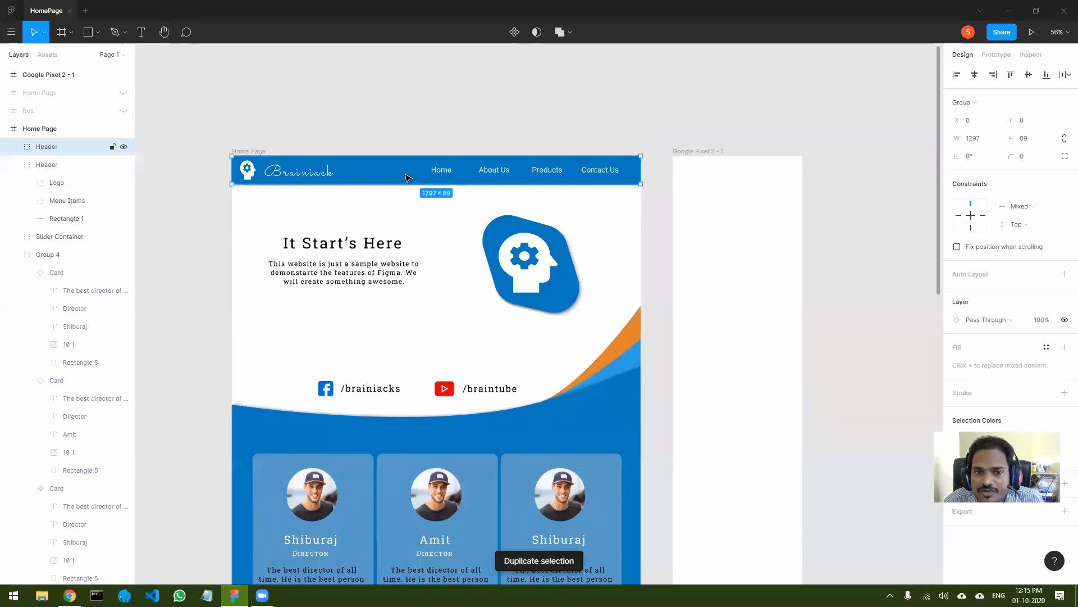
left_click_drag(410, 173, 863, 178)
left_click_drag(847, 174, 847, 174)
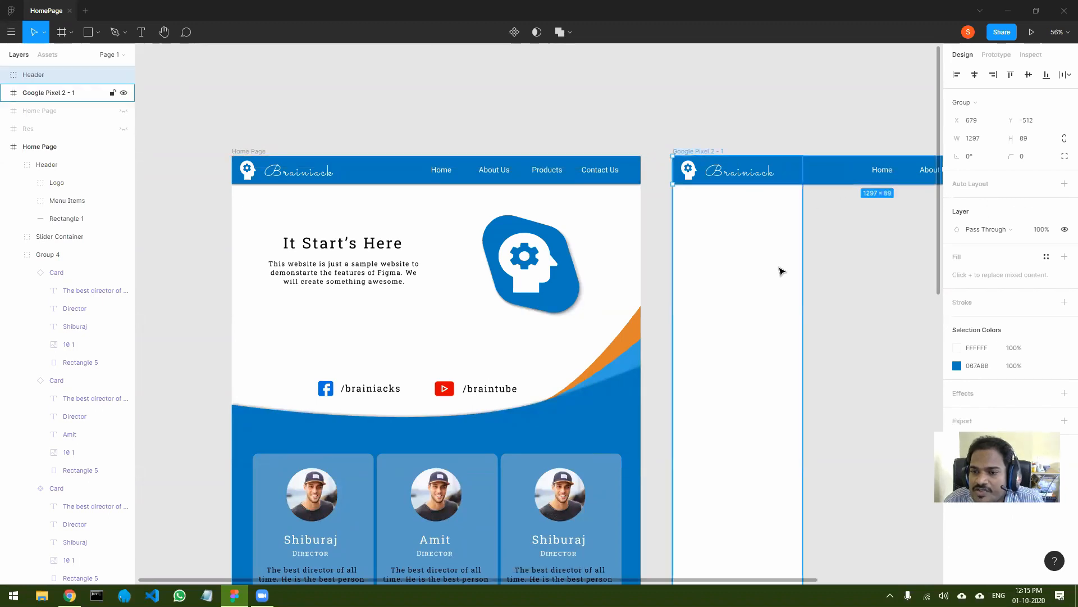
scroll(852, 250, "down", 3)
left_click_drag(885, 251, 617, 249)
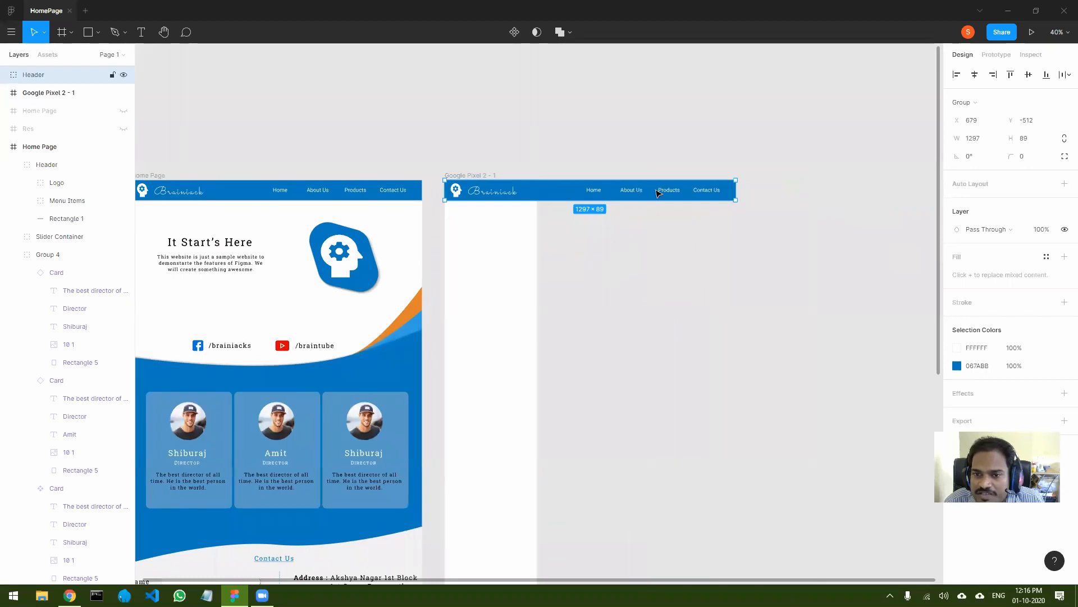
Delete the Menu Items group from the header copy over the Google Pixel 2 frame.
double_click(654, 193)
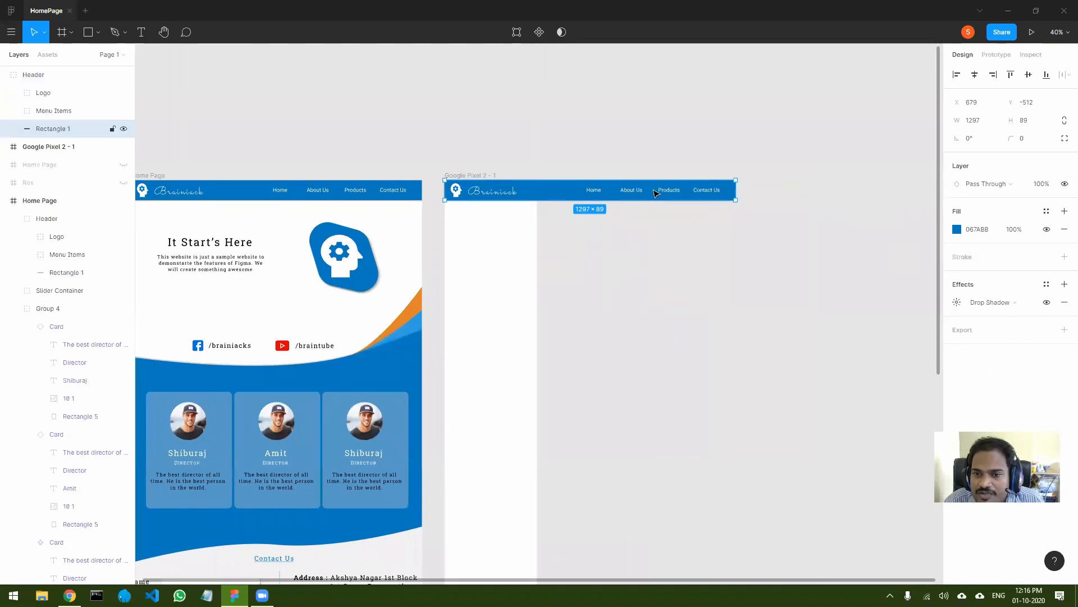
left_click(633, 193)
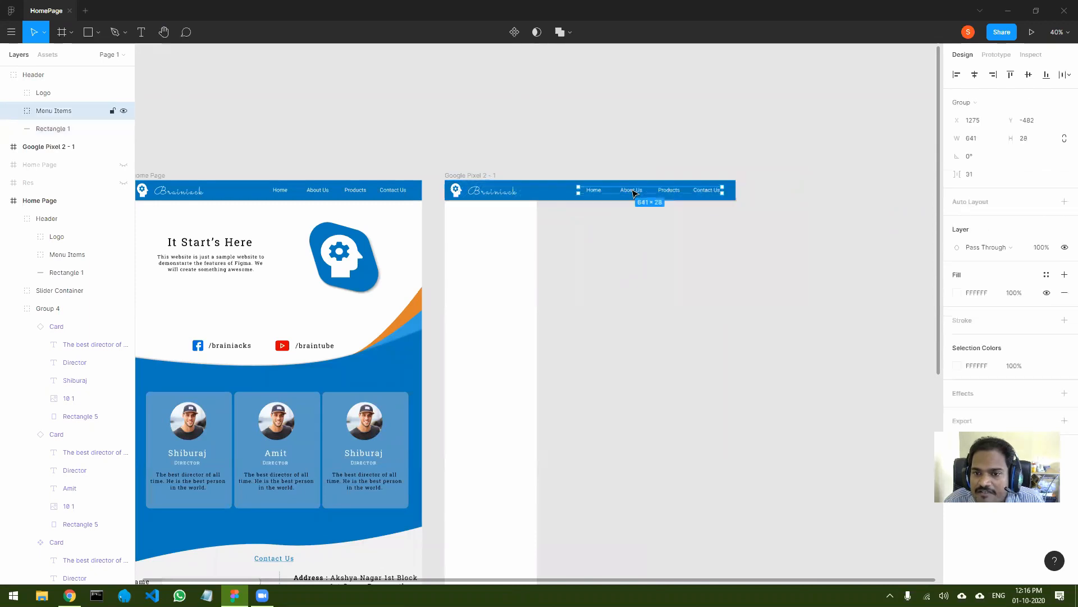
key("Delete")
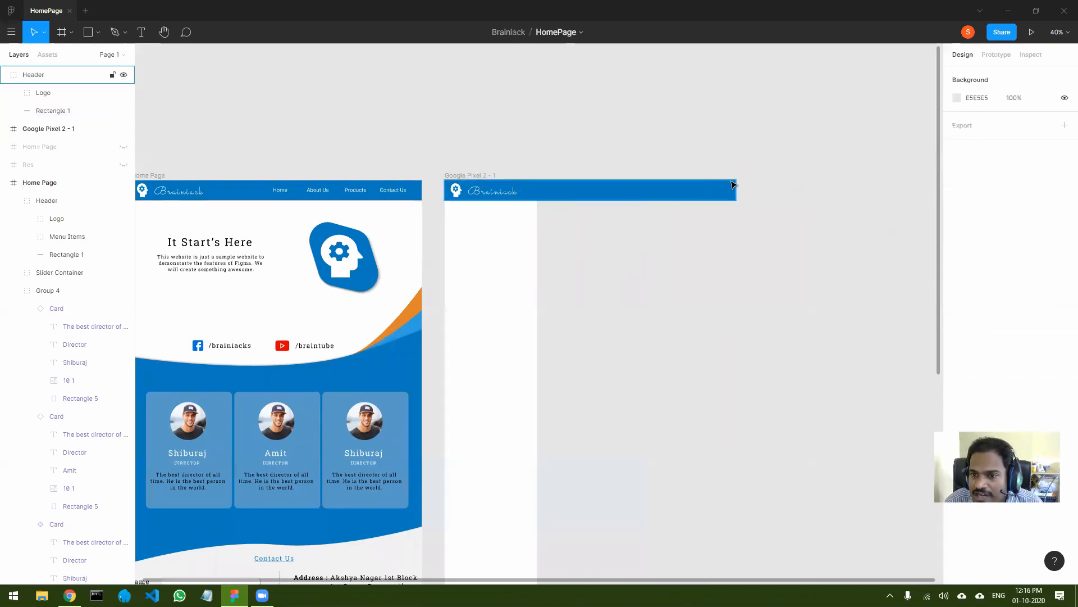
Narrow the header copy to a width of 1225.
left_click(729, 193)
mouse_move(735, 187)
left_mouse_down()
mouse_move(544, 186)
mouse_move(803, 193)
mouse_move(720, 196)
left_mouse_up()
double_click(475, 193)
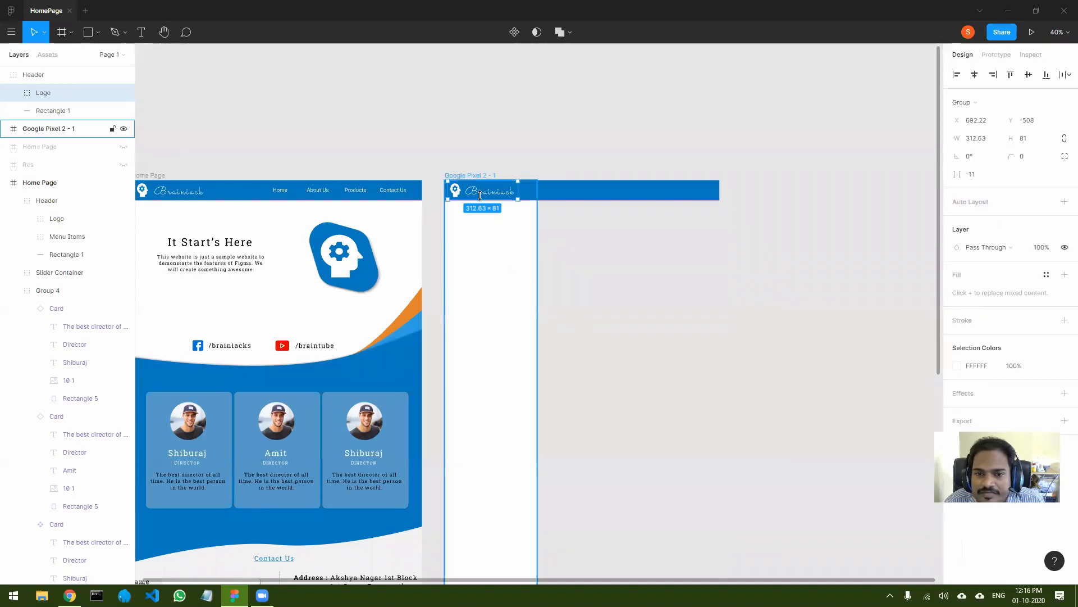
left_click(589, 193)
left_click(496, 198)
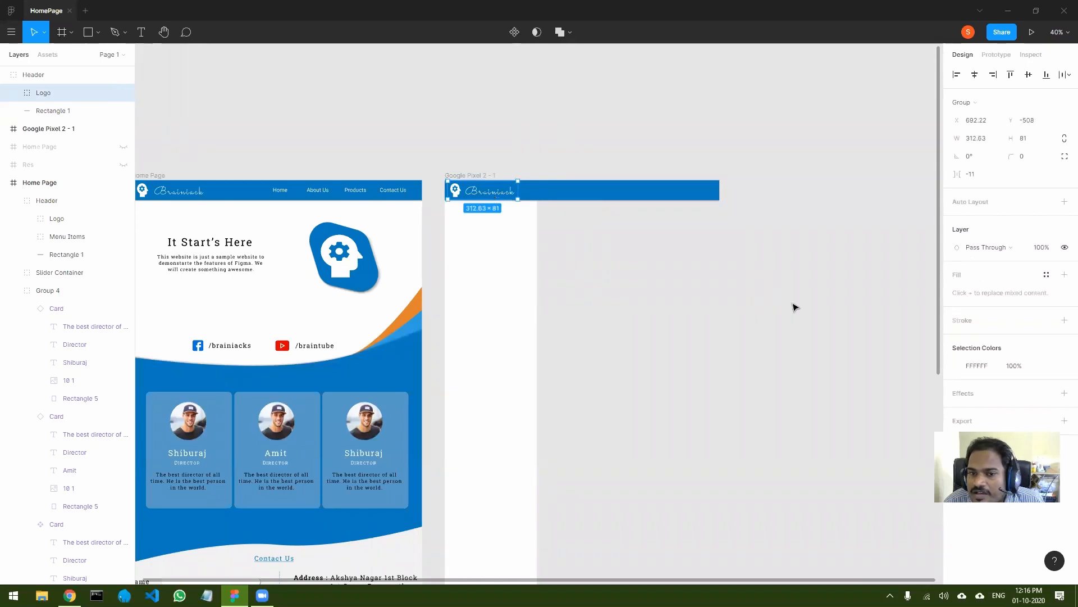
left_click(553, 194)
left_click_drag(572, 195, 520, 194)
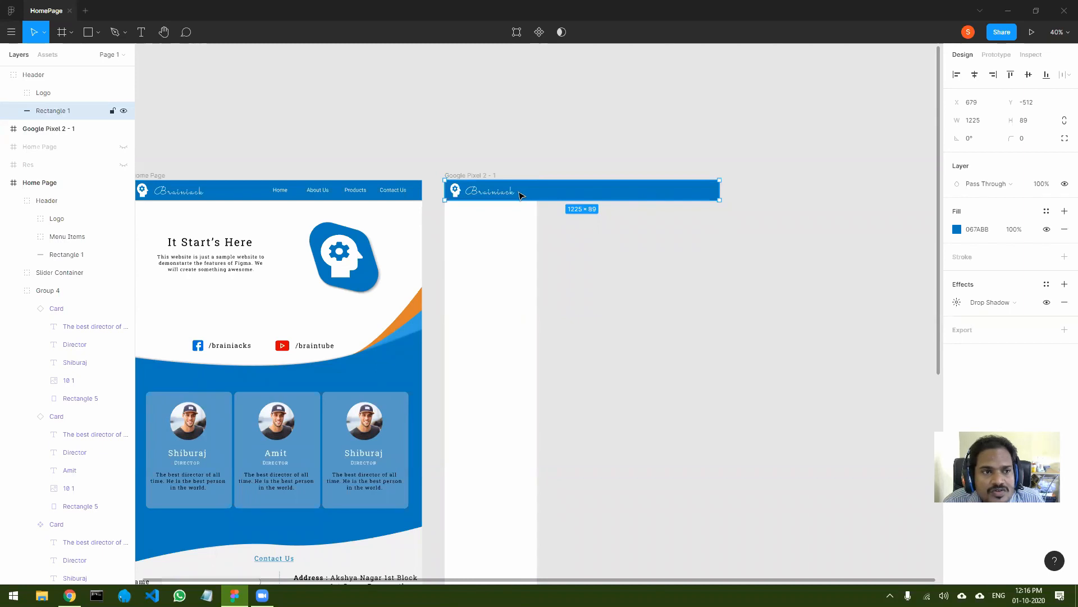
Move the copied Header group, with its Logo and Rectangle 1, inside the Google Pixel 2 frame in the layer order.
left_click(43, 74)
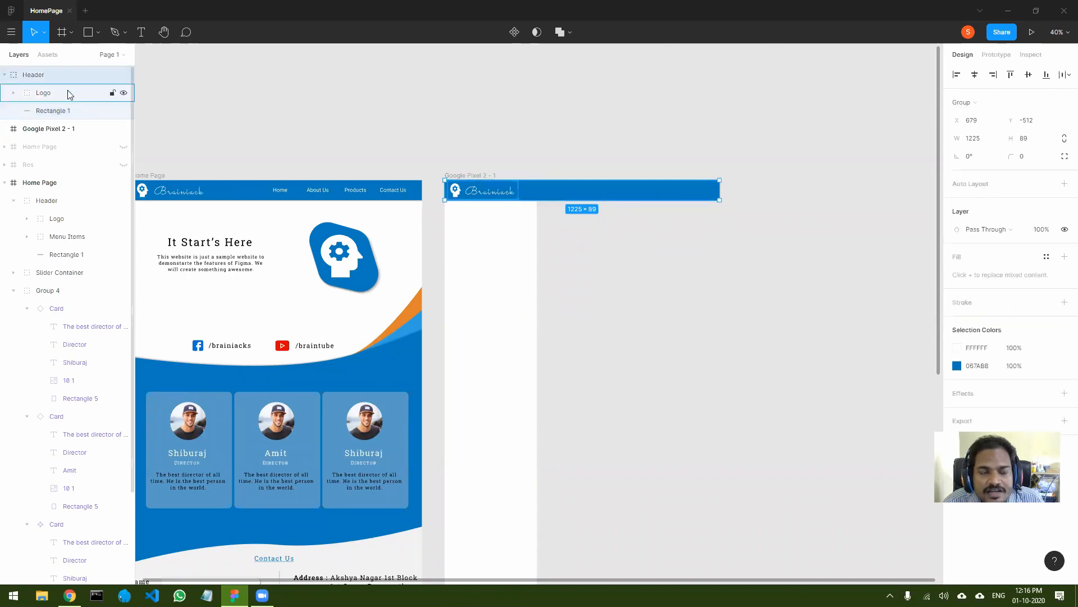
double_click(474, 197)
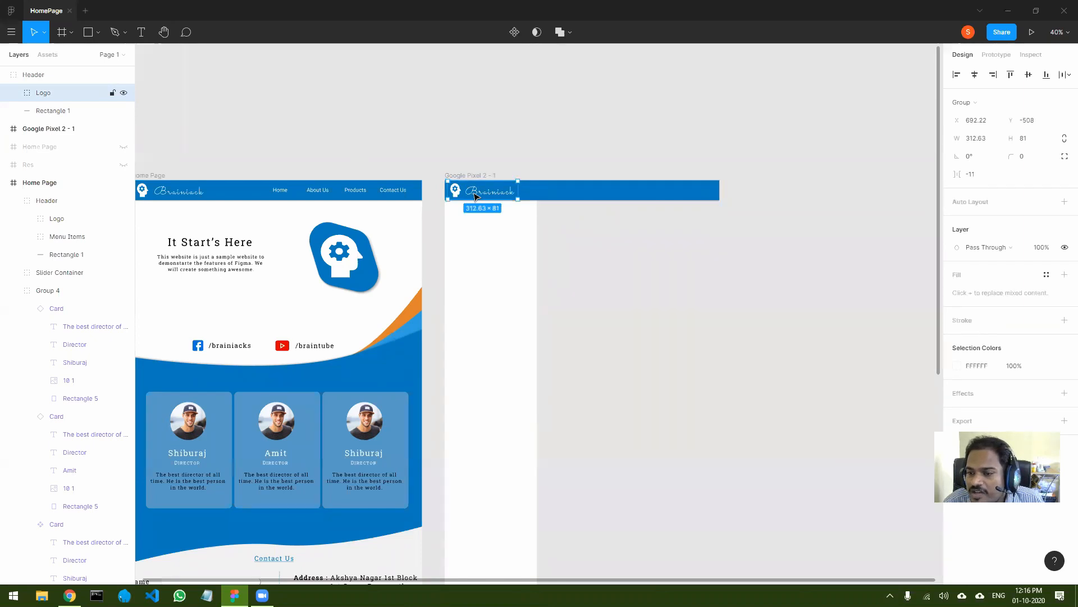
left_click(29, 76)
left_click_drag(29, 76, 48, 129)
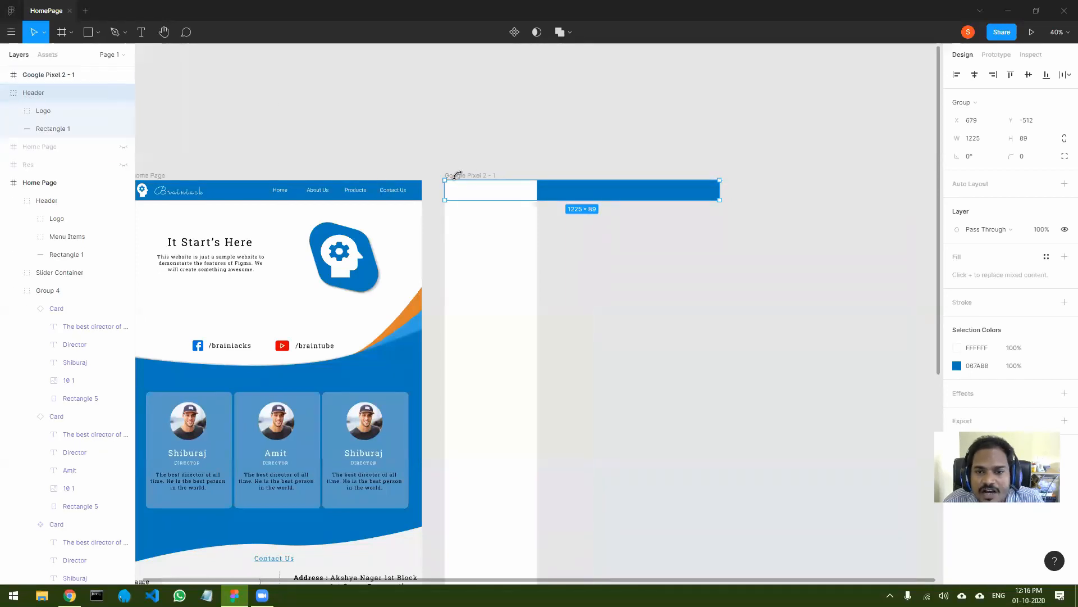
left_click(494, 196)
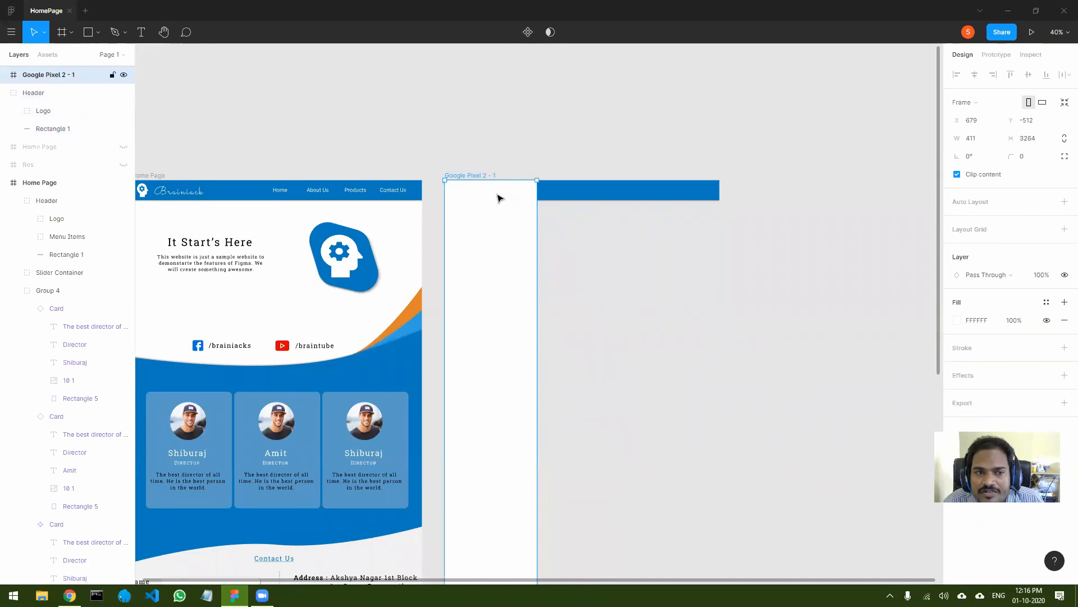
left_click_drag(33, 92, 57, 96)
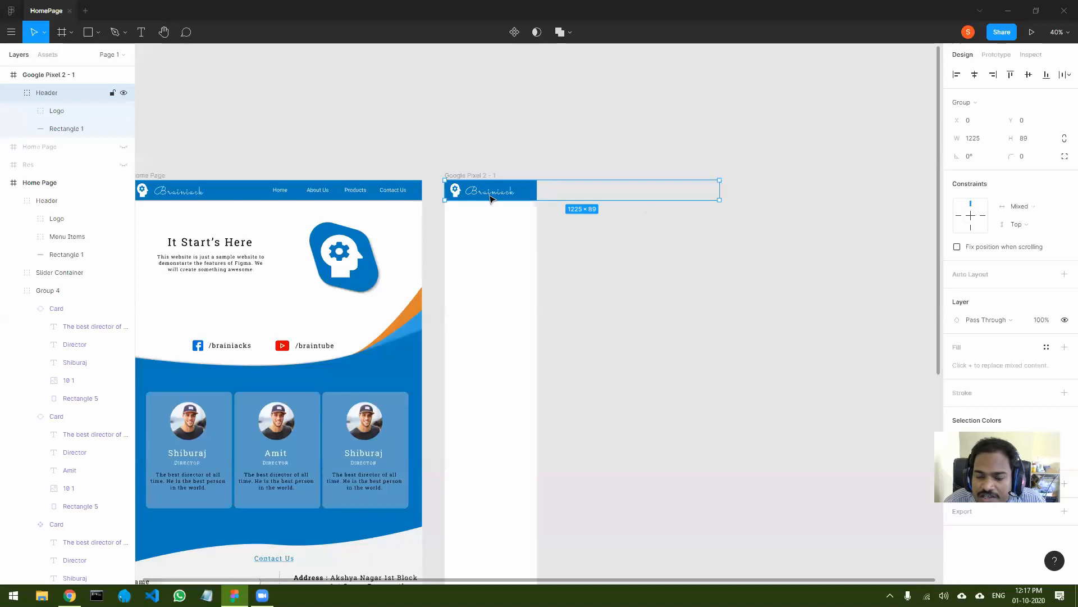
Narrow the mobile header's background rectangle to the Google Pixel 2 frame's width of 411.
double_click(482, 193)
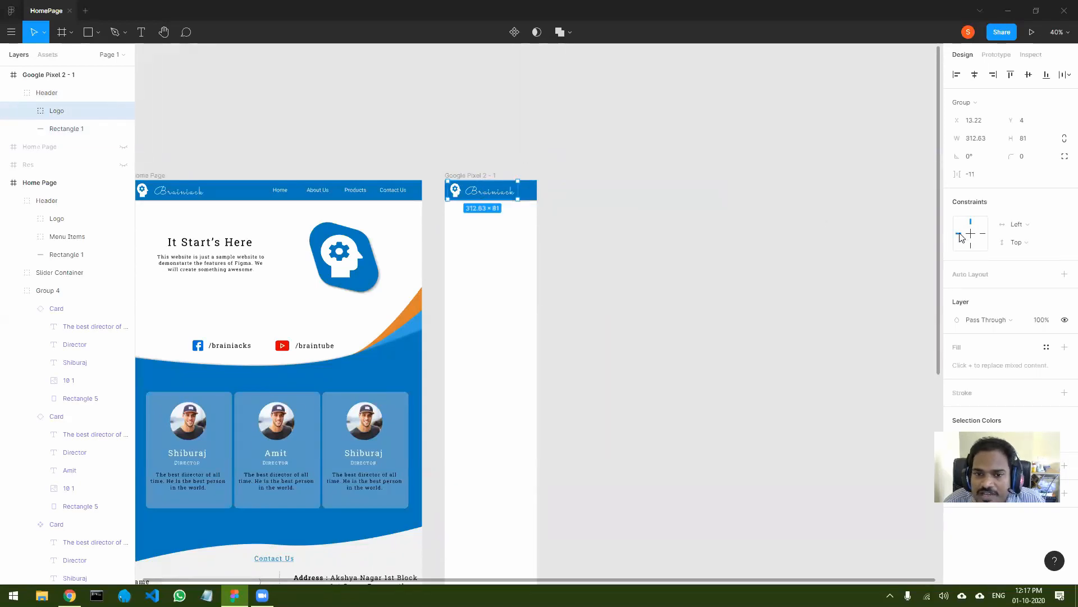
key("Tab")
left_click_drag(716, 185, 536, 185)
left_click(460, 217)
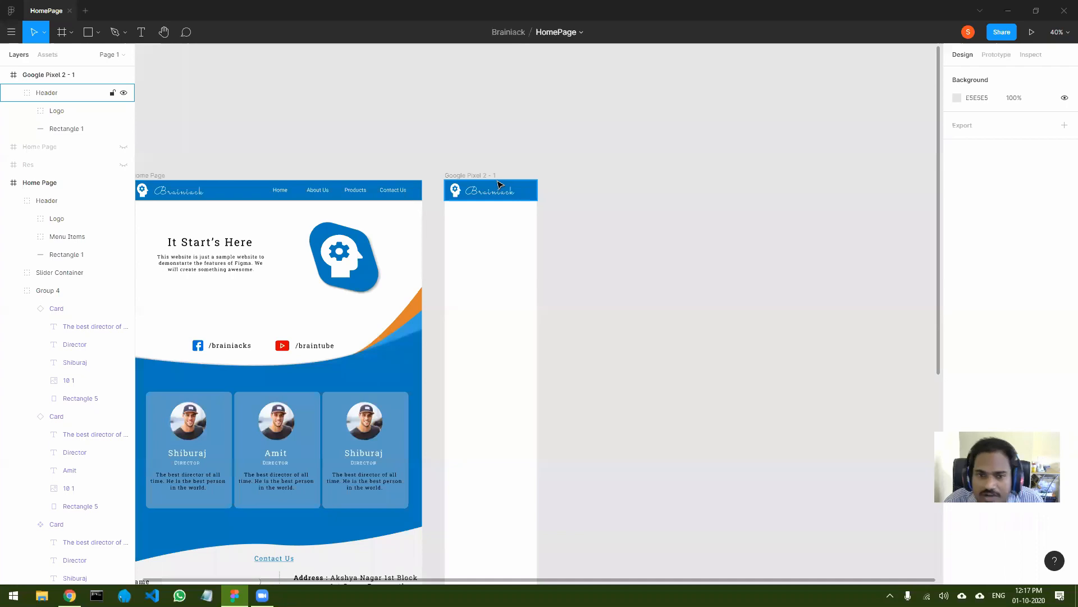
Try to shrink the mobile header's Logo group with the Move tool.
scroll(500, 184, "up", 10)
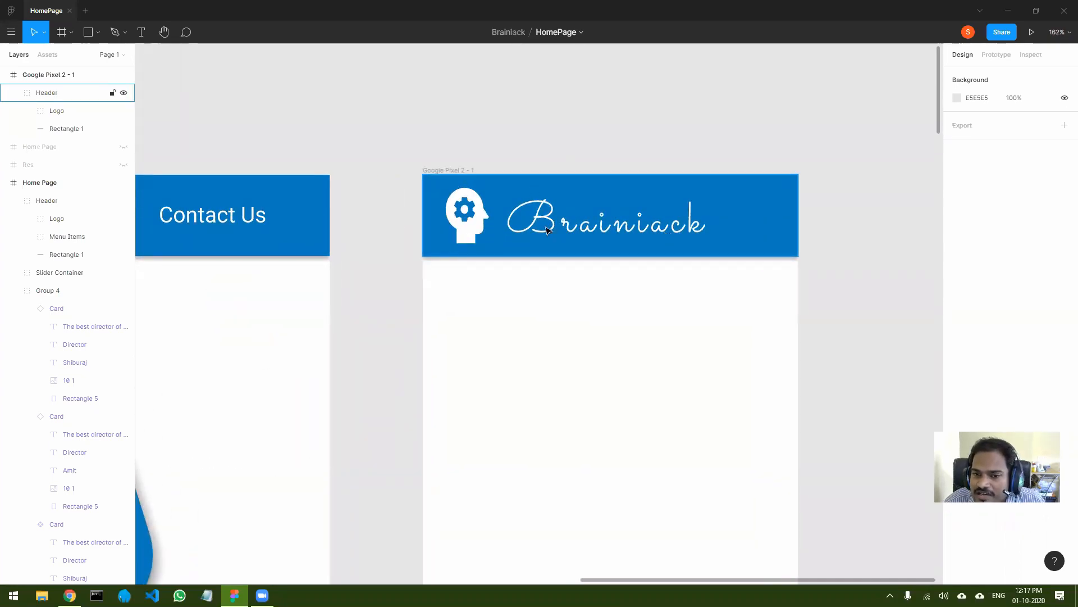
left_click(723, 252)
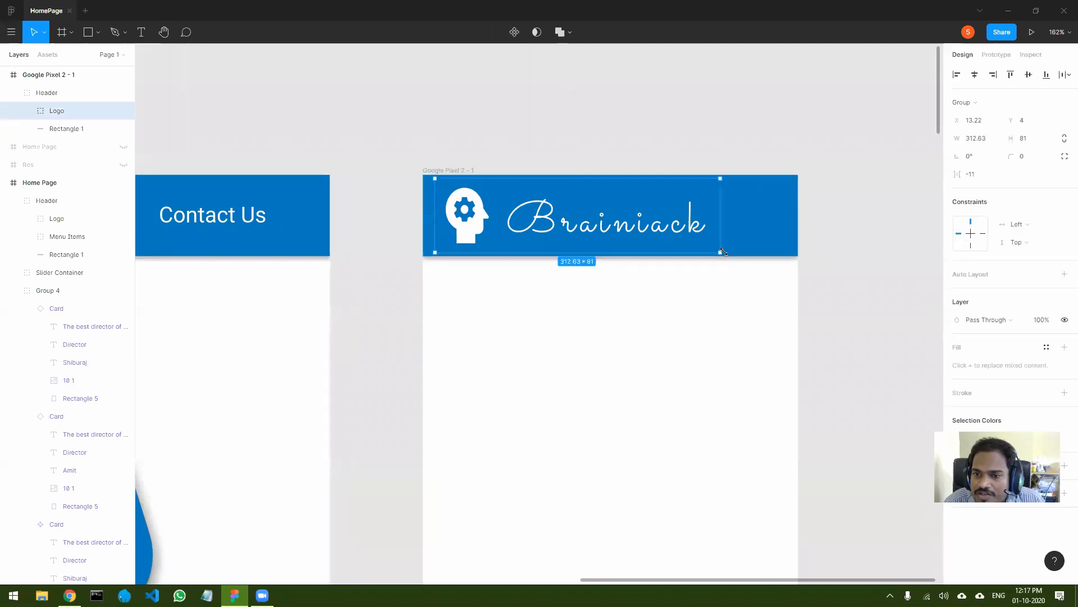
left_click_drag(717, 248, 629, 216)
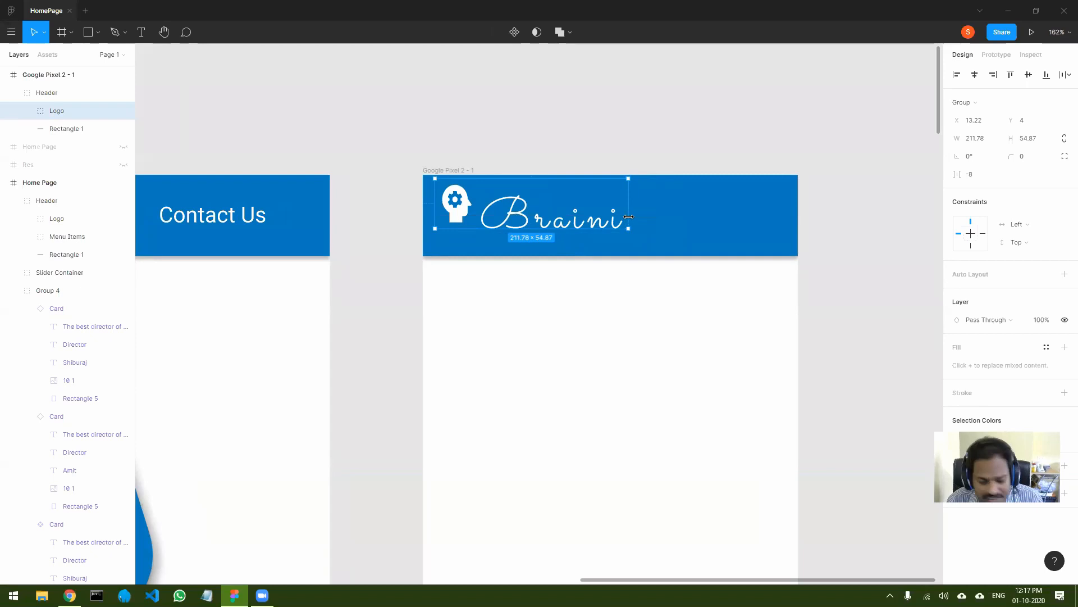
key("ctrl+z")
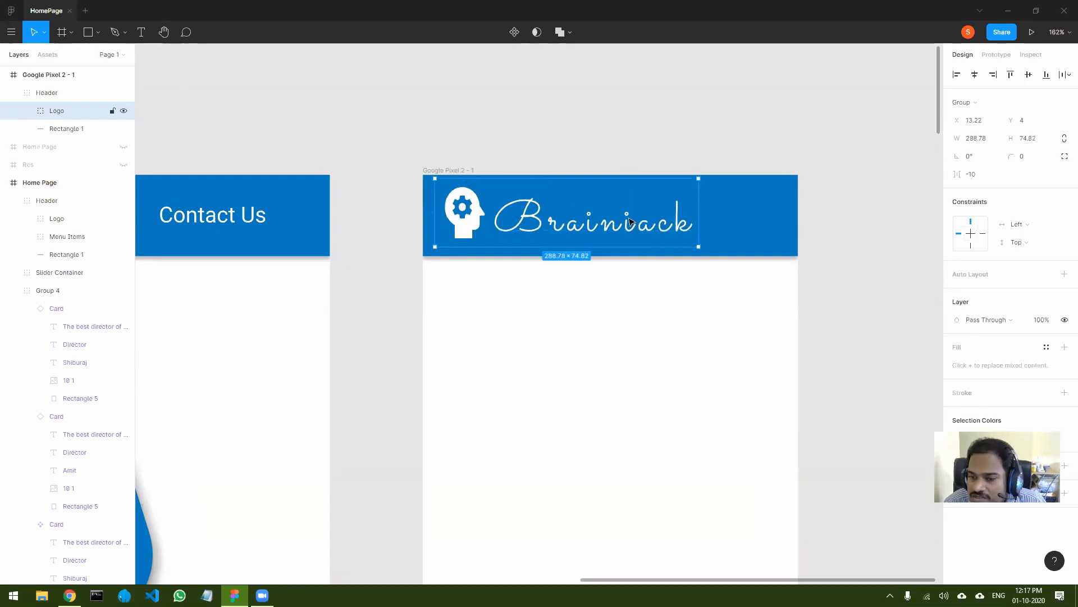
Shrink the mobile header's Logo group proportionally to about 148 × 38 with the Scale tool.
left_click(542, 135)
left_click(561, 231)
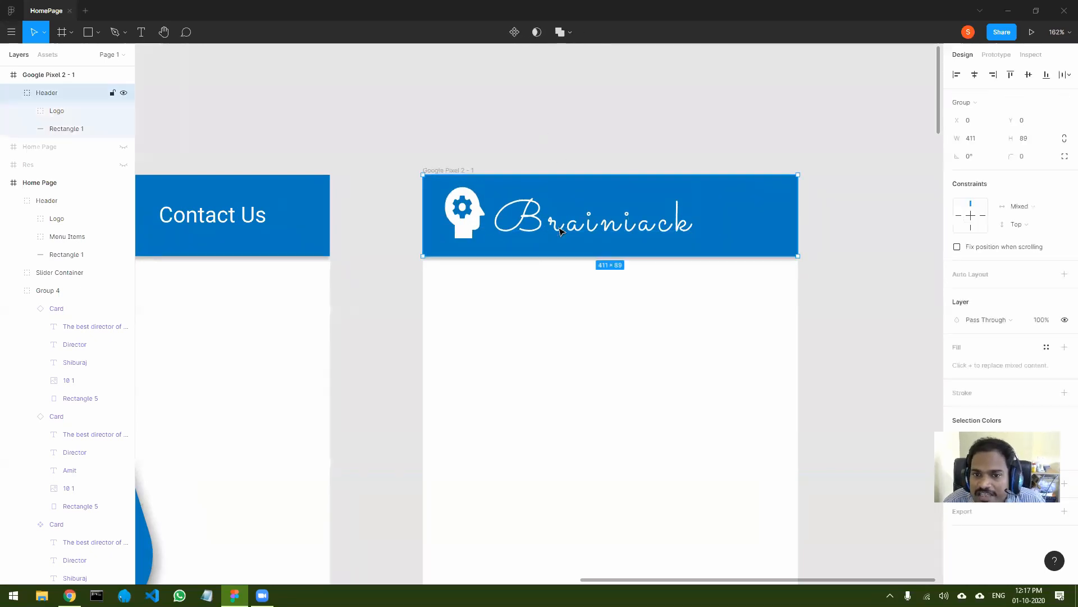
left_click(46, 36)
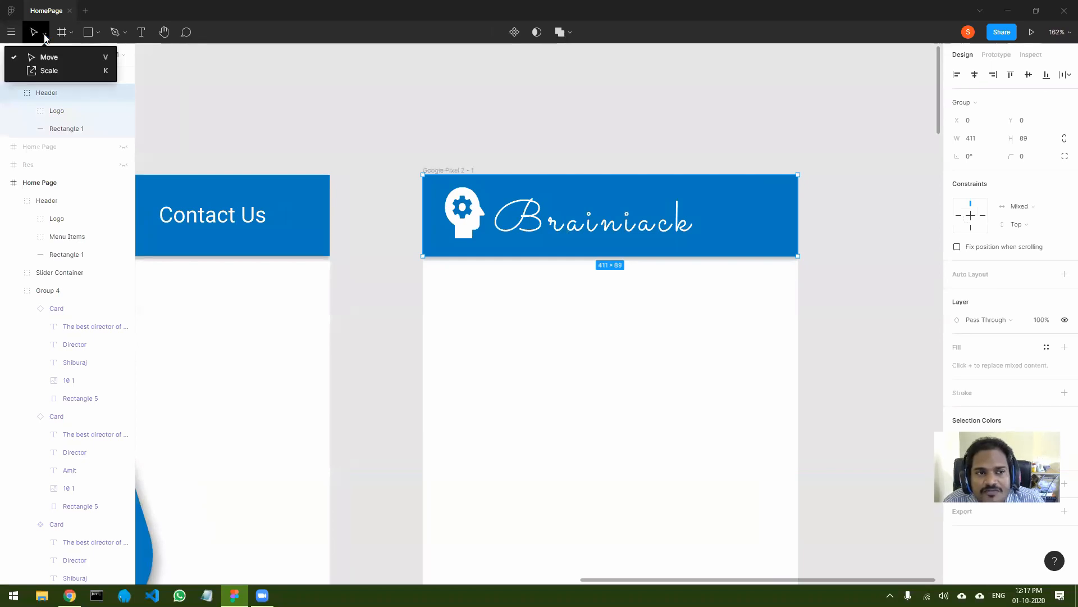
left_click(50, 71)
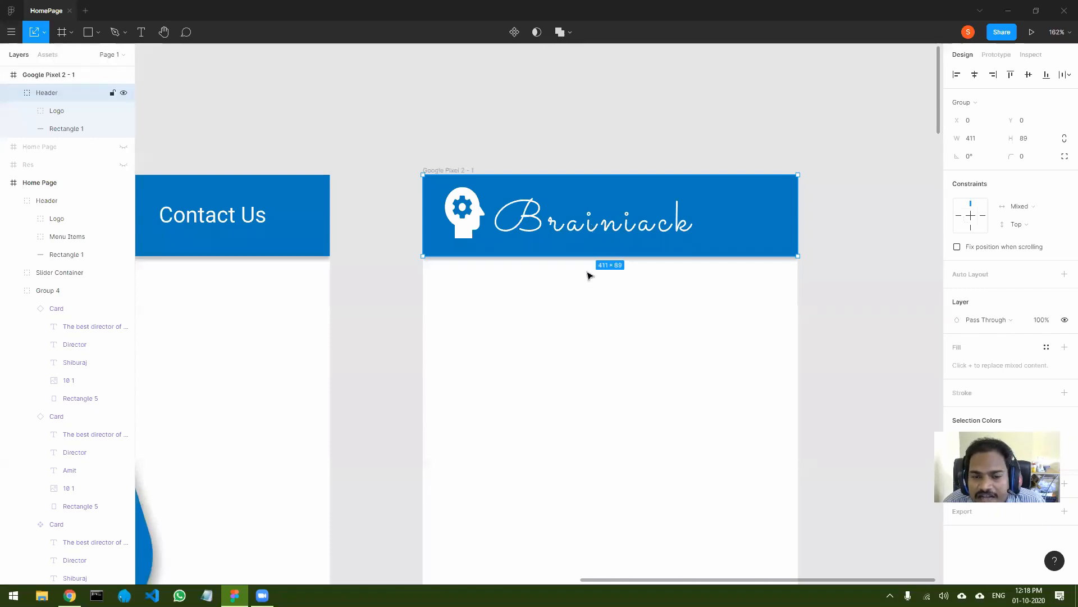
double_click(569, 228)
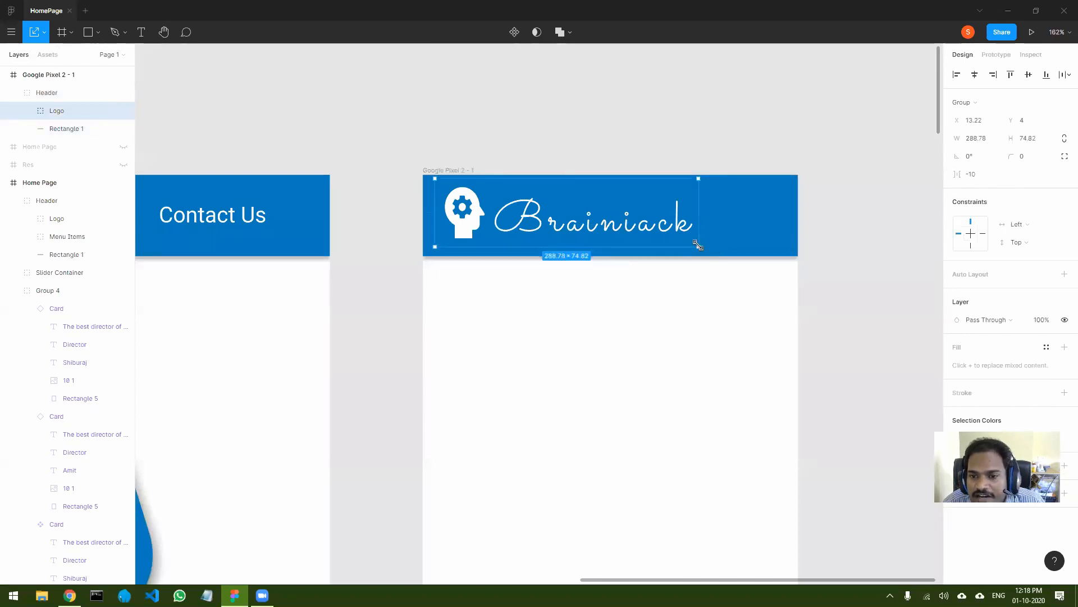
left_click_drag(697, 245, 601, 187)
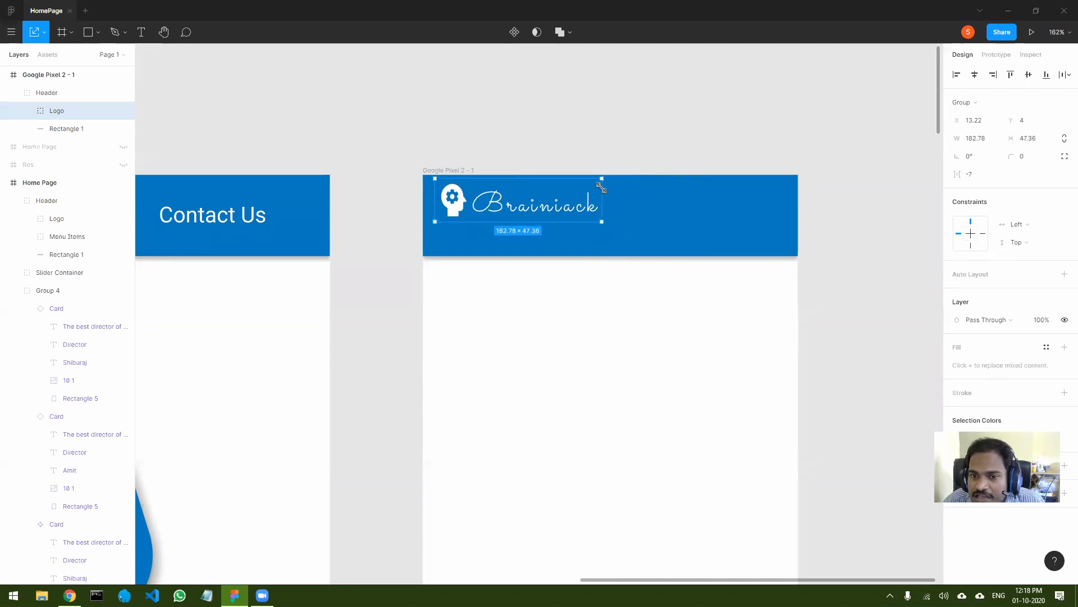
left_click_drag(600, 185, 599, 184)
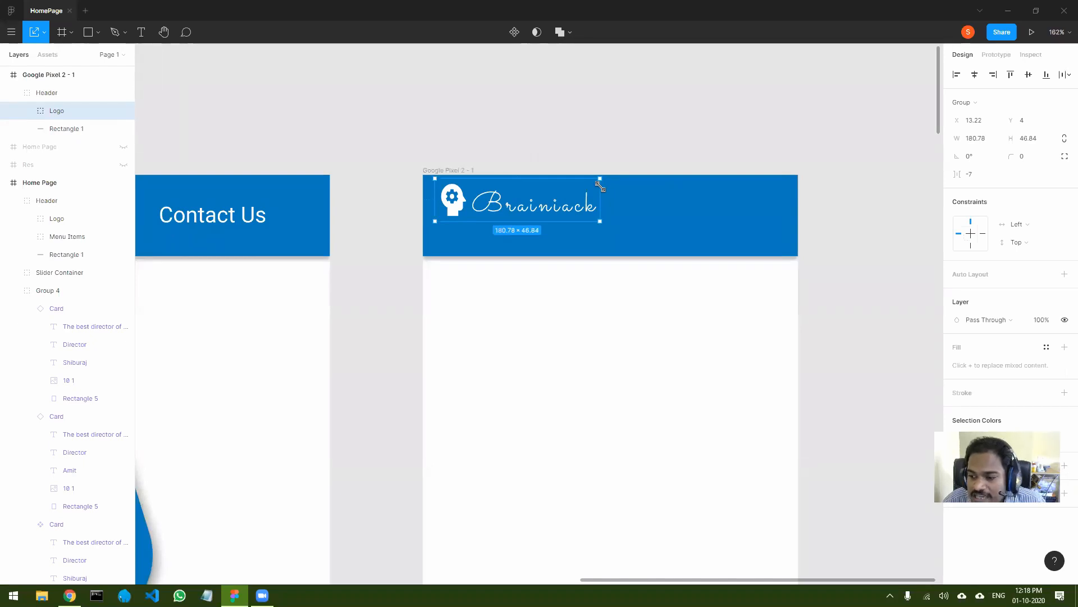
left_click_drag(601, 185, 570, 196)
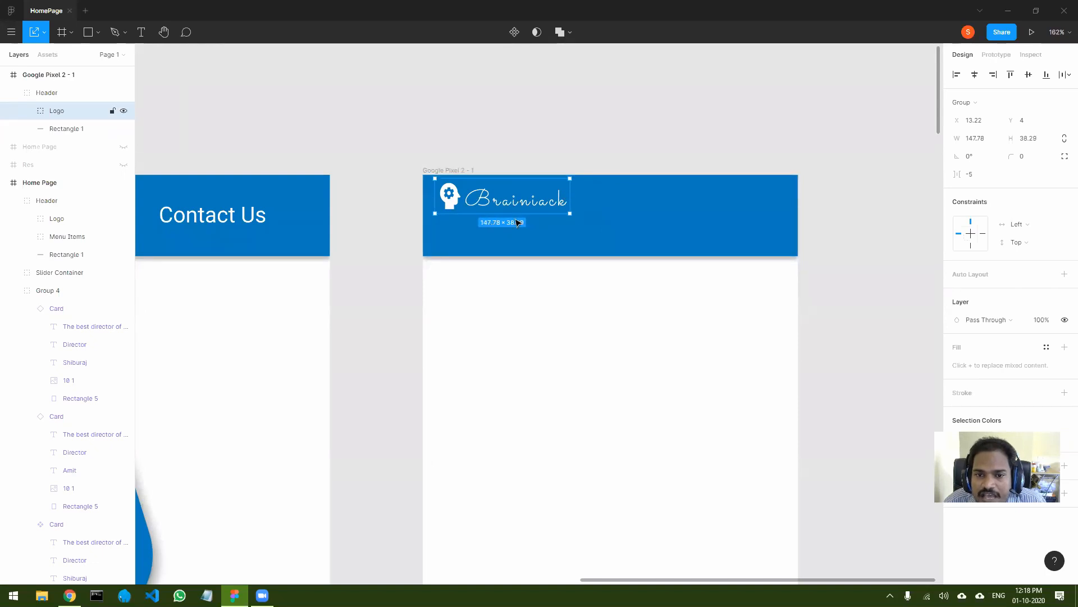
Set the horizontal constraint of the mobile header's background rectangle to Left only.
left_click(632, 247)
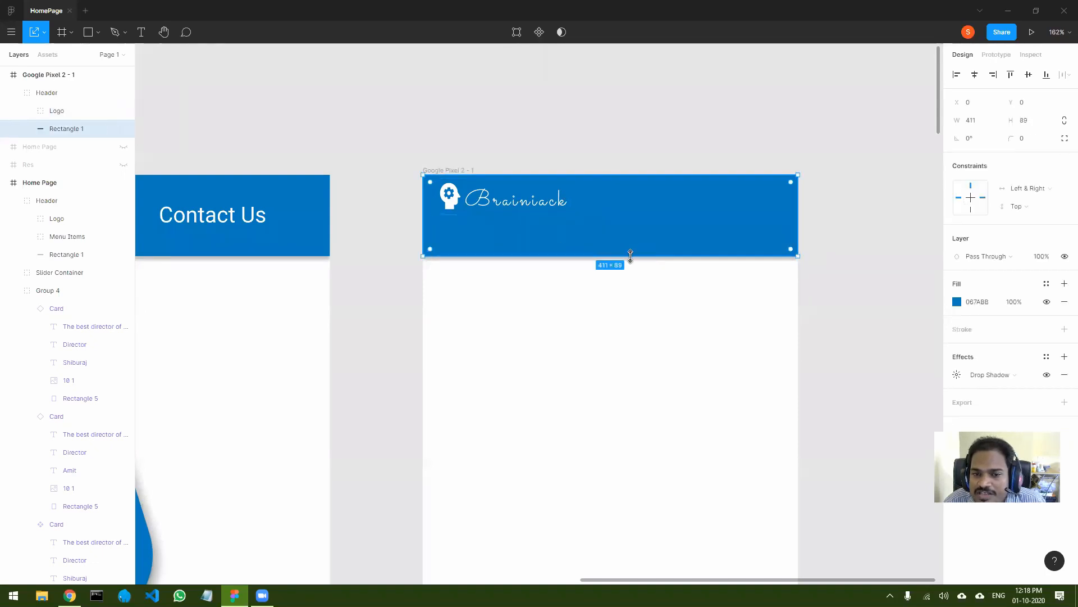
mouse_move(629, 253)
left_mouse_down()
mouse_move(629, 241)
mouse_move(629, 255)
left_mouse_up()
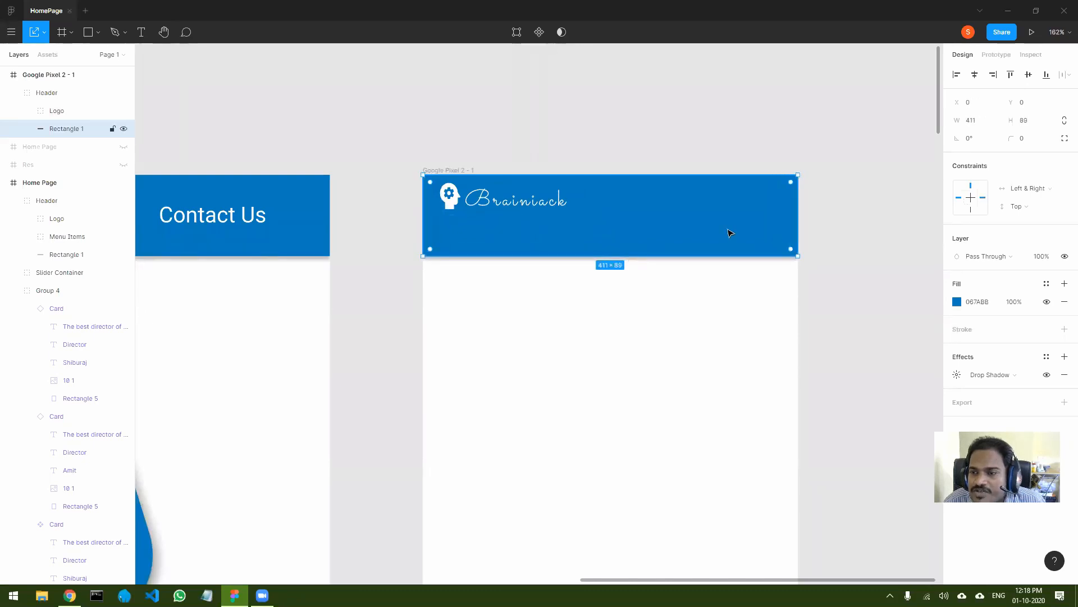
left_click(984, 198)
left_click(960, 198)
mouse_move(681, 254)
left_mouse_down()
mouse_move(683, 245)
mouse_move(695, 256)
left_mouse_up()
Reduce the height of the mobile header's background rectangle to 49 with the Move tool.
left_click(44, 34)
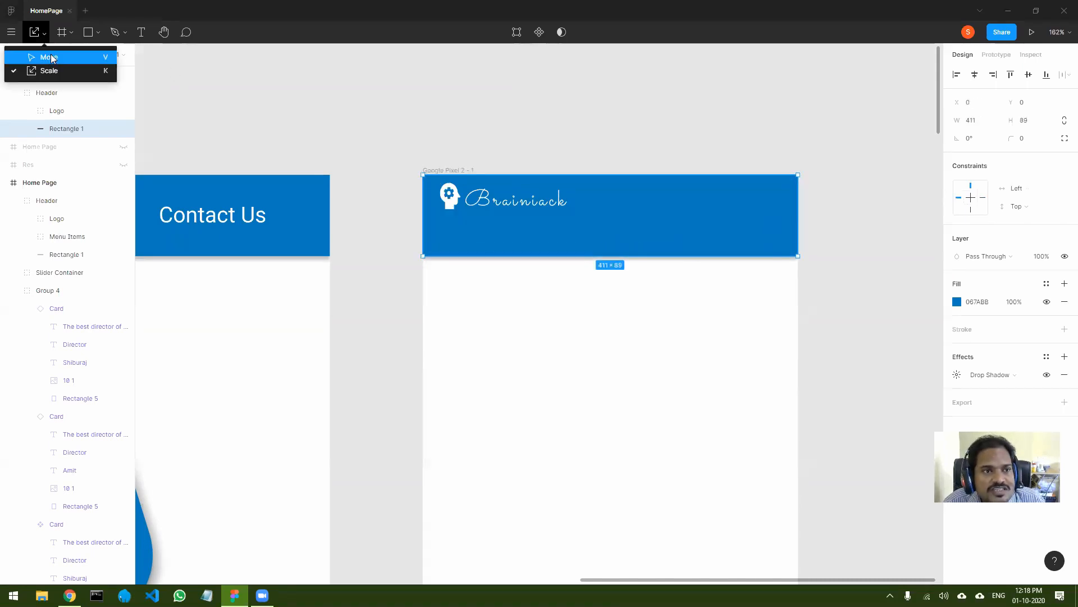
left_click(49, 57)
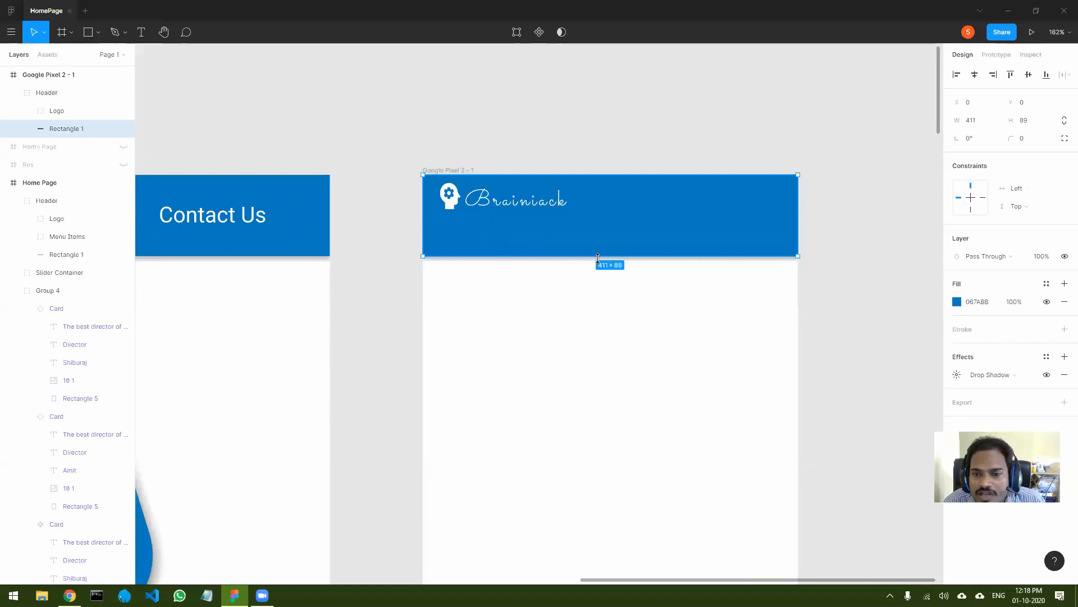
left_click_drag(599, 255, 596, 219)
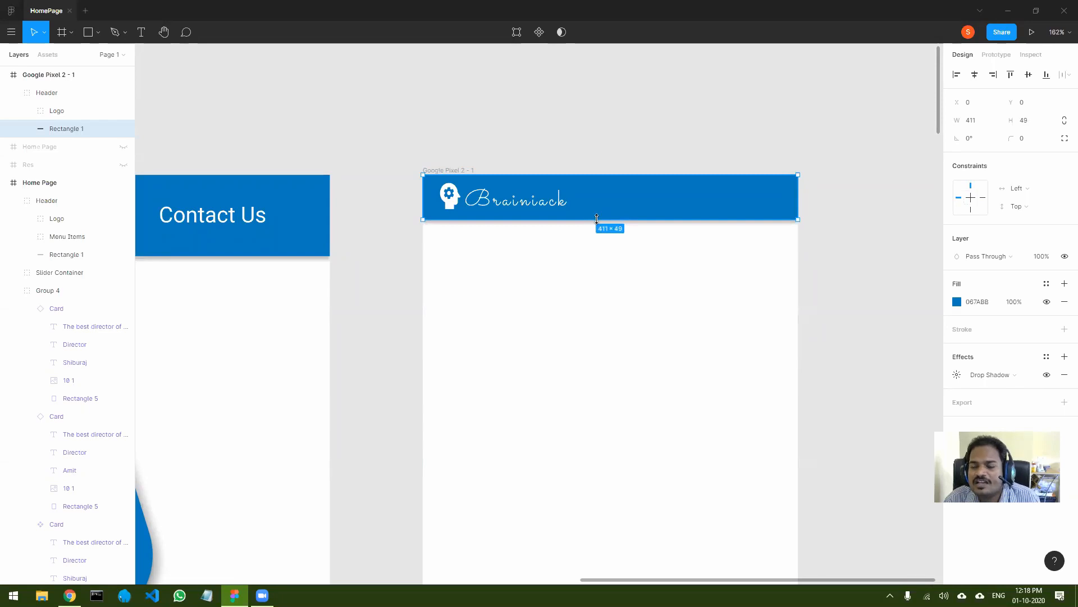
left_click(867, 258)
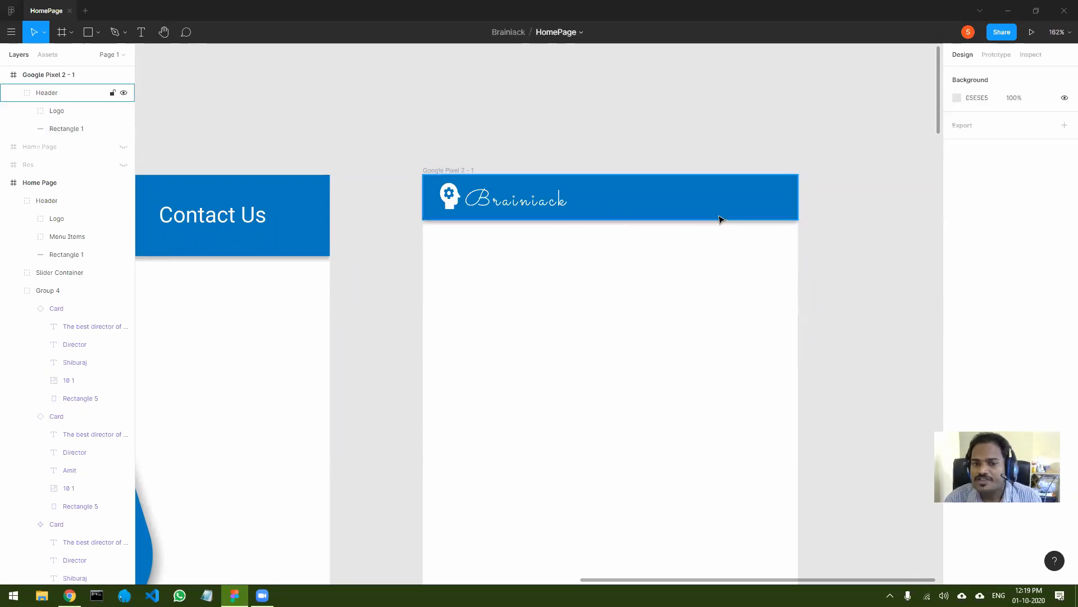
scroll(455, 279, "down", 5)
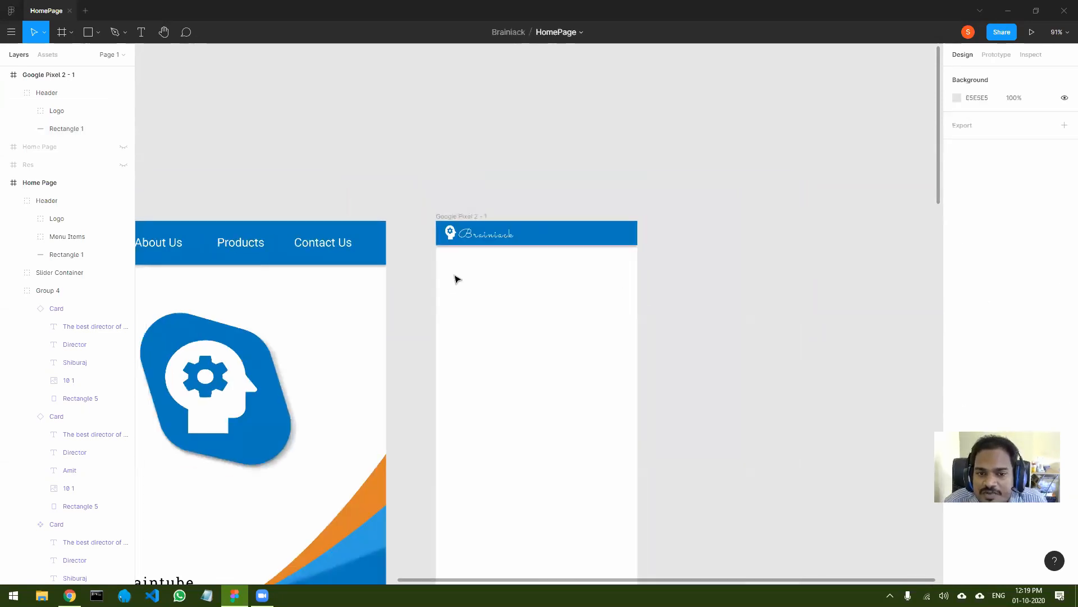
scroll(455, 279, "down", 5)
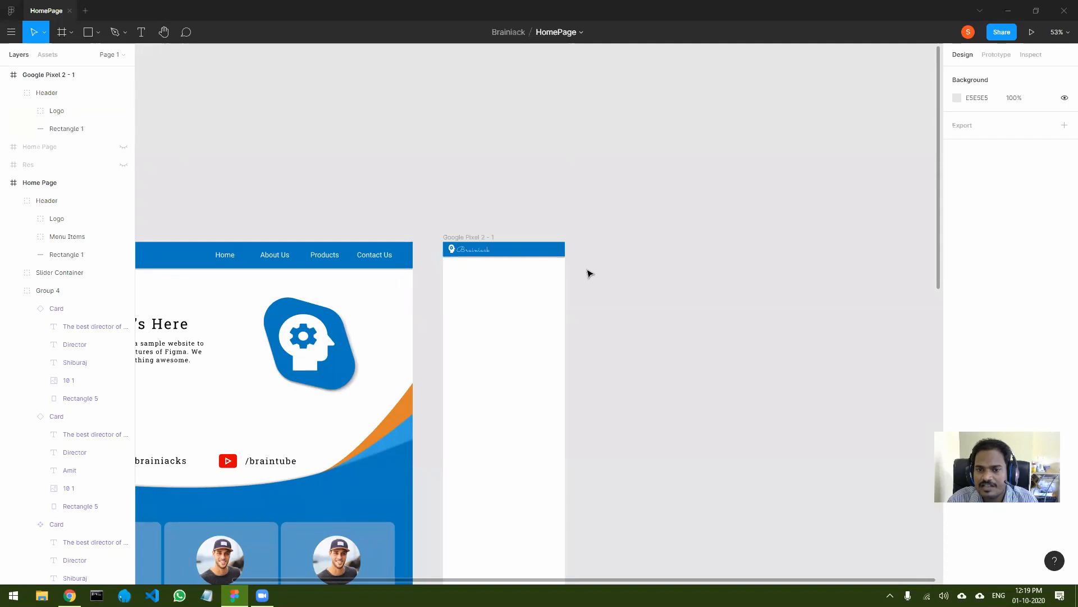
scroll(443, 247, "up", 2)
scroll(467, 247, "up", 4)
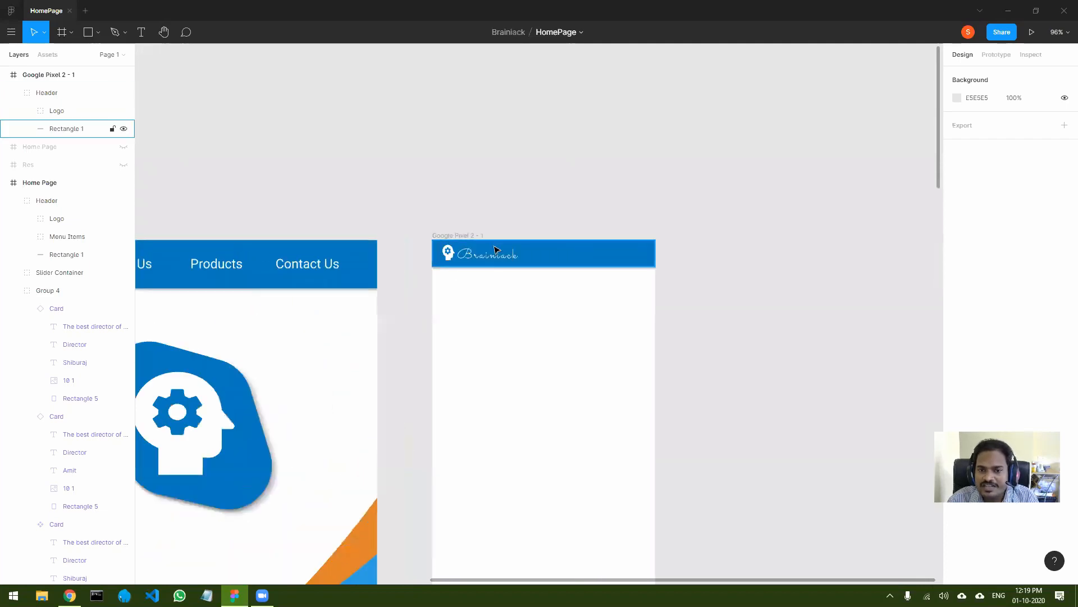
left_click(638, 268)
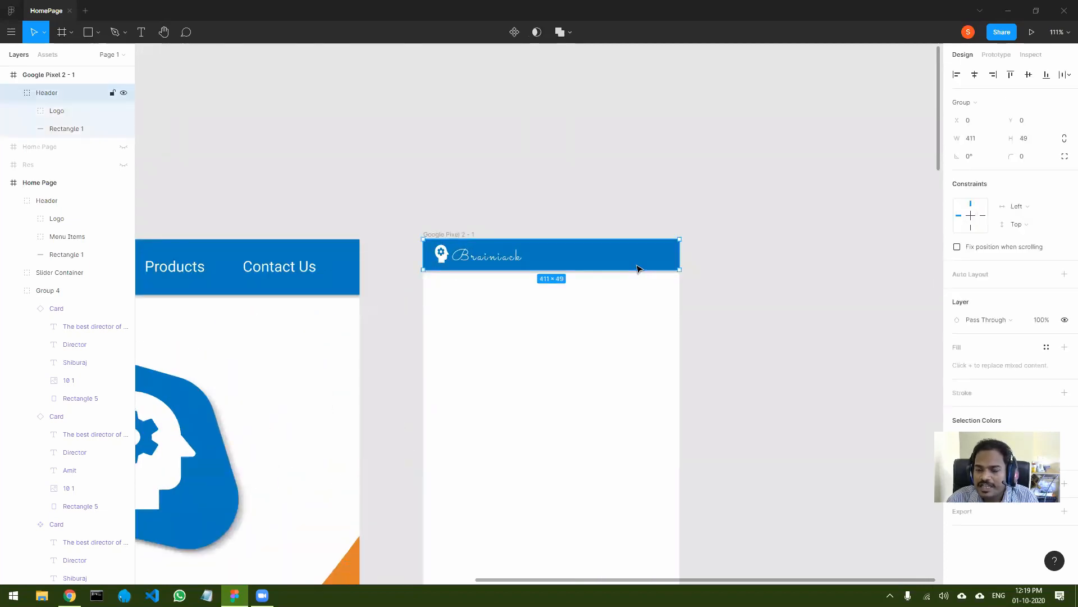
left_click(786, 283)
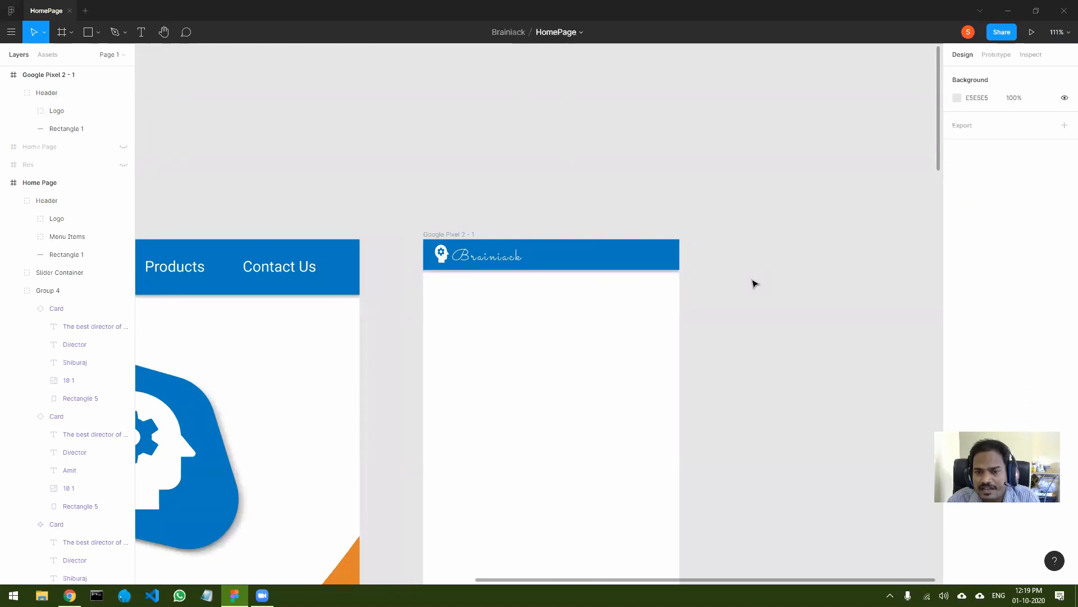
Switch to Chrome, search the web for "material icons" in a new tab, and open the Material Design Icons page.
left_click(635, 257)
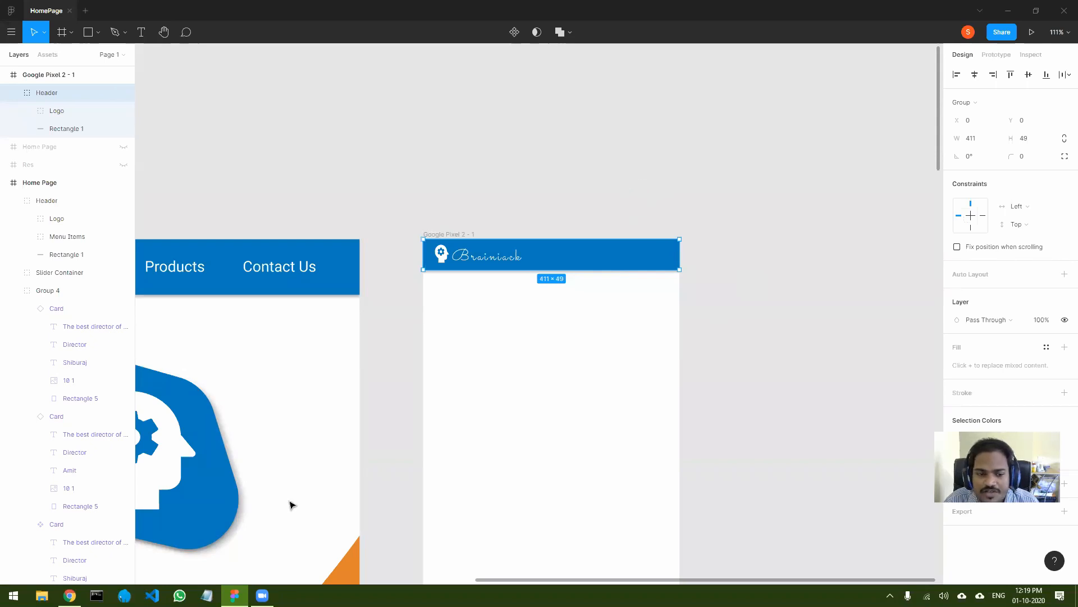
left_click(69, 595)
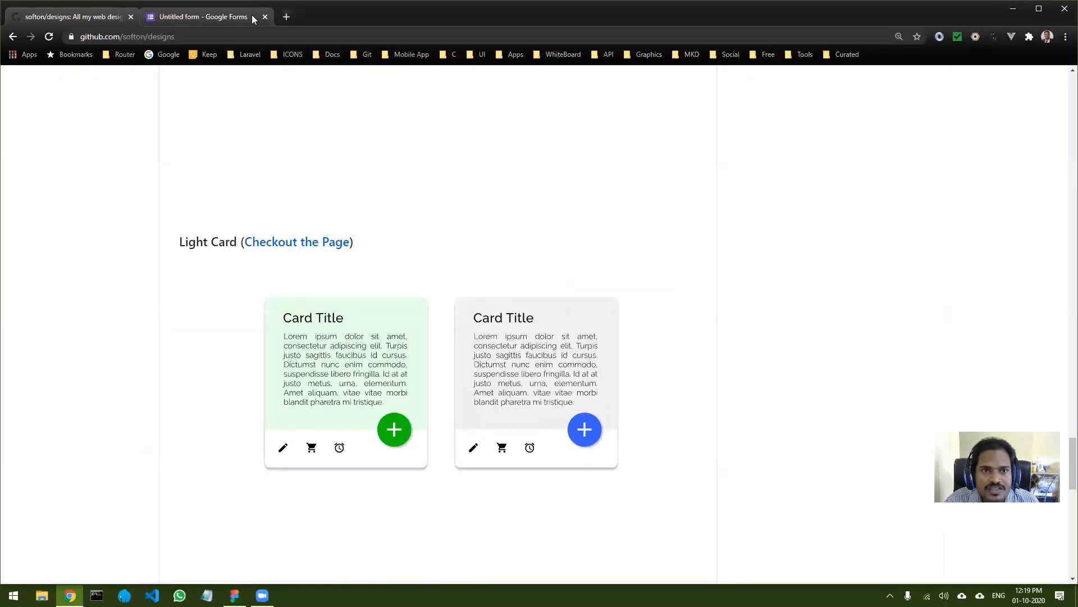
key("ctrl+t")
type("material ")
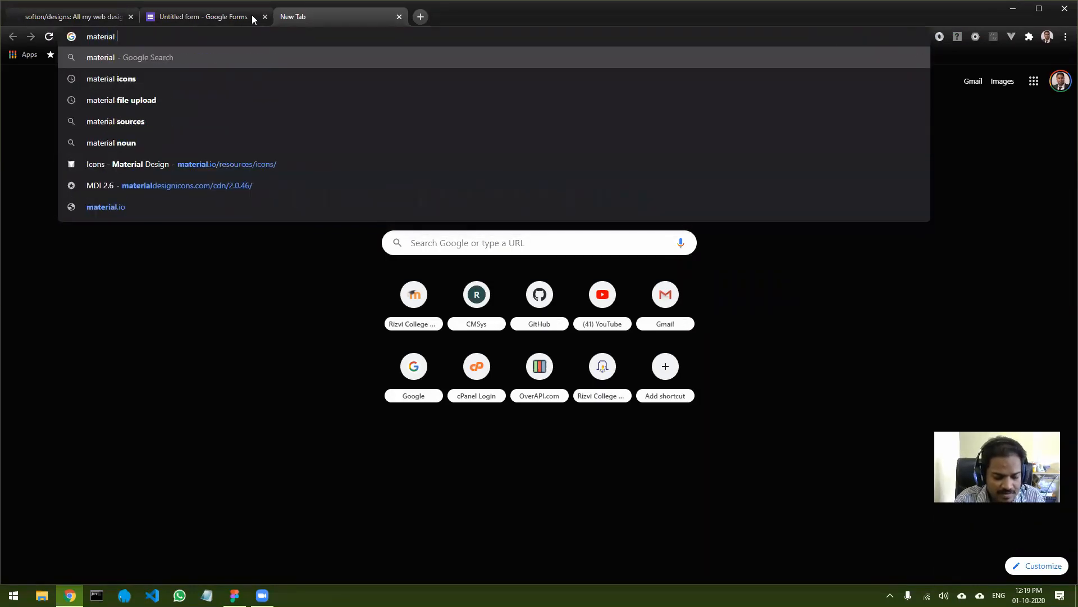
type("icons")
key("Return")
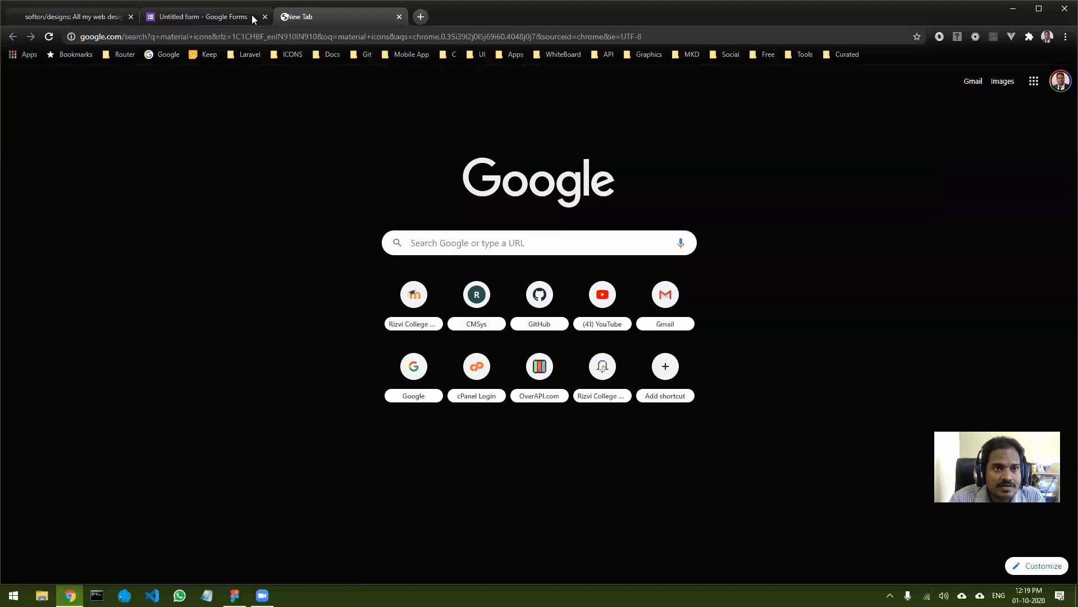
left_click(269, 212)
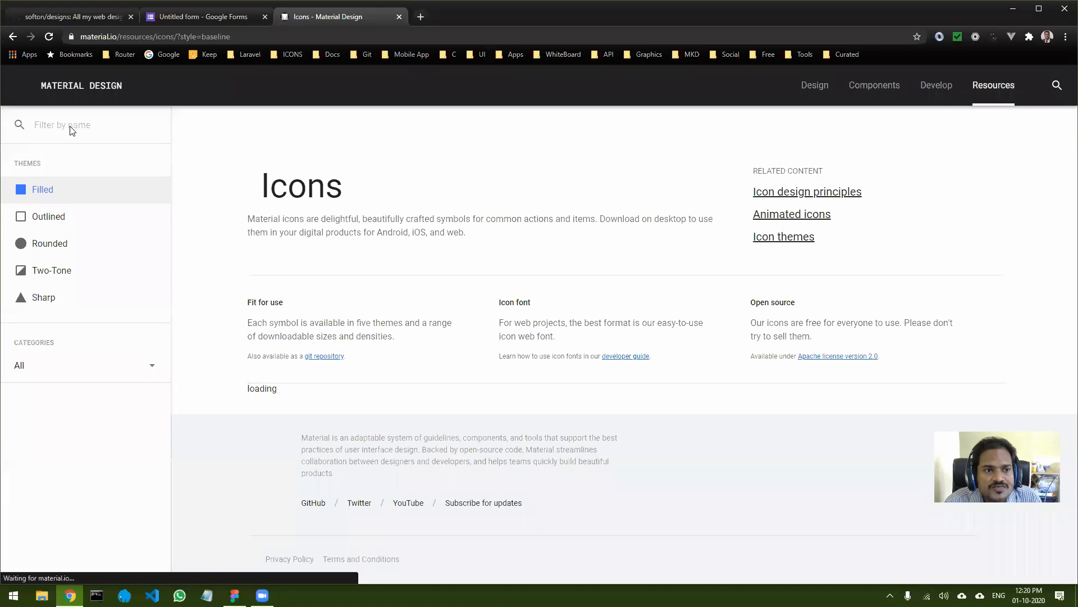
Filter the icon library by "menu" and select the menu icon in the Navigation category.
left_click(78, 124)
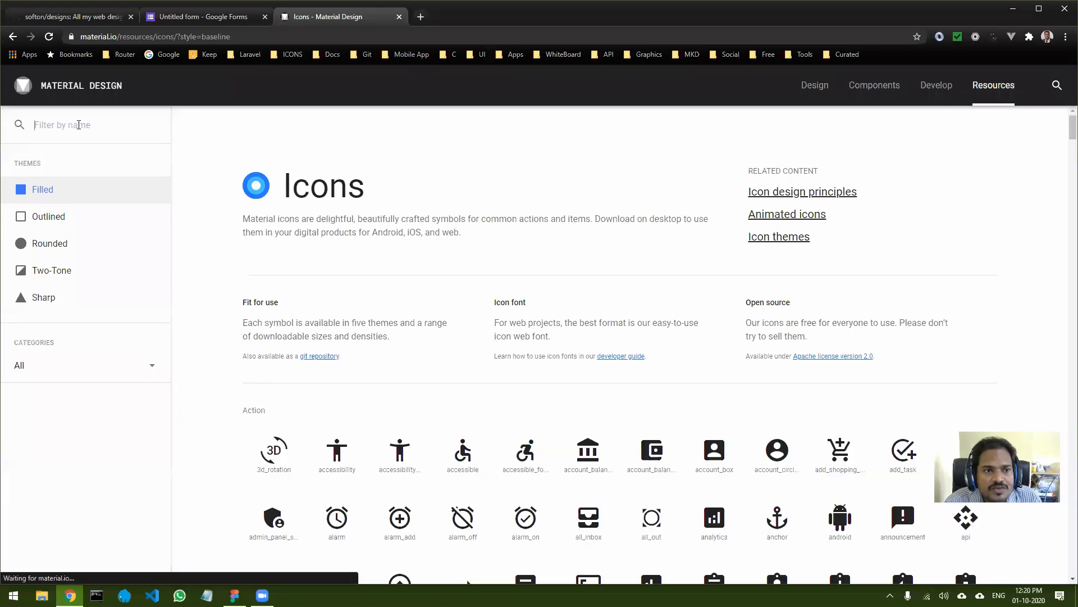
type("menu")
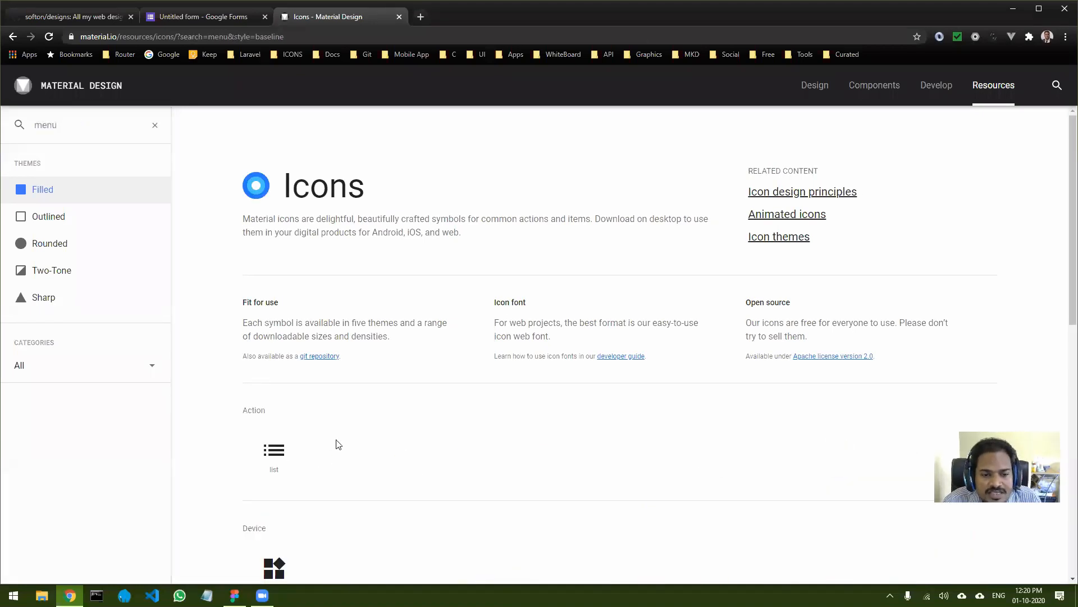
scroll(335, 441, "down", 6)
scroll(325, 421, "down", 4)
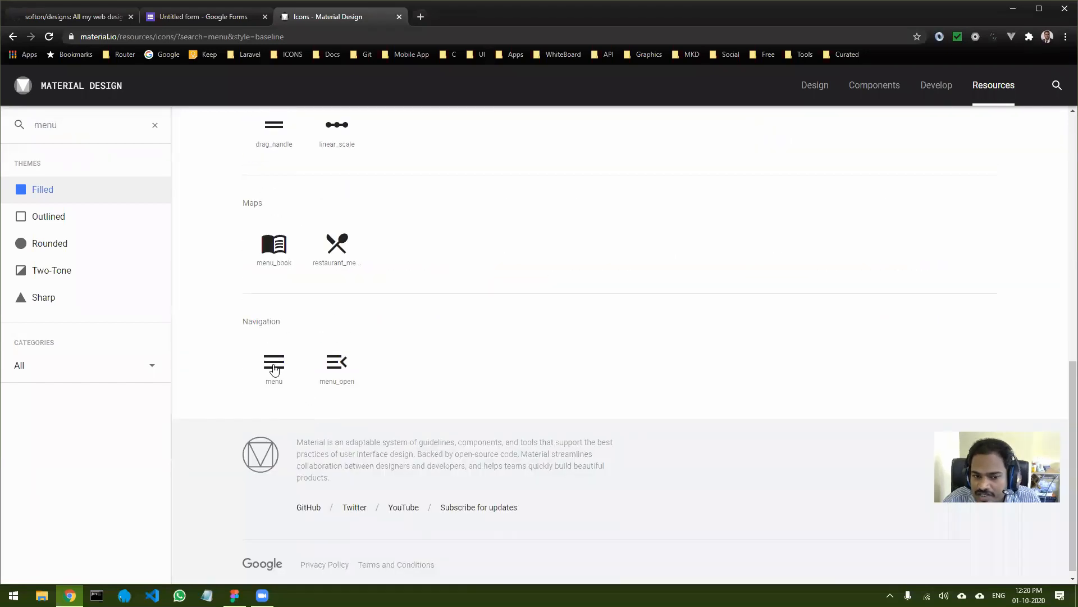
left_click(281, 368)
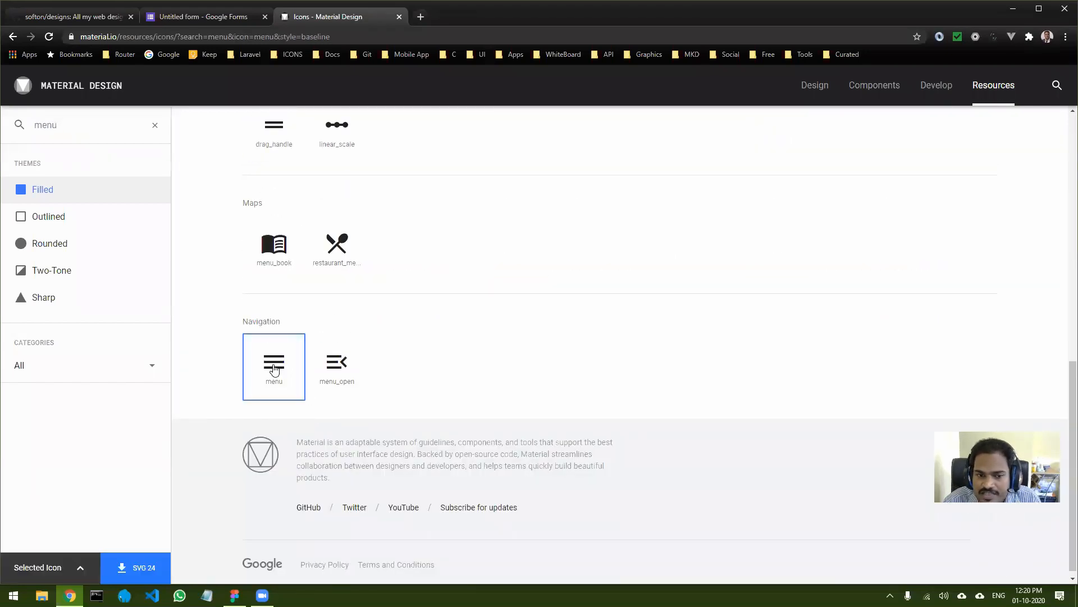
Download the selected icon as a 24 px SVG, saving it as menu-24px.svg on the Desktop.
left_click(139, 572)
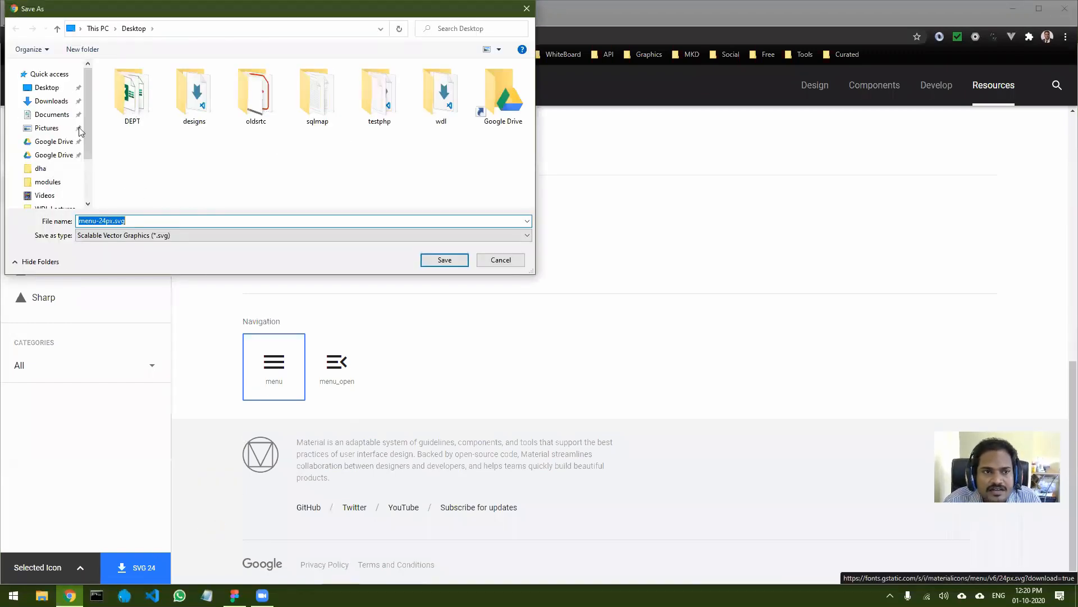
left_click(47, 88)
left_click(445, 260)
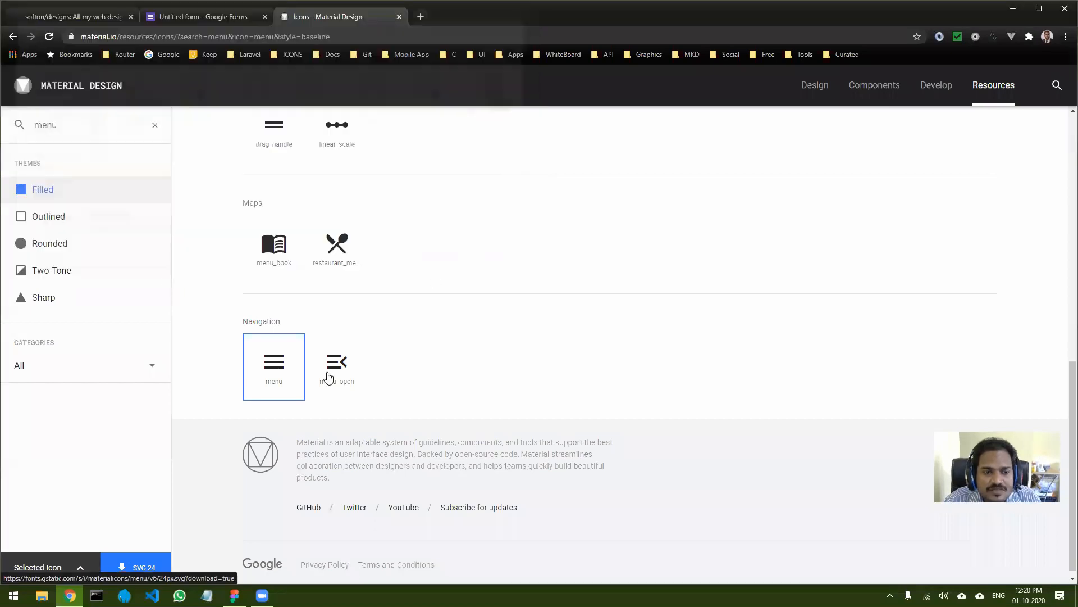
Place the downloaded menu icon file in Figma's mobile header, near its right end at about X 367, Y 12.
left_click_drag(37, 570, 651, 256)
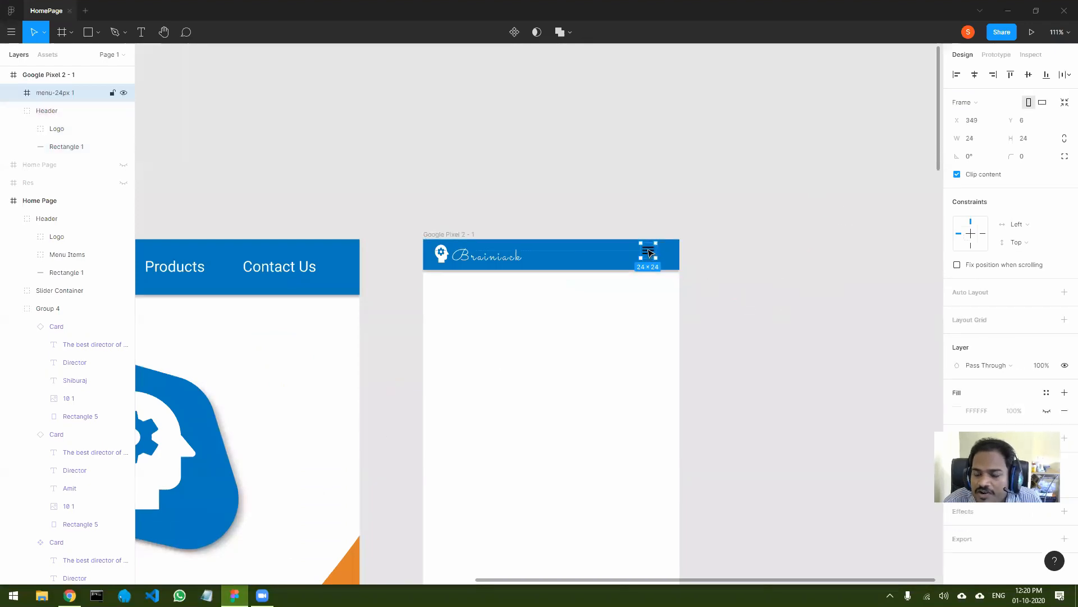
scroll(649, 253, "up", 5)
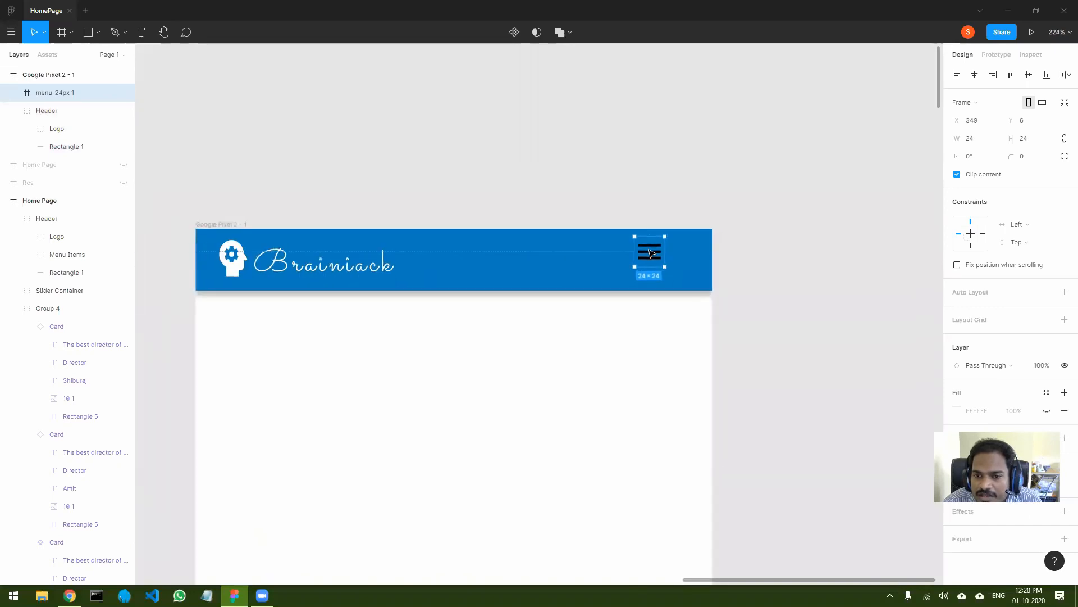
left_click_drag(651, 254, 677, 263)
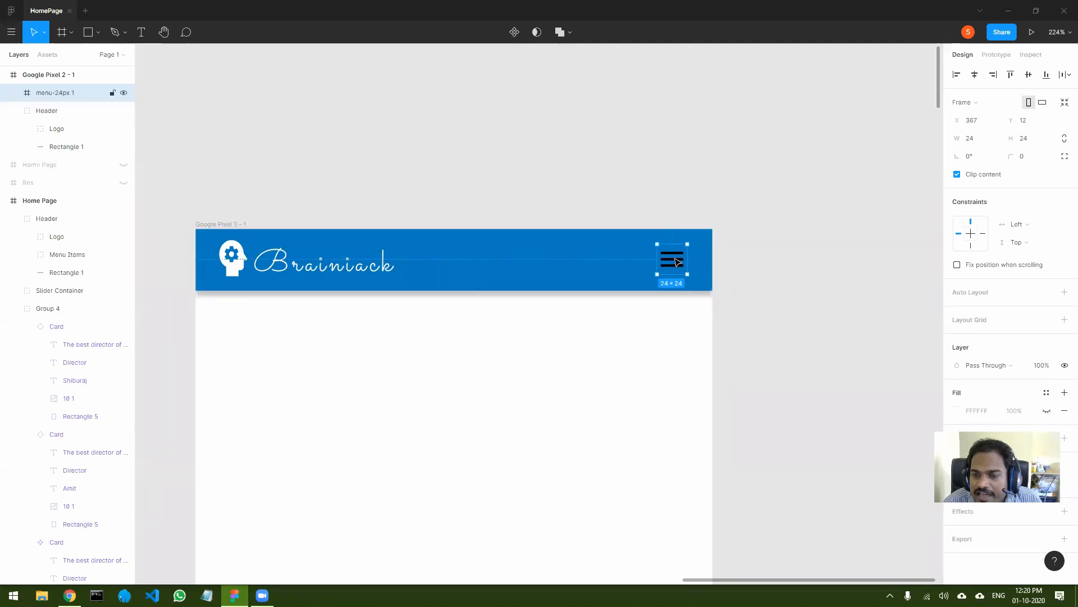
Set the fill of the menu icon's bars to white, FFFFFF.
double_click(676, 262)
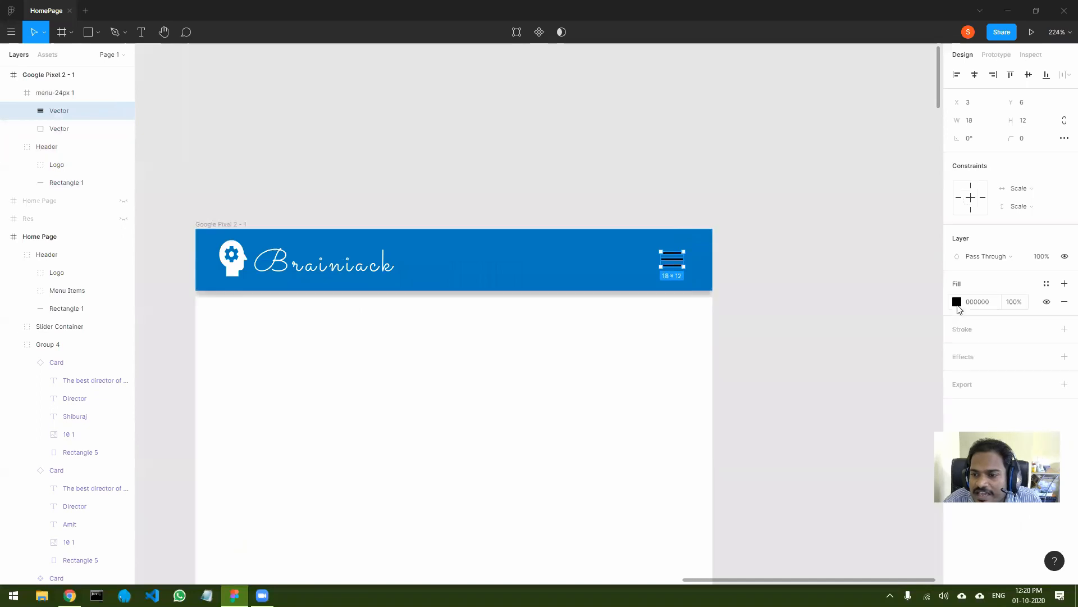
left_click(957, 302)
type("ffffff")
key("Return")
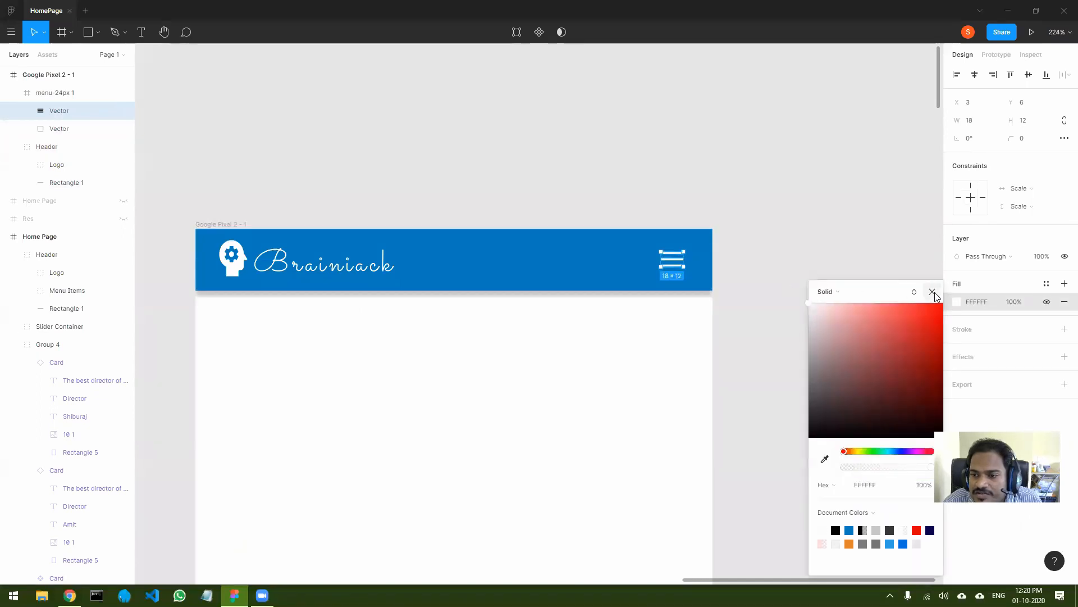
left_click(933, 292)
left_click(727, 294)
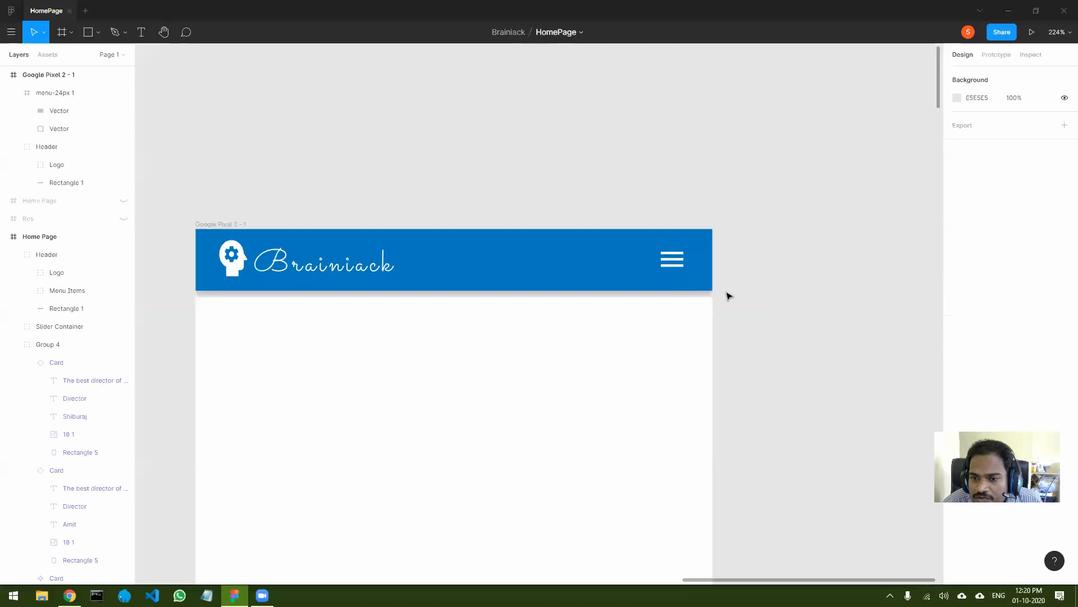
Enlarge the menu icon to 30 × 30 and recentre it vertically in the mobile header.
left_click(666, 261)
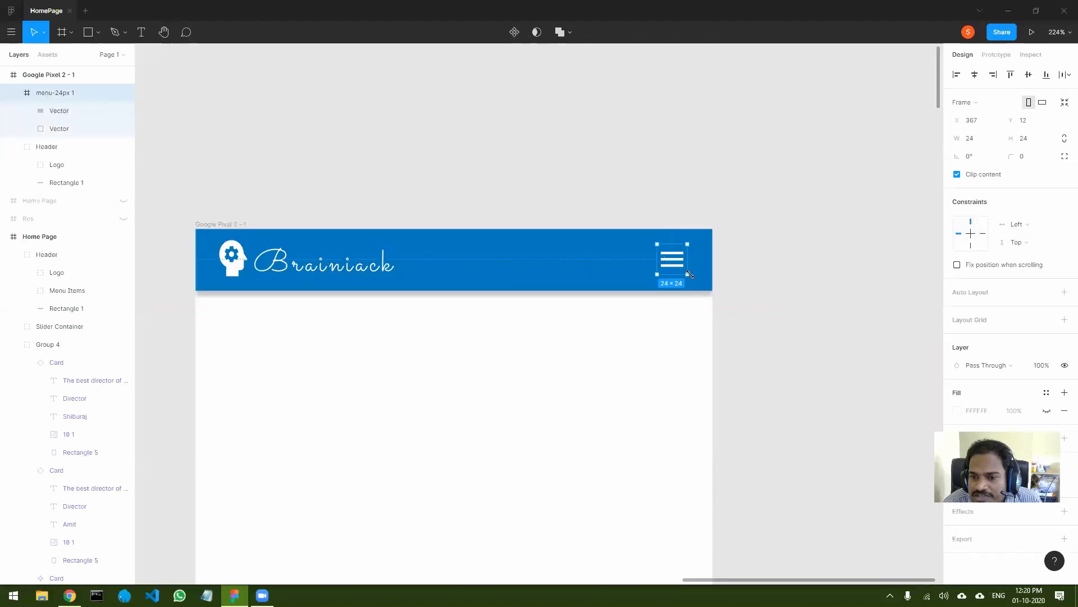
left_click_drag(689, 277, 693, 280)
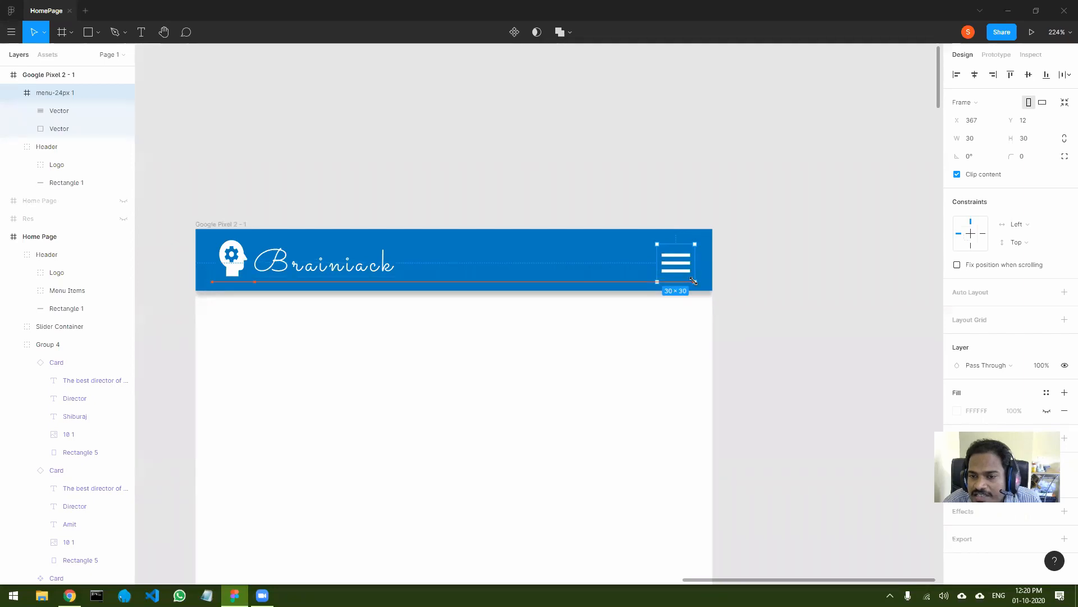
left_click_drag(678, 265, 677, 263)
left_click(764, 258)
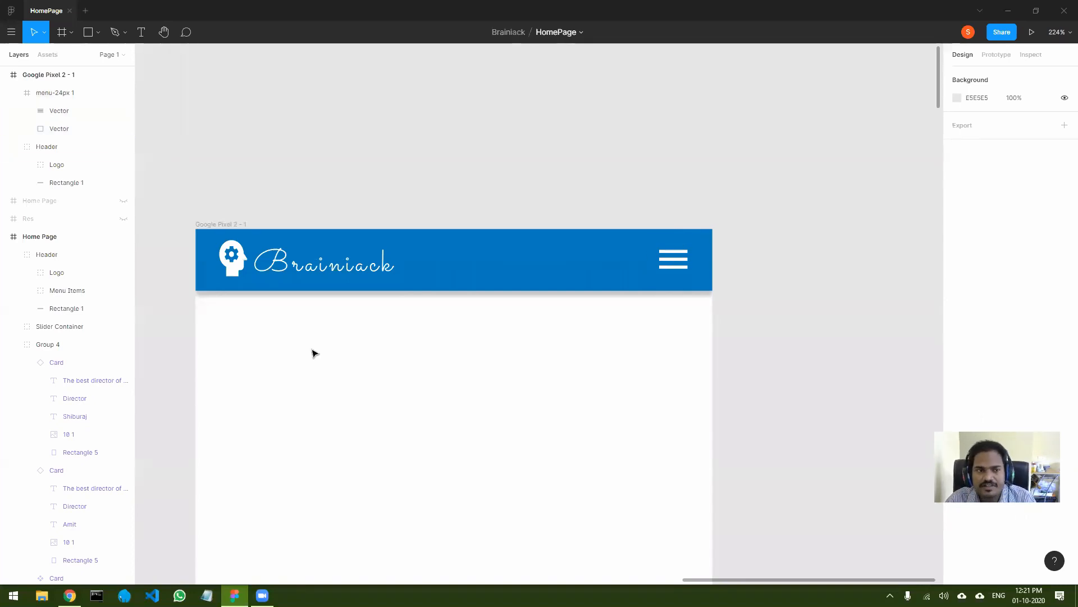
Copy the Slider Text group from the Home Page and place the copy in the Google Pixel 2 frame below the header.
left_click_drag(249, 332, 435, 241)
scroll(456, 241, "down", 5)
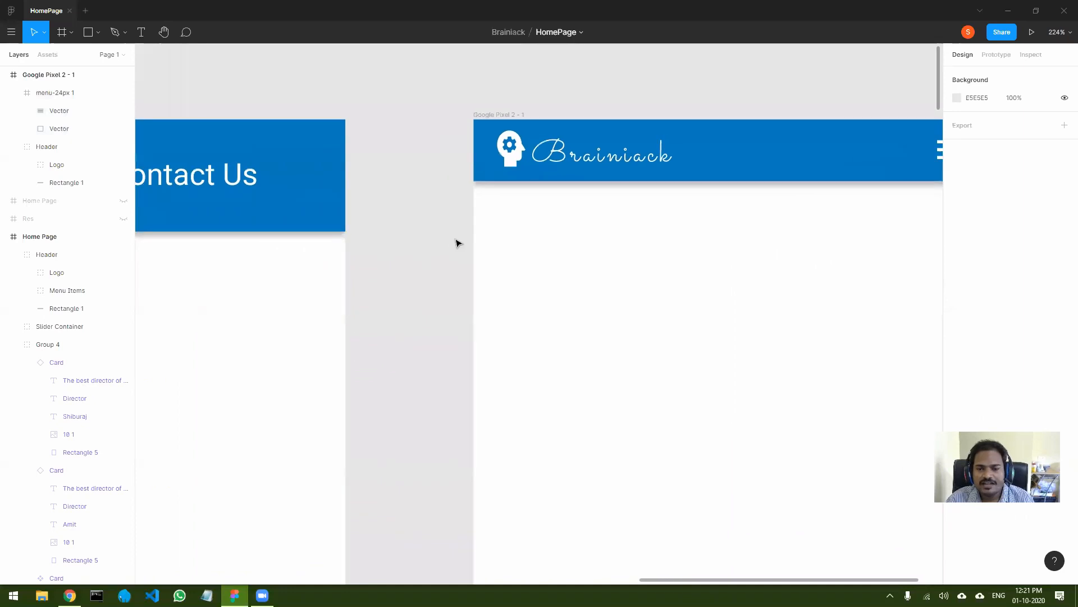
left_click_drag(443, 255, 691, 163)
left_click(527, 240)
left_click(526, 240)
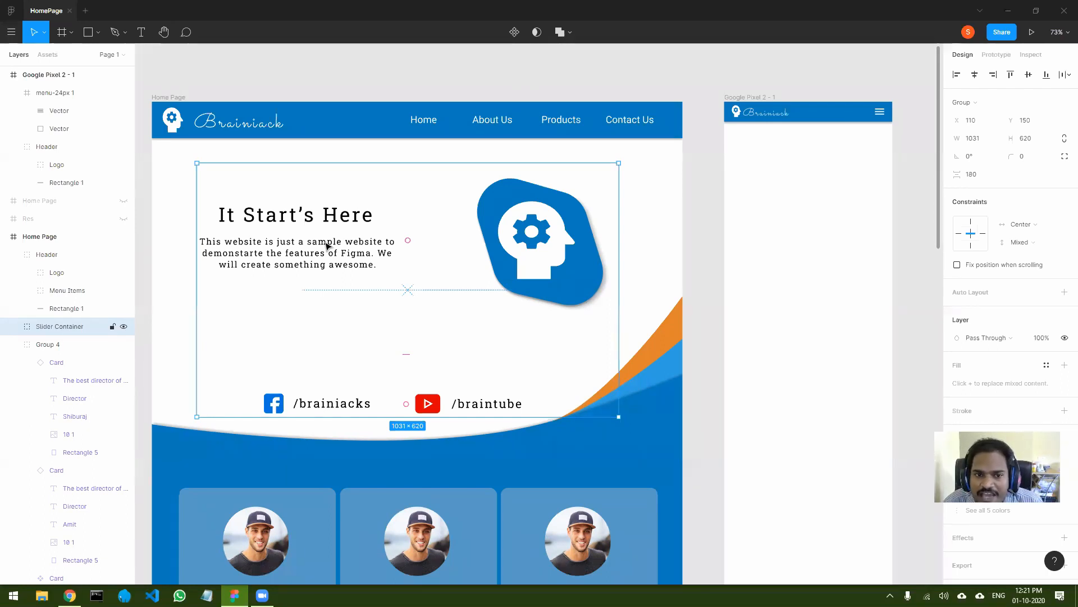
double_click(297, 251)
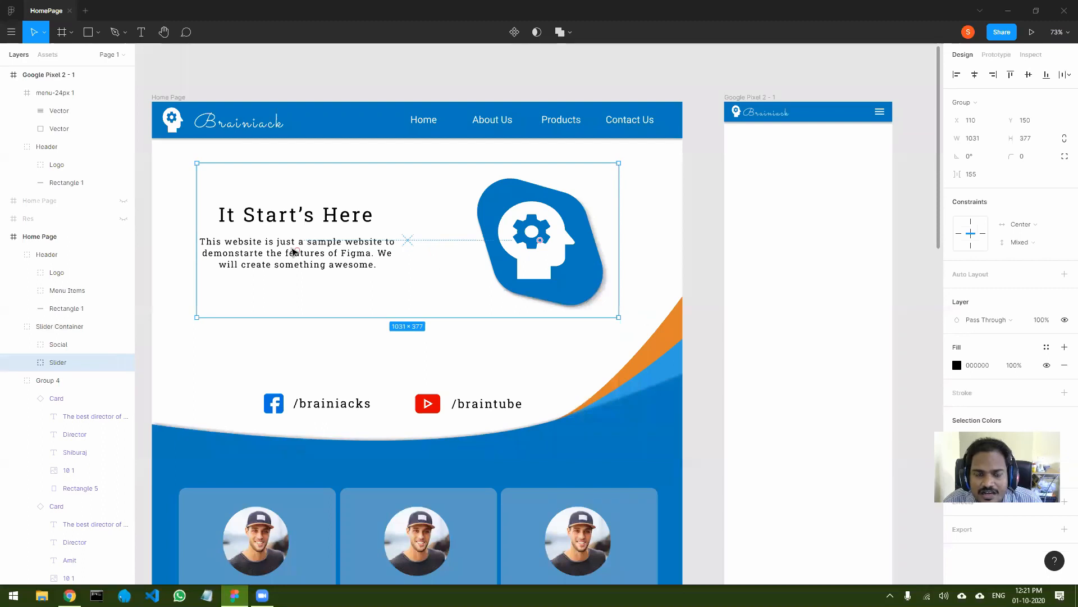
double_click(294, 251)
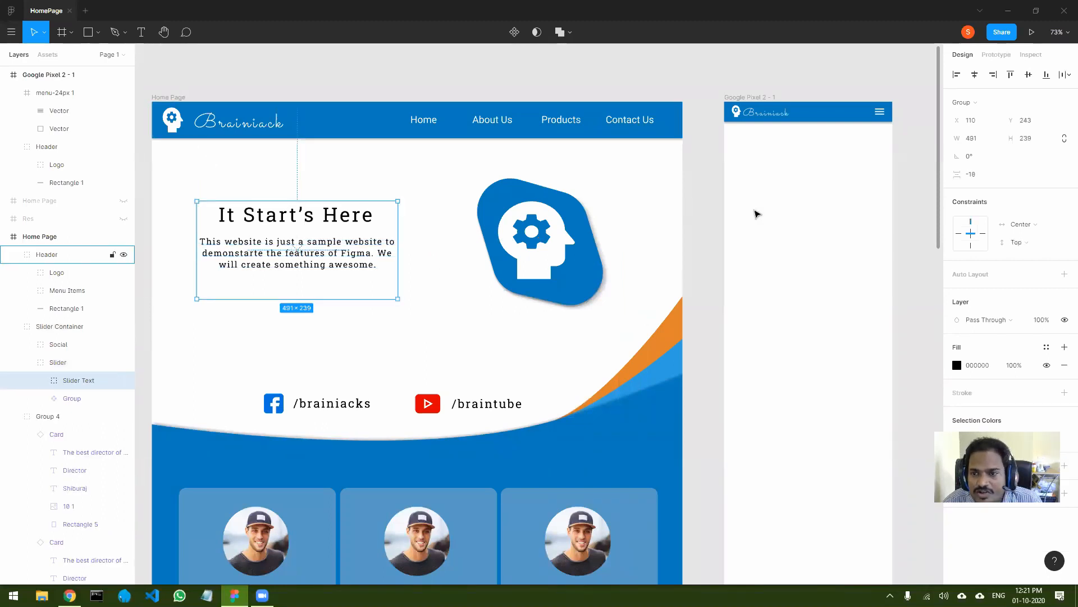
left_click(792, 180)
key("ctrl+v")
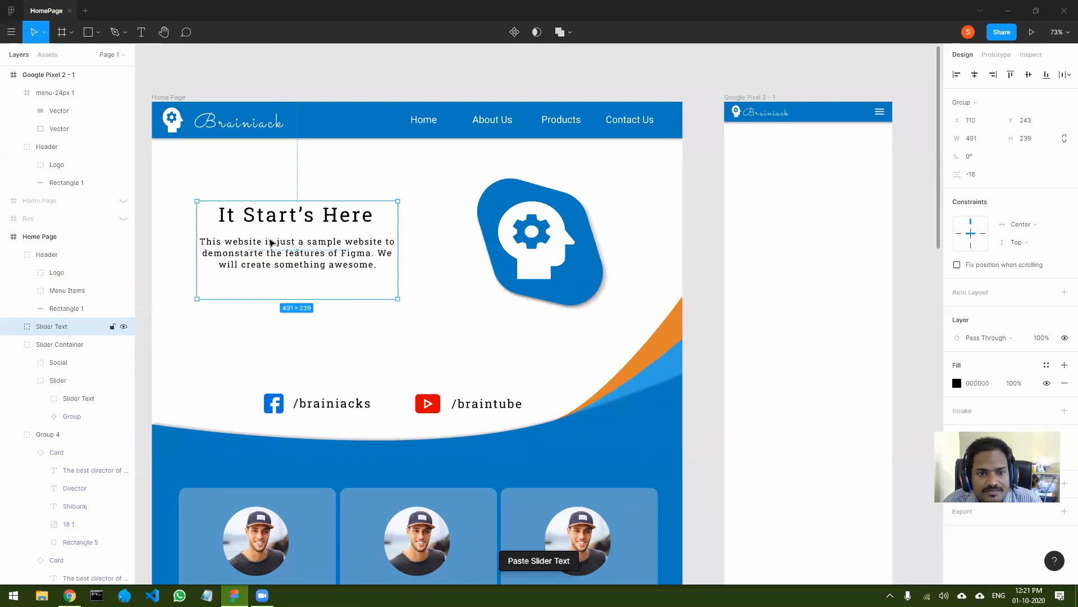
left_click_drag(334, 247, 848, 203)
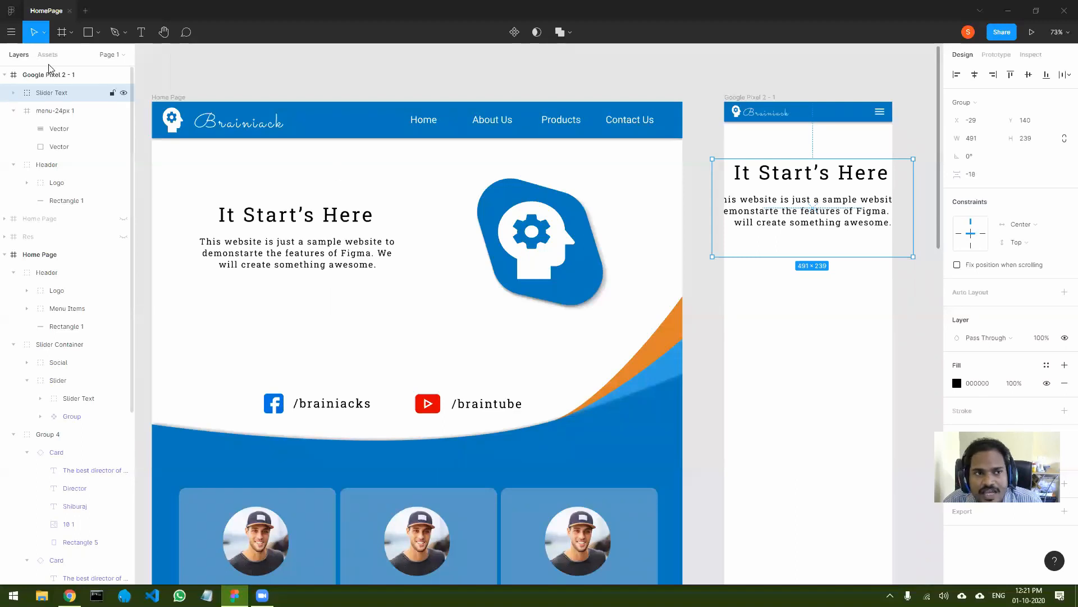
Shrink the mobile Slider Text group proportionally to about 363 × 177 with the Scale tool and centre it within the frame's width.
left_click(45, 32)
left_click(49, 71)
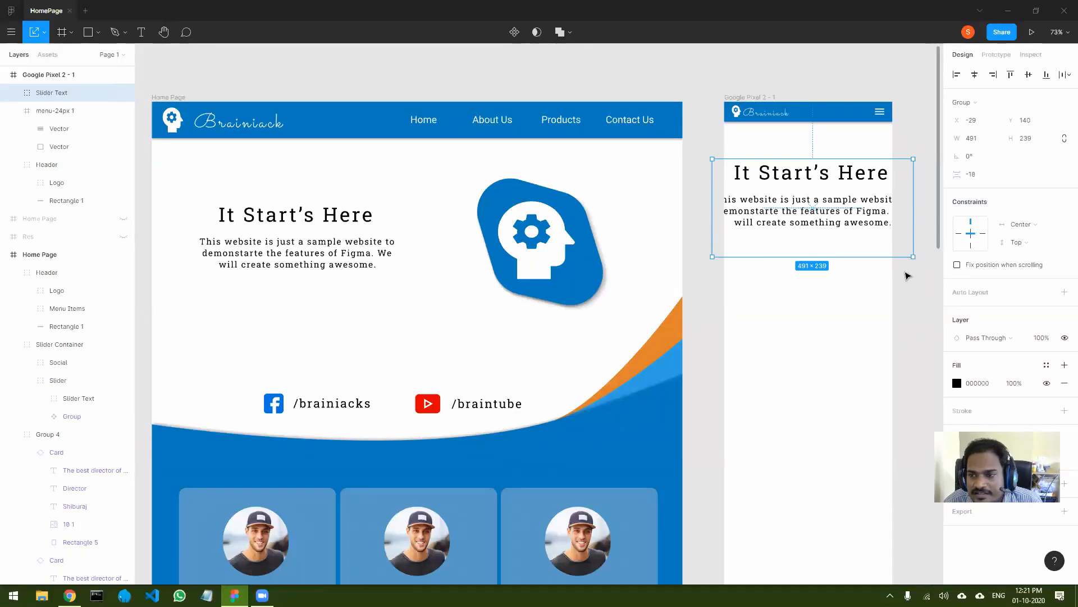
left_click_drag(881, 237, 862, 194)
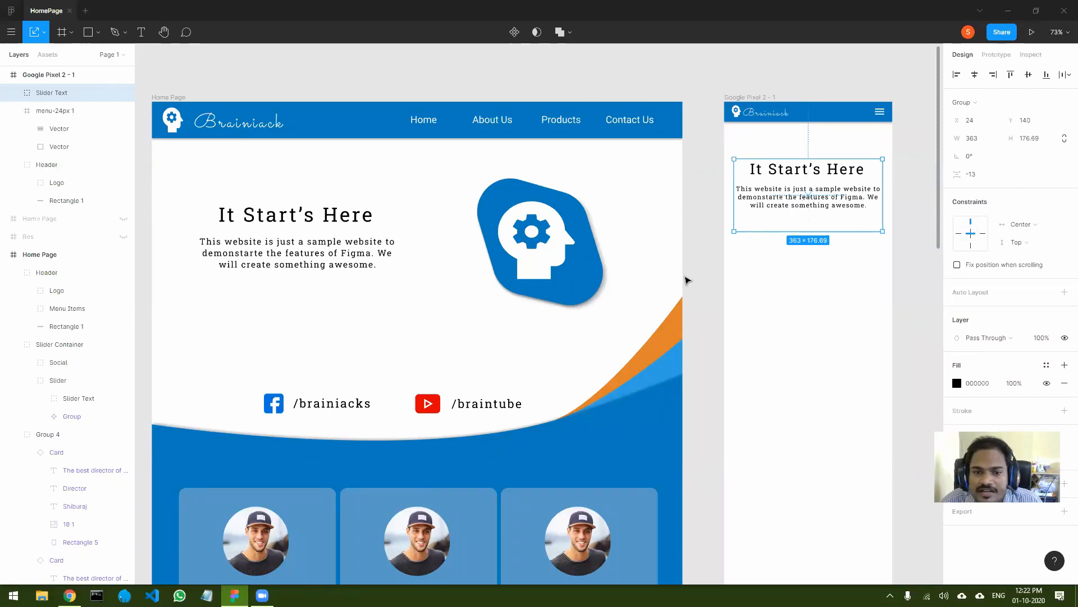
Duplicate the Home Page's Social group into the mobile frame below the slider text and scale it down to fit the frame's width.
double_click(480, 412)
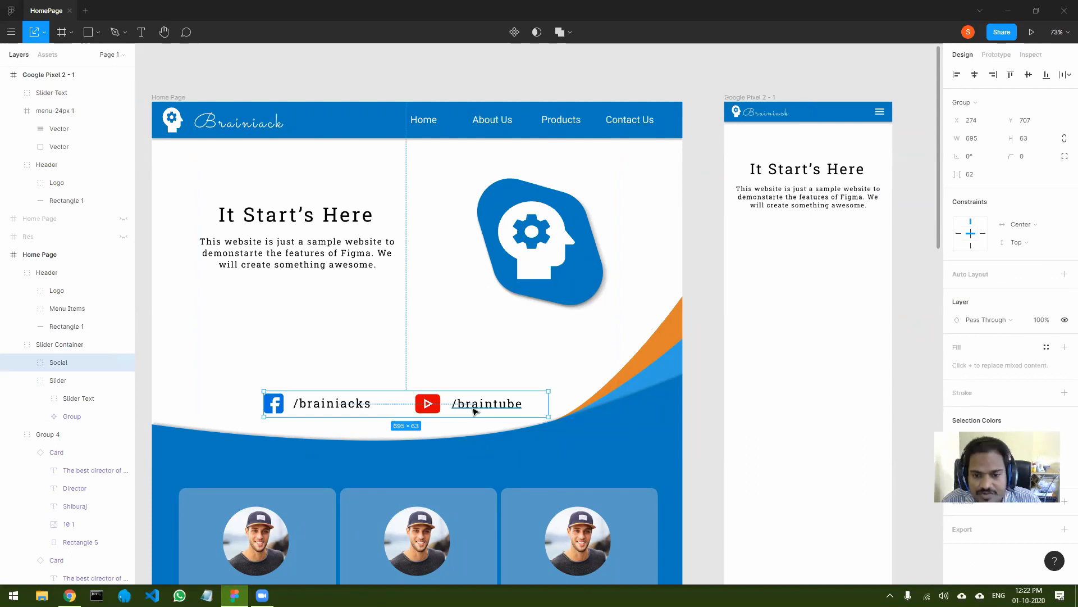
key("ctrl+d")
left_click_drag(516, 392, 879, 247)
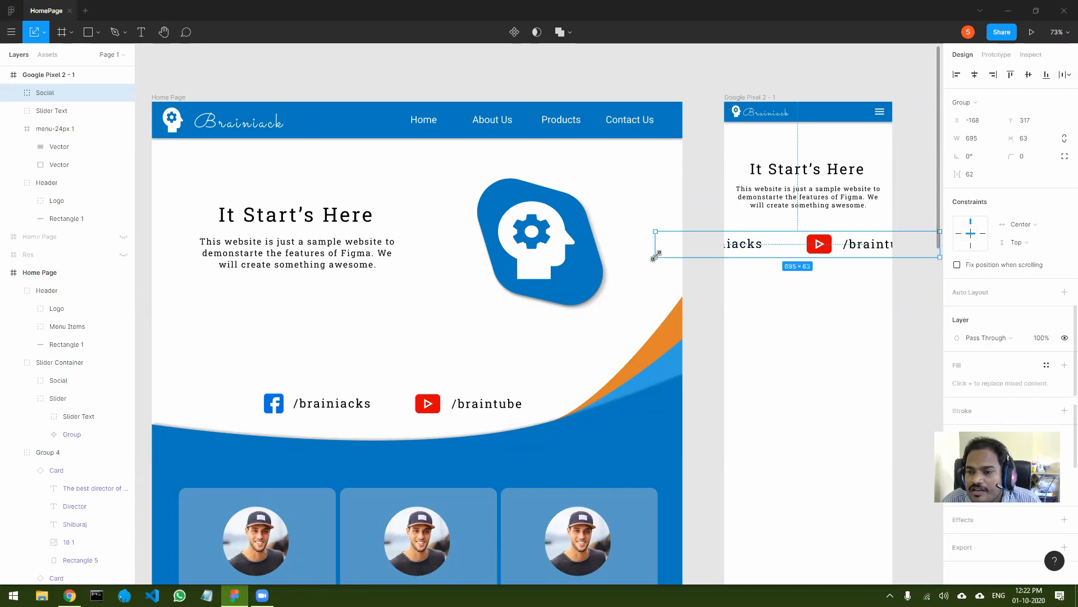
left_click_drag(656, 255, 774, 233)
left_click(908, 264)
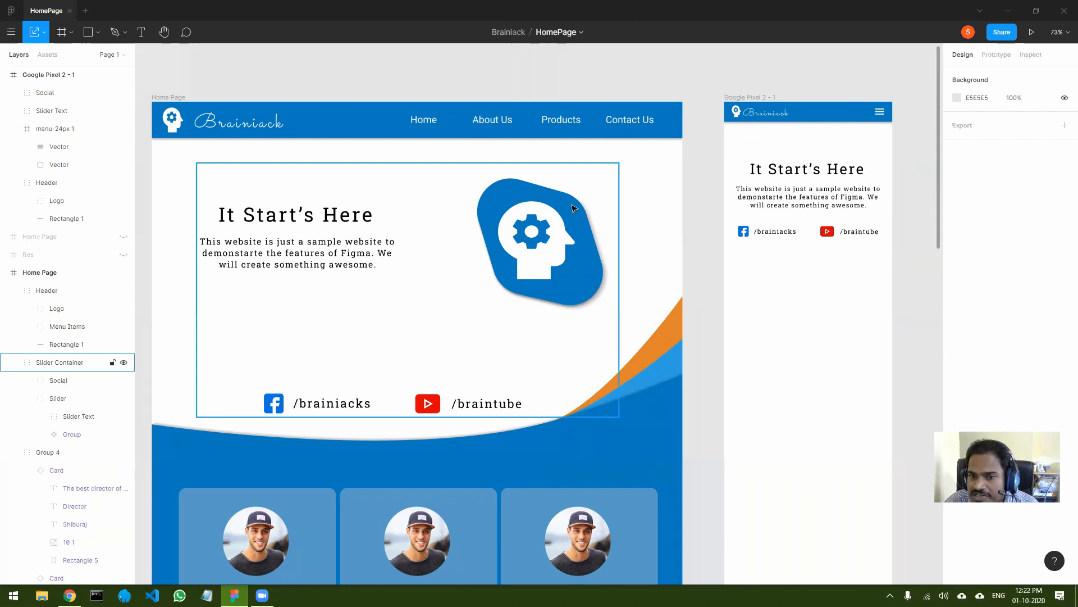
Duplicate the Home Page's Background group with the blue wave and place the copy in the Google Pixel 2 frame below the social links.
double_click(555, 220)
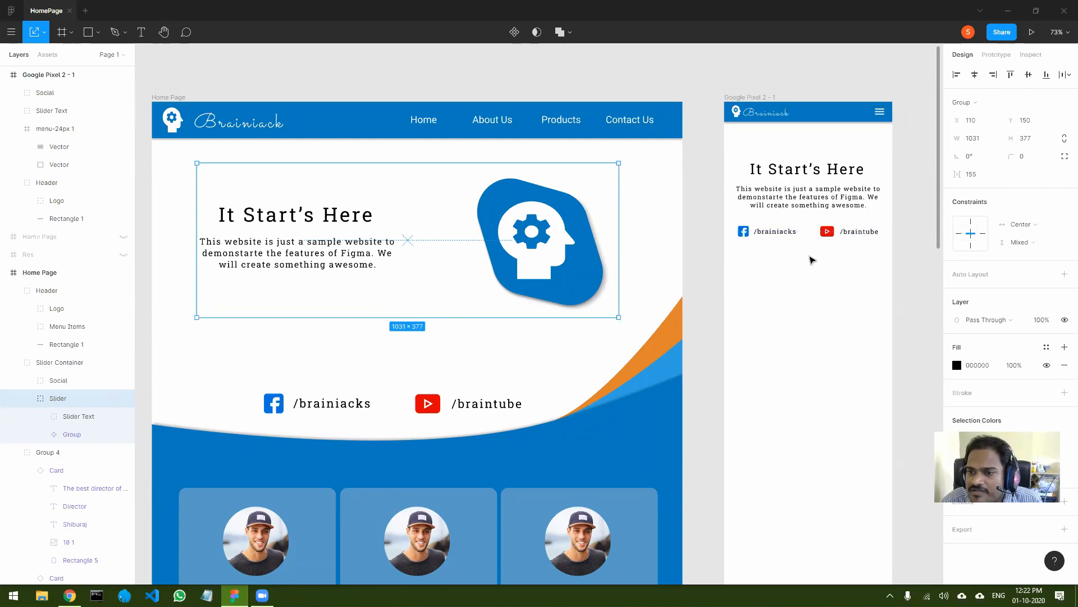
left_click(709, 300)
scroll(554, 328, "down", 3)
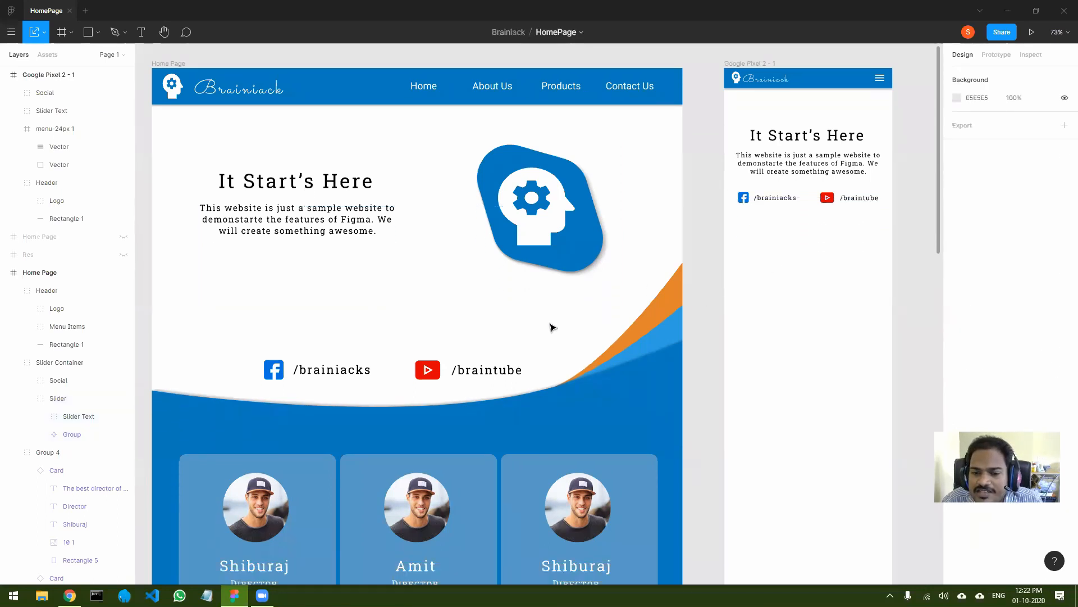
scroll(553, 328, "down", 1)
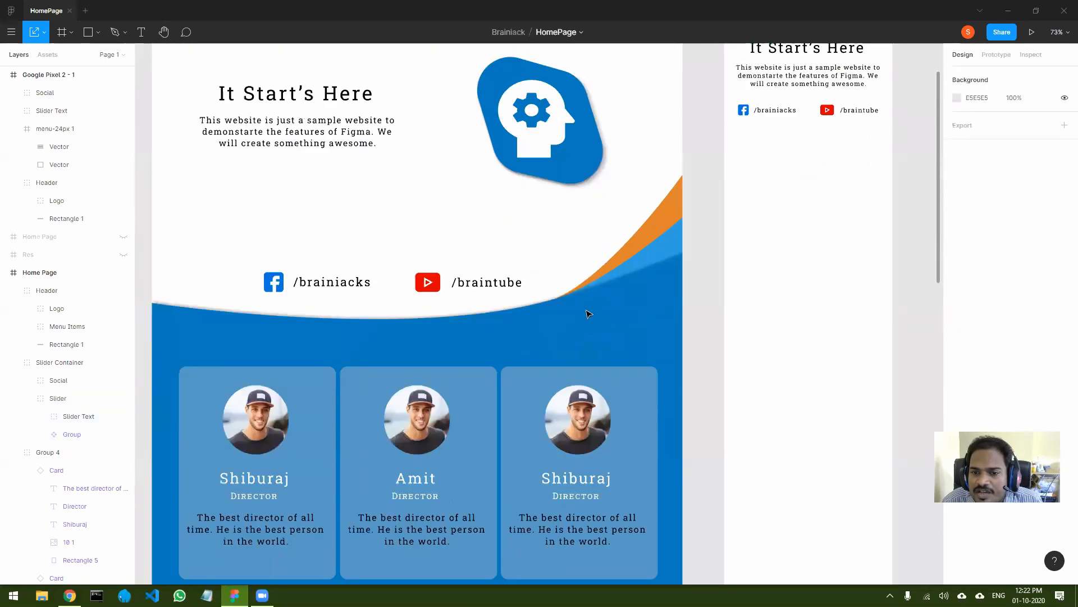
left_click(641, 321)
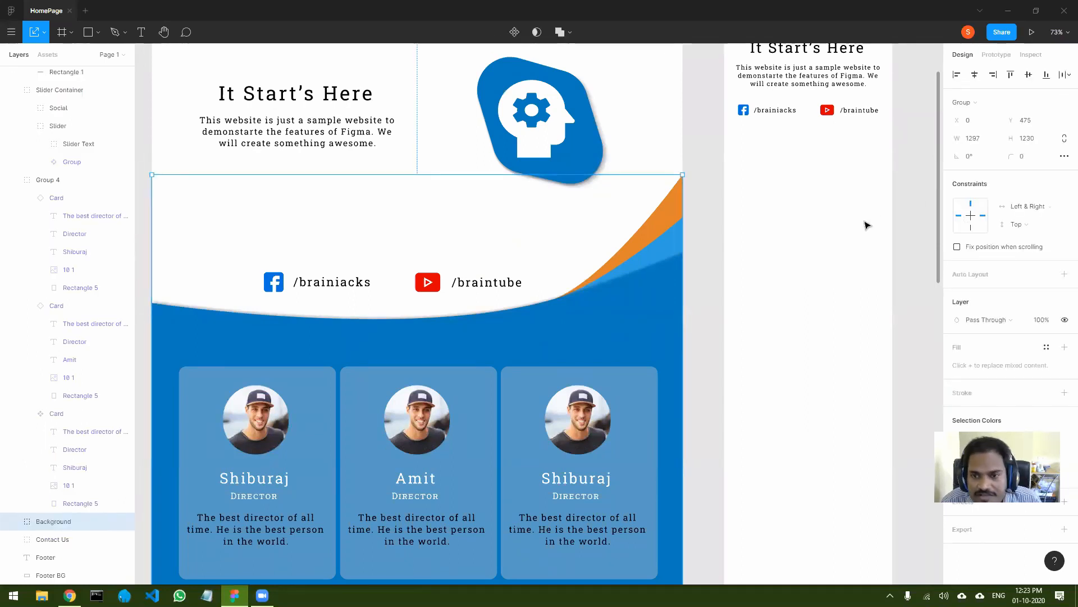
key("ctrl+d")
left_click_drag(667, 294, 895, 245)
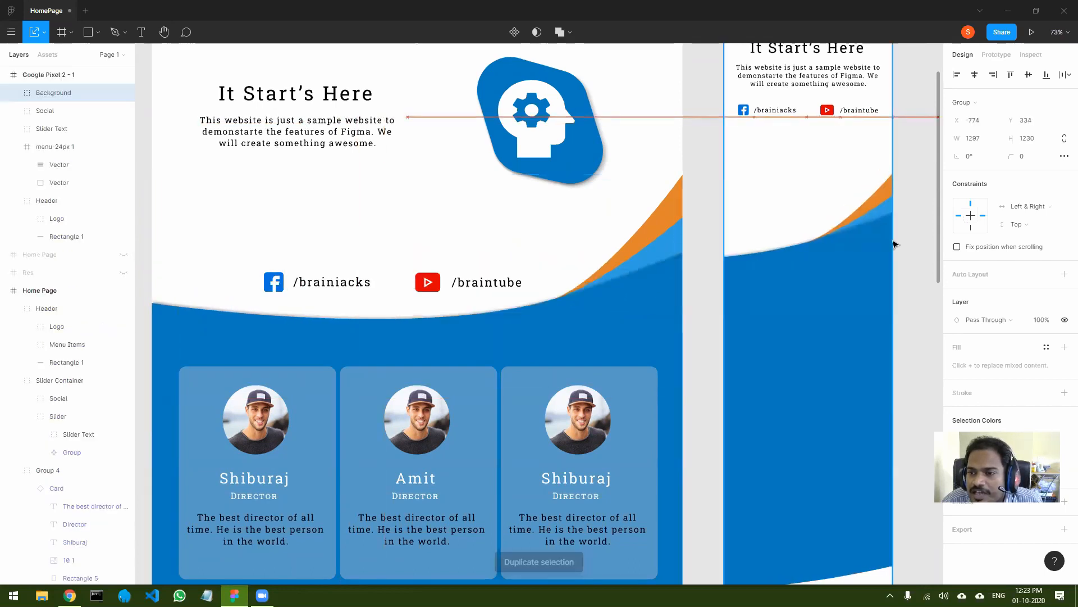
scroll(820, 285, "down", 3)
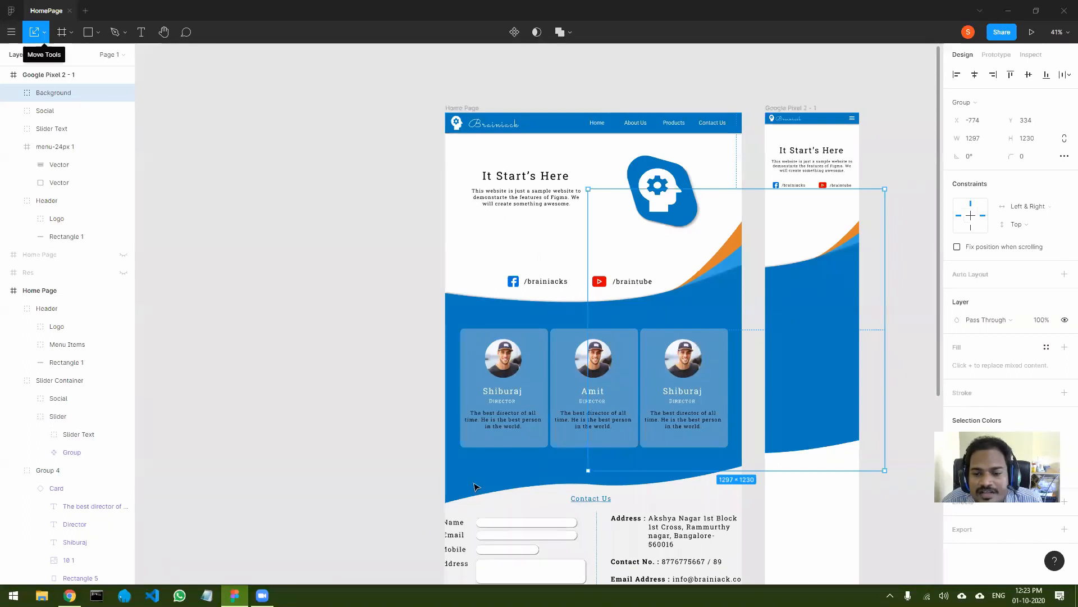
Scale the mobile Background group down proportionally to about 415 × 394 and align it with the frame's width.
left_click_drag(587, 470, 864, 300)
mouse_move(828, 257)
left_mouse_down()
mouse_move(800, 272)
mouse_move(811, 253)
left_mouse_up()
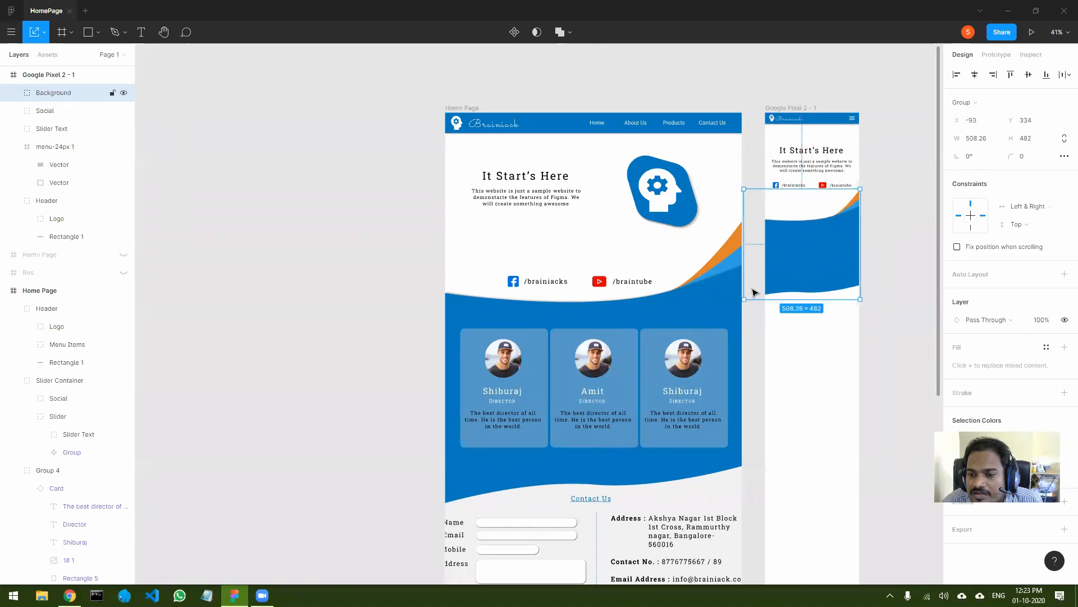
left_click_drag(745, 298, 780, 279)
scroll(789, 275, "up", 5)
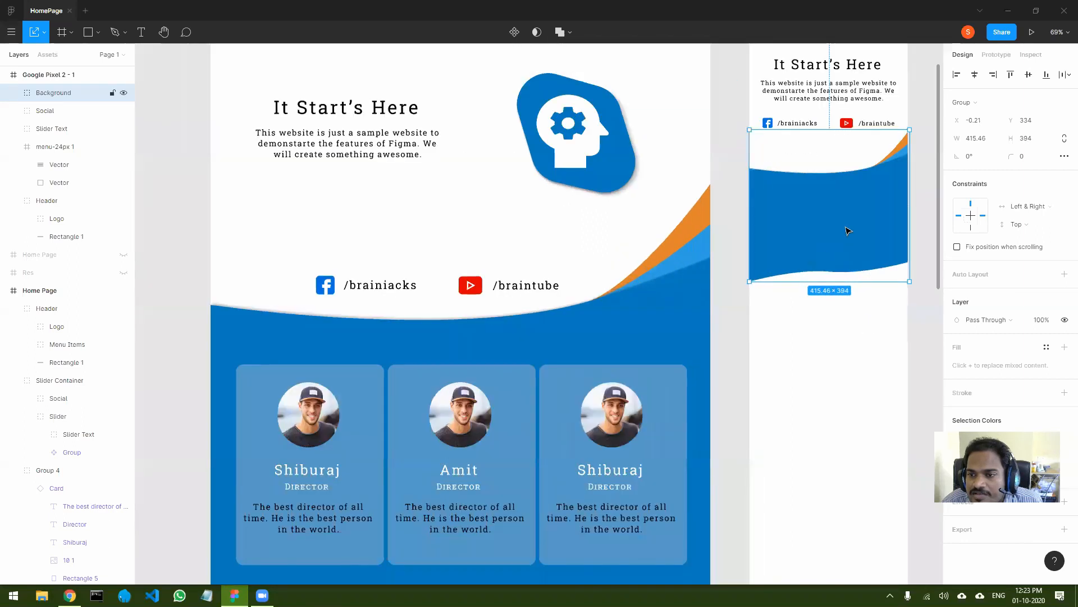
scroll(664, 328, "up", 5)
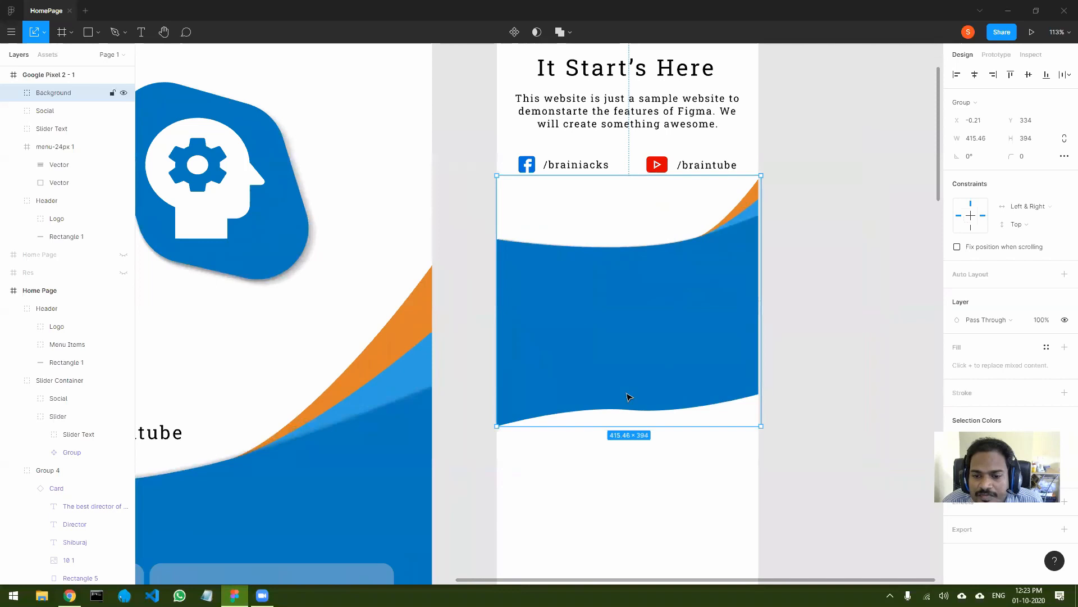
Try stretching the mobile Background group to a height of about 753 with the Move tool, and undo the change.
left_click(44, 35)
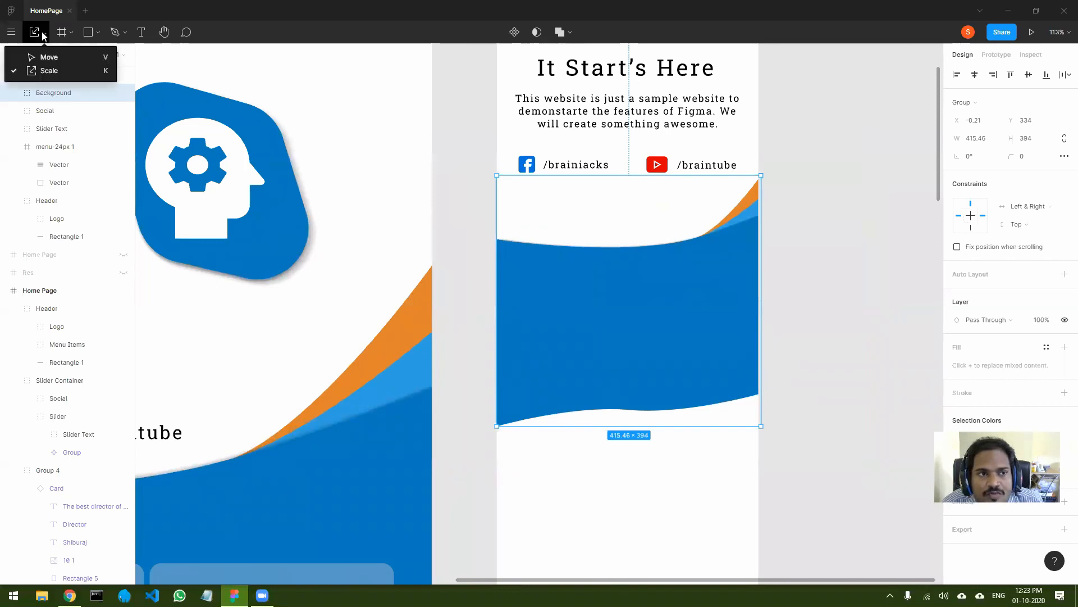
left_click(43, 53)
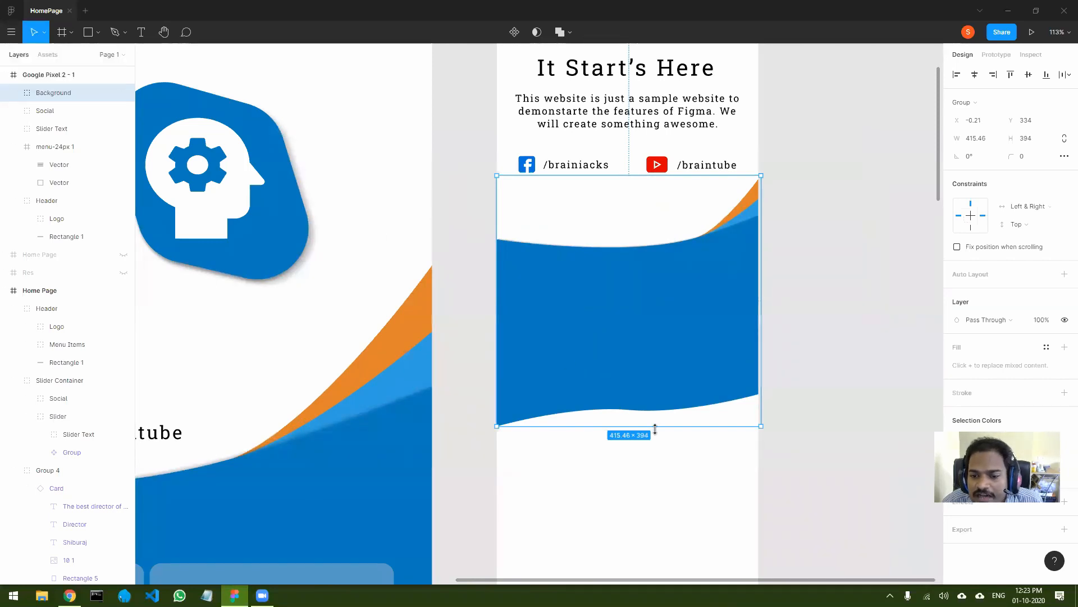
left_click_drag(656, 428, 650, 508)
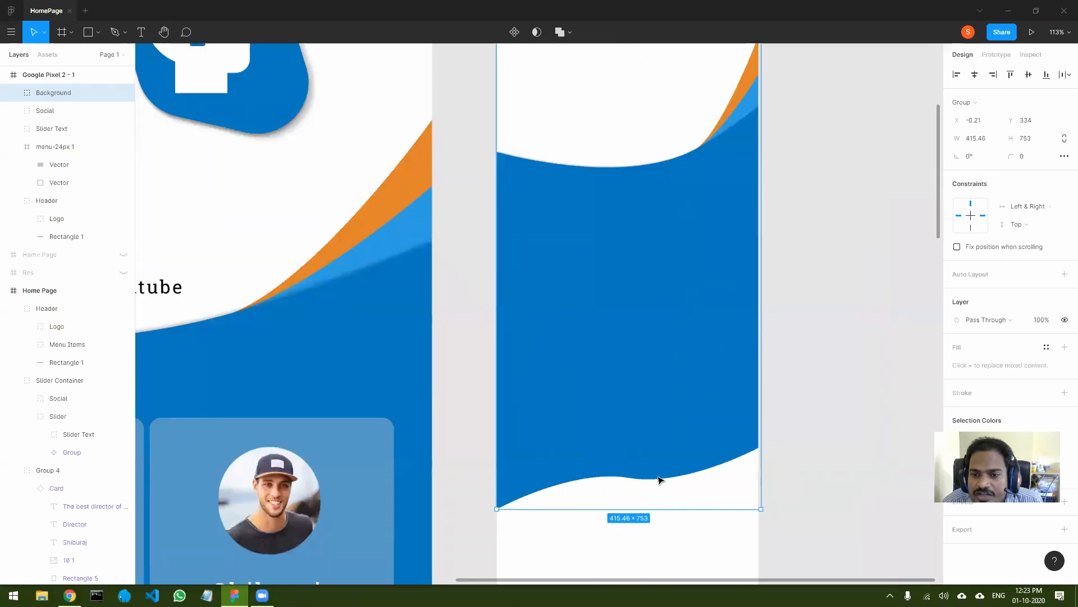
scroll(660, 479, "up", 5)
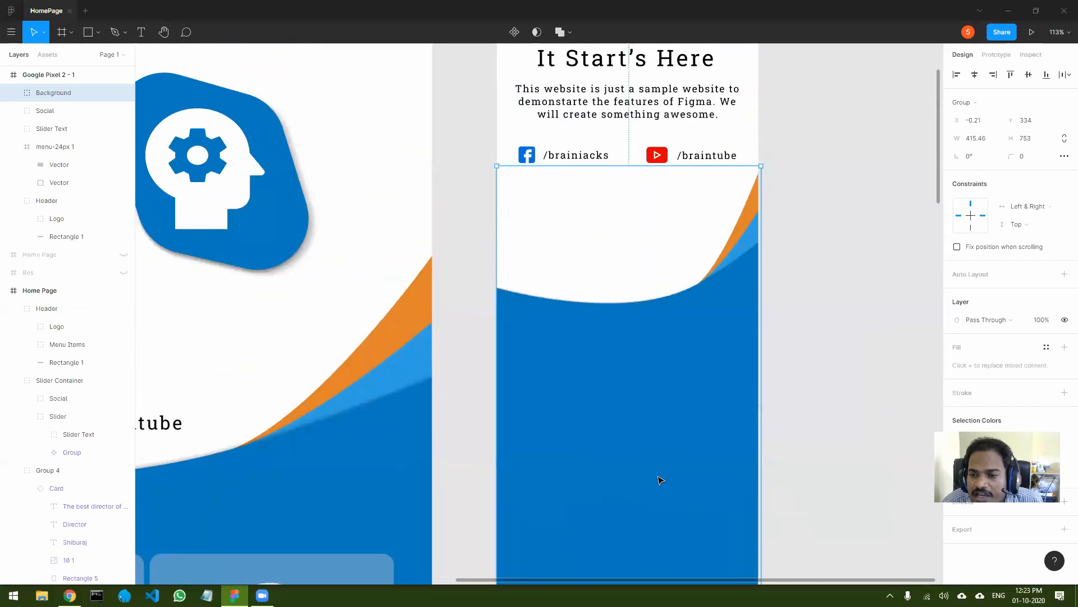
scroll(705, 318, "up", 1)
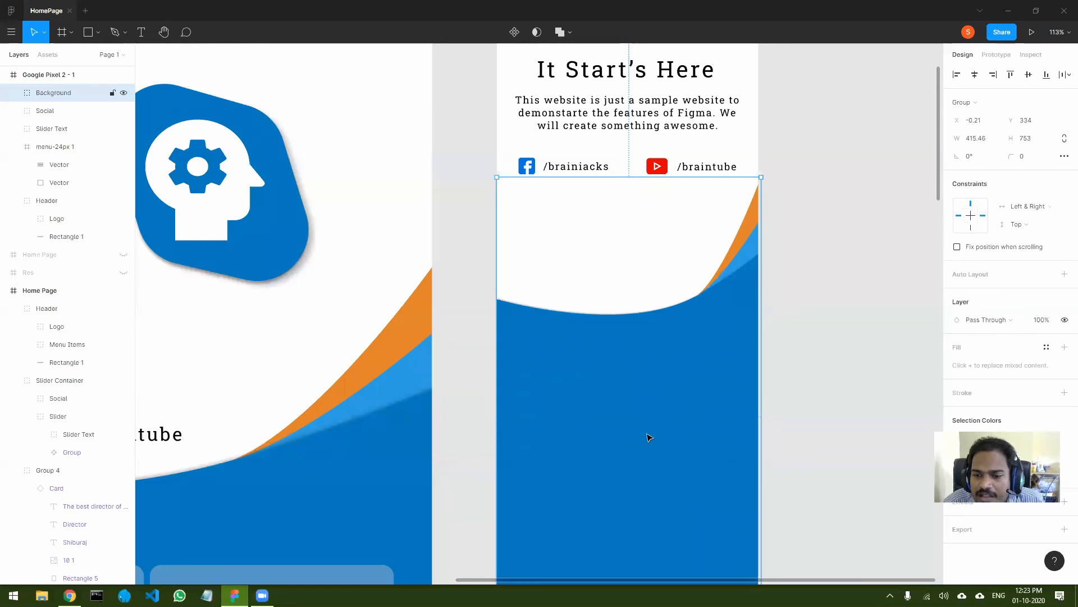
scroll(649, 437, "down", 3)
left_click_drag(646, 452, 649, 345)
key("ctrl+z")
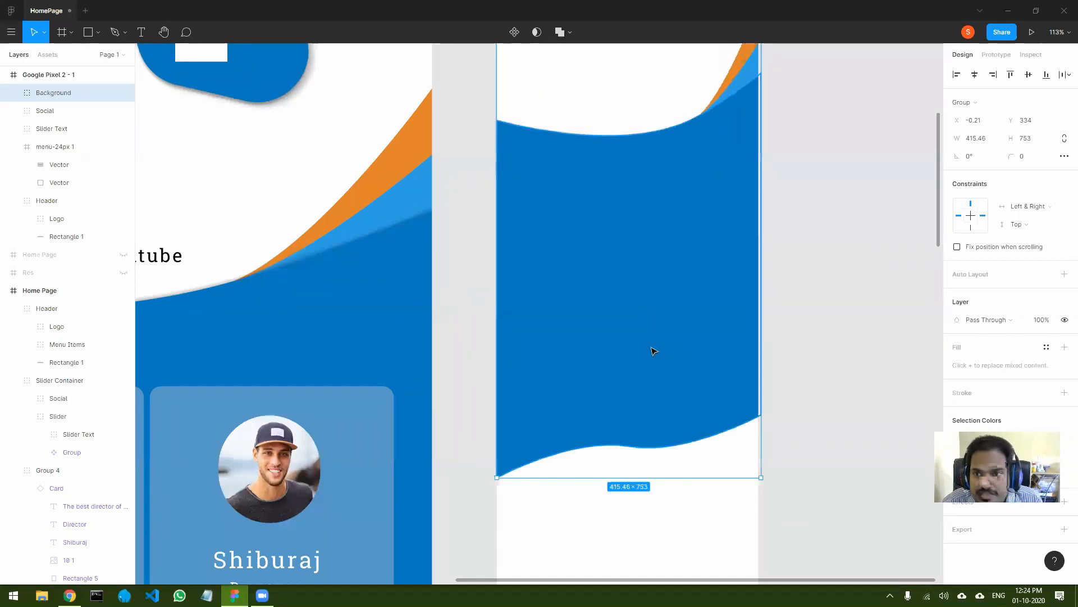
key("ctrl+z")
scroll(680, 375, "up", 1)
scroll(681, 378, "up", 3)
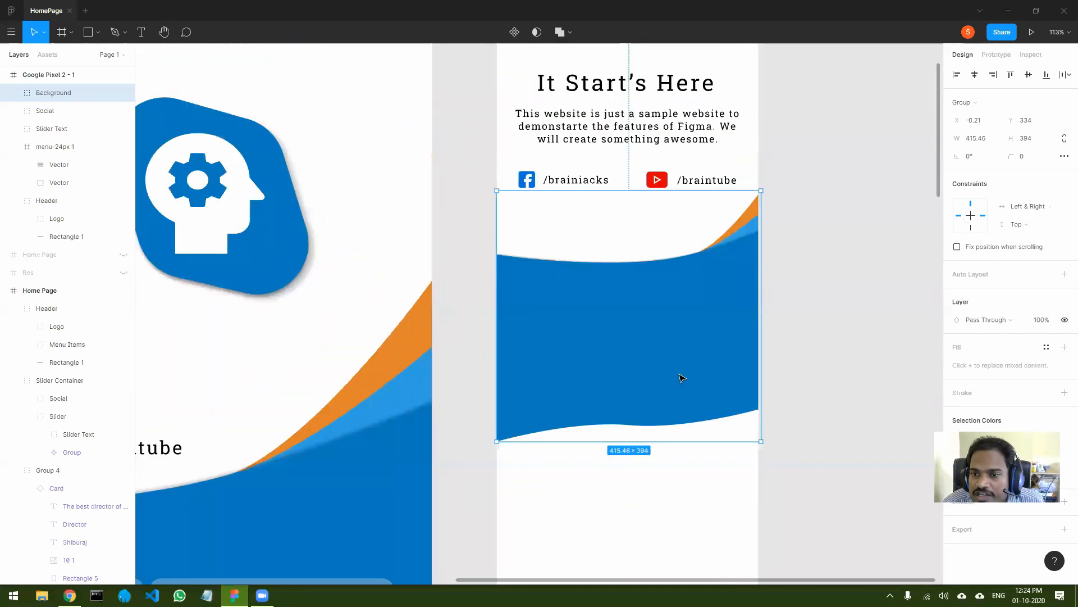
Move the mobile Background group up to about Y 313 and place a duplicate of it lower, at about Y 483.
left_click_drag(711, 338, 710, 326)
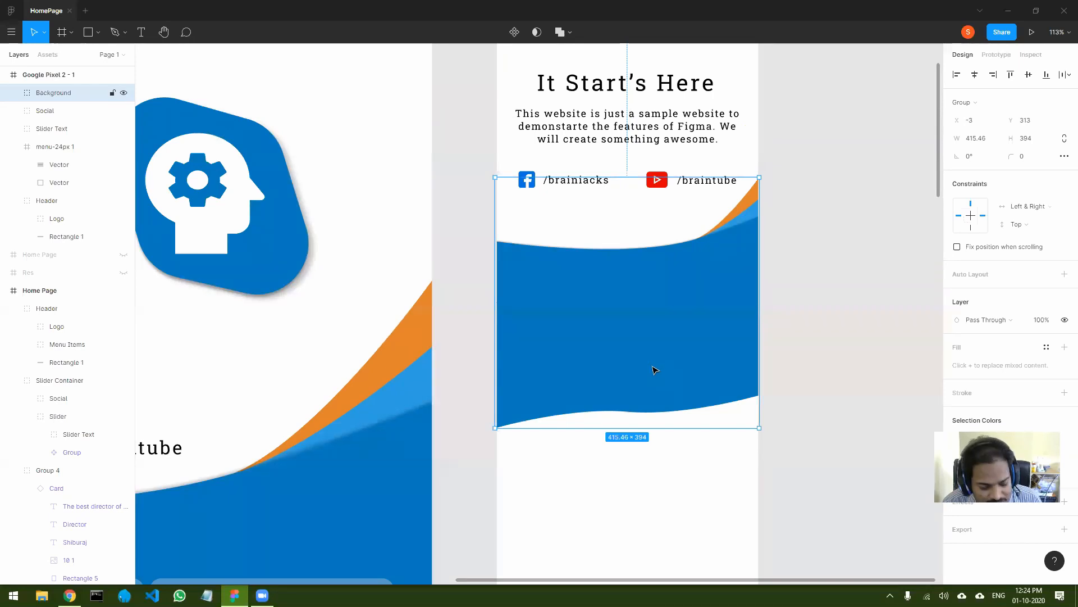
key("ctrl+d")
left_click_drag(674, 362, 673, 469)
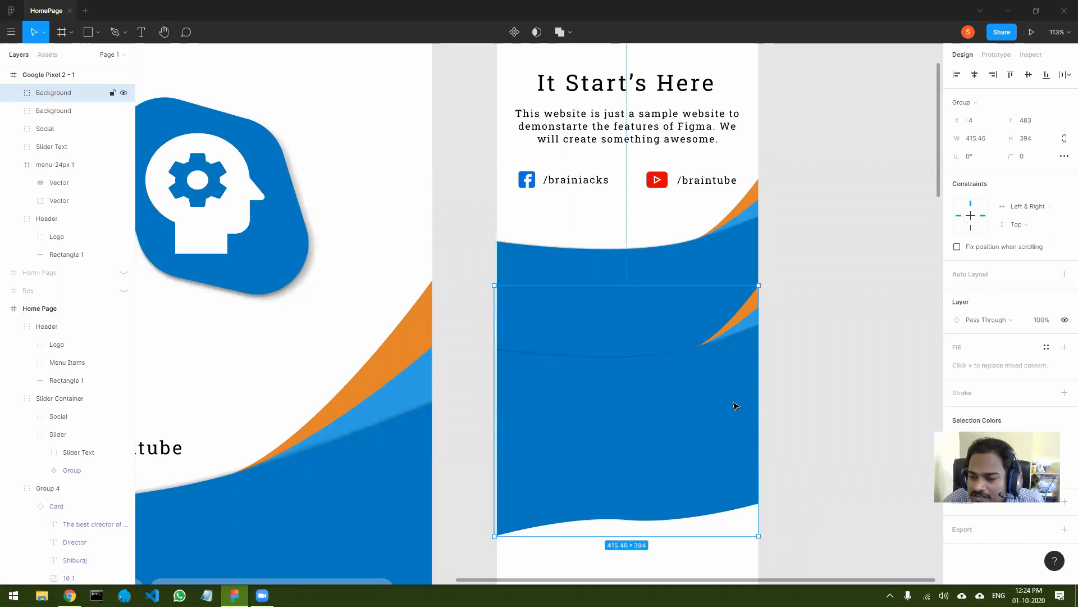
Reorder the mobile frame's layers so the original Background group sits above its duplicate without being nested inside it.
left_click(53, 110)
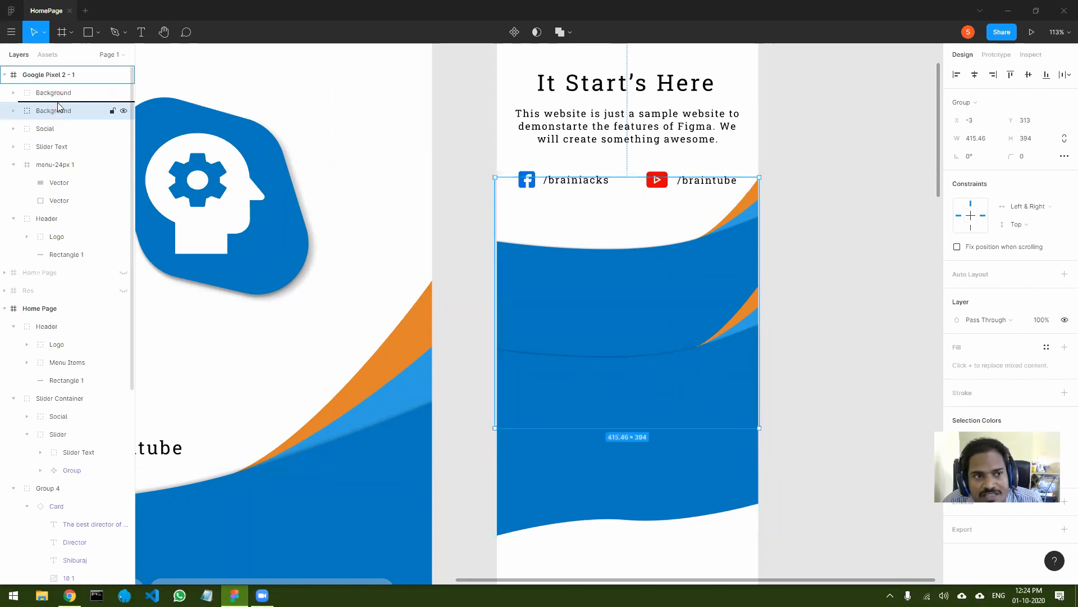
left_click_drag(59, 94, 59, 94)
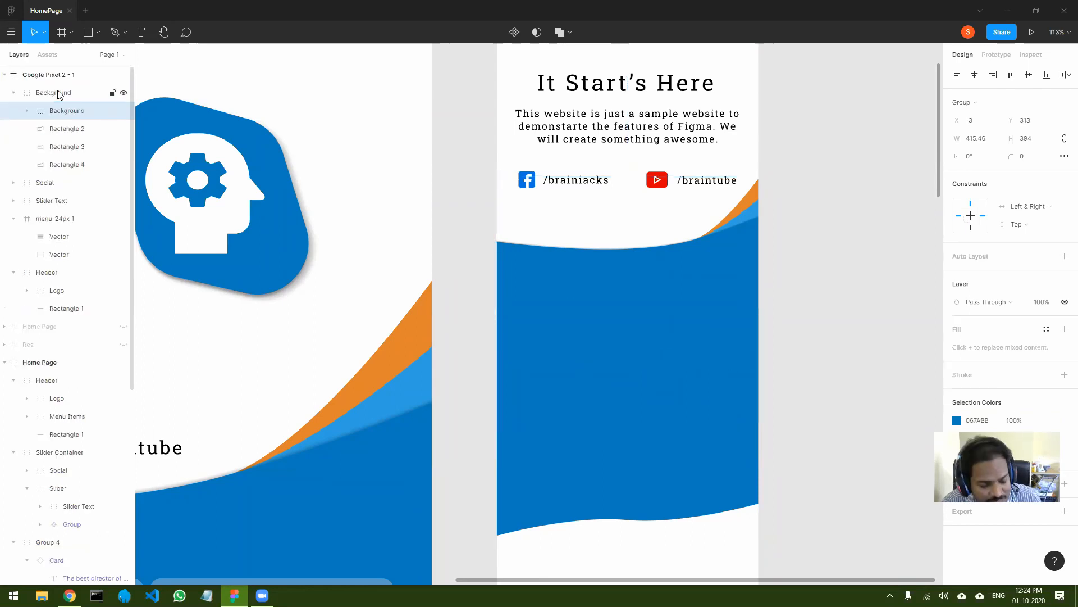
key("ctrl+z")
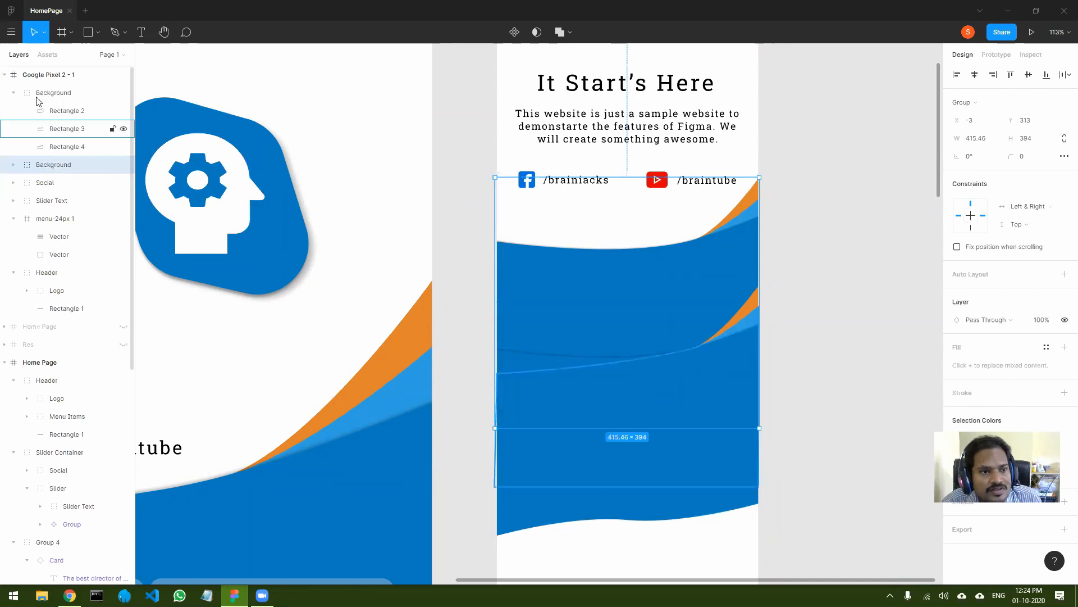
left_click(13, 93)
left_click_drag(46, 119, 46, 91)
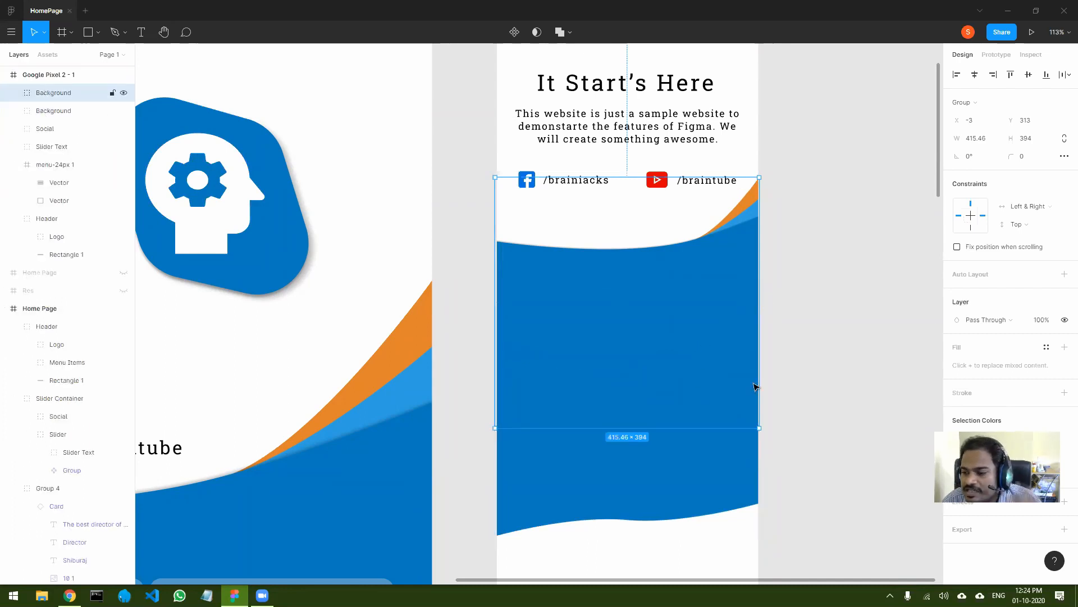
Move the lower Background duplicate down to about Y 1079, leaving a gap beneath the upper one.
left_click(844, 328)
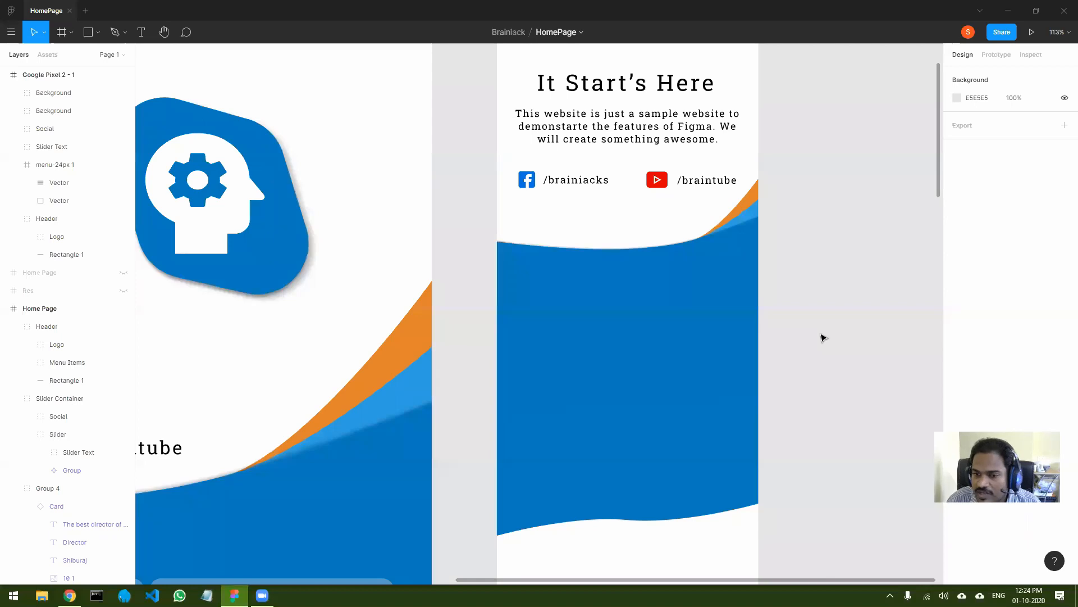
left_click(648, 496)
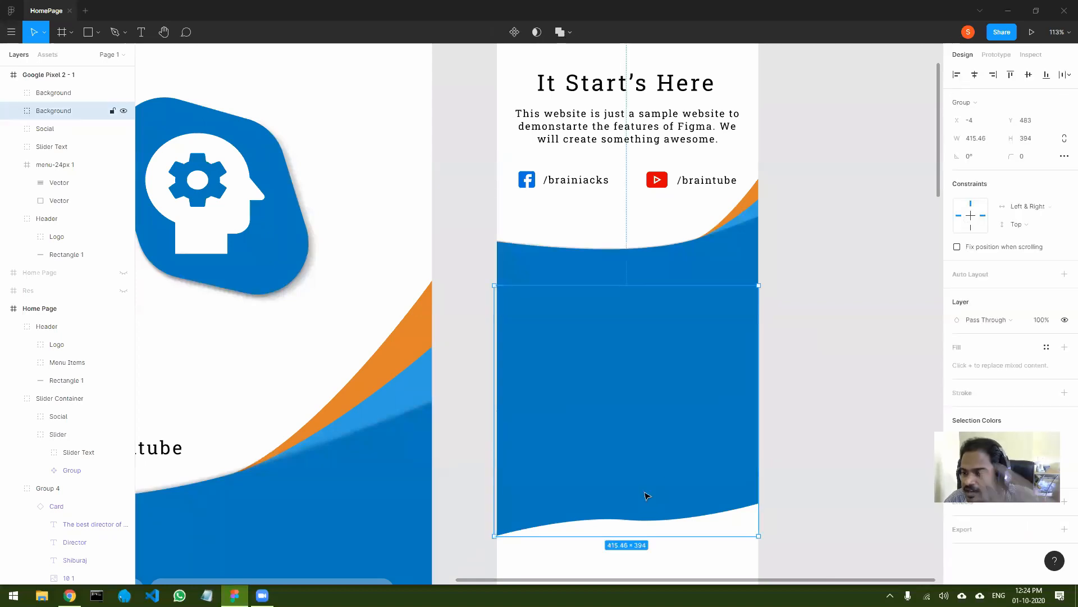
left_click(728, 256)
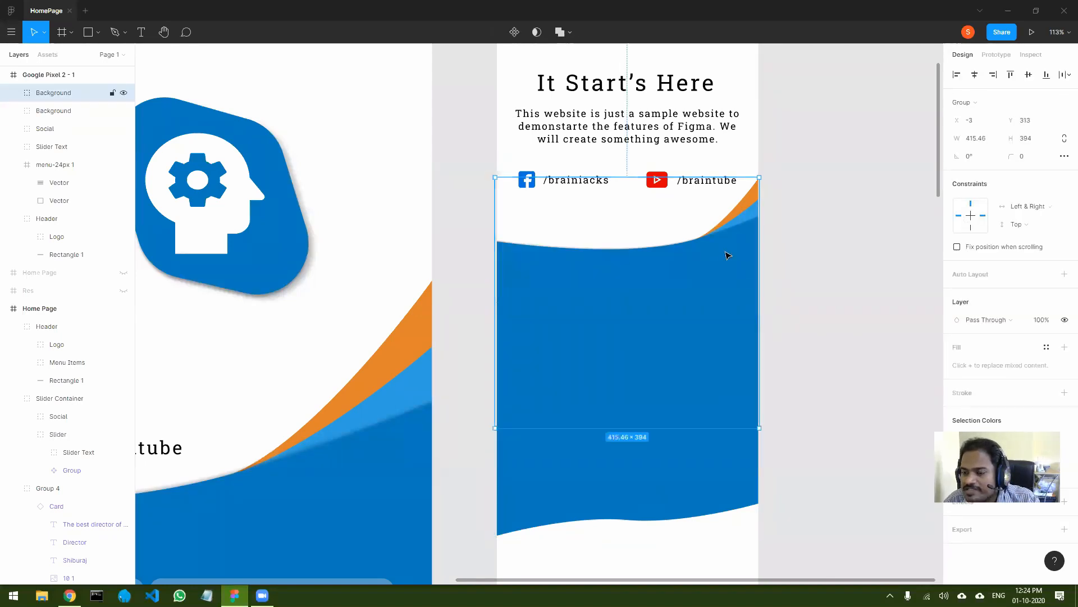
left_click(669, 482)
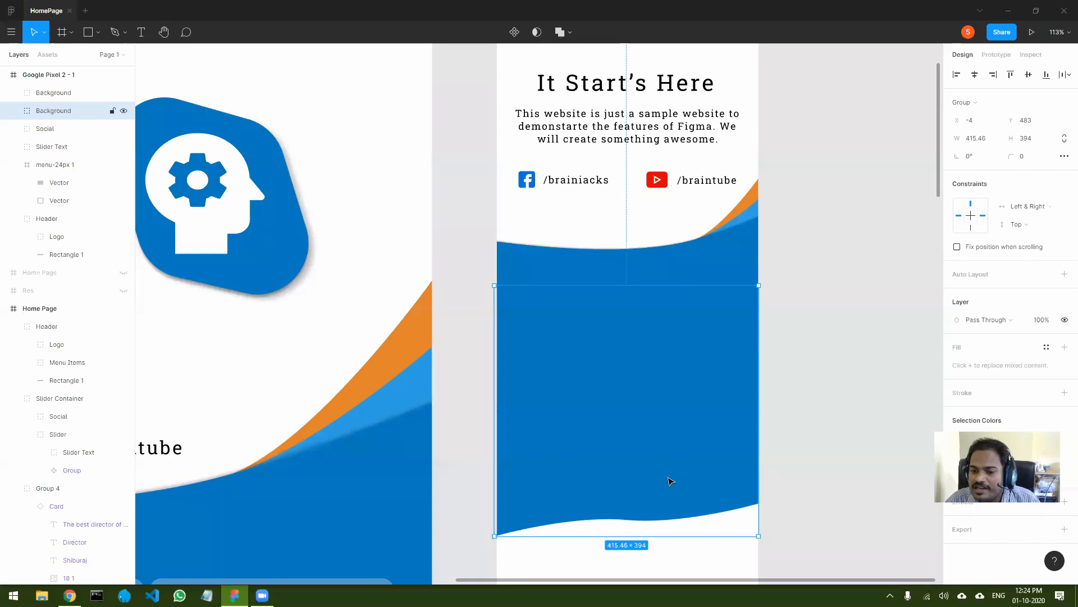
scroll(668, 482, "down", 3)
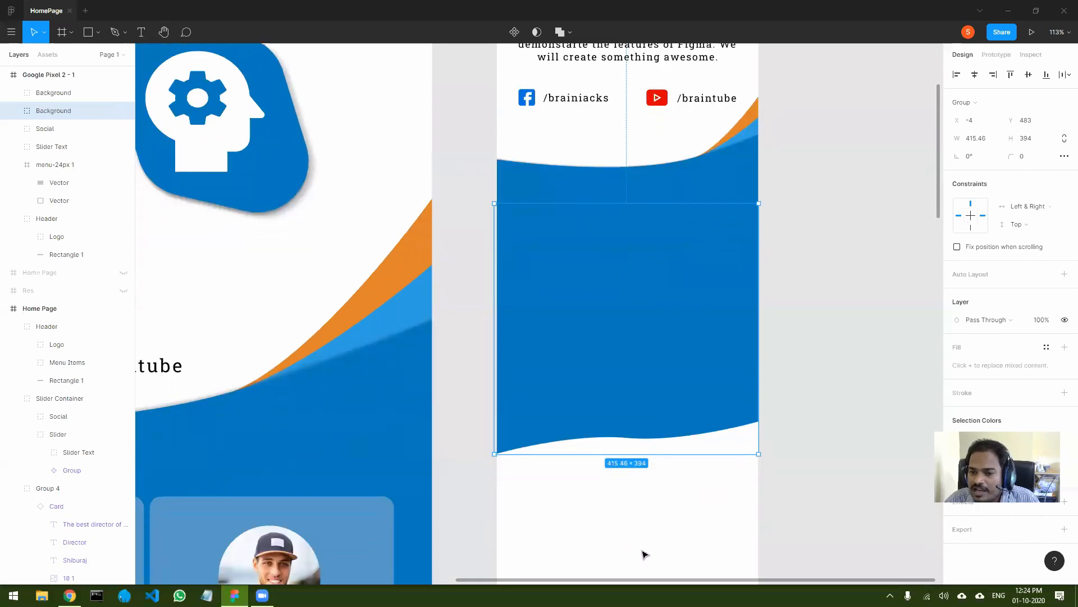
left_click_drag(679, 410, 679, 462)
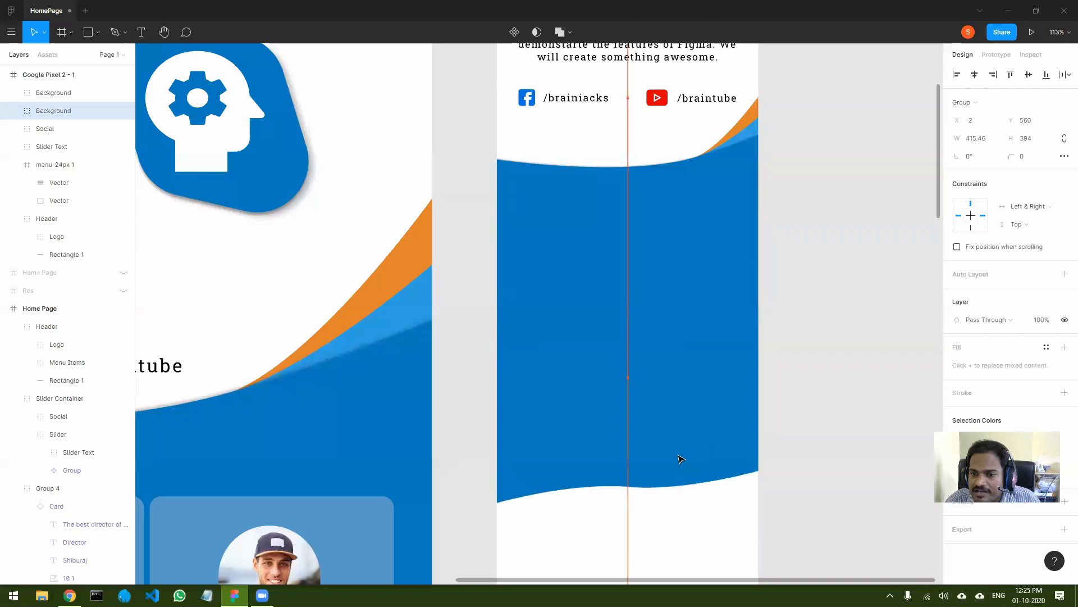
left_click(860, 390)
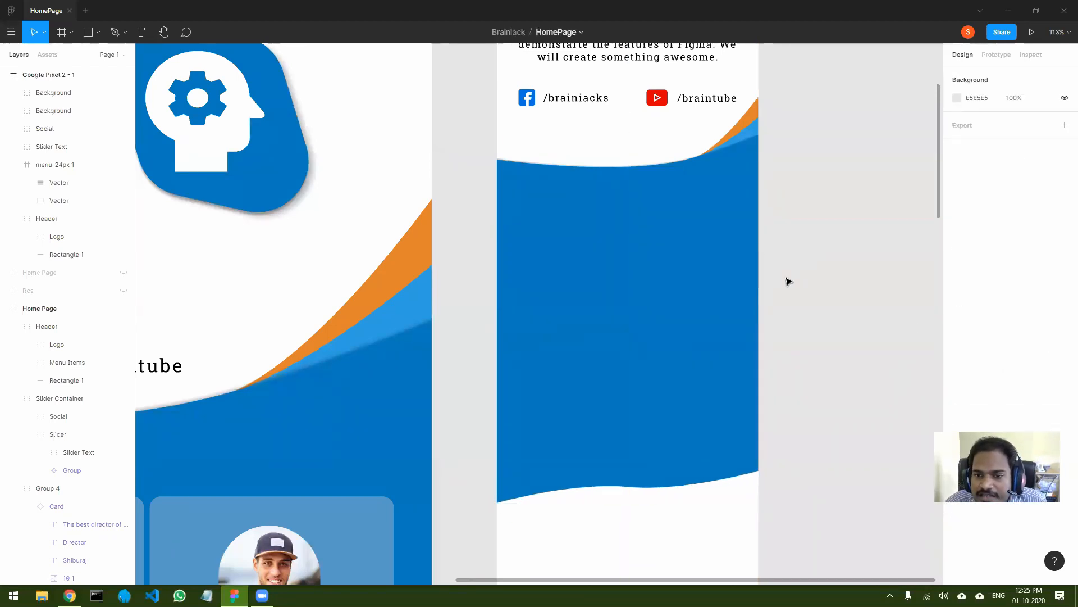
scroll(788, 281, "down", 5)
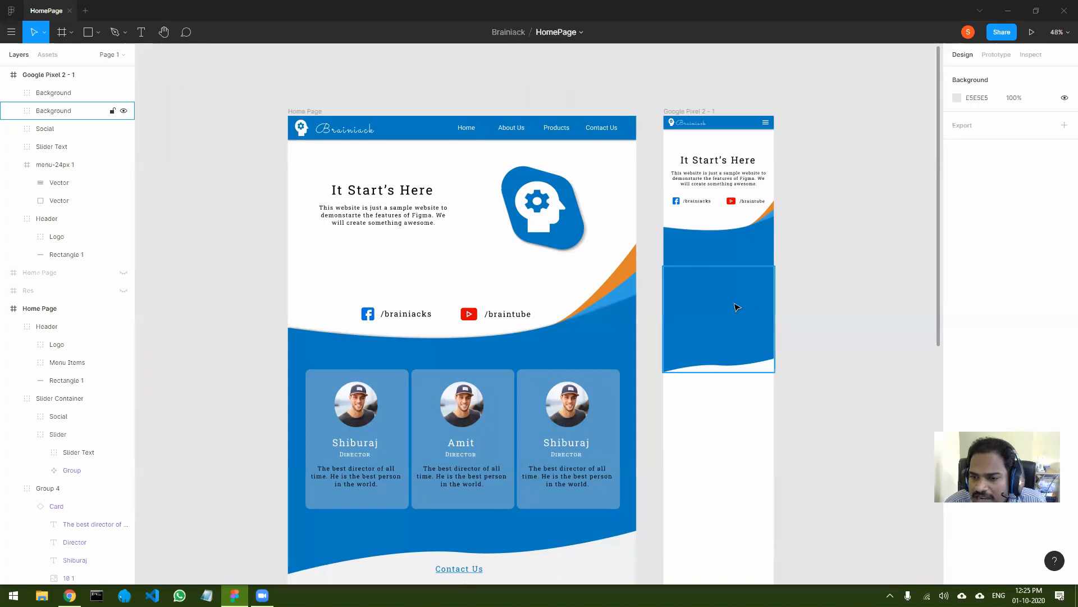
left_click_drag(727, 313, 723, 450)
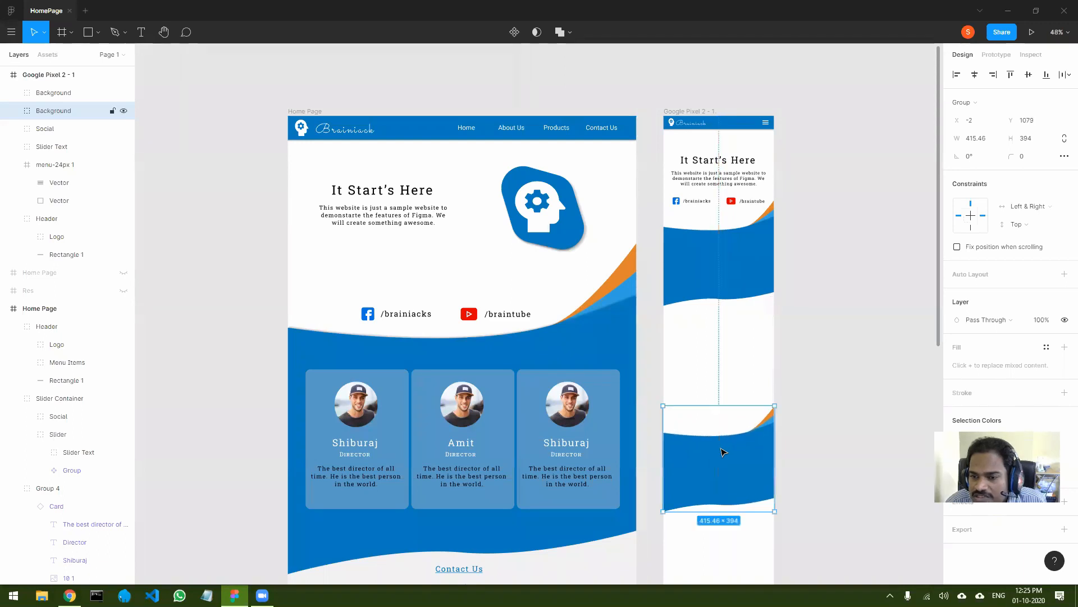
Draw a rectangle about 411 × 347 in the gap between the two backgrounds and fill it with their sampled blue, 067ABB.
left_click(88, 33)
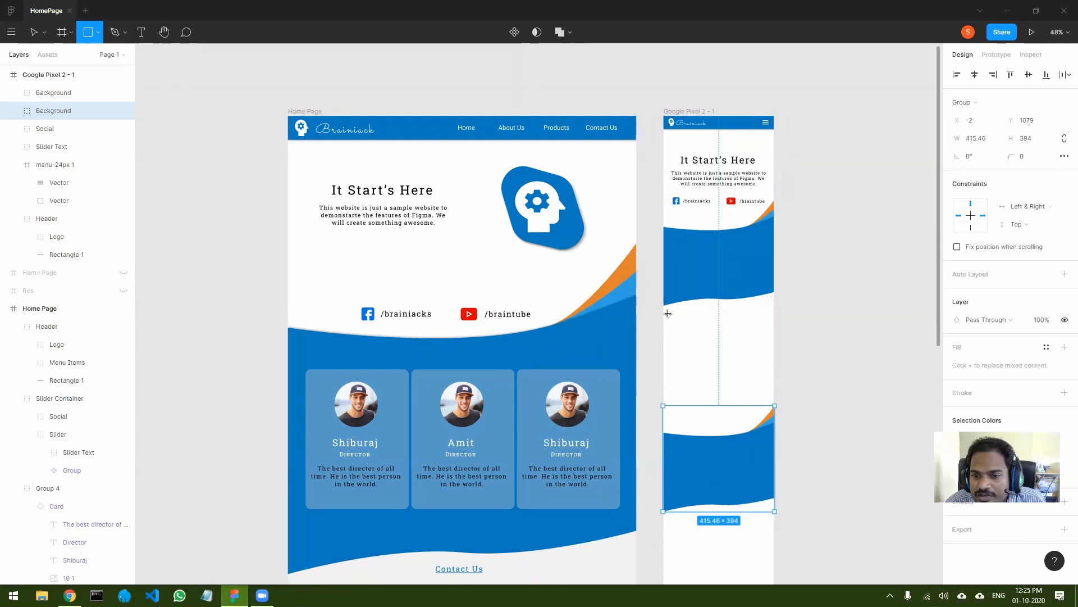
left_click_drag(665, 312, 774, 409)
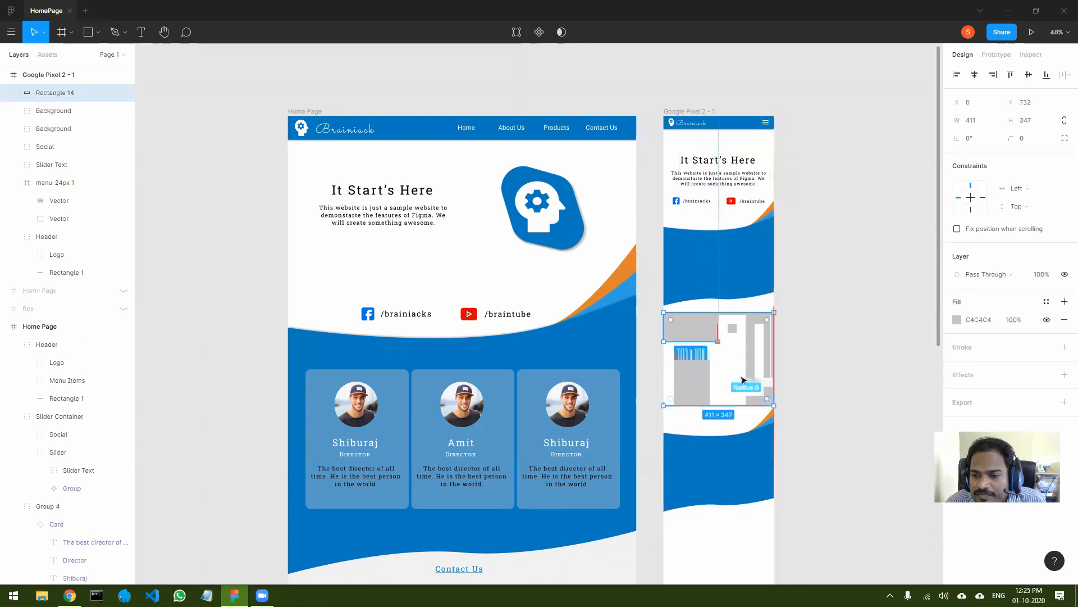
left_click(961, 324)
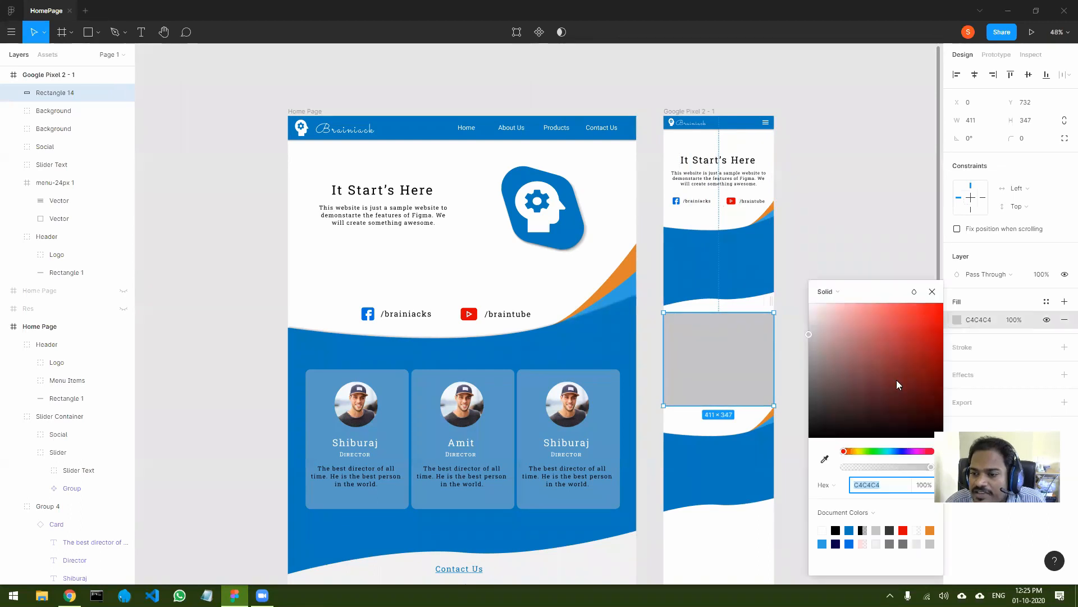
left_click(824, 459)
left_click(736, 266)
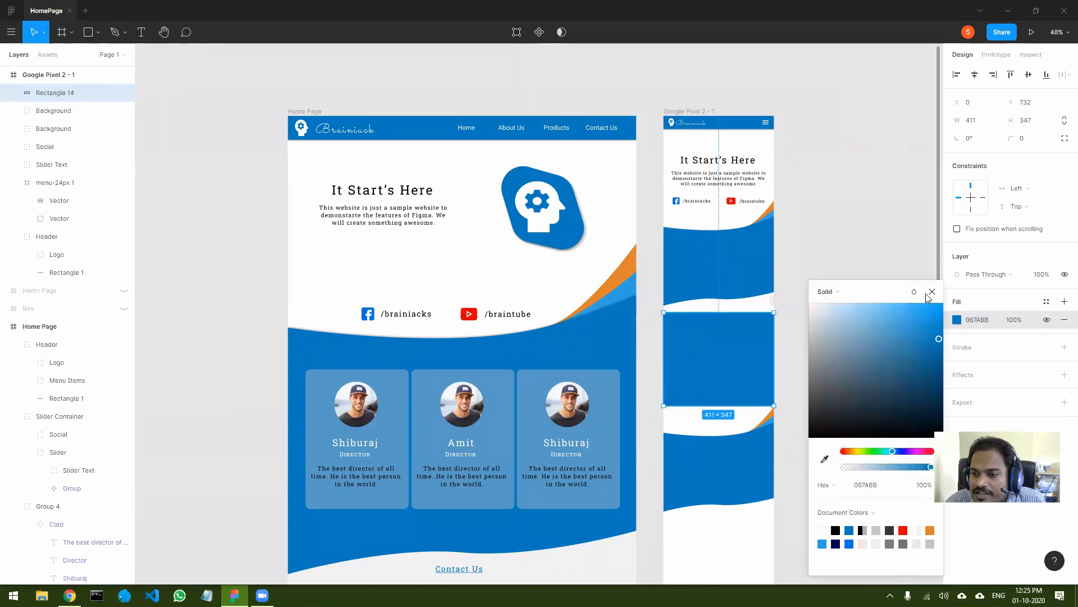
Move the blue rectangle up to Y 629 and the lower Background up to Y 845, closing the gaps in the mobile frame.
left_click(724, 343)
left_click_drag(718, 336, 719, 318)
left_click(732, 454)
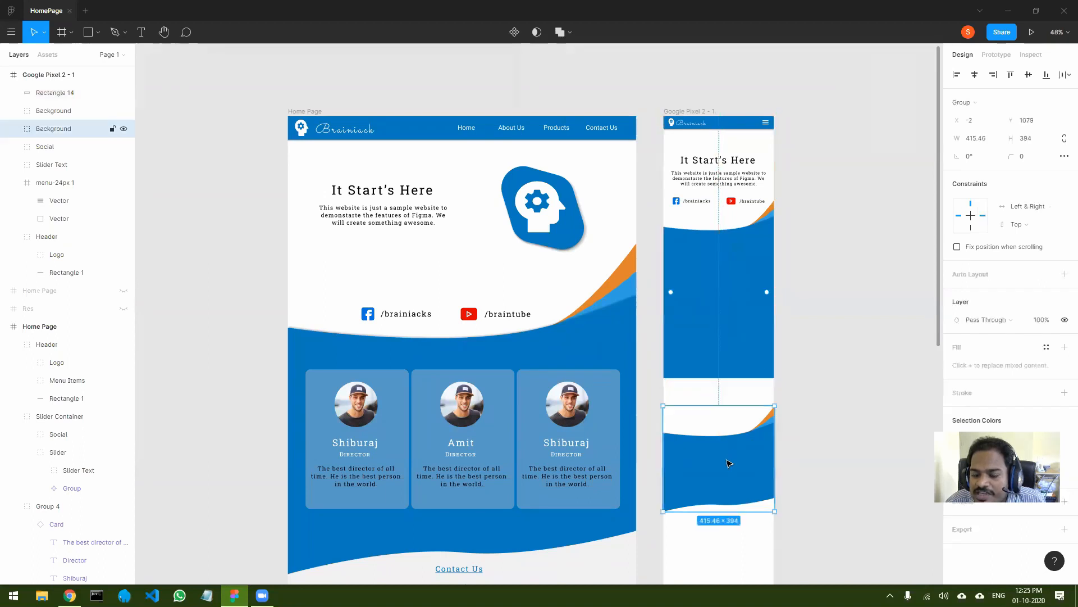
left_click_drag(724, 450, 720, 387)
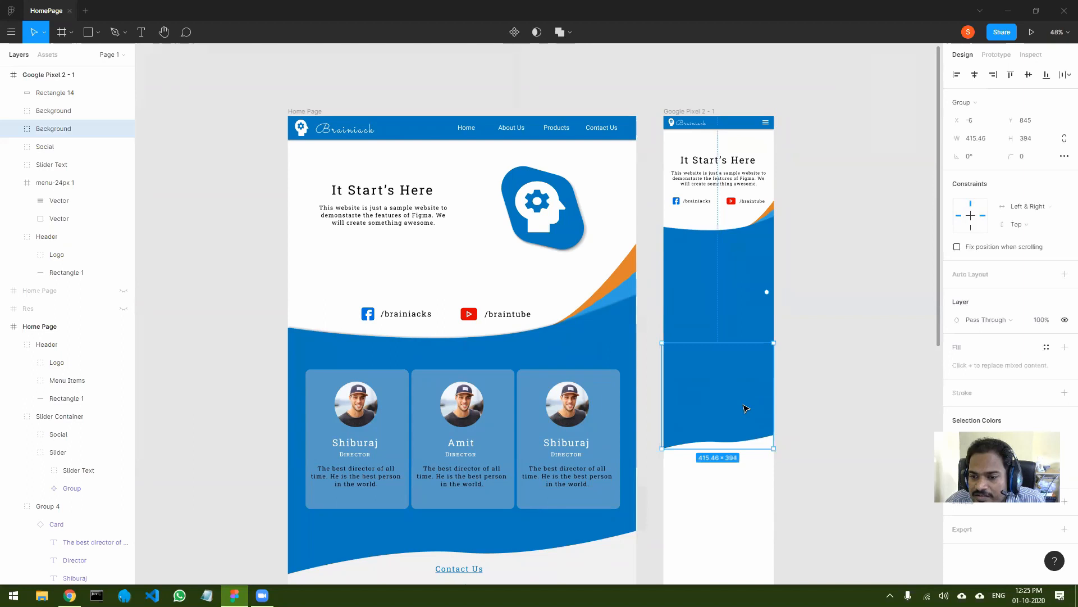
scroll(843, 392, "up", 5)
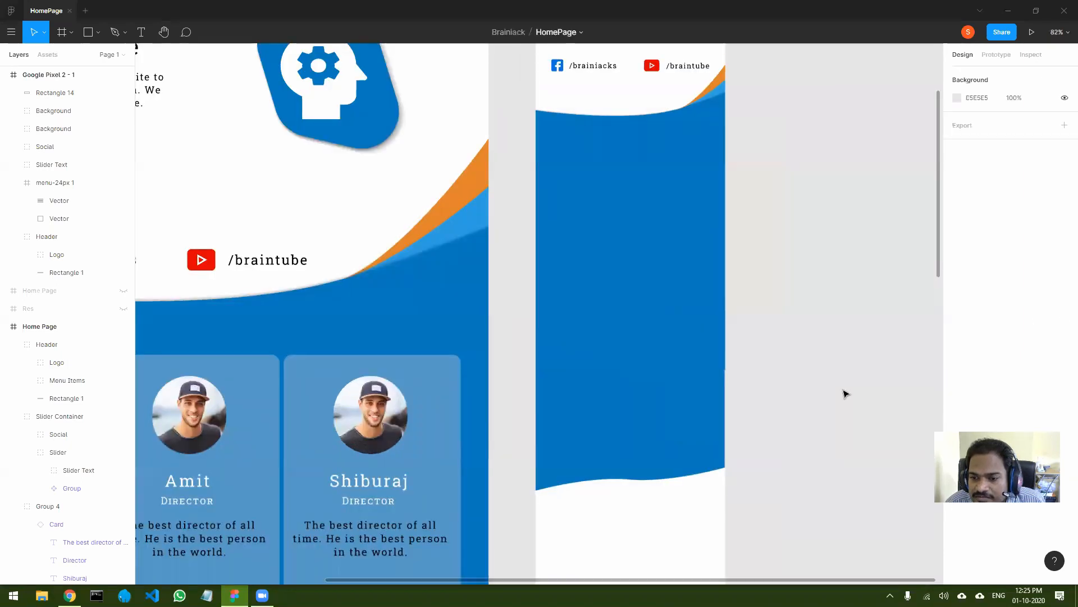
left_click_drag(676, 382, 678, 382)
left_click(763, 369)
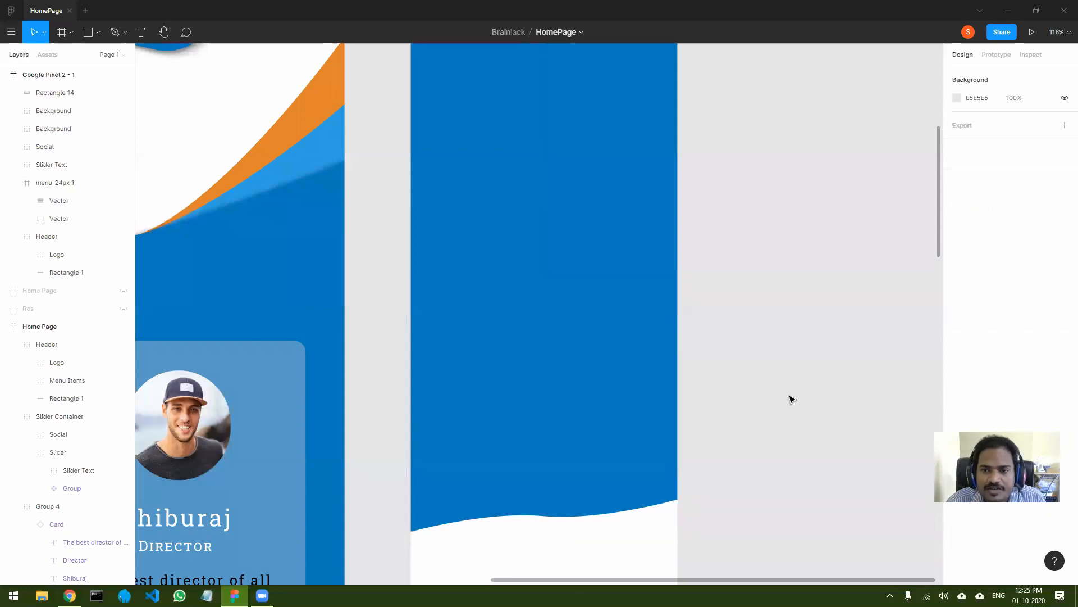
scroll(790, 397, "up", 4)
scroll(778, 385, "down", 5)
left_click(662, 382)
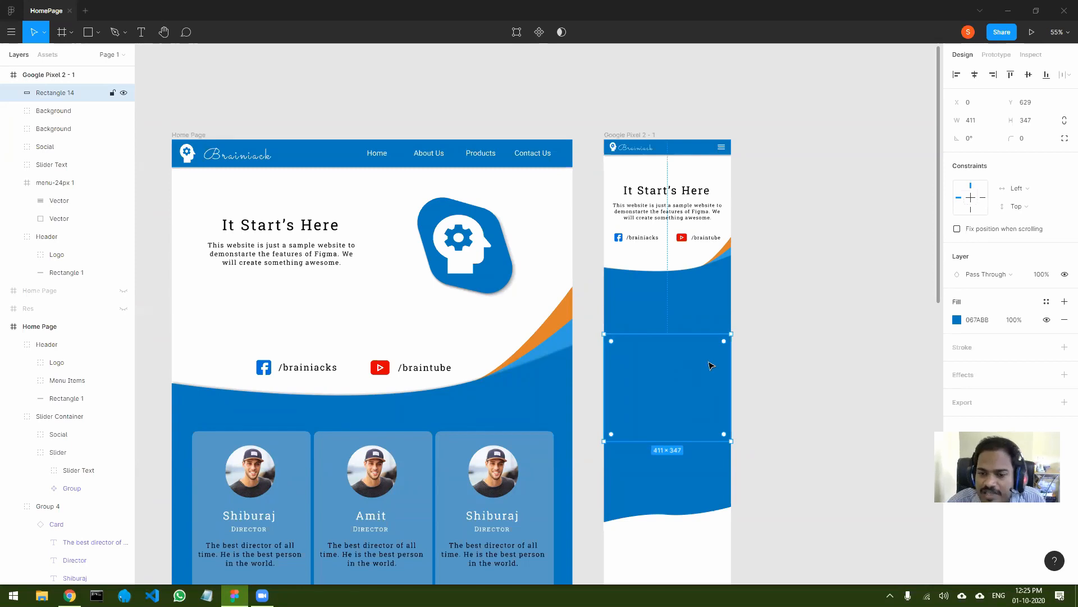
left_click(766, 365)
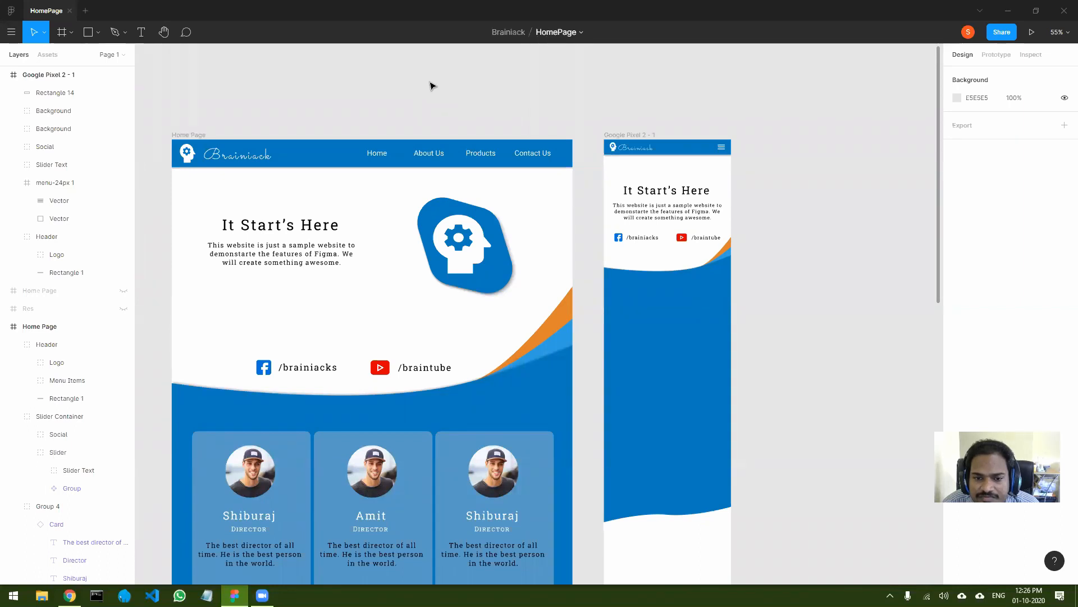
left_click(505, 492)
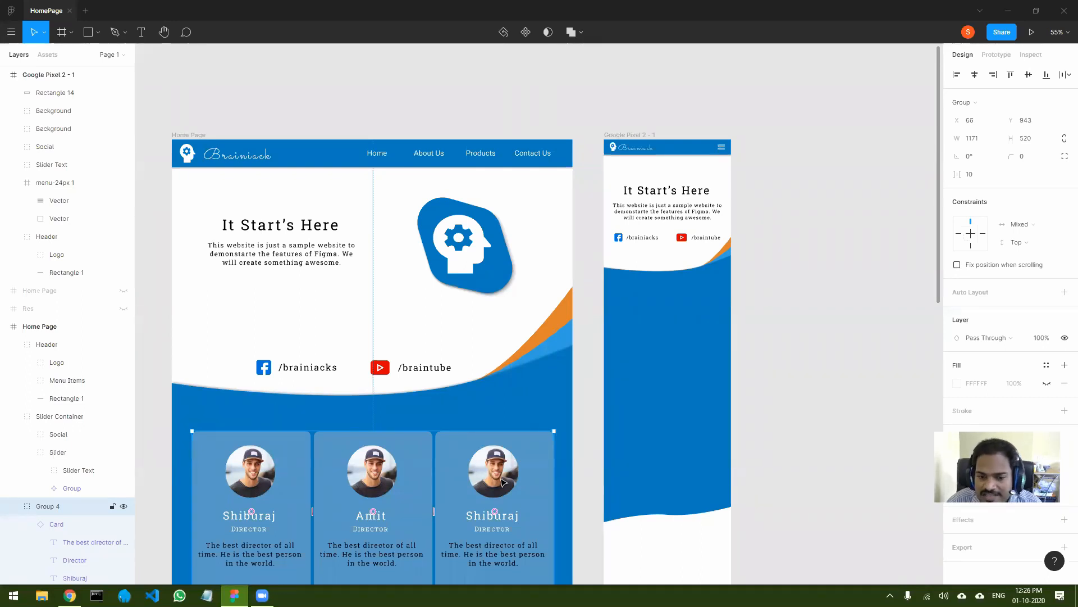
left_click_drag(400, 470, 707, 368)
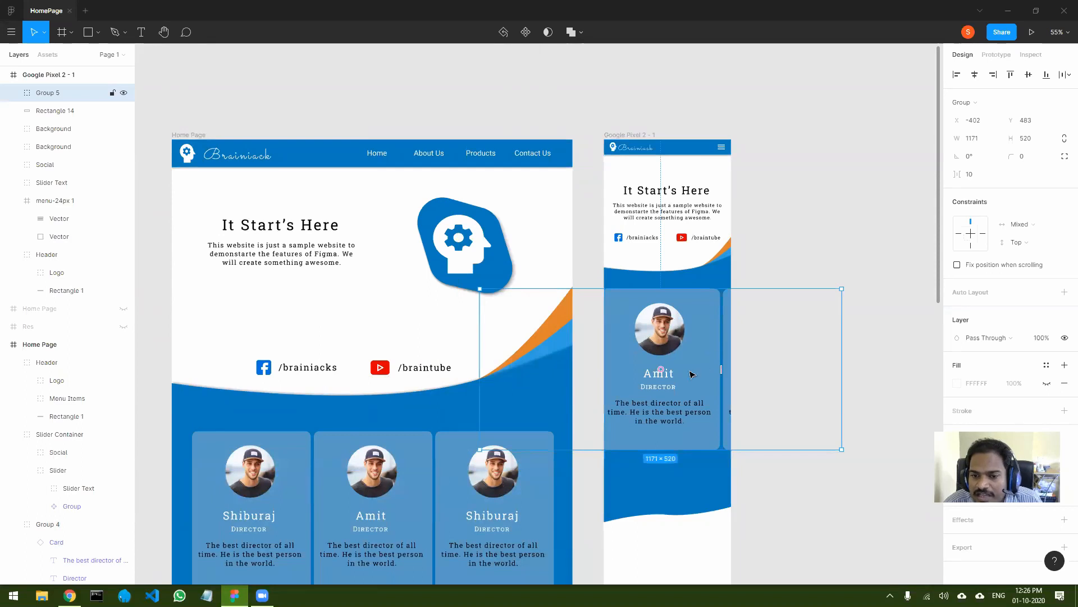
left_click(45, 34)
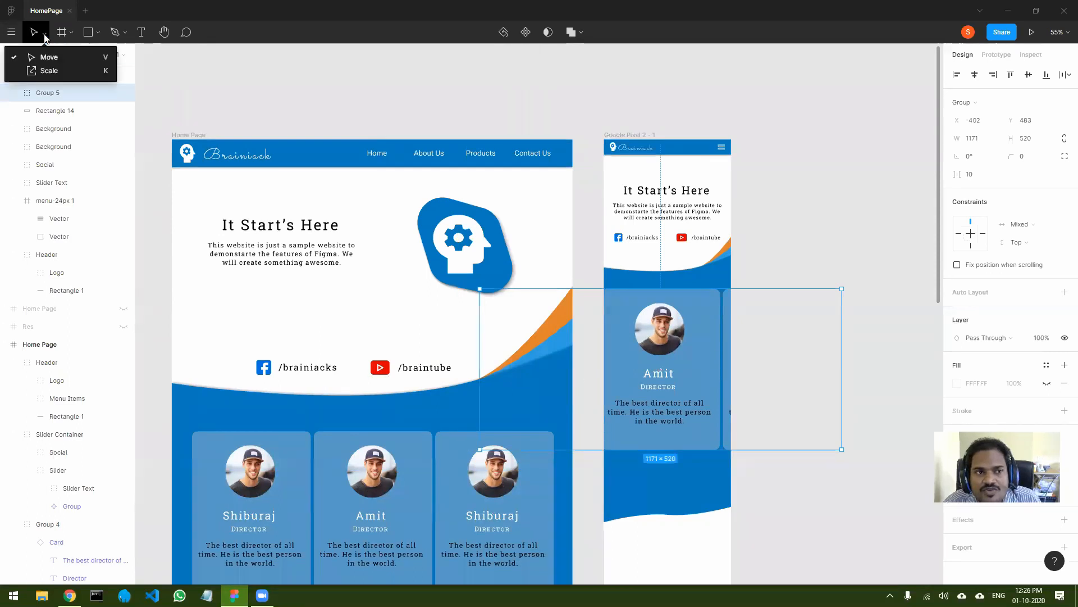
left_click(49, 70)
left_click_drag(482, 445, 679, 332)
left_click_drag(708, 334, 662, 313)
left_click(879, 424)
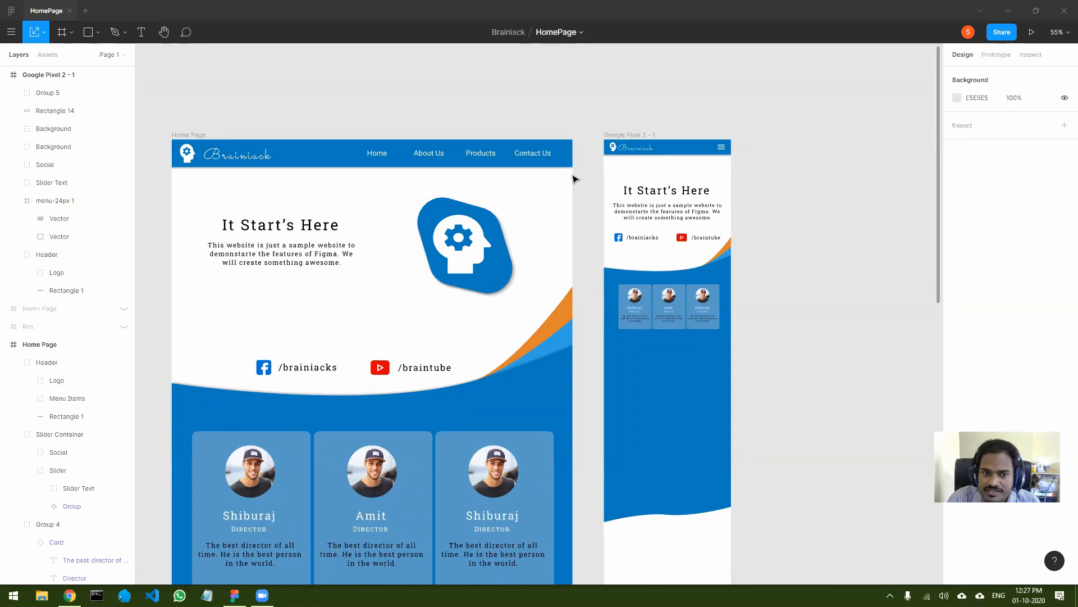
left_click(663, 312)
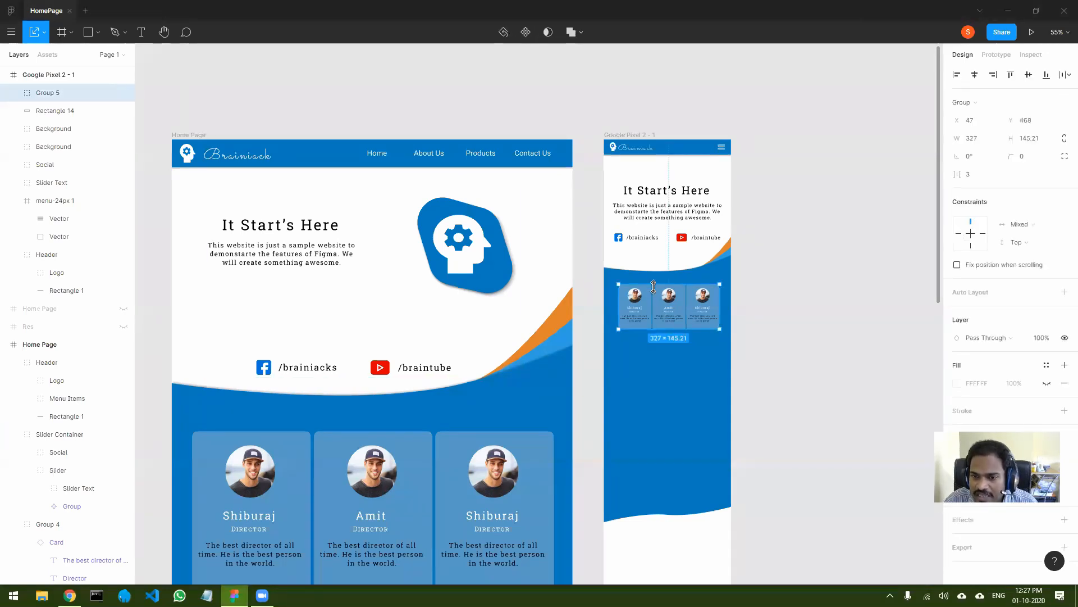
key("Delete")
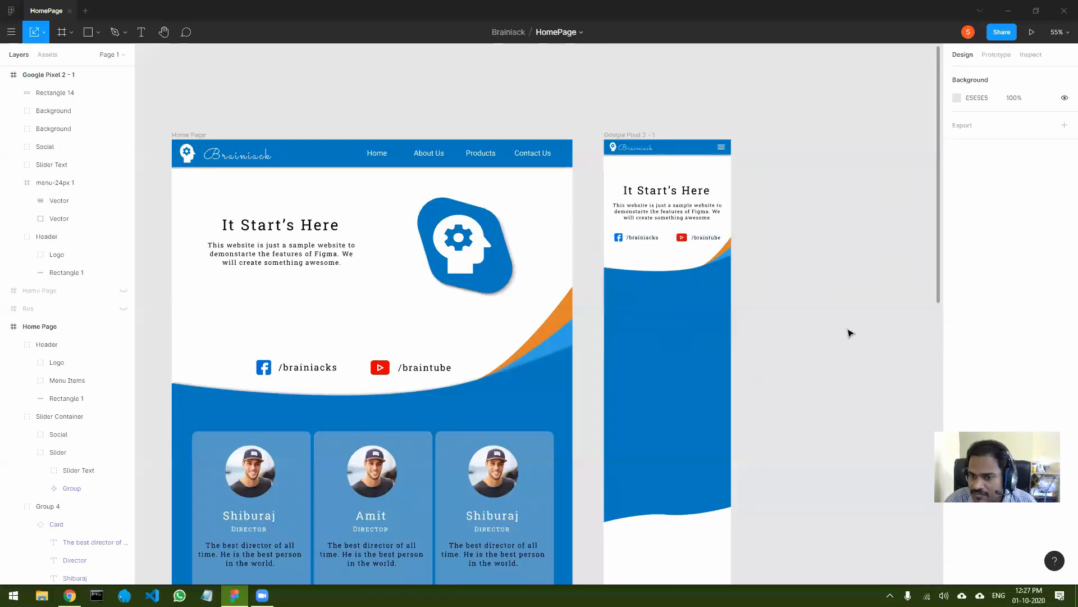
Duplicate the desktop page's first director card into the mobile frame, scaled to about 334 × 452 and placed at about X 46, Y 455.
double_click(271, 494)
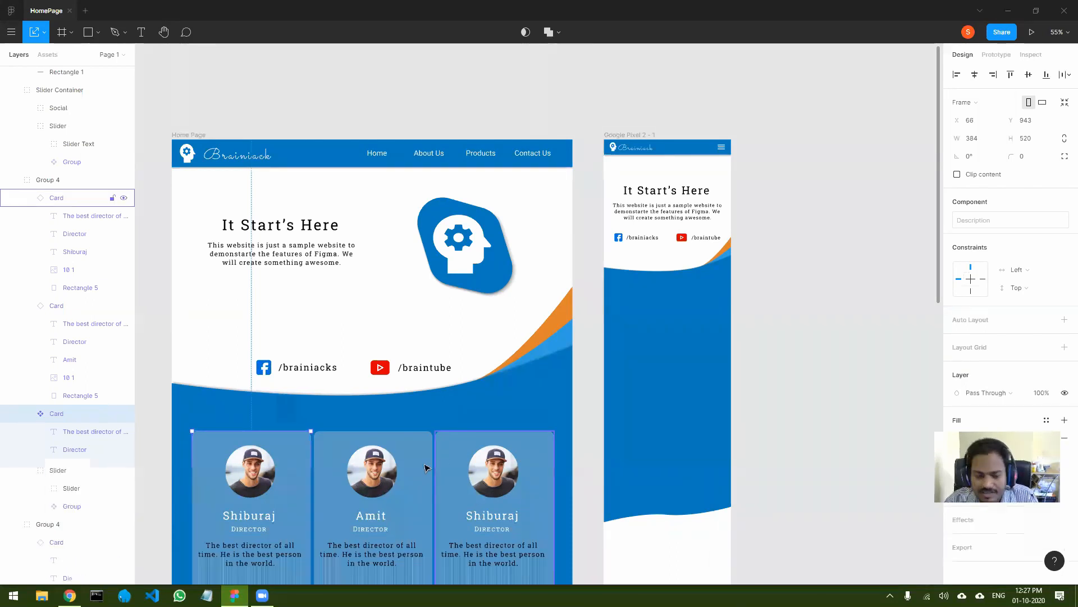
key("ctrl+d")
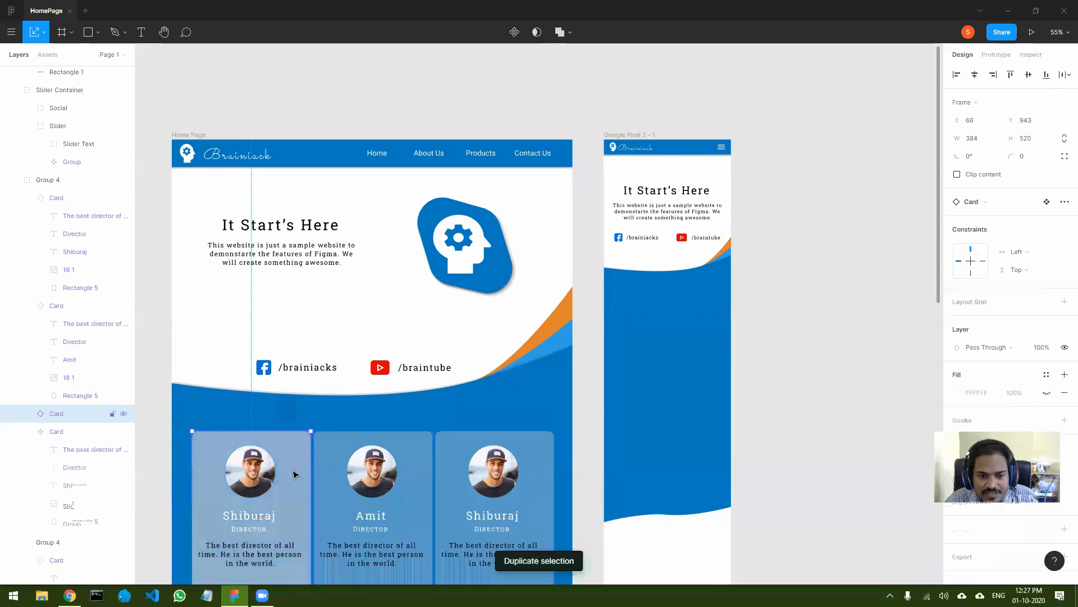
left_click_drag(325, 458, 711, 320)
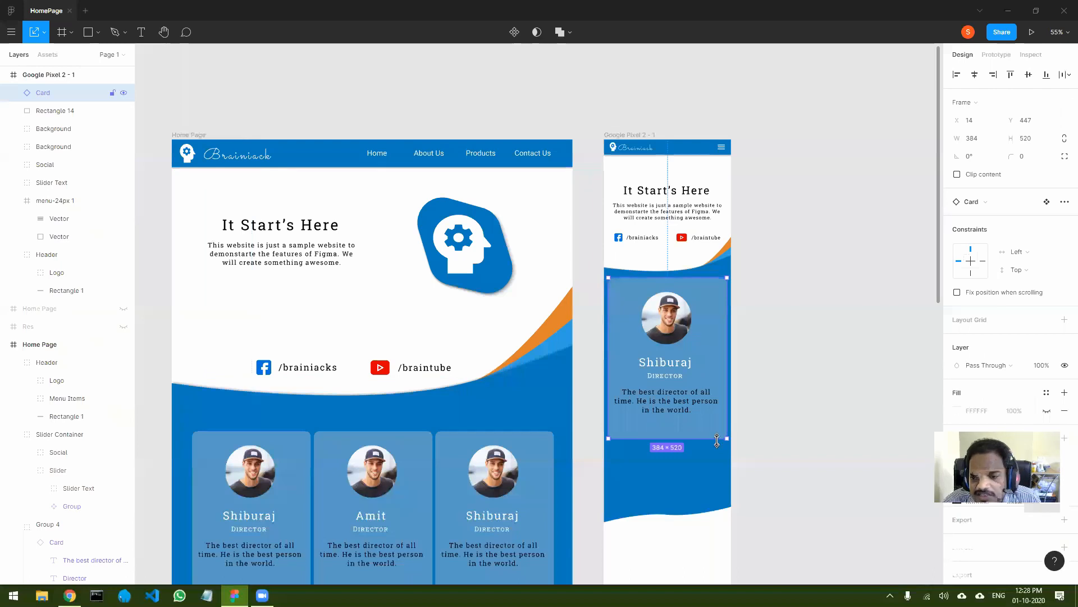
left_click_drag(727, 438, 711, 416)
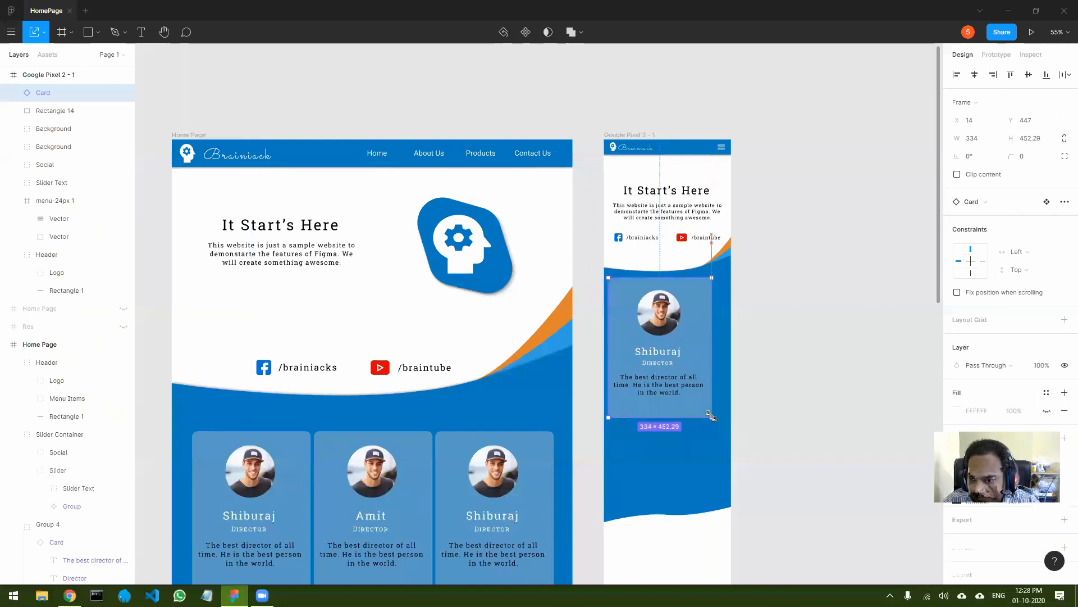
left_click_drag(698, 329, 709, 327)
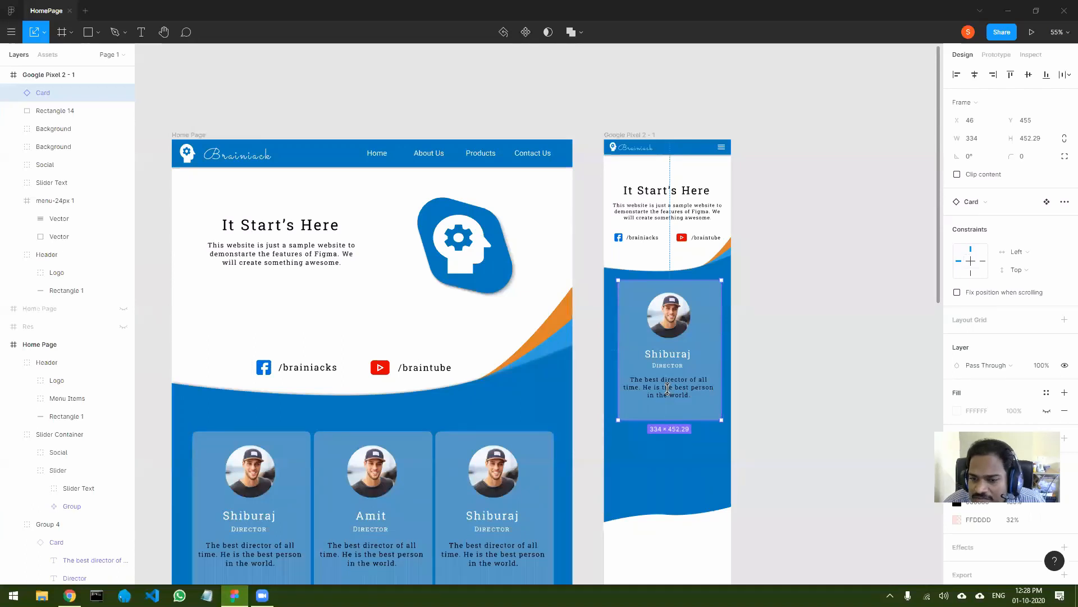
Place two duplicates of the mobile director card in a column beneath it, at about Y 935 and Y 1415.
scroll(688, 388, "down", 3)
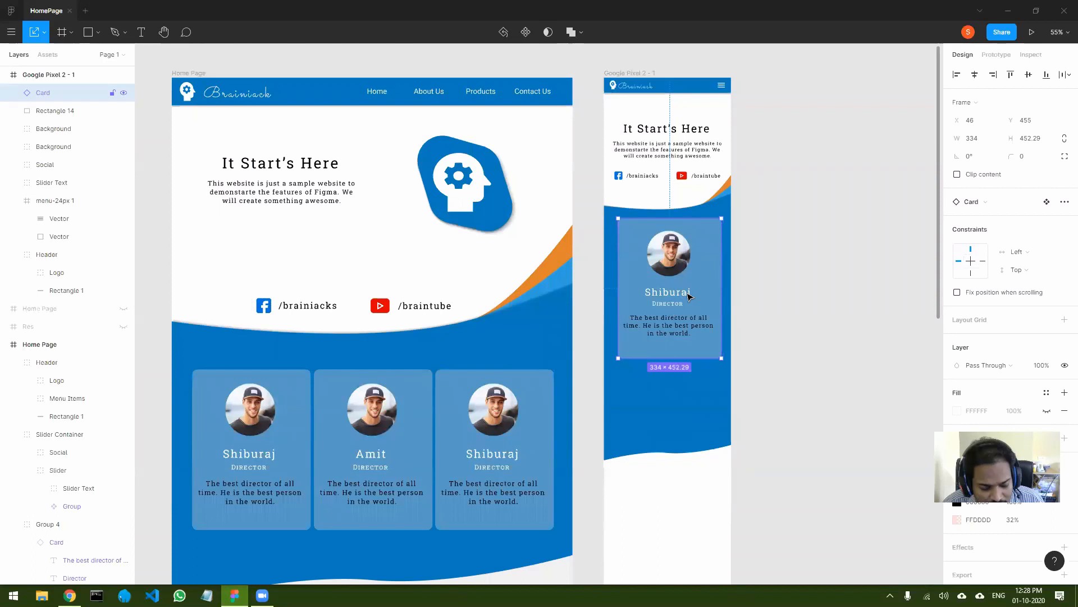
left_click_drag(695, 290, 694, 438)
scroll(687, 352, "down", 5)
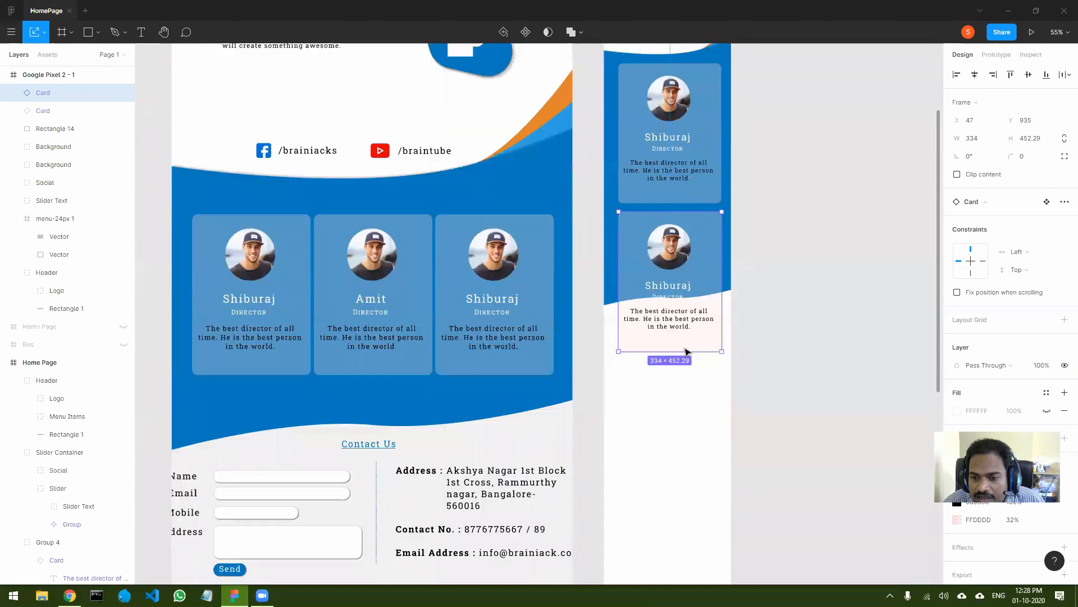
left_click_drag(698, 269, 699, 414)
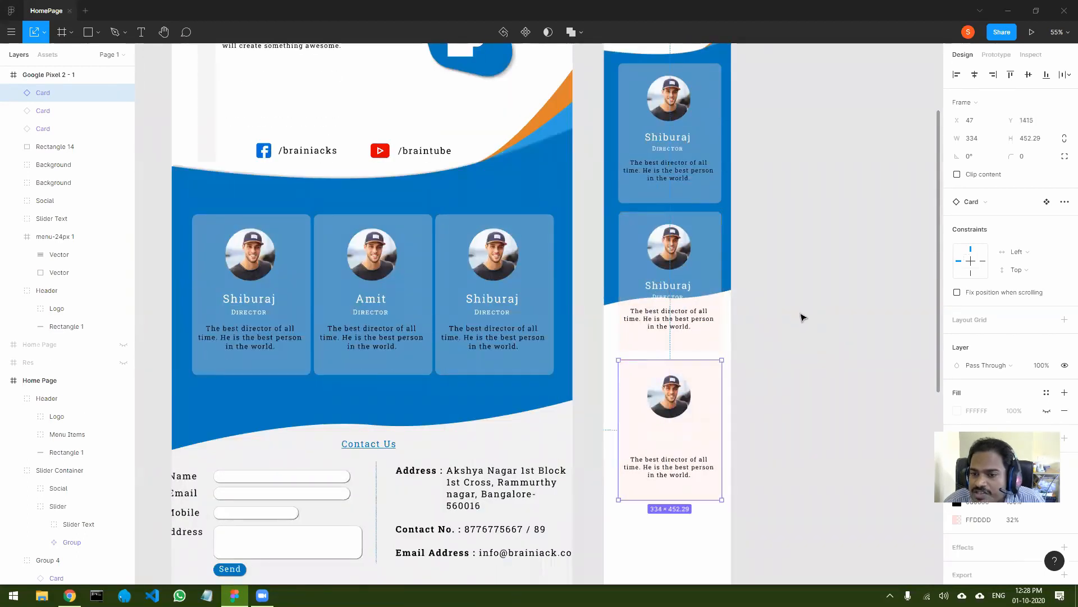
Move the lower Background down behind the third card and stretch the blue rectangle to a height of about 1139 to fill the gap.
left_click(730, 270)
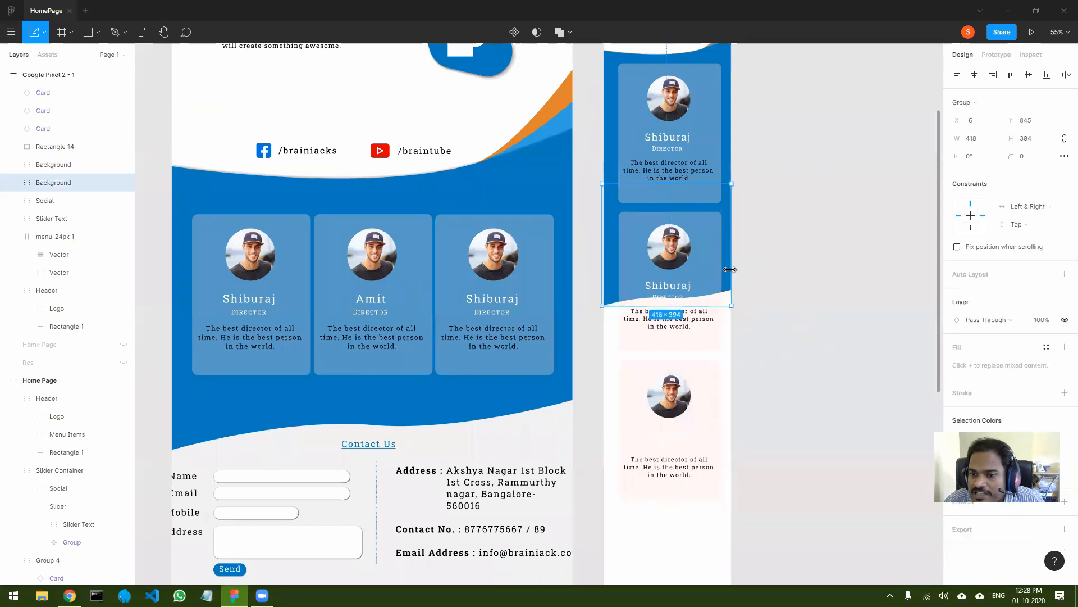
left_click_drag(730, 271, 726, 516)
left_click(727, 221)
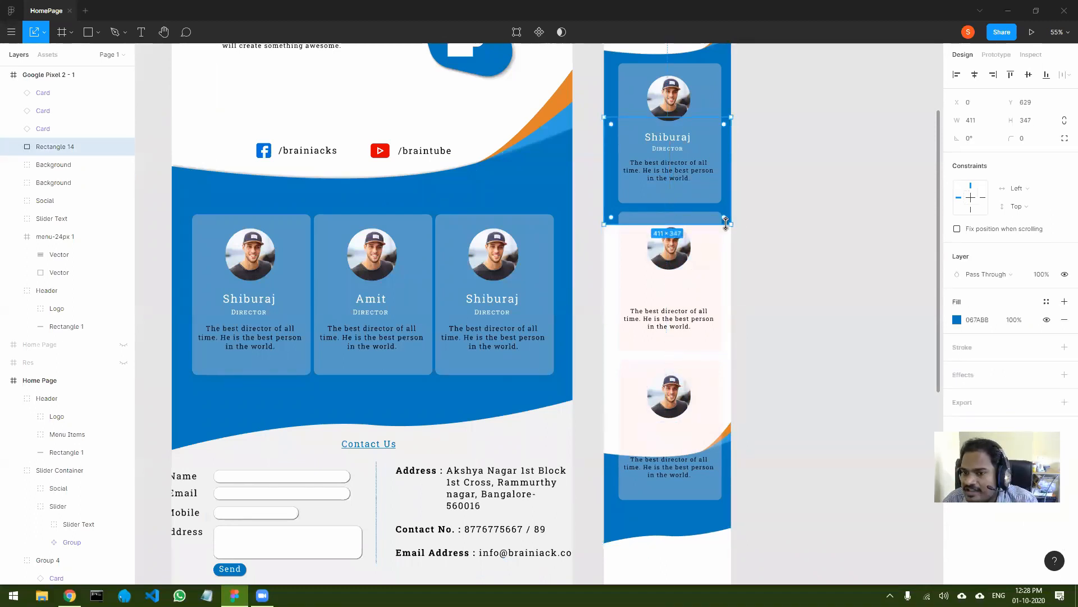
left_click_drag(726, 224, 730, 272)
key("ctrl+z")
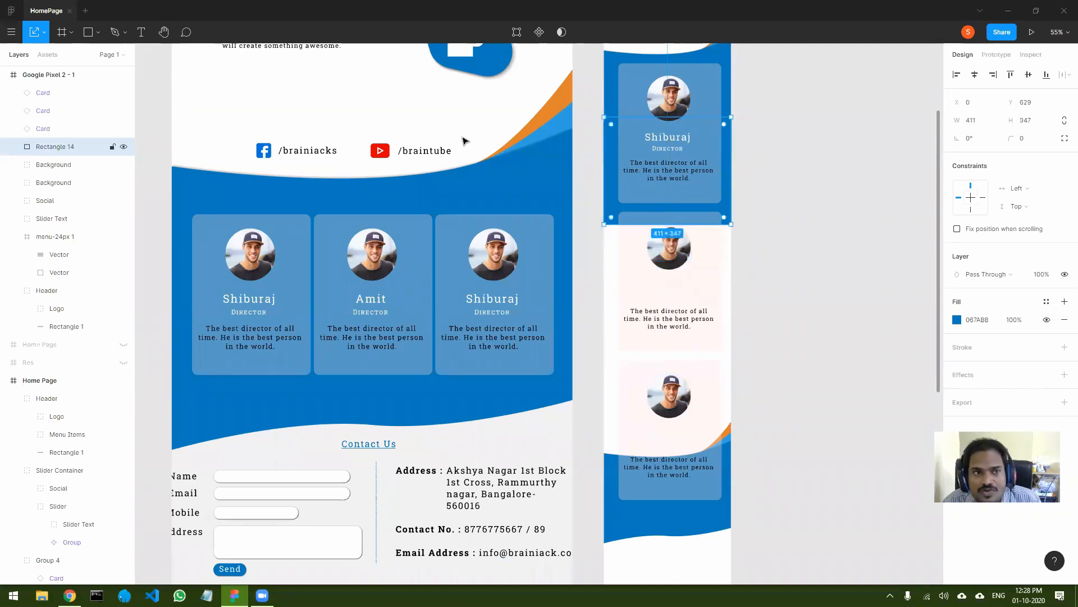
left_click(45, 36)
left_click(49, 54)
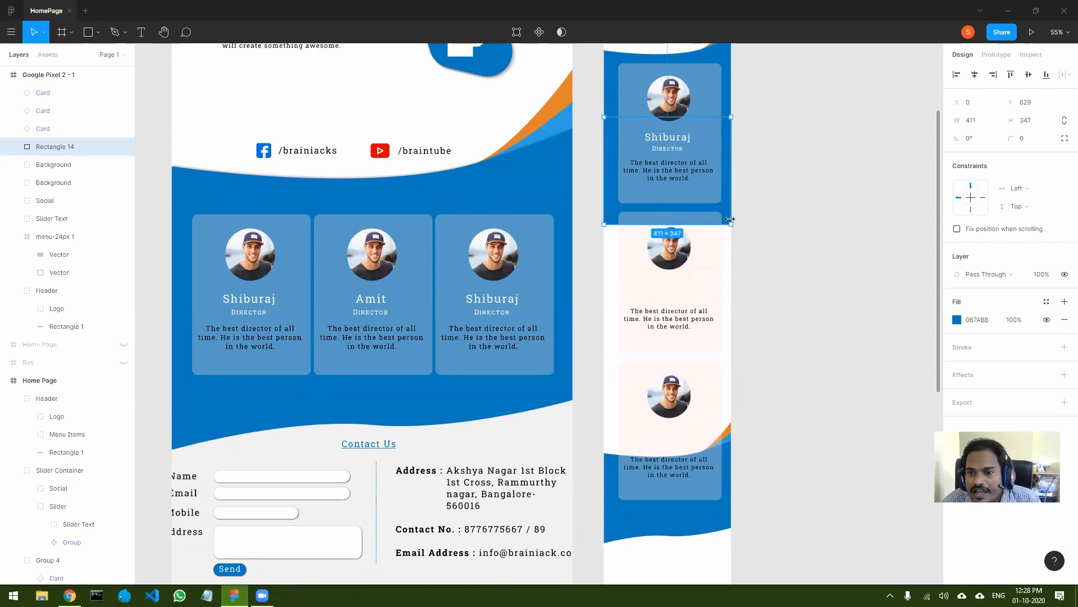
left_click_drag(723, 225, 723, 477)
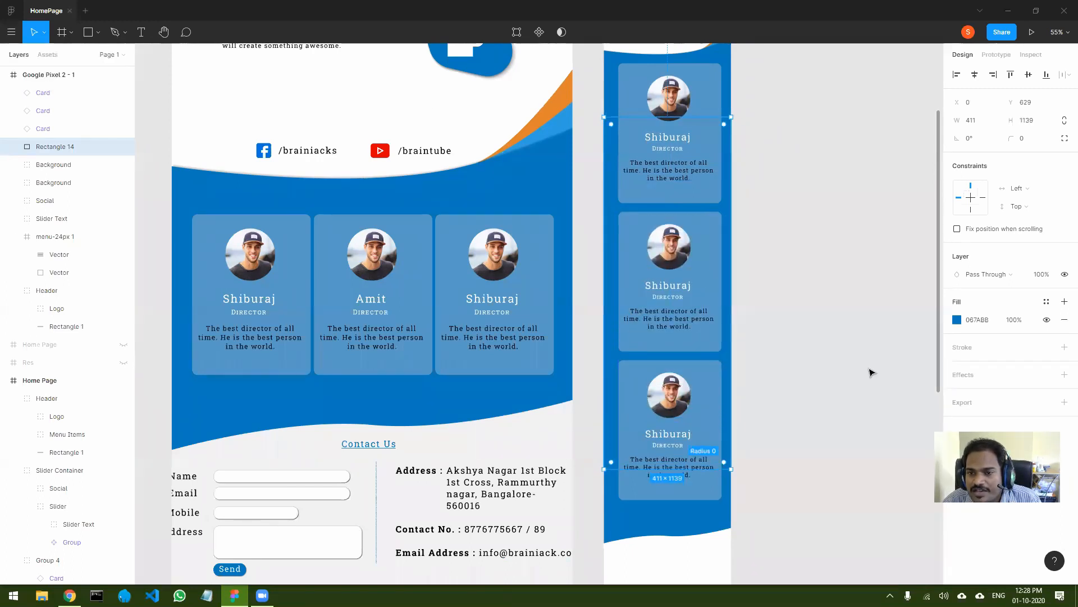
left_click(783, 291)
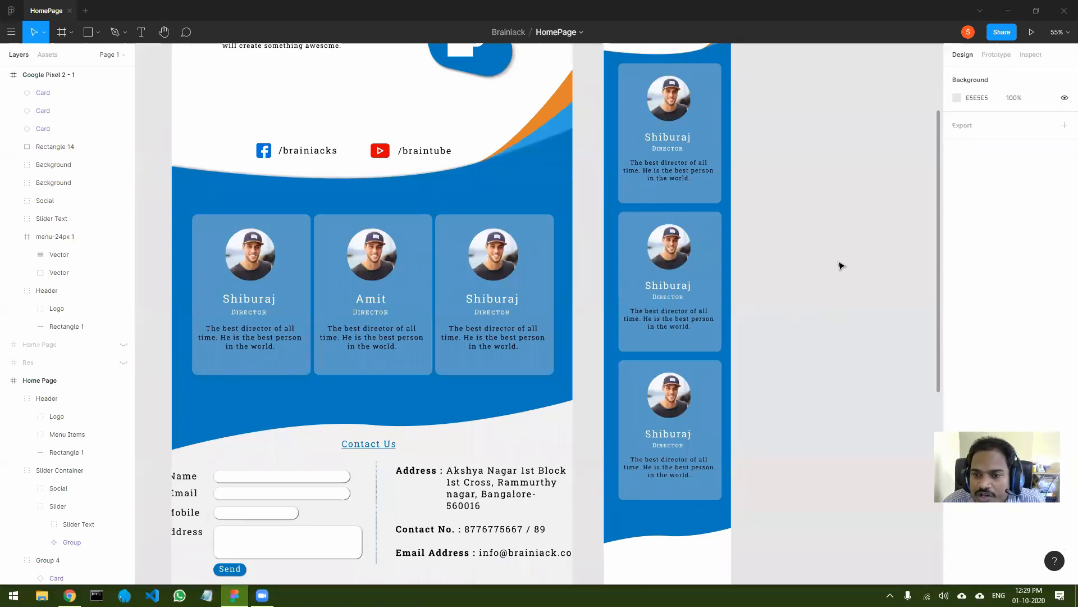
Compare the mobile layout with the desktop page, from the header through the director cards to the Contact Us section.
scroll(840, 265, "down", 2)
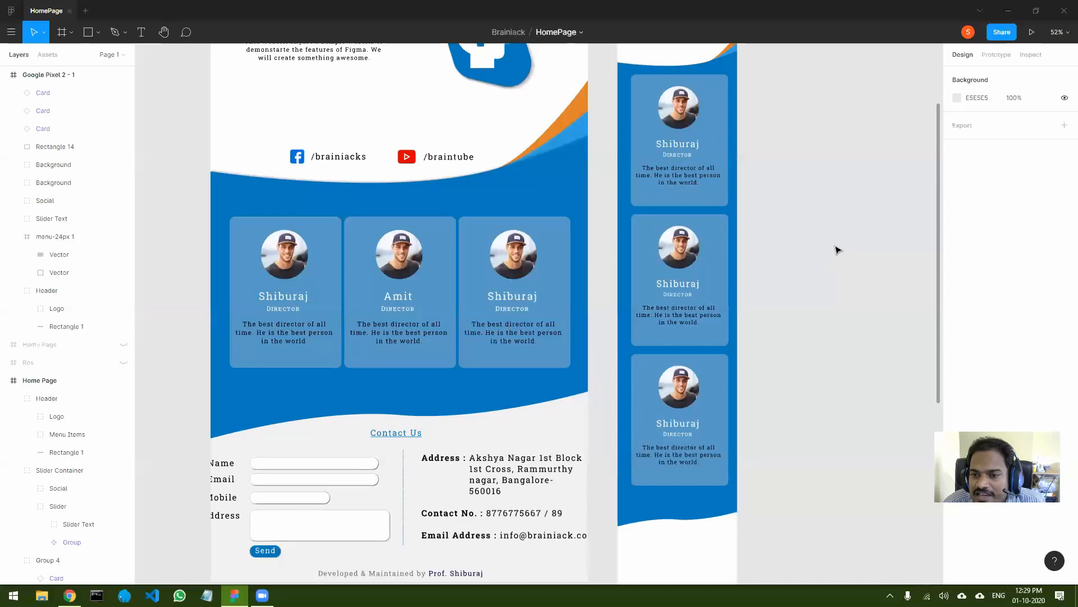
scroll(837, 250, "up", 3)
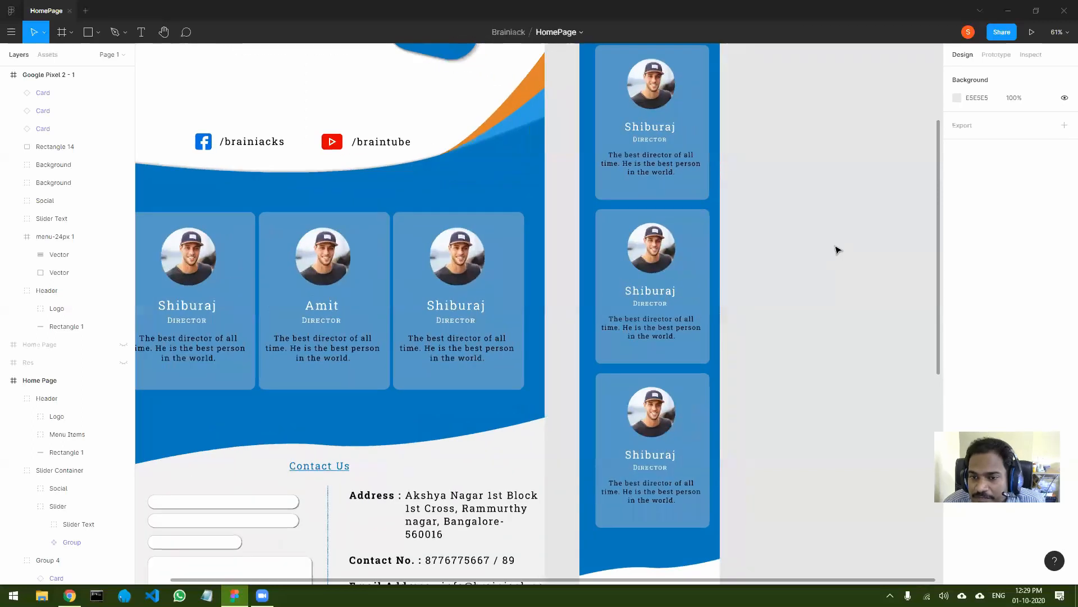
scroll(837, 250, "up", 4)
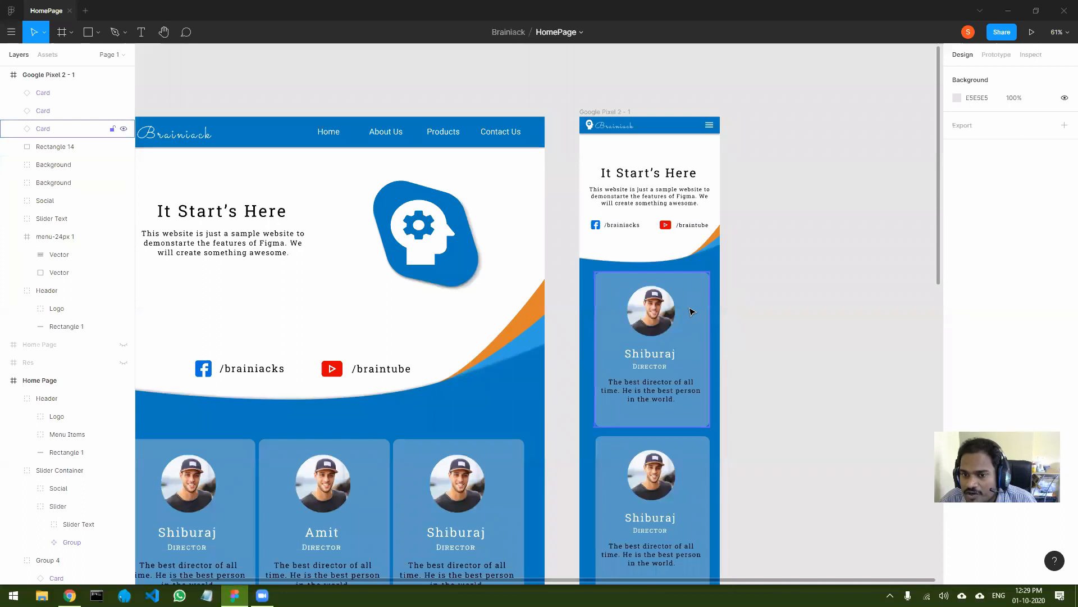
left_click(687, 332)
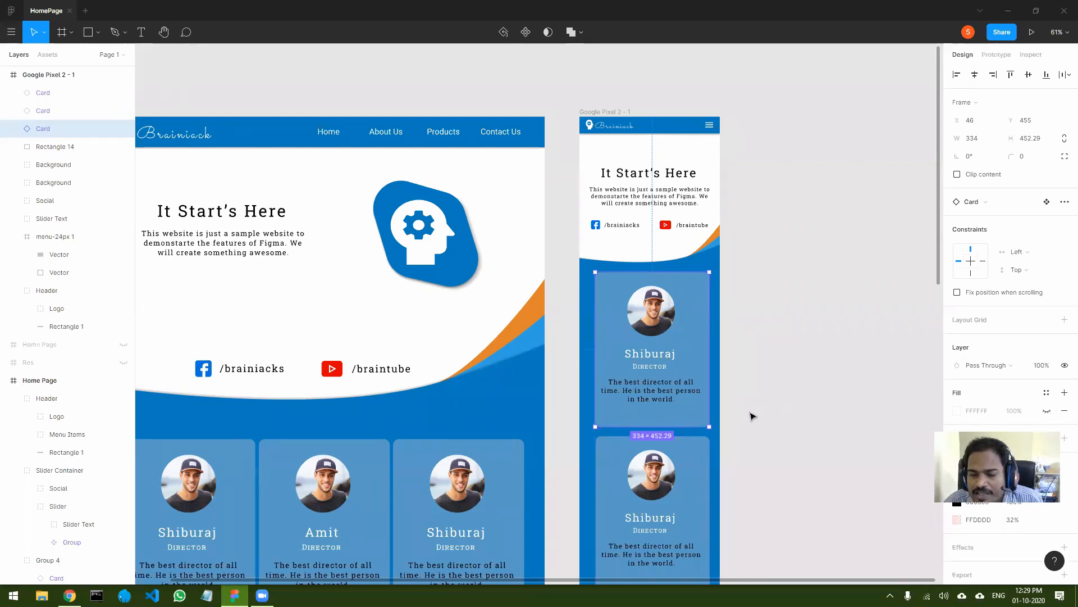
scroll(751, 416, "down", 3)
scroll(581, 344, "down", 2)
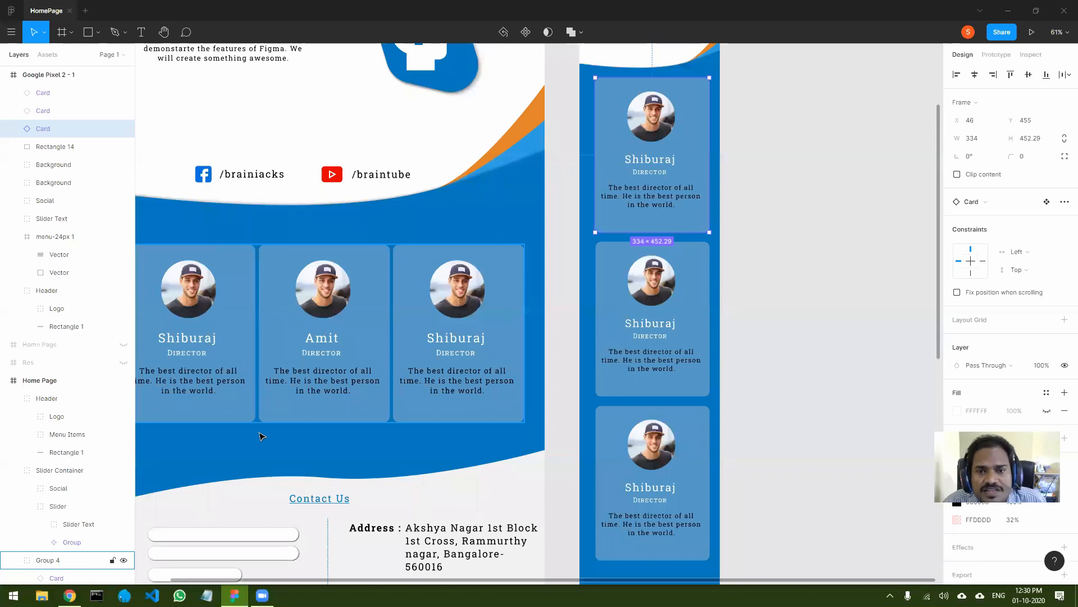
left_click(801, 358)
scroll(793, 342, "down", 1)
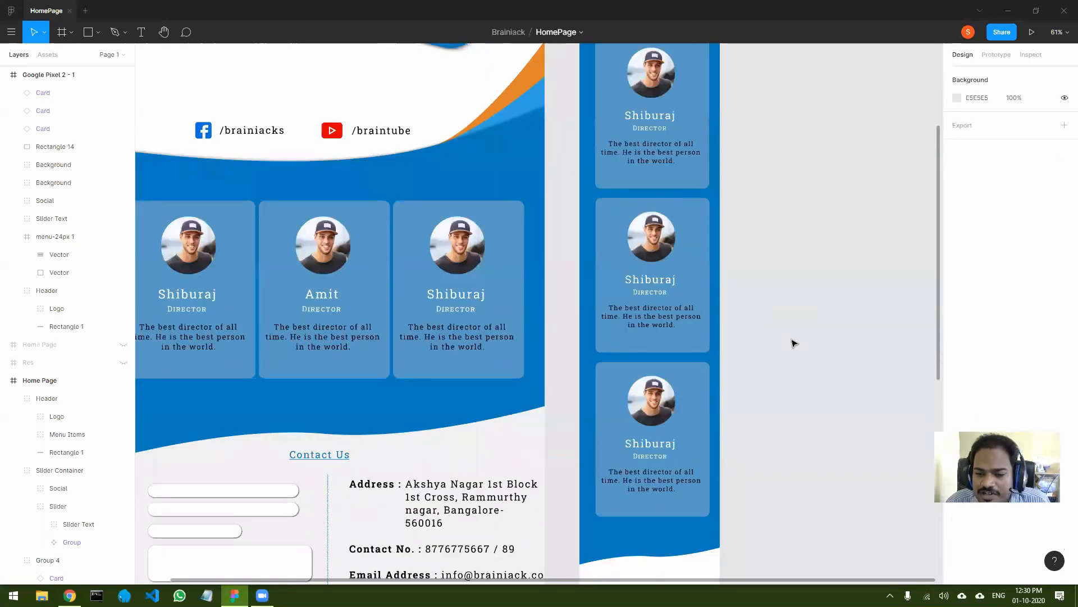
scroll(794, 343, "down", 2)
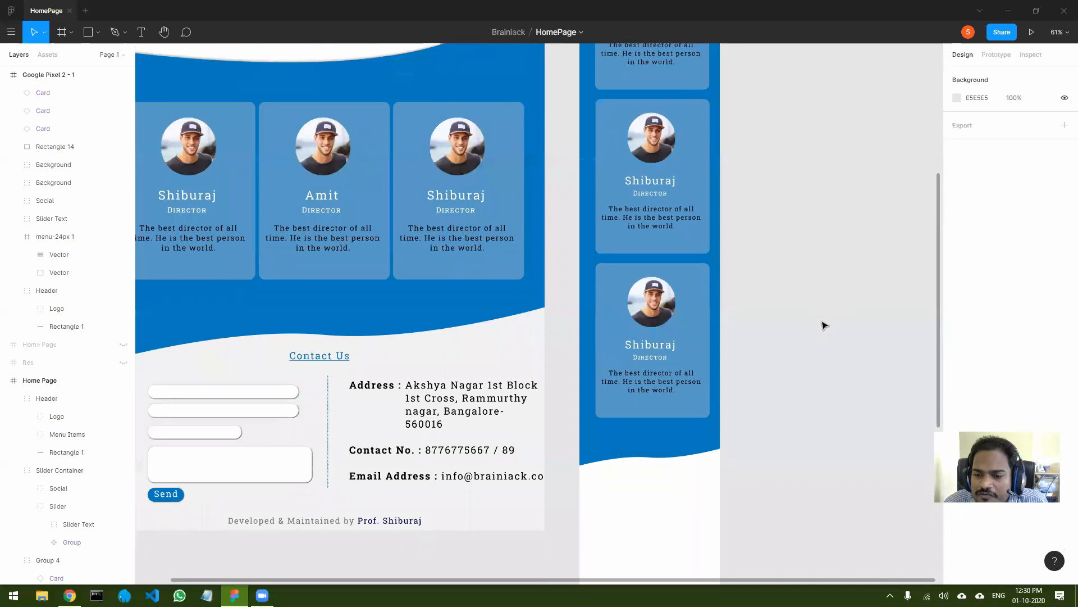
scroll(824, 326, "down", 1)
scroll(823, 325, "down", 4)
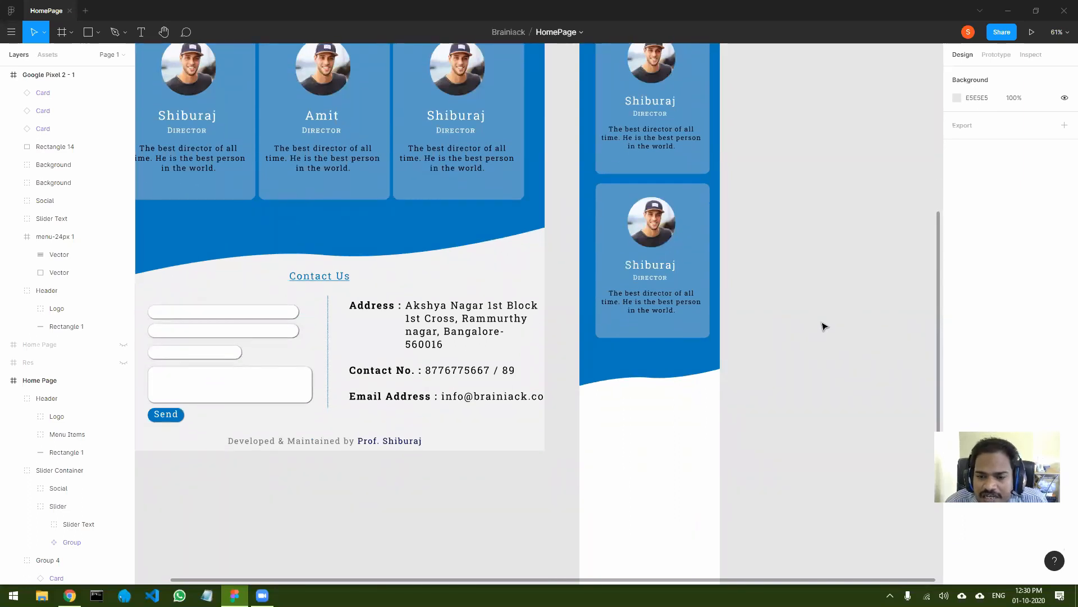
scroll(824, 326, "up", 3)
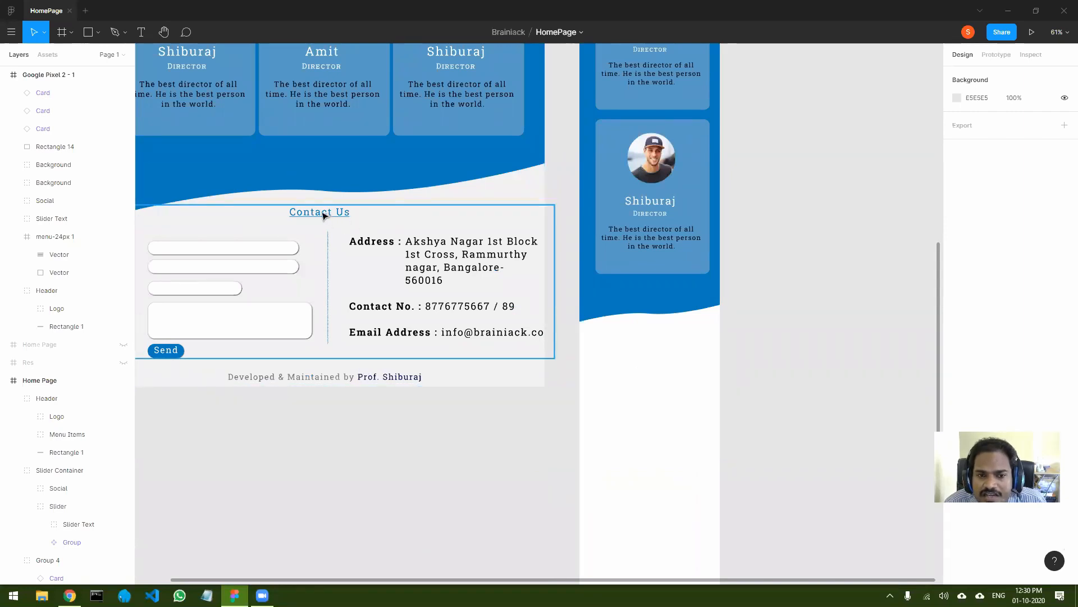
Duplicate the desktop Contact Us heading and place the copy below the blue wave in the Google Pixel 2 - 1 frame.
double_click(325, 215)
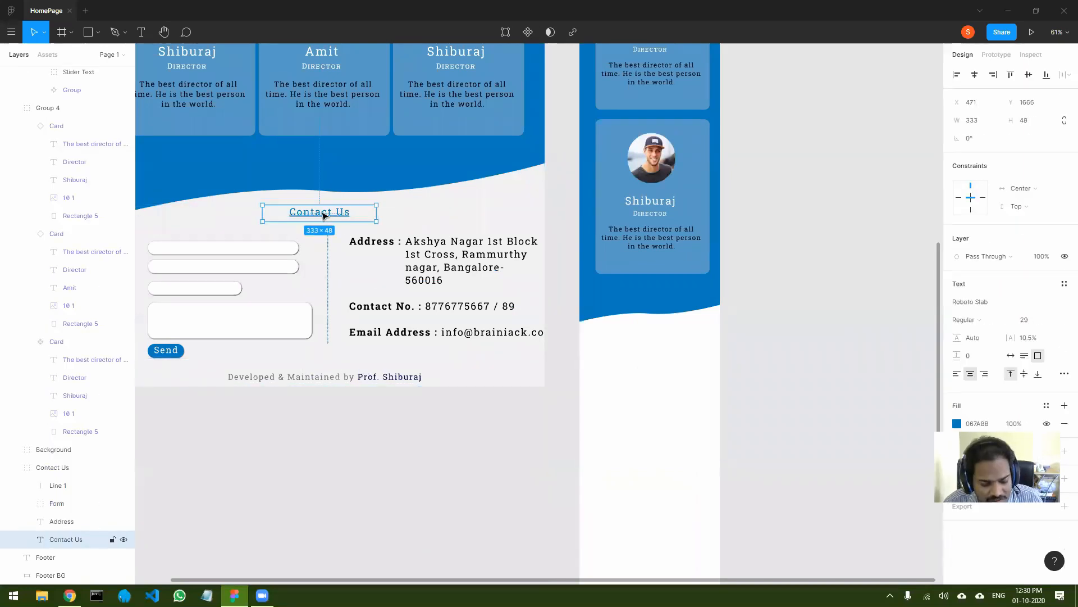
key("ctrl+d")
left_click_drag(325, 215, 655, 337)
Duplicate the desktop contact Form group and place the copy beneath the phone frame's Contact Us heading.
left_click(257, 248)
left_click(258, 248)
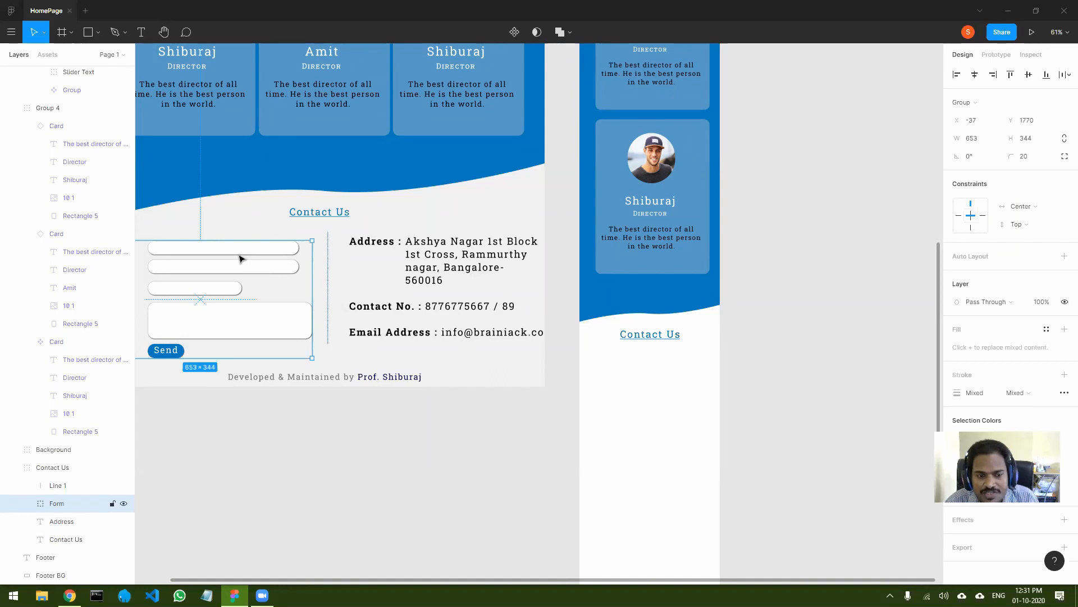
key("ctrl+d")
left_click_drag(252, 260, 681, 382)
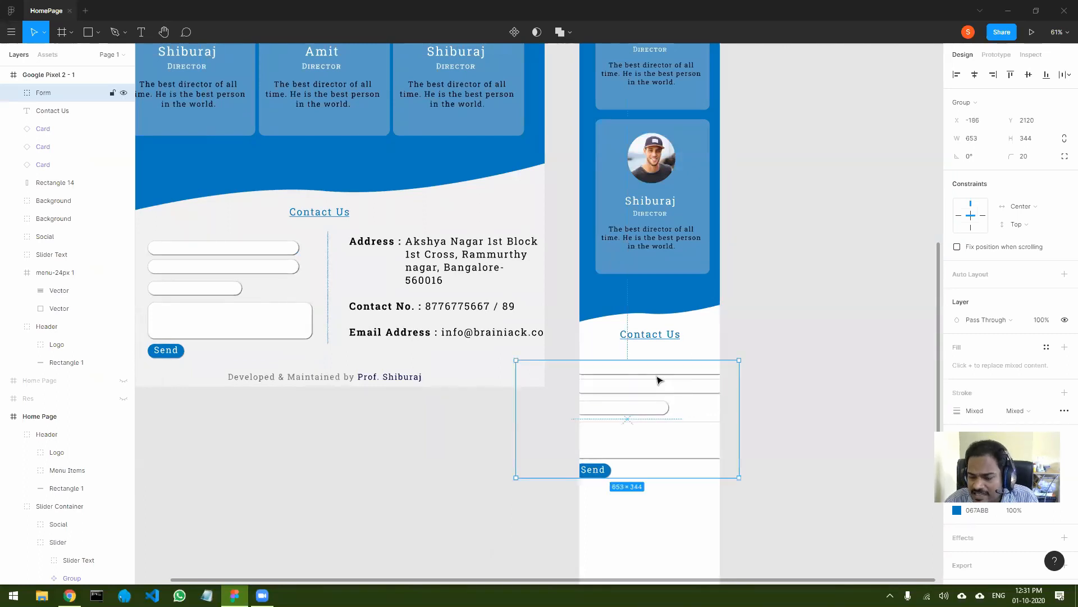
Try to scale the duplicated form proportionally with the Scale tool so it fits the phone frame's width.
key("k")
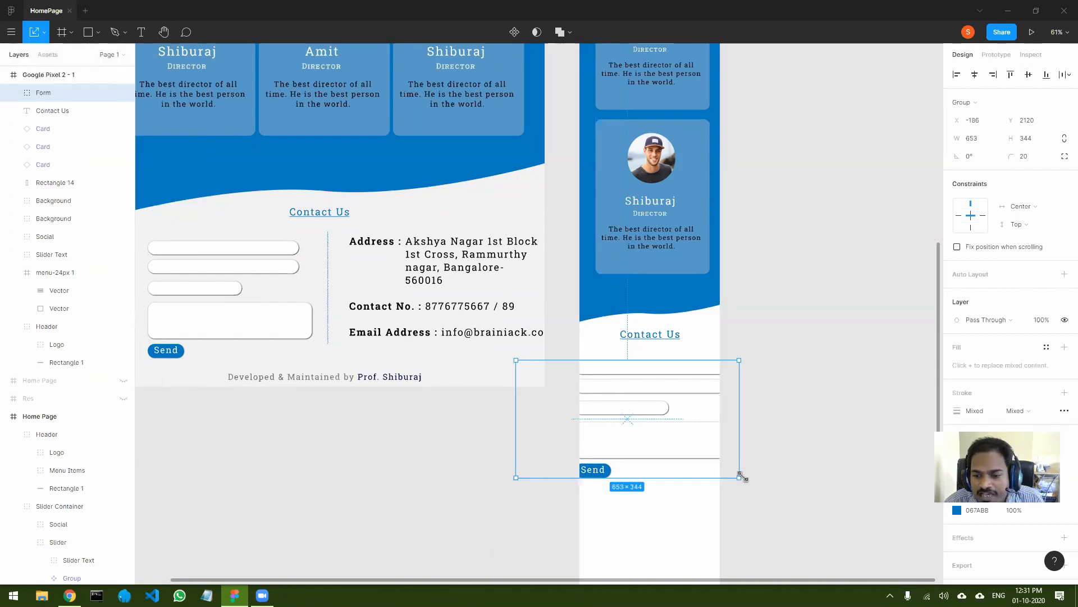
left_click_drag(739, 477, 700, 388)
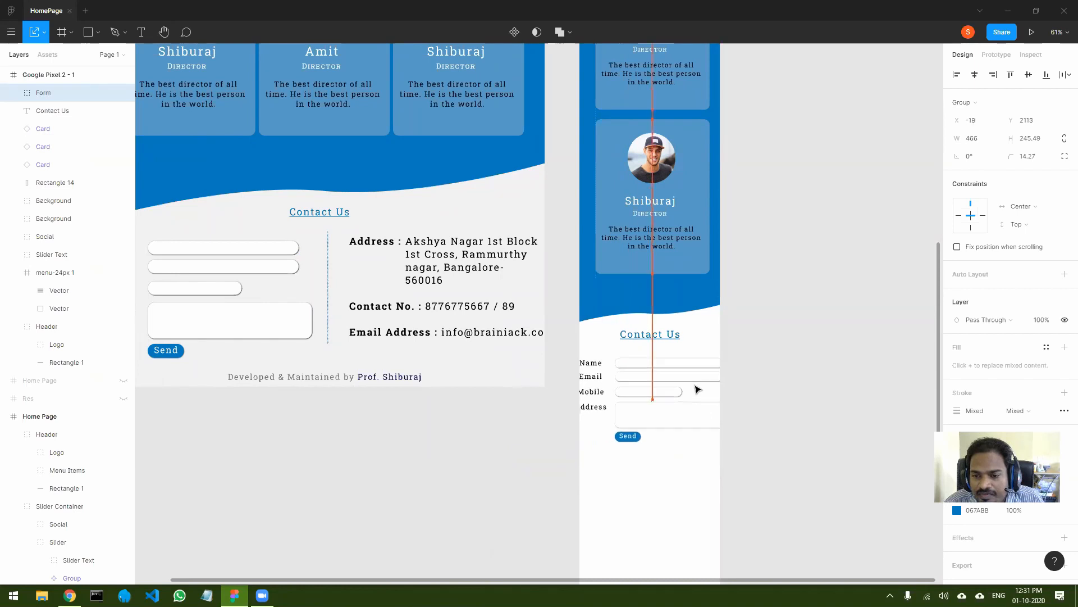
mouse_move(712, 426)
left_mouse_down()
mouse_move(699, 411)
mouse_move(709, 428)
left_mouse_up()
left_click_drag(683, 391, 690, 388)
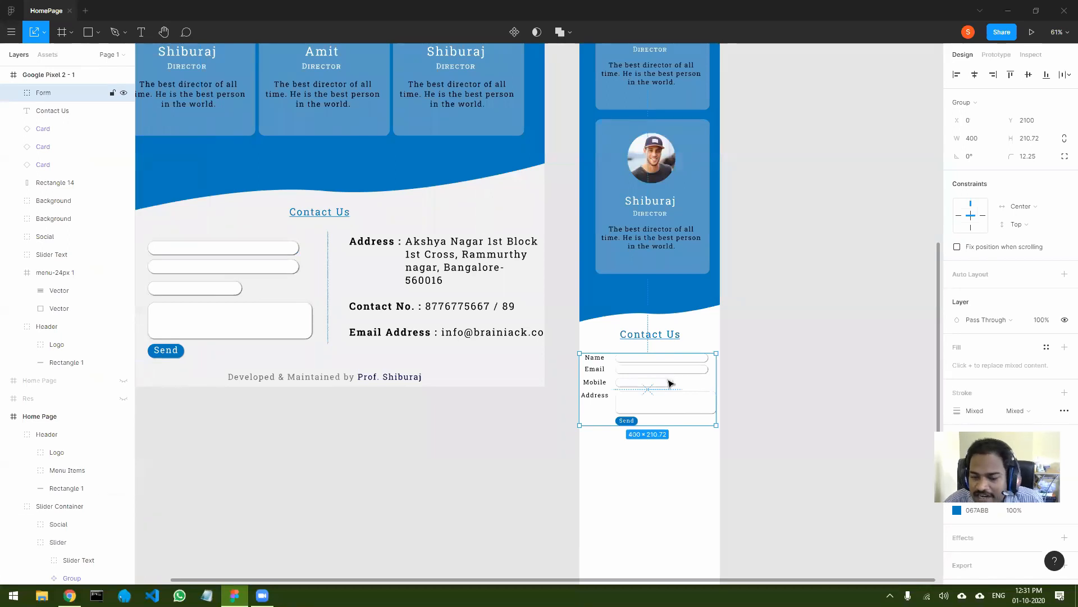
left_click_drag(689, 384, 692, 387)
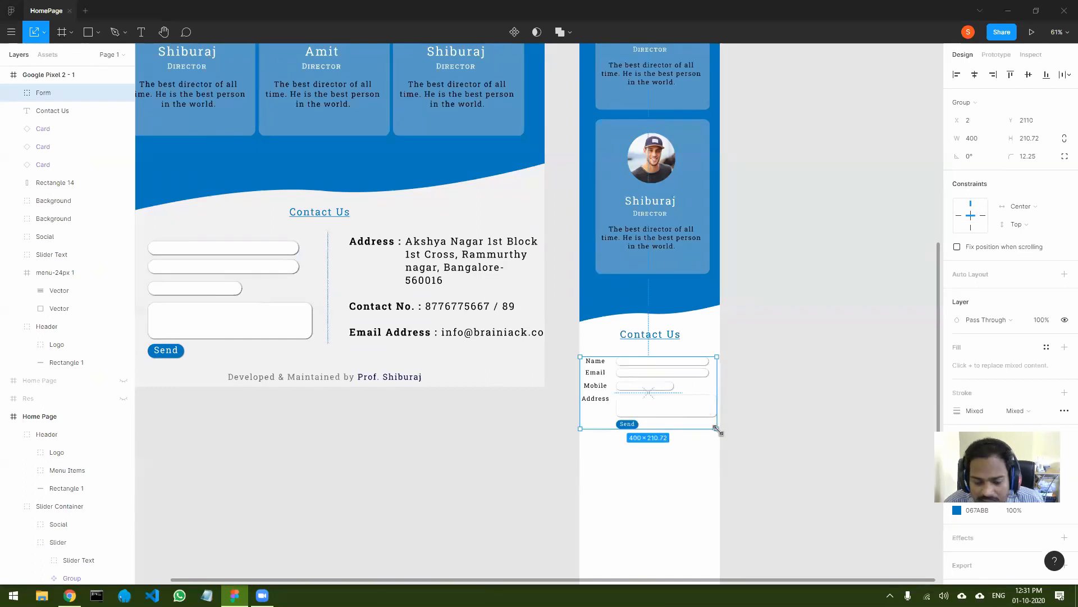
left_click_drag(717, 429, 728, 445)
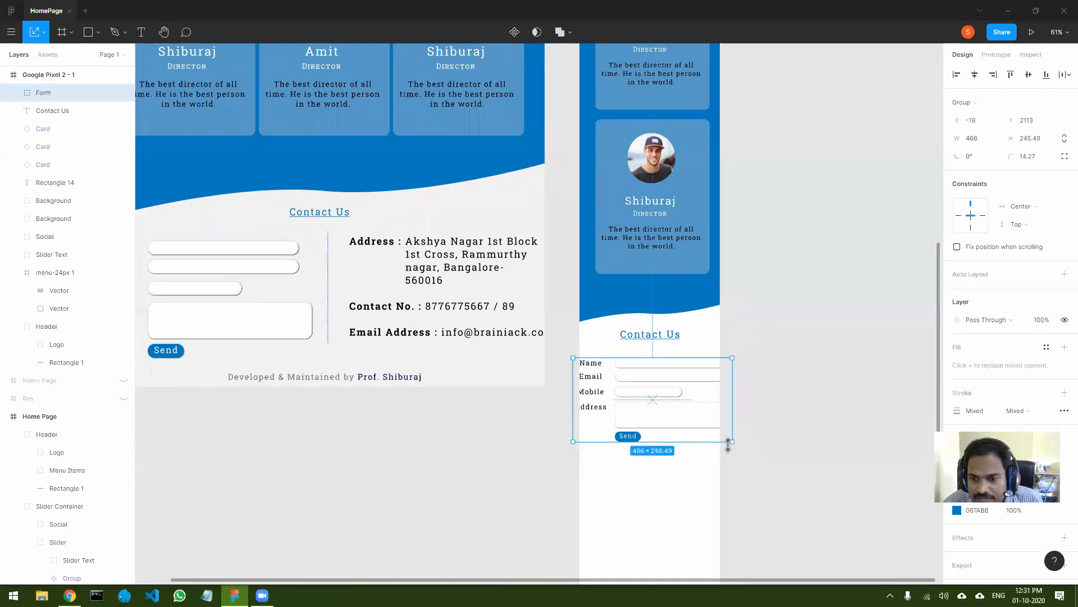
Undo the form copy's scaling and moves, back to its unscaled state outside the phone frame.
key("ctrl+z")
key("ctrl+z")
key("ctrl+z")
key("ctrl+z")
key("ctrl+z")
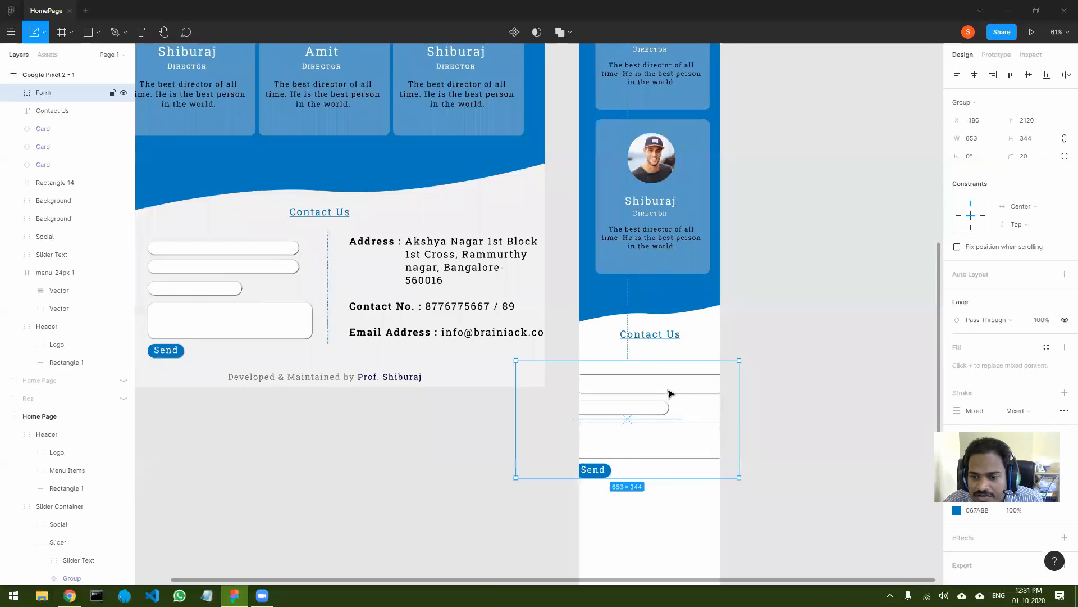
key("ctrl+z")
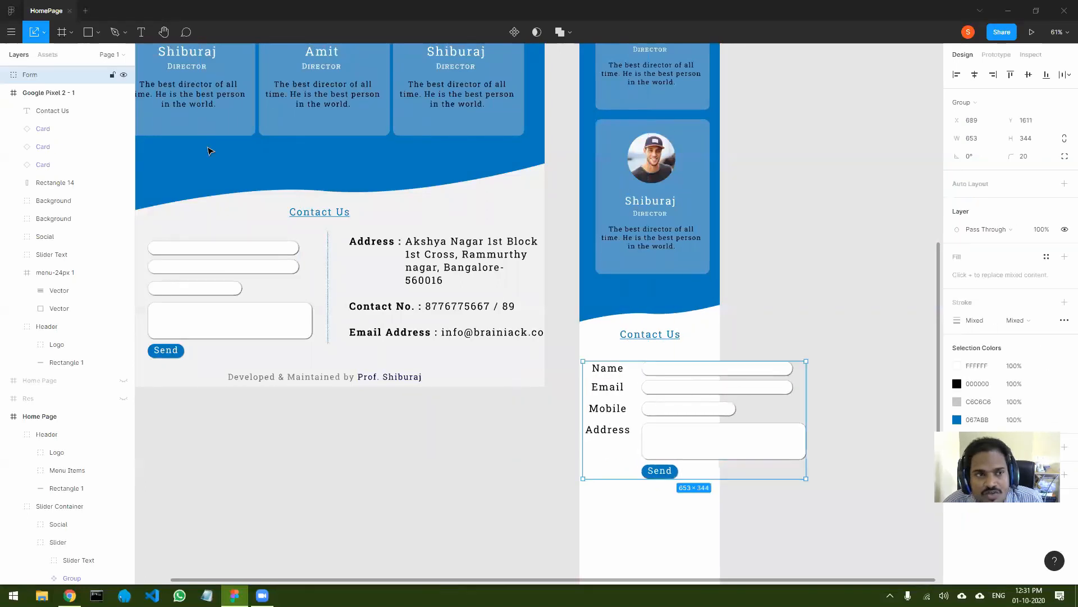
Return to the Move tool and nest the duplicated Form layer inside the Google Pixel 2 - 1 frame.
left_click(43, 33)
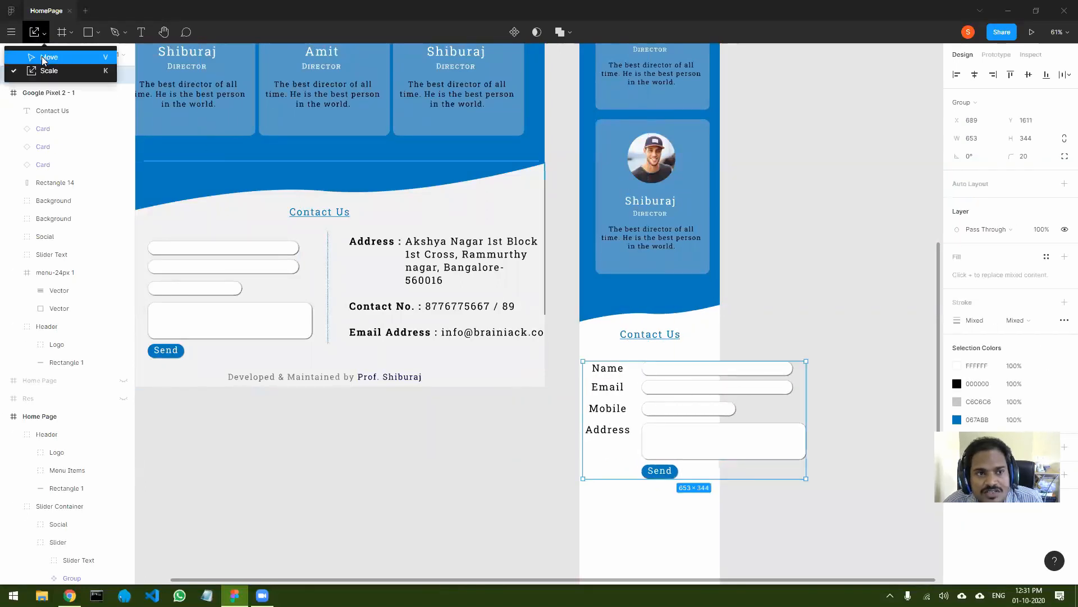
left_click(43, 56)
left_click_drag(689, 479, 690, 528)
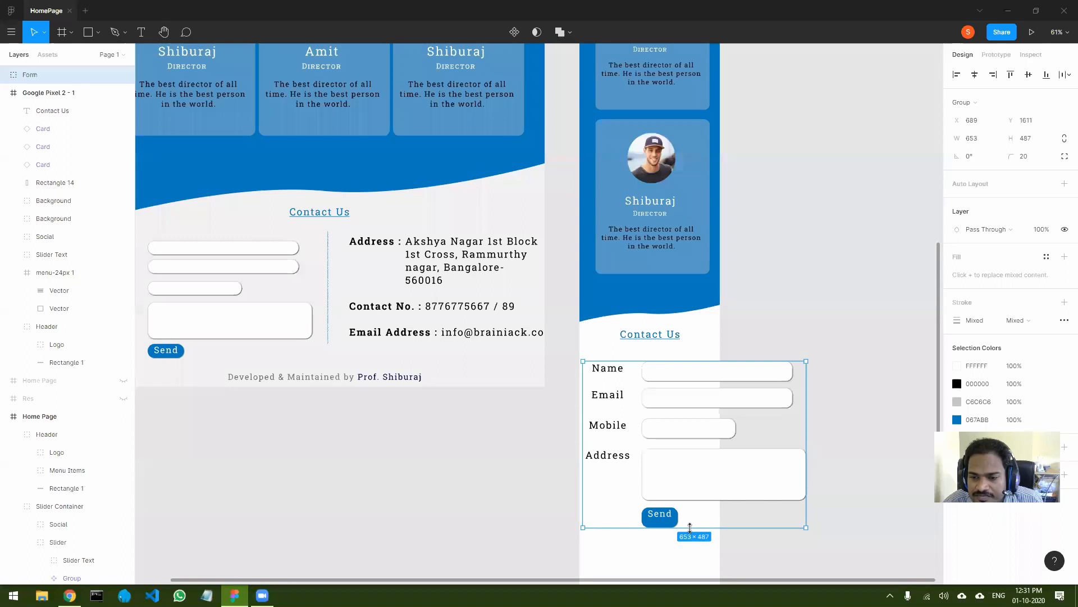
key("ctrl+z")
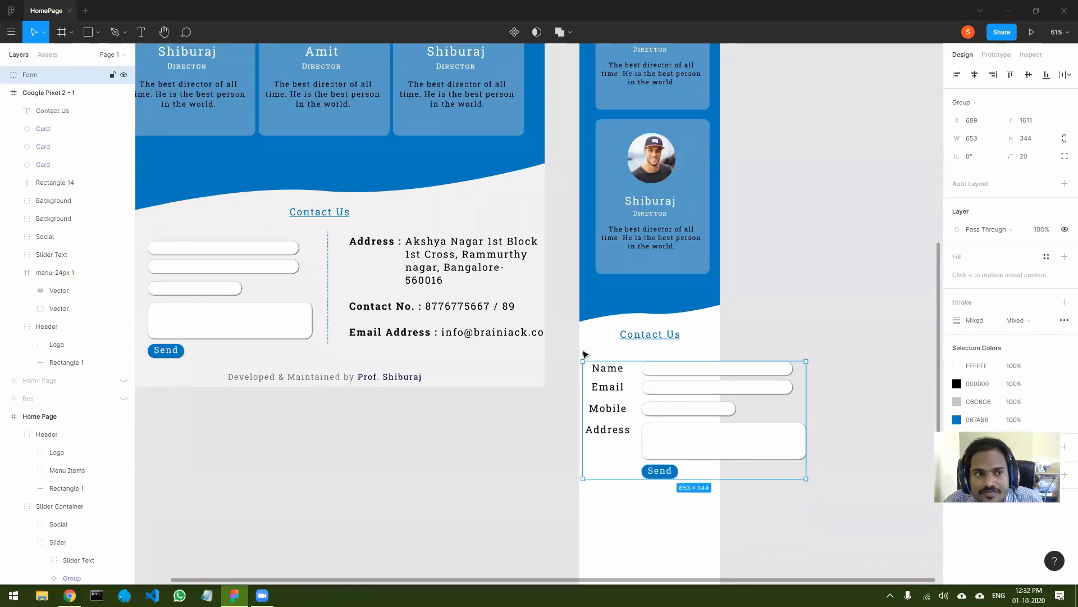
left_click_drag(37, 99, 40, 110)
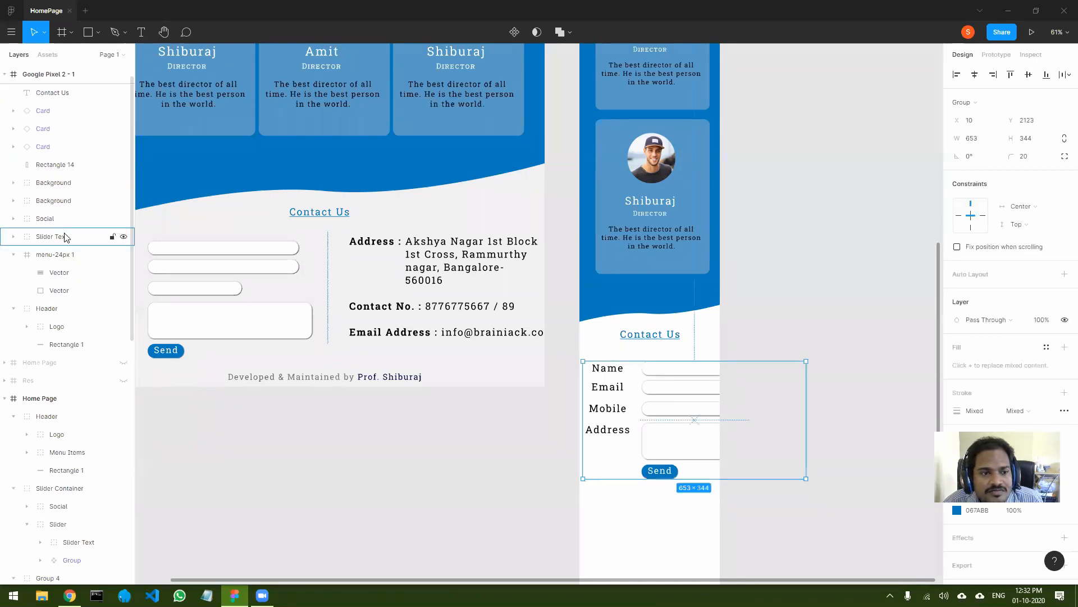
left_click(48, 93)
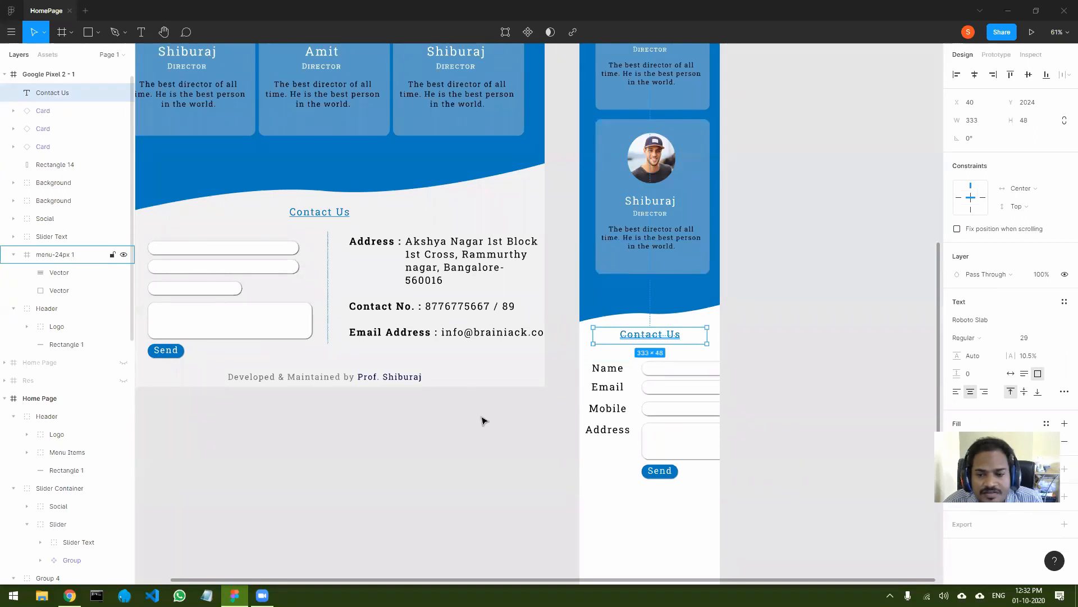
Set the form copy's horizontal constraint to Left and stretch the group to a height of about 515.
left_click(661, 365)
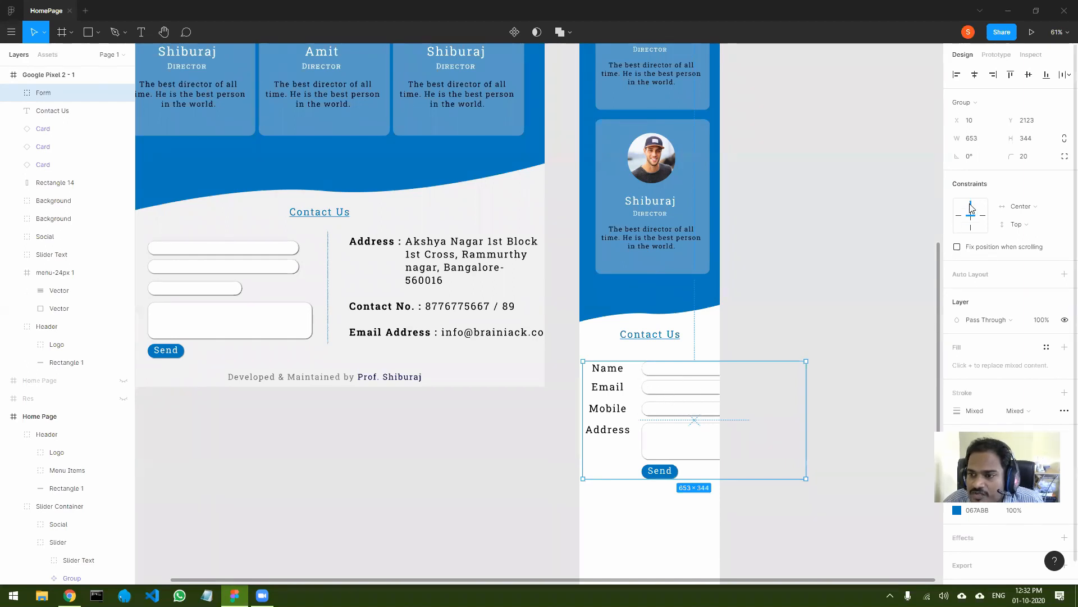
left_click(958, 217)
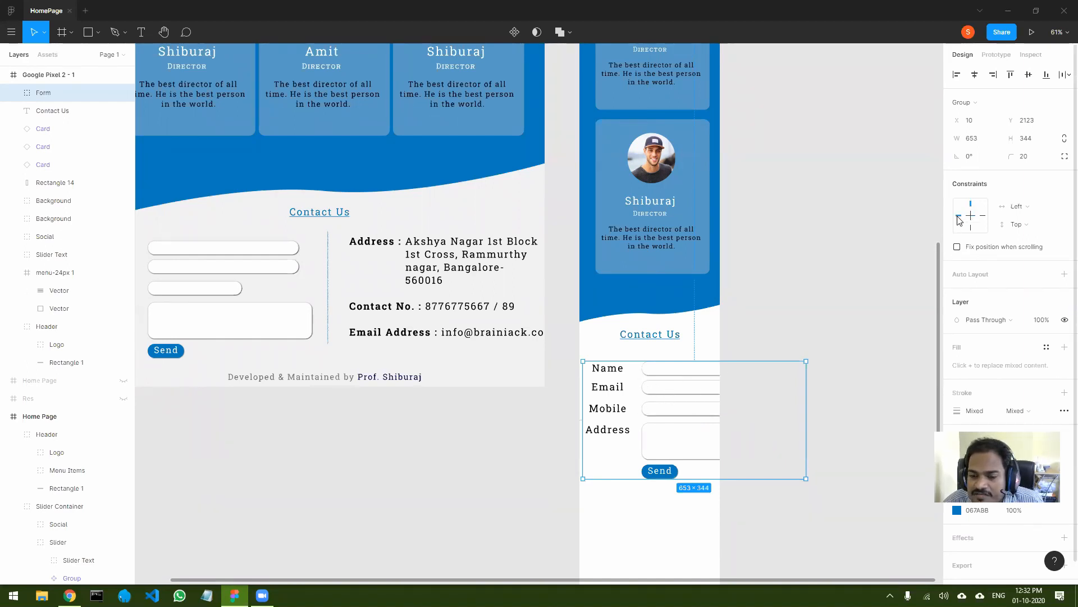
left_click_drag(700, 487, 702, 537)
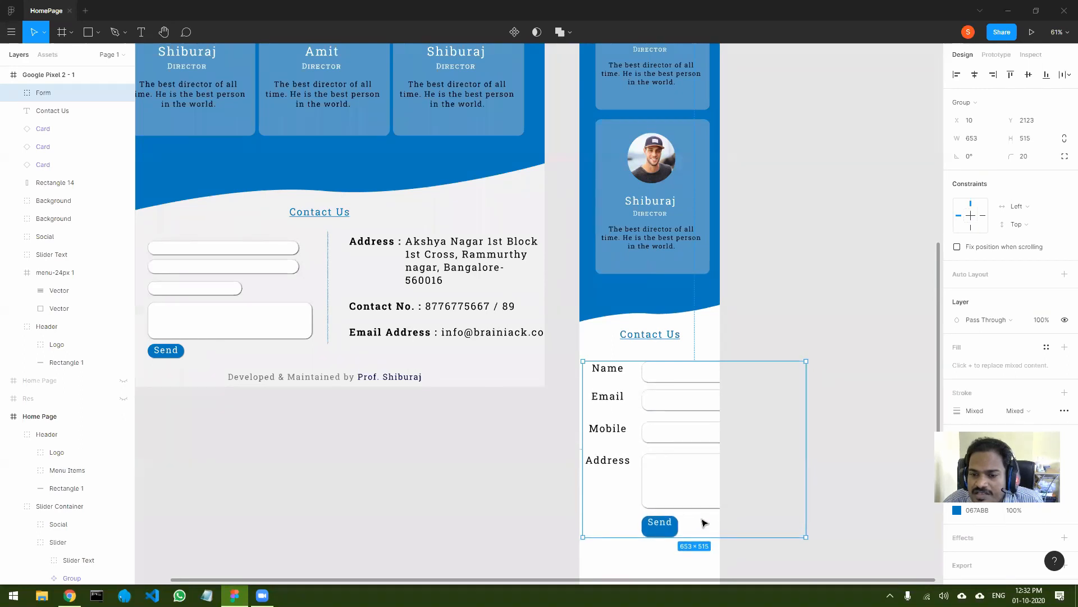
Shorten the phone form's Address box from its upper edge and move the Address label down level with it.
double_click(686, 406)
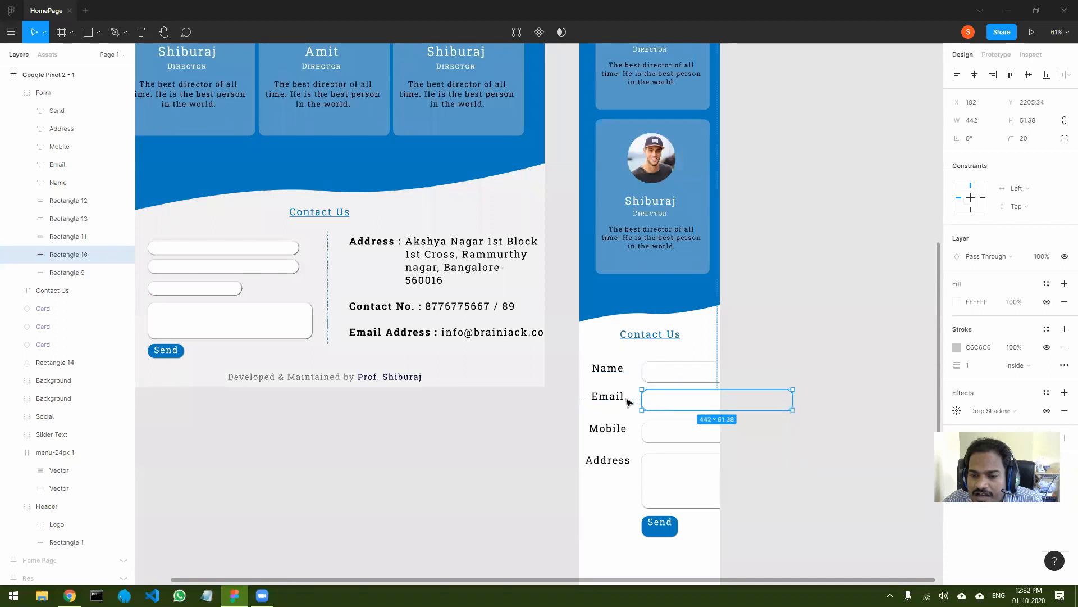
left_click(679, 480)
left_click_drag(684, 451, 618, 476)
left_click(620, 463)
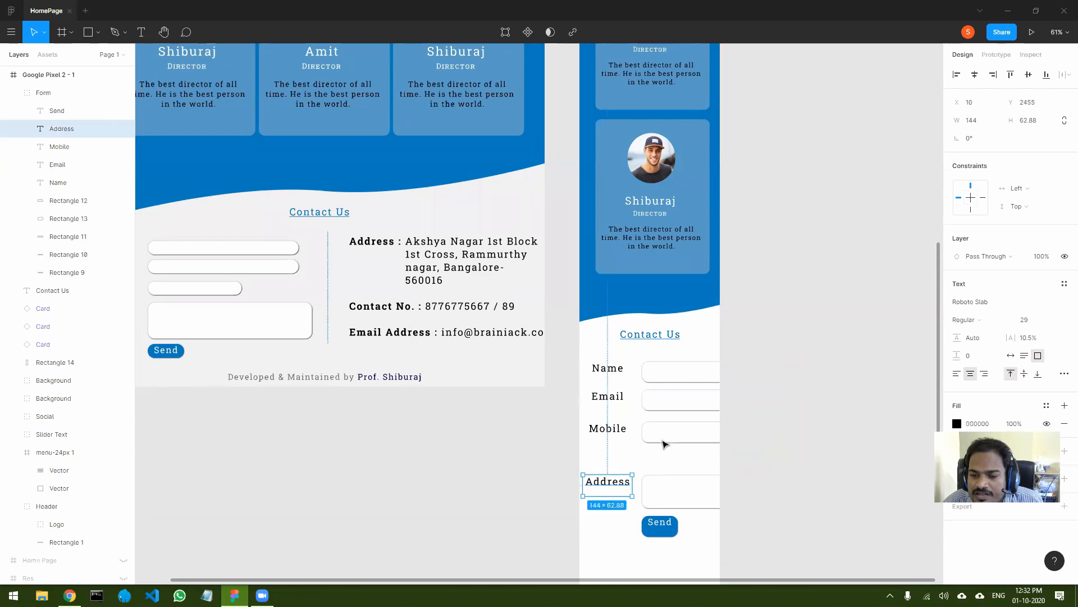
Move the Mobile and Email boxes with their labels down to open space below the Name row.
left_click(667, 438)
left_click_drag(667, 438, 669, 463)
left_click_drag(620, 434, 618, 458)
left_click_drag(666, 405, 668, 442)
left_click_drag(618, 399, 618, 423)
Place the Name box at the form's left edge, resize it to about 379 wide, and put the Name label inside it.
left_click(672, 377)
left_click_drag(678, 373, 620, 388)
left_click_drag(736, 387, 711, 388)
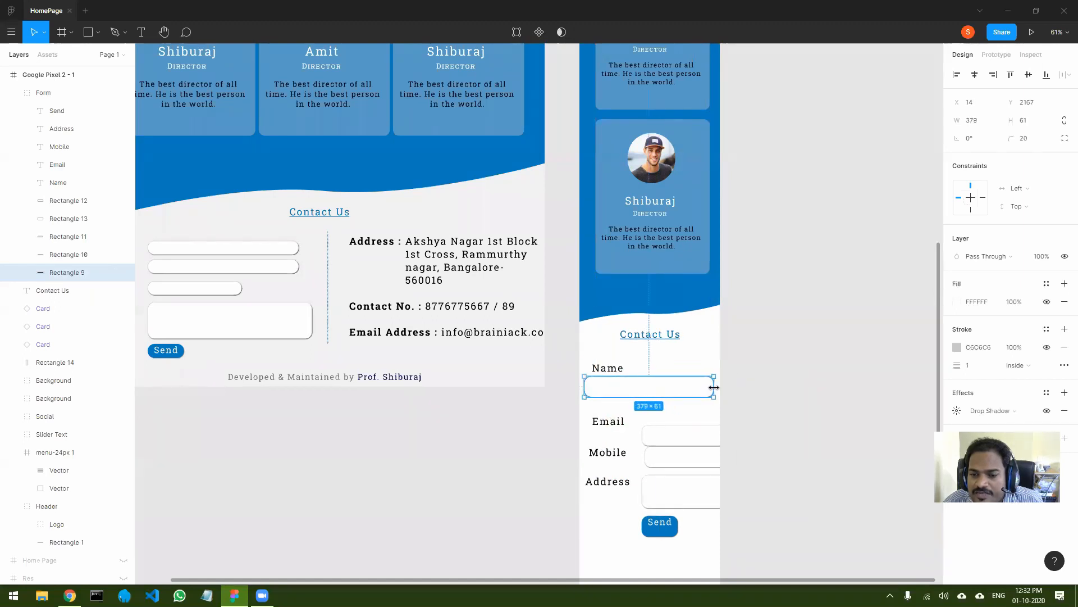
mouse_move(620, 374)
left_mouse_down()
mouse_move(612, 369)
mouse_move(613, 390)
left_mouse_up()
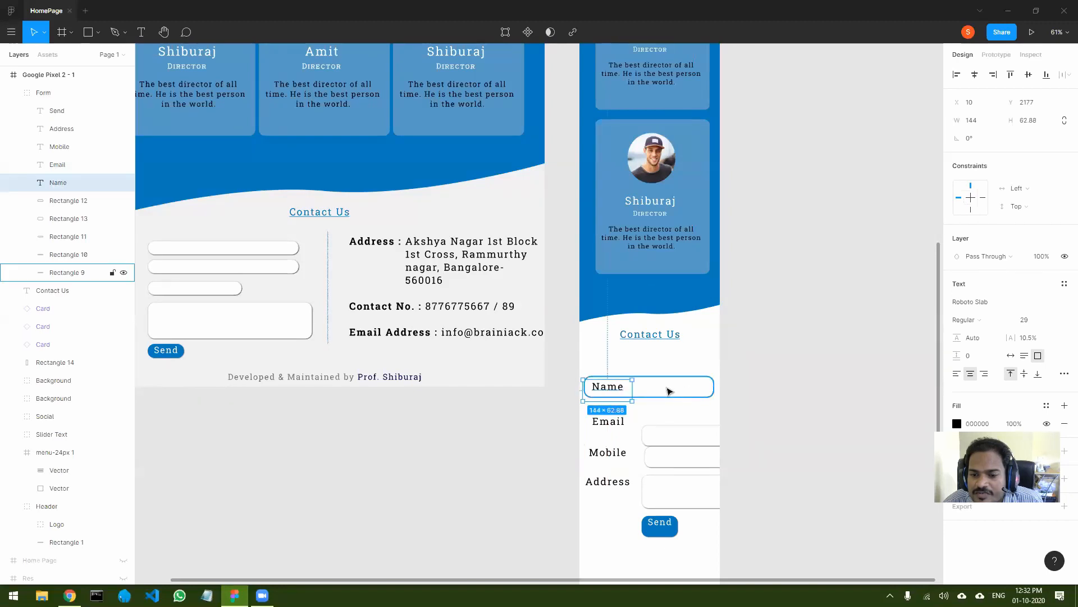
Move the Name box and its label together up to just beneath the Contact Us heading.
left_click(670, 390)
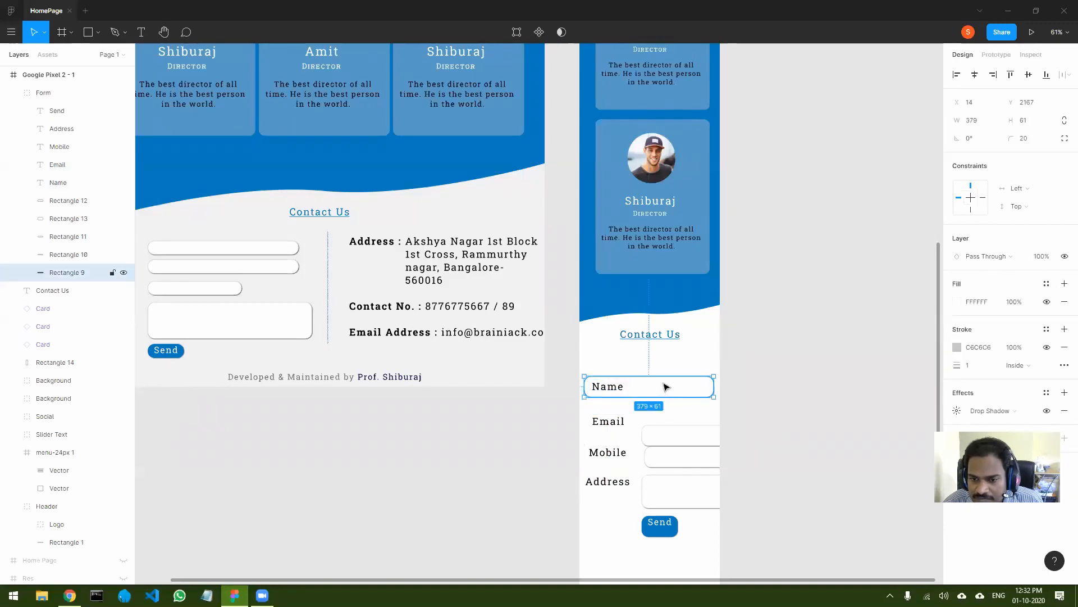
left_click(645, 388, "shift")
left_click_drag(645, 387, 645, 363)
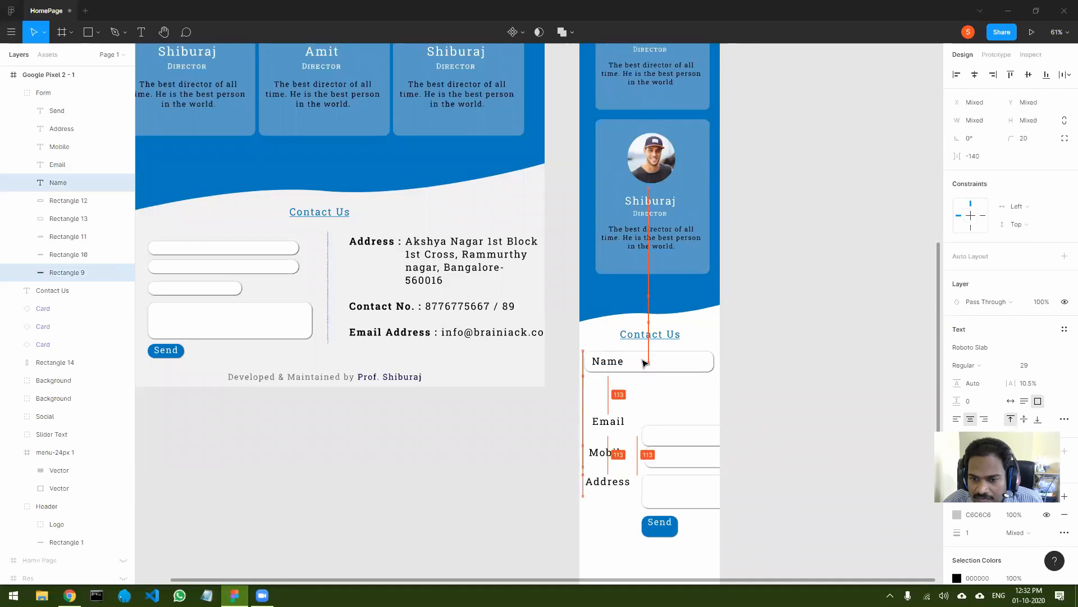
Place the Email box directly below the Name box, match its width, and put the Email label inside it.
left_click_drag(644, 436, 621, 386)
left_click_drag(736, 386, 710, 386)
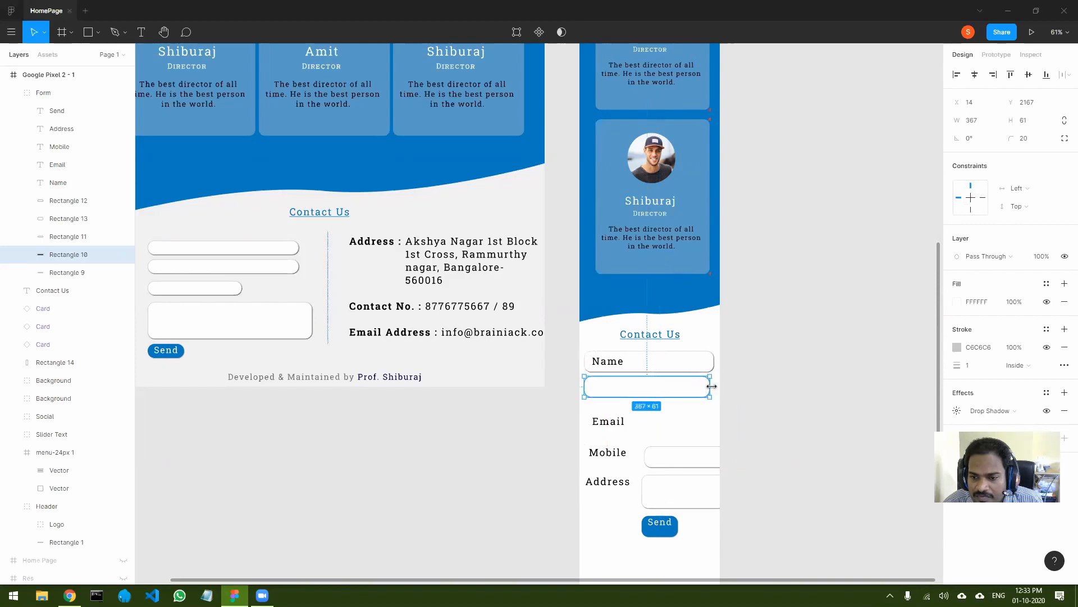
left_click(612, 422)
left_click_drag(612, 424, 615, 389)
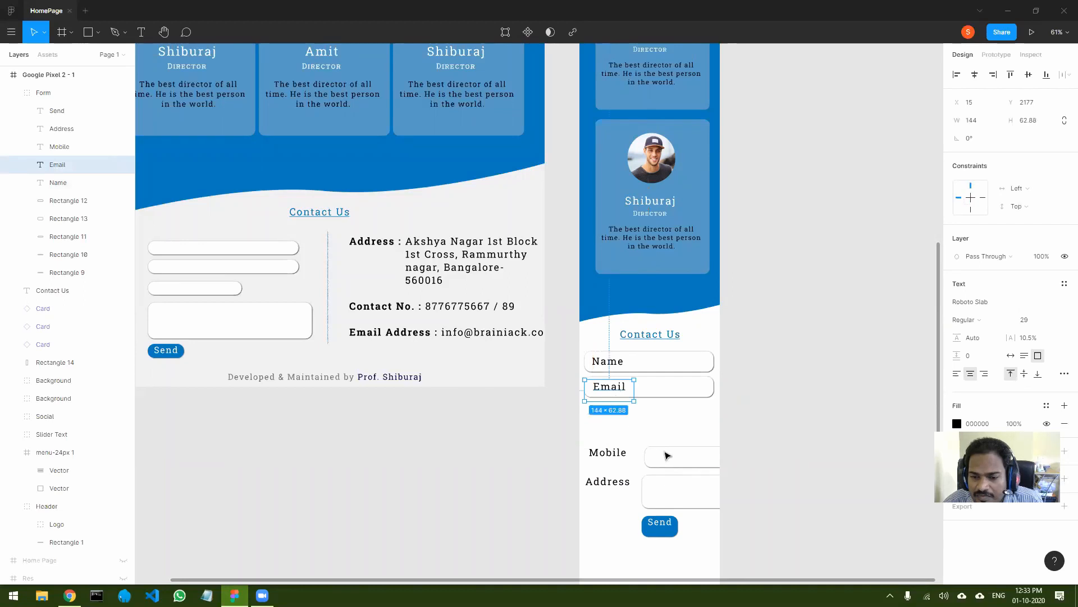
Place the Mobile box below the Email box at about 376 wide and put the Mobile label inside it.
left_click(675, 456)
left_click_drag(674, 456, 713, 416)
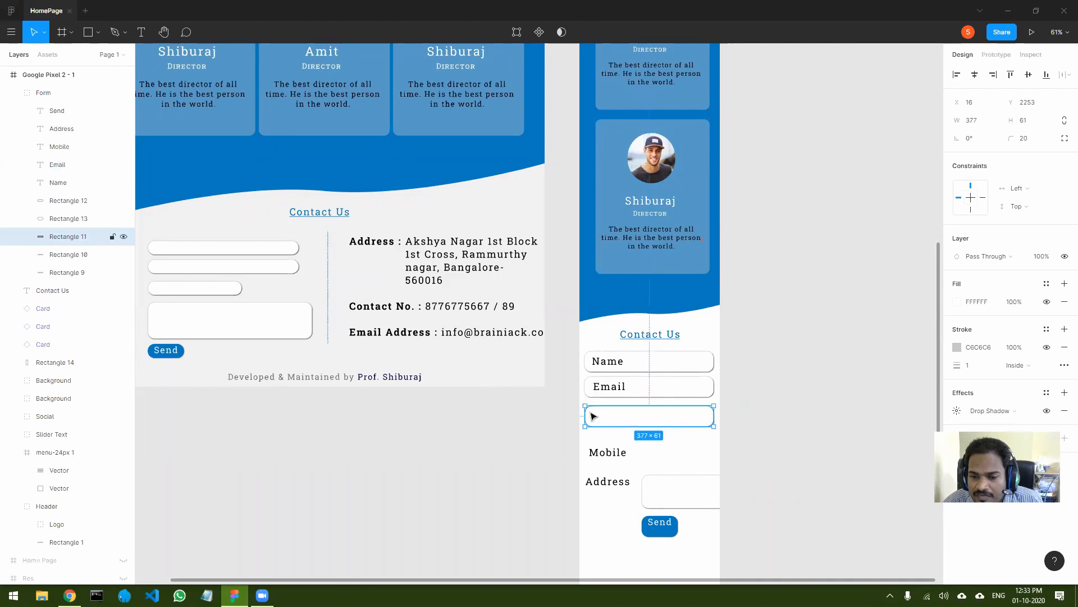
left_click_drag(584, 412, 642, 417)
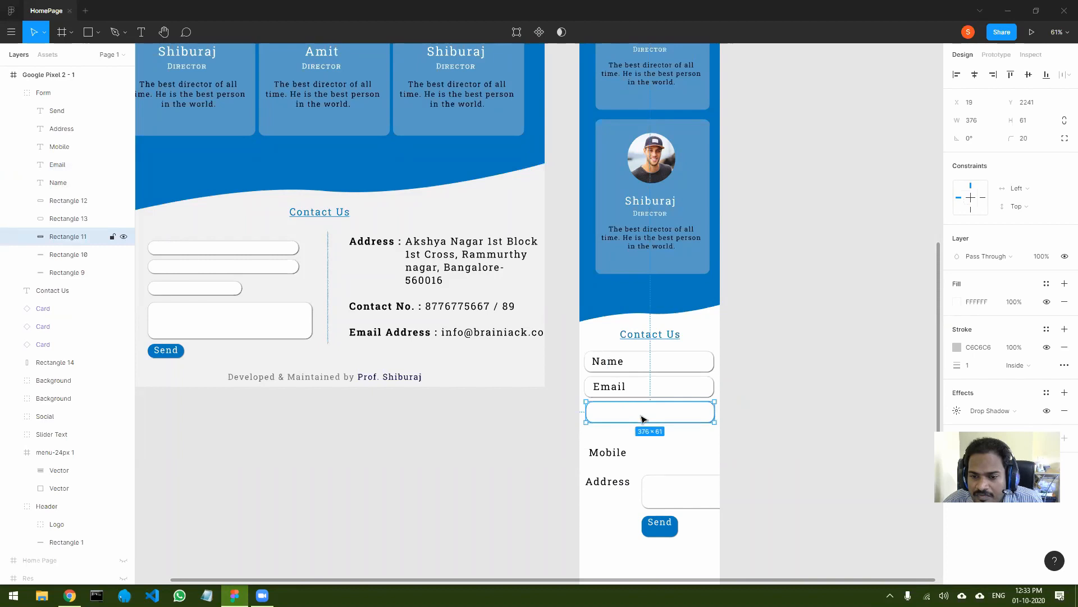
left_click(613, 456)
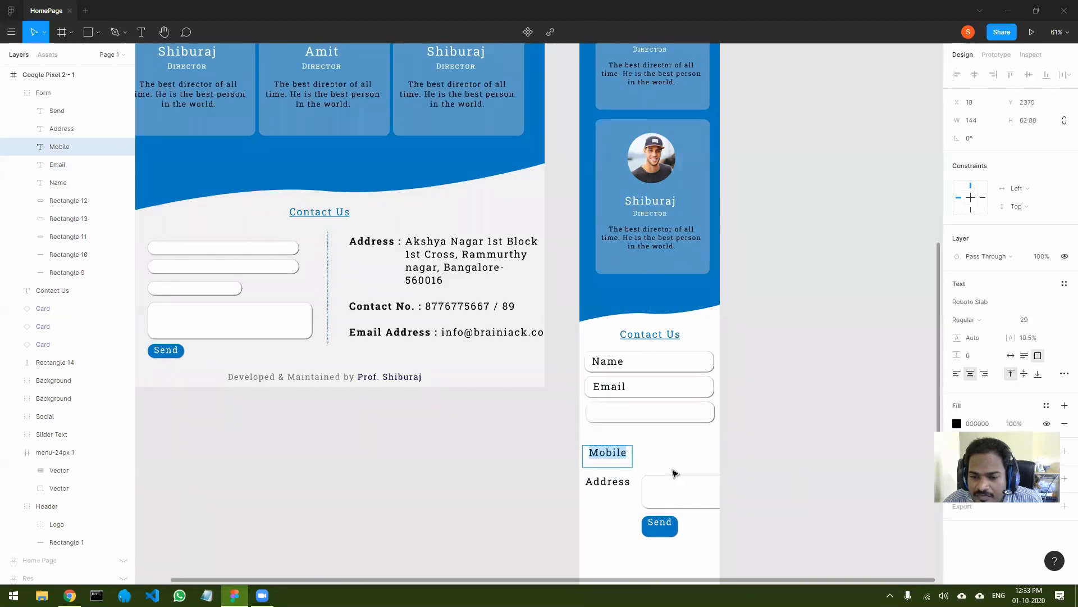
left_click_drag(613, 456, 616, 413)
Place the Address box below the Mobile box, narrow it to match, and put the Address label inside it.
left_click_drag(695, 488, 712, 438)
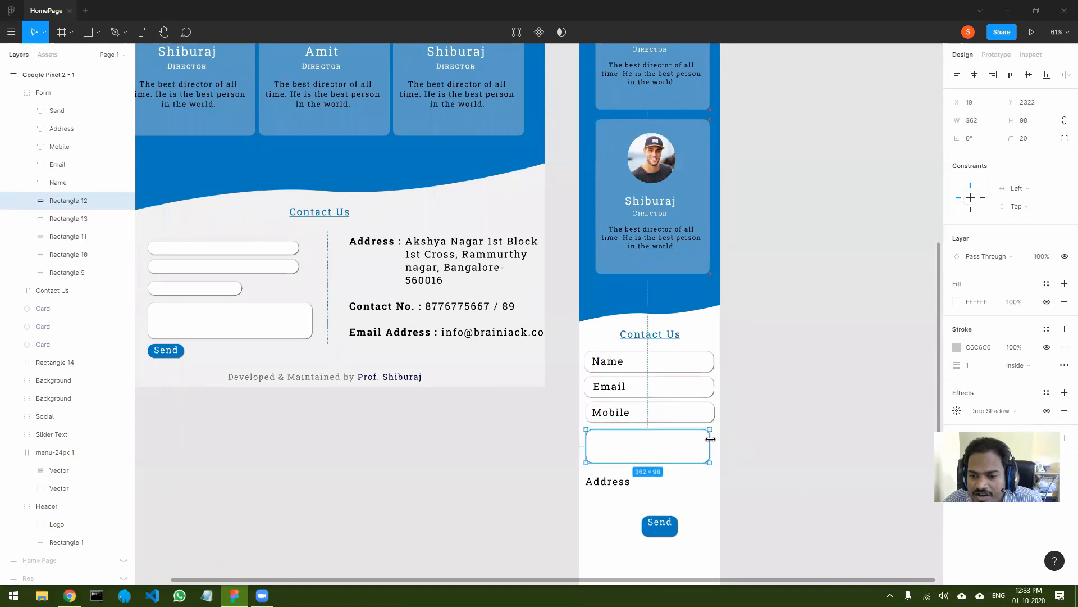
left_click_drag(612, 473, 618, 434)
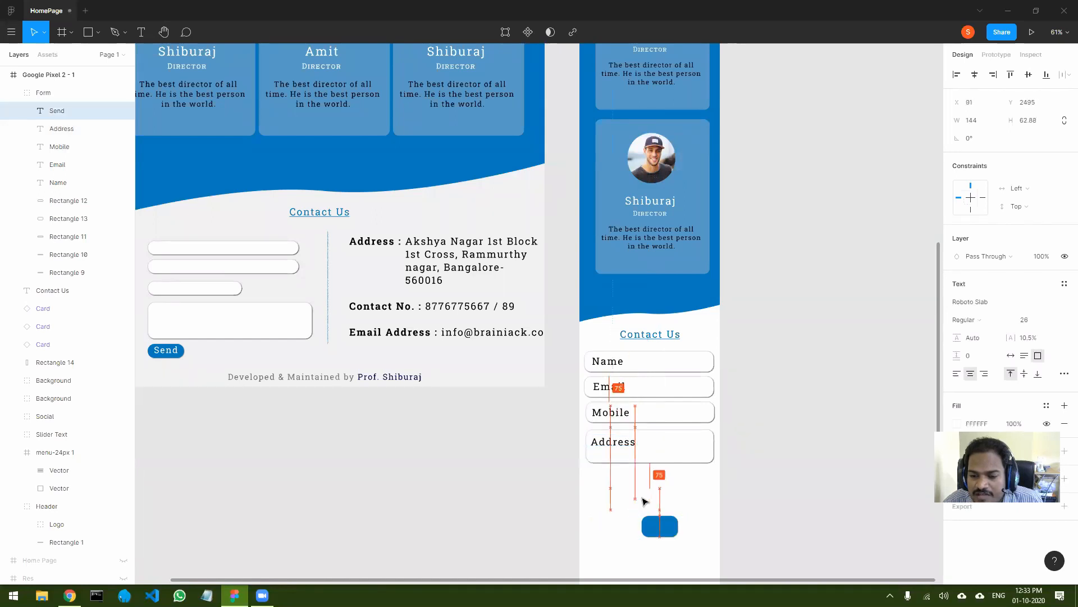
Try to reduce the Send label's text box height to about 41.
left_click(667, 535)
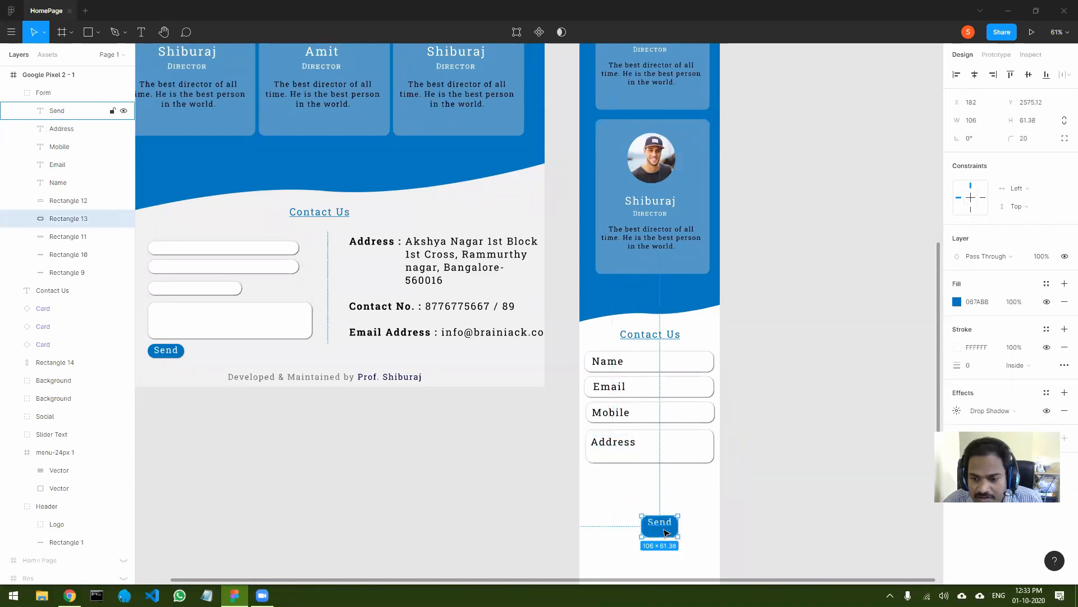
left_click_drag(664, 536, 664, 528)
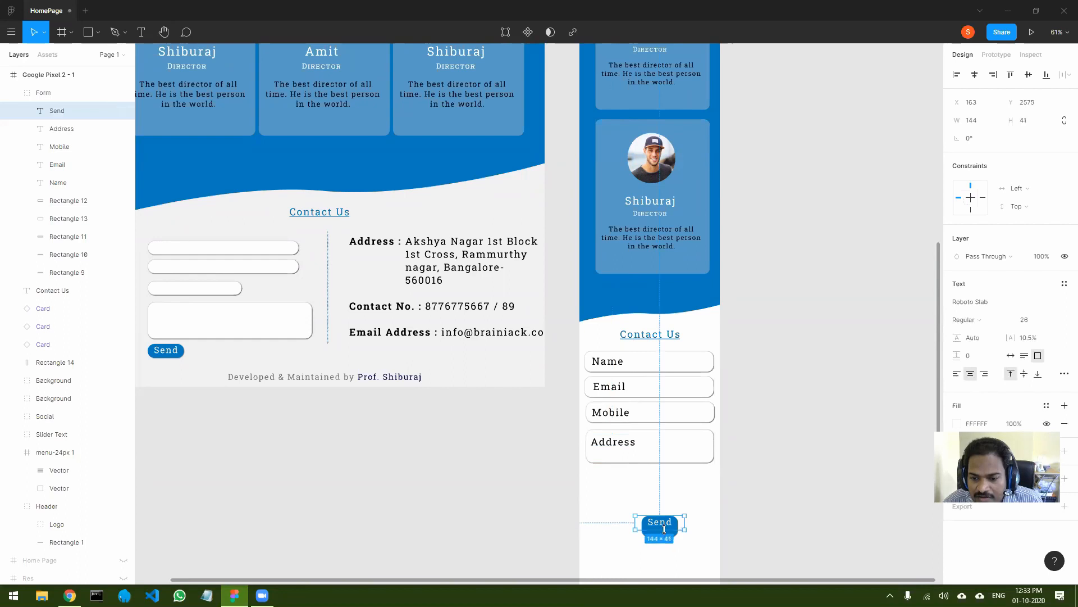
key("ctrl+z")
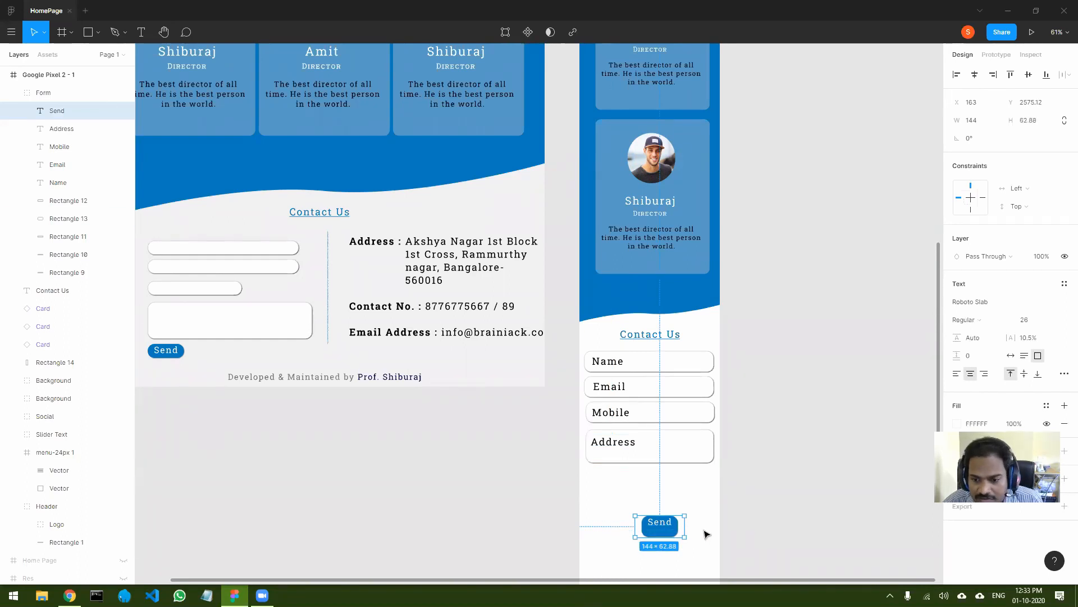
Move the Send button and its label up to just below the Address box, at the form's left edge.
left_click(667, 534)
double_click(663, 534)
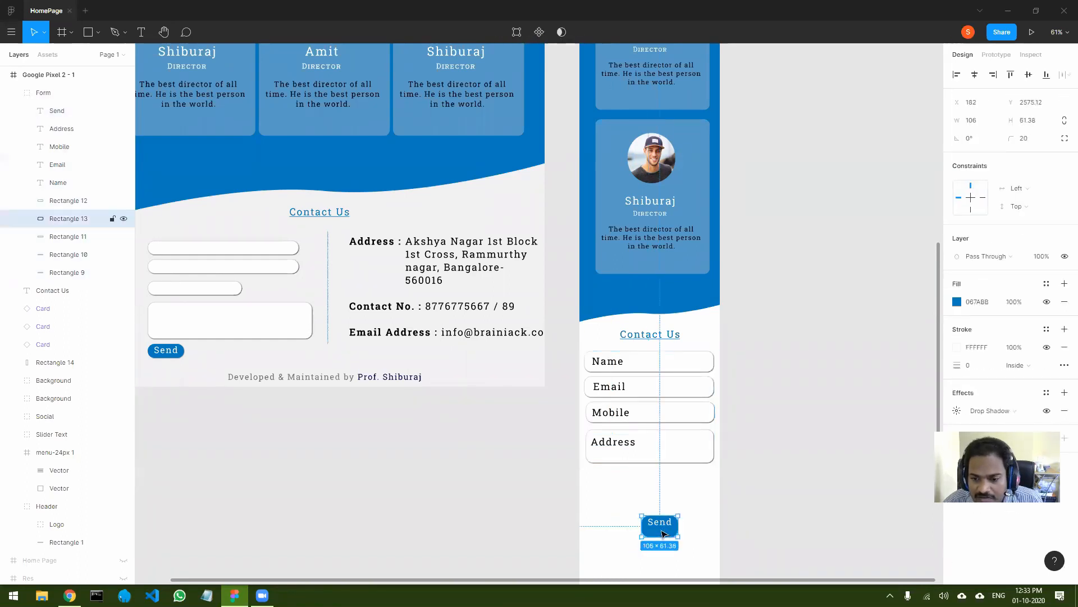
left_click_drag(658, 527, 613, 489)
left_click(647, 515, "shift")
left_click(622, 482)
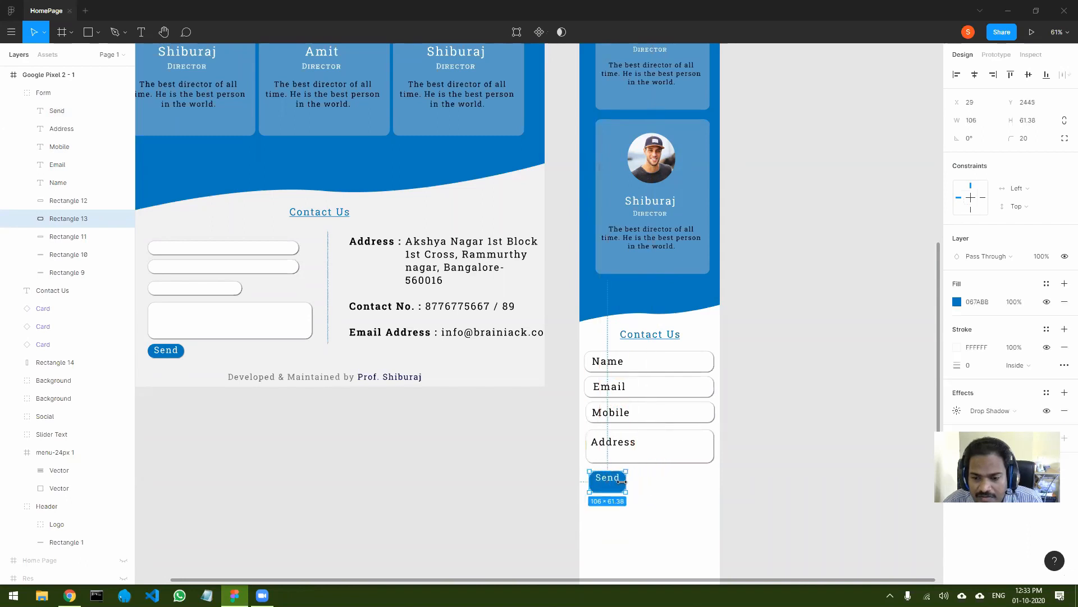
Resize the Send label's text box to about 132 × 51, centre it on the button, and shift both slightly downward.
left_click(622, 481)
mouse_move(650, 483)
left_mouse_down()
mouse_move(688, 484)
mouse_move(630, 483)
left_mouse_up()
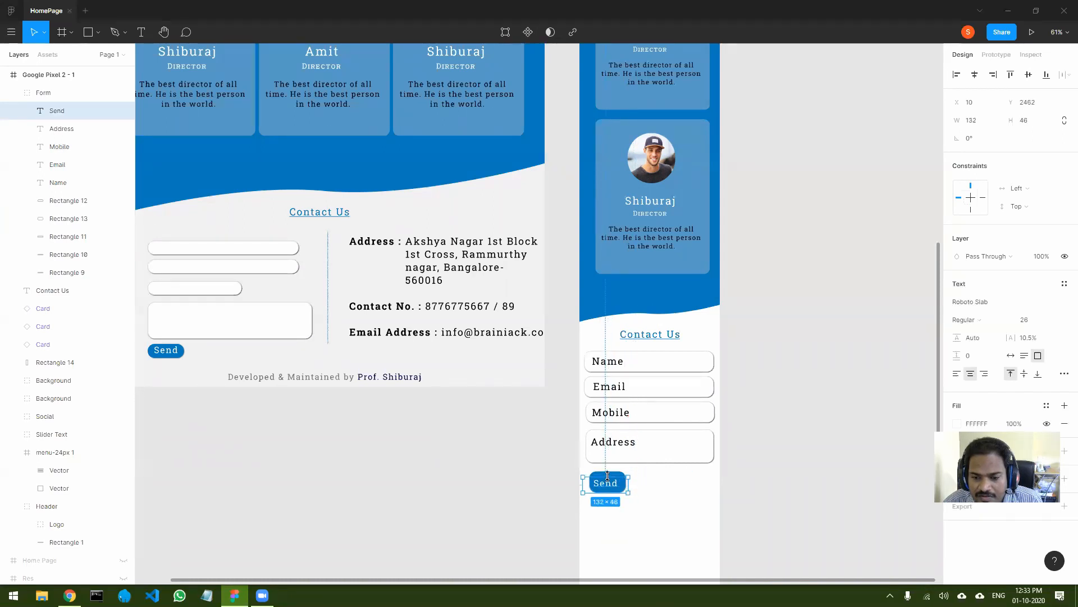
left_click_drag(620, 492, 622, 491)
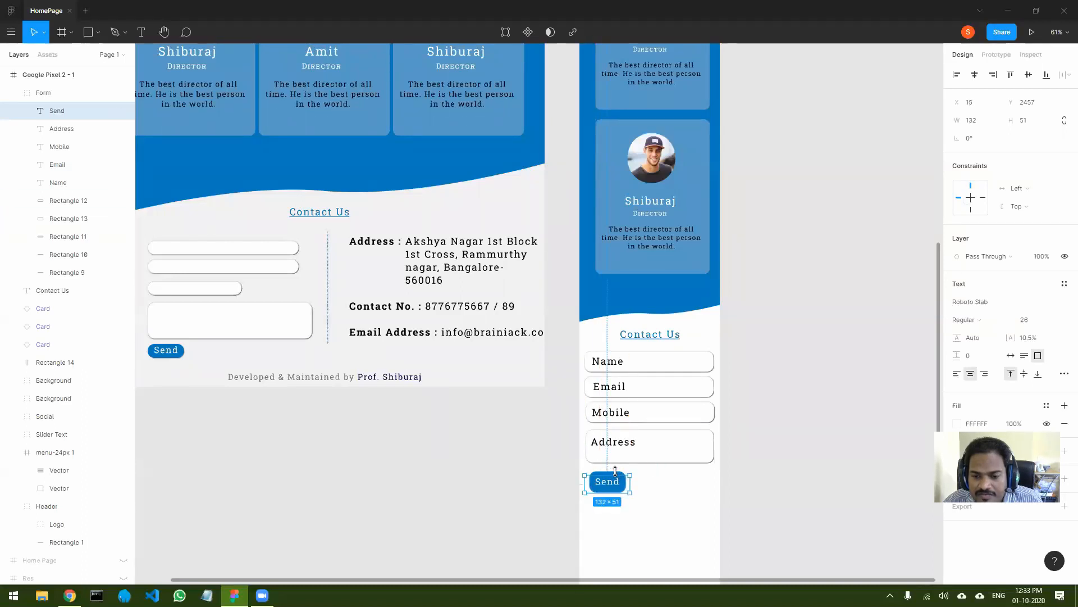
left_click(616, 474, "shift")
mouse_move(626, 479)
left_mouse_down()
mouse_move(658, 482)
mouse_move(617, 484)
left_mouse_up()
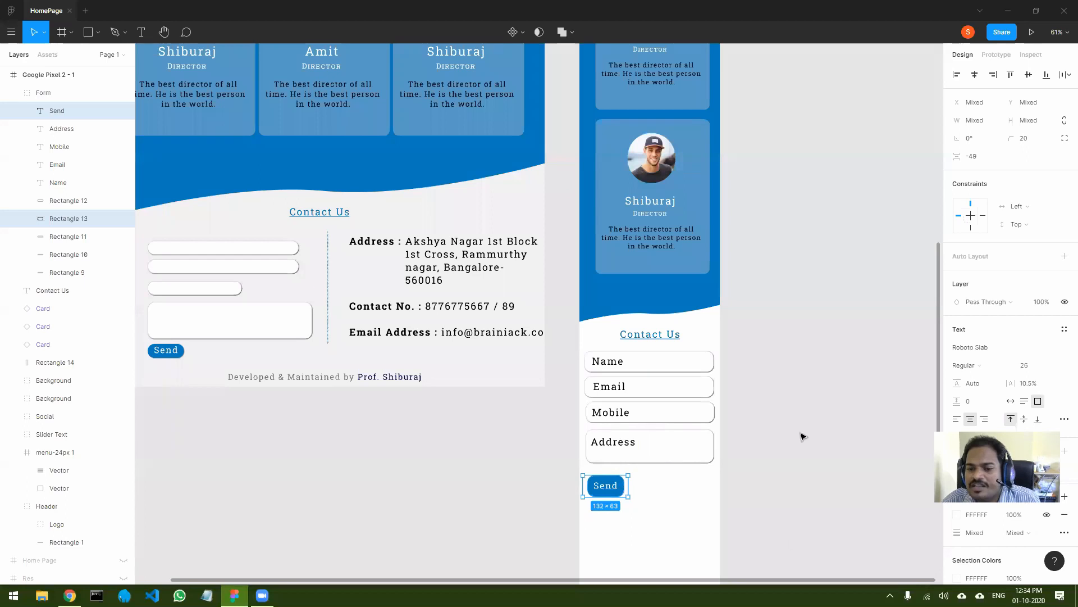
left_click(801, 450)
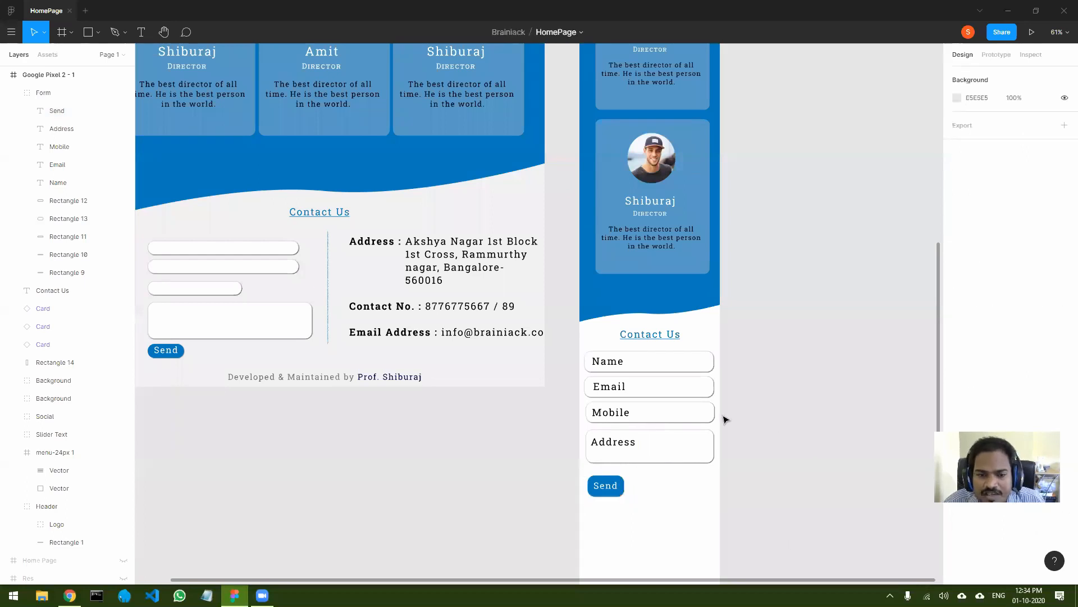
Duplicate the desktop contact details text block and place the copy in the phone frame below the Send button.
left_click(431, 264)
left_click(432, 264)
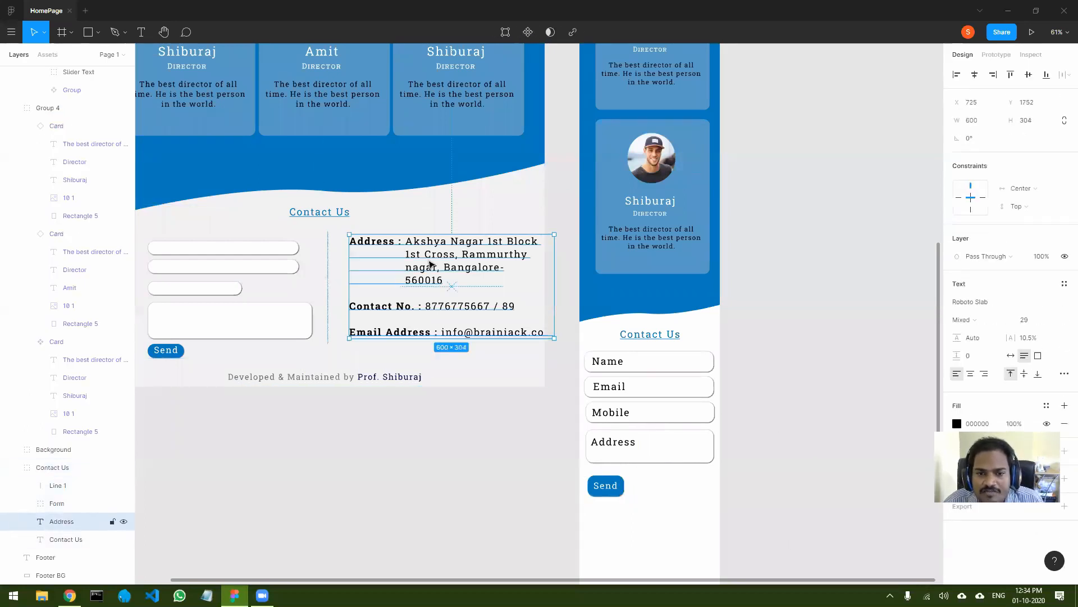
key("ctrl+d")
left_click_drag(431, 264, 654, 536)
scroll(767, 469, "down", 3)
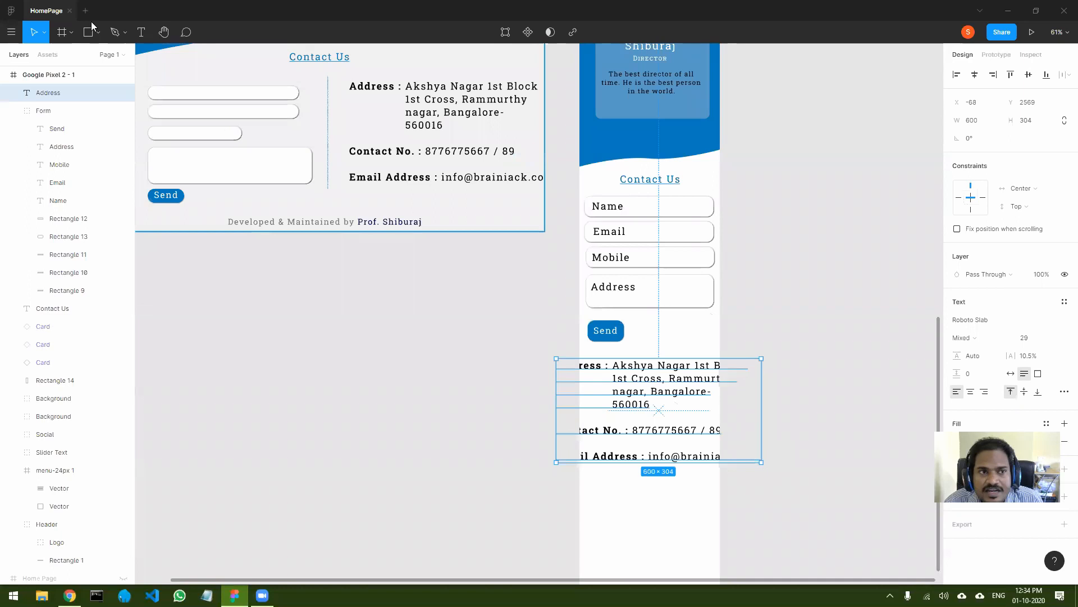
Scale the copied contact details down to about 387 × 196 and position the whole block inside the phone frame.
left_click(44, 33)
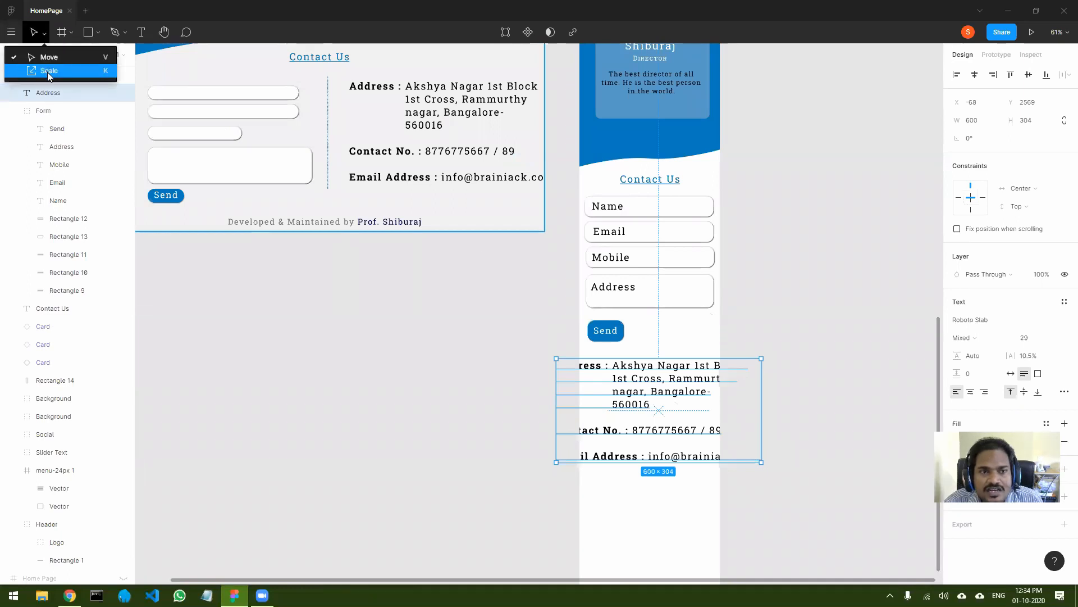
left_click(48, 71)
left_click_drag(761, 459, 705, 420)
left_click_drag(636, 374, 655, 386)
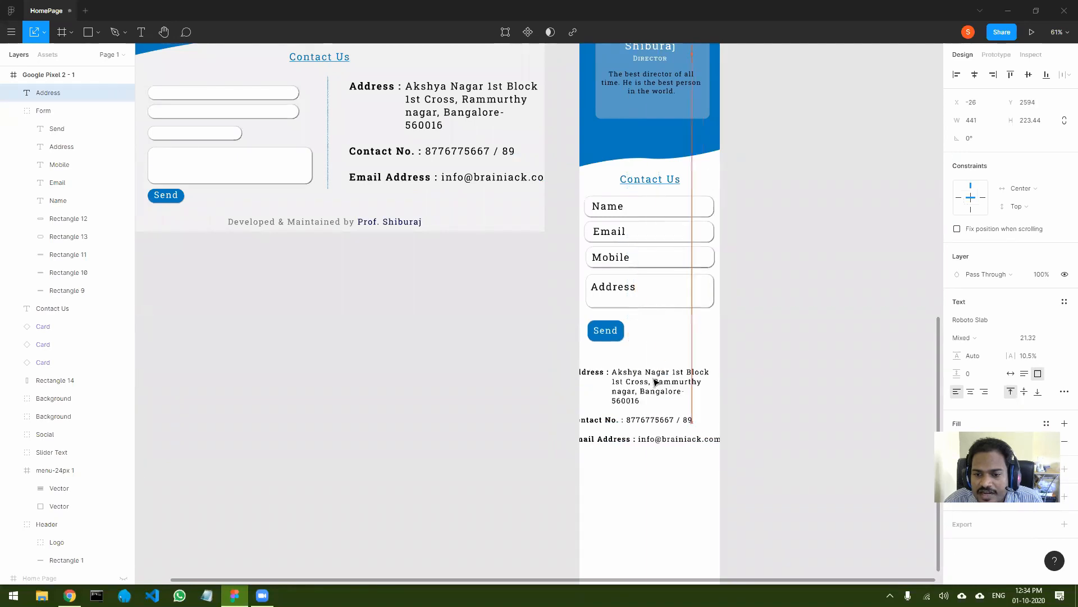
left_click_drag(724, 445, 707, 437)
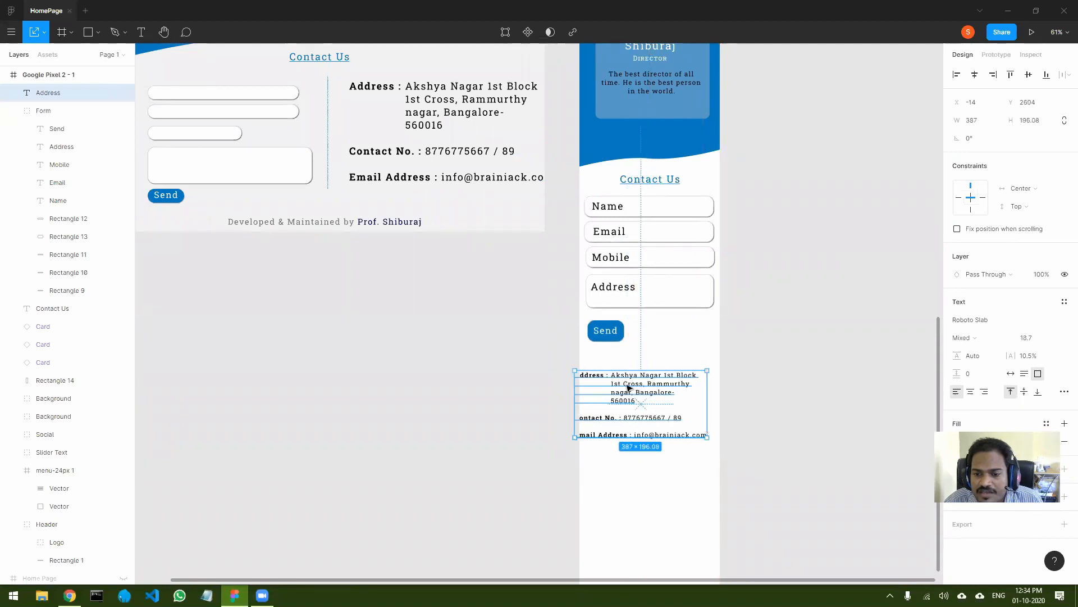
left_click_drag(645, 383, 649, 380)
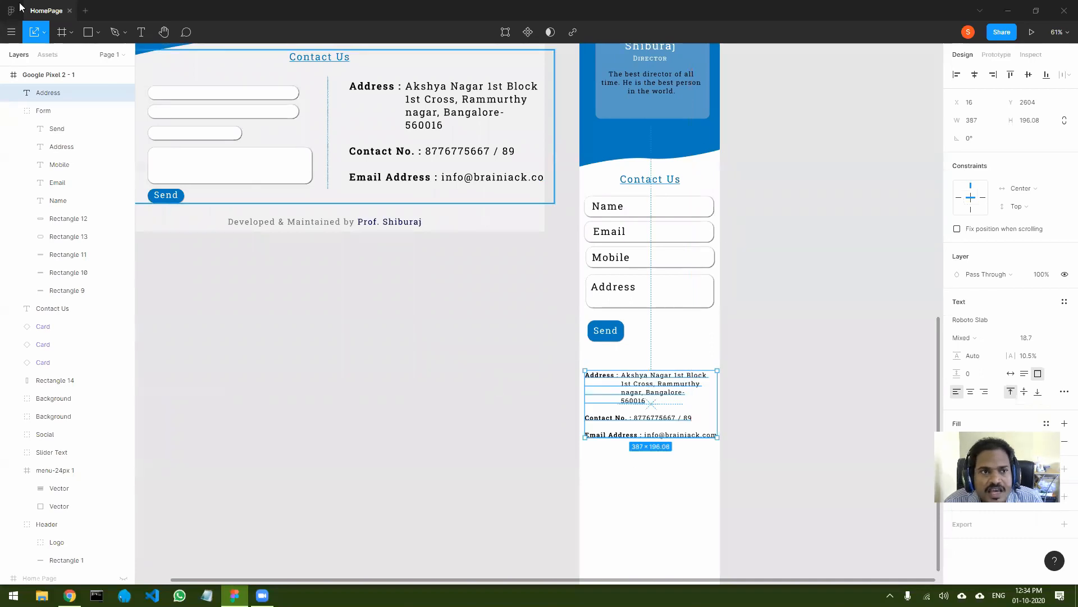
Duplicate the desktop footer credit line and place the copy in the phone frame below the contact details.
left_click(320, 221)
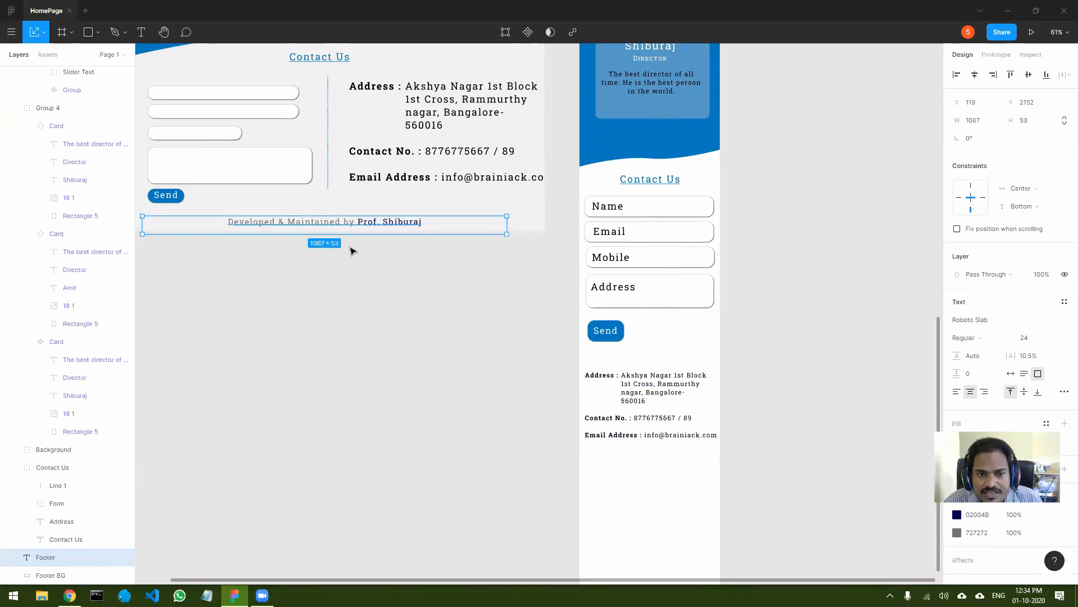
key("ctrl+d")
left_click_drag(334, 228, 658, 493)
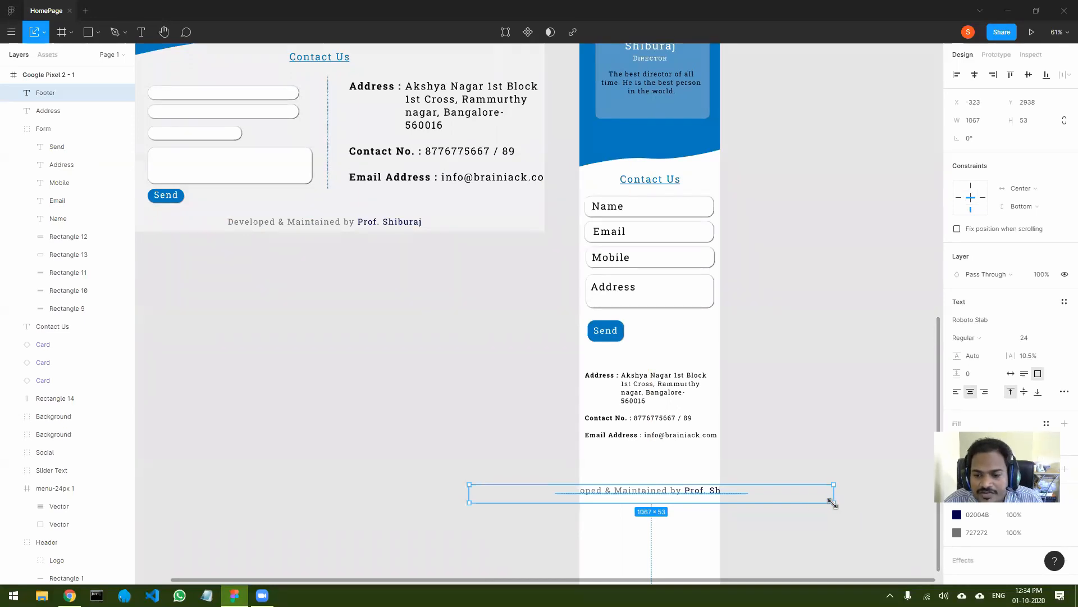
Scale the copied footer line down to about 659 wide and centre it in the phone frame just below the email address.
left_click_drag(830, 502, 717, 489)
left_click_drag(636, 493, 748, 523)
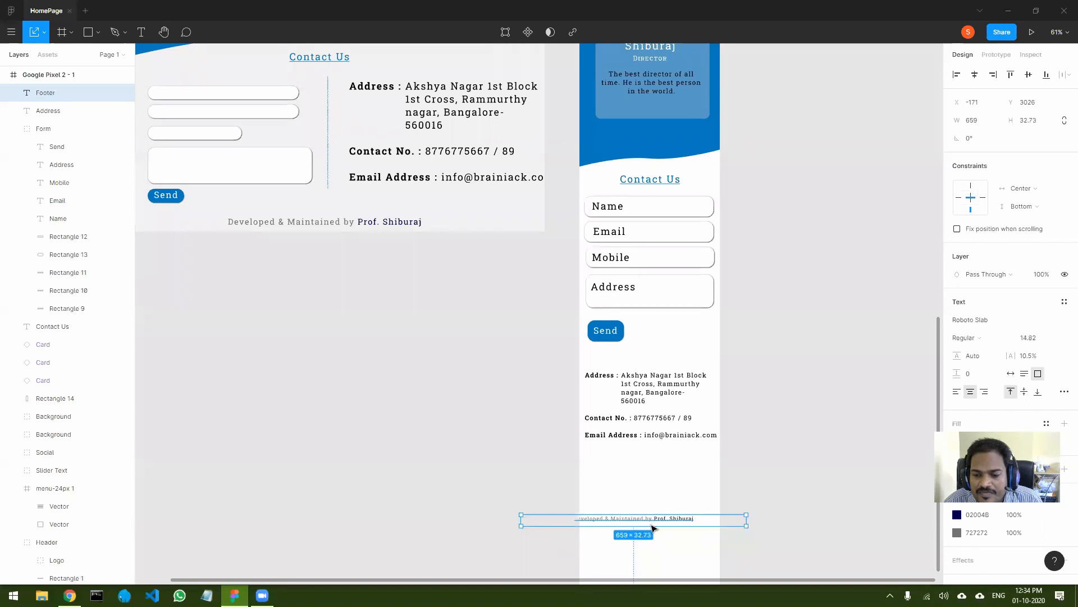
left_click_drag(665, 522, 681, 535)
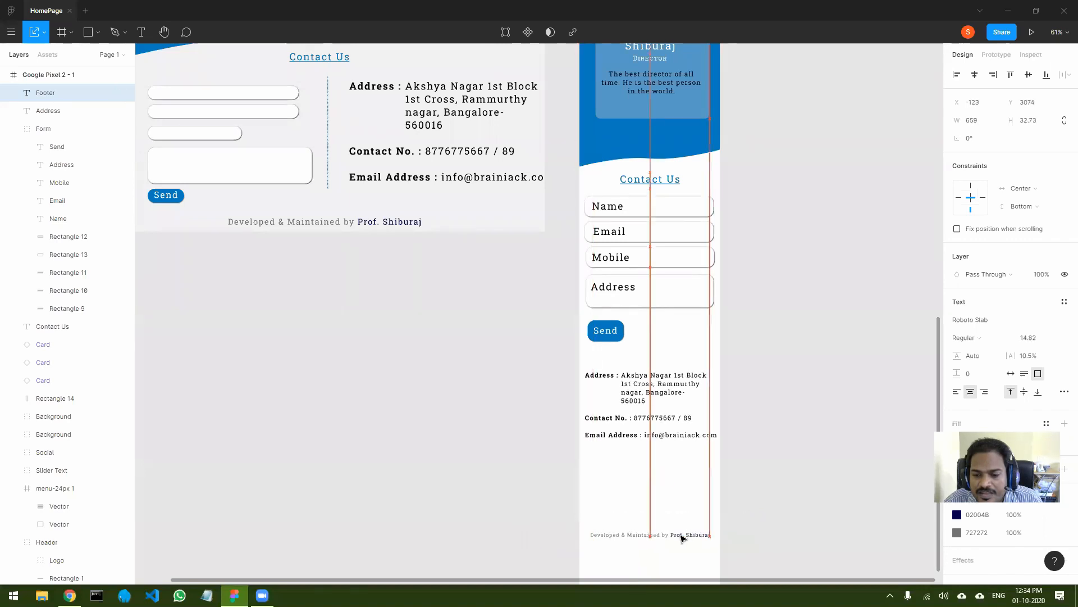
scroll(676, 507, "down", 2)
left_click_drag(661, 495, 661, 430)
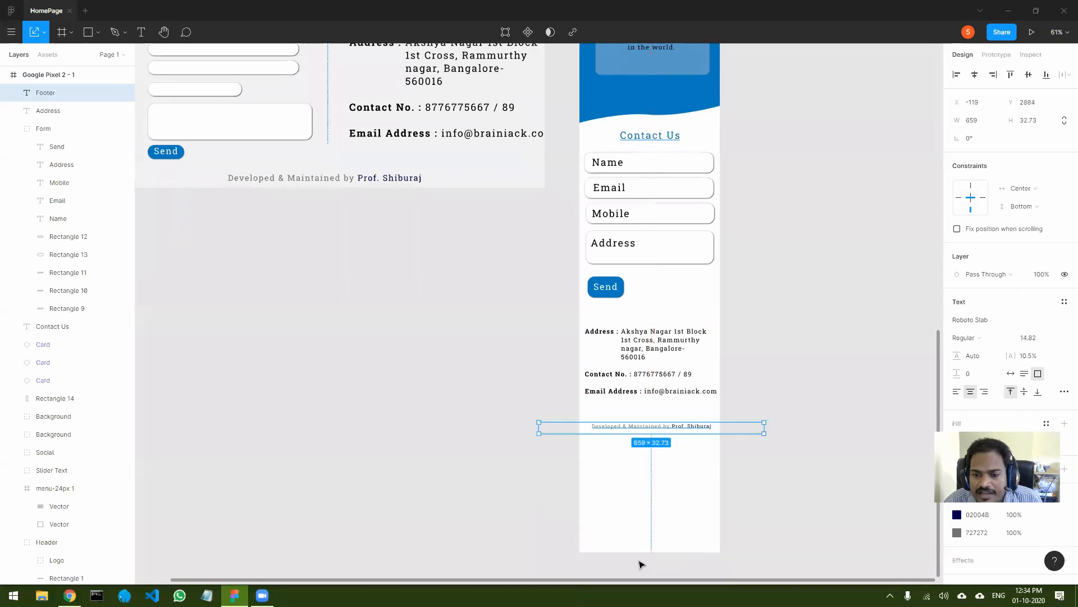
Select the entire Google Pixel 2 - 1 phone frame.
left_click(641, 542)
scroll(646, 534, "up", 15)
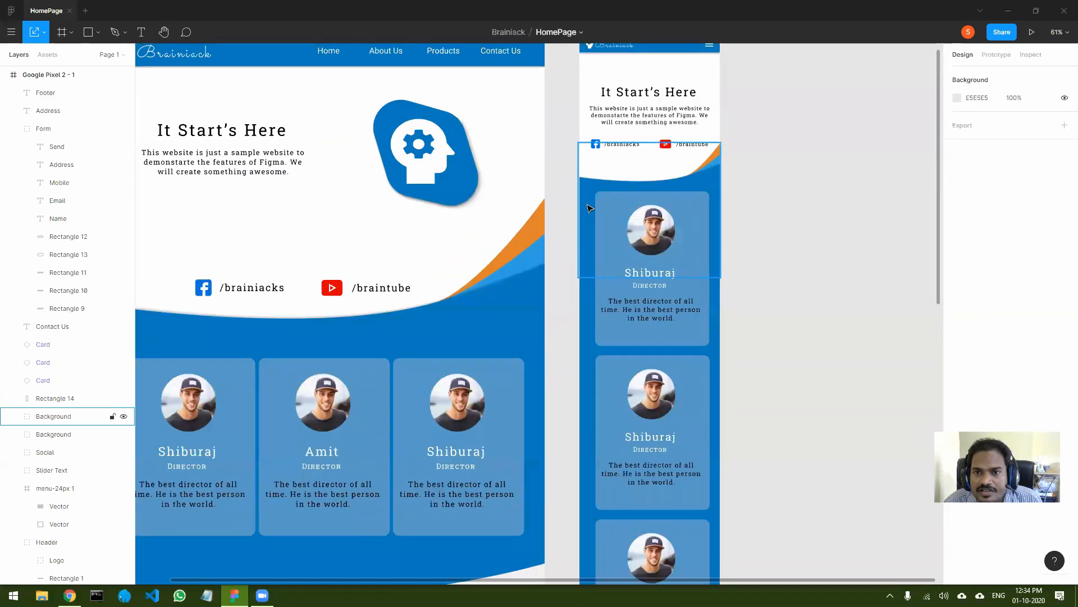
scroll(604, 389, "up", 3)
left_click(592, 121)
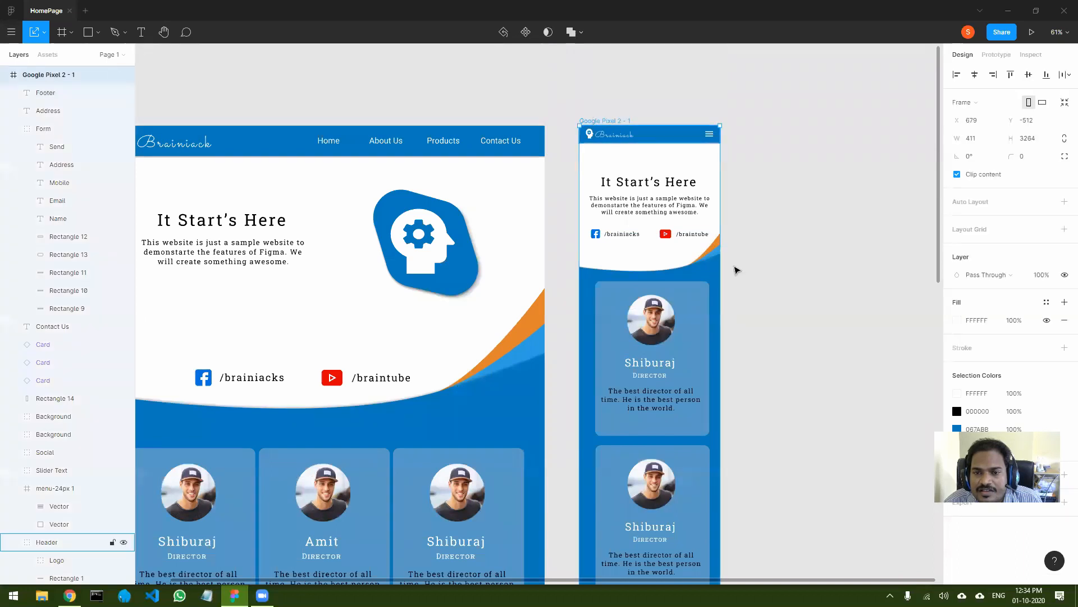
scroll(738, 275, "down", 10)
scroll(652, 494, "down", 3)
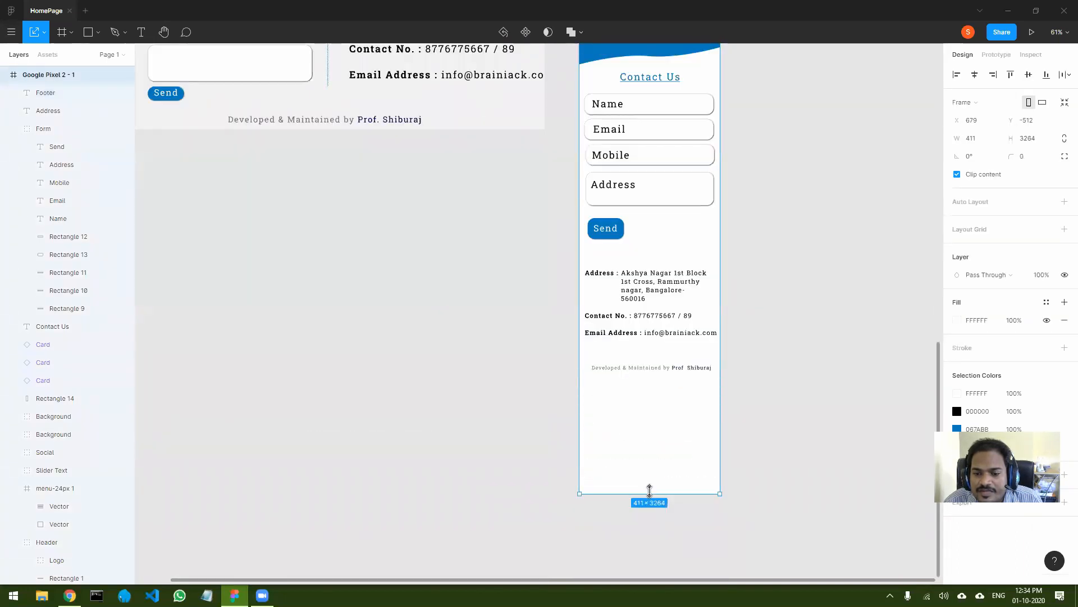
Try to shorten the phone frame from its lower edge with the Scale tool.
left_click_drag(641, 495, 642, 402)
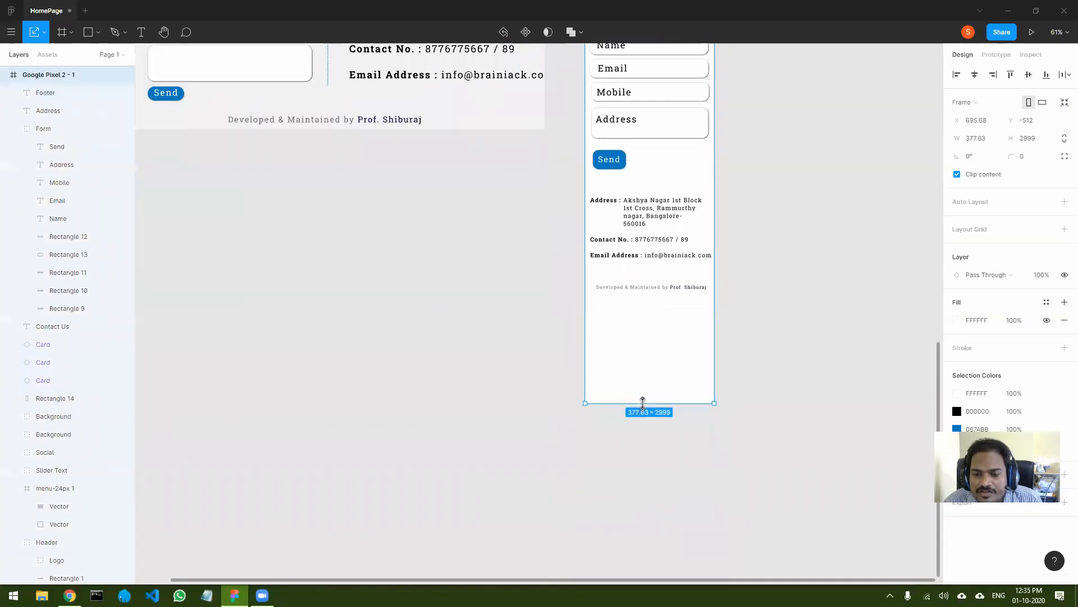
key("ctrl+z")
left_click_drag(659, 493, 658, 474)
key("ctrl+z")
Shorten the phone frame to about 2917 high from its lower edge using the Move tool.
left_click(44, 32)
left_click(39, 56)
left_click_drag(681, 453, 667, 376)
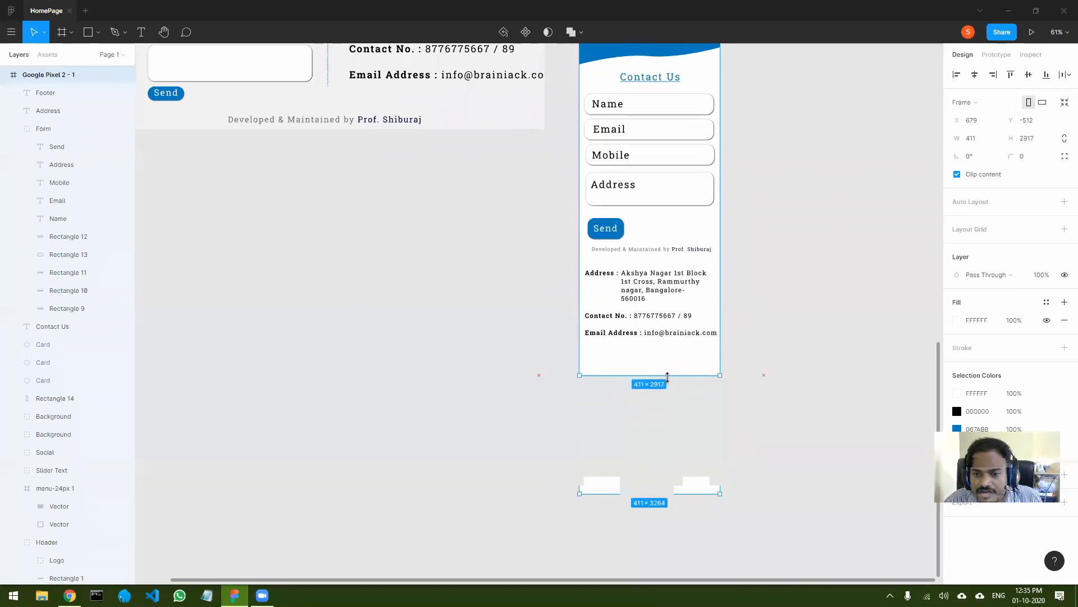
Move the footer line down to the phone frame's lower edge, centred below the contact details.
left_click(651, 251)
left_click_drag(652, 253, 651, 369)
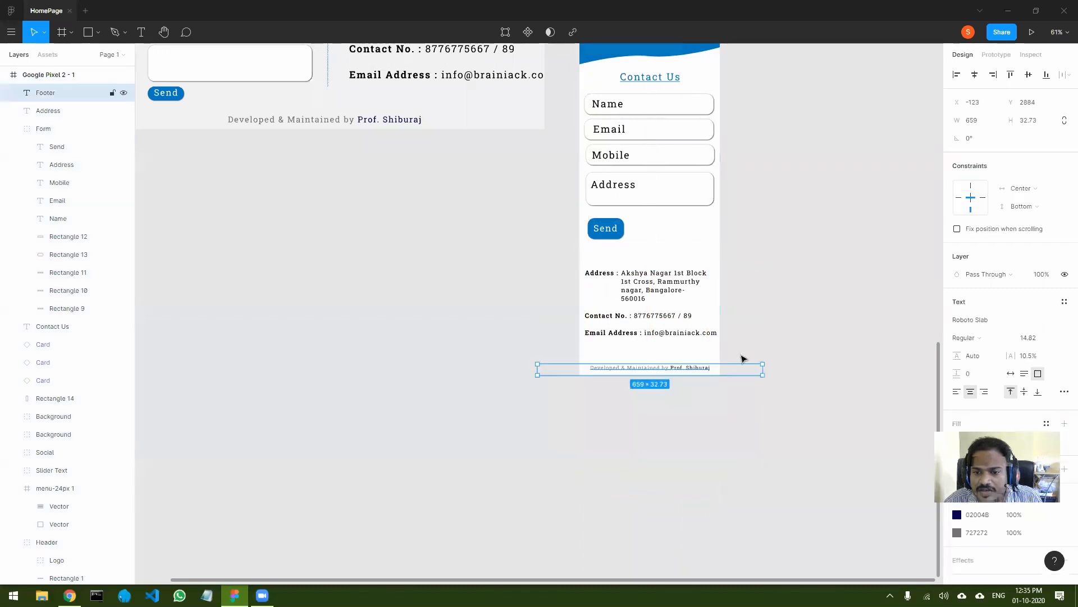
left_click(843, 366)
Review the desktop and phone home page designs side by side from header to footer.
scroll(854, 415, "up", 3)
scroll(854, 415, "up", 10)
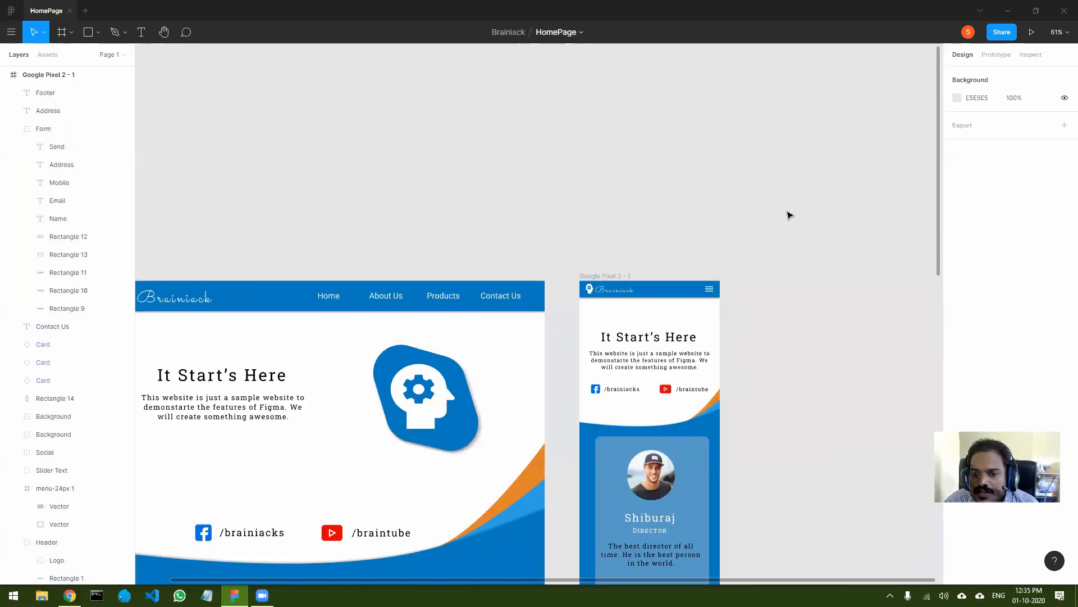
scroll(765, 217, "down", 10)
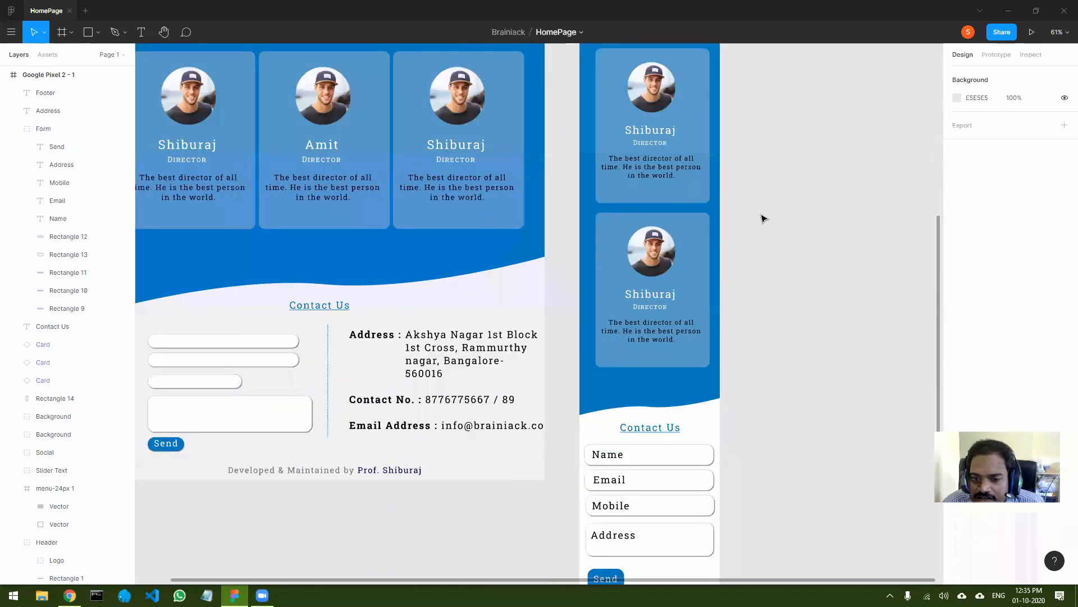
scroll(762, 218, "down", 2)
scroll(763, 218, "up", 10)
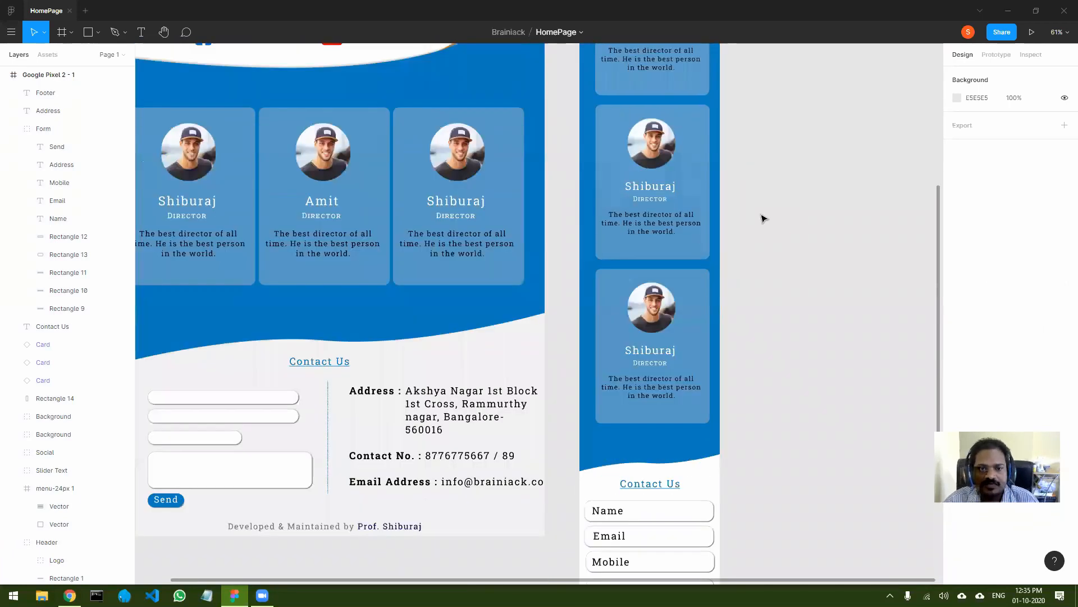
scroll(762, 218, "up", 3)
scroll(244, 137, "down", 3)
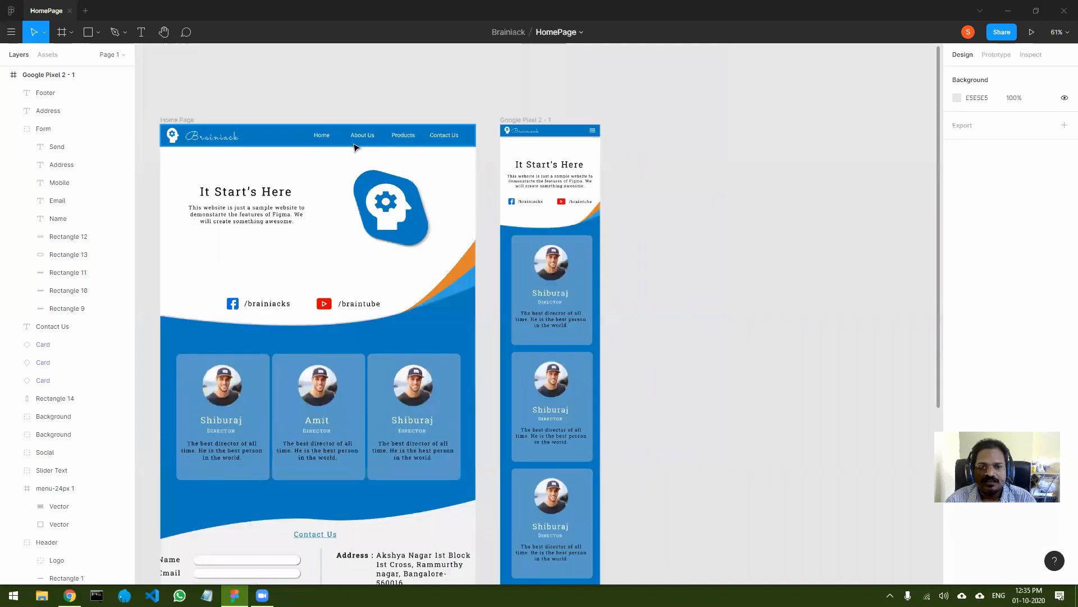
left_click_drag(244, 137, 320, 101)
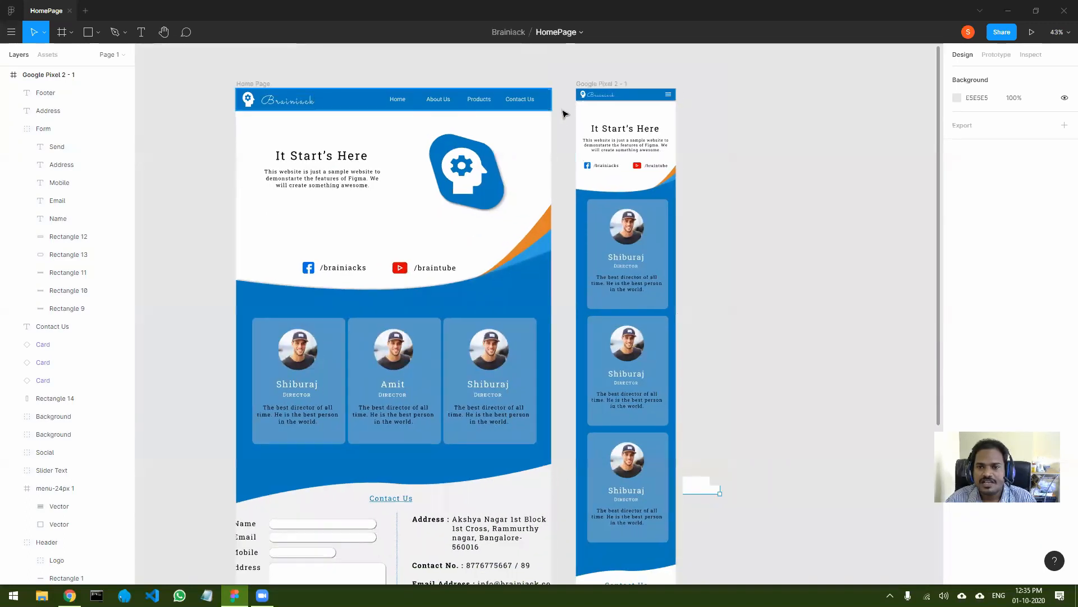
Show the prototype settings and run the home page prototype.
left_click(1003, 56)
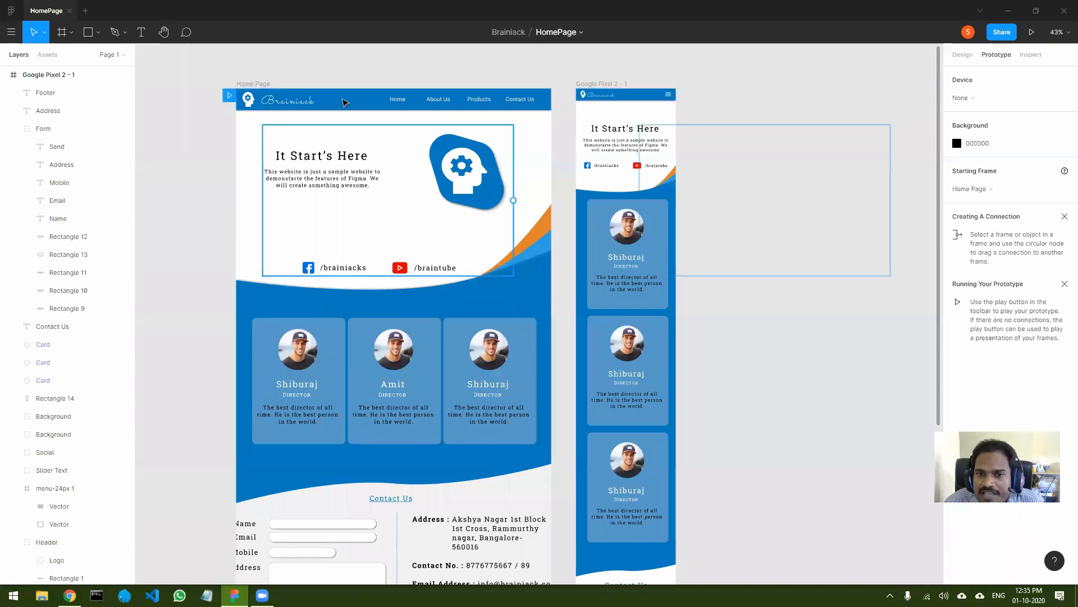
left_click(1033, 33)
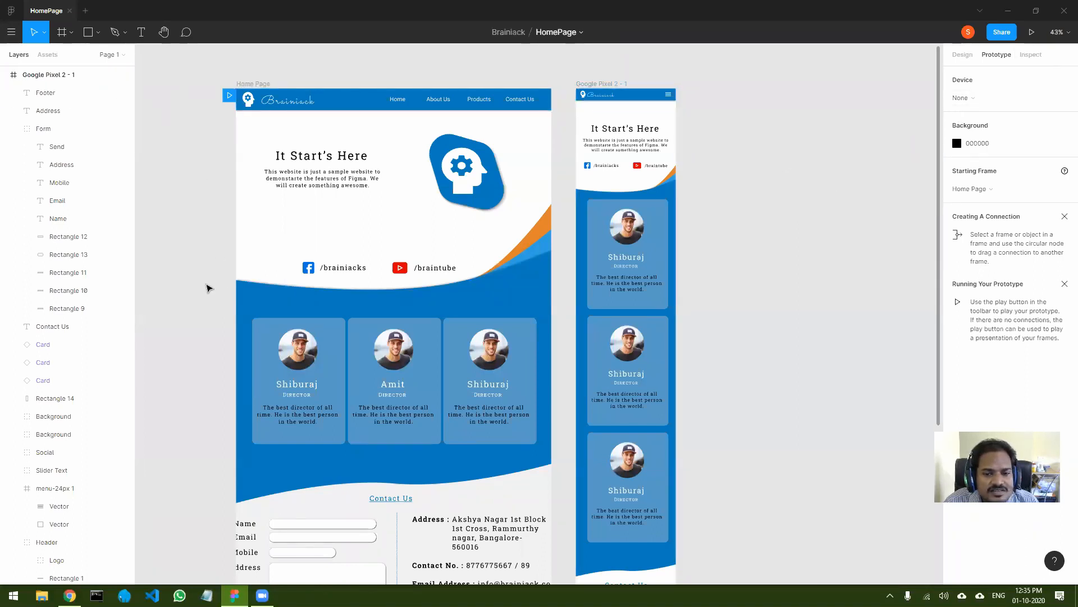
Collapse the layers of the phone and desktop frames and remove the connections from the hidden Home Page frame.
left_click(5, 75)
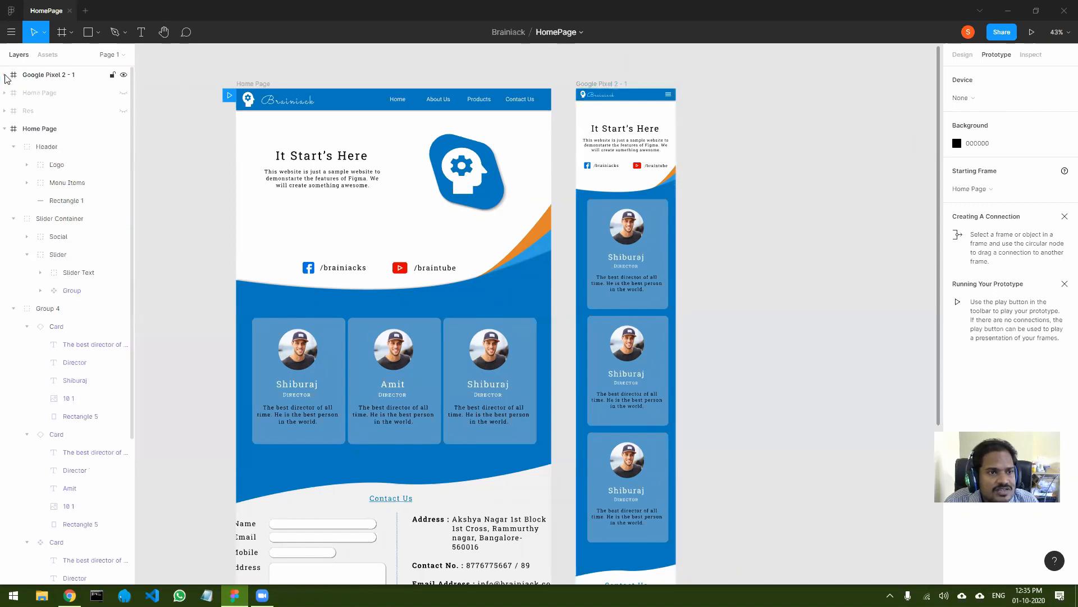
left_click(4, 129)
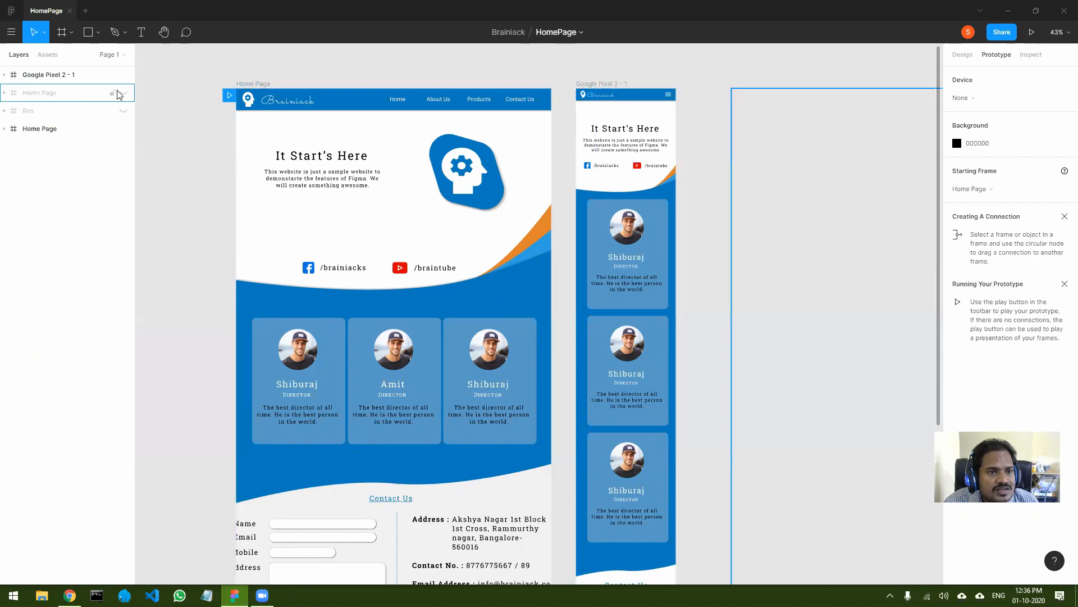
left_click(37, 98)
right_click(37, 98)
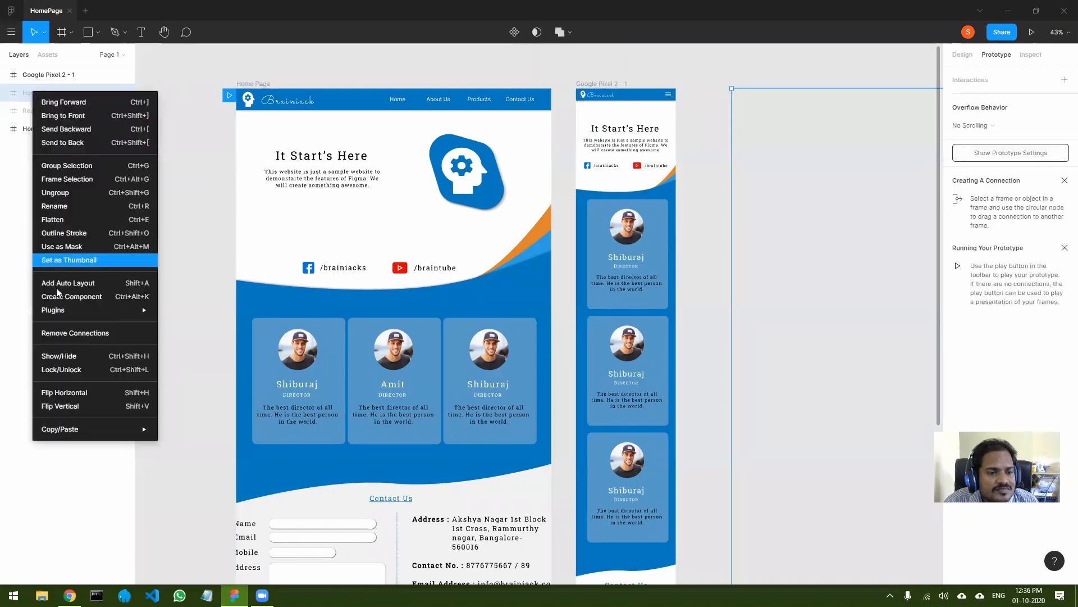
left_click(75, 335)
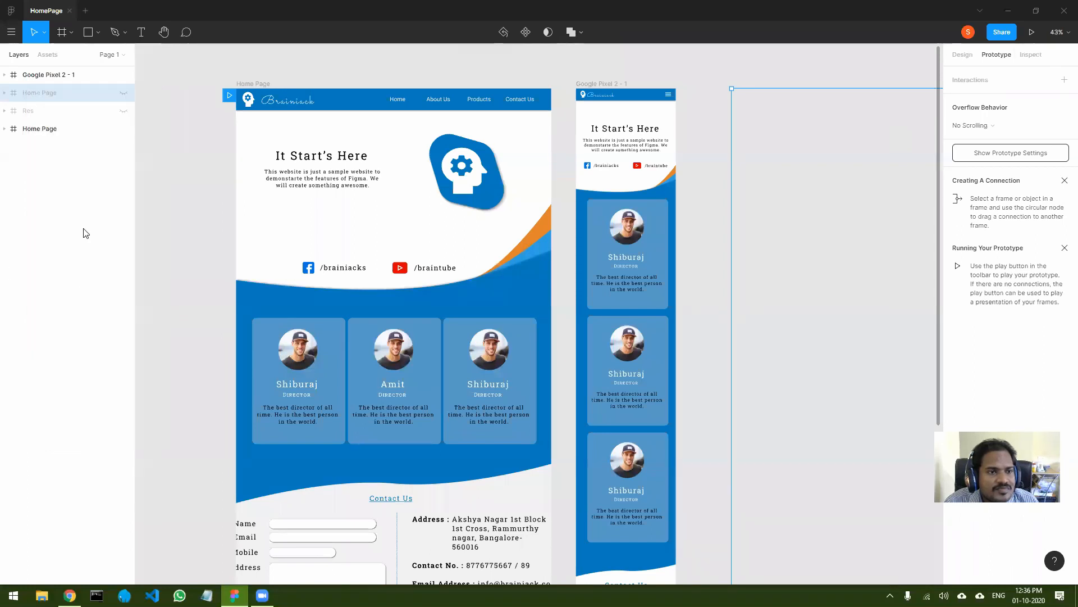
left_click(155, 223)
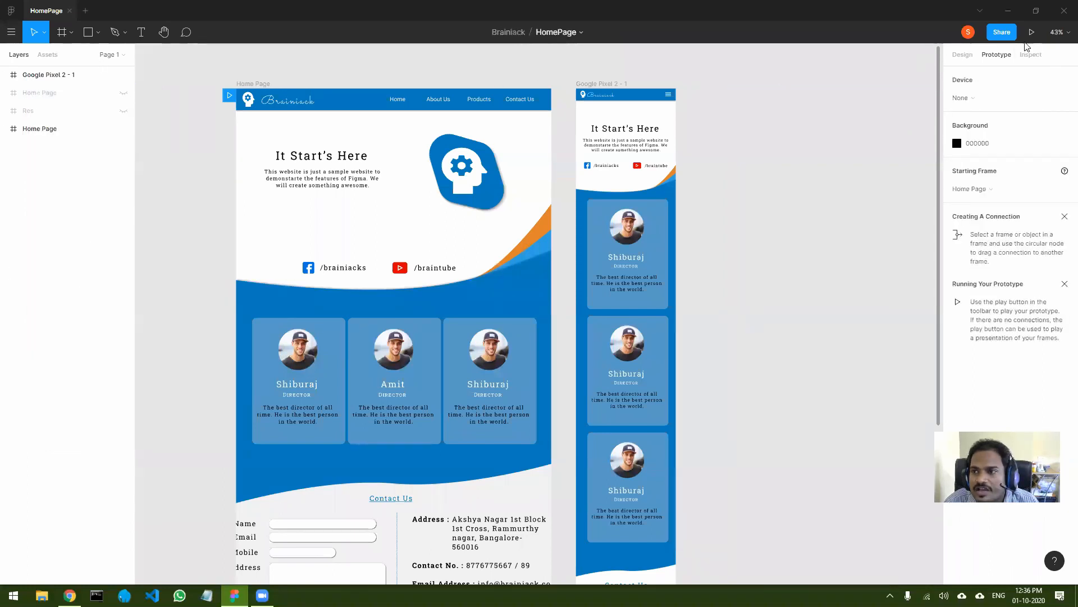
Run the home page prototype and look over the desktop Home Page frame from header to footer.
left_click(1032, 35)
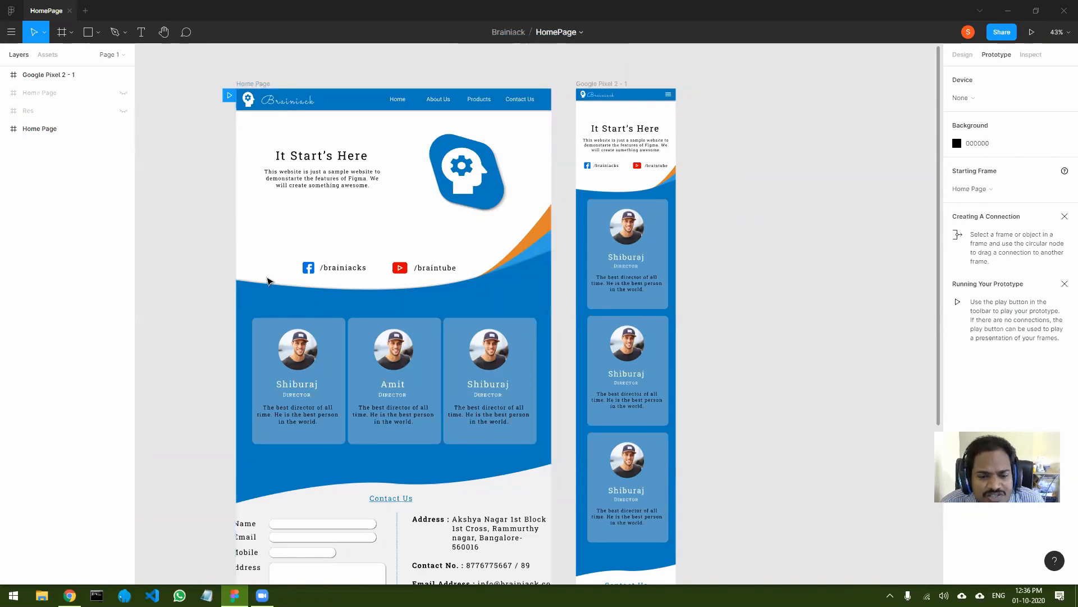
scroll(268, 280, "down", 2)
scroll(270, 277, "up", 2)
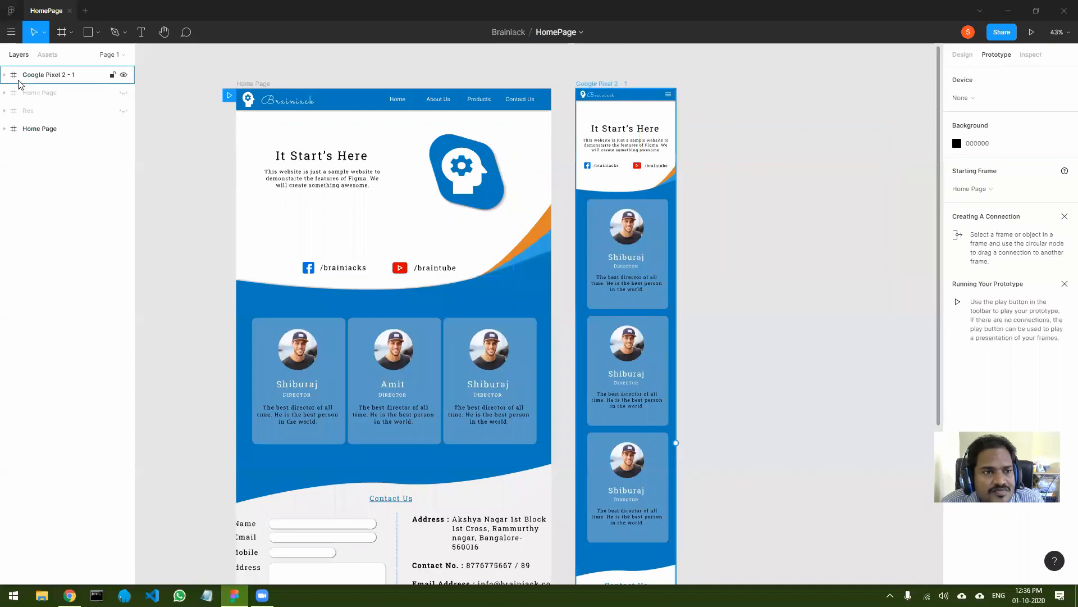
left_click(33, 130)
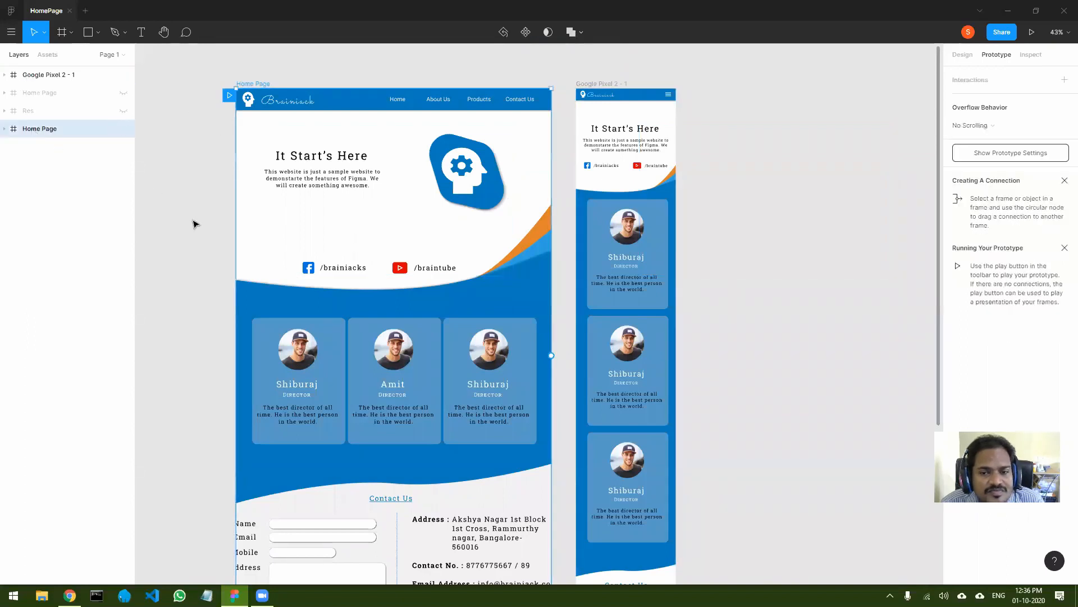
scroll(233, 241, "down", 4)
scroll(232, 241, "up", 2)
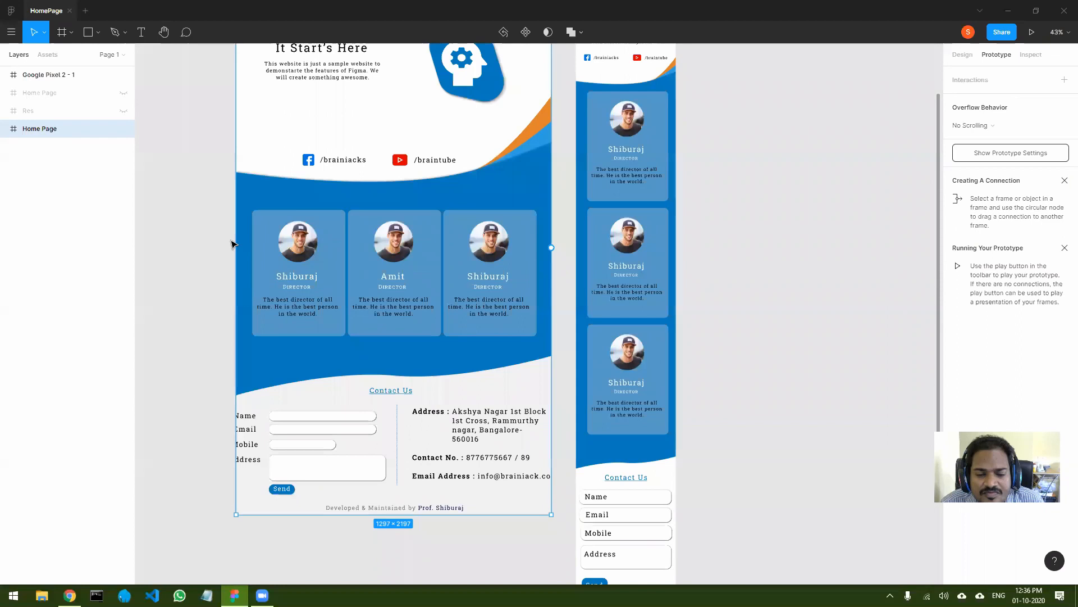
scroll(211, 214, "up", 1)
Delete the hidden Home Page frame and the hidden Res frame from the page.
left_click(41, 92)
right_click(40, 92)
left_click(32, 92)
key("Delete")
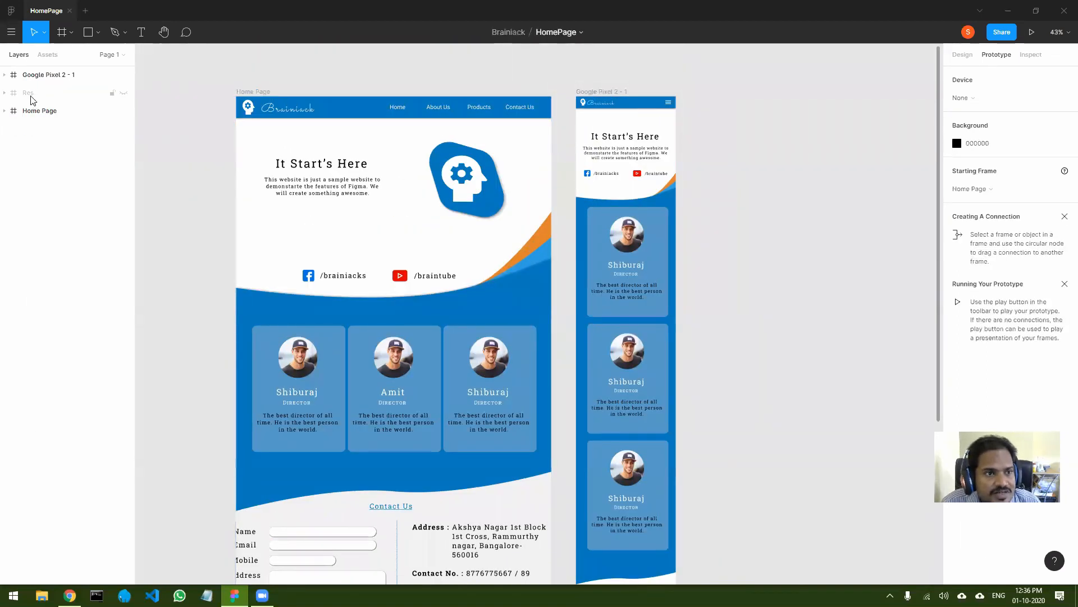
left_click(124, 93)
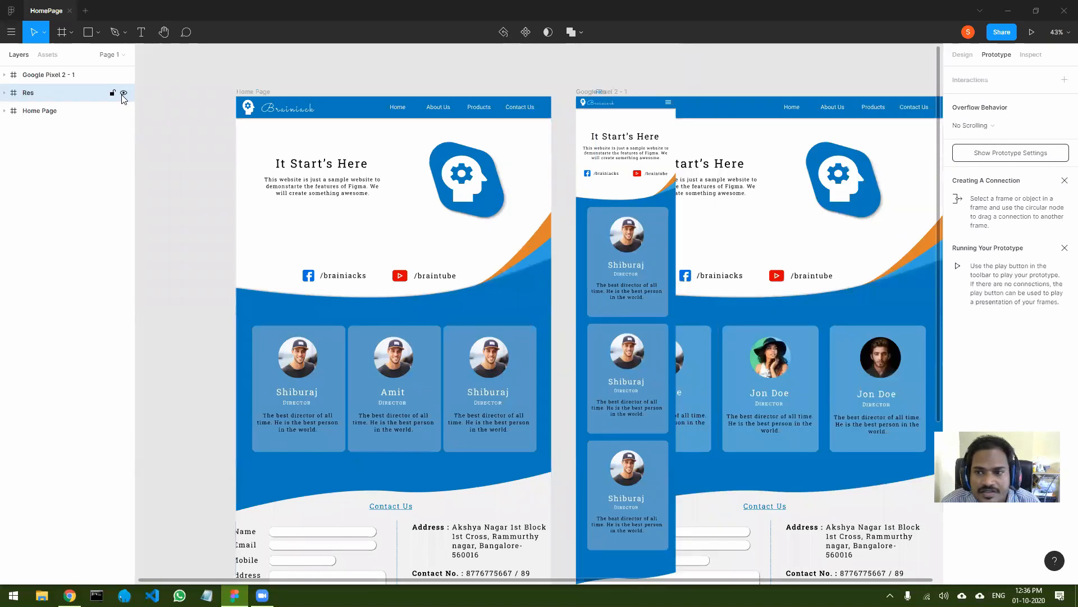
left_click(124, 95)
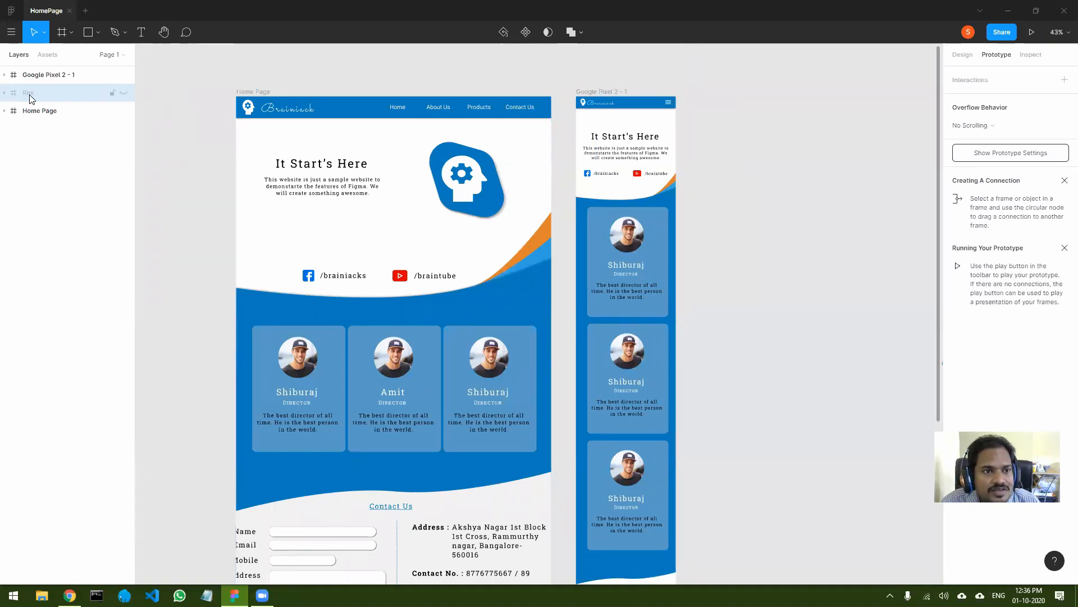
key("Delete")
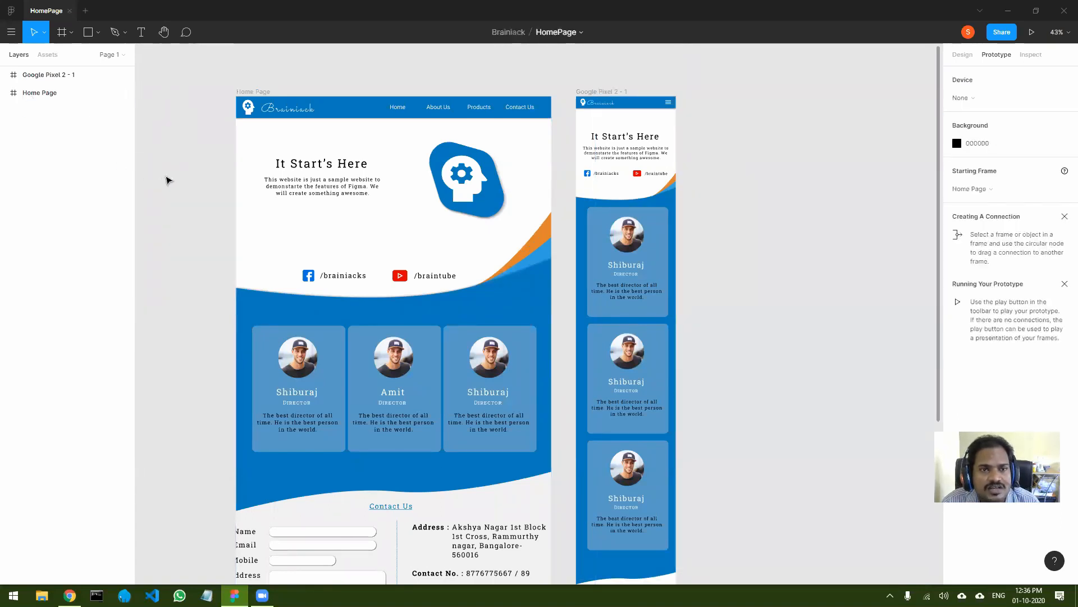
Preview the desktop Home Page frame as a prototype down to its footer, and close the preview.
left_click(261, 92)
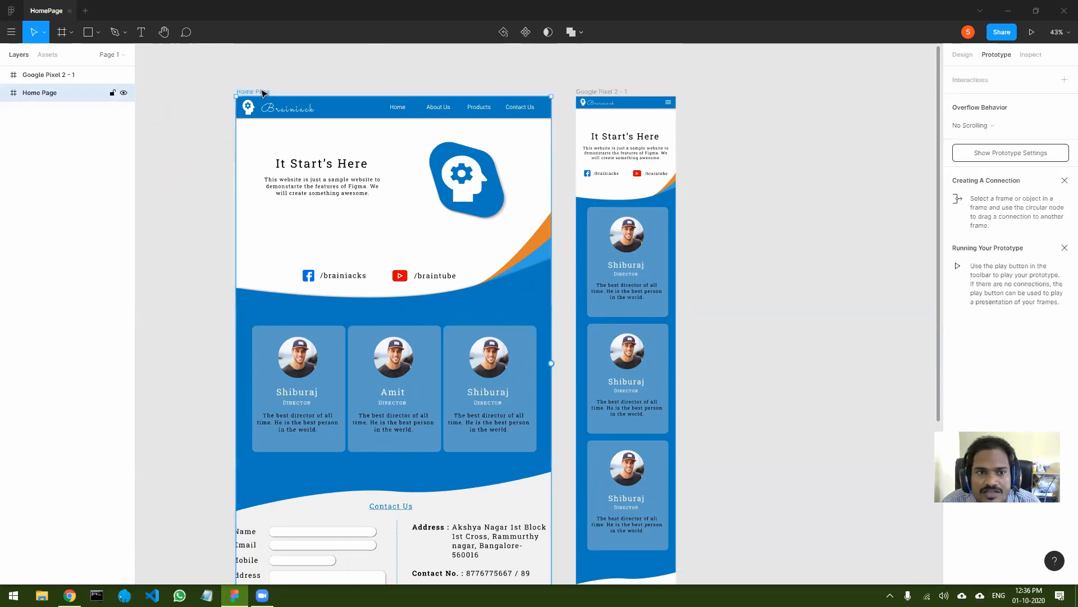
left_click(1032, 32)
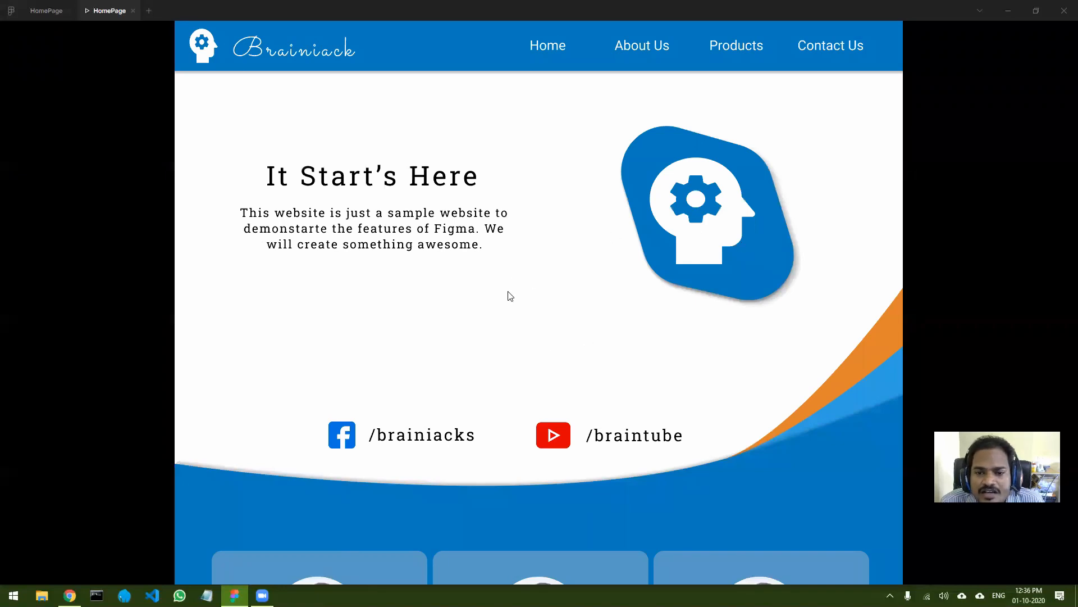
scroll(527, 281, "down", 10)
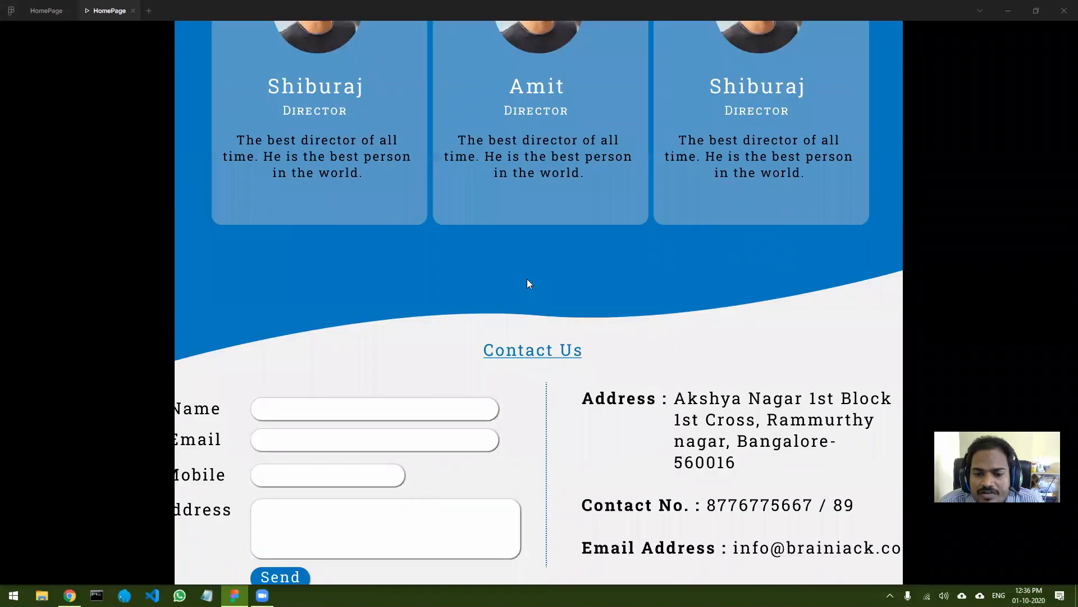
scroll(528, 284, "down", 1)
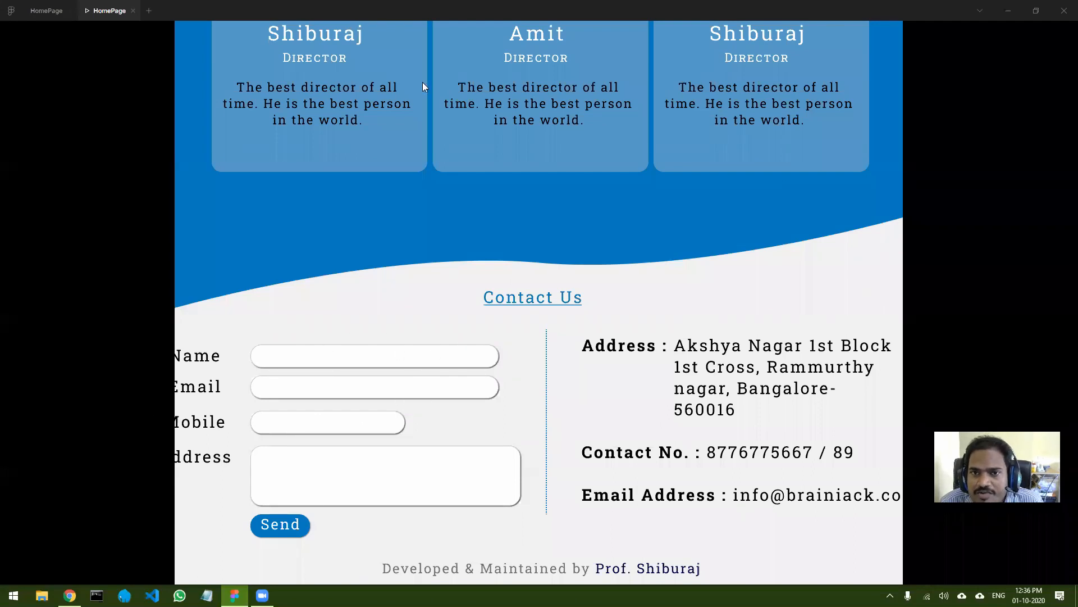
left_click(133, 11)
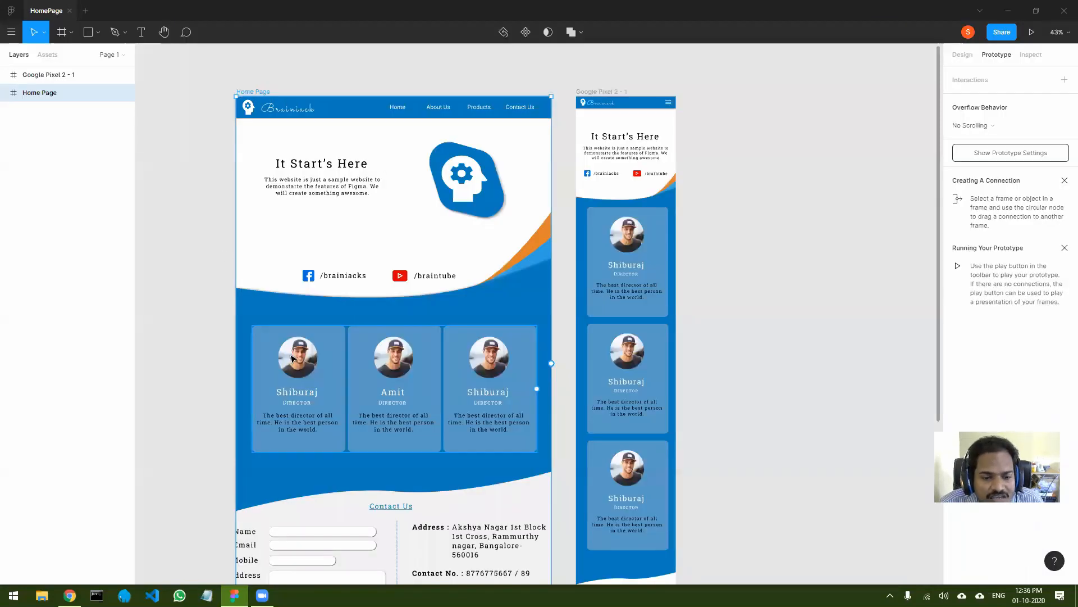
Narrow the desktop frame's Contact Us group to about 1260 px wide and centre it within the footer background.
scroll(293, 358, "down", 3)
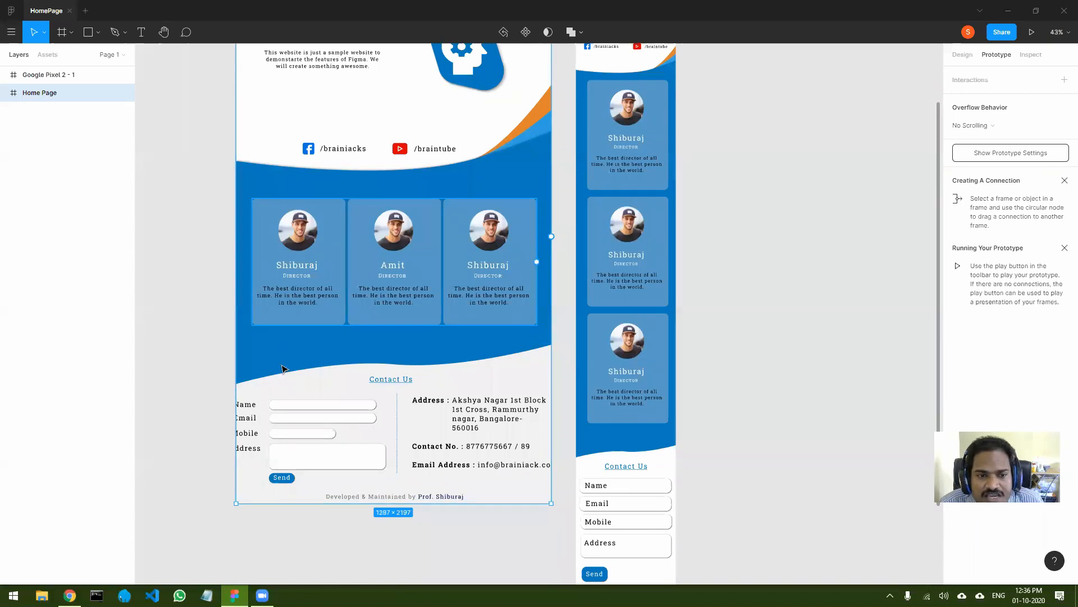
left_click(256, 410)
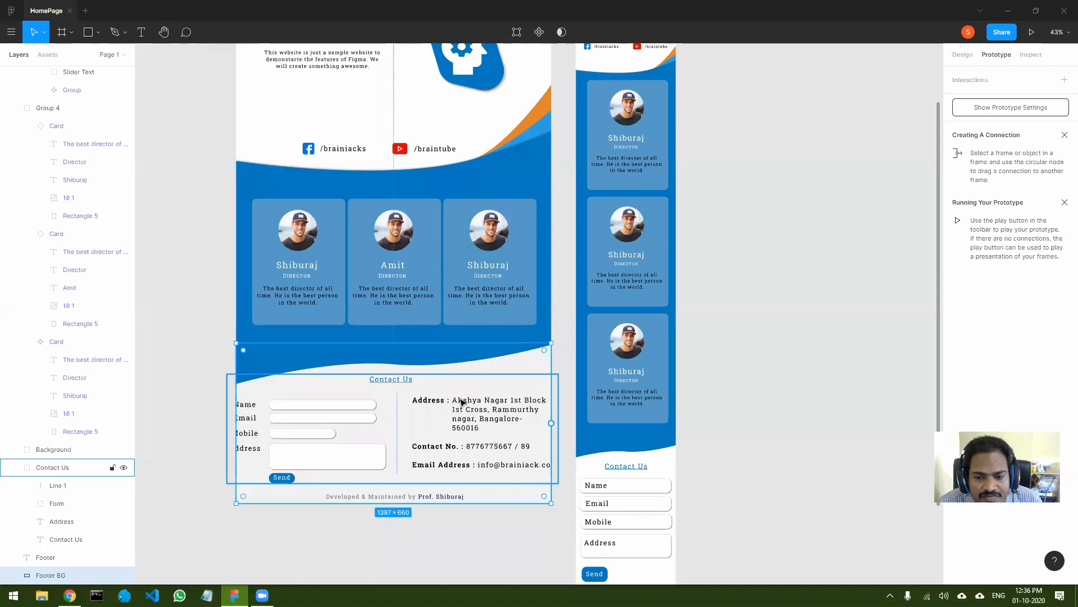
left_click(248, 420)
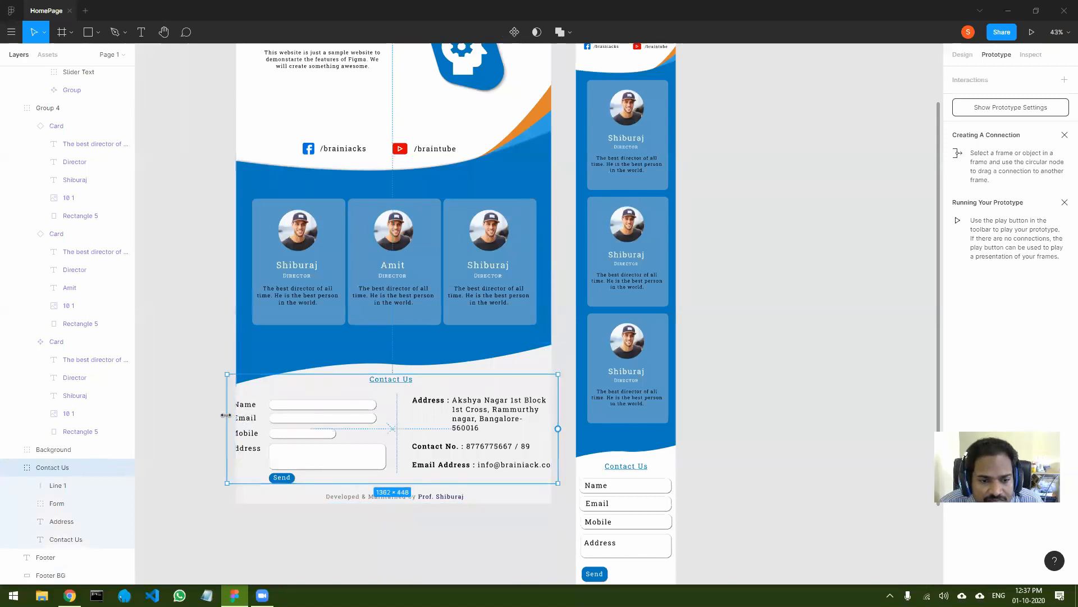
left_click_drag(226, 415, 243, 417)
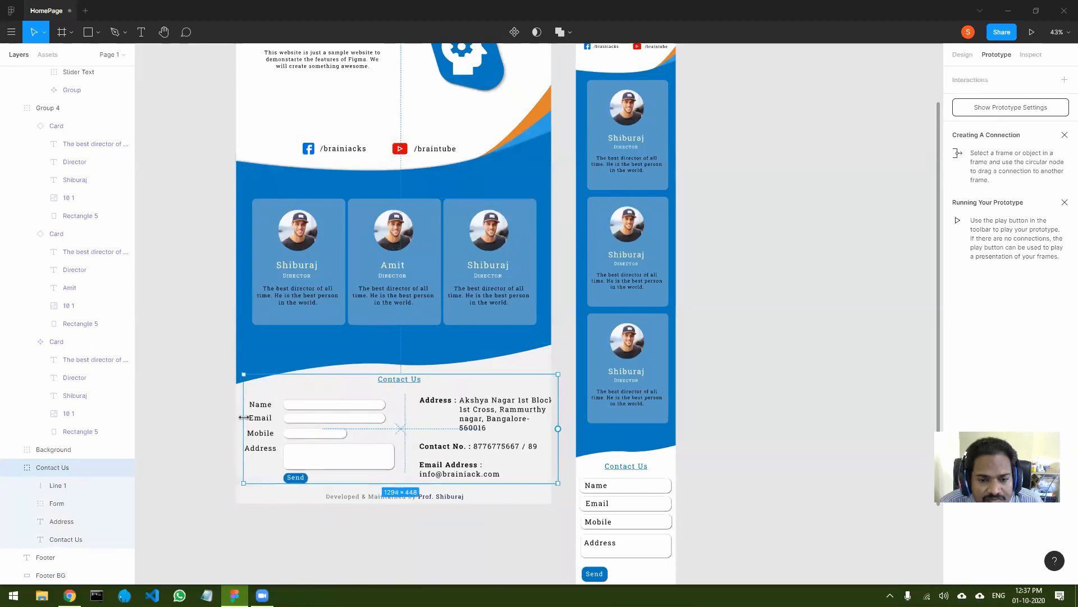
left_click_drag(557, 413, 551, 413)
left_click_drag(482, 400, 482, 403)
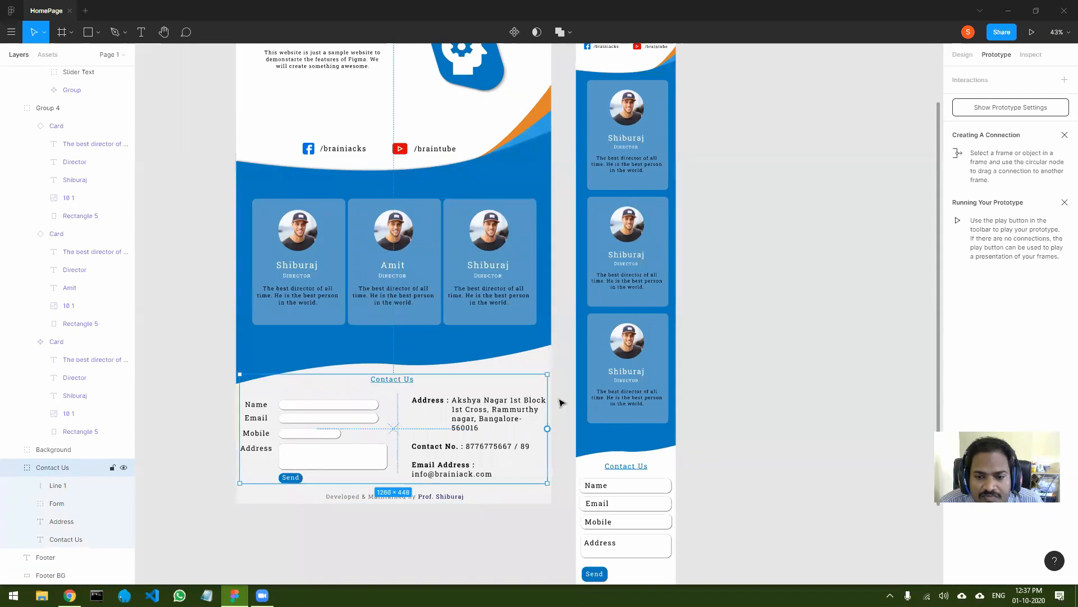
left_click(512, 380)
Preview the desktop prototype again to check the resized contact section, and close the preview.
left_click(1033, 32)
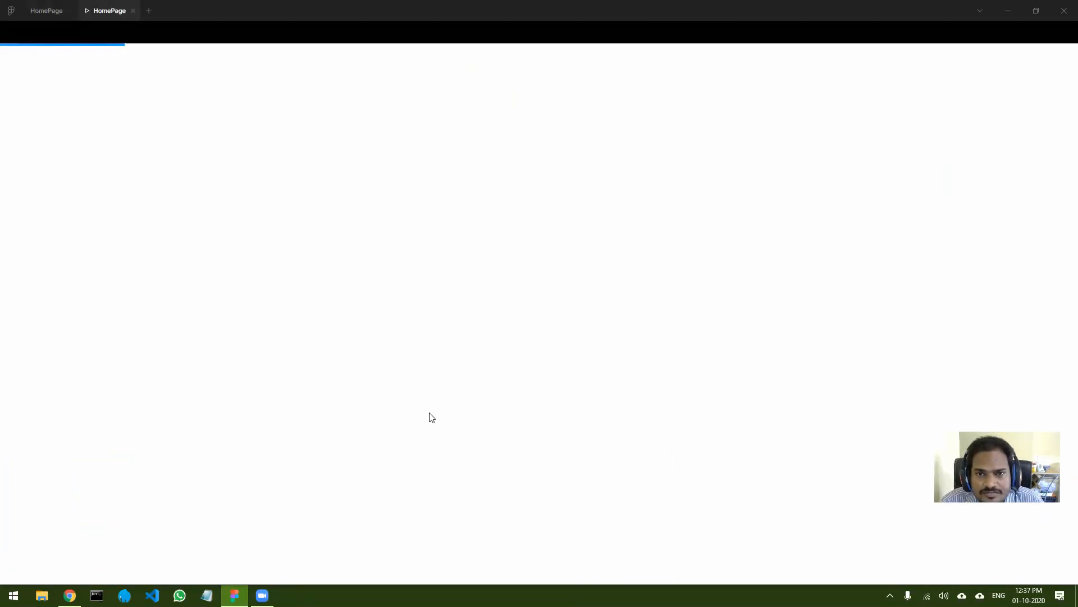
scroll(430, 415, "down", 10)
scroll(441, 414, "up", 10)
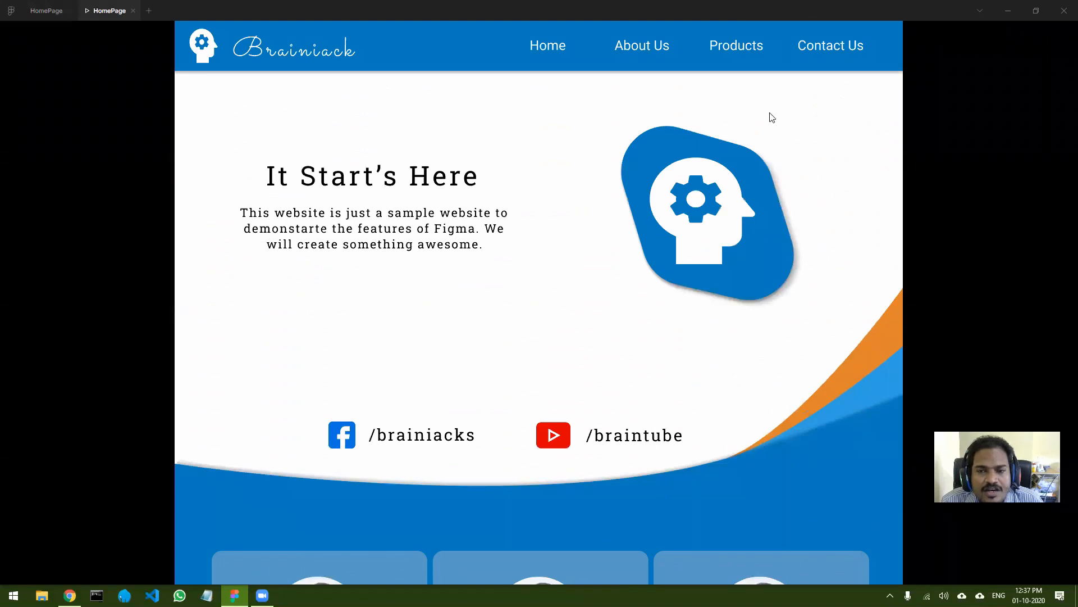
left_click(134, 10)
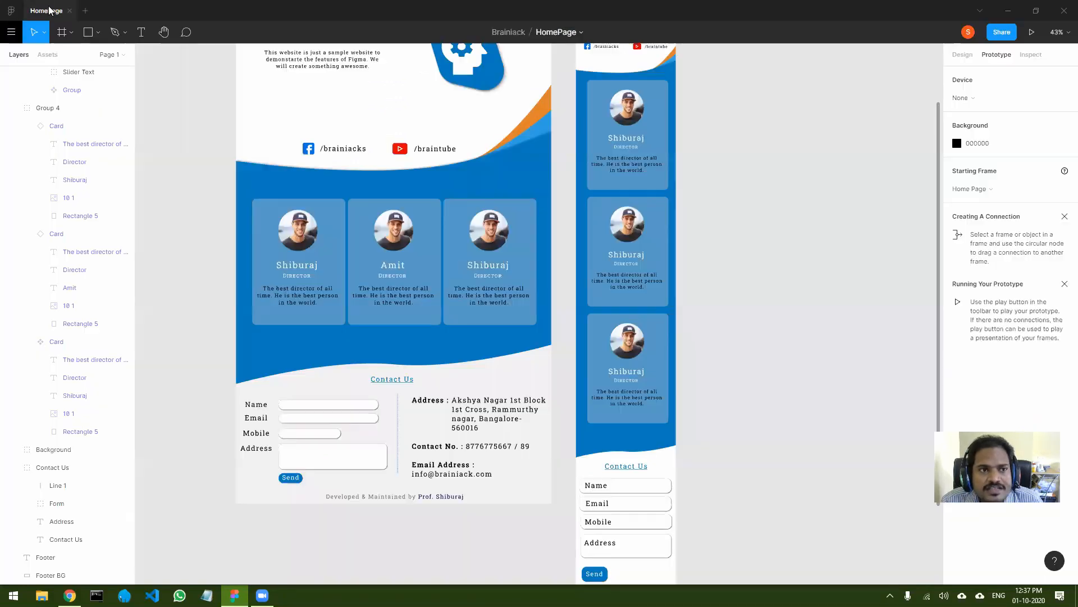
Preview the Google Pixel 2 - 1 frame as a prototype, check it from header to footer, and close the preview.
left_click(766, 292)
scroll(765, 292, "up", 4)
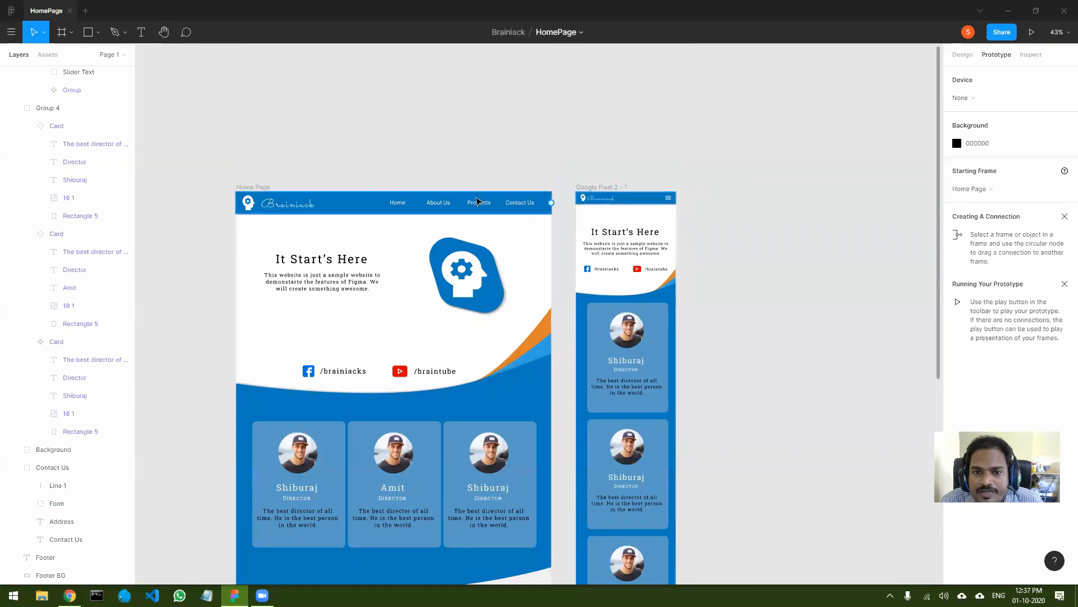
left_click(251, 188)
left_click(602, 187)
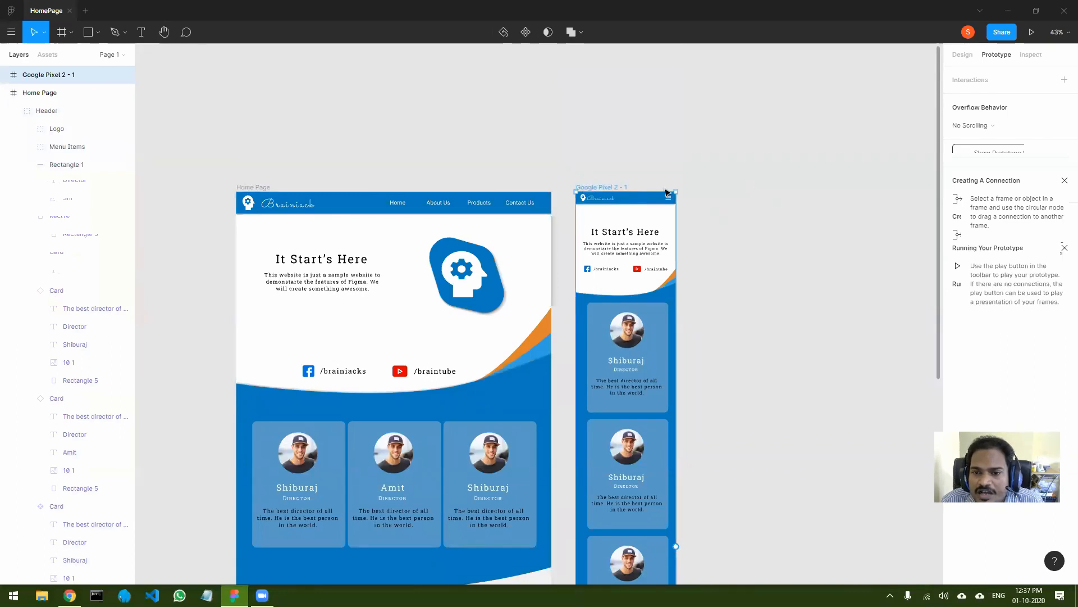
left_click(1032, 32)
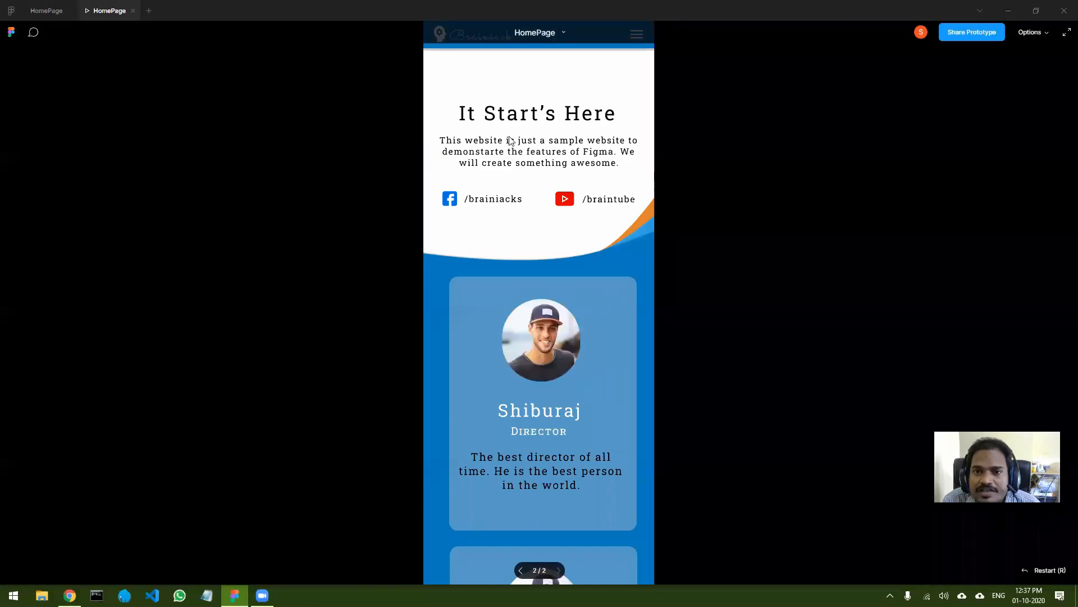
scroll(600, 222, "down", 1)
scroll(600, 224, "down", 7)
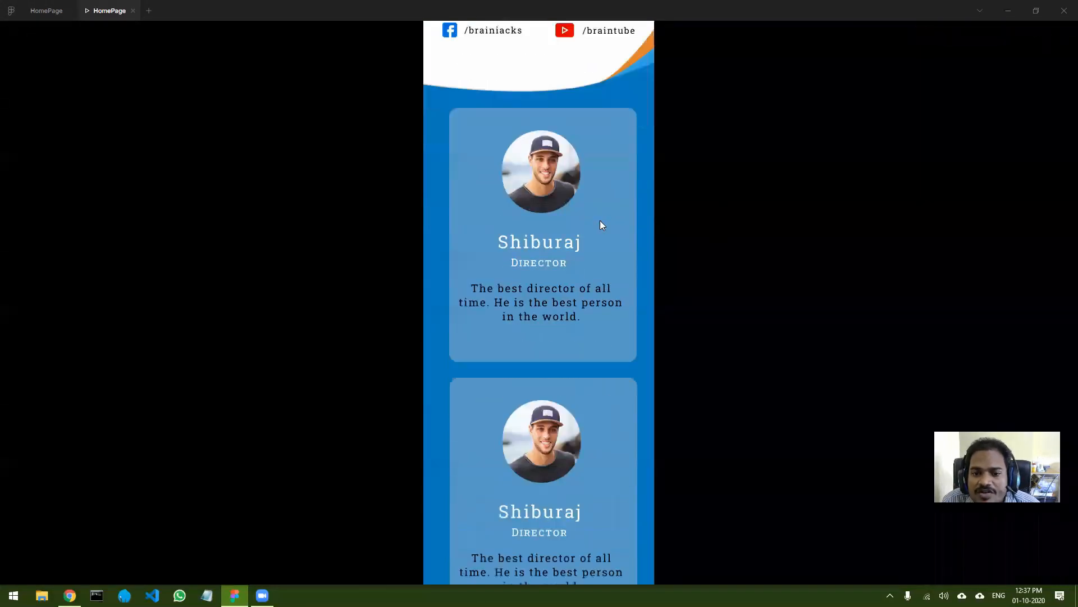
scroll(600, 225, "down", 5)
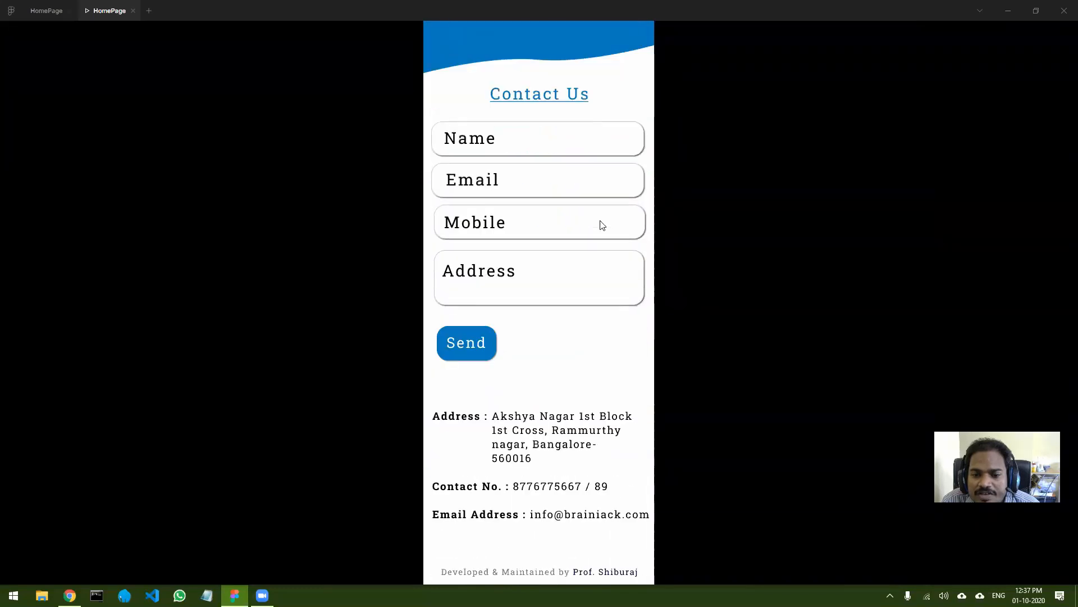
scroll(600, 224, "up", 10)
scroll(600, 225, "up", 8)
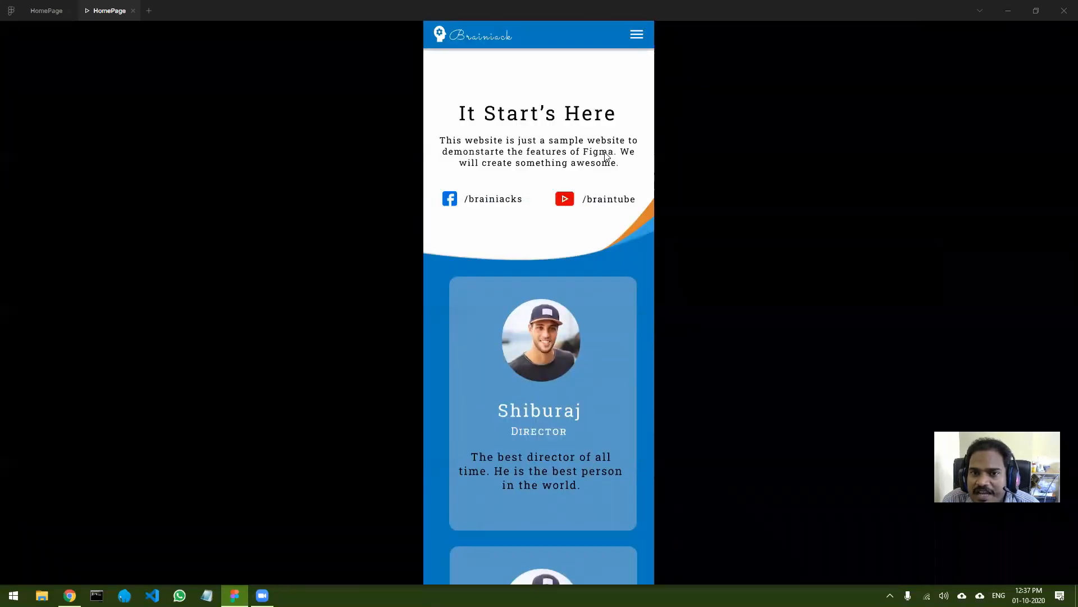
left_click(134, 11)
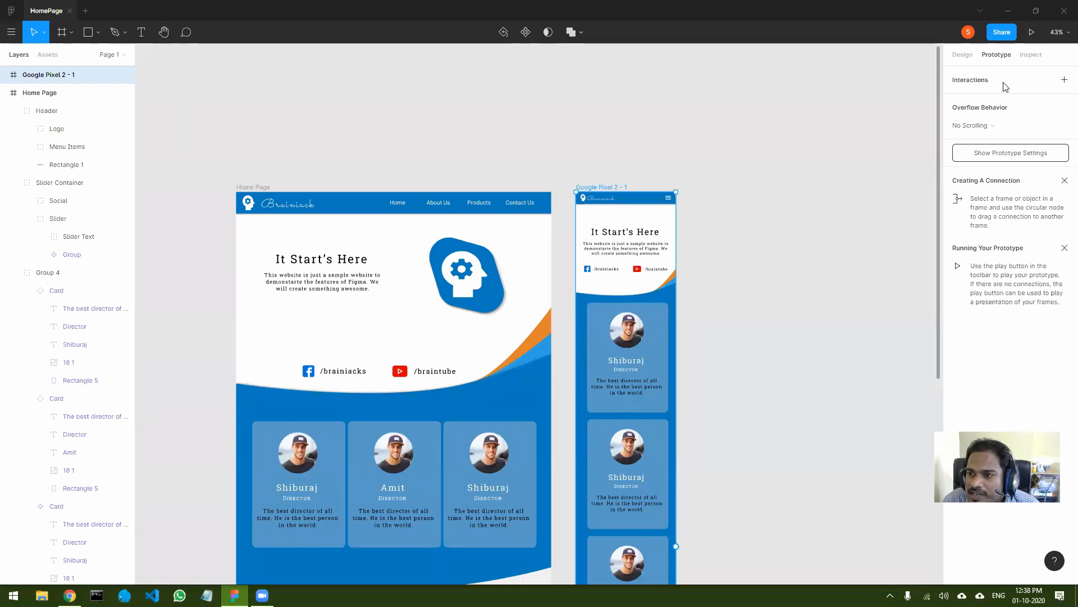
Set the prototype's starting frame to Google Pixel 2 - 1 and its device to Google Pixel 2.
left_click(1065, 79)
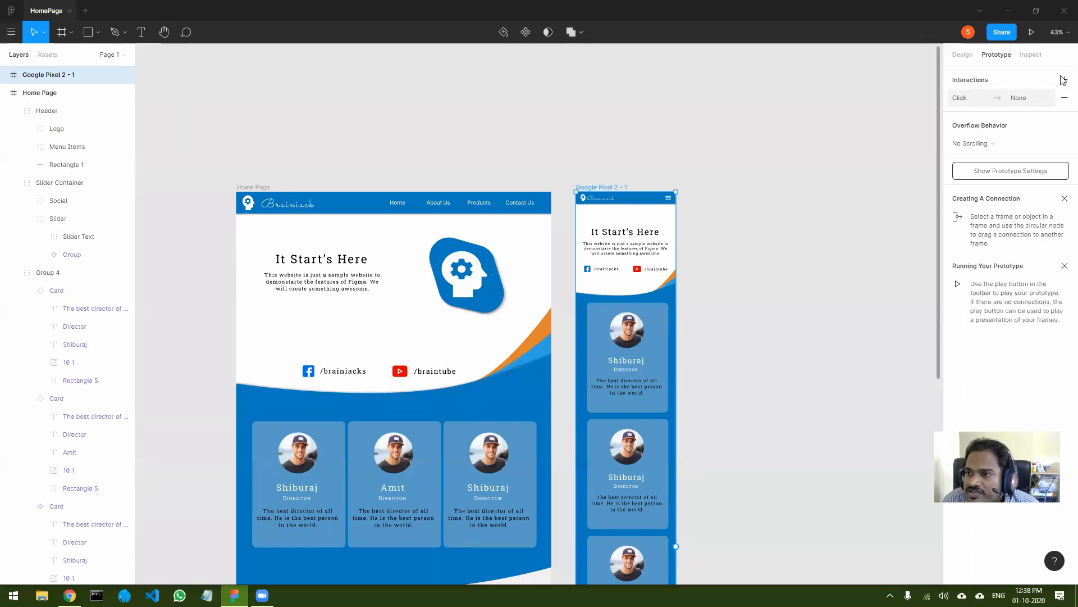
left_click(1065, 97)
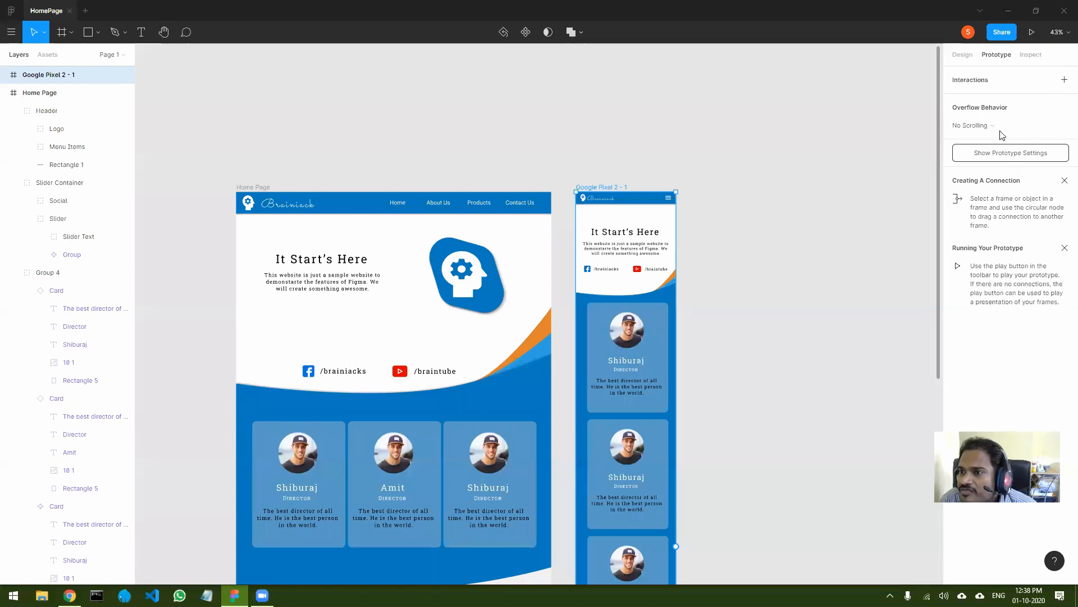
left_click(1013, 154)
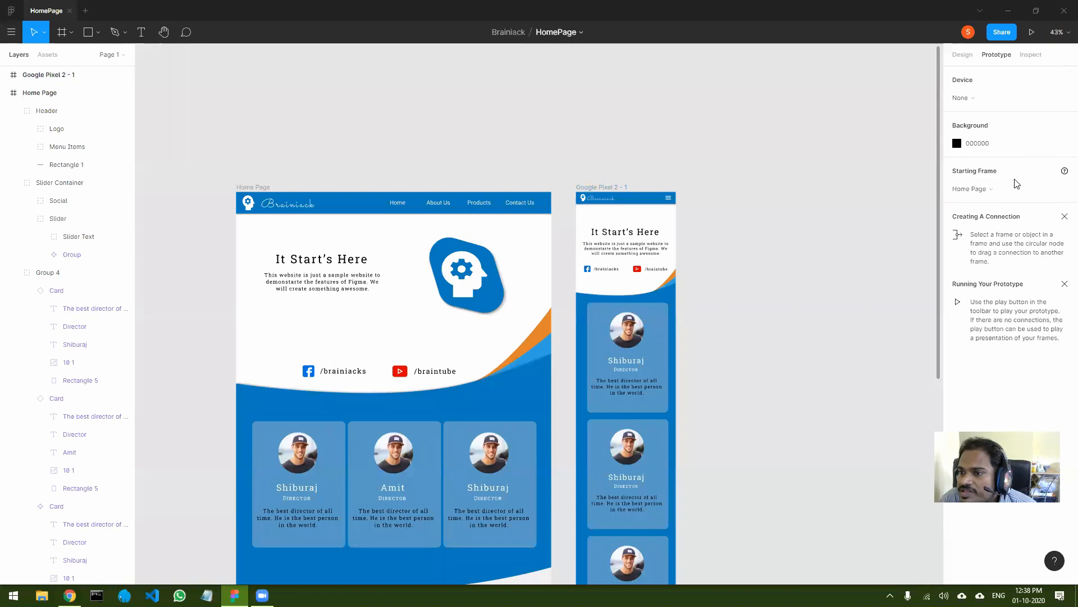
left_click(997, 192)
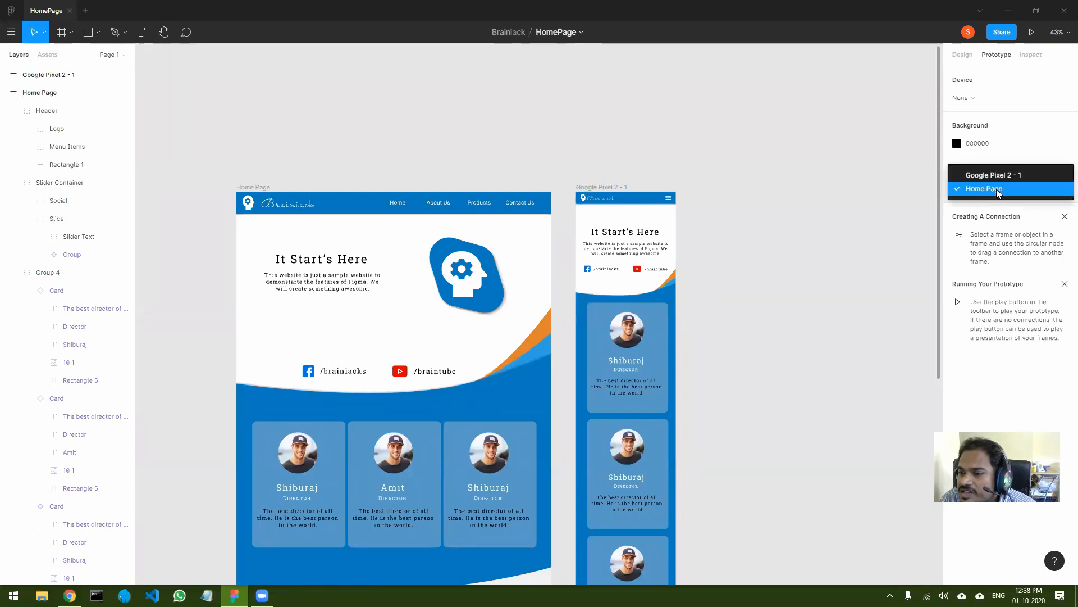
left_click(994, 175)
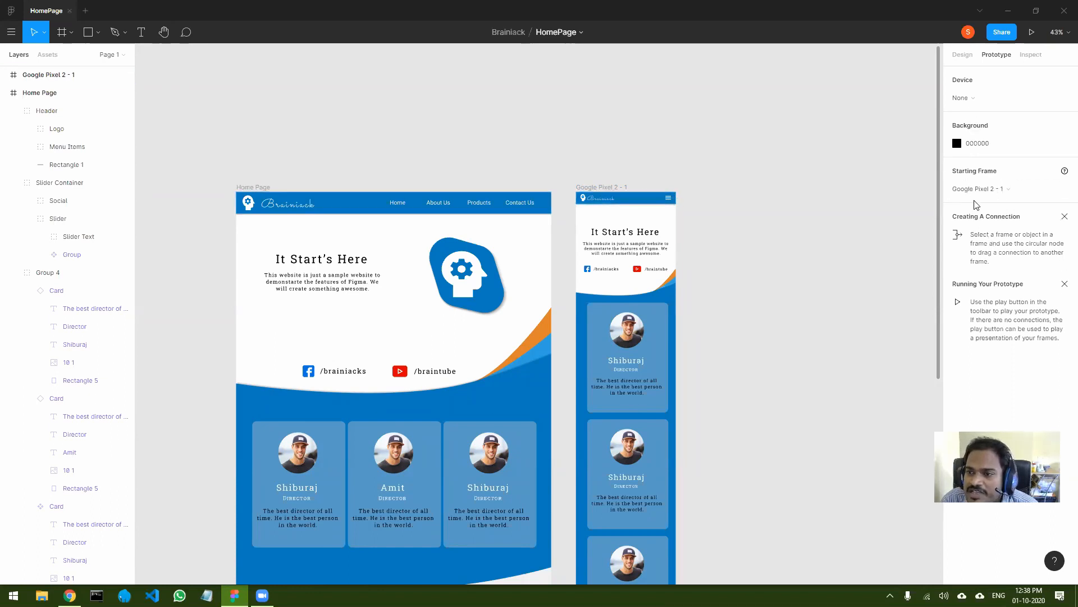
left_click(1031, 99)
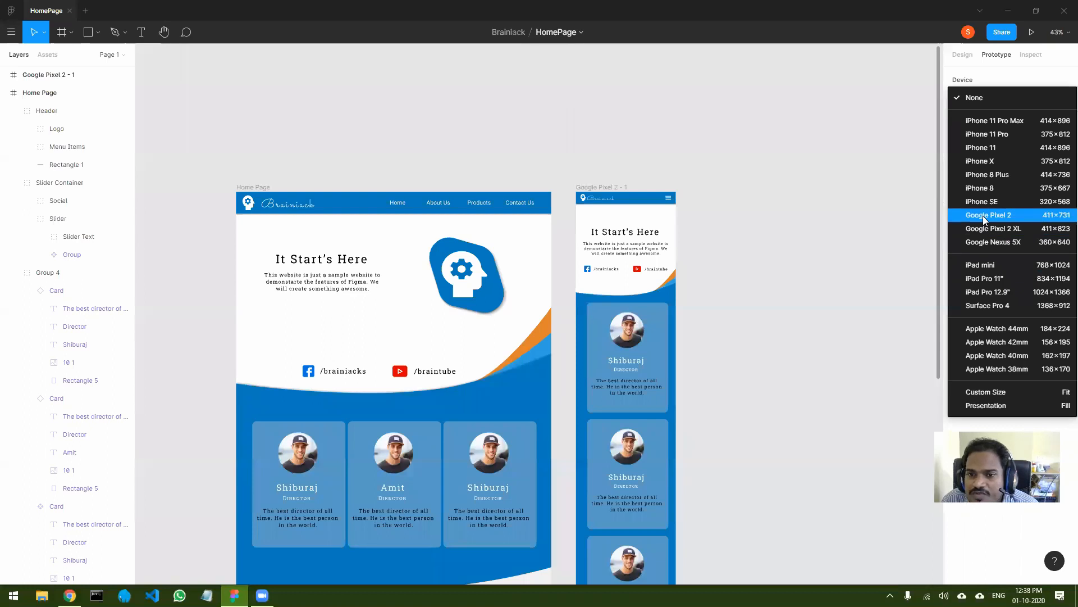
left_click(1001, 217)
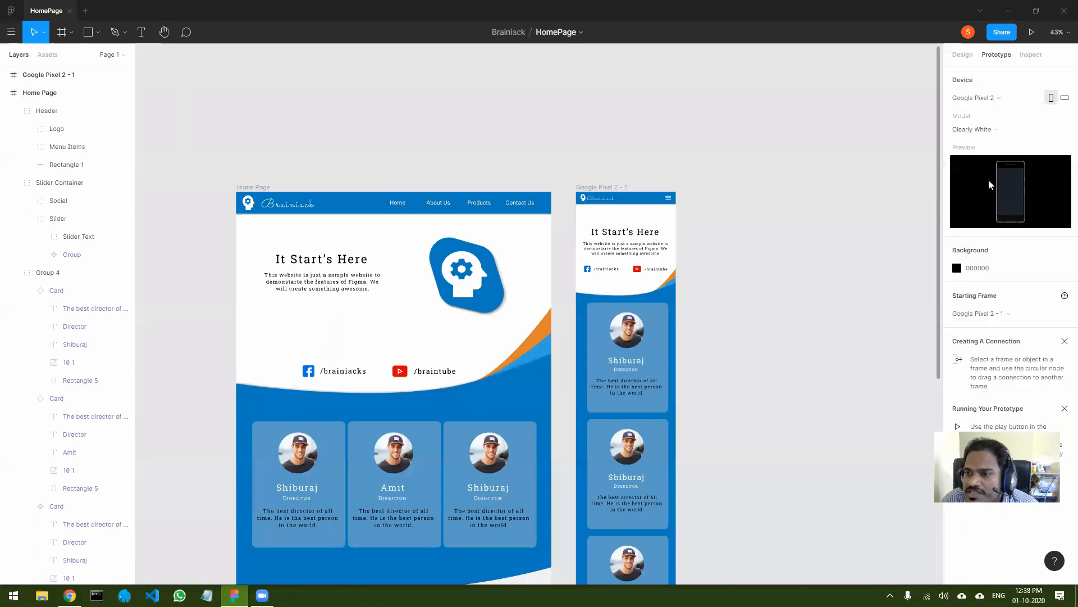
Preview the prototype in the Google Pixel 2 device, check the mobile page from header to footer, and close the preview.
left_click(1034, 32)
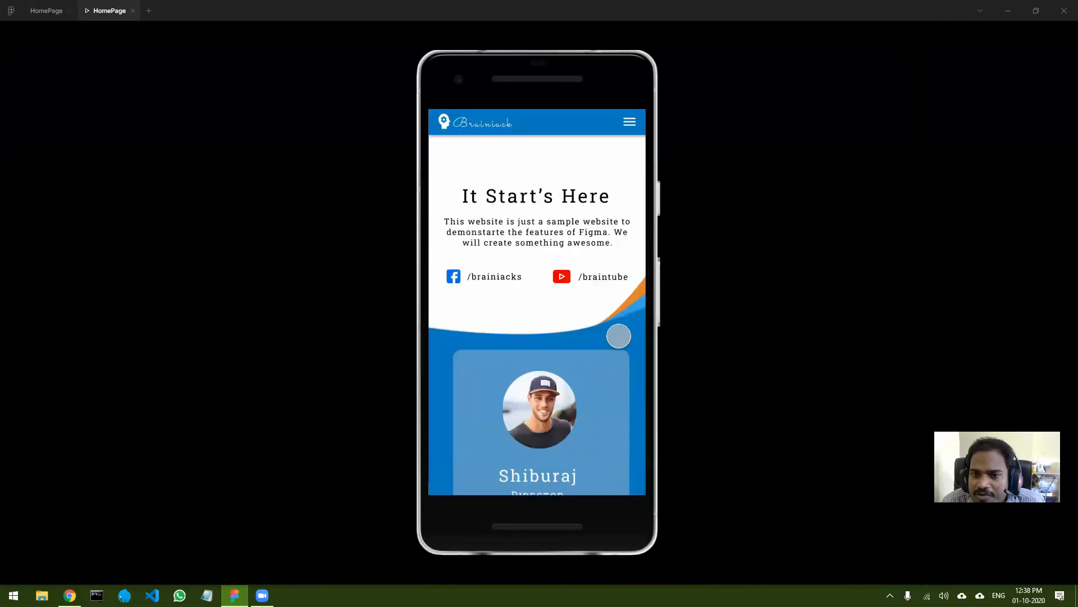
left_click_drag(569, 343, 562, 163)
left_click_drag(541, 381, 542, 231)
left_click_drag(554, 347, 567, 280)
left_click_drag(561, 385, 561, 281)
left_click_drag(551, 390, 529, 234)
left_click_drag(541, 351, 542, 281)
mouse_move(563, 342)
left_mouse_down()
mouse_move(561, 315)
mouse_move(561, 335)
left_mouse_up()
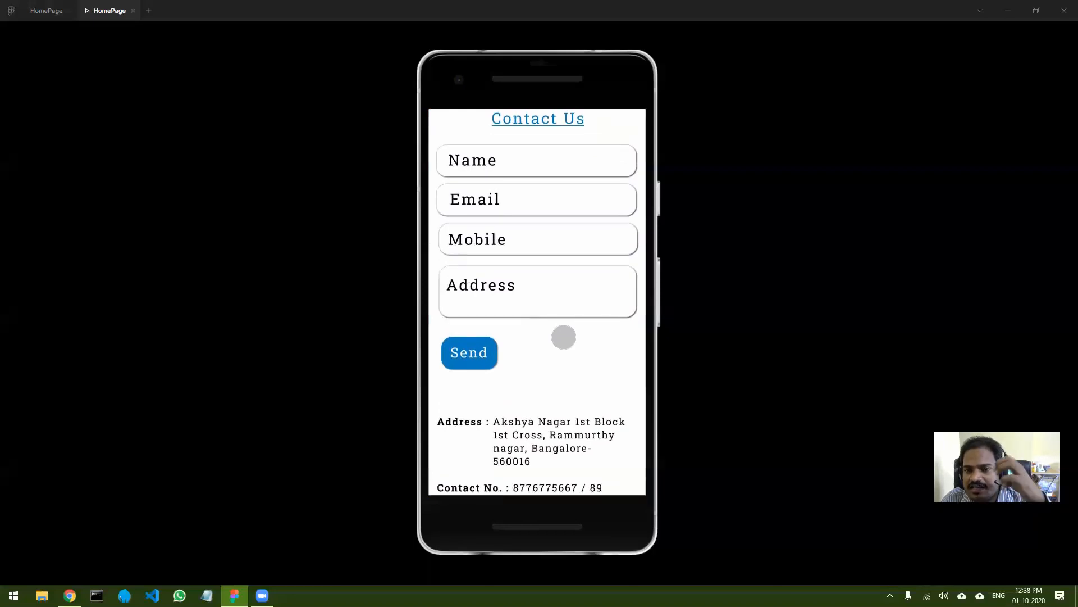
left_click_drag(570, 356, 578, 200)
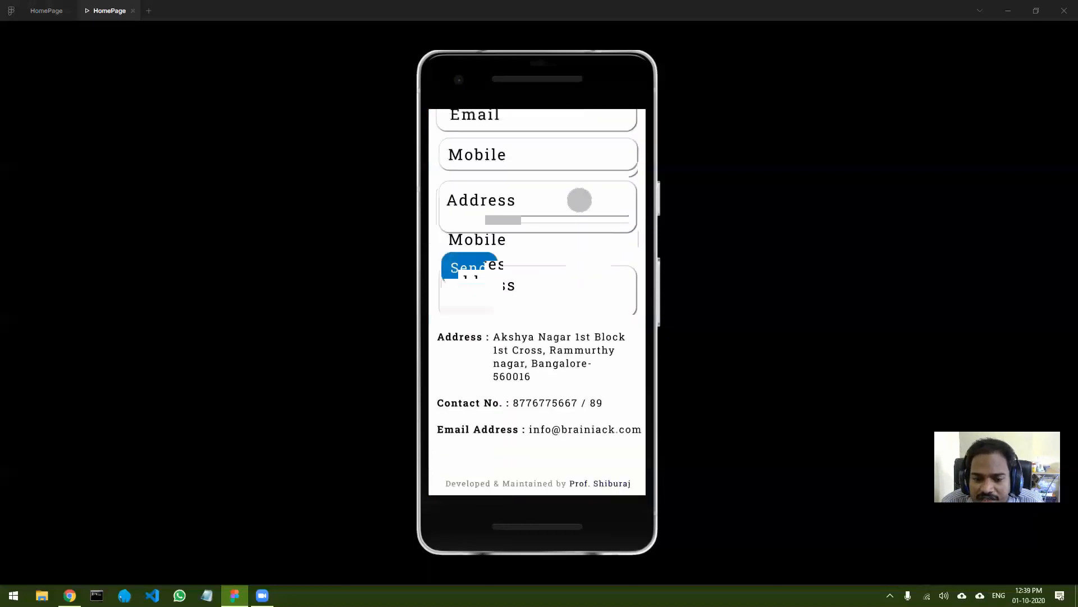
left_click_drag(578, 375, 578, 388)
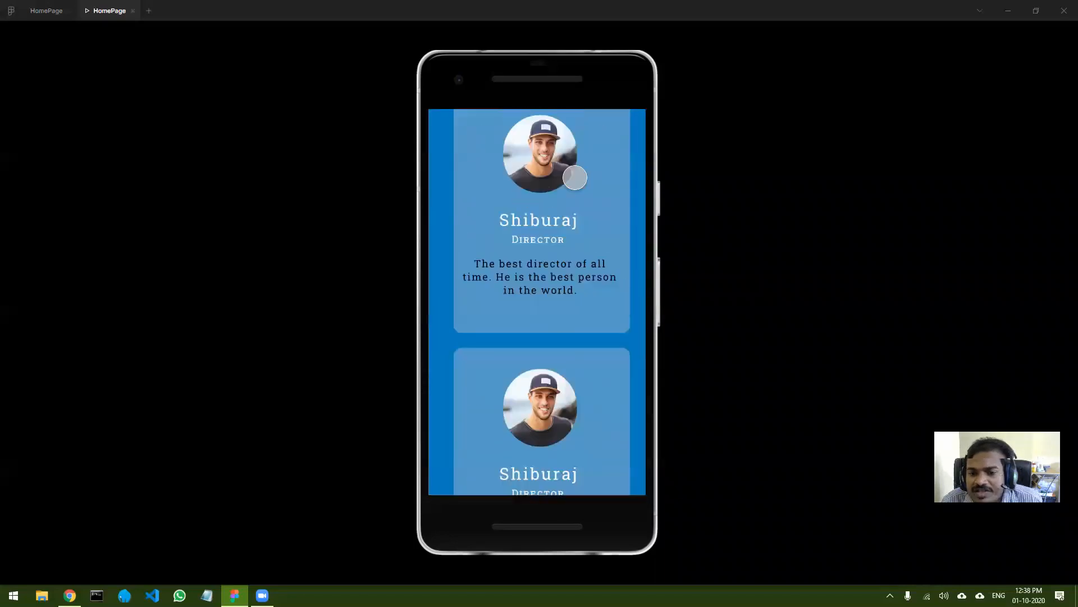
left_click_drag(573, 176, 569, 456)
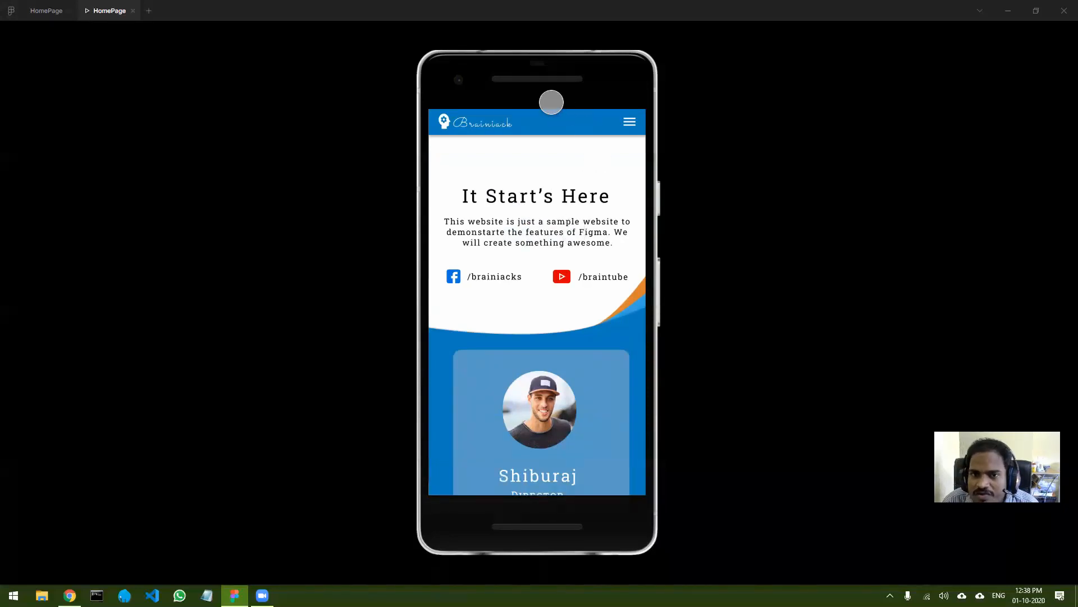
left_click_drag(545, 295, 531, 362)
left_click(132, 11)
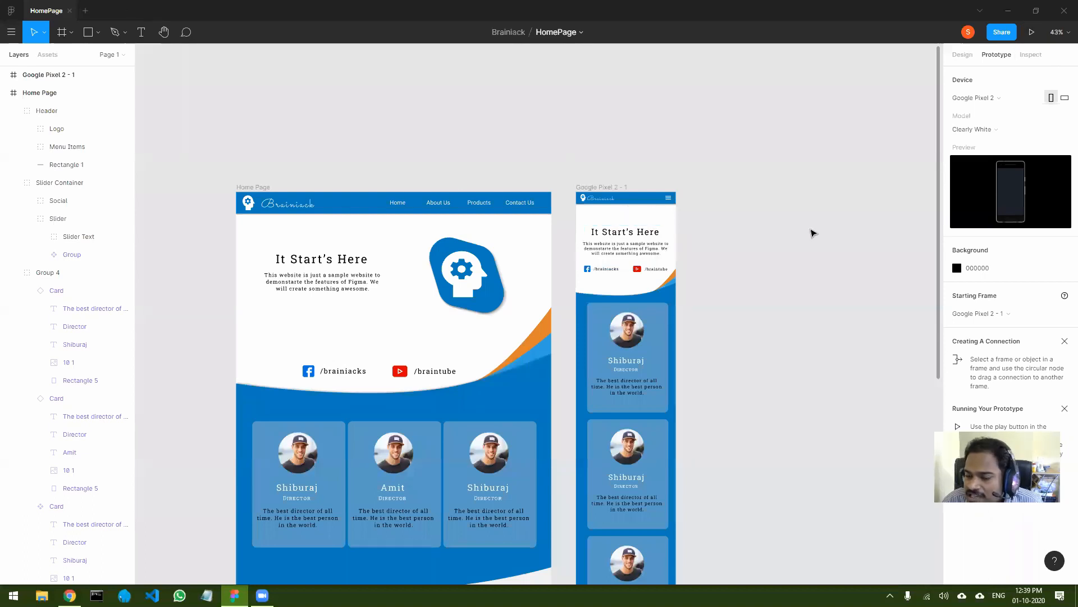
Fix the position of the Google Pixel 2 - 1 frame's Header group when scrolling.
scroll(809, 230, "up", 5)
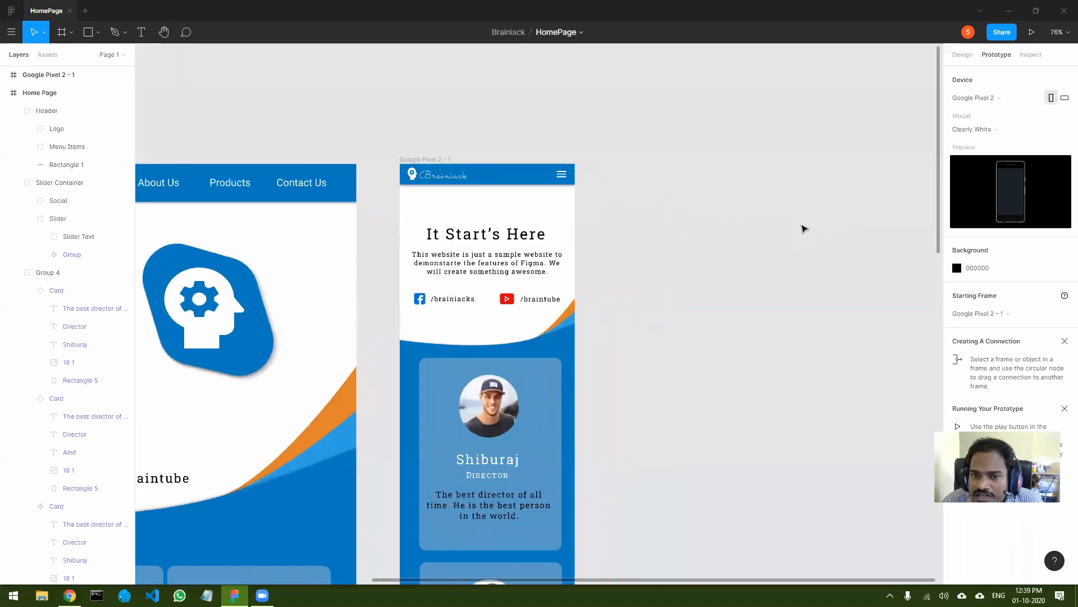
left_click(512, 181)
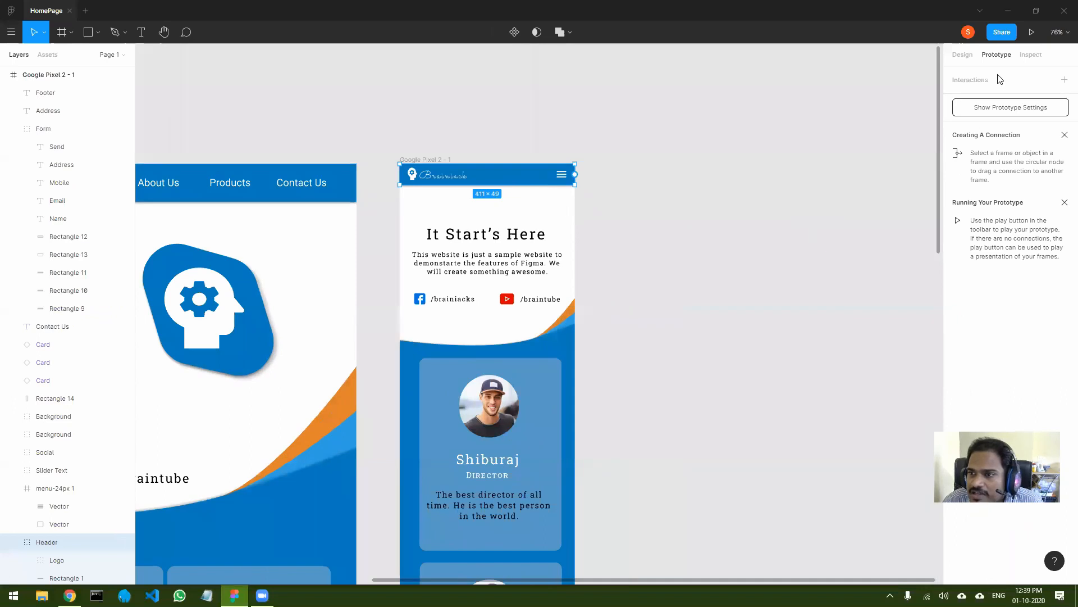
left_click(962, 54)
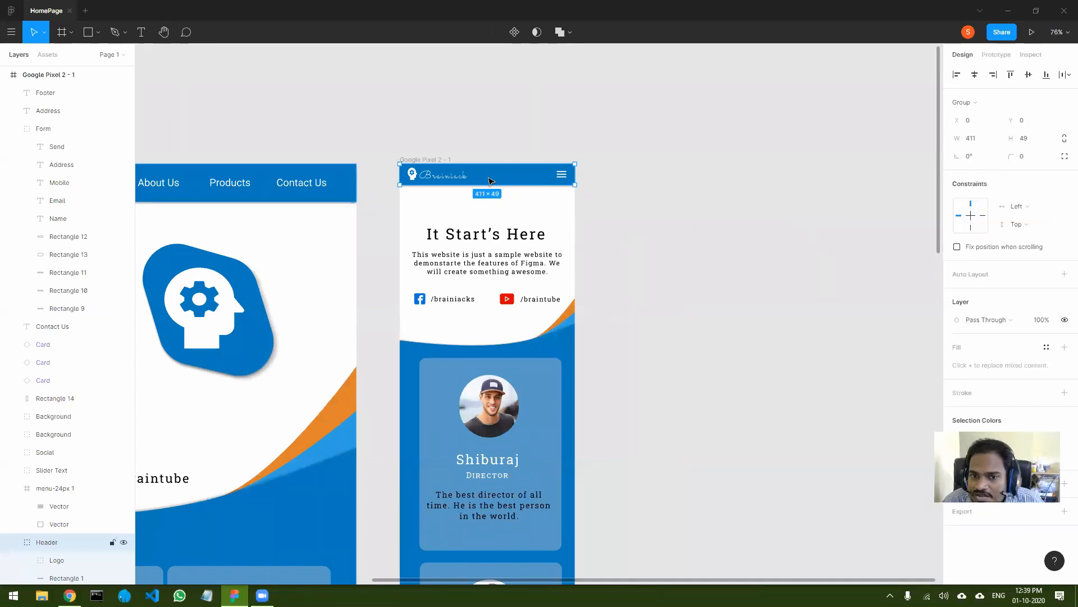
left_click(957, 247)
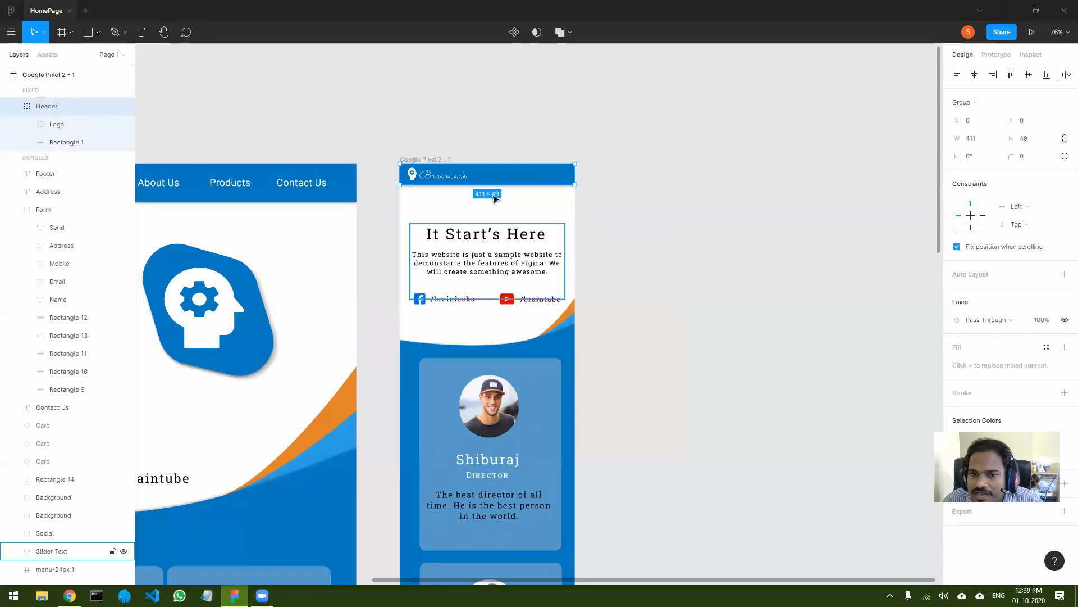
Preview the mobile prototype again and scroll through the cards and back up to check the fixed header.
left_click(1032, 32)
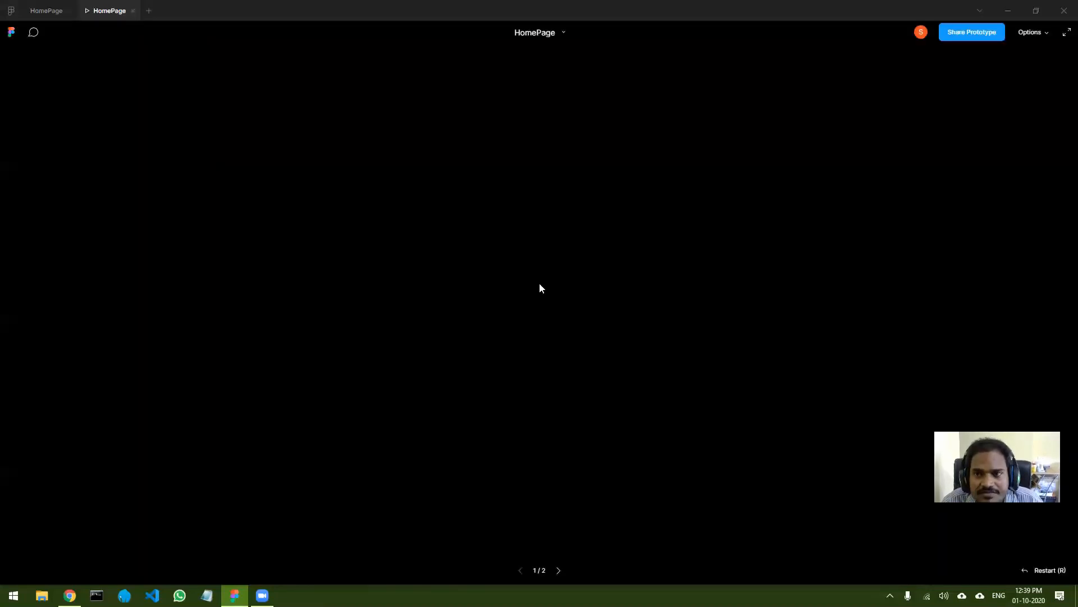
left_click_drag(560, 371, 562, 245)
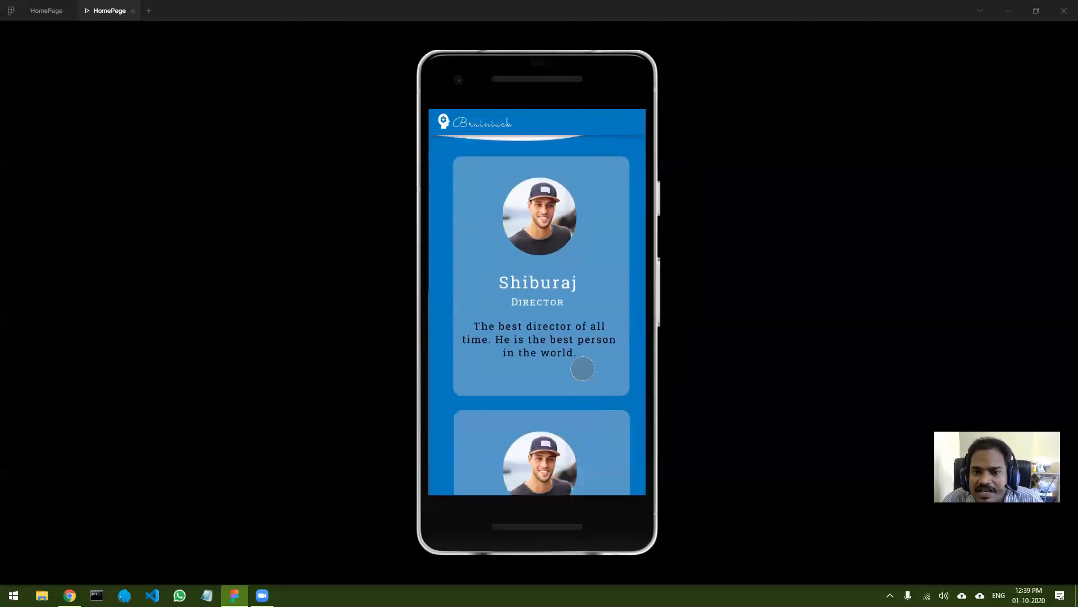
left_click_drag(580, 365, 580, 260)
left_click_drag(583, 410, 577, 202)
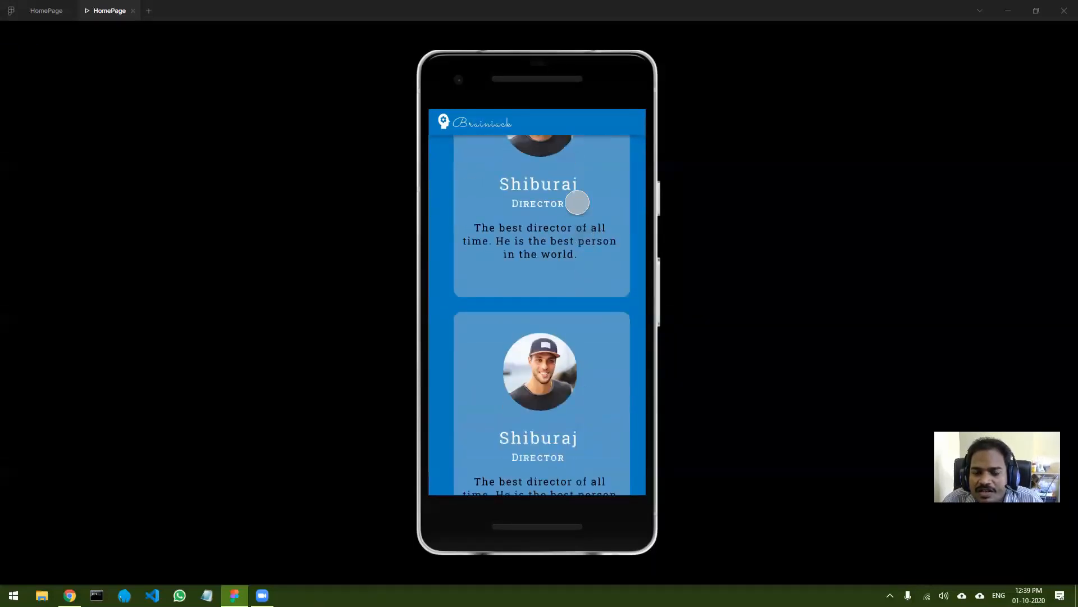
left_click_drag(551, 347, 549, 236)
left_click_drag(546, 433, 548, 257)
left_click_drag(553, 304, 561, 572)
left_click_drag(555, 386, 535, 448)
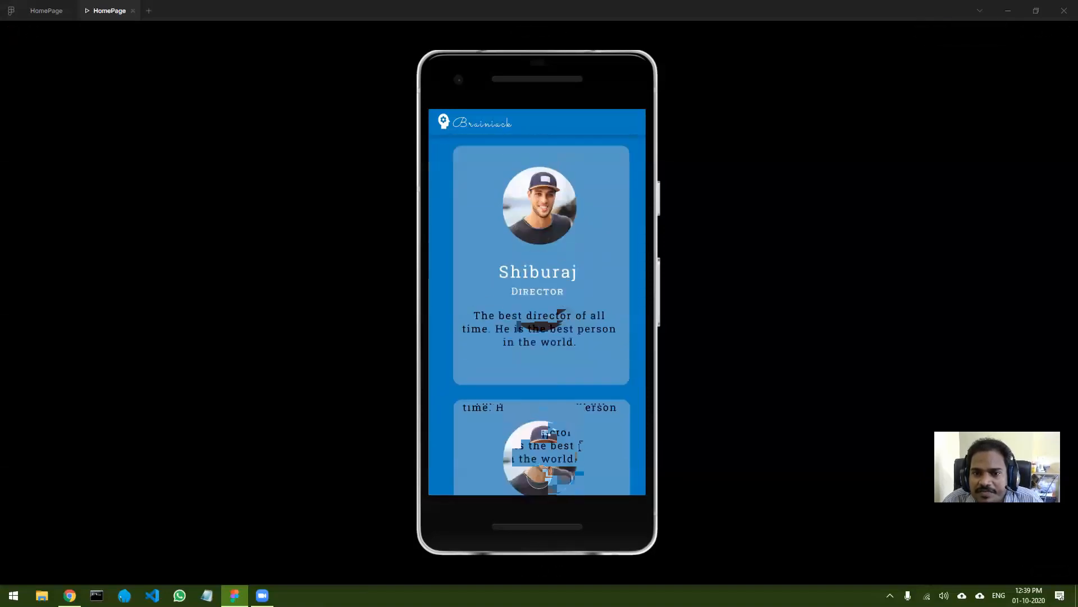
left_click_drag(541, 320, 543, 456)
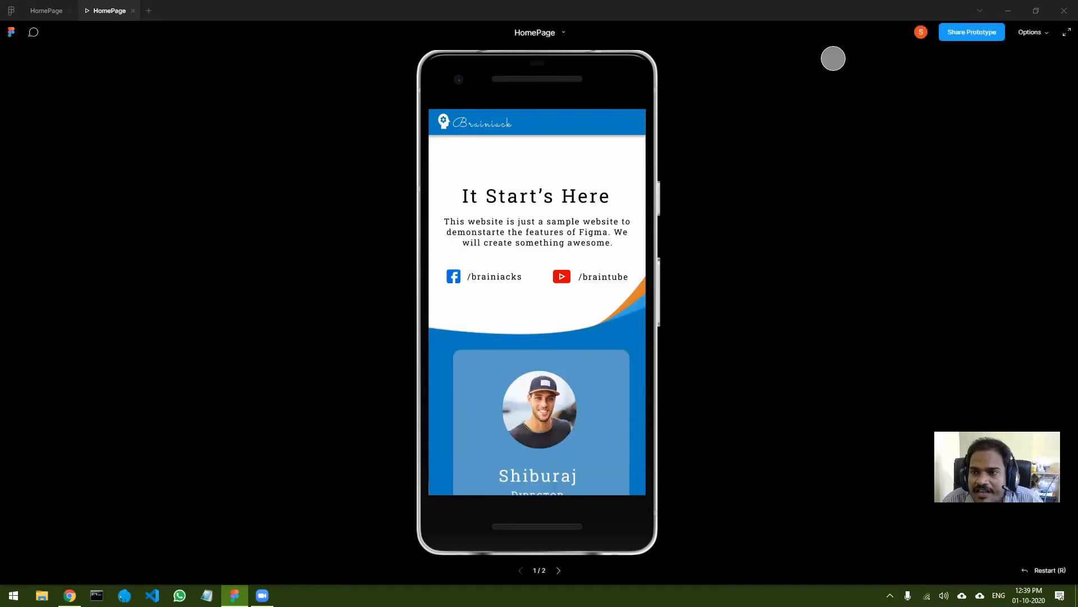
Copy the prototype's share link, and close the sharing dialog and the preview.
left_click(979, 31)
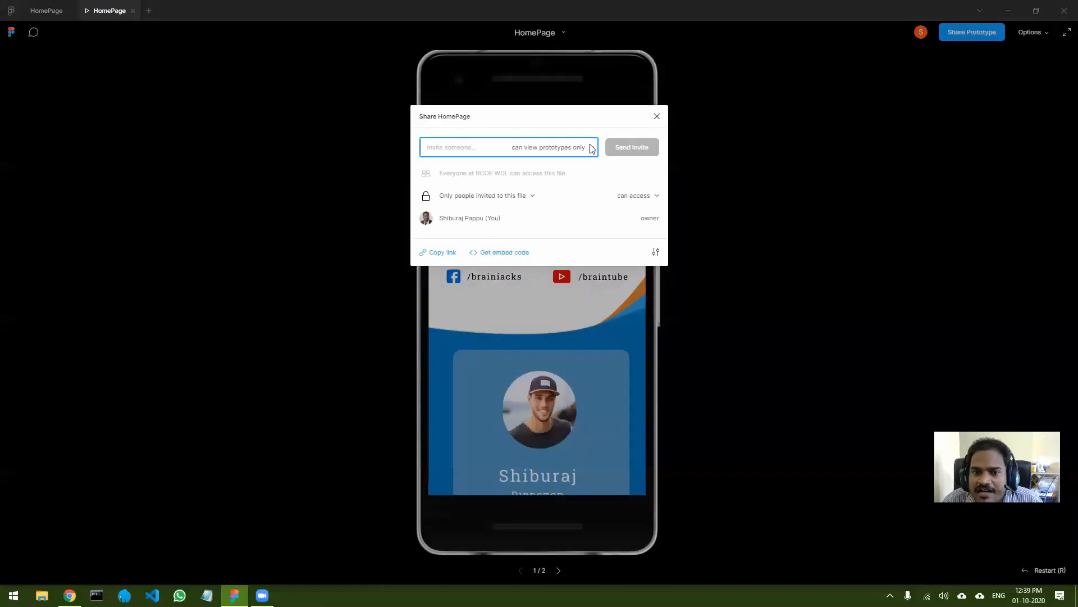
left_click(440, 254)
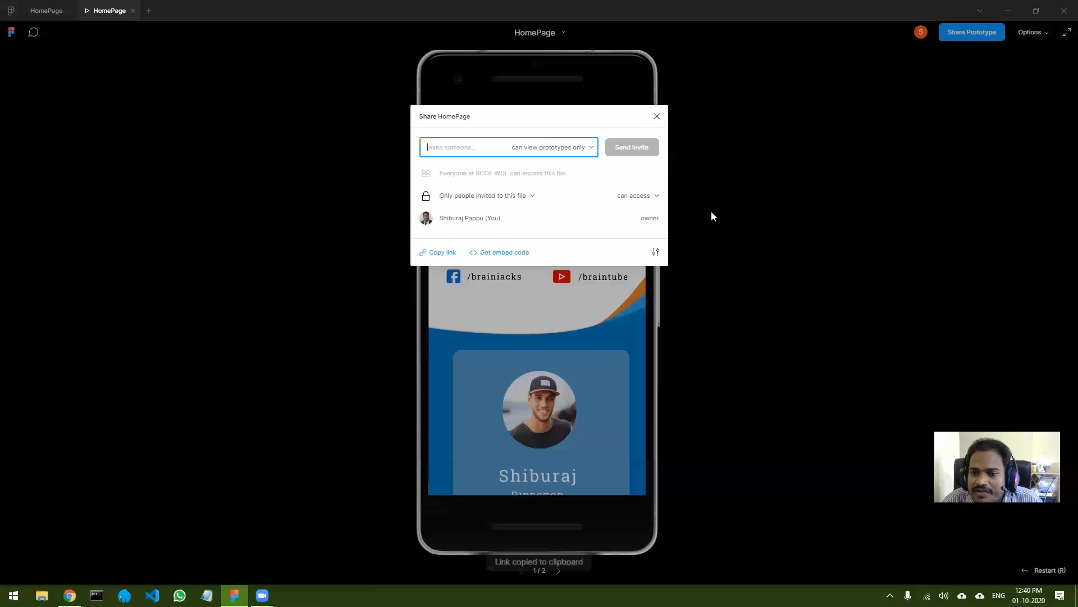
left_click(656, 116)
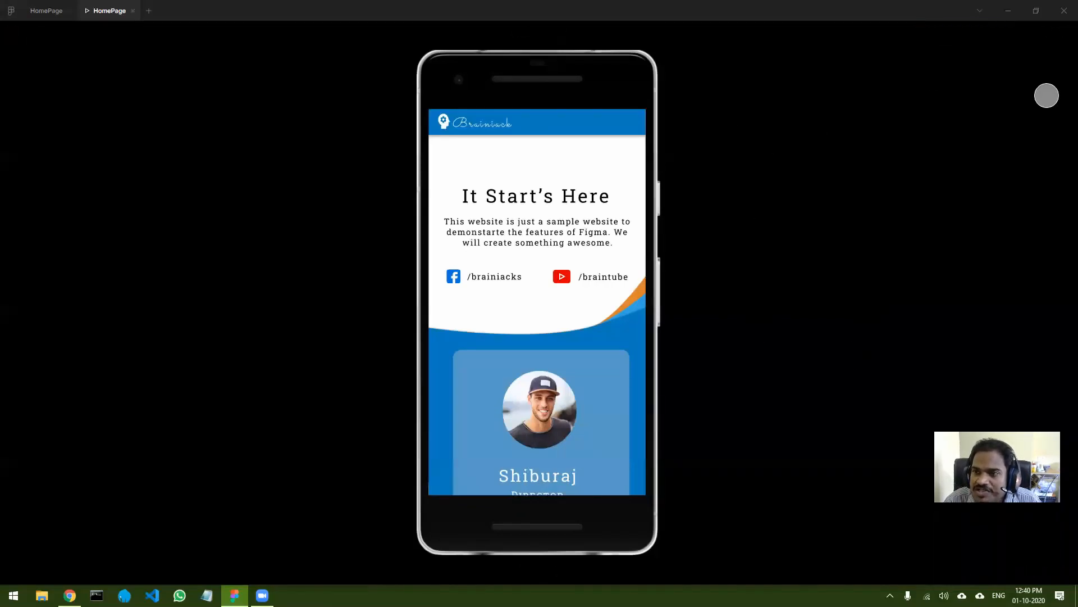
left_click(261, 595)
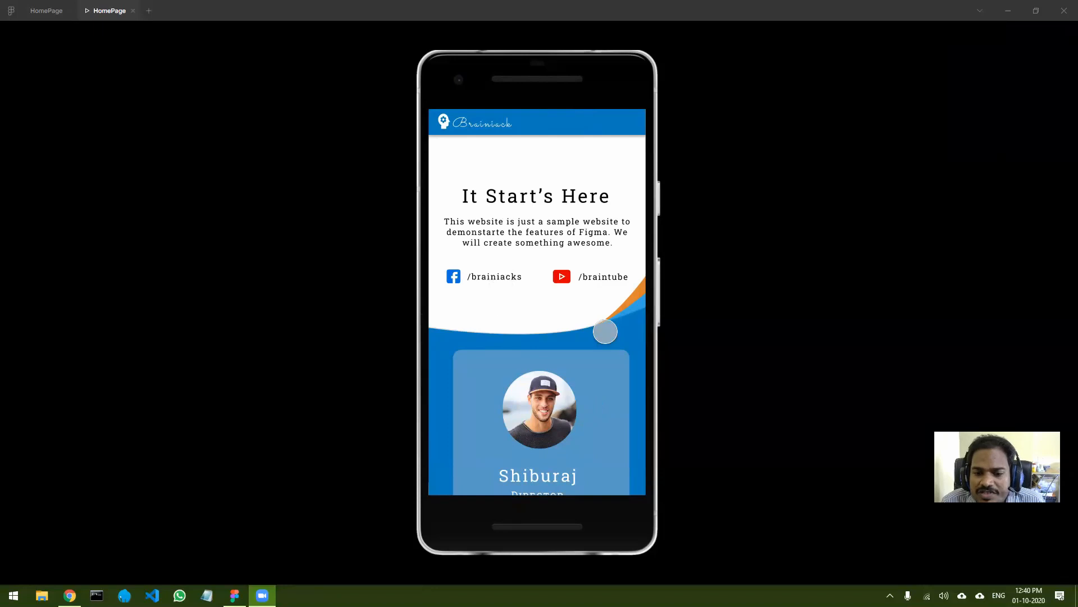
left_click(133, 11)
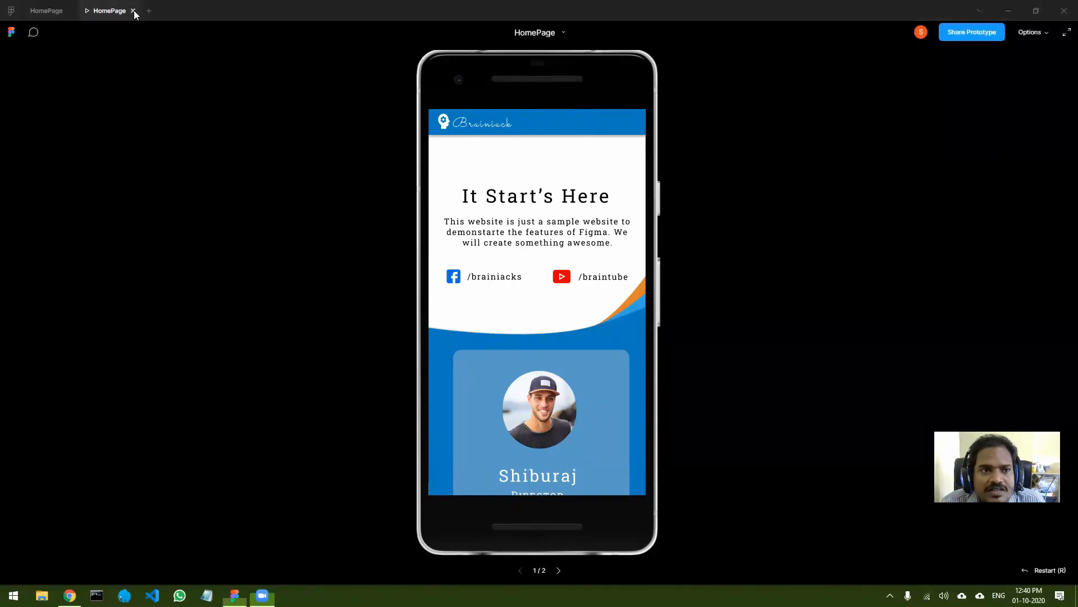
Examine the Home Page frame's prototype options and the list of available prototype devices without changing the device.
scroll(698, 252, "down", 3)
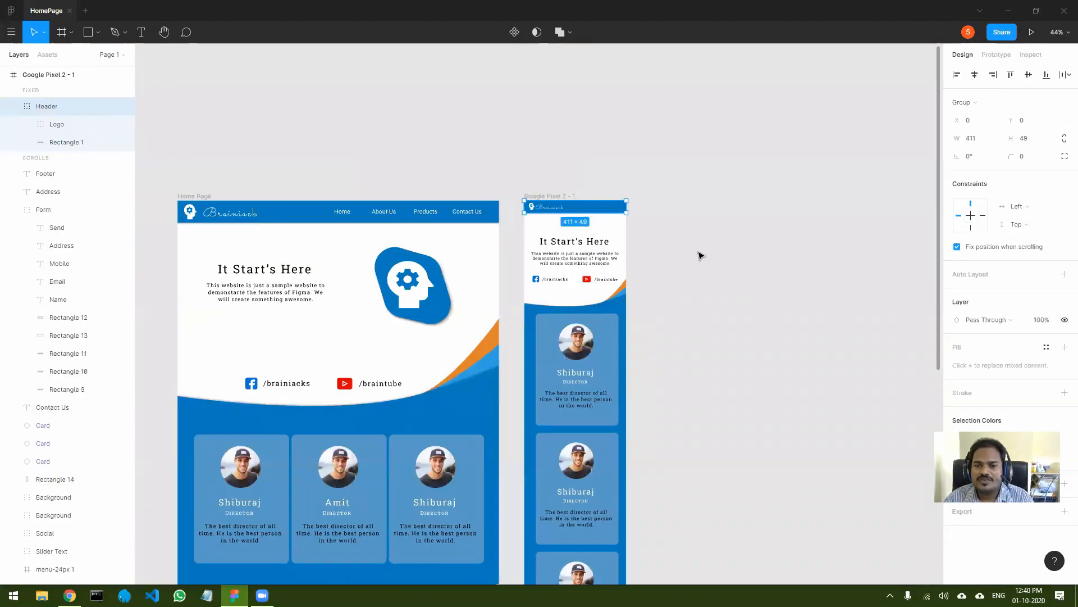
left_click_drag(647, 298, 790, 193)
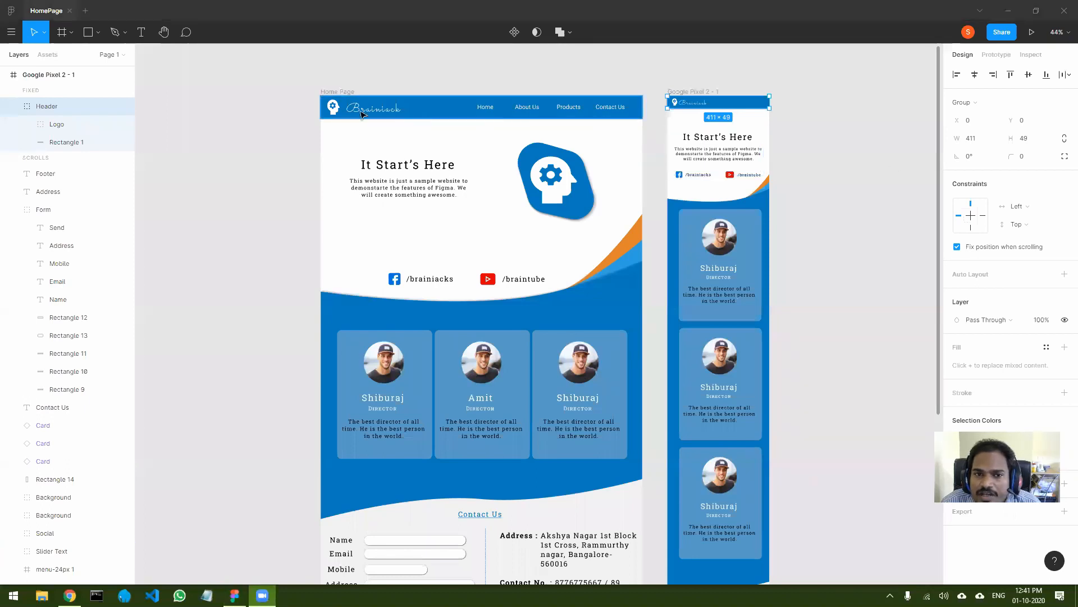
left_click(997, 54)
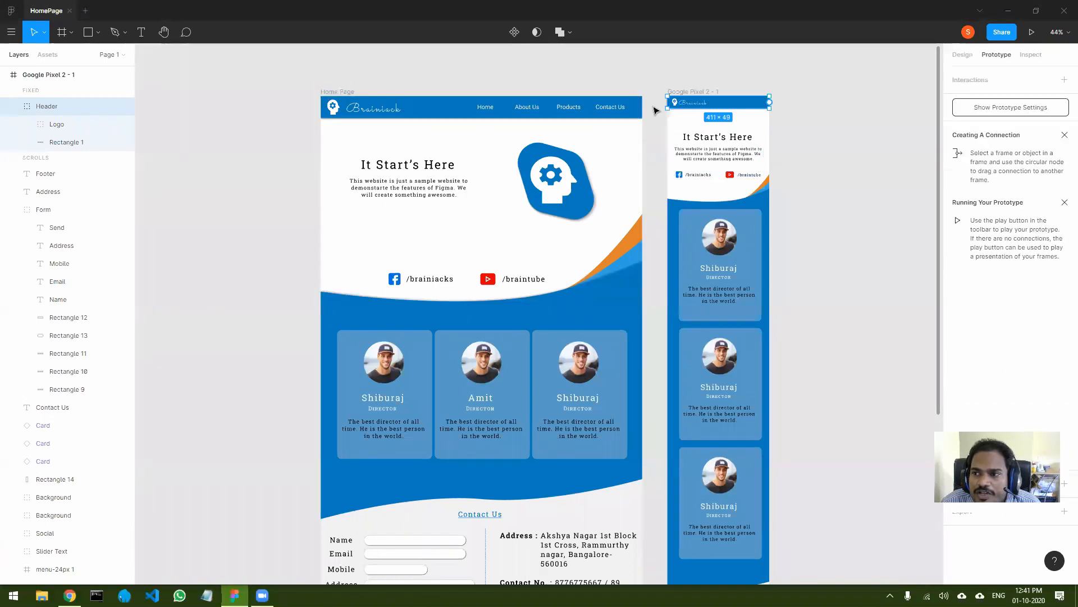
left_click(337, 91)
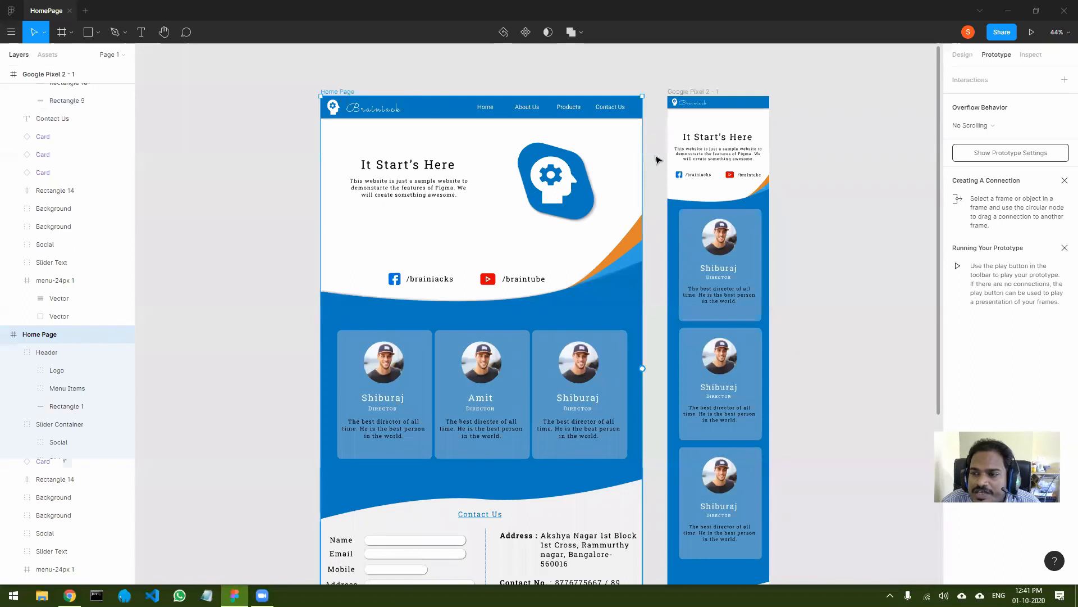
left_click(1001, 159)
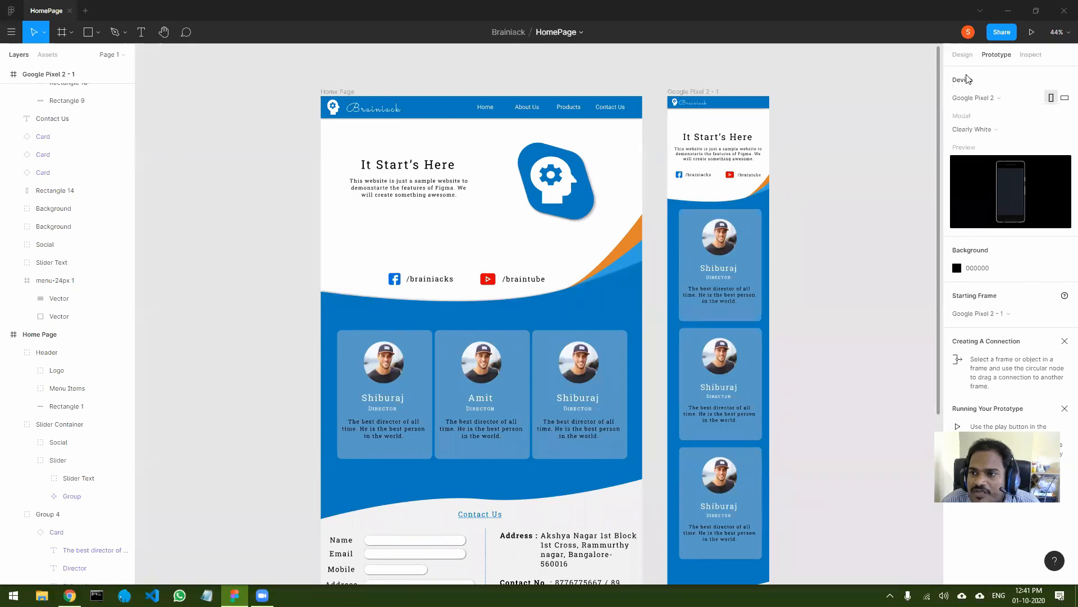
left_click(1033, 101)
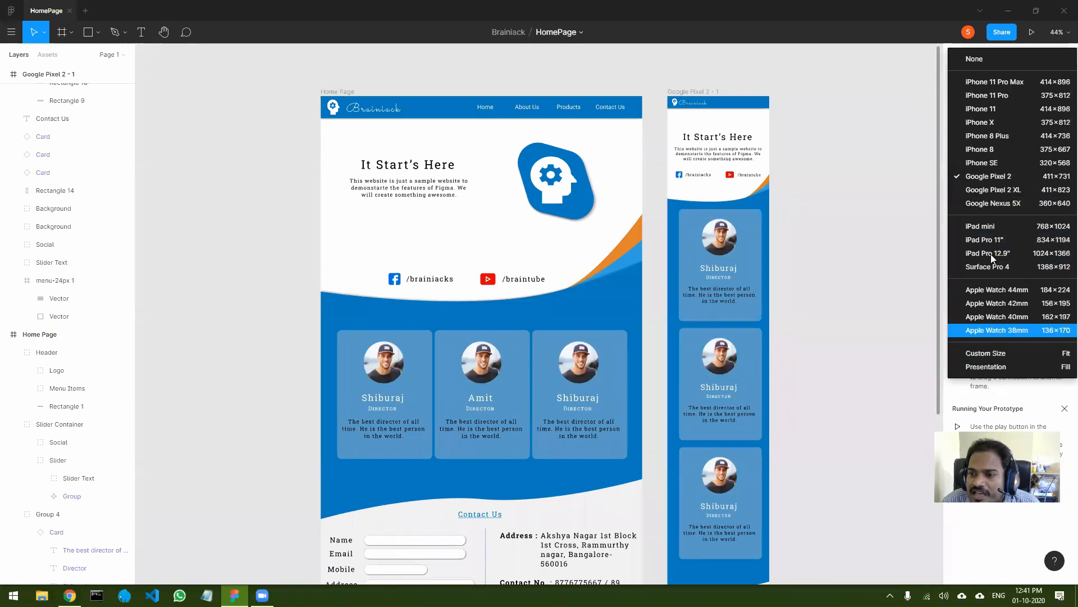
left_click(862, 288)
left_click(342, 92)
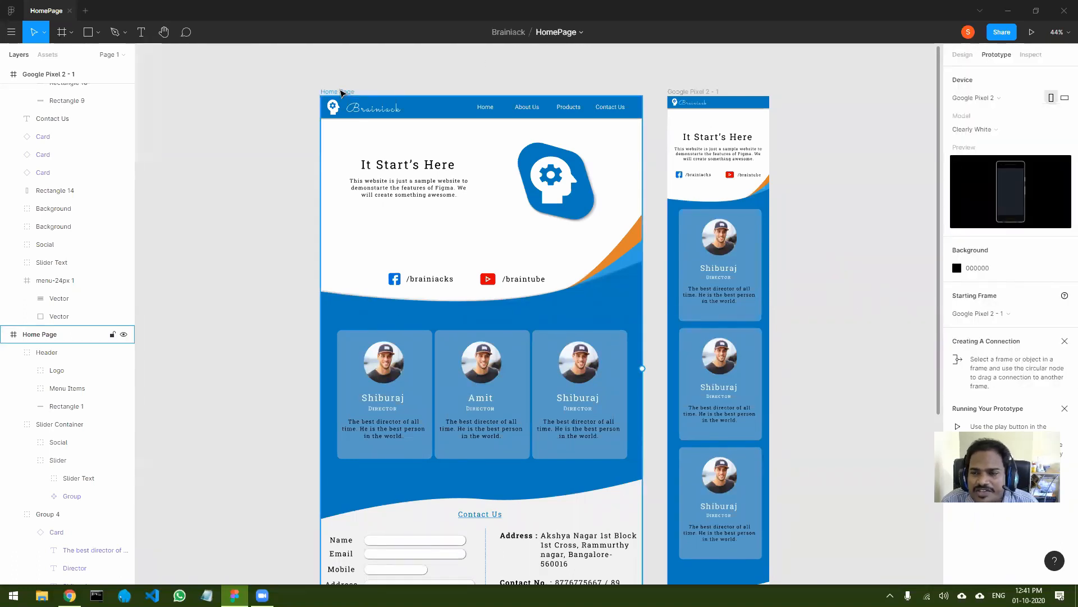
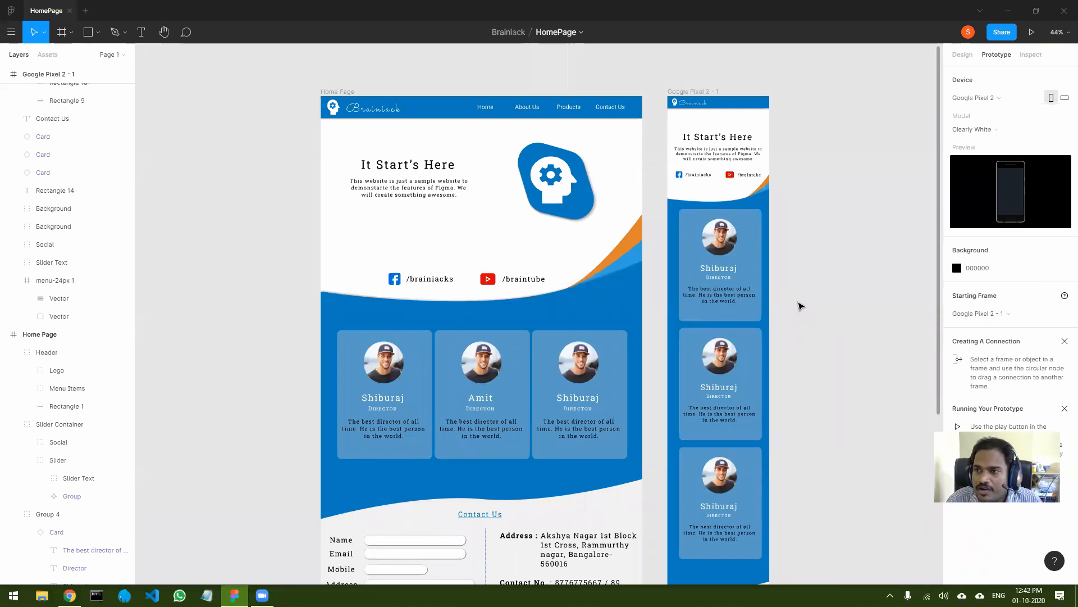
Inspect the CSS code of the desktop header, the first card and that card's background rectangle, and clear the selection.
left_click(1030, 56)
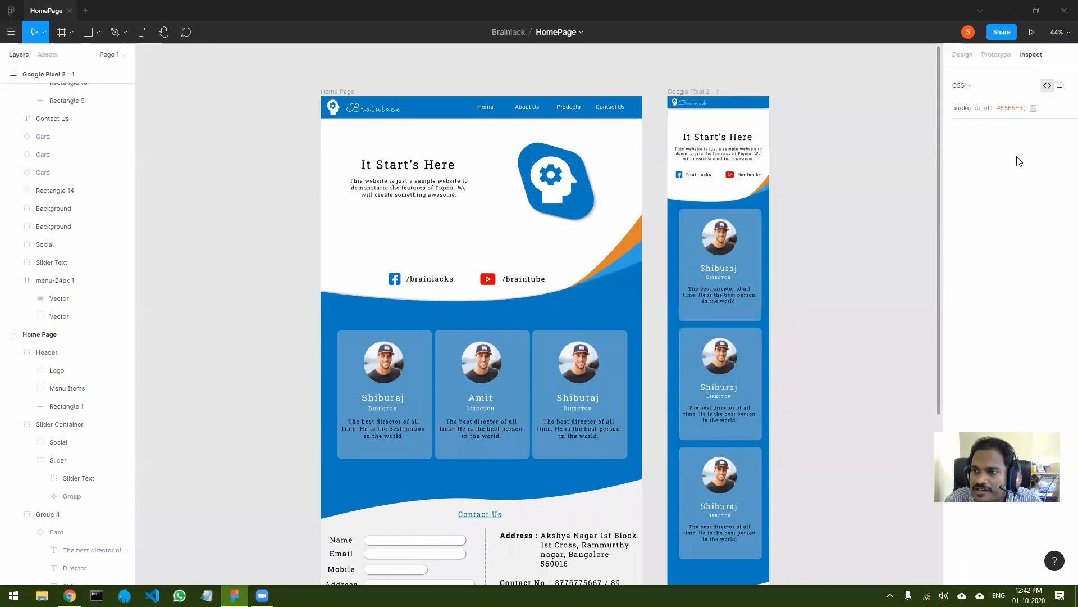
left_click(438, 115)
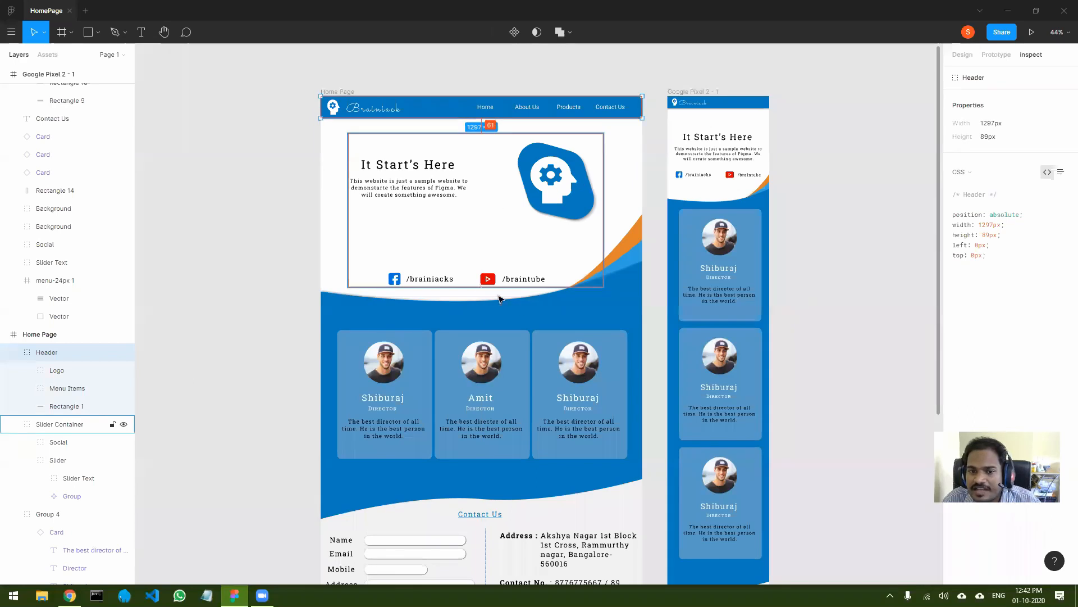
double_click(420, 348)
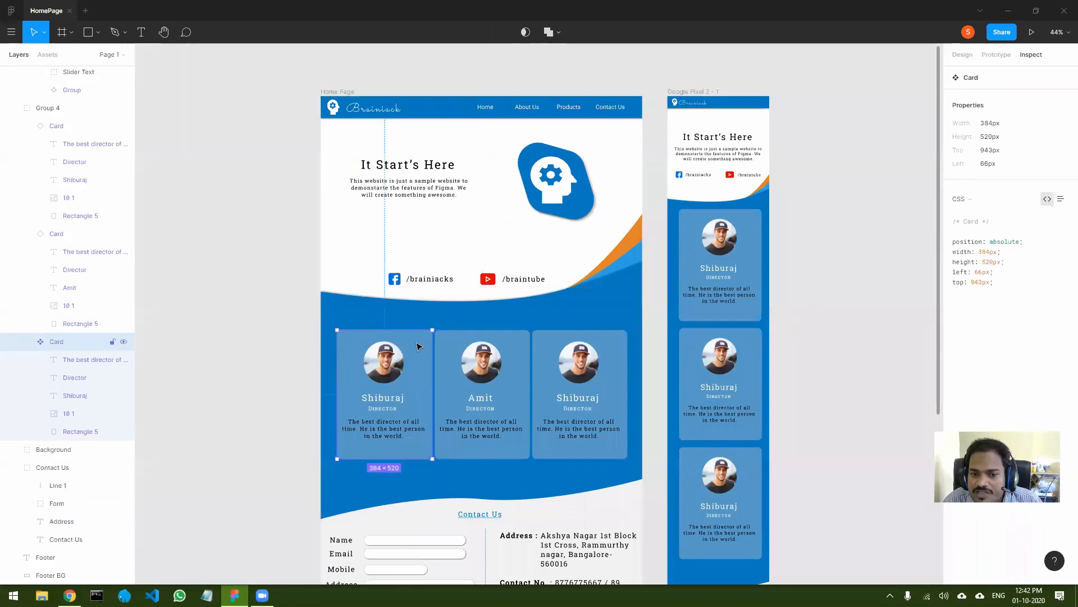
double_click(417, 344)
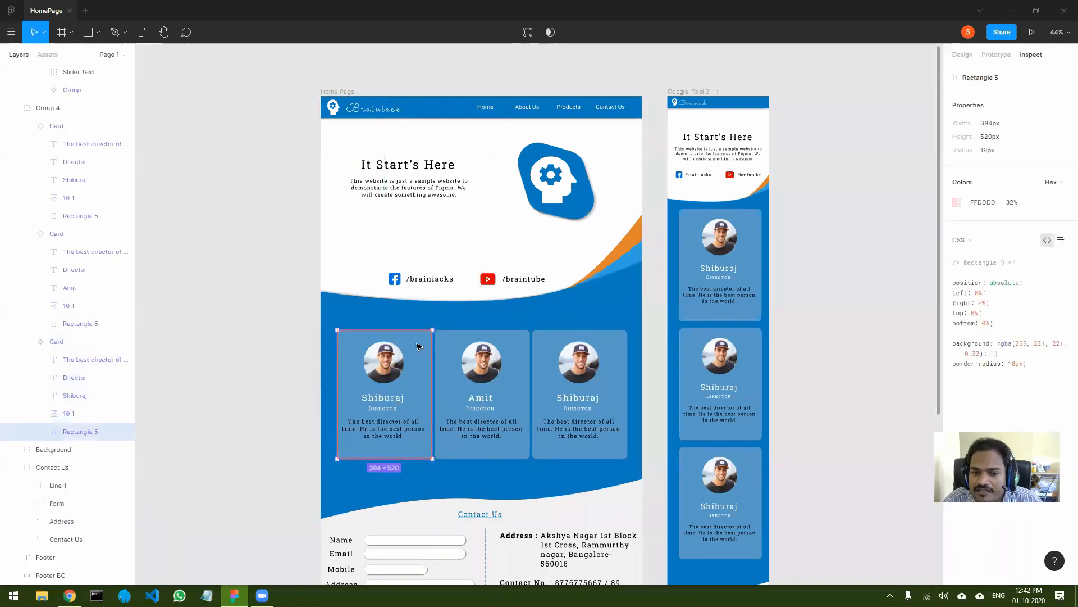
left_click_drag(1034, 365, 937, 343)
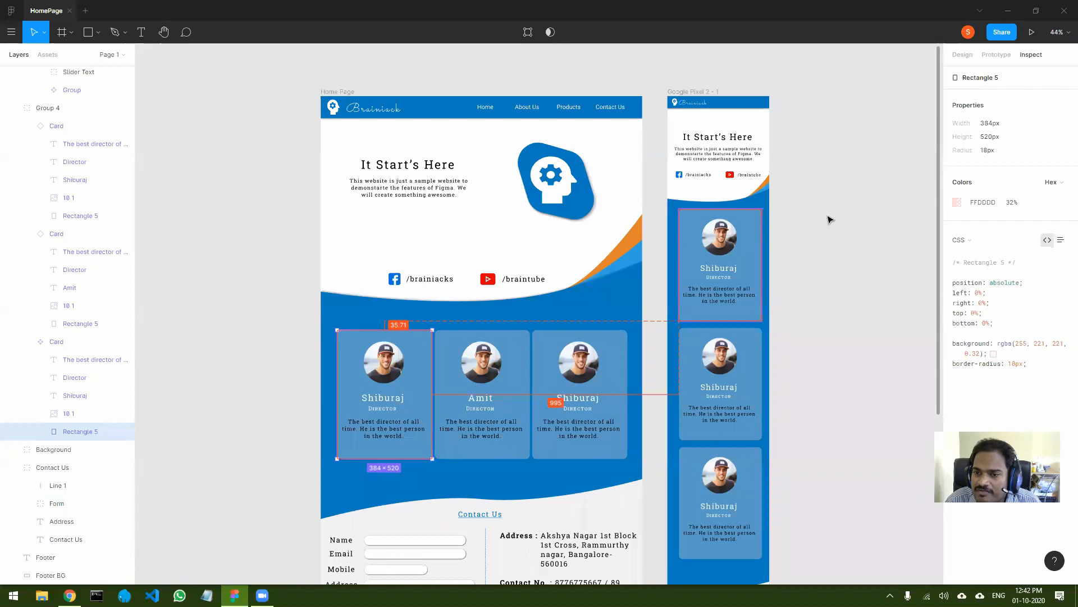
left_click(835, 223)
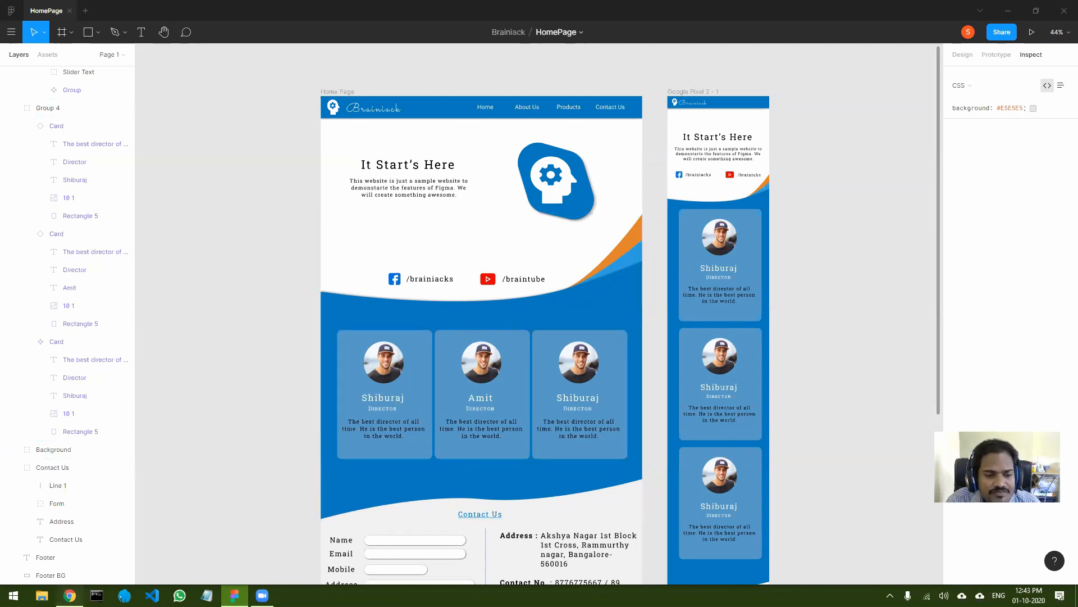
Switch to Chrome and show the GitHub designs repository page.
left_click(70, 595)
left_click(70, 17)
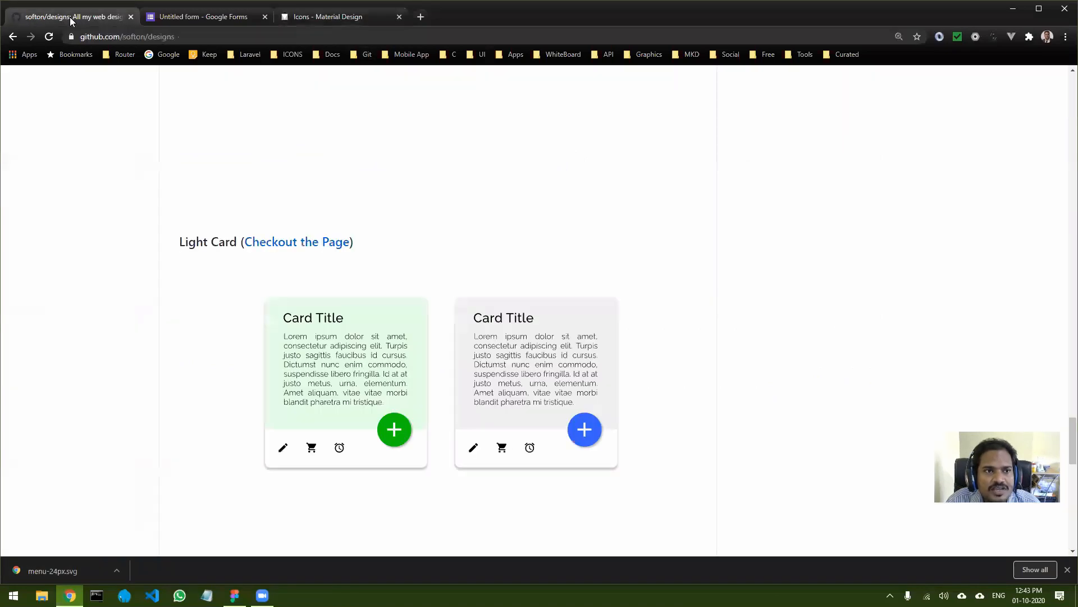
Select the designs repository's web address, and close the navbars.svg file page opened from the repository.
left_click(134, 37)
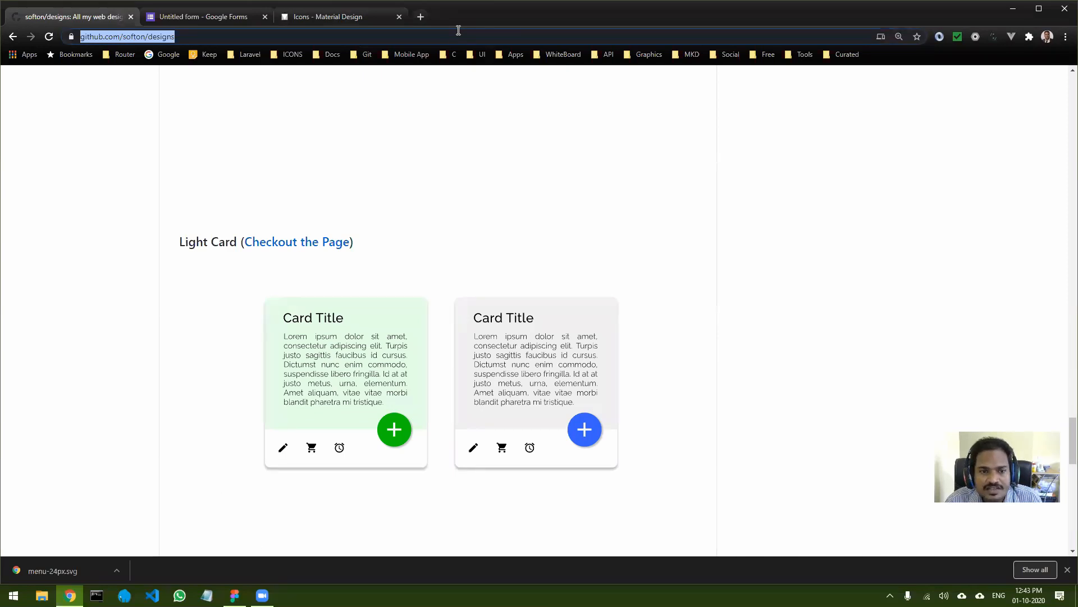
key("alt+Tab")
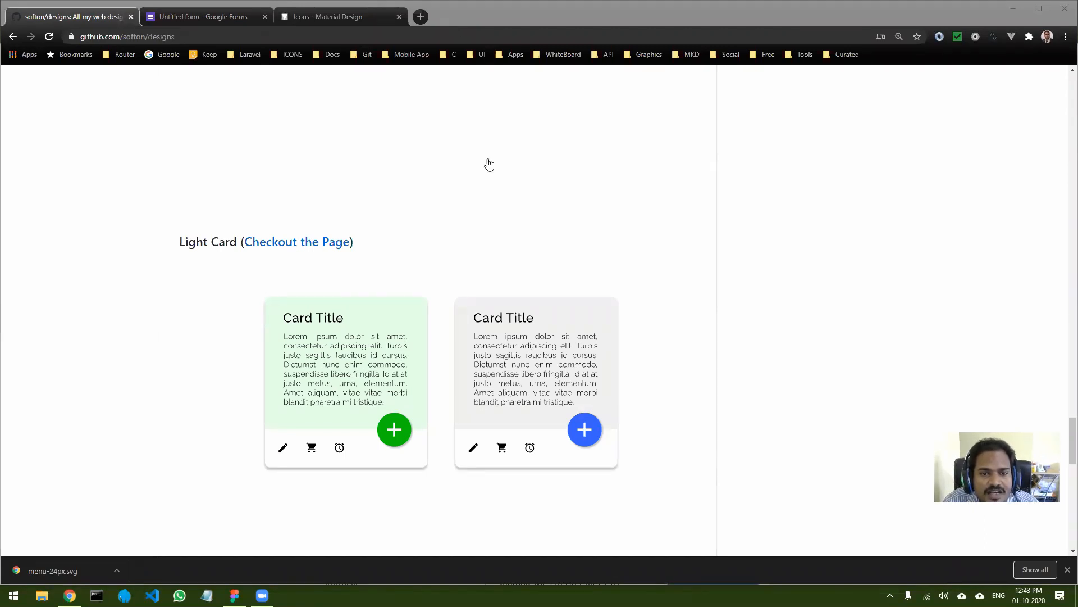
left_click(425, 183)
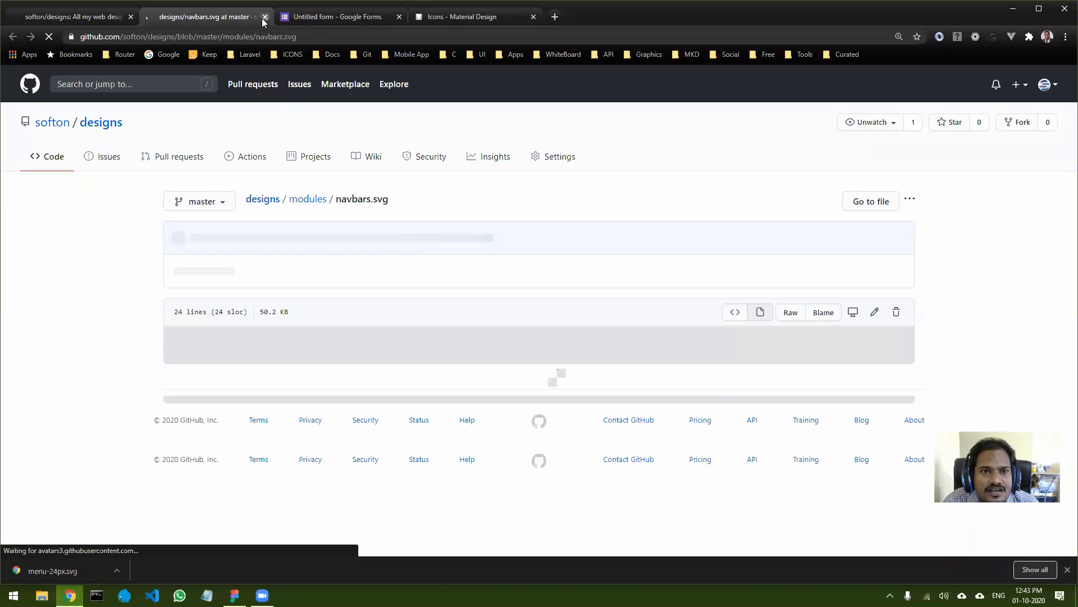
key("ctrl+w")
View the live Razor Gym page linked from the repository's Pages section, and close it.
scroll(701, 286, "up", 20)
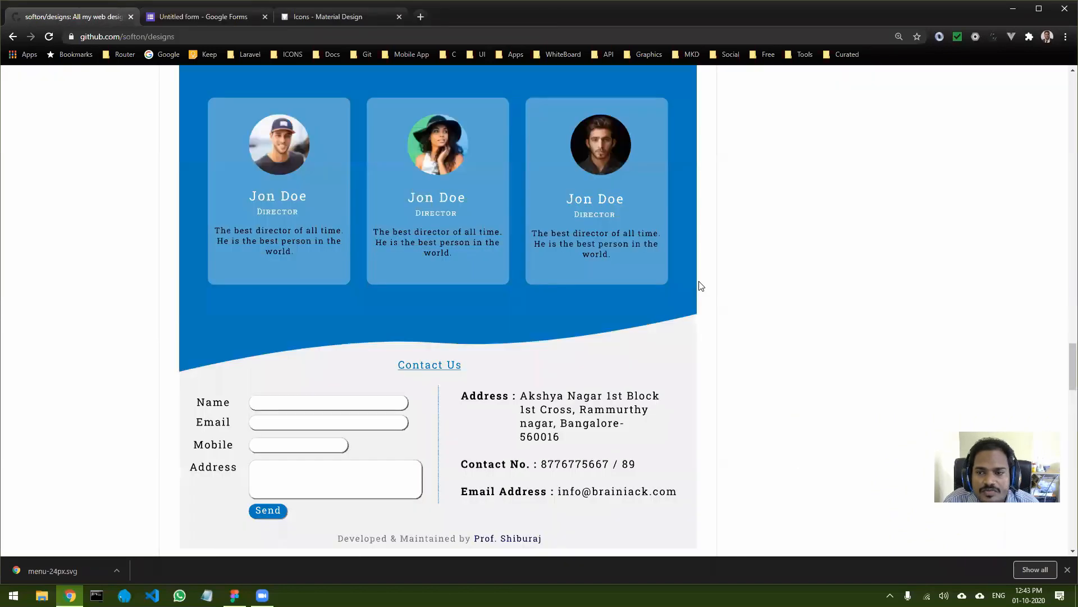
scroll(701, 286, "up", 20)
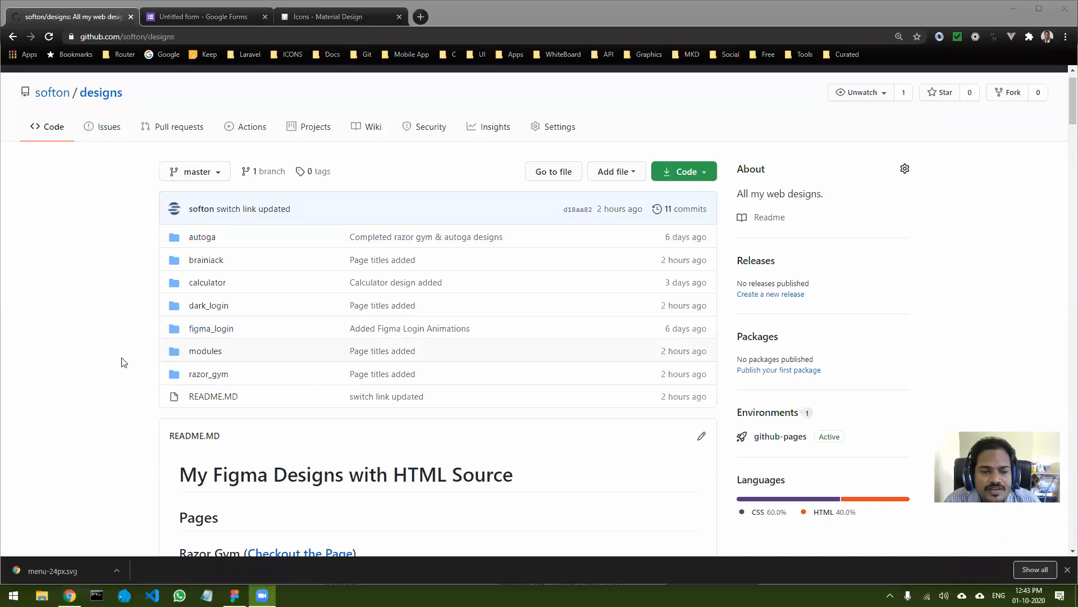
scroll(126, 348, "down", 8)
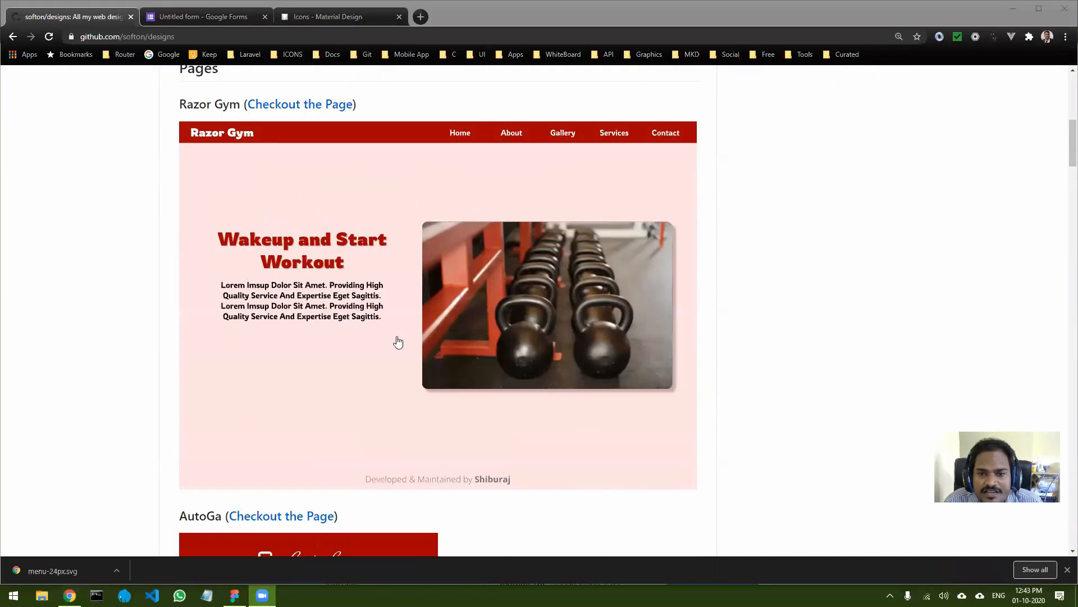
middle_click(292, 104)
left_click(194, 20)
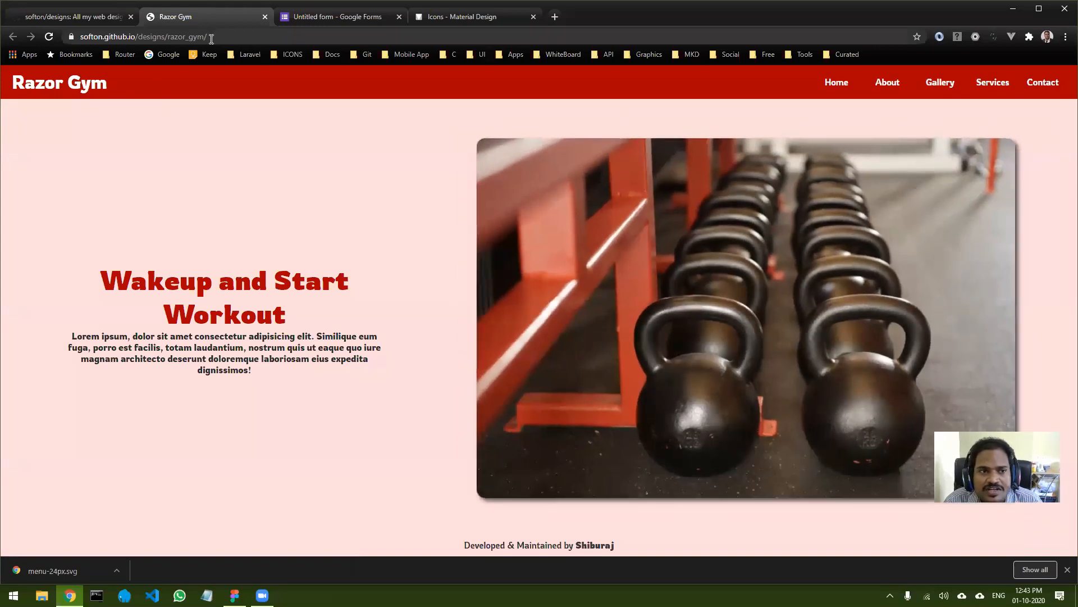
left_click(266, 18)
Find the AutoGa design in the repository's readme and show its live page in a new tab.
scroll(279, 236, "down", 7)
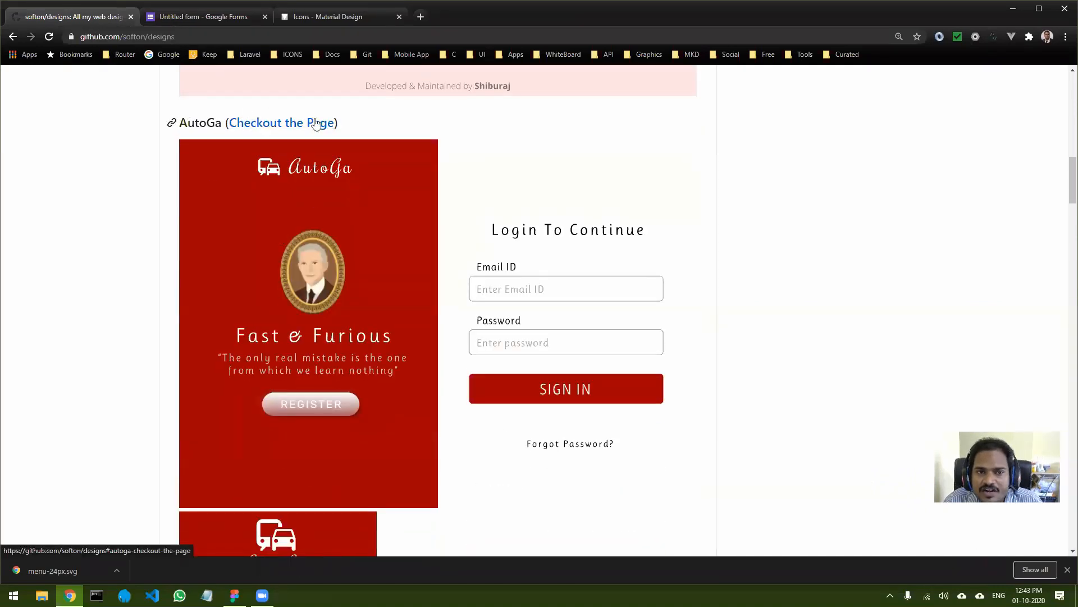
scroll(337, 147, "down", 1)
scroll(298, 127, "up", 1)
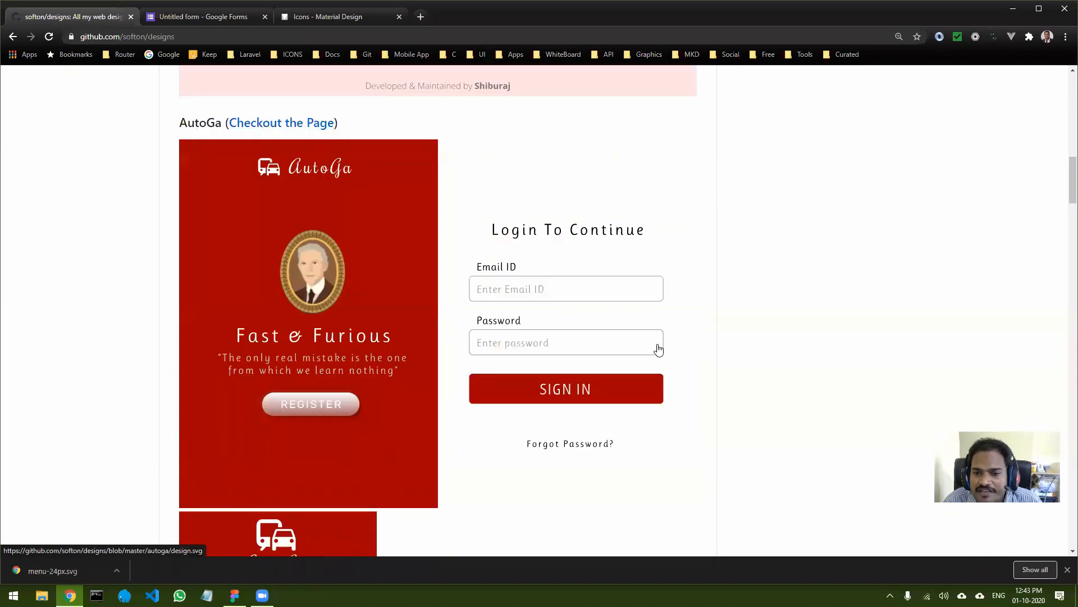
middle_click(263, 125)
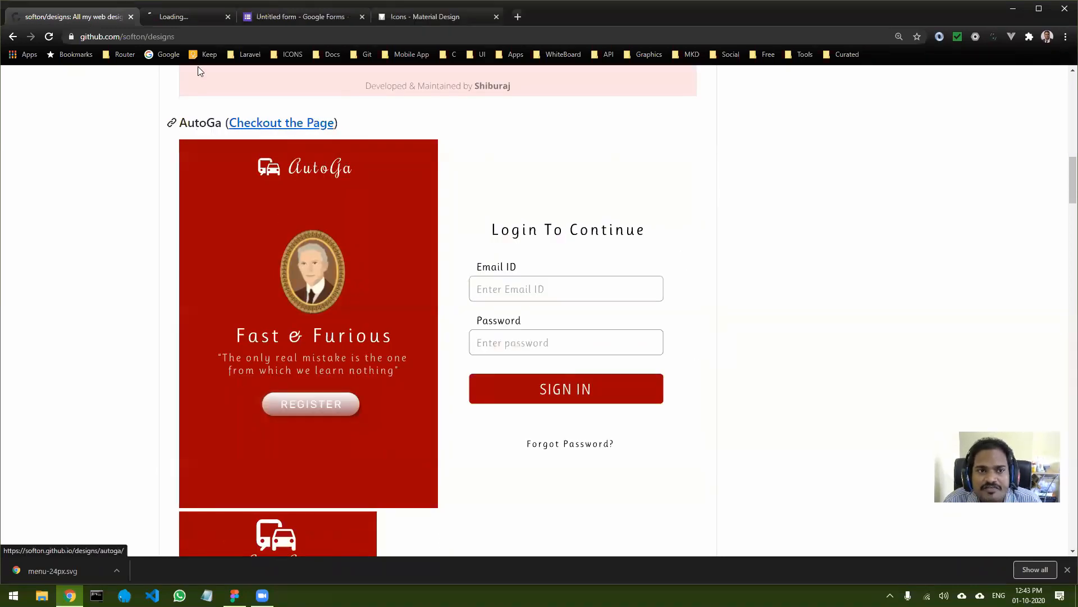
left_click(188, 17)
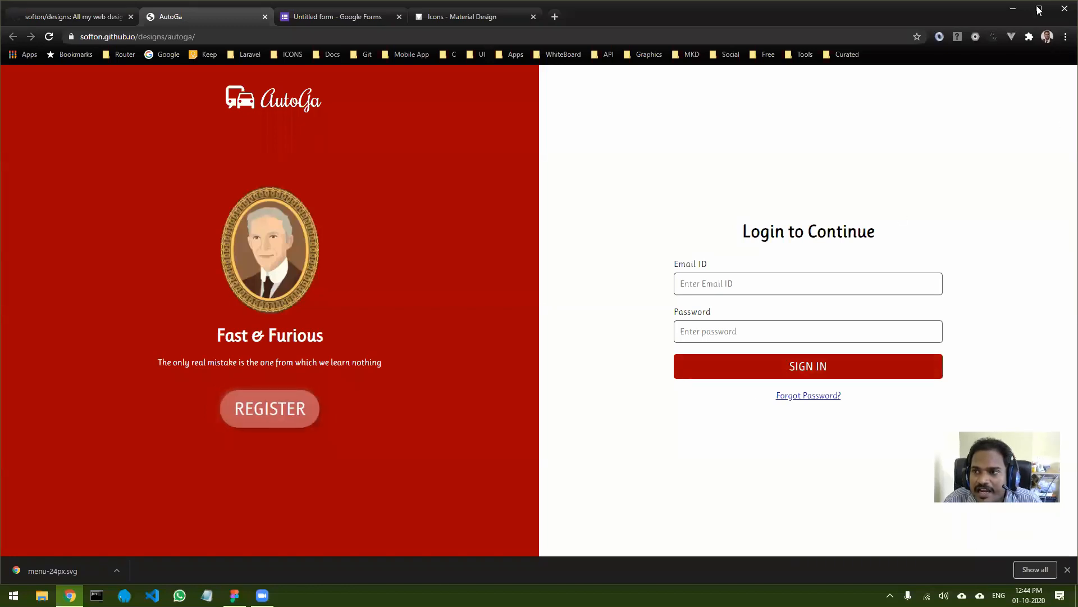
Compare the AutoGa mobile design in the readme with the live page, and close the live page.
left_click(71, 11)
scroll(269, 302, "down", 7)
scroll(270, 301, "up", 1)
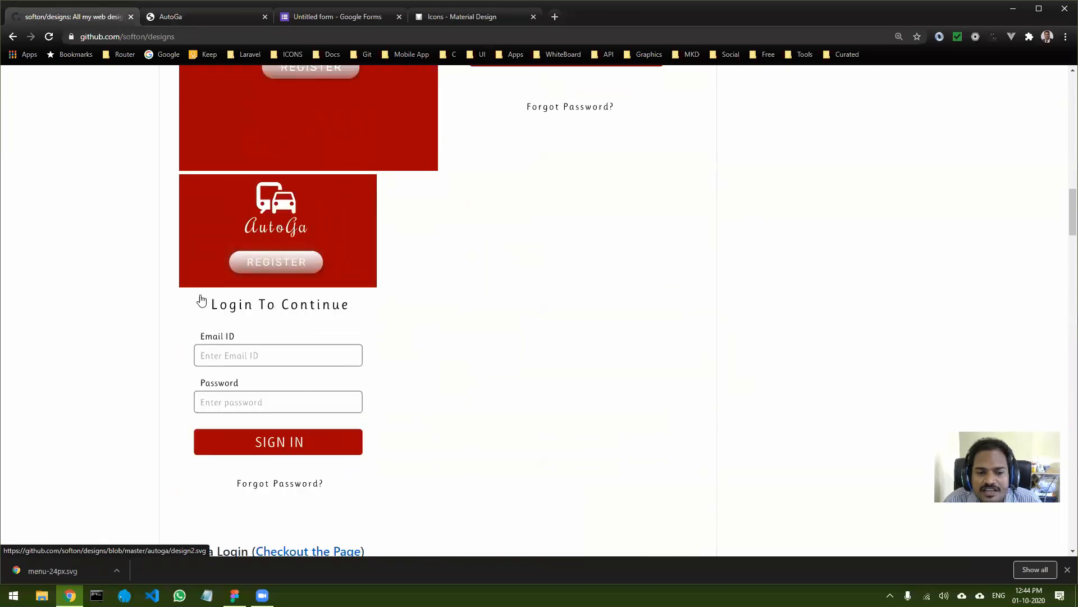
left_click(188, 24)
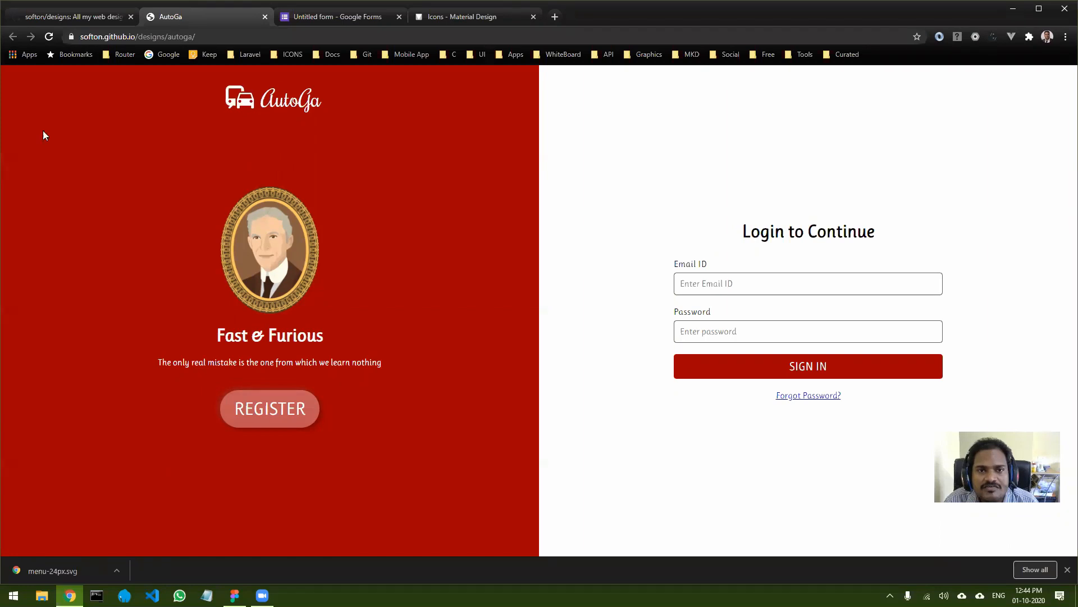
left_click(265, 17)
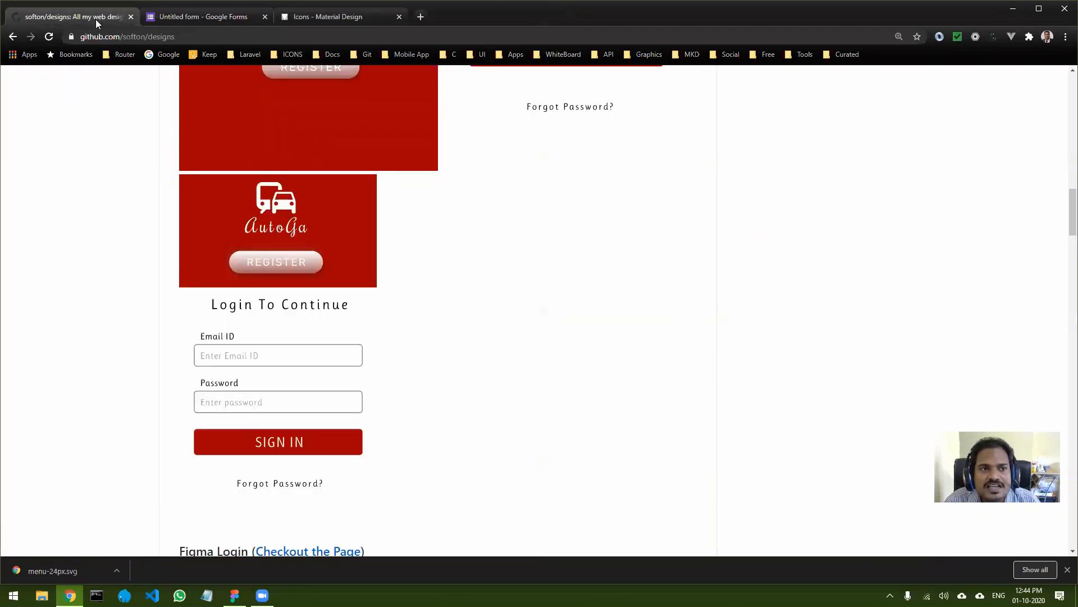
Open the live Figma Login page from the readme, try its username field, and close the page.
scroll(436, 281, "down", 6)
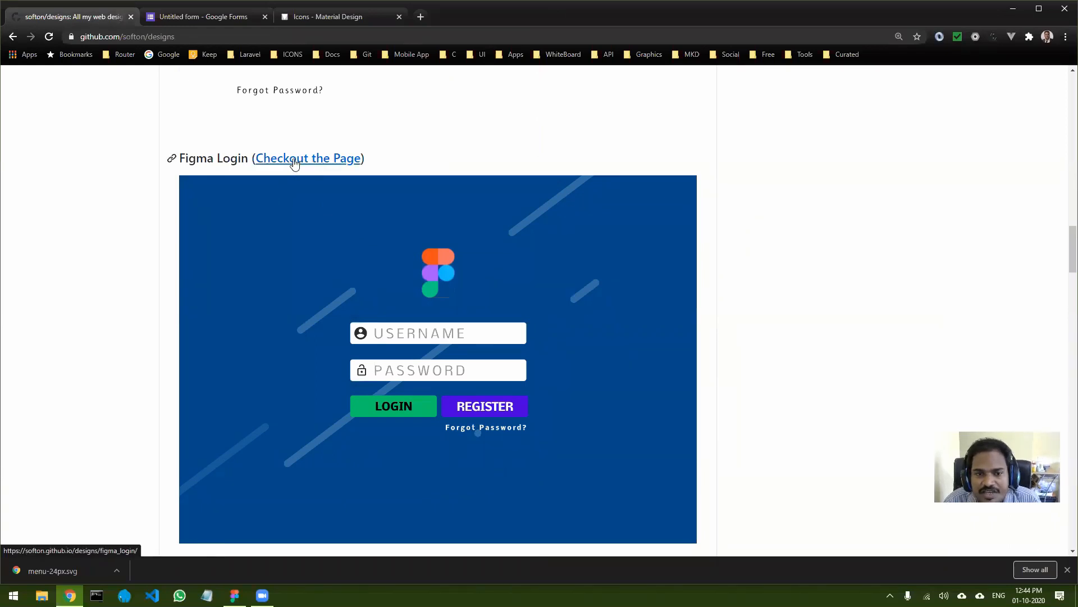
left_click(295, 161)
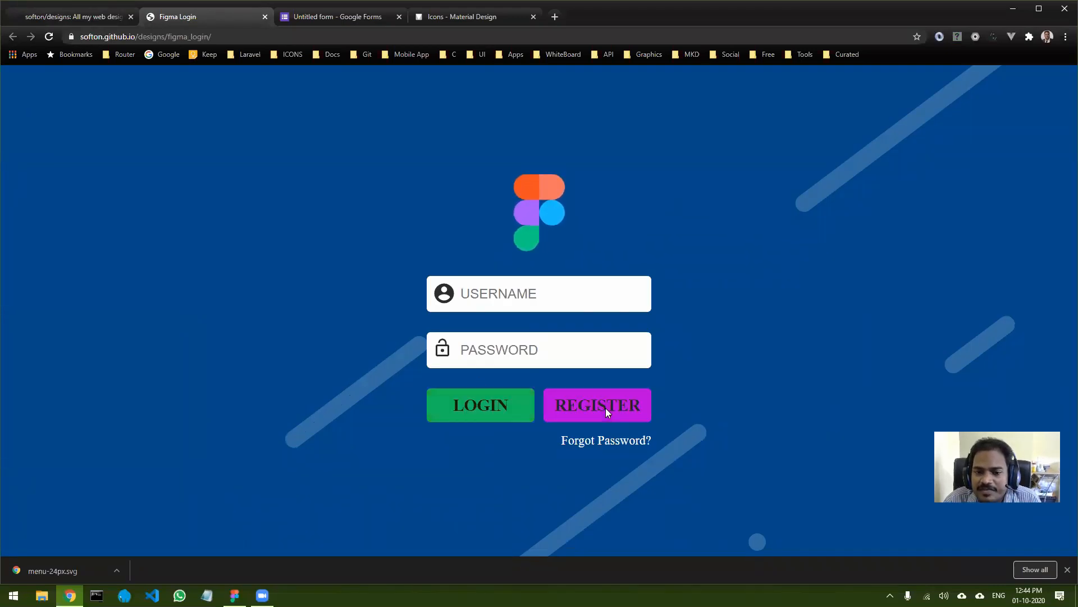
left_click(516, 295)
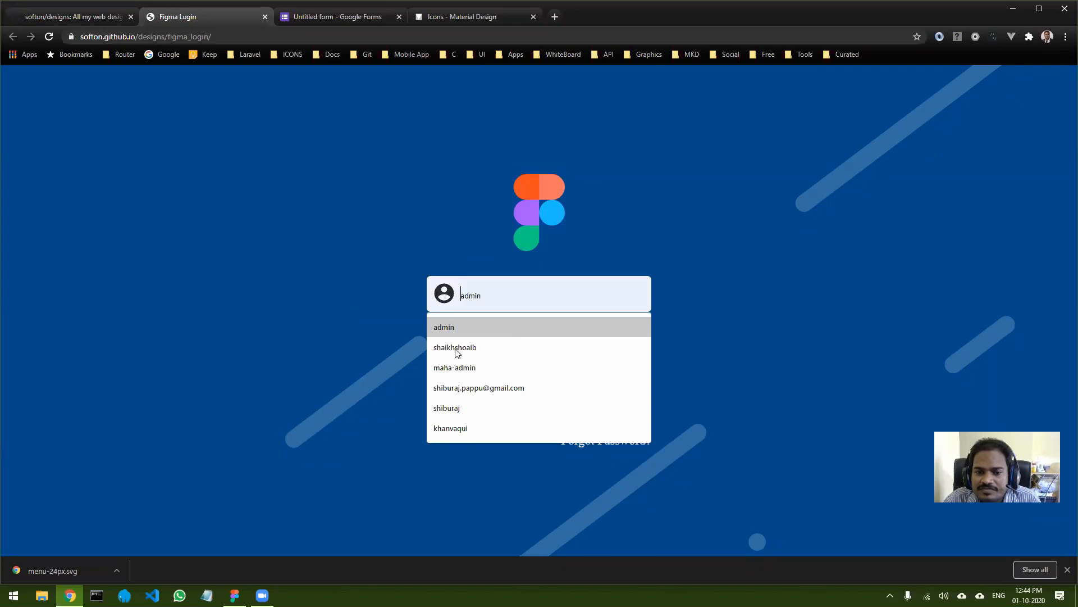
left_click(265, 17)
View the live Dark Login page linked from the readme, and close it.
scroll(205, 337, "down", 9)
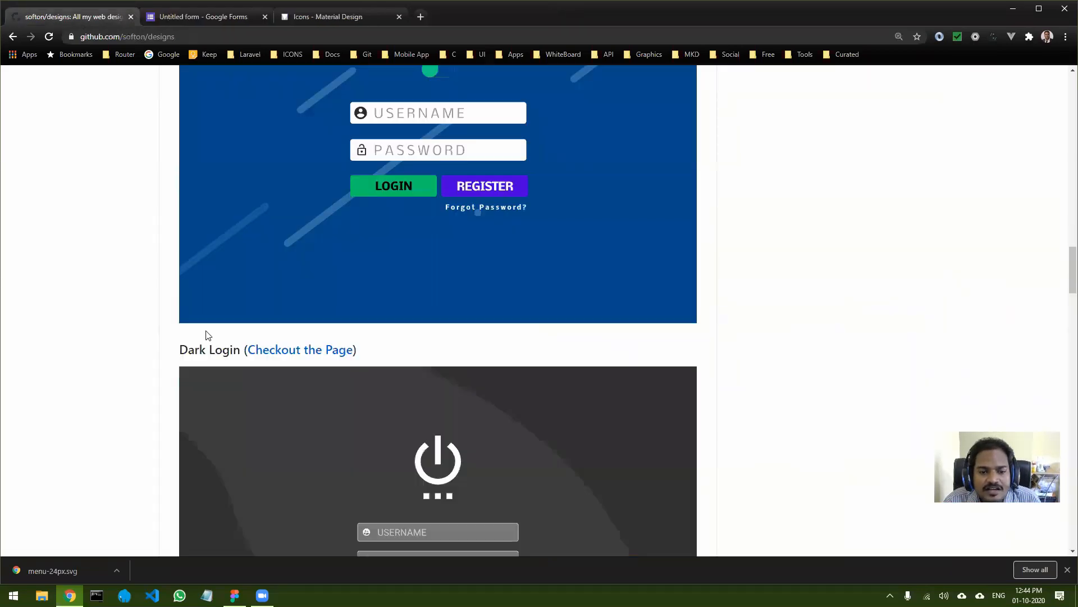
scroll(220, 326, "up", 2)
scroll(397, 307, "down", 2)
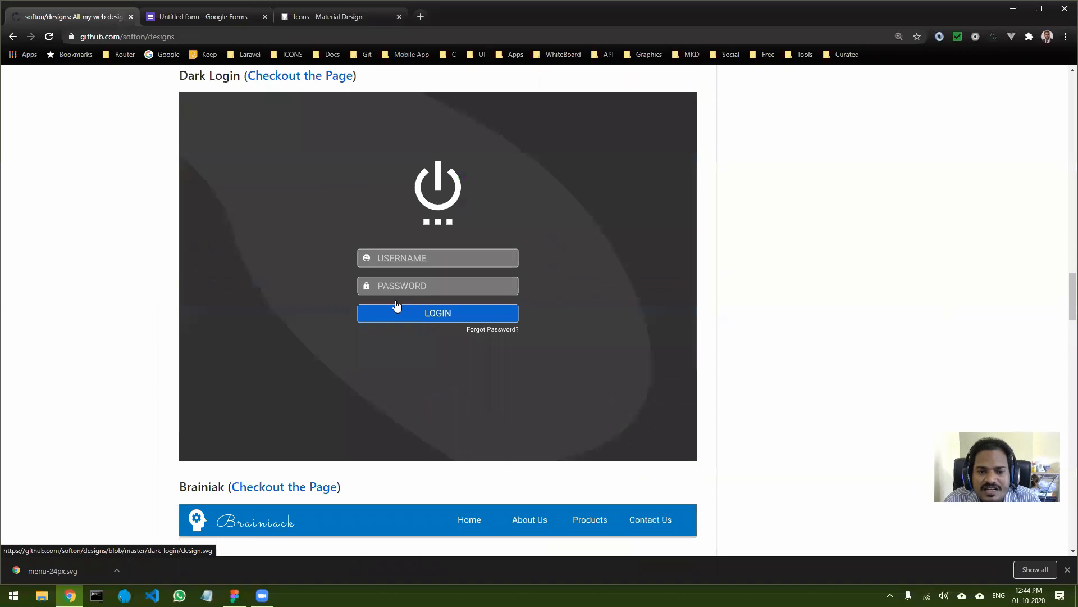
scroll(349, 210, "up", 3)
left_click(289, 230)
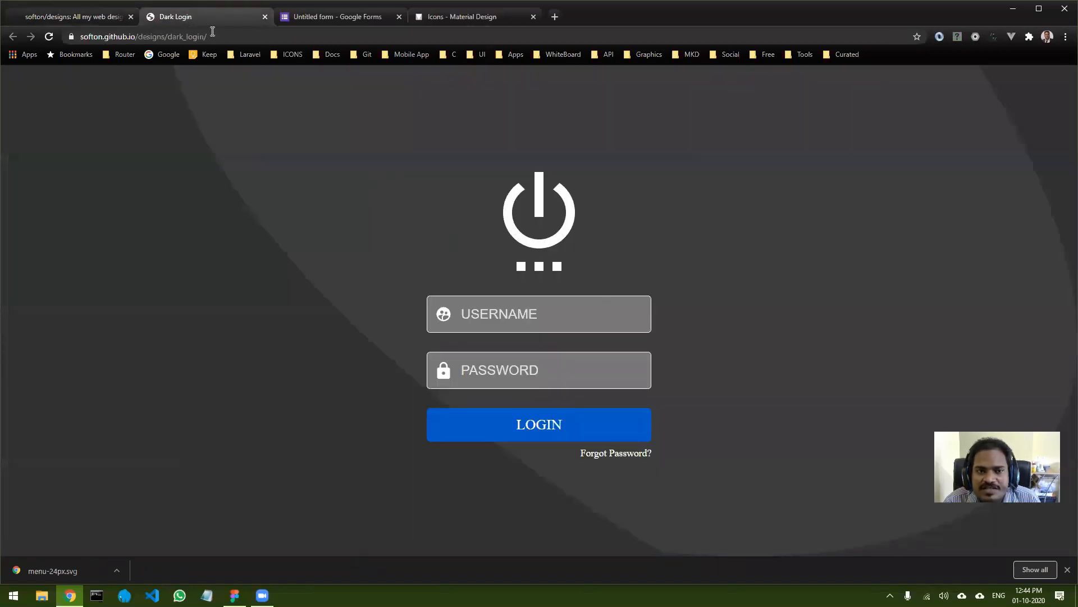
left_click(264, 17)
Open the live Brainiack page from the readme and look through it down to the contact form.
scroll(262, 242, "down", 2)
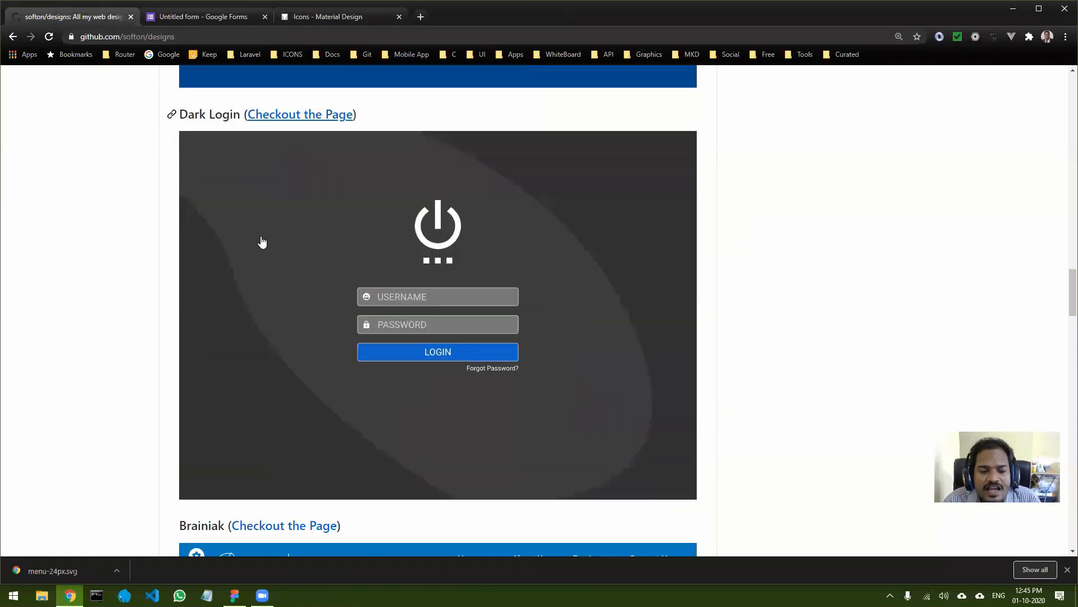
scroll(262, 241, "down", 6)
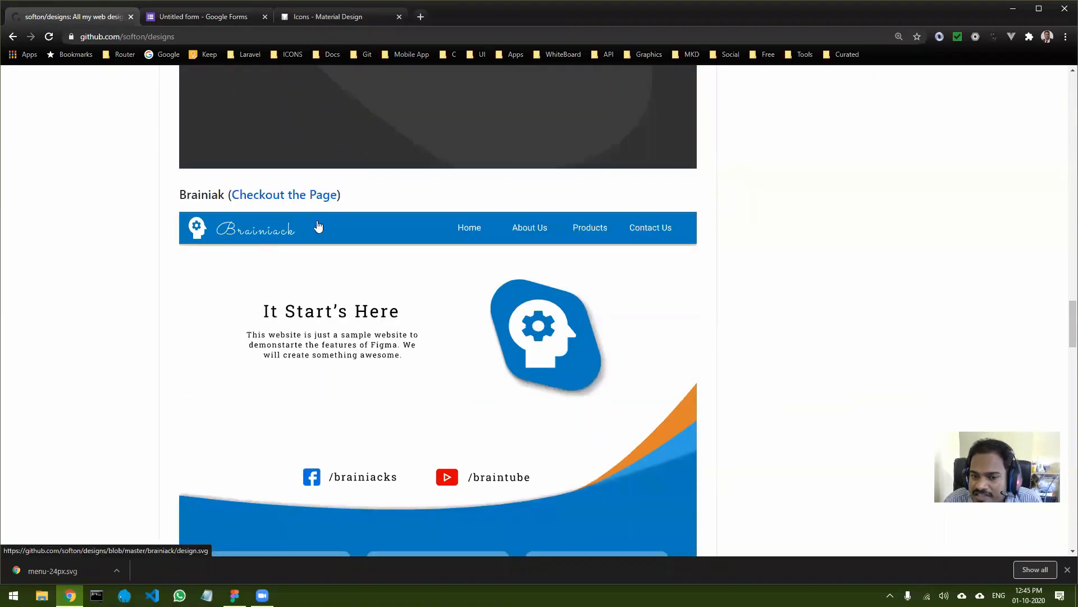
left_click(291, 200)
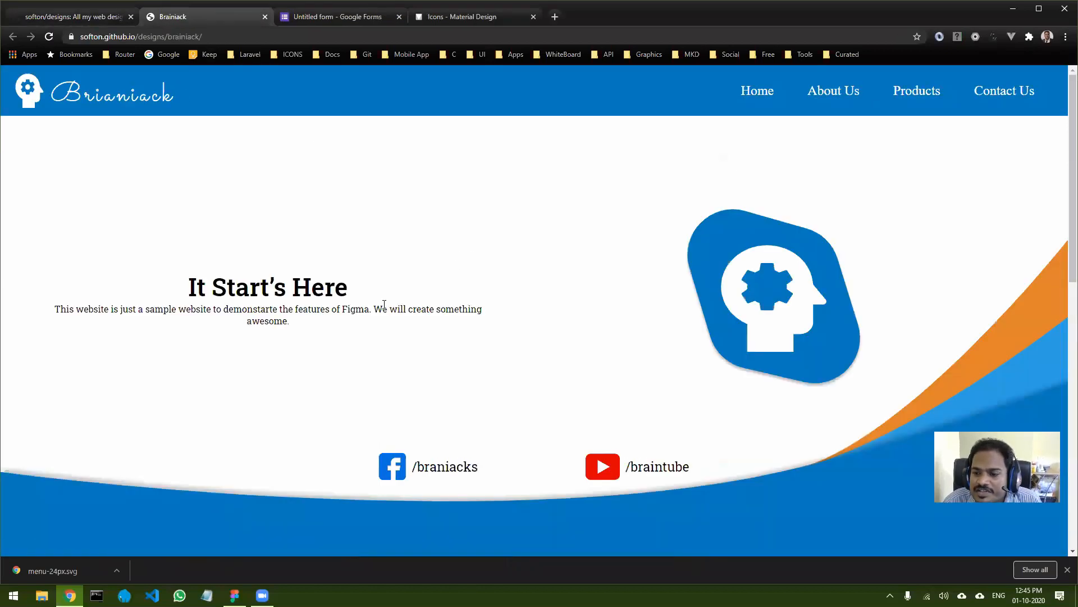
scroll(384, 304, "down", 10)
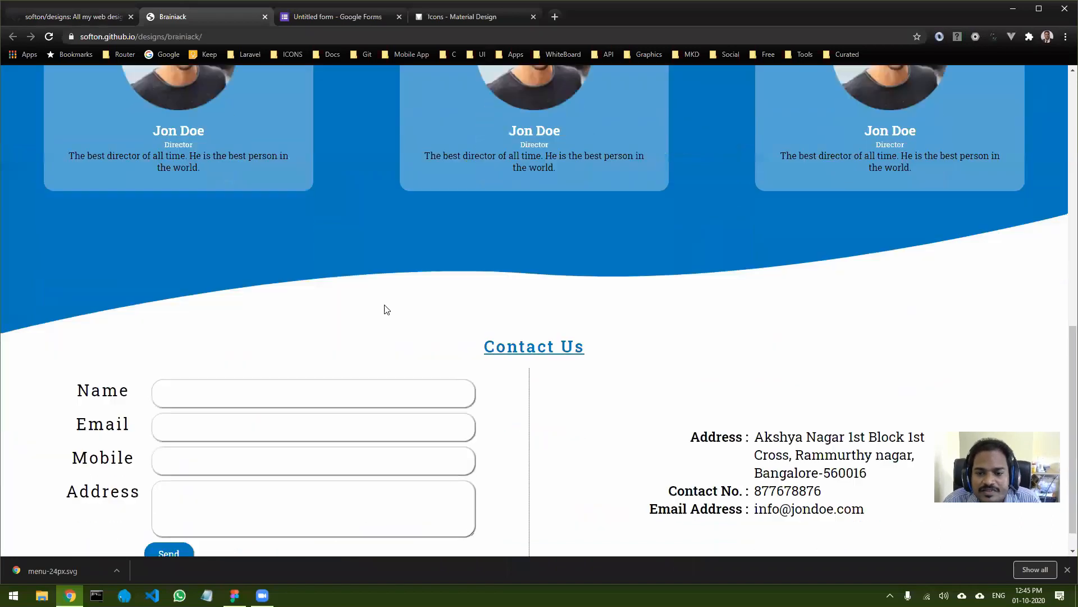
scroll(384, 309, "up", 10)
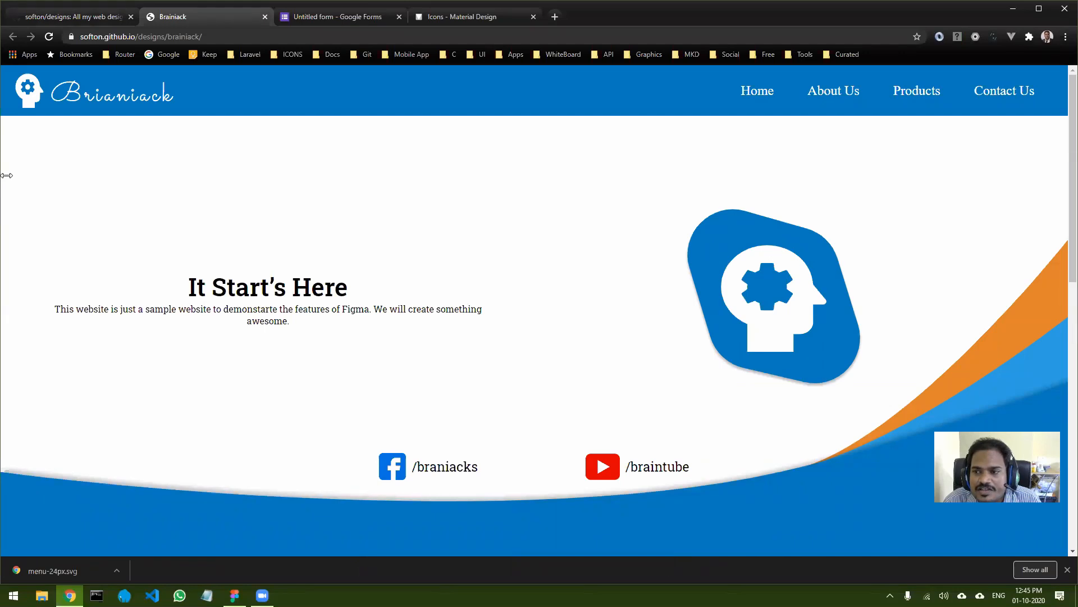
Narrow the browser window to mobile width, examine the Brainiack page's responsive layout down to the contact details, and widen the window again.
key("ctrl+shift+Tab")
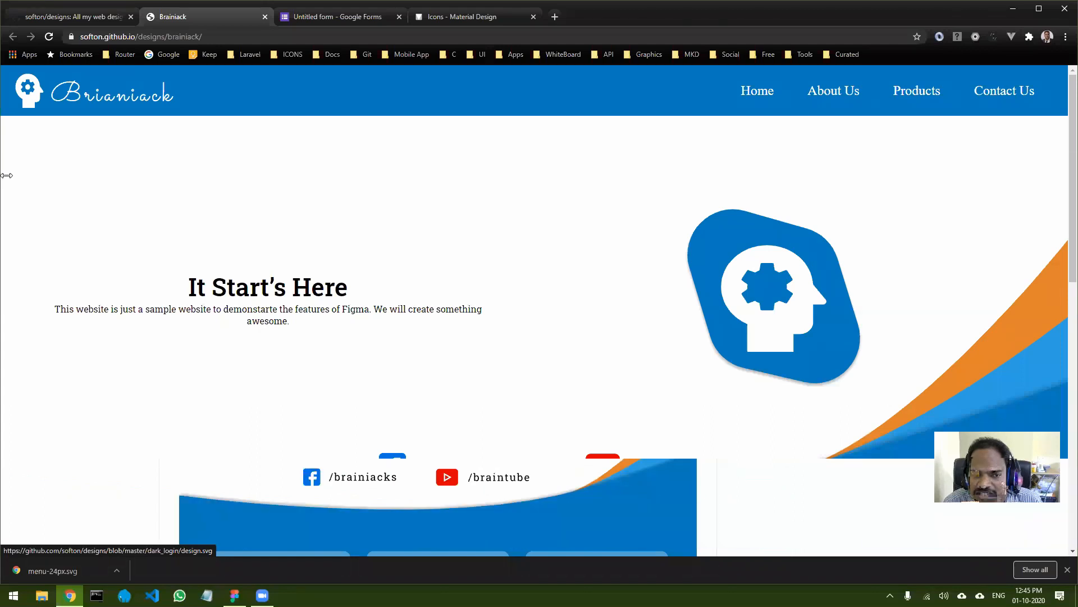
left_click_drag(6, 175, 797, 186)
scroll(847, 197, "down", 5)
scroll(919, 236, "down", 10)
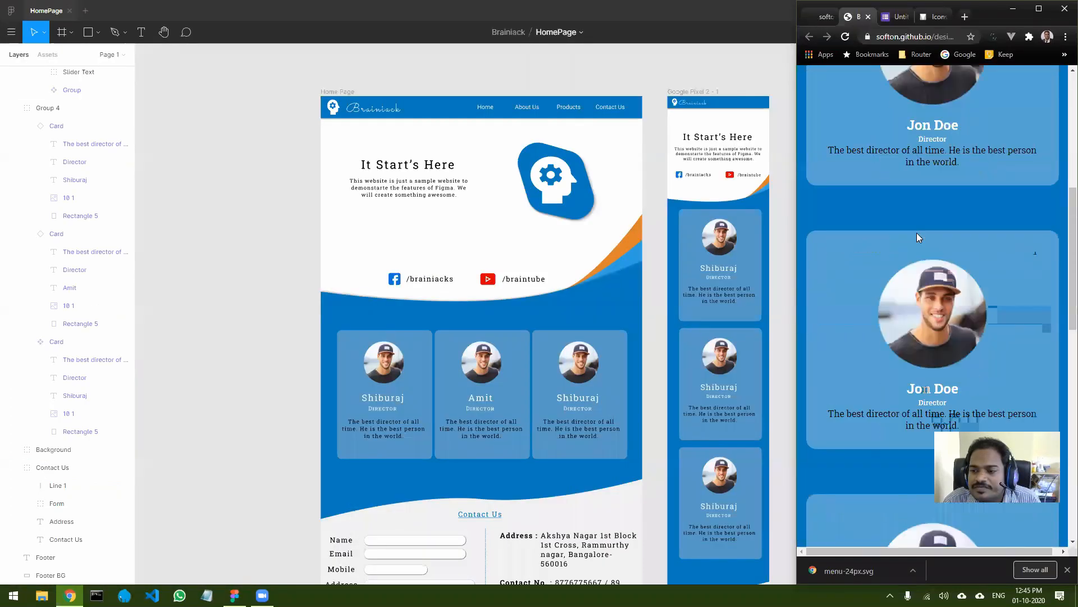
scroll(919, 238, "down", 3)
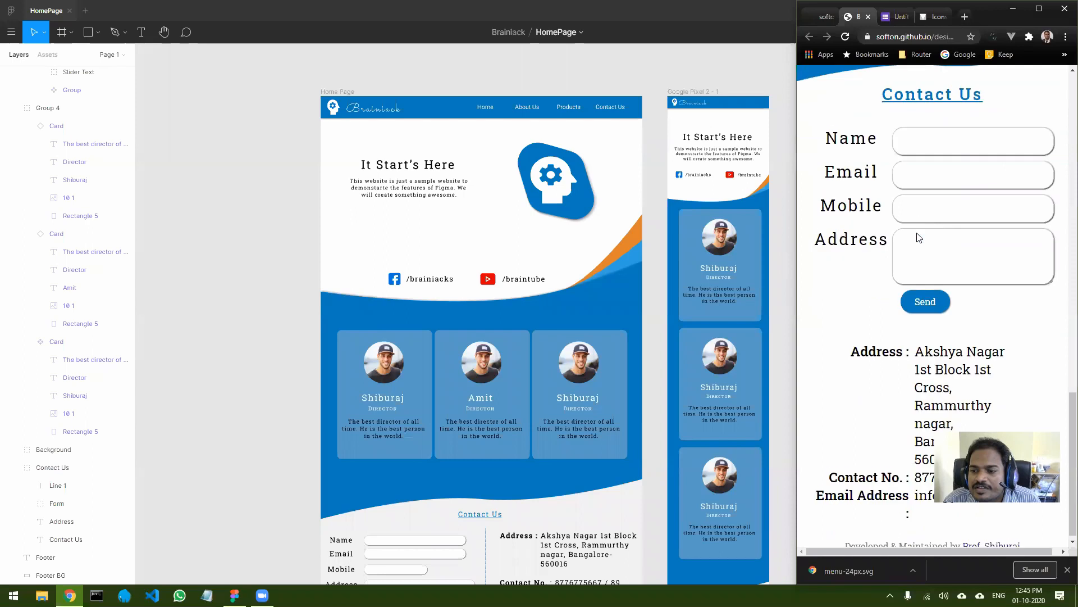
scroll(919, 238, "up", 10)
scroll(919, 236, "up", 8)
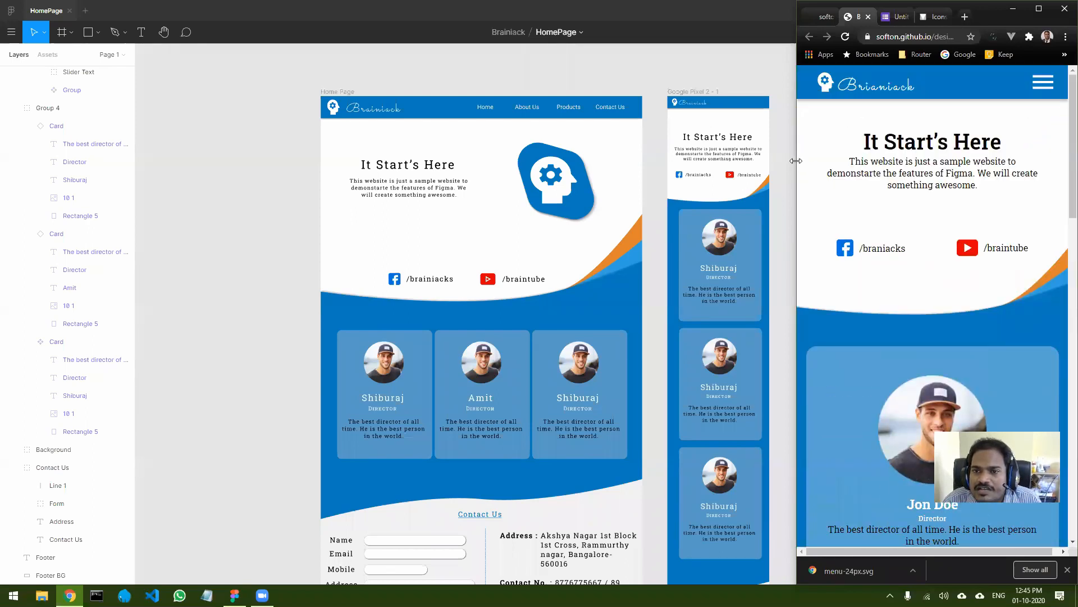
left_click_drag(796, 161, 10, 142)
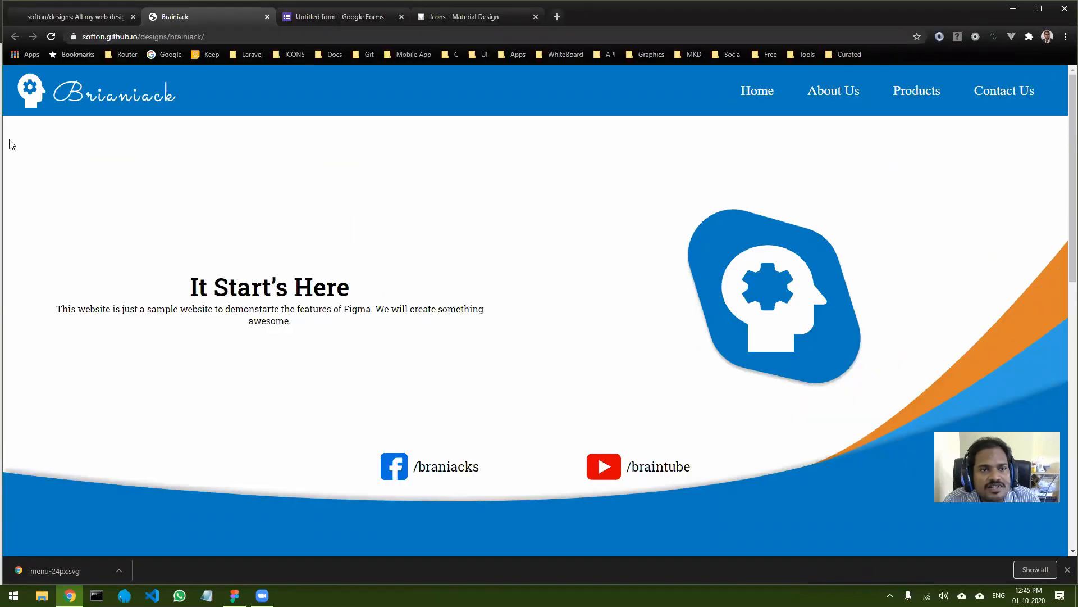
Close the Brainiack page, browse the readme's Modules section, and open the live Dark Card page in a new tab.
left_click(266, 16)
scroll(382, 346, "down", 15)
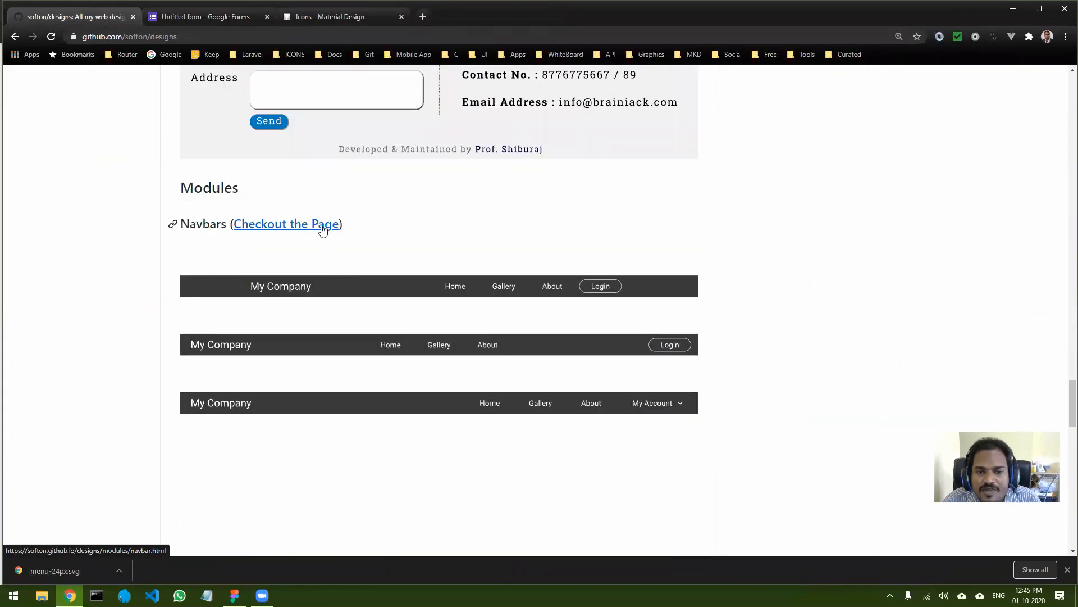
scroll(284, 241, "down", 8)
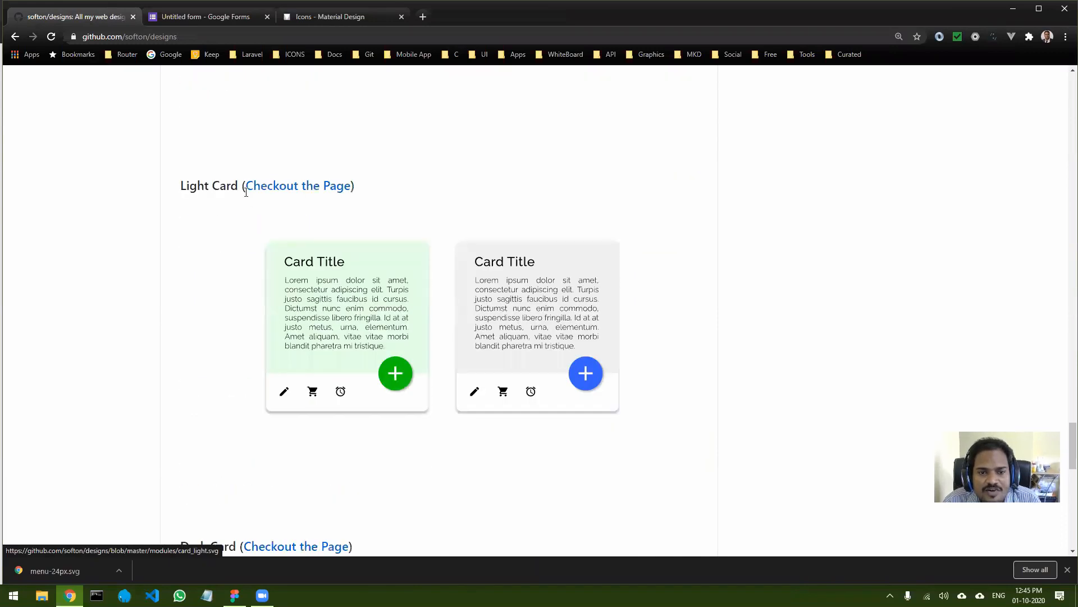
scroll(352, 189, "down", 3)
scroll(351, 189, "down", 6)
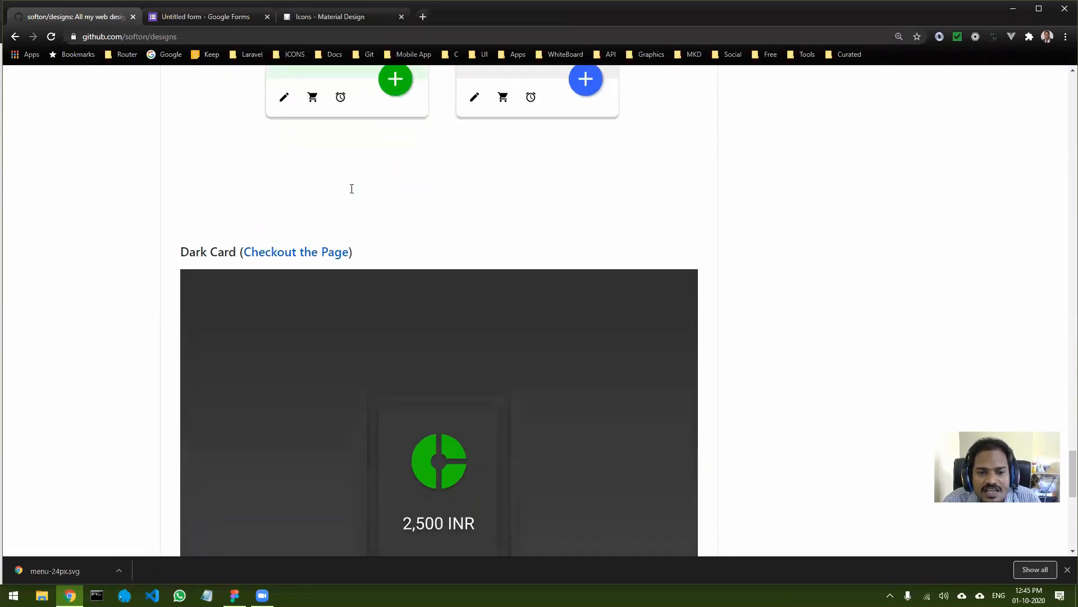
scroll(295, 151, "up", 2)
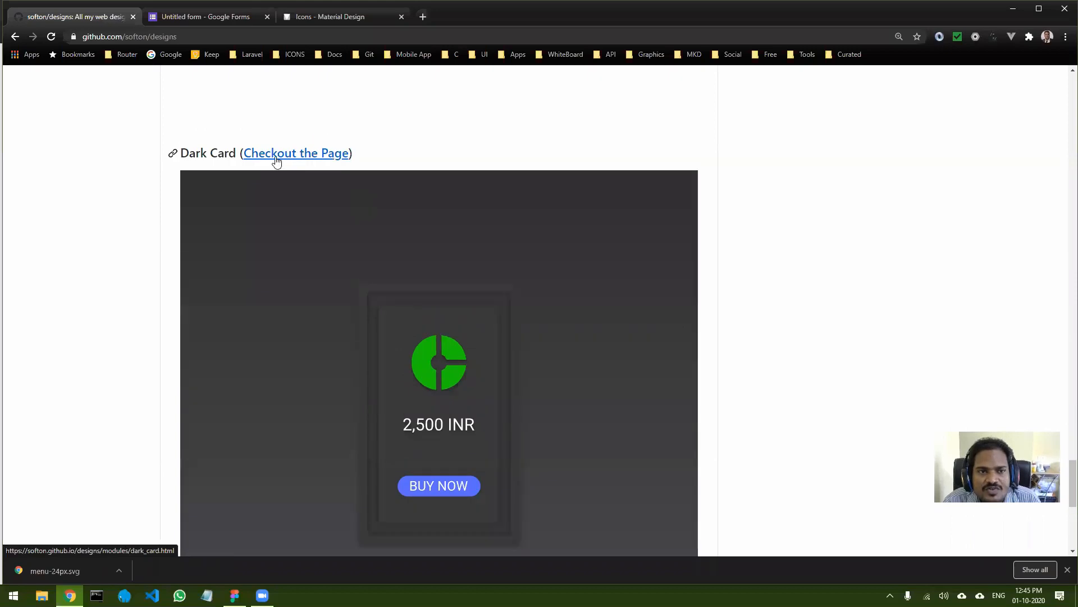
middle_click(276, 160)
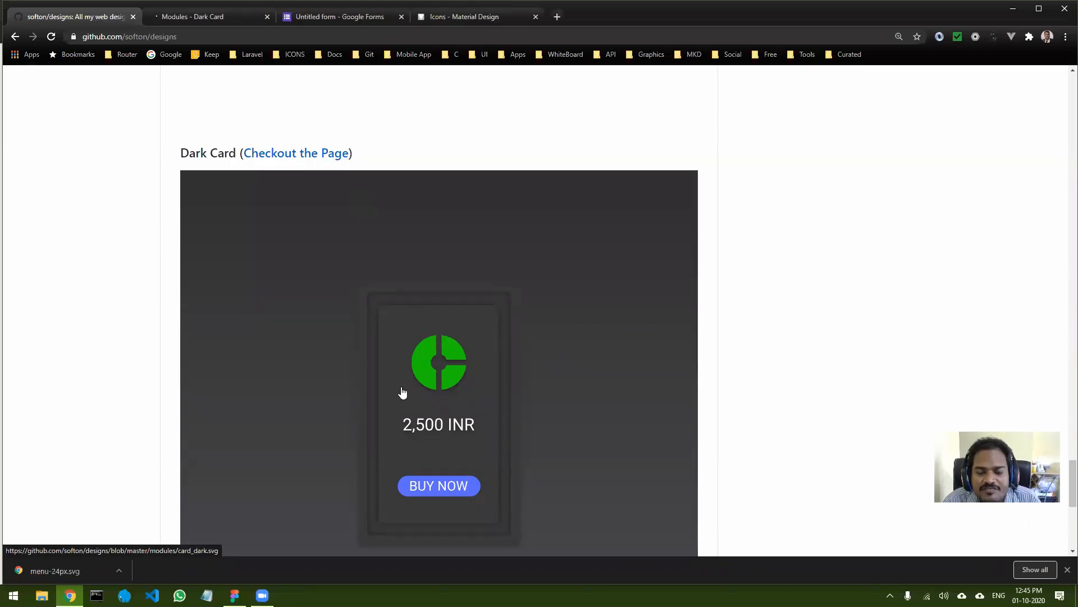
View the live Dark Card page and close it, and view the Switch module's live page from the readme and close it.
left_click(207, 18)
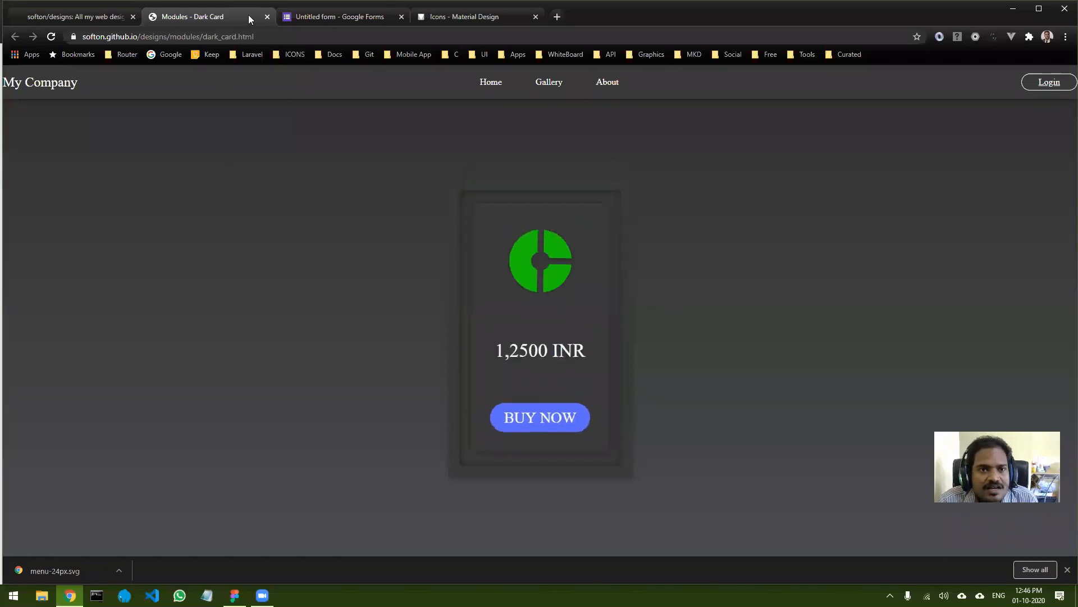
left_click(267, 16)
scroll(338, 363, "down", 7)
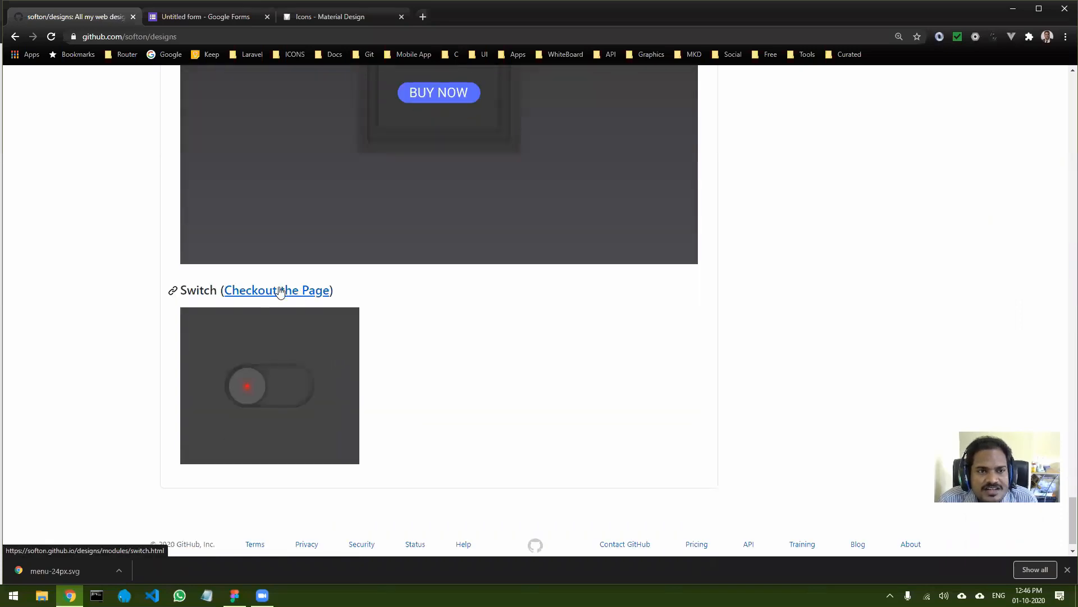
left_click(277, 290)
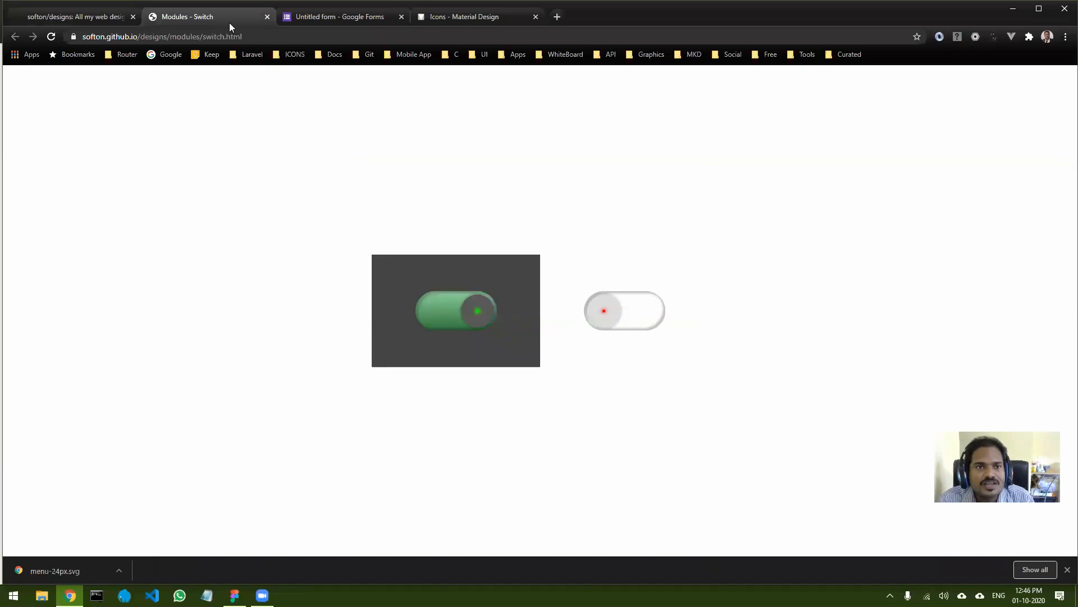
left_click(266, 17)
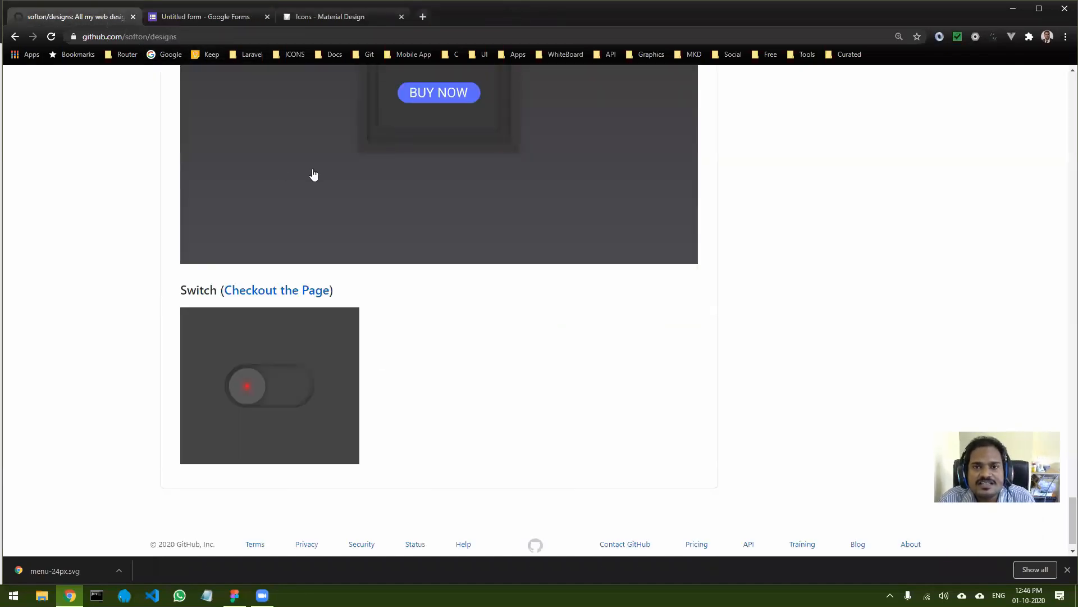
Look back up through the readme's card, login and other example designs.
scroll(450, 326, "up", 12)
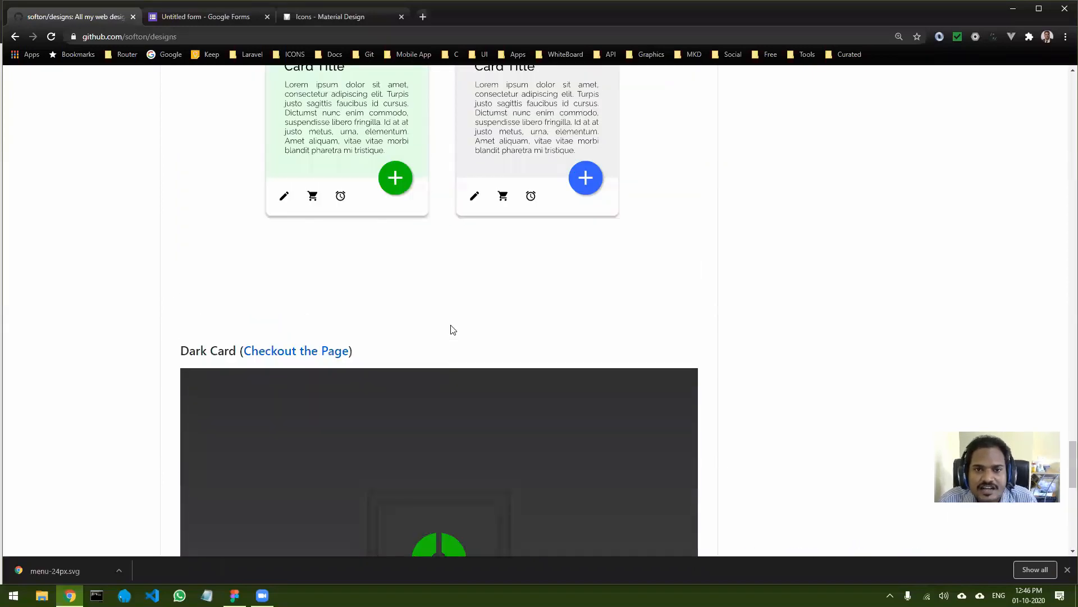
scroll(453, 330, "up", 10)
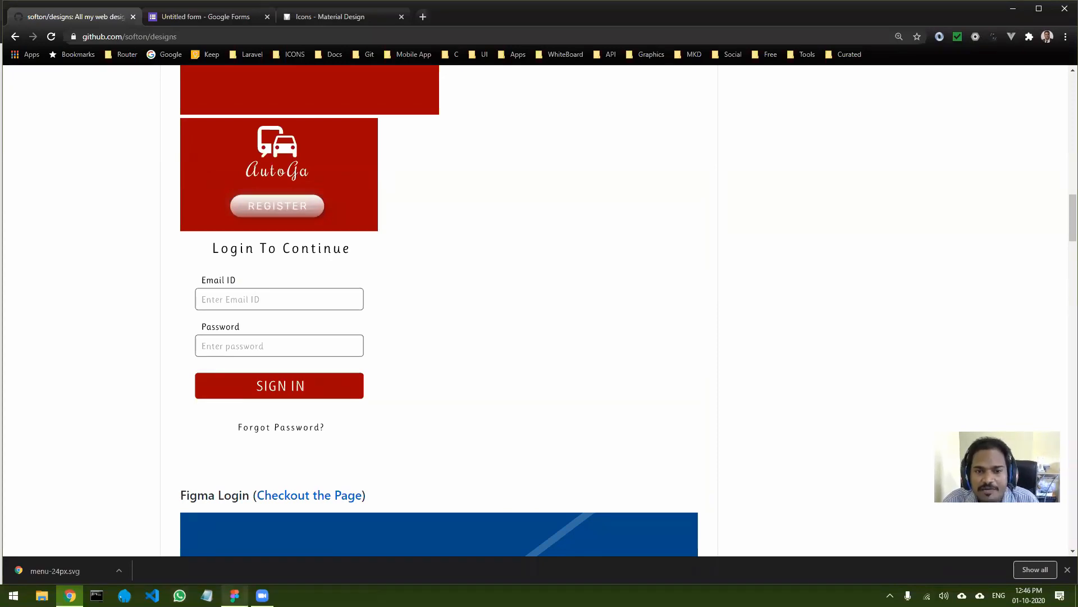
scroll(459, 413, "up", 12)
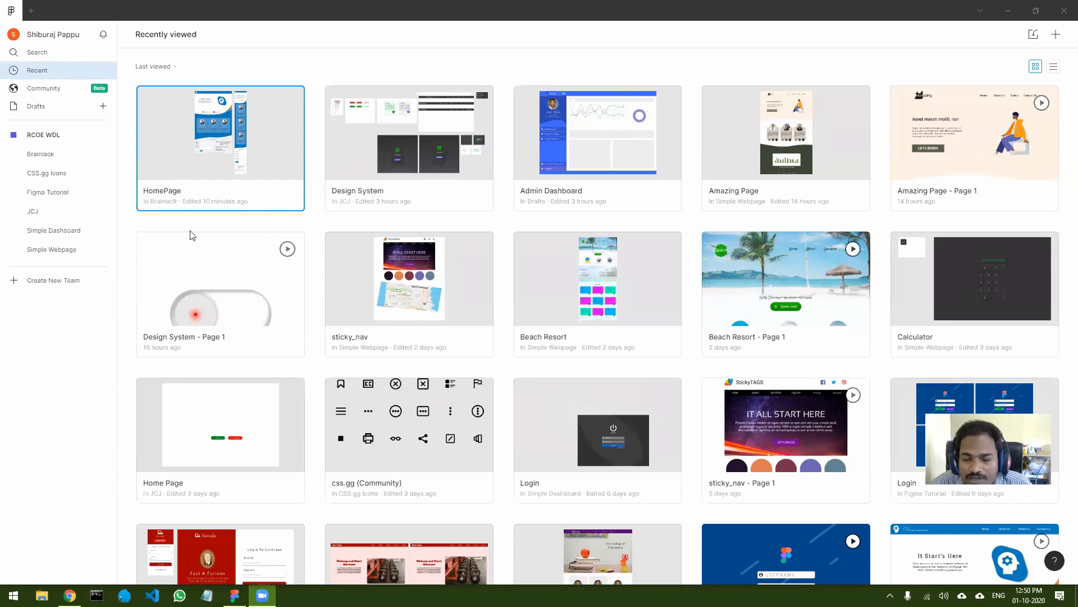
Open the Figma Community feed and browse its trending and noteworthy files.
left_click(50, 95)
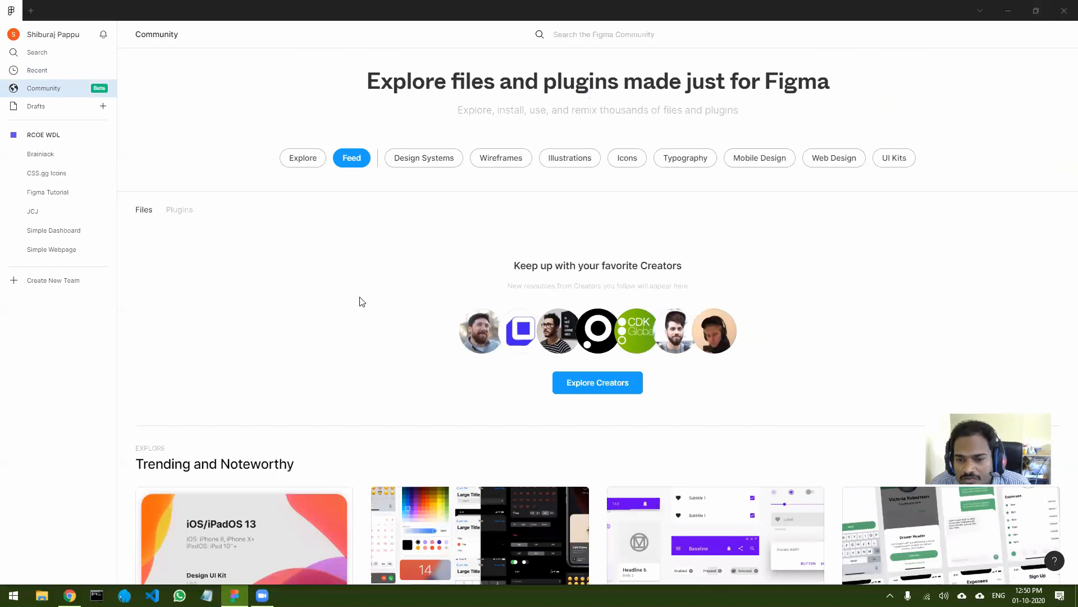
scroll(427, 293, "down", 1)
scroll(382, 365, "down", 3)
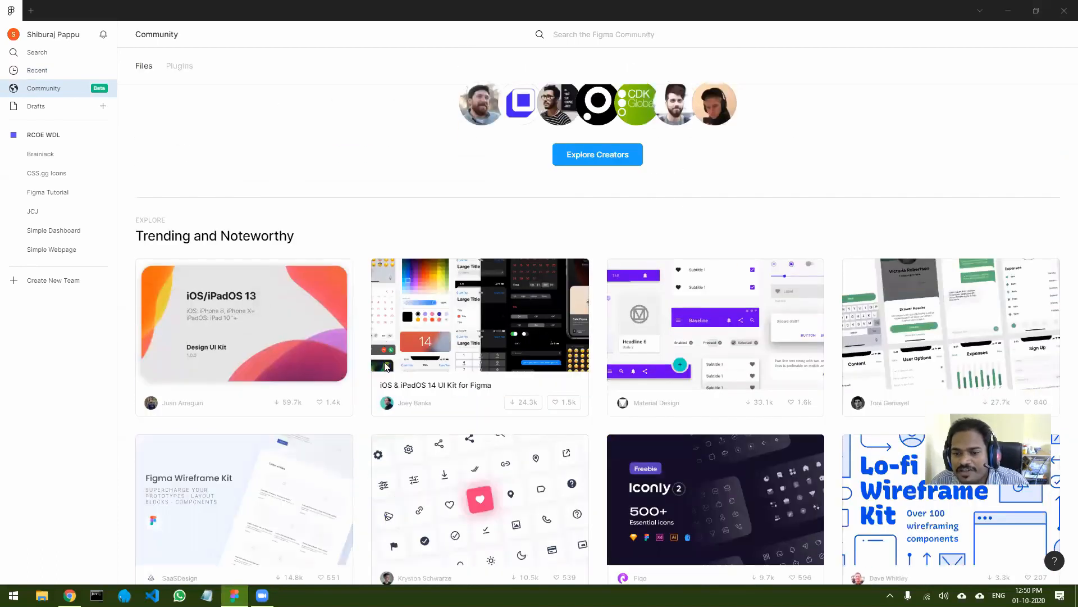
scroll(385, 366, "down", 3)
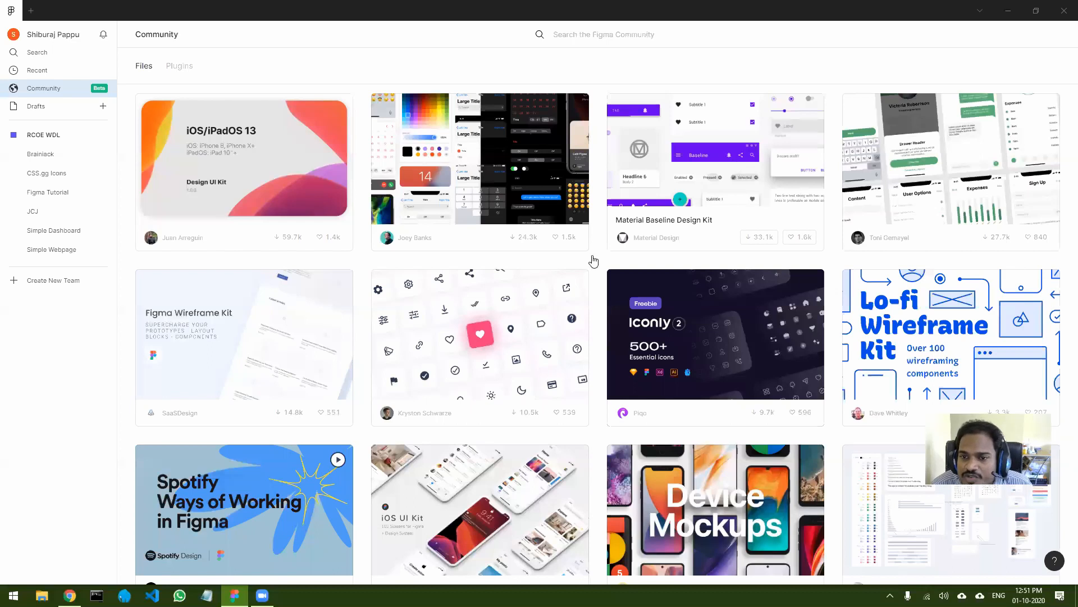
Open the Material Baseline Design Kit, examine its cover preview in full screen, and return to the community feed.
left_click(731, 178)
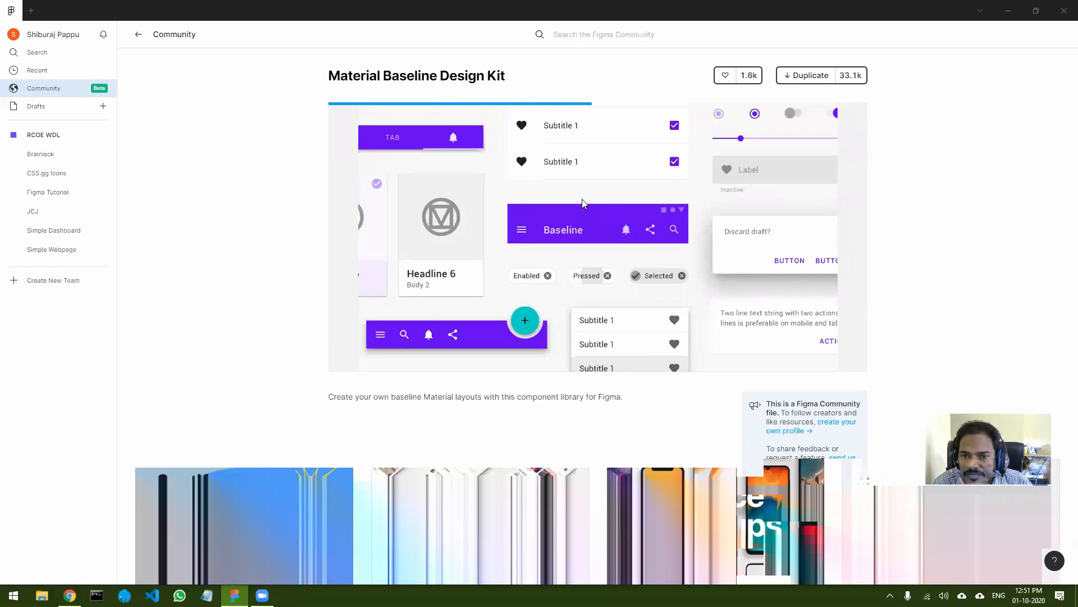
left_click(595, 110)
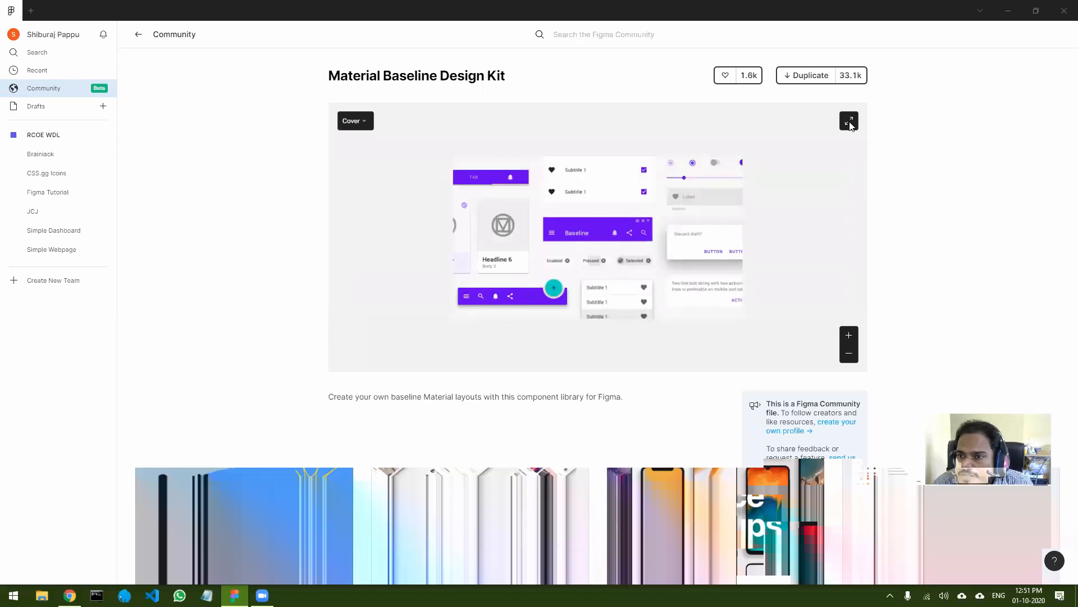
left_click(849, 121)
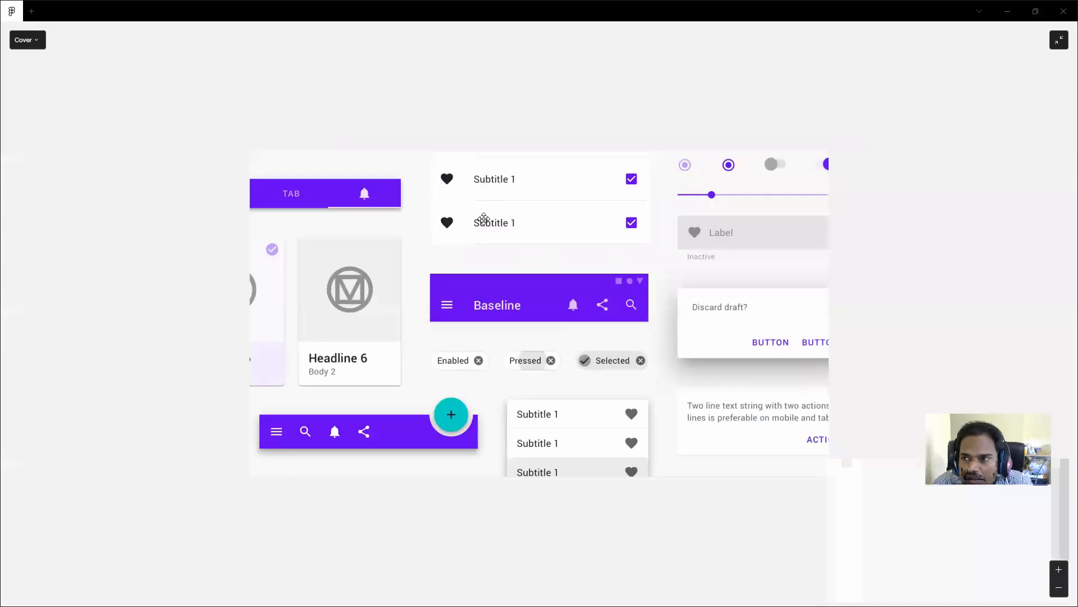
scroll(483, 219, "up", 10)
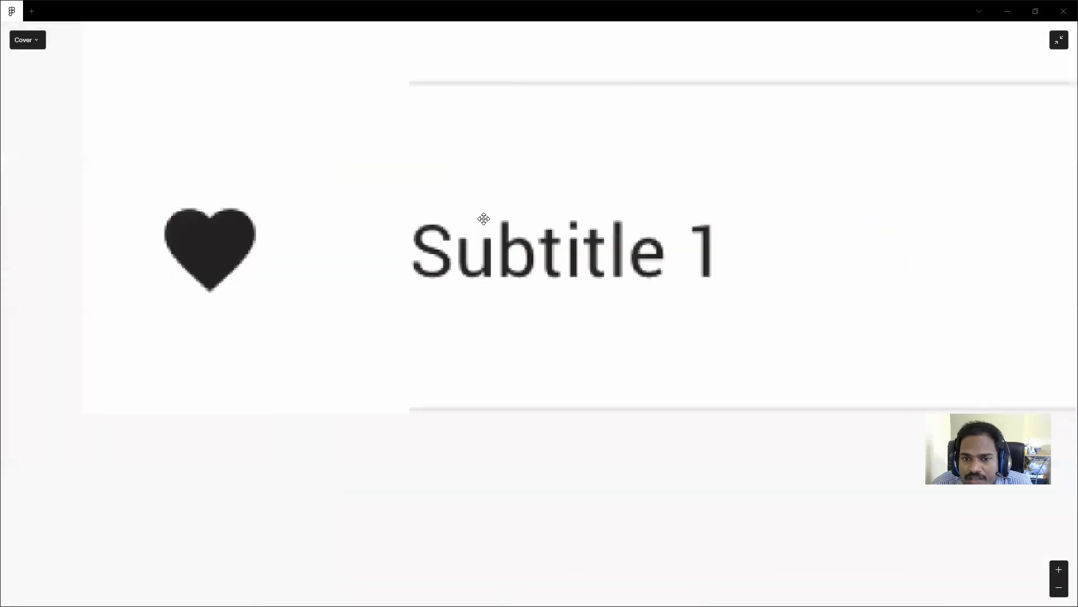
scroll(484, 218, "down", 15)
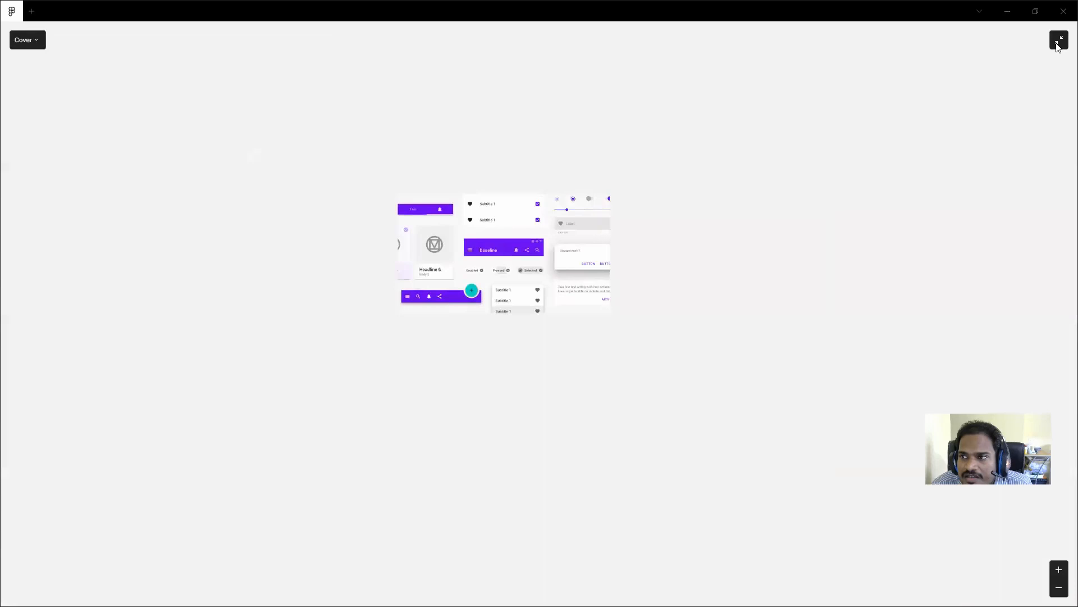
left_click(1059, 40)
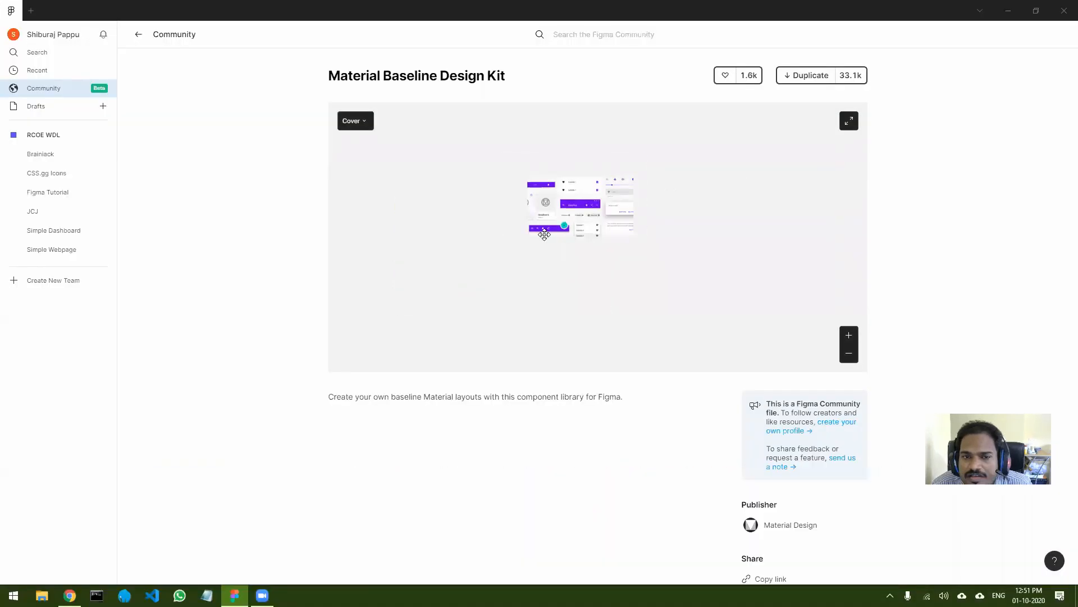
left_click(366, 123)
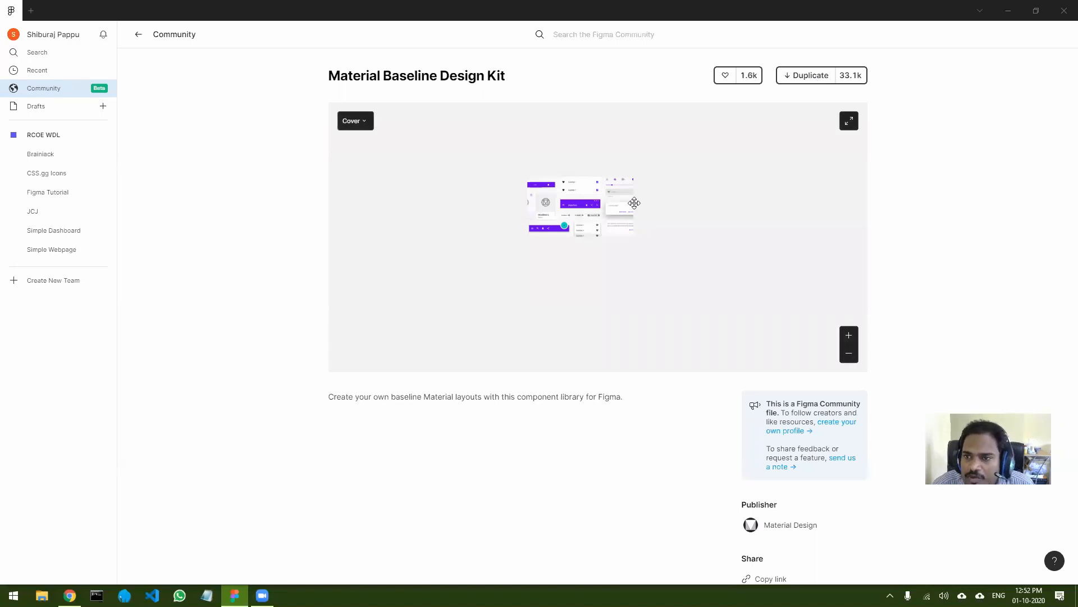
left_click(138, 36)
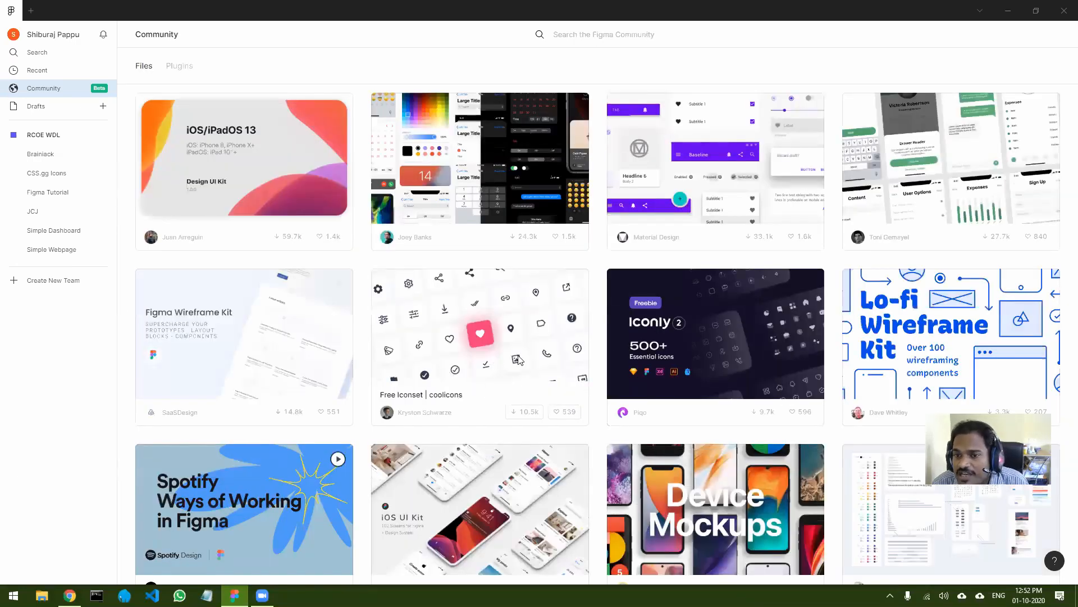
Browse the community's trending design files, such as icon sets, UI kits and design systems, and return to the start of the feed.
scroll(520, 345, "down", 1)
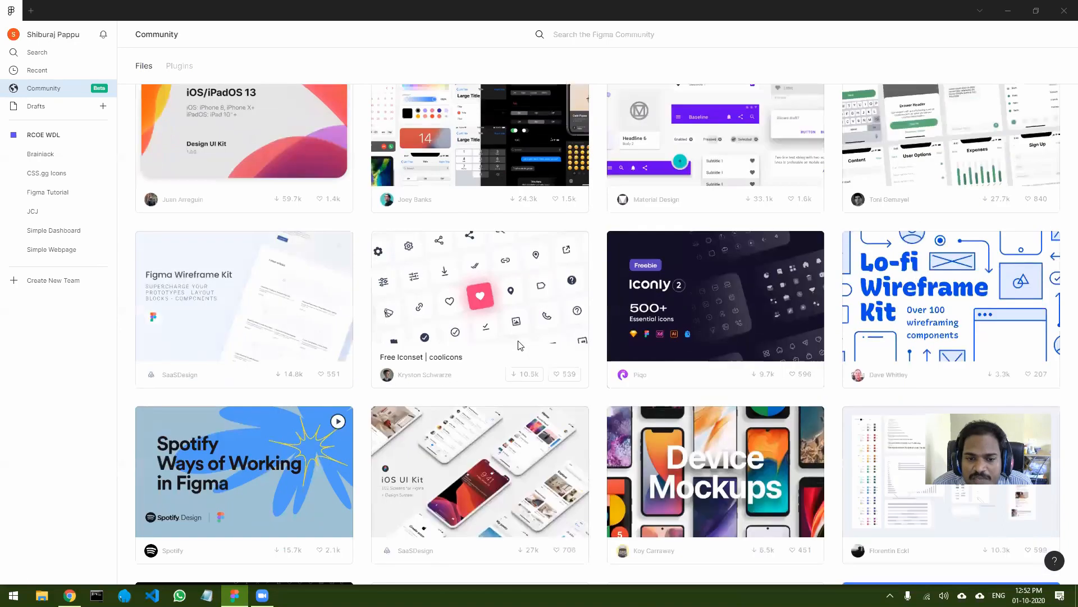
scroll(520, 346, "down", 3)
scroll(520, 345, "down", 10)
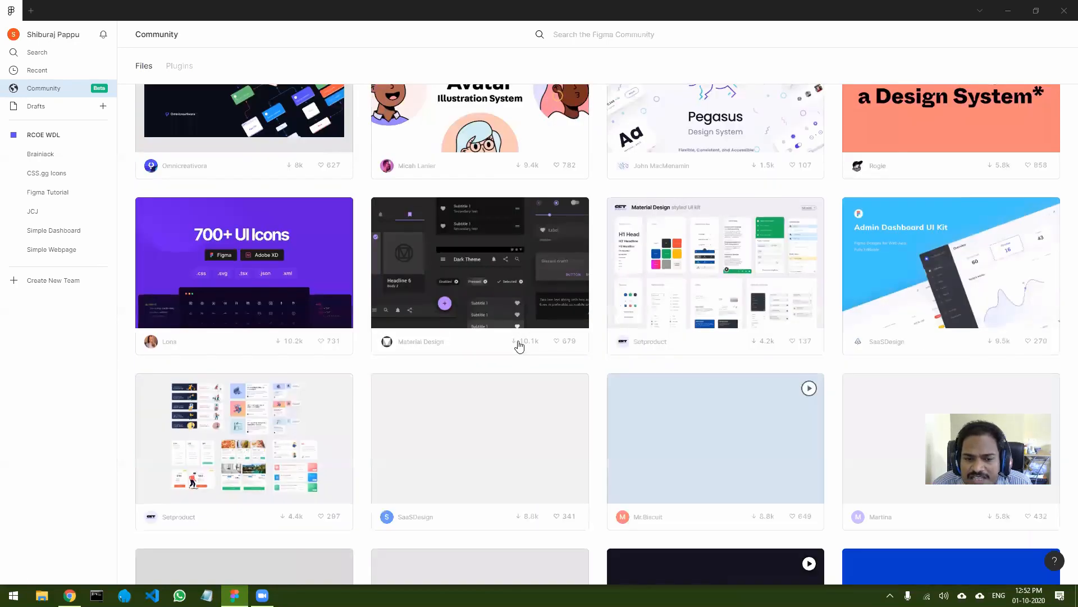
scroll(520, 345, "down", 5)
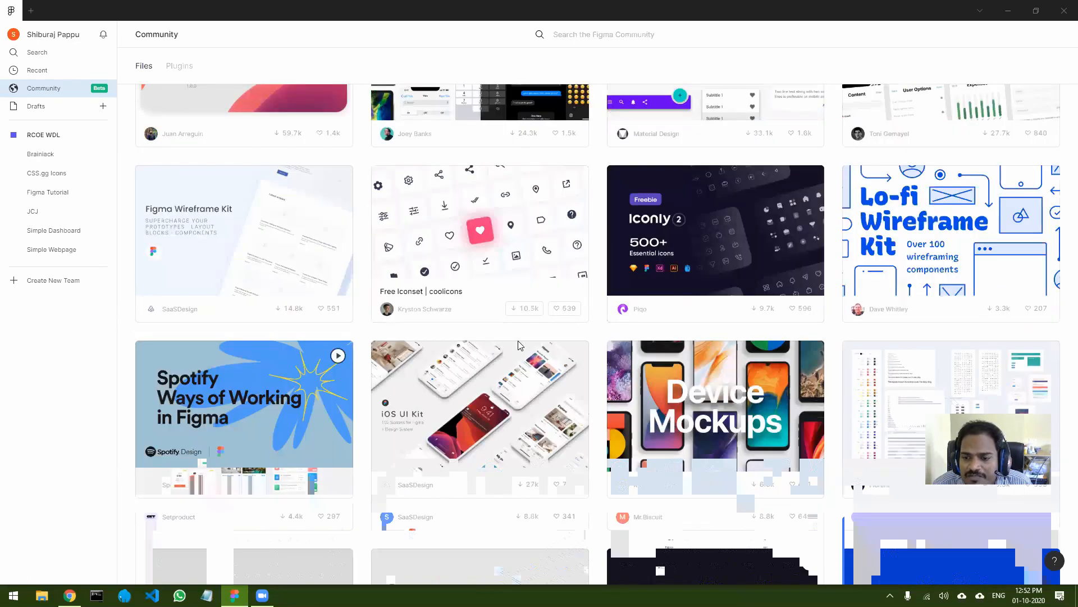
scroll(527, 346, "down", 5)
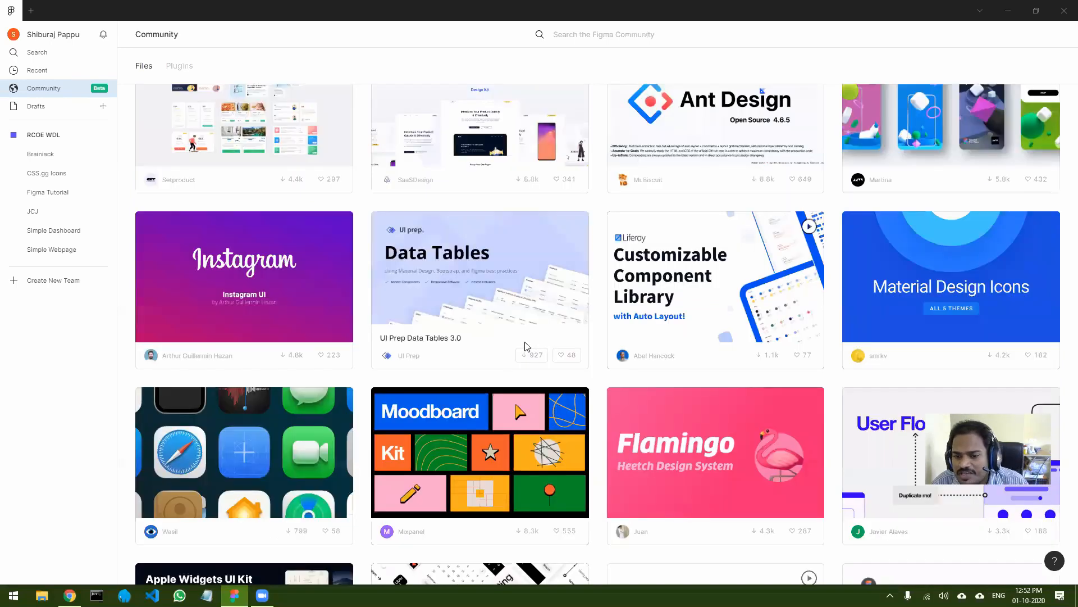
scroll(525, 343, "down", 2)
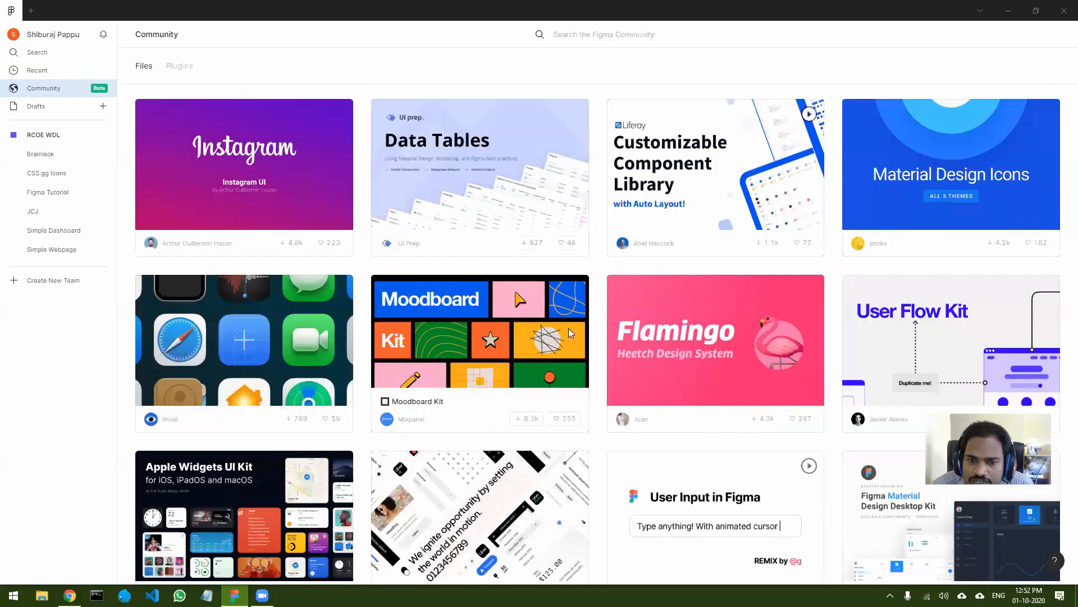
scroll(568, 330, "up", 4)
scroll(569, 332, "up", 8)
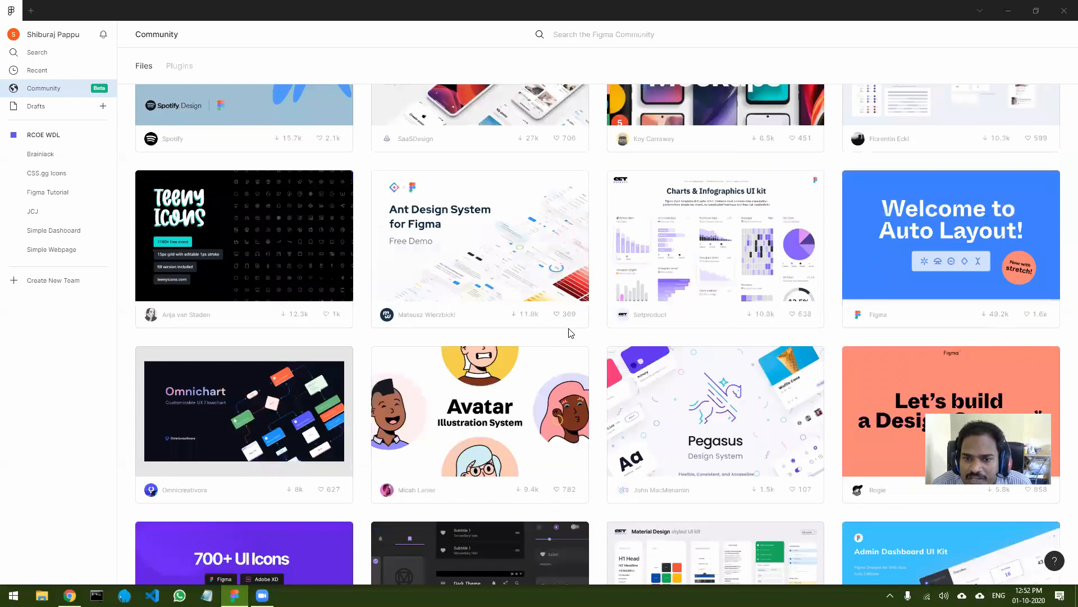
scroll(570, 333, "up", 10)
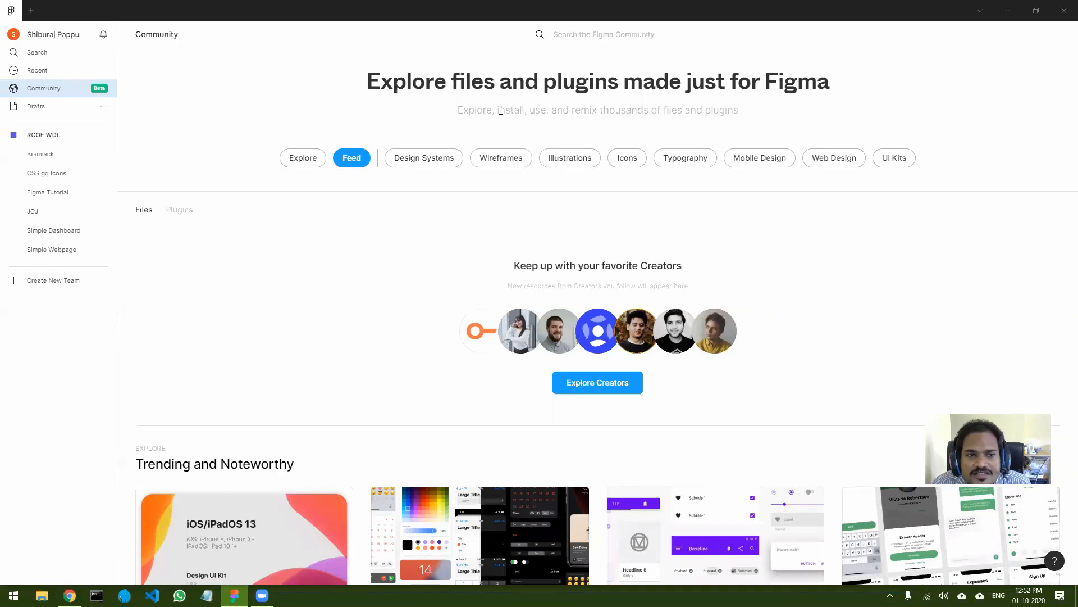
Browse the community's trending plugins and install the Autoflow plugin.
left_click(181, 212)
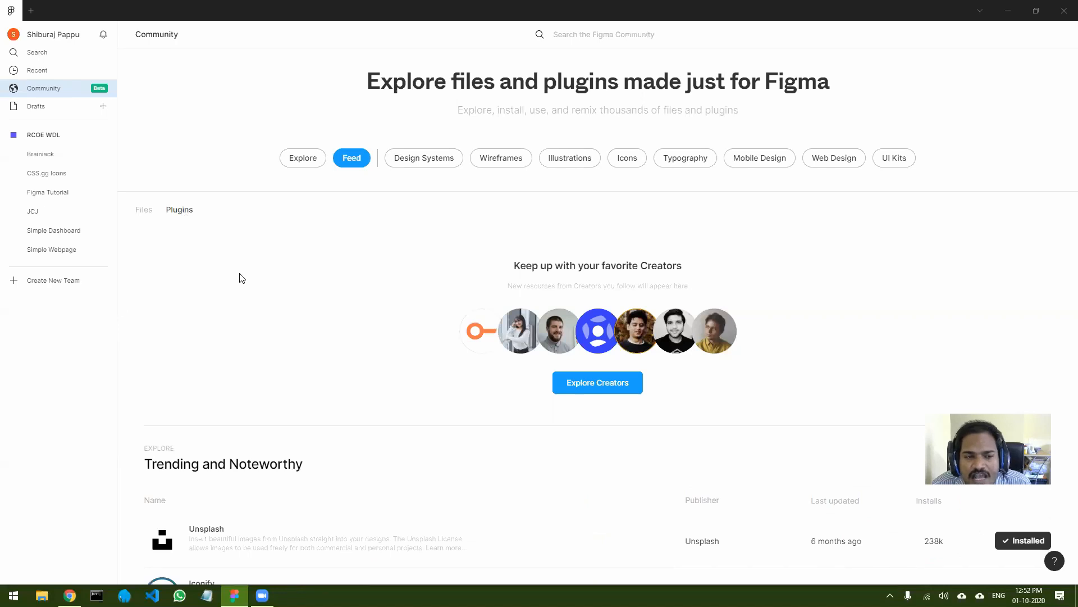
scroll(239, 223, "down", 1)
scroll(252, 219, "down", 5)
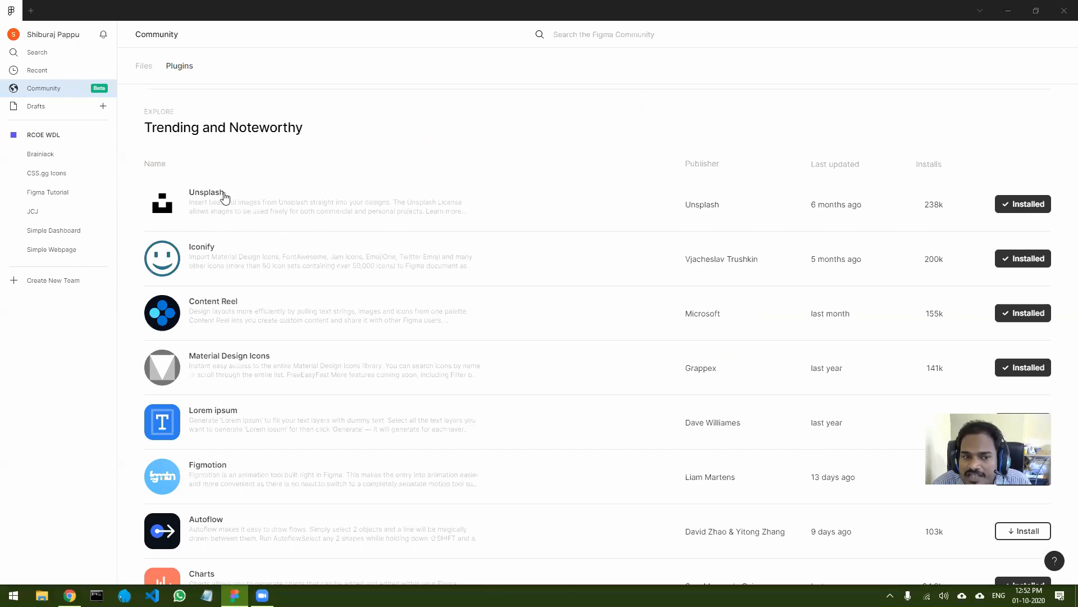
scroll(267, 202, "down", 1)
scroll(930, 229, "up", 1)
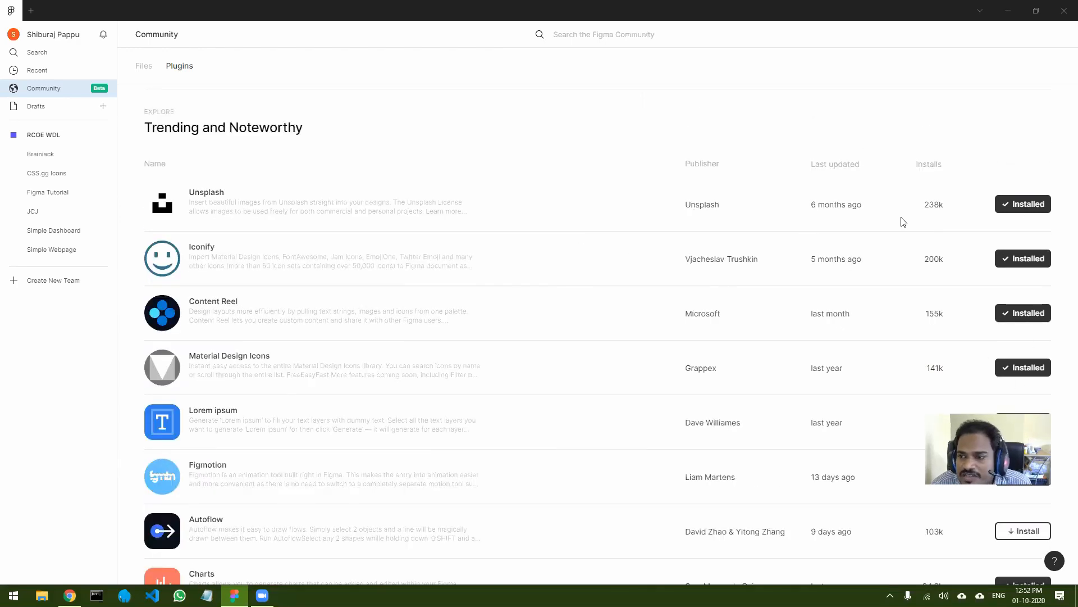
scroll(903, 221, "down", 4)
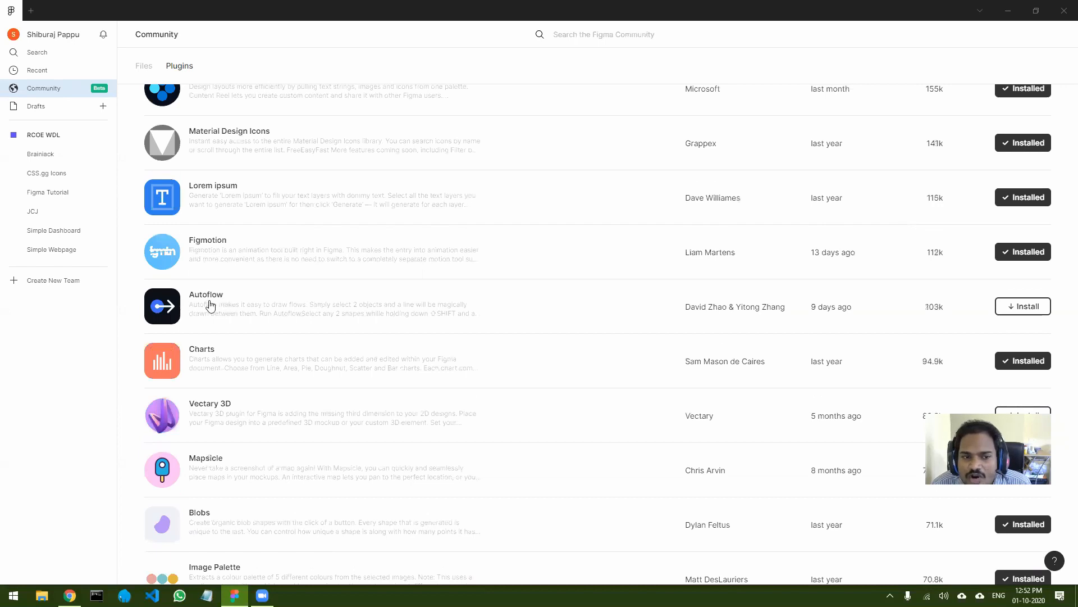
left_click(1025, 312)
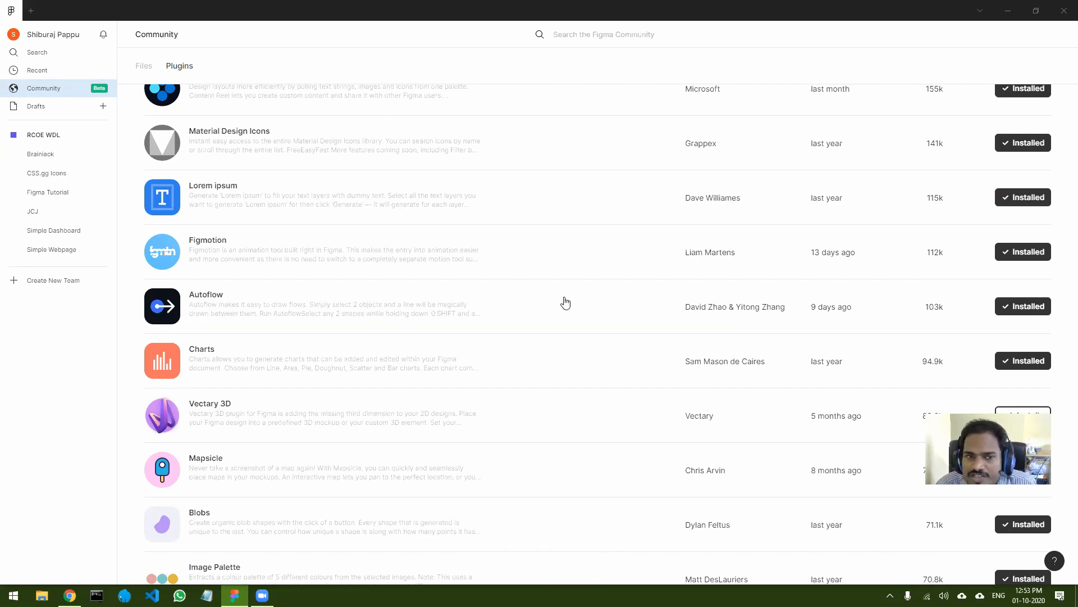
Open the HomePage design file from the recently viewed files and show the list of installed plugins.
scroll(565, 303, "up", 10)
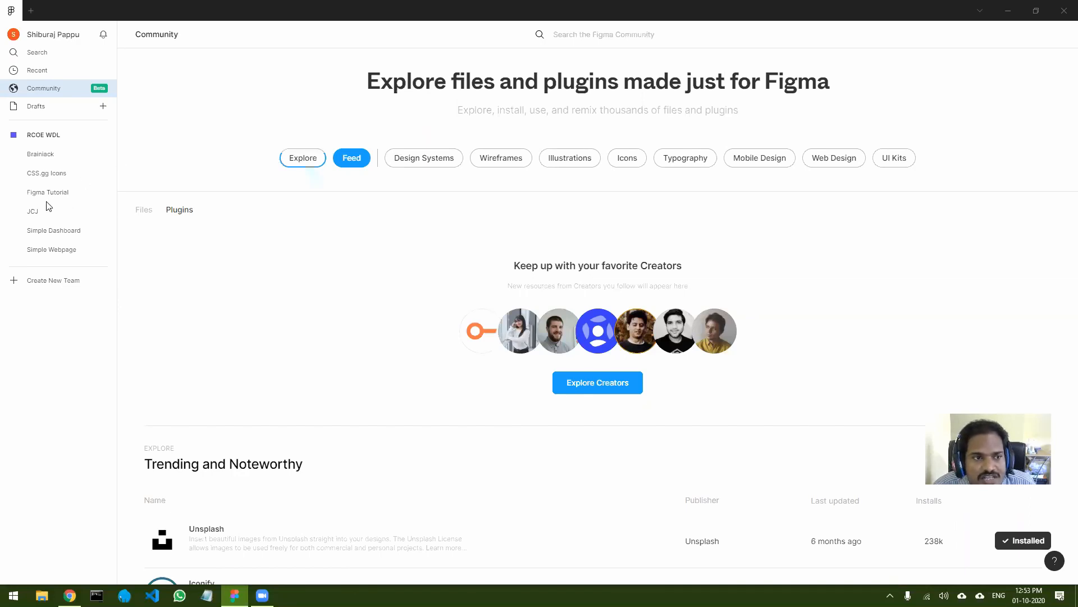
left_click(34, 71)
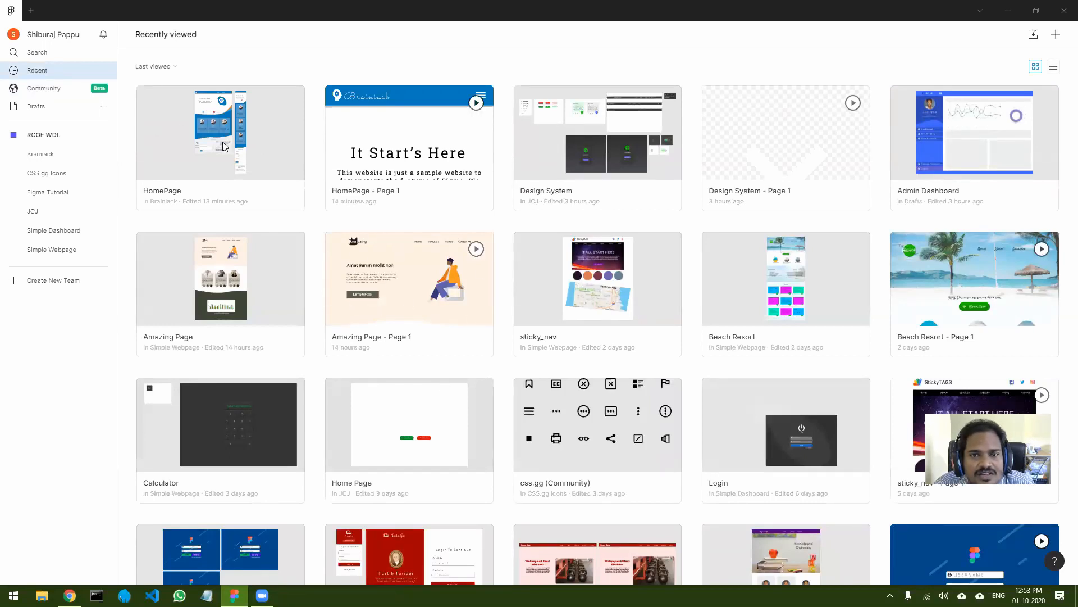
left_click(408, 180)
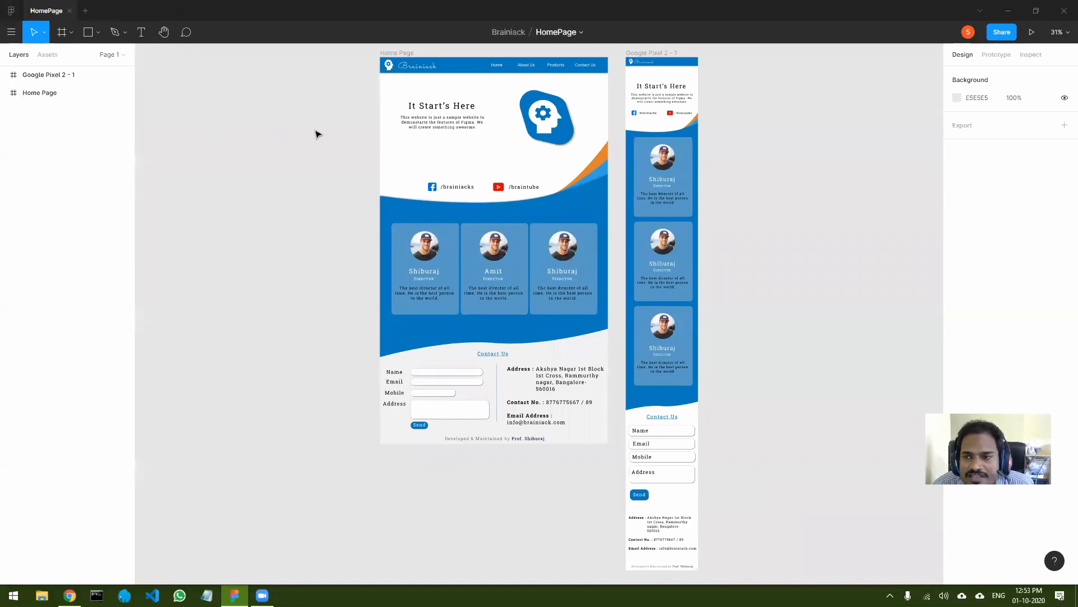
left_click(10, 34)
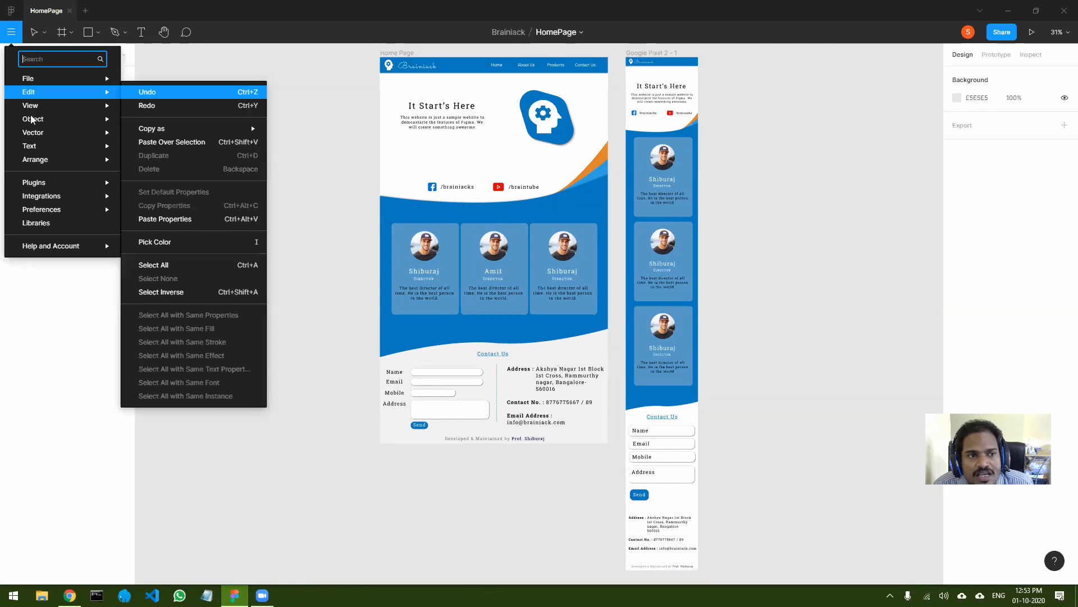
mouse_move(83, 188)
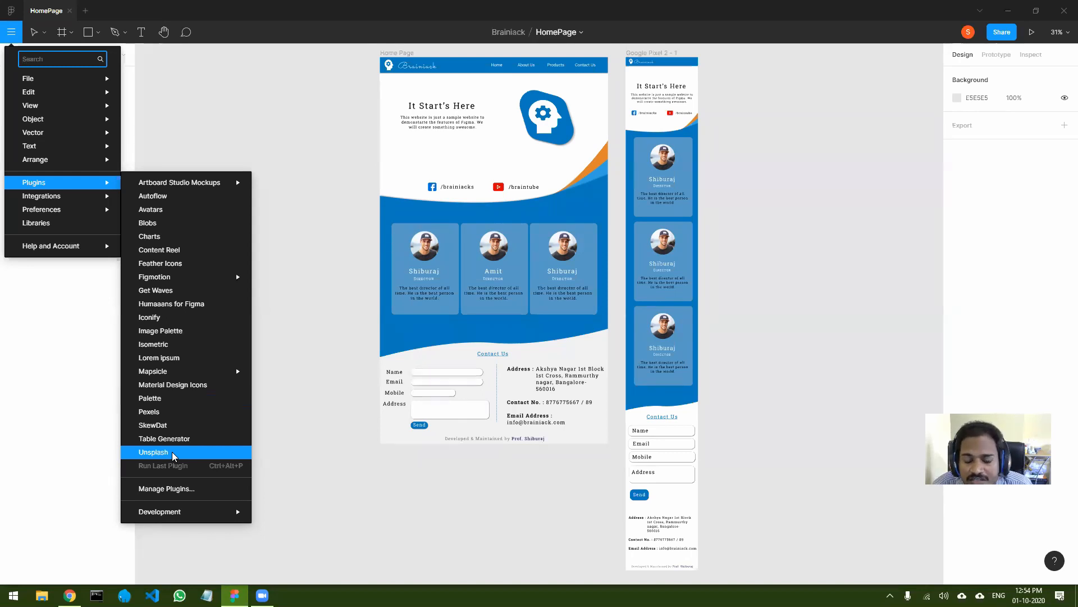
Open the Beach Resort file from the recently viewed files and examine its header, features and page layout up close.
left_click(333, 226)
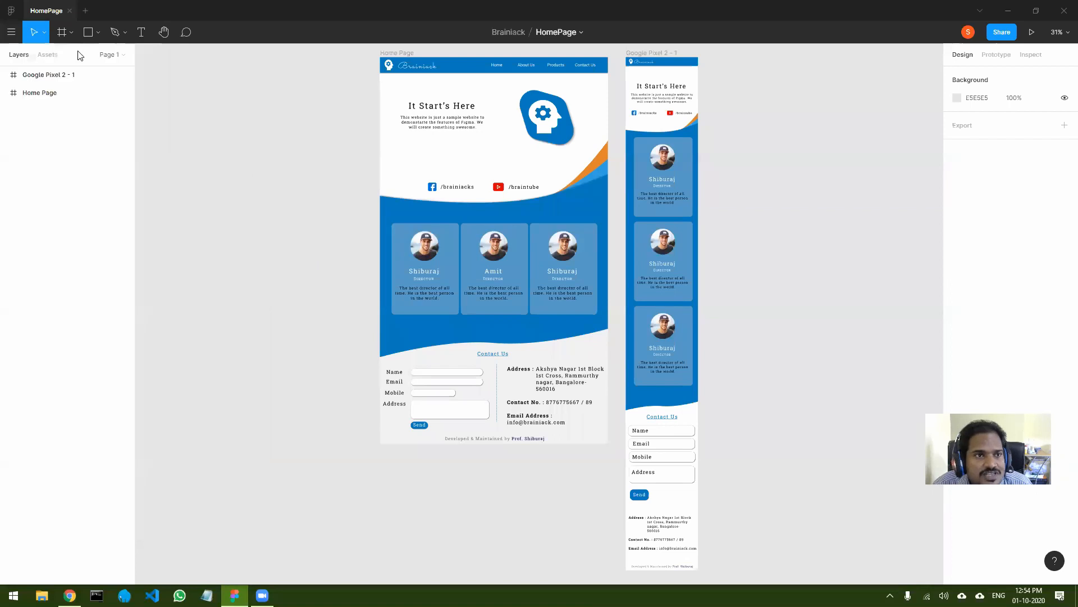
left_click(11, 10)
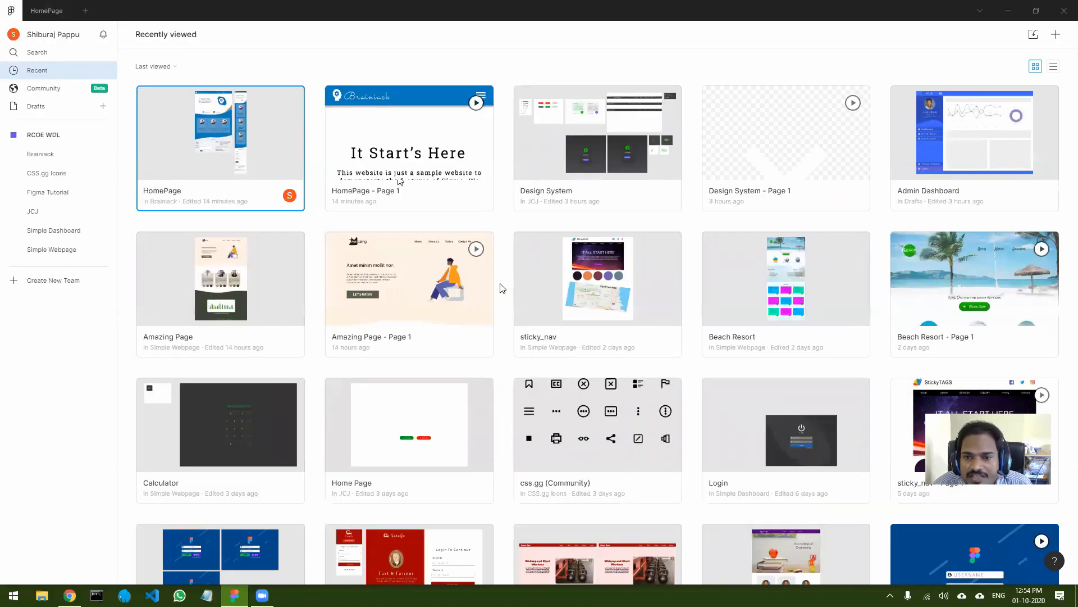
double_click(790, 284)
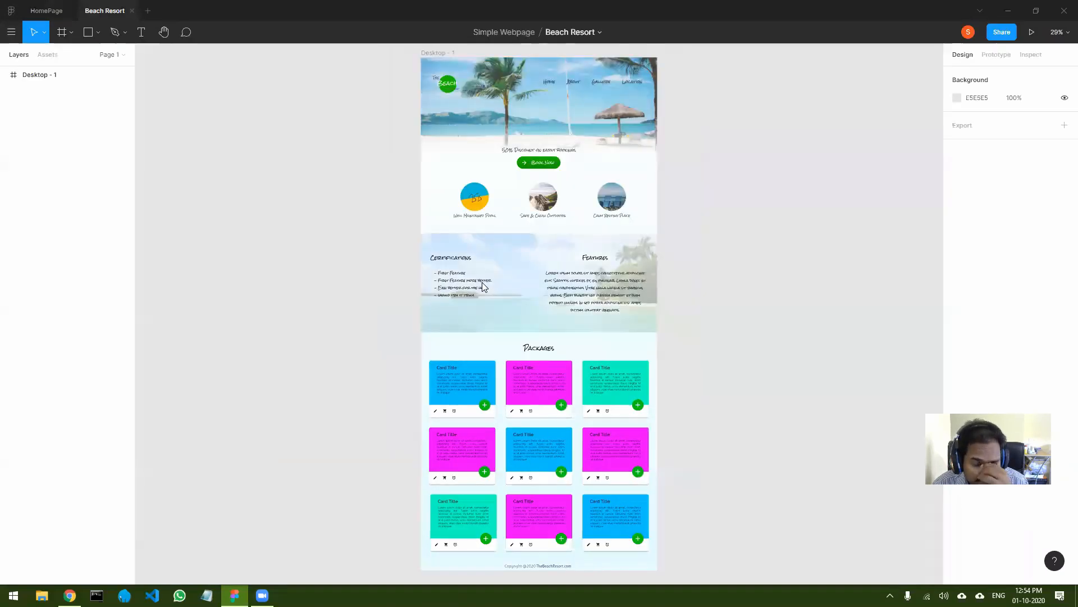
scroll(475, 112, "up", 4)
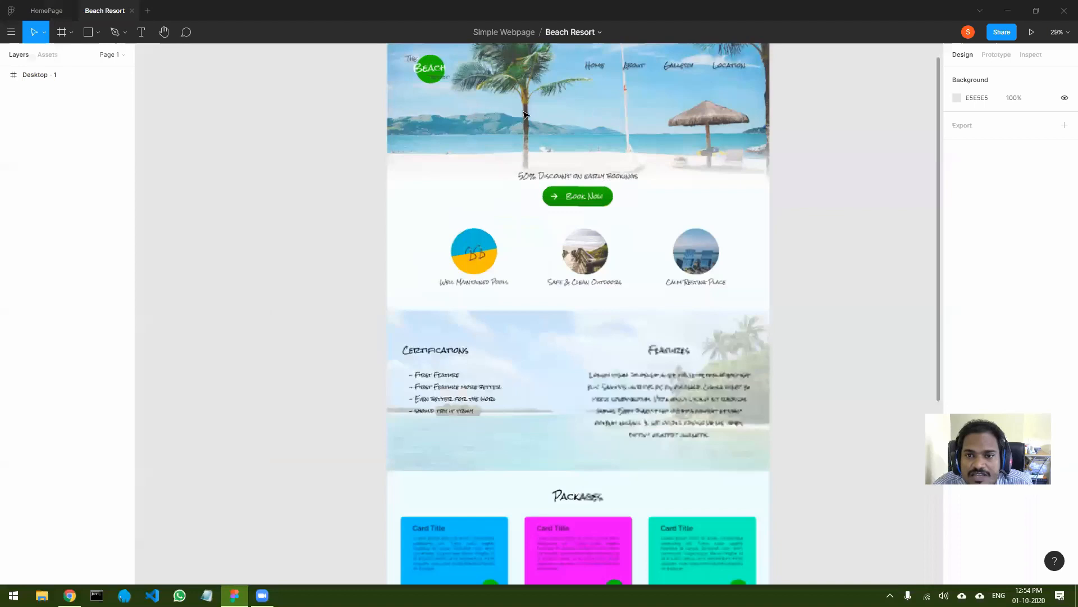
scroll(657, 146, "up", 3)
scroll(621, 146, "up", 3)
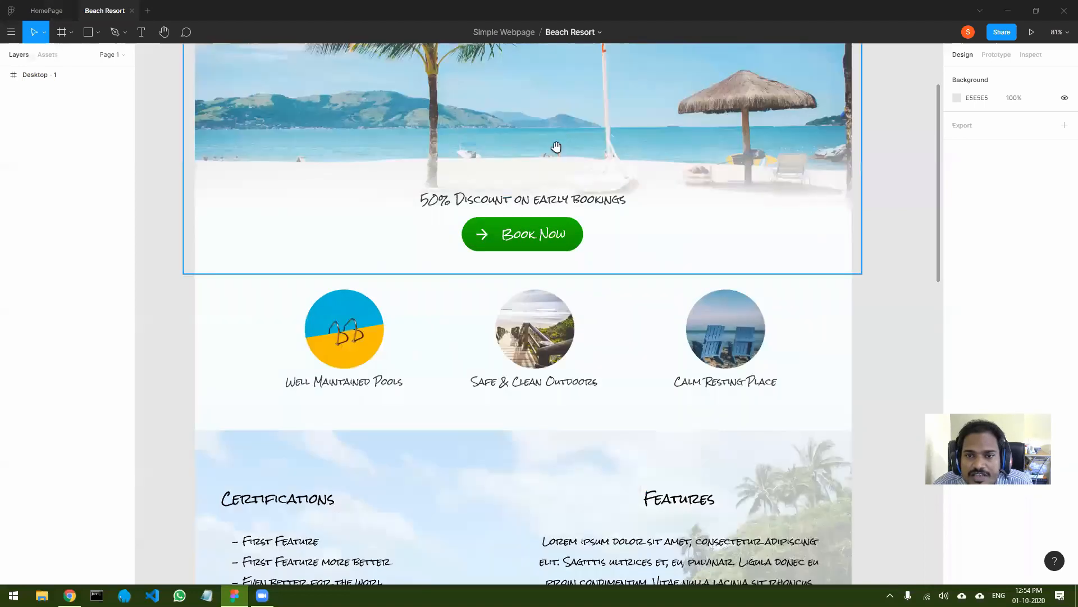
scroll(554, 145, "up", 5)
scroll(593, 250, "down", 2)
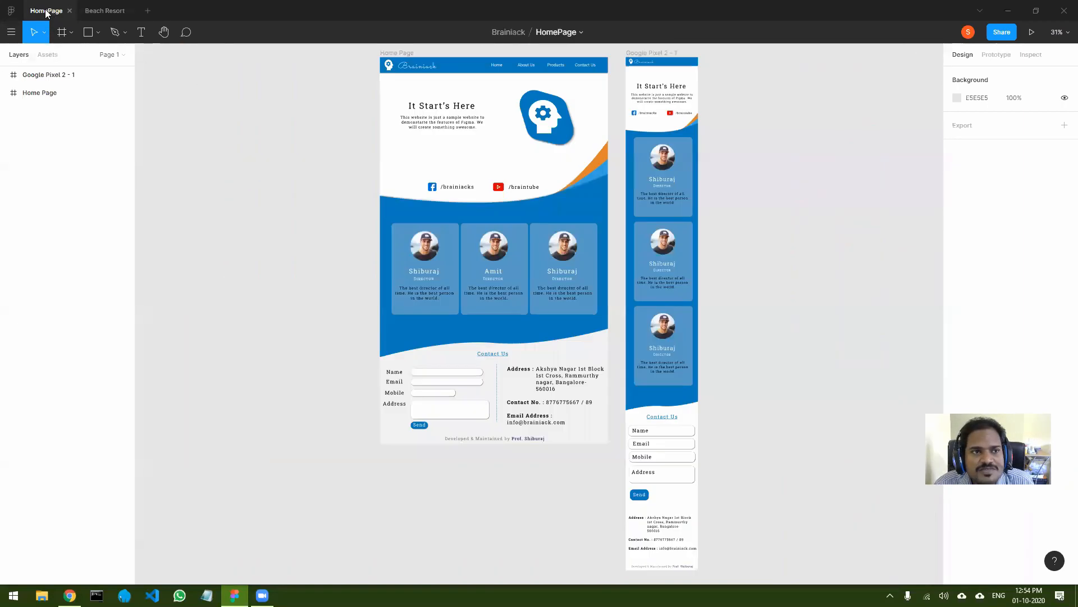
Return to the HomePage file, run the Unsplash plugin and search its photos for "lion".
left_click(34, 11)
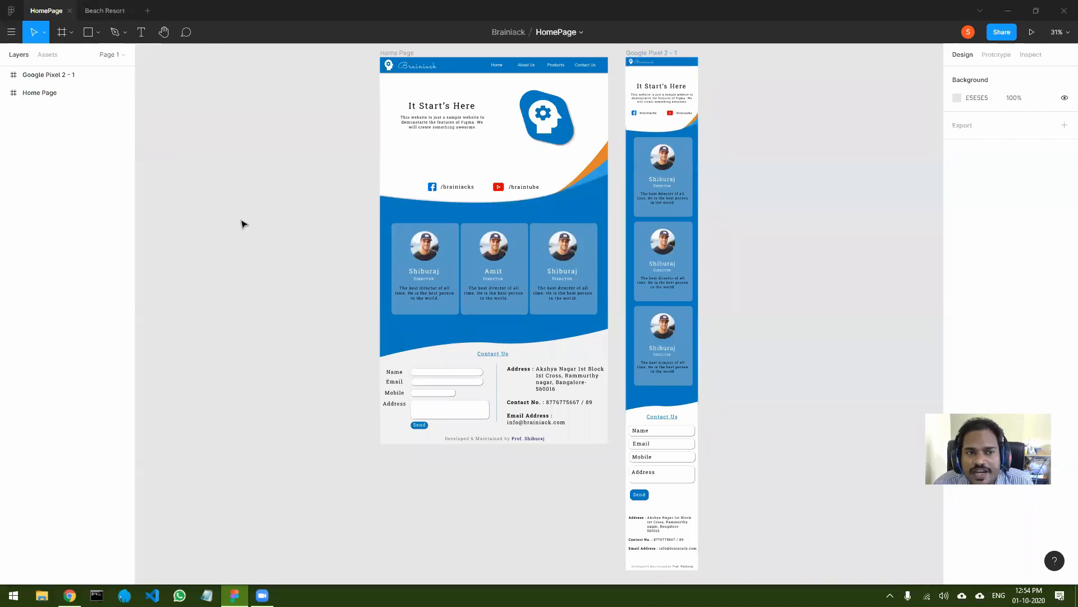
left_click(11, 32)
mouse_move(43, 186)
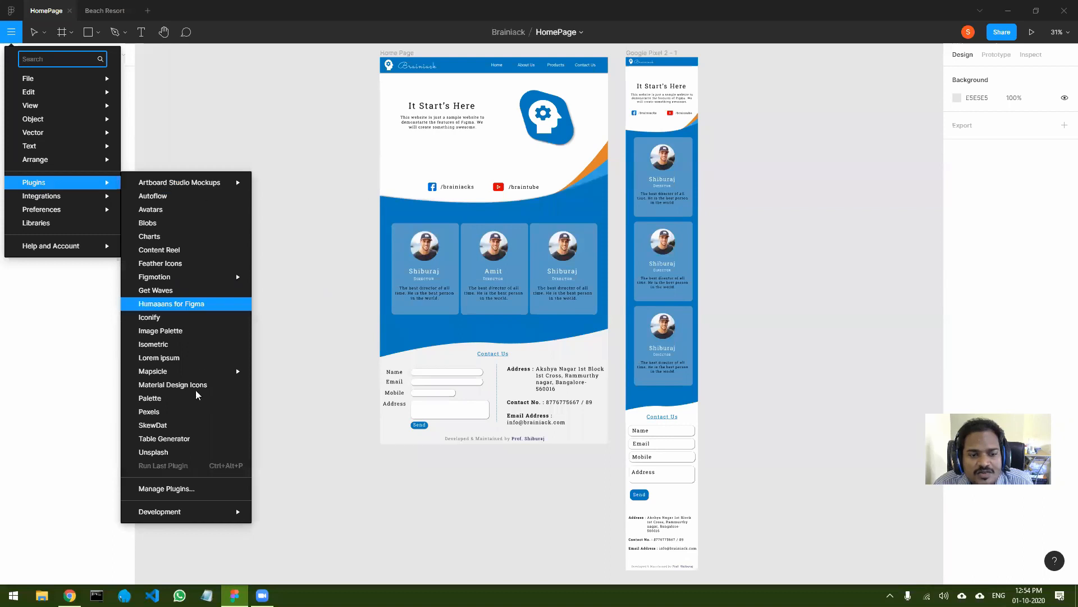
left_click(186, 456)
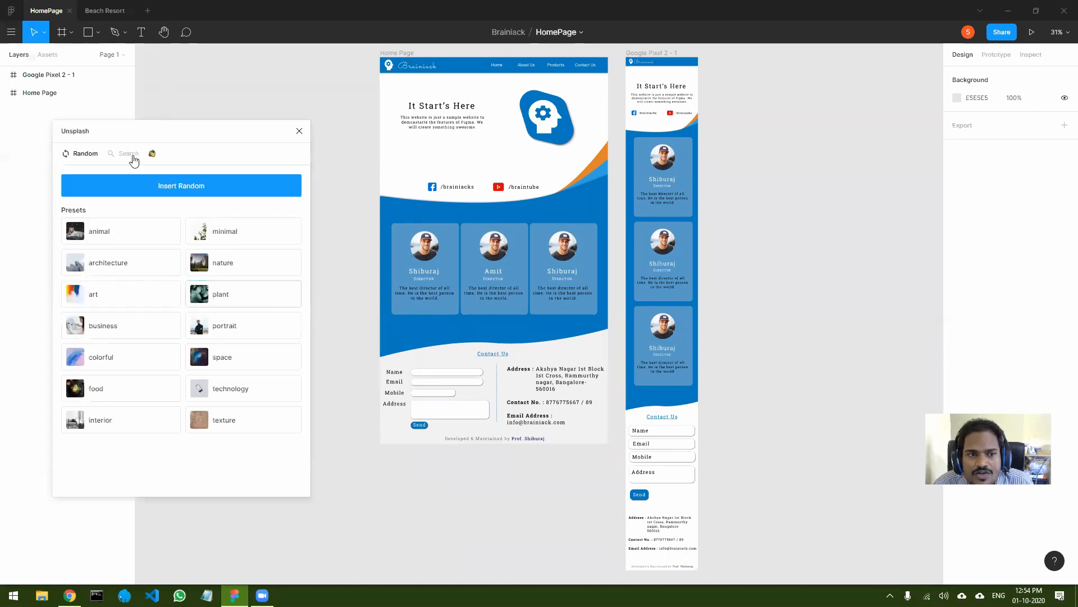
mouse_move(144, 134)
left_mouse_down()
mouse_move(195, 91)
mouse_move(140, 73)
mouse_move(149, 125)
left_mouse_up()
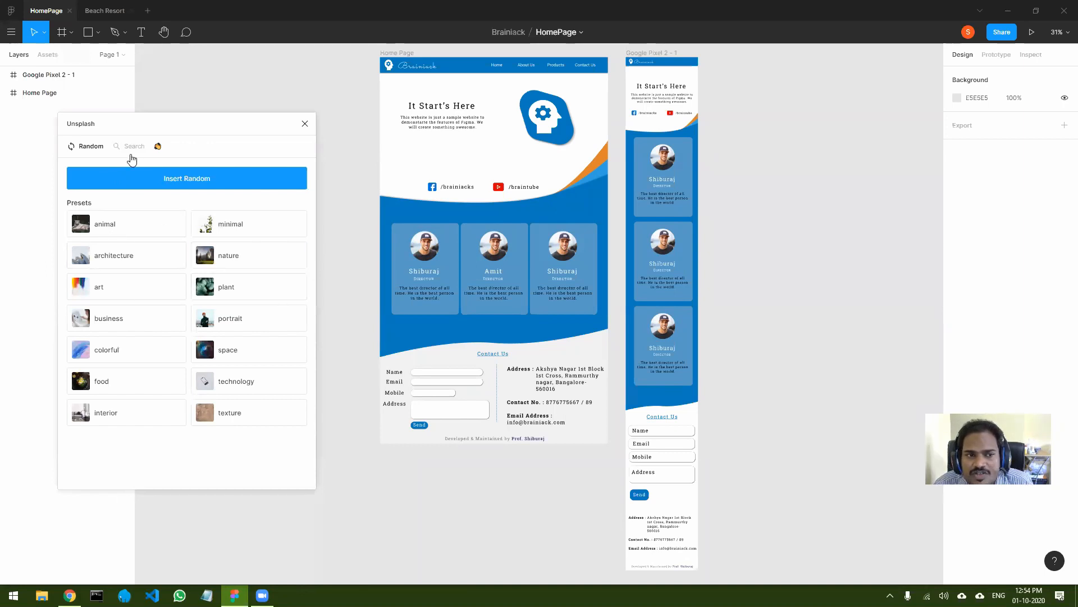
left_click(132, 146)
left_click(130, 176)
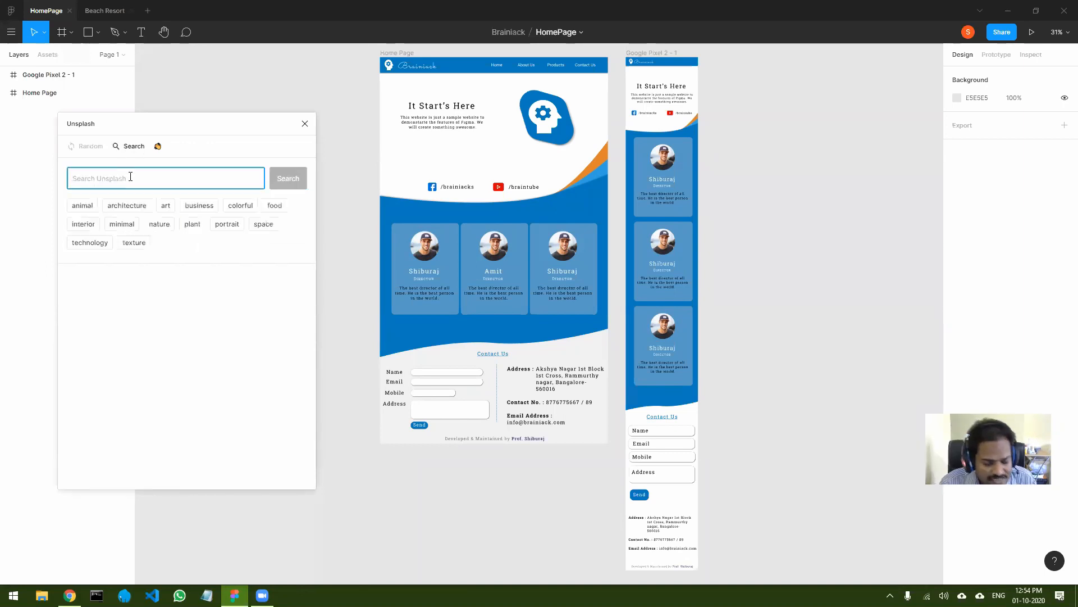
type("lion")
key("Return")
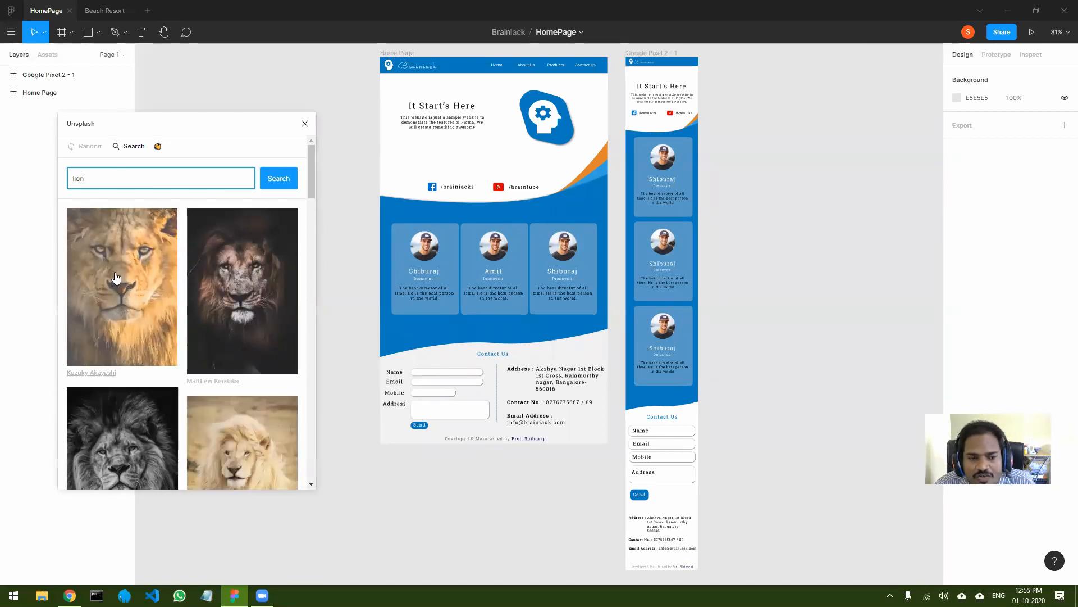
Insert the first lion close-up photo, move it on the canvas, delete it and close the Unsplash plugin.
left_click(118, 275)
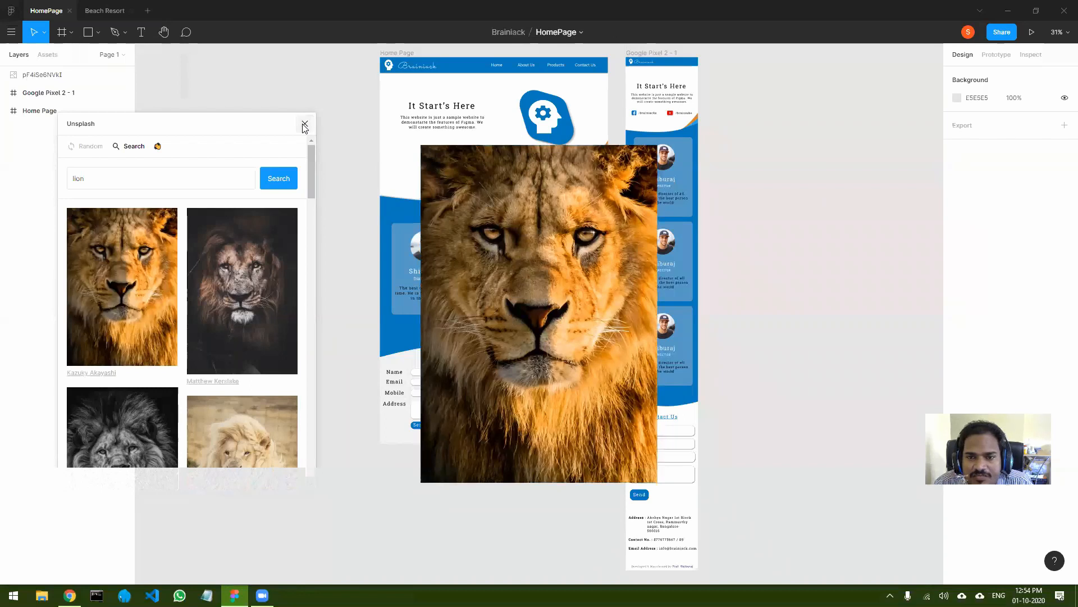
left_click_drag(550, 259, 410, 325)
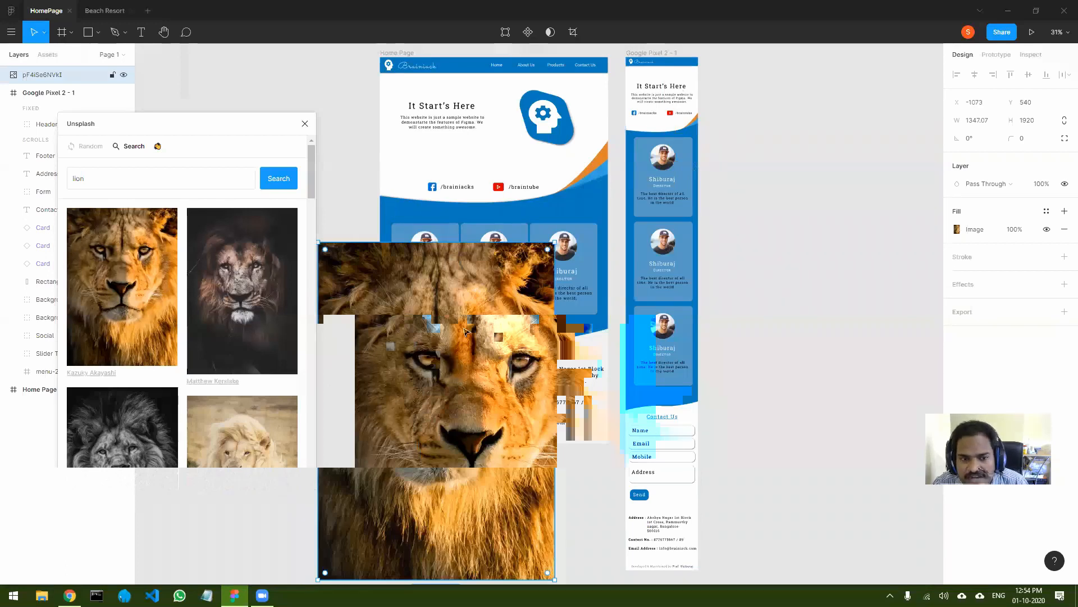
key("Delete")
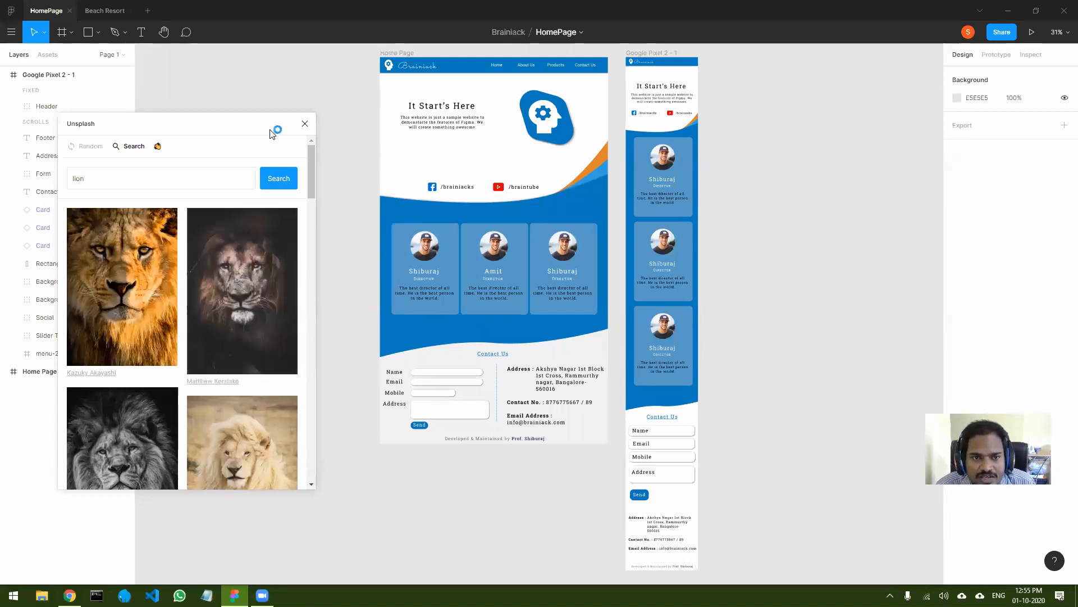
left_click(305, 125)
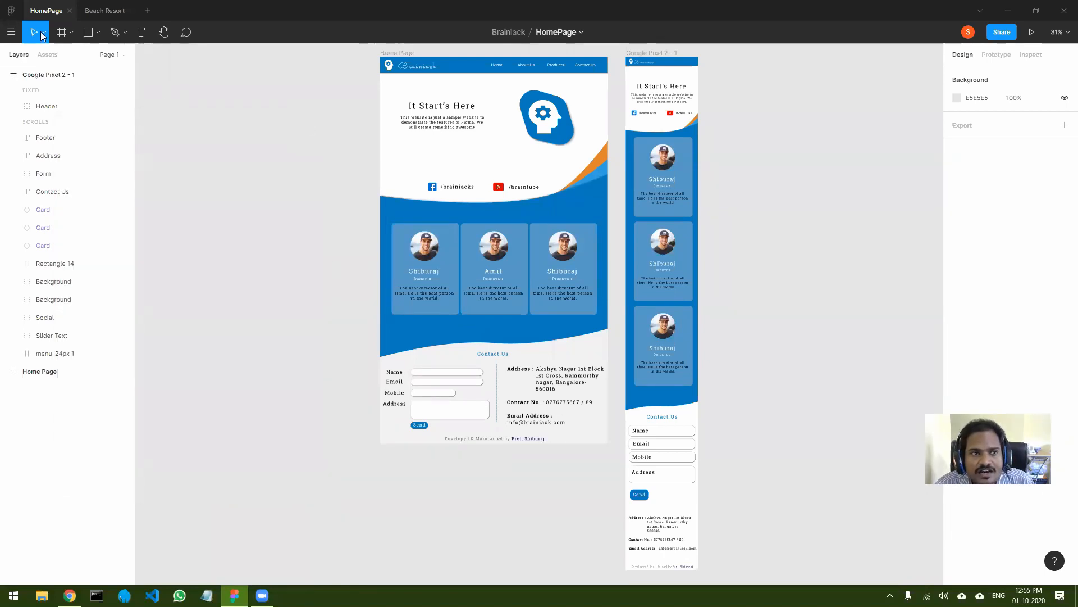
Run the Material Design Icons plugin and search its icons for "menu".
left_click(12, 32)
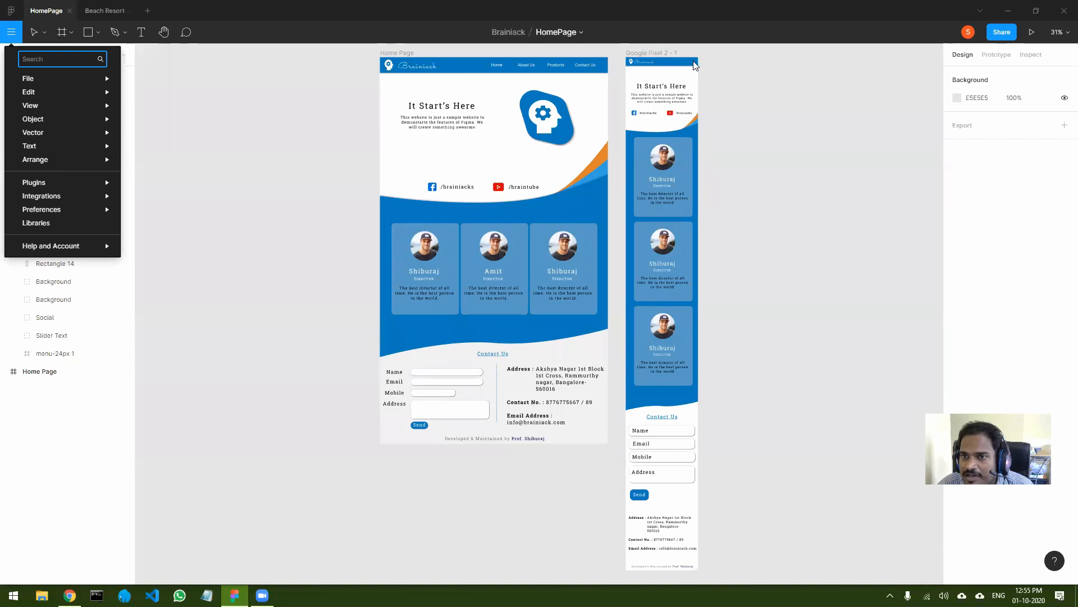
mouse_move(54, 185)
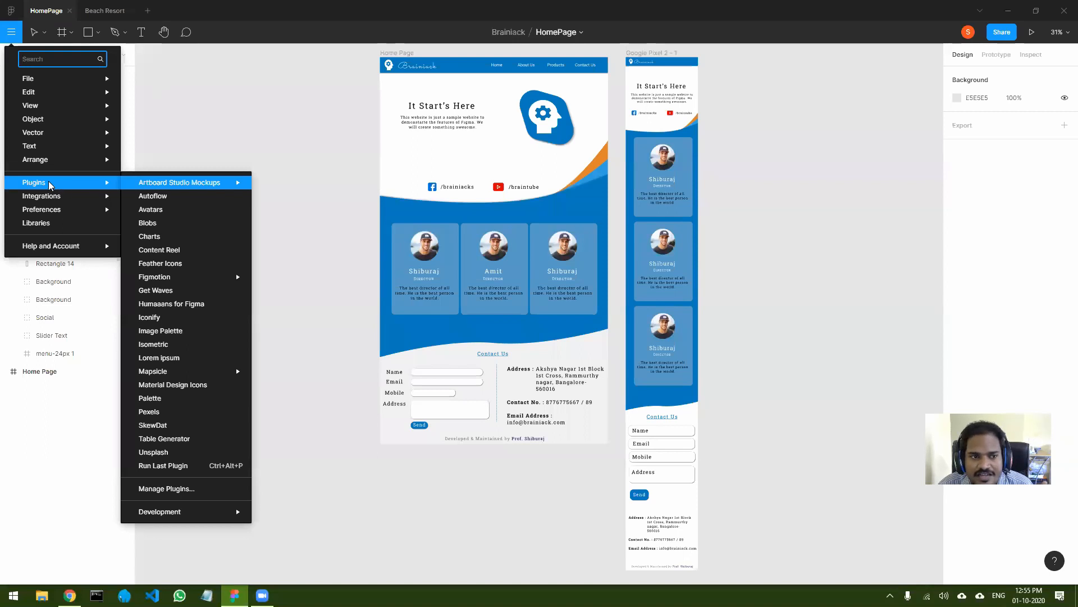
left_click(188, 389)
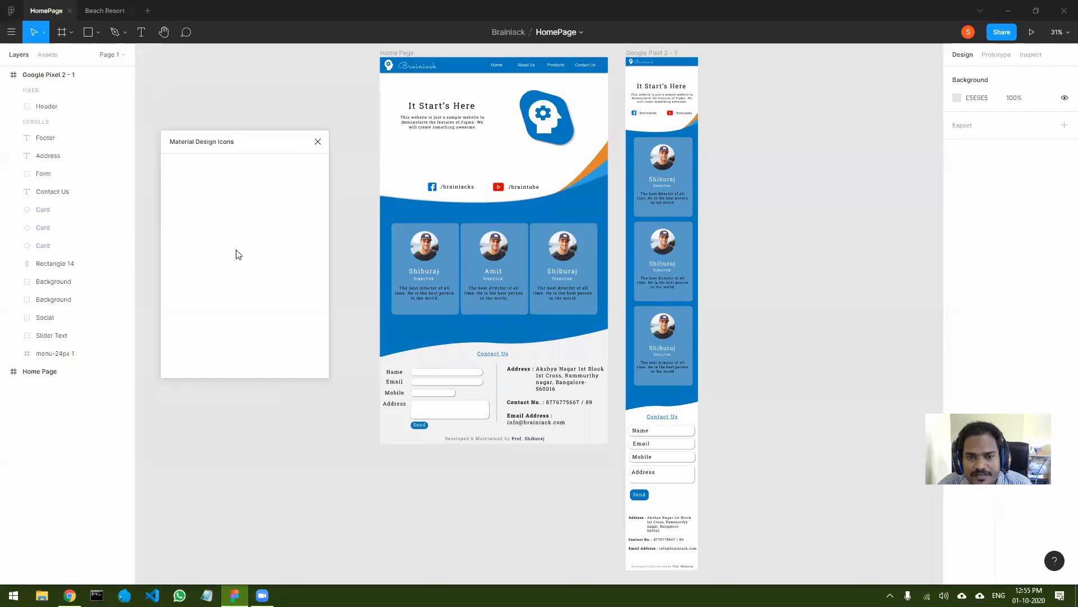
left_click(224, 165)
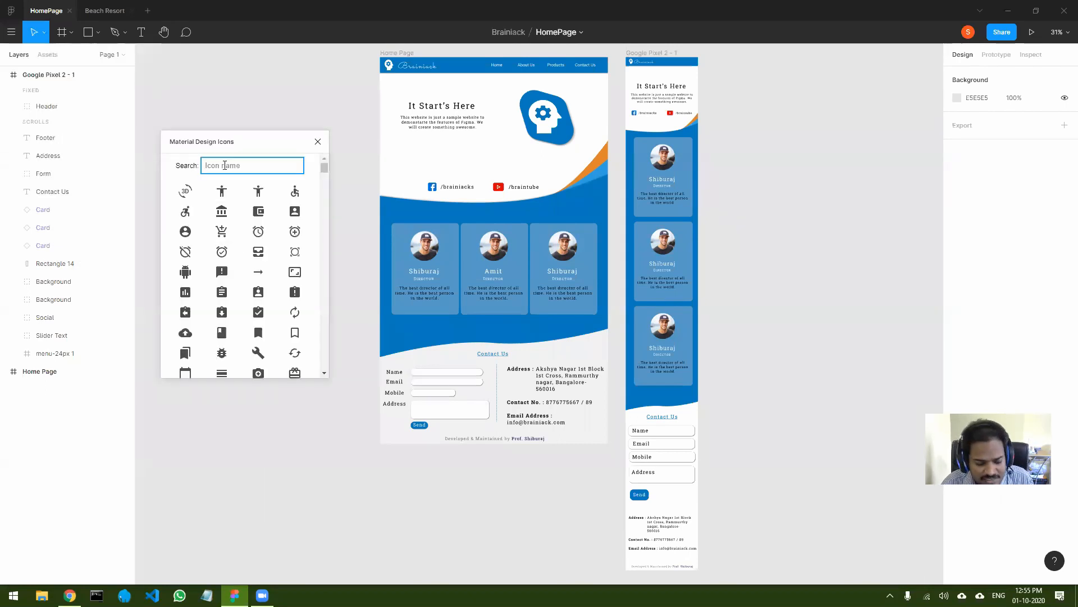
type("men")
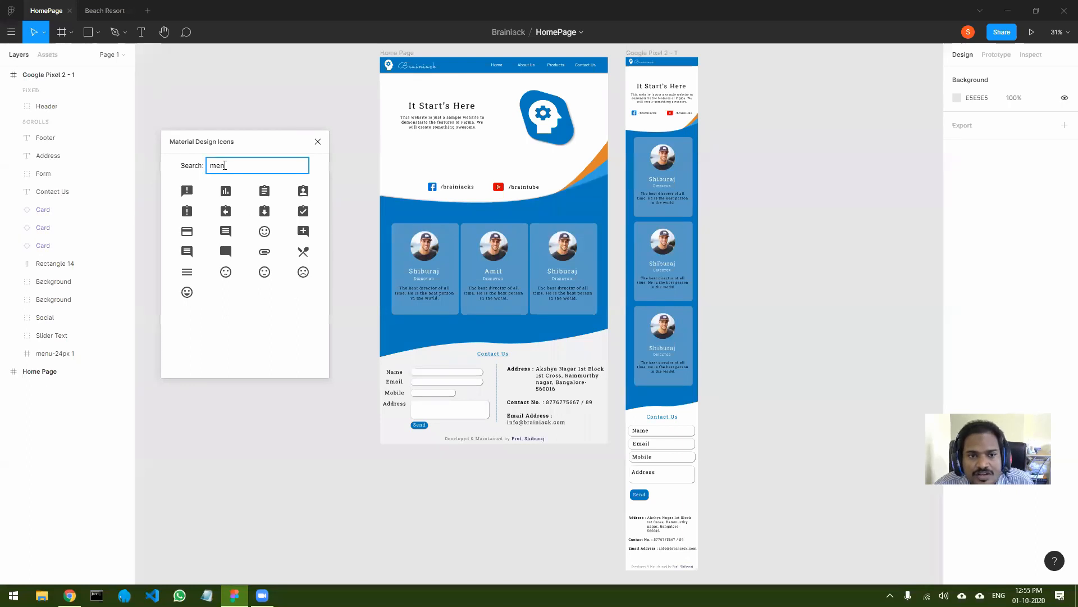
type("u")
Insert an icon from the "menu" results, move it on the canvas and delete it.
left_click(230, 194)
left_click_drag(542, 317, 842, 174)
key("Delete")
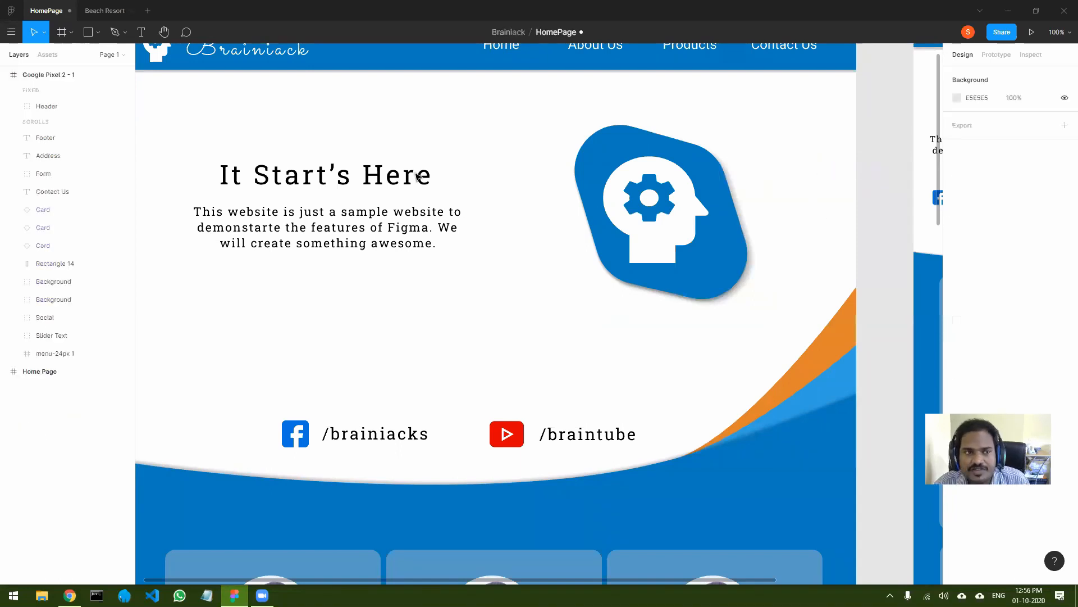
Draw an empty frame about 1321 × 1721 on the canvas to the left of the Home Page frame.
left_click(10, 32)
mouse_move(62, 160)
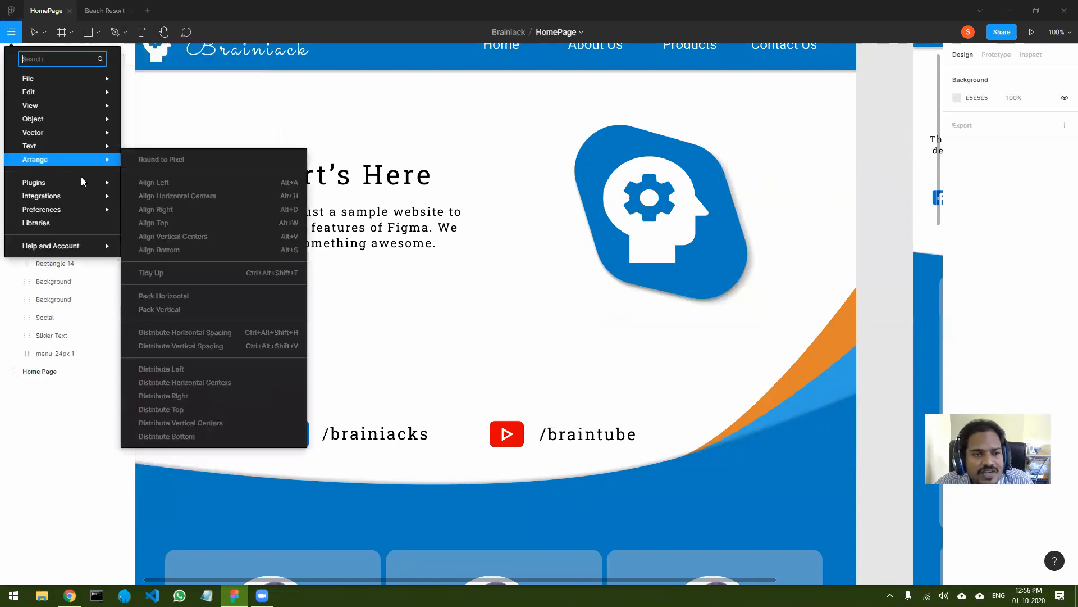
scroll(762, 240, "down", 4)
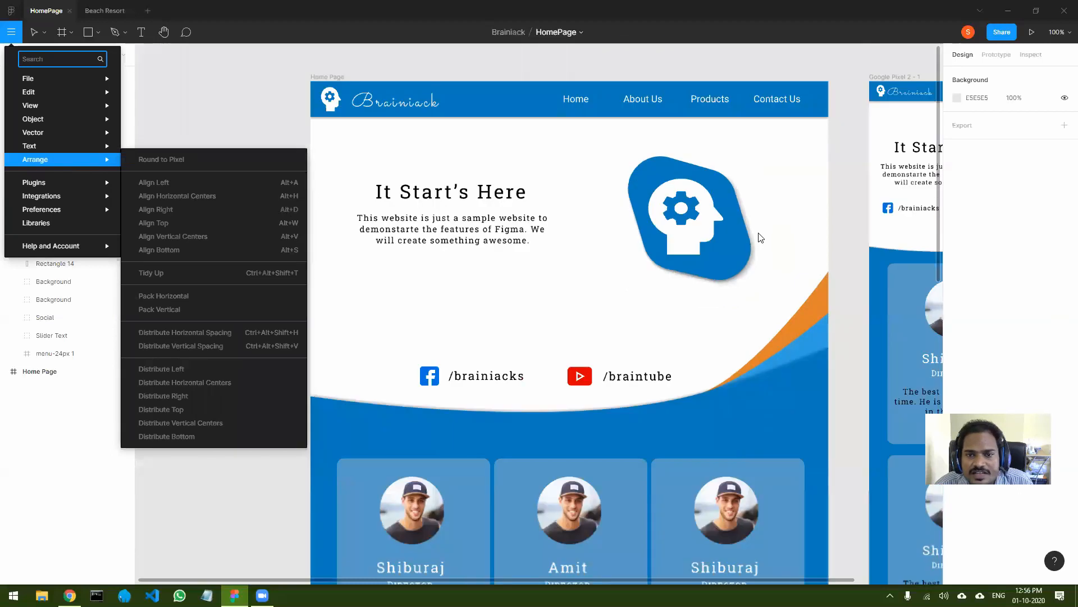
left_click(300, 101)
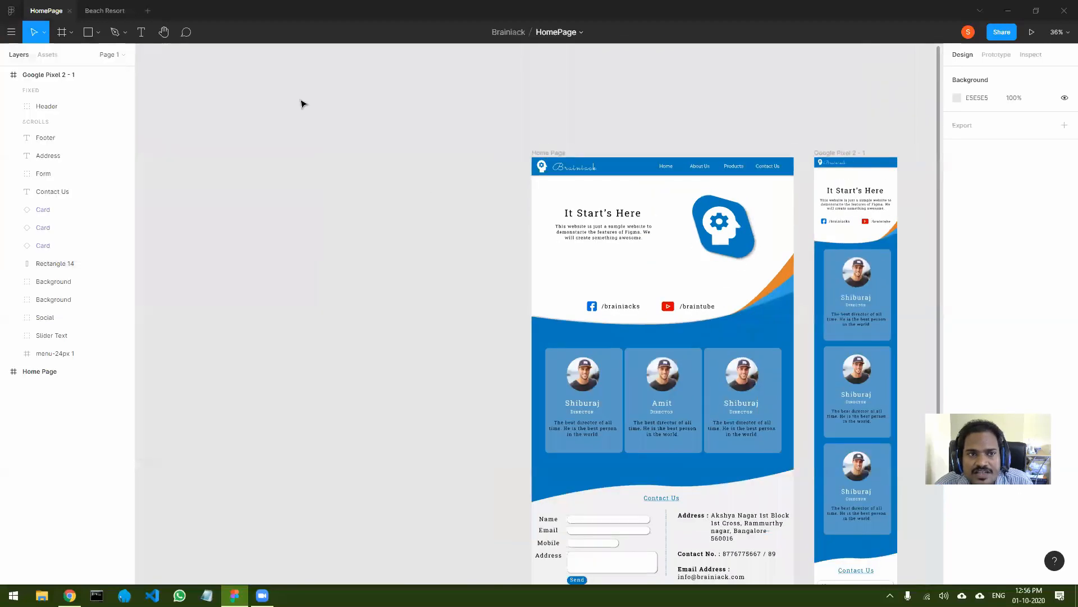
left_click(61, 32)
left_click_drag(235, 130, 504, 478)
Run the Humaaans for Figma plugin, insert the walking man in the red sweater and close the plugin.
left_click(8, 34)
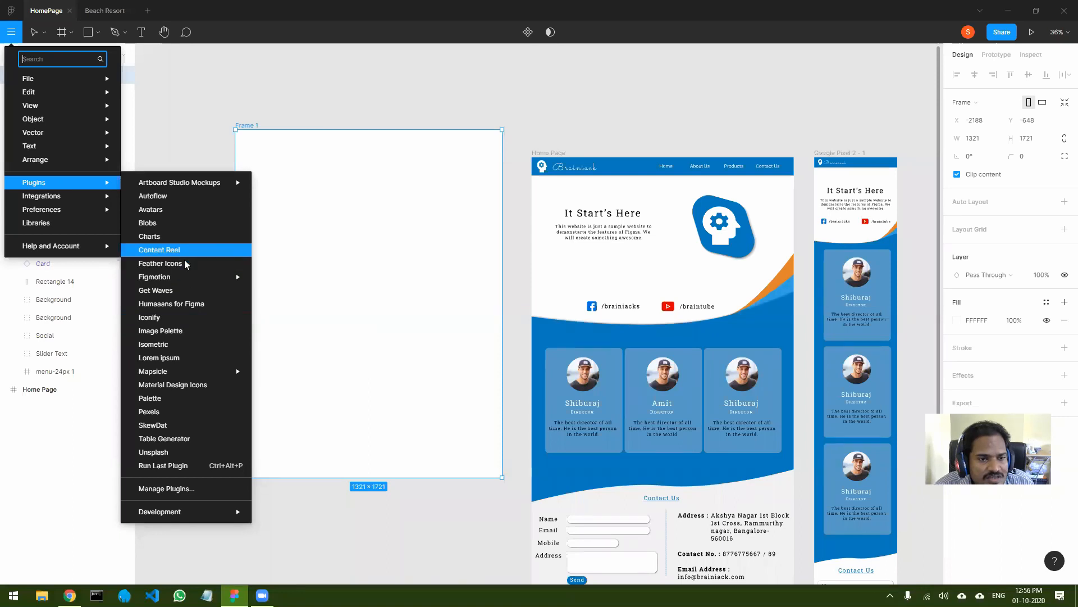
mouse_move(172, 274)
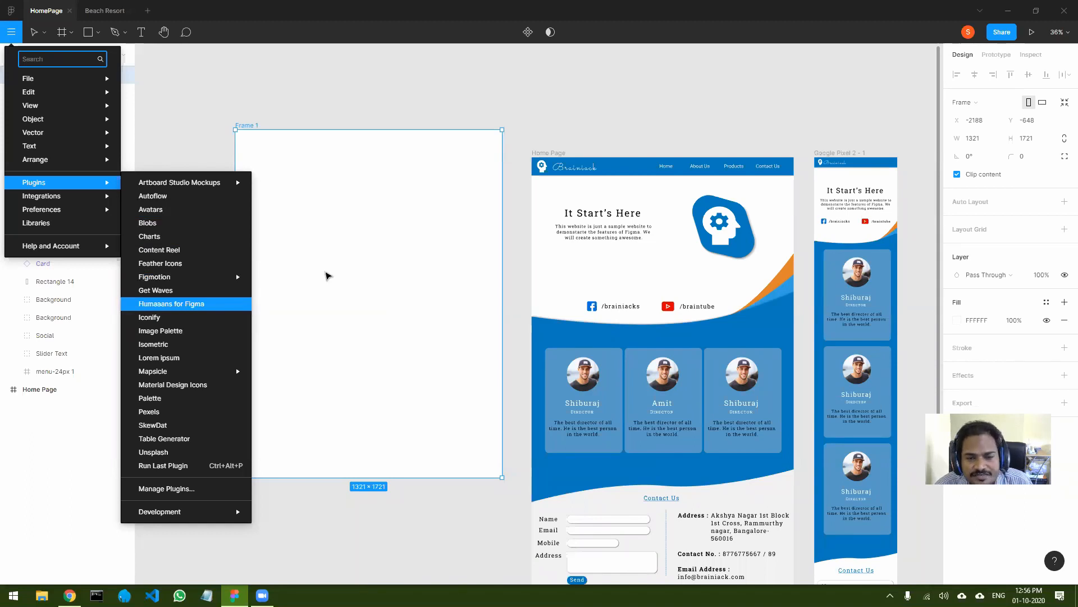
scroll(558, 303, "down", 4)
scroll(559, 302, "down", 10)
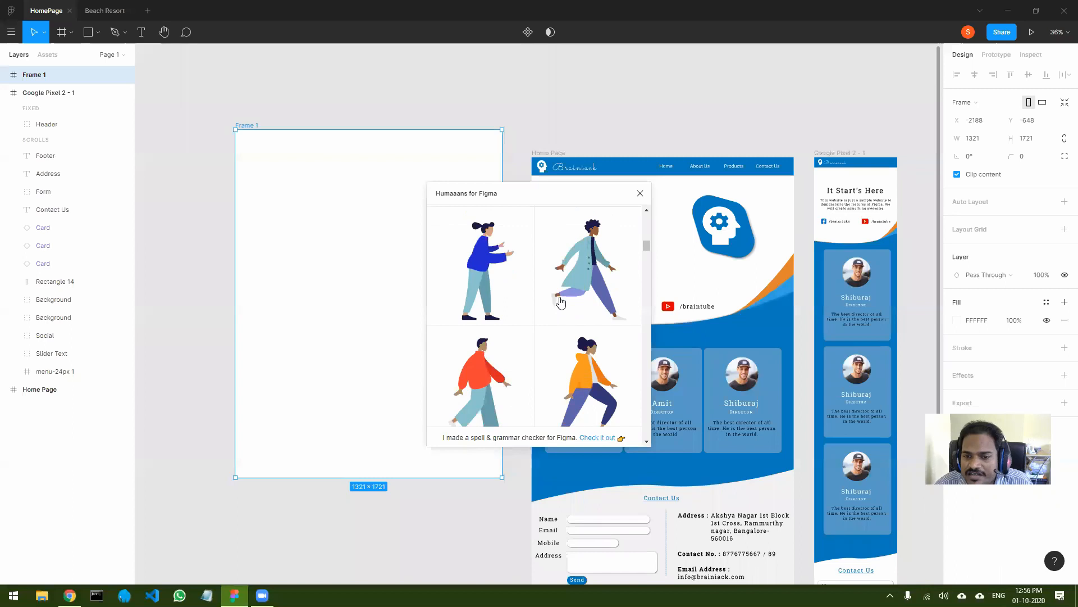
scroll(560, 302, "down", 2)
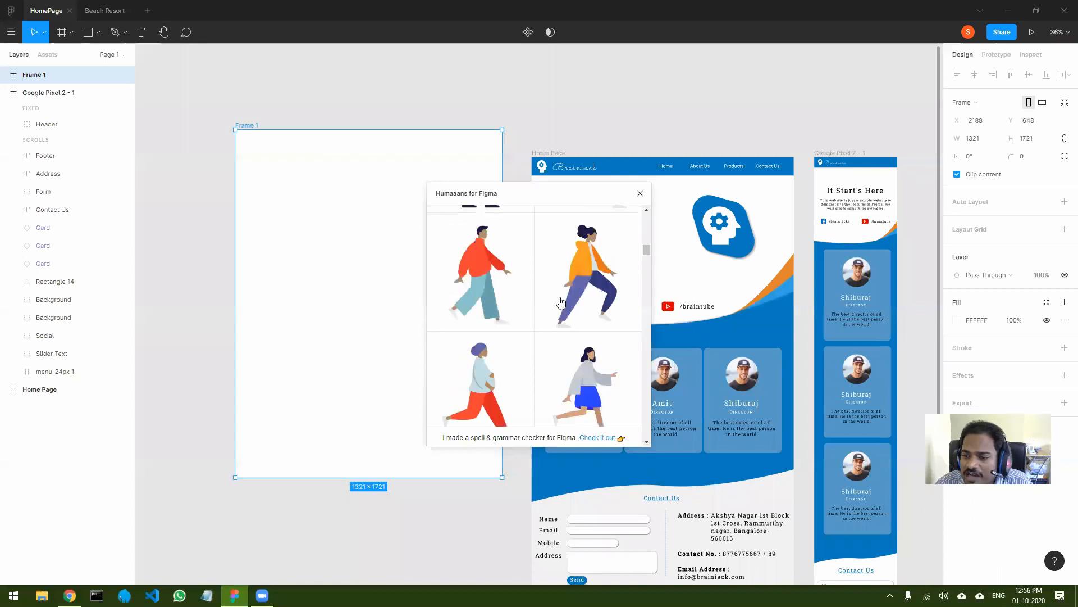
left_click(476, 281)
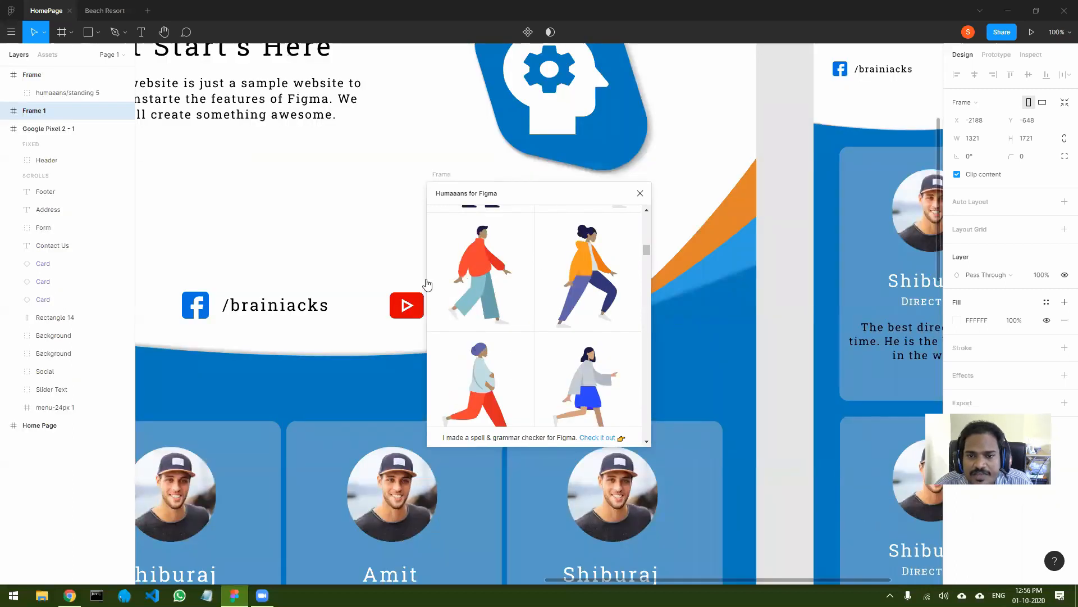
left_click(641, 194)
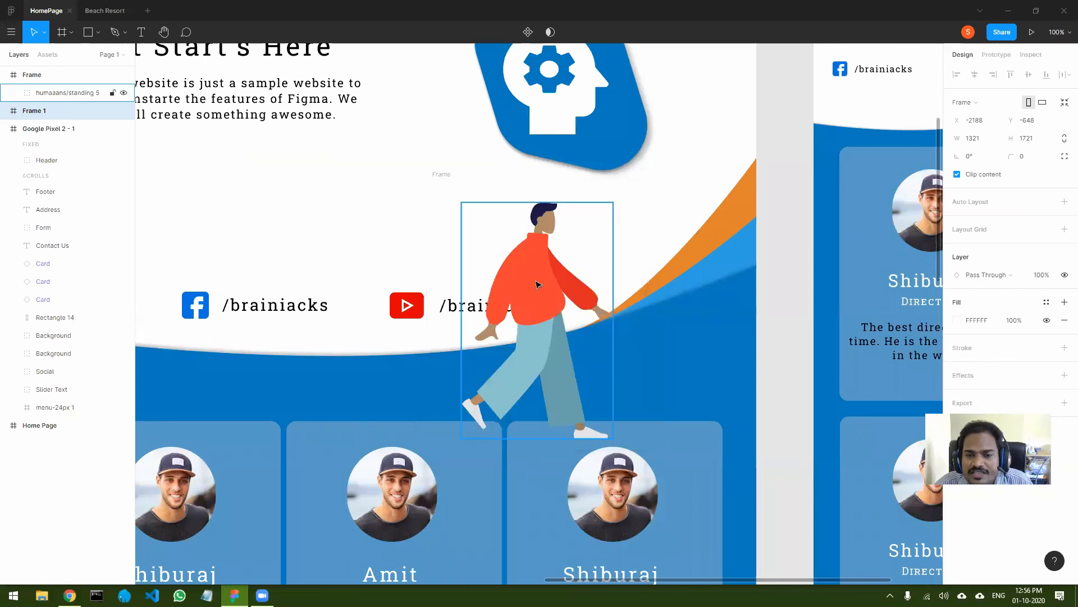
Move the walking man illustration out of its own frame and into the upper part of the empty Frame 1.
left_click_drag(611, 275, 224, 190)
scroll(610, 273, "down", 5)
scroll(610, 274, "up", 1)
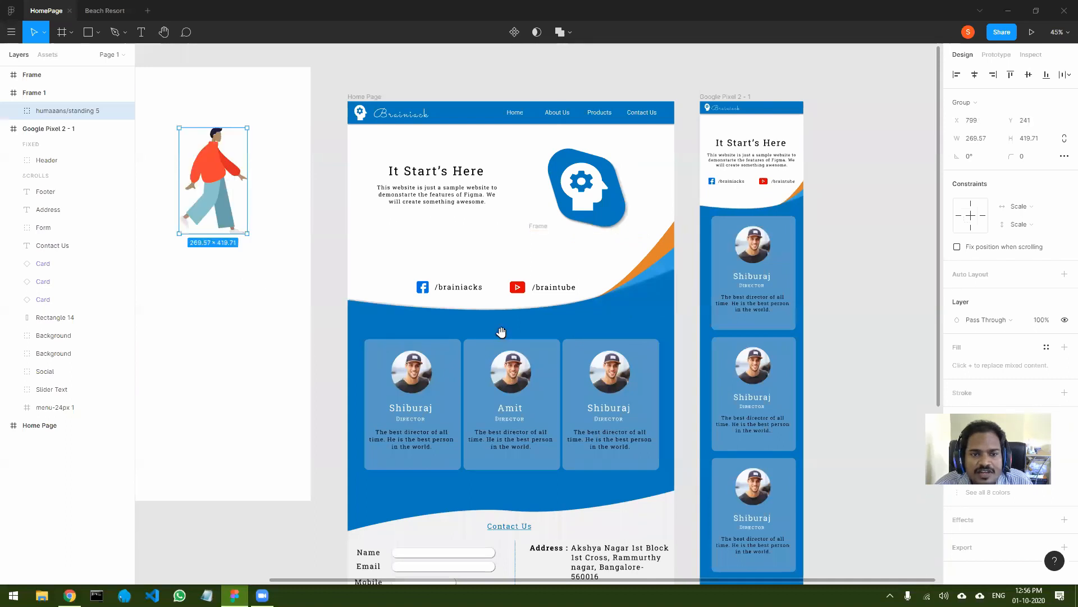
scroll(554, 324, "left", 5)
scroll(554, 325, "up", 1)
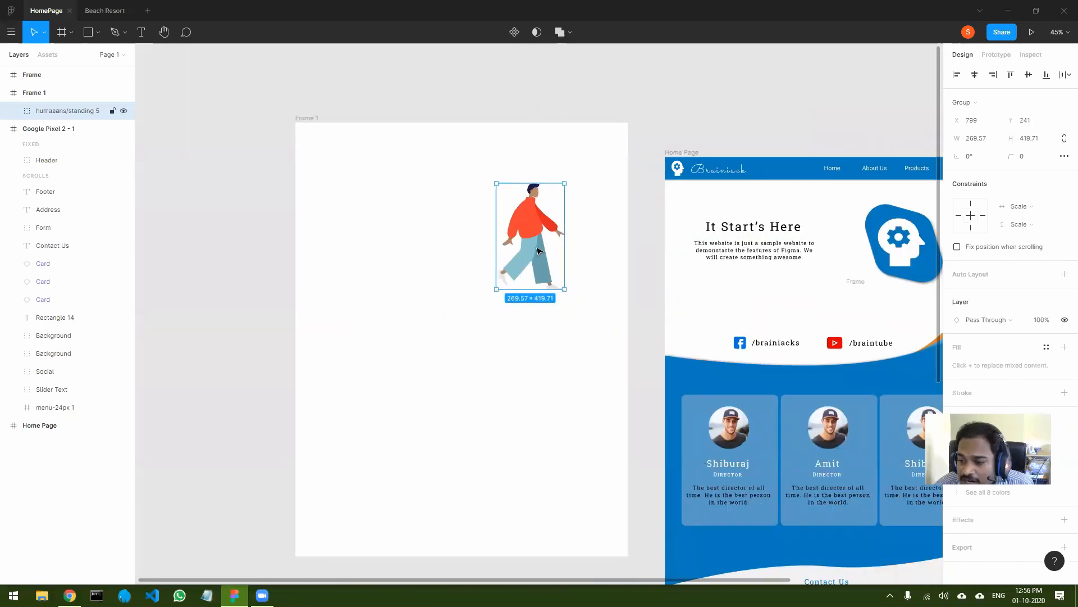
Change the fill of the walking man's front sweater piece to grey-brown 706766.
double_click(528, 224)
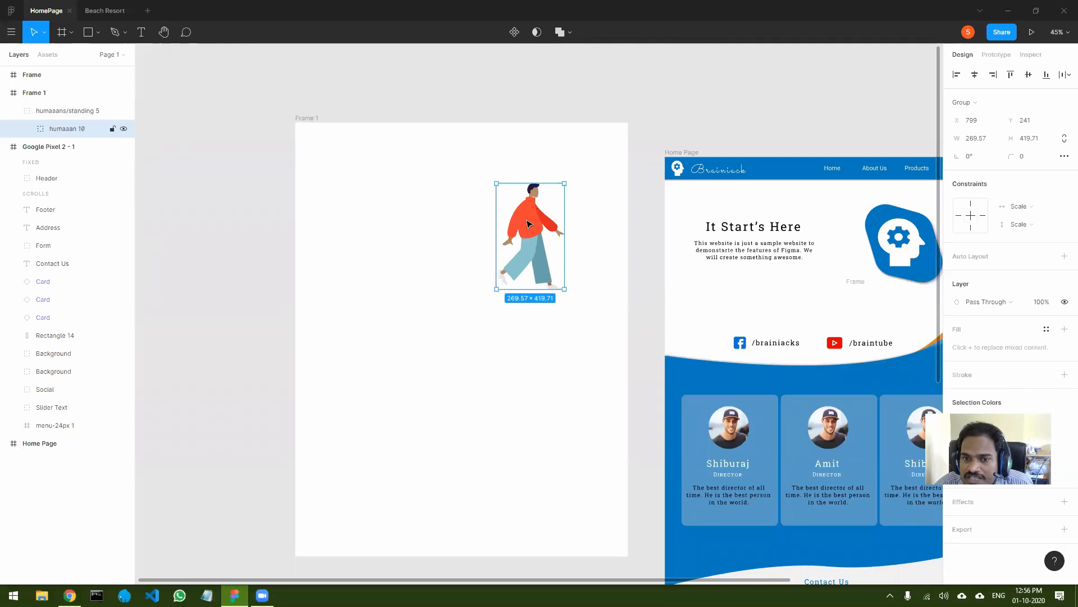
double_click(528, 223)
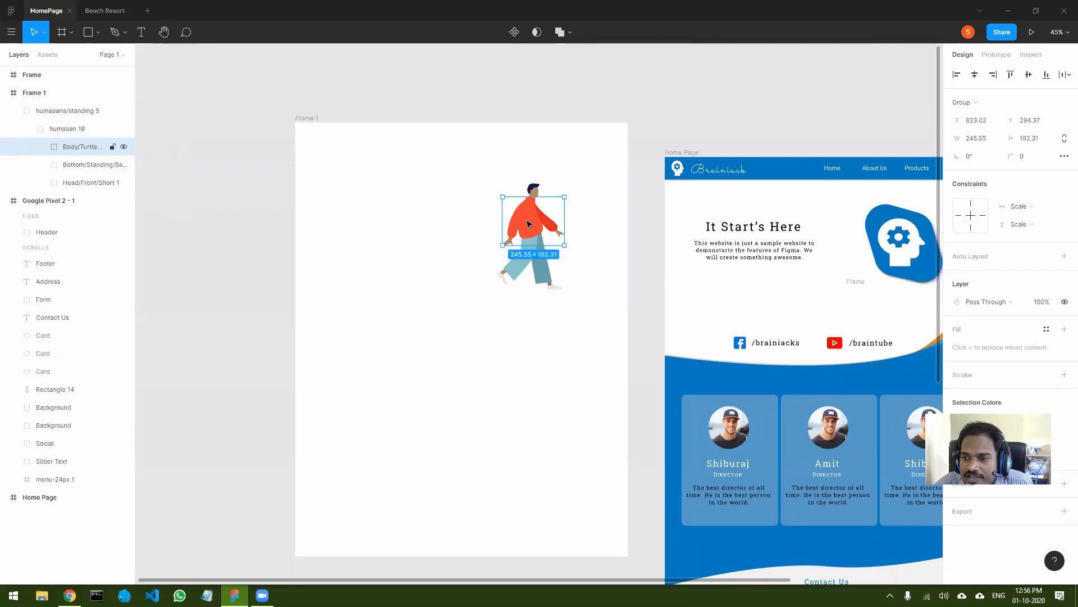
double_click(525, 223)
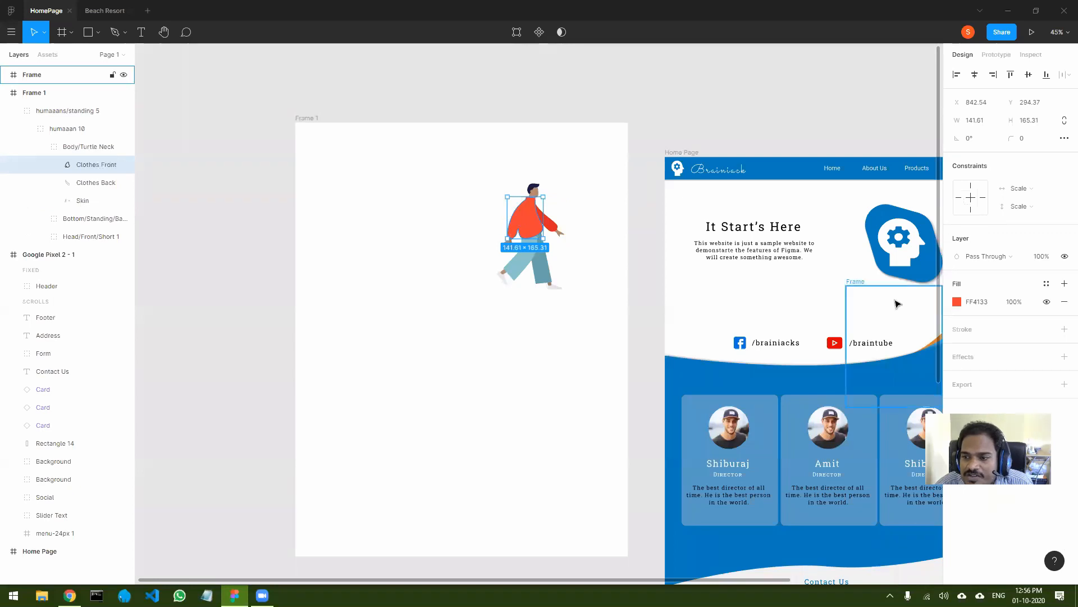
left_click(957, 302)
left_click_drag(845, 375, 820, 379)
left_click(933, 292)
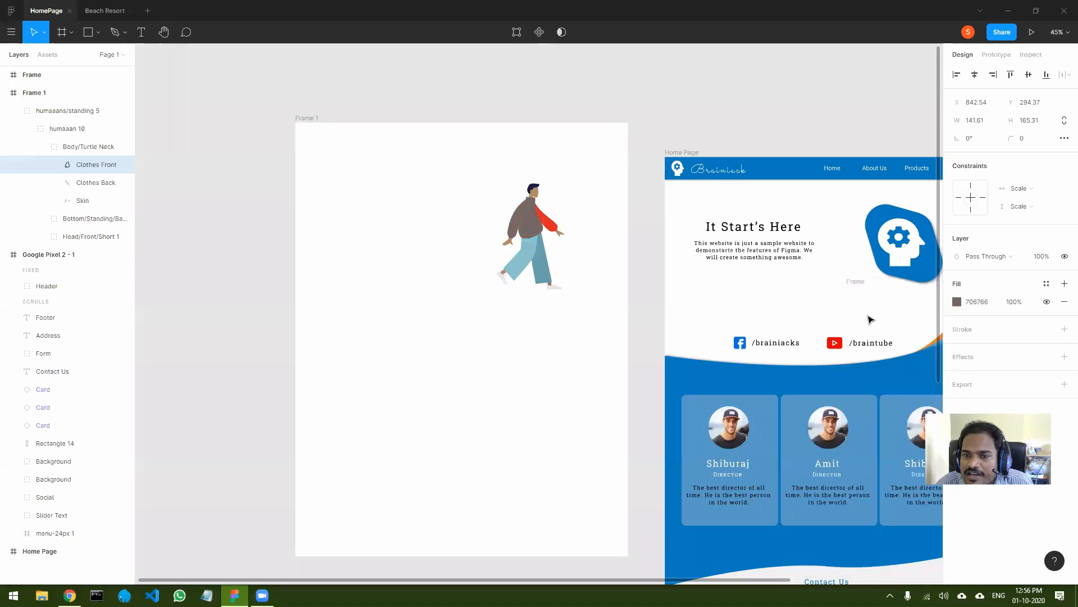
left_click(551, 355)
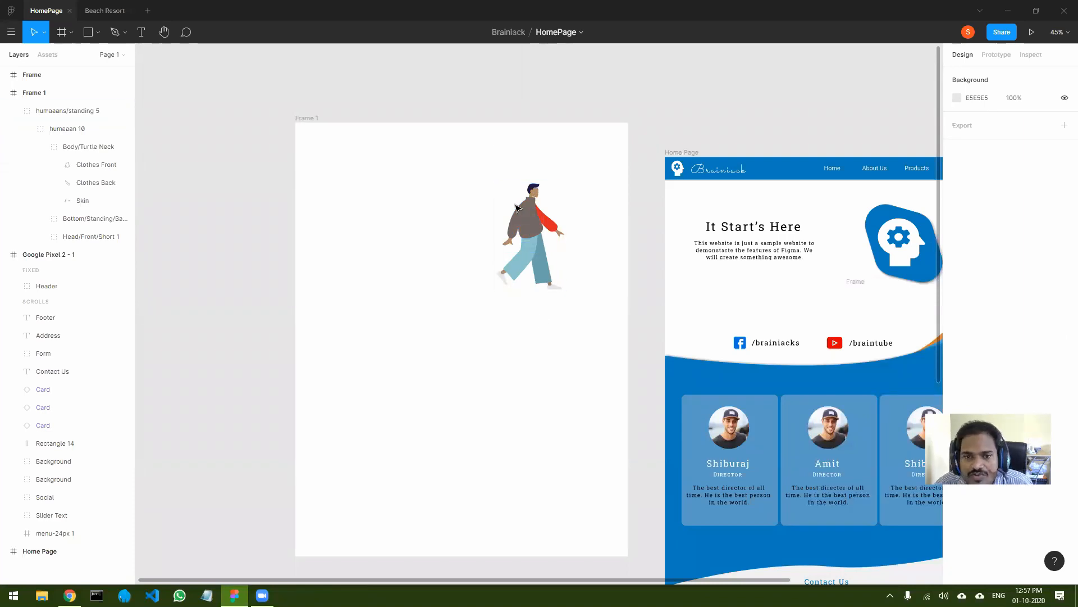
Delete the walking man illustration from Frame 1 and open the Content Reel plugin beside the Home Page frame.
left_click(518, 208)
key("Delete")
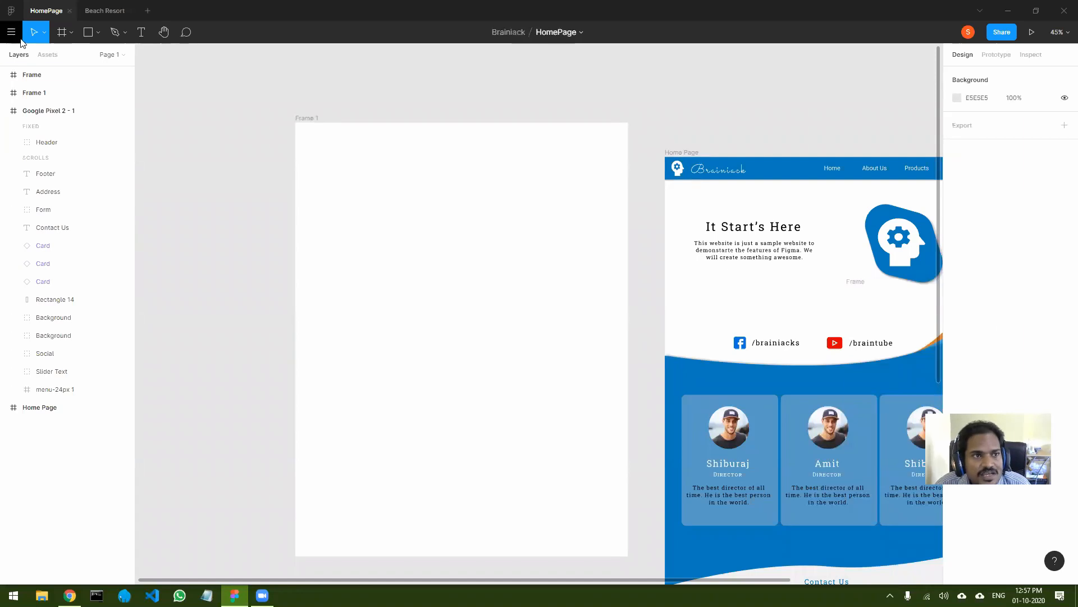
left_click(11, 32)
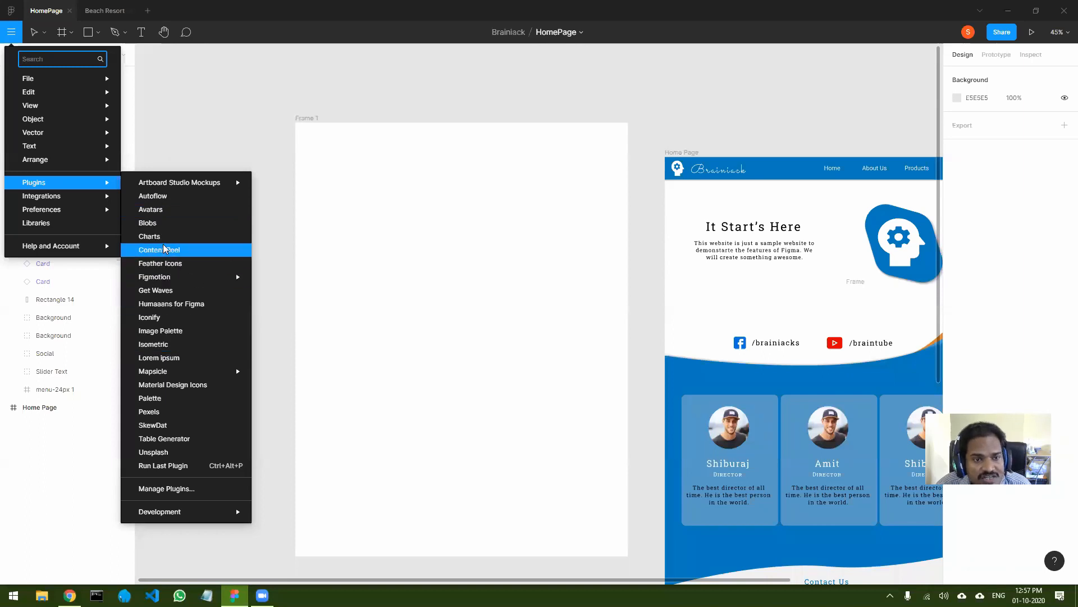
left_click(465, 265)
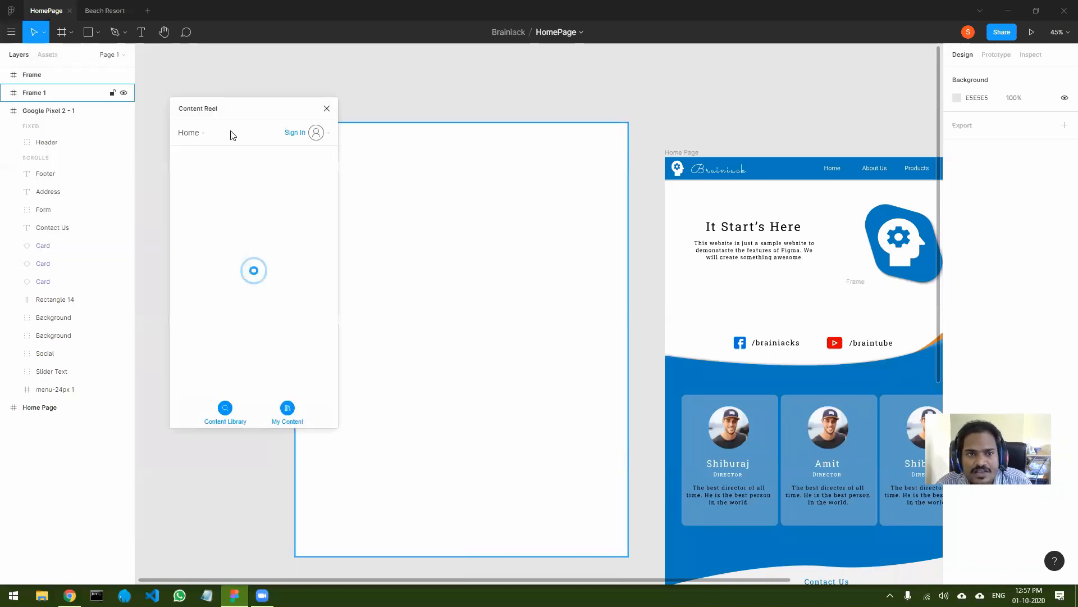
left_click_drag(242, 109, 506, 167)
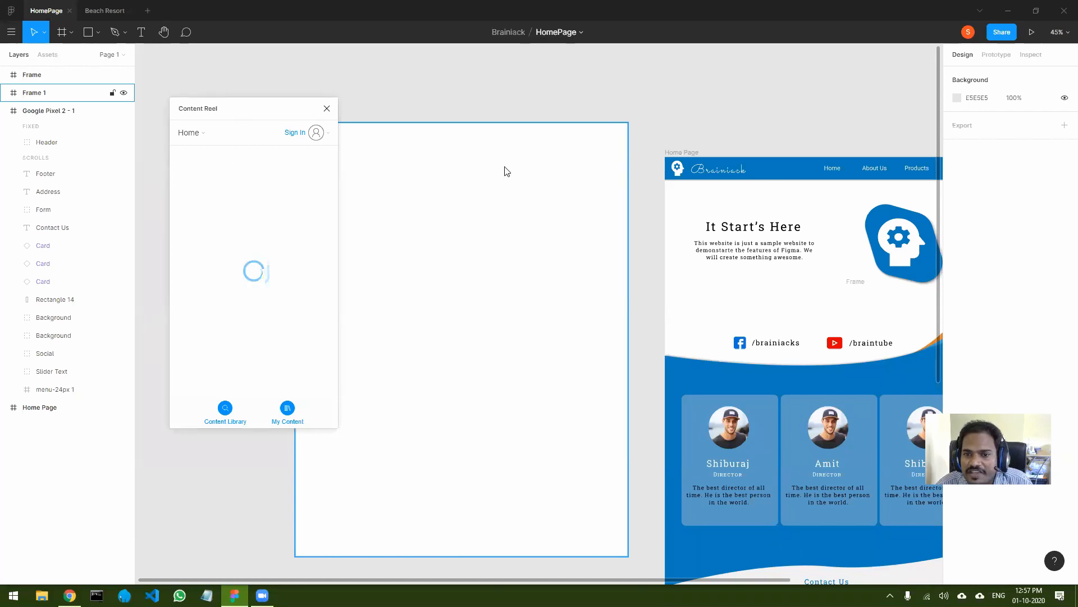
left_click_drag(745, 274, 650, 199)
left_click_drag(509, 166, 305, 129)
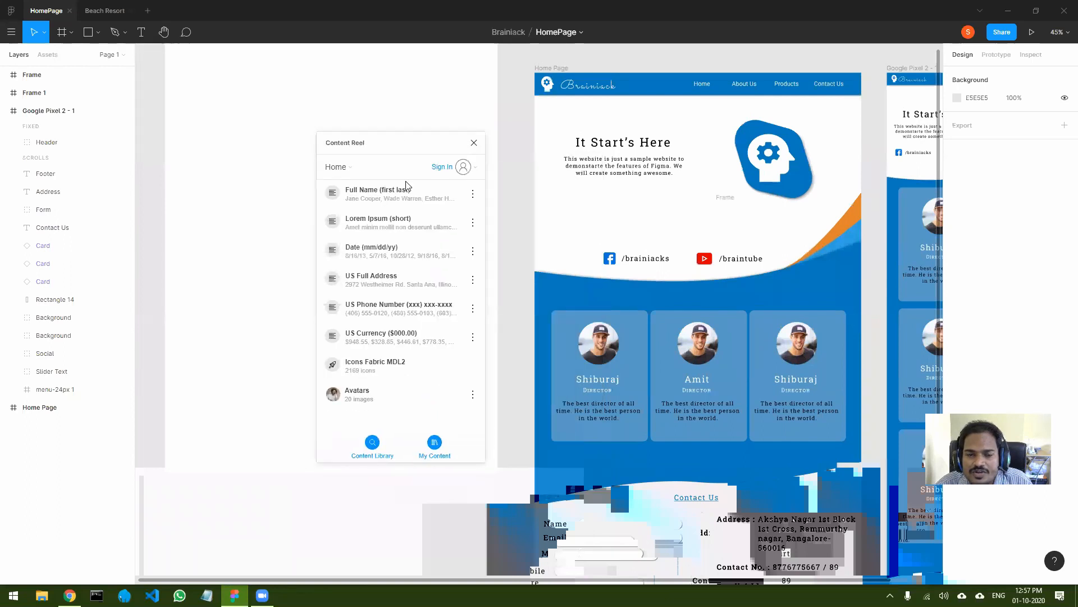
Fill the name text of each of the three Home Page cards with Content Reel's Full Name (first last) content.
left_click(596, 384)
double_click(597, 384)
double_click(596, 385)
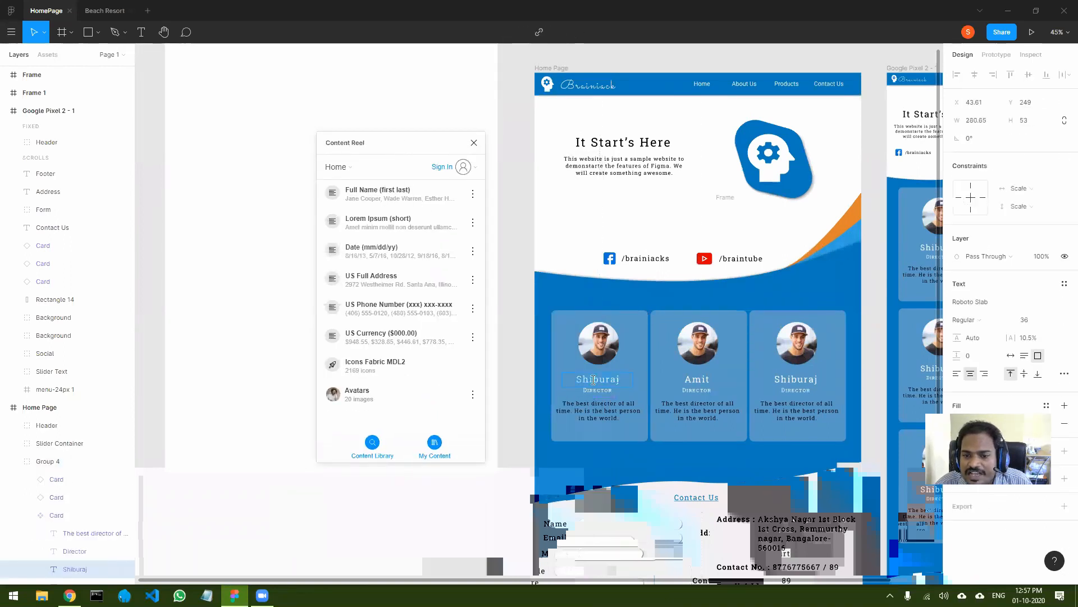
left_click(370, 194)
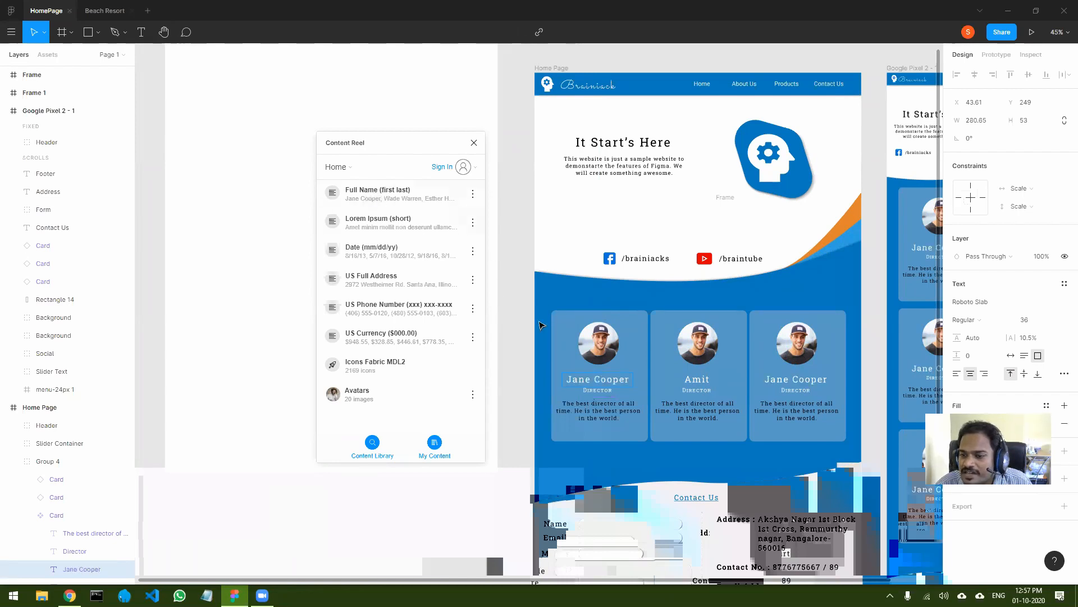
left_click(694, 379)
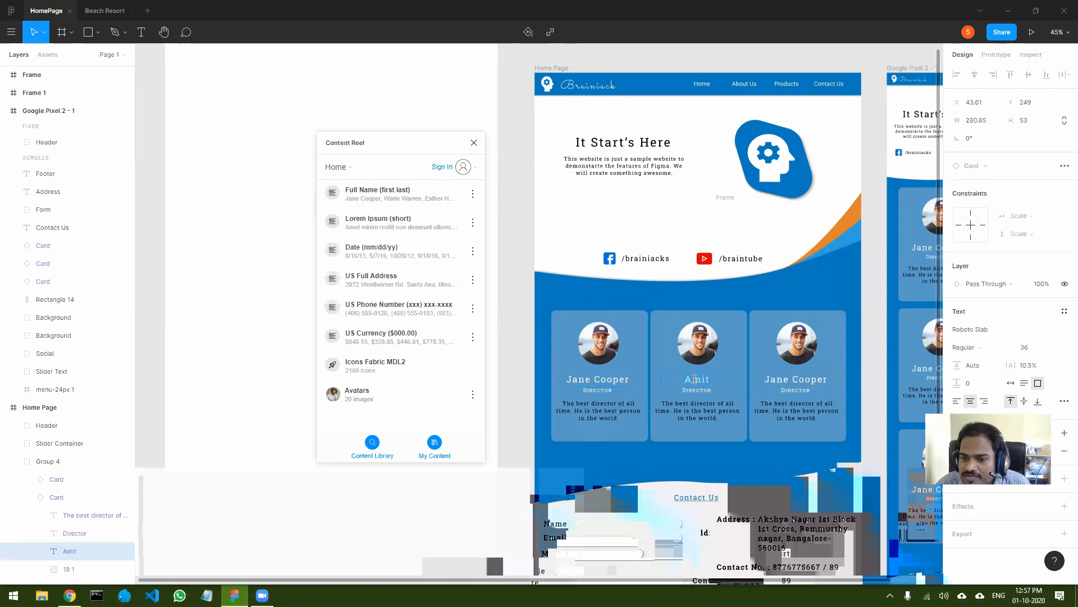
left_click(385, 200)
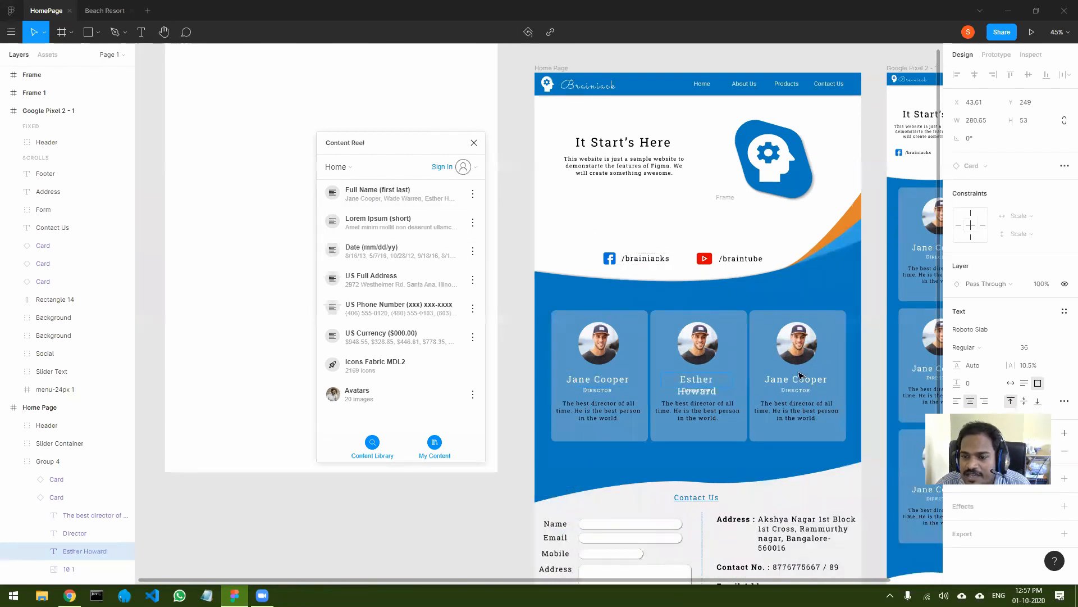
left_click(796, 379)
left_click(368, 195)
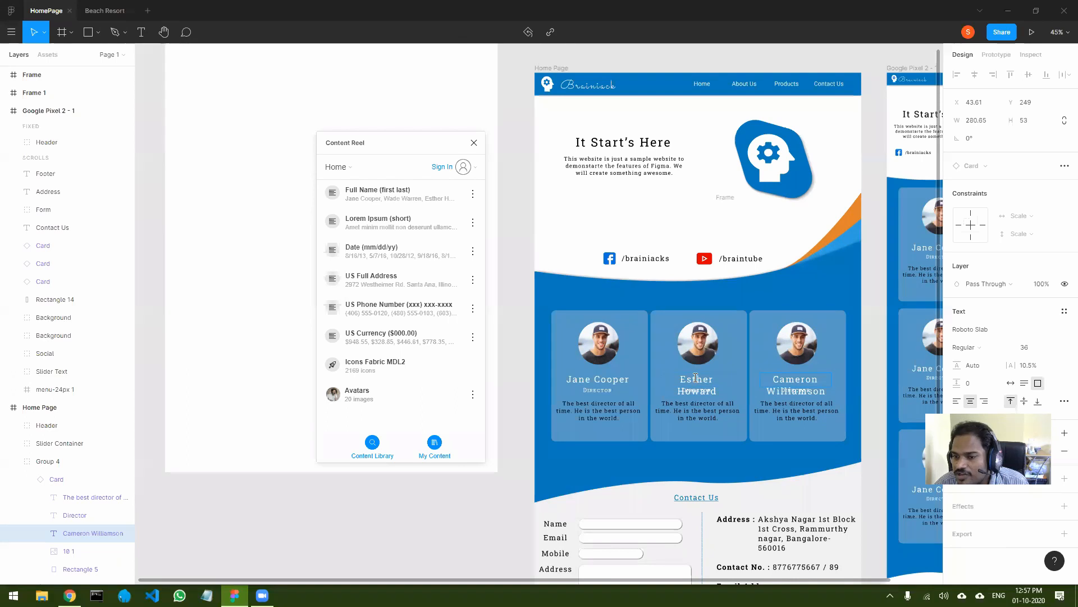
Replace the portrait photo in each of the three Home Page cards with a Content Reel Avatars image and close the plugin.
left_click(600, 351)
double_click(599, 351)
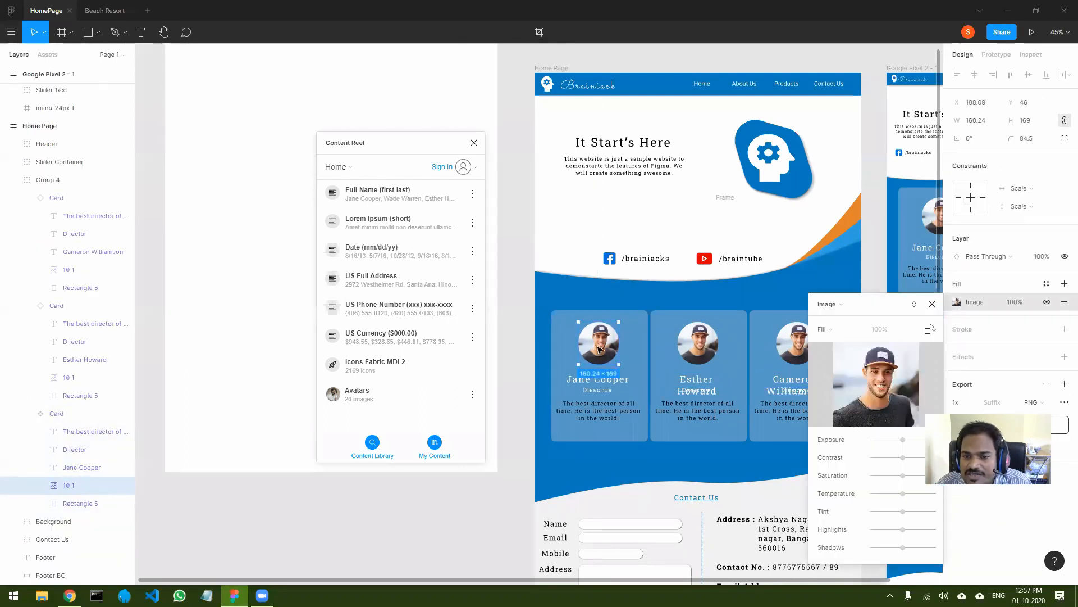
left_click(933, 304)
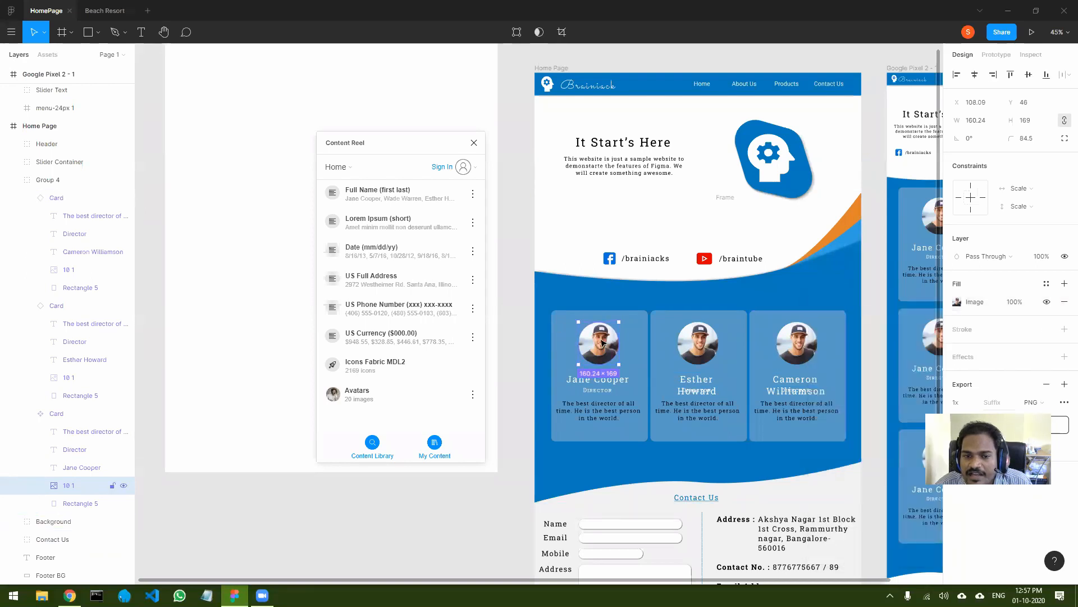
left_click(358, 395)
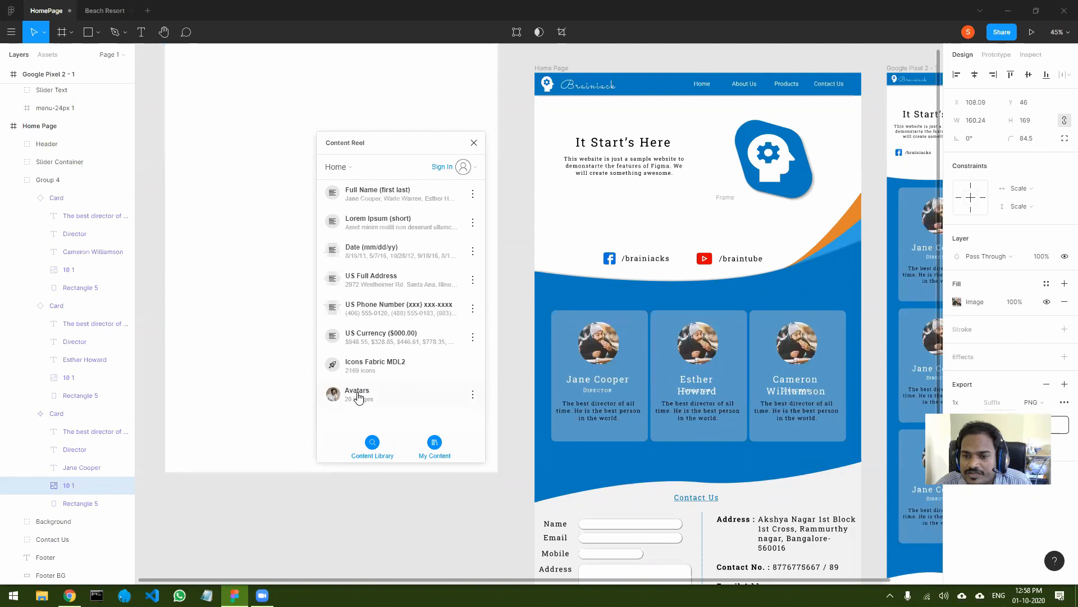
left_click(688, 345)
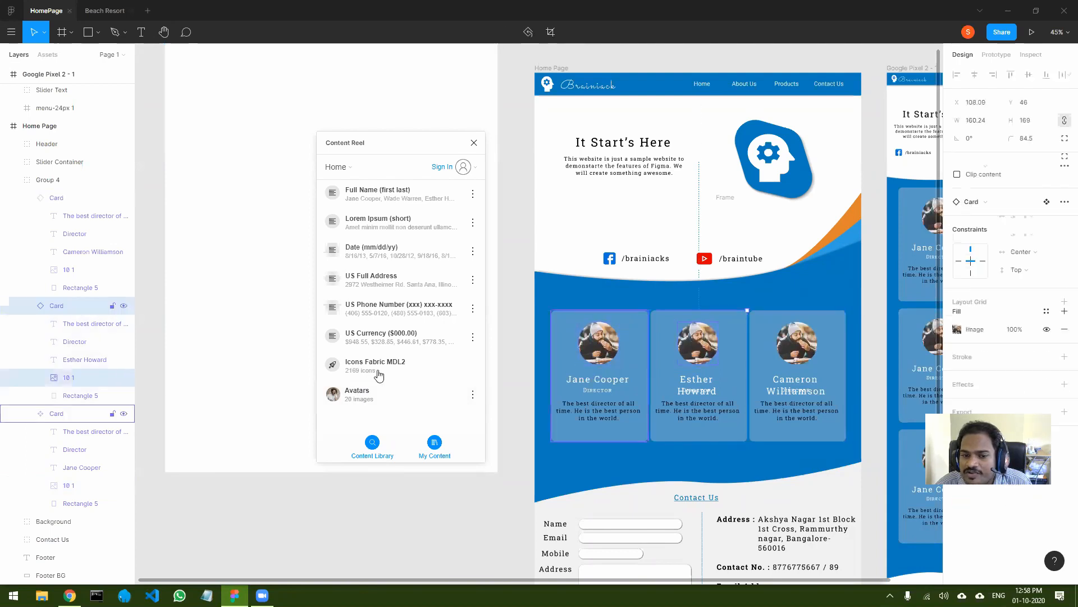
left_click(358, 394)
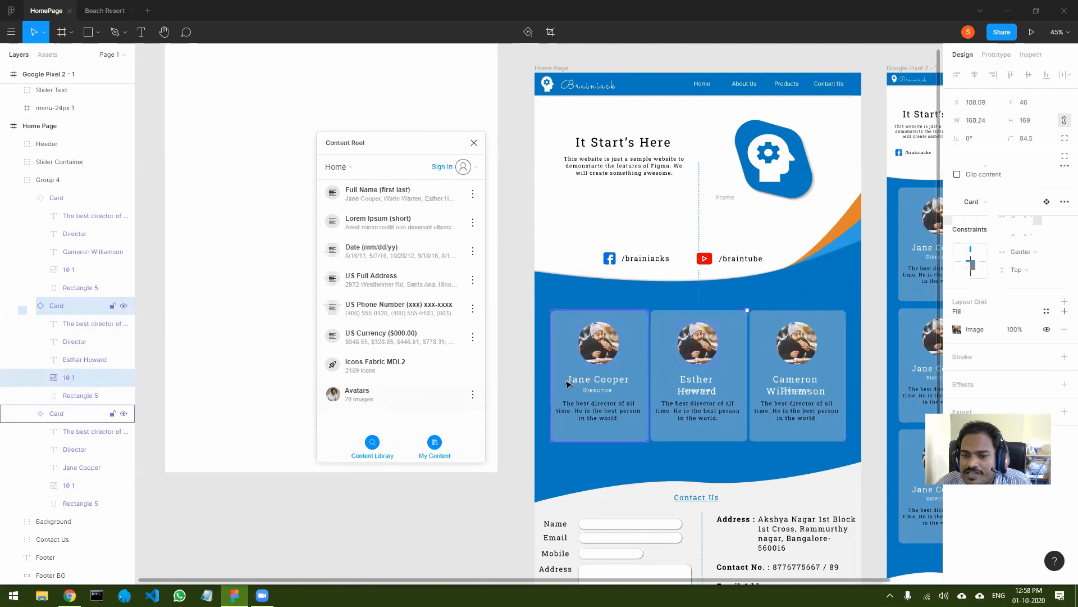
left_click(797, 347, "shift")
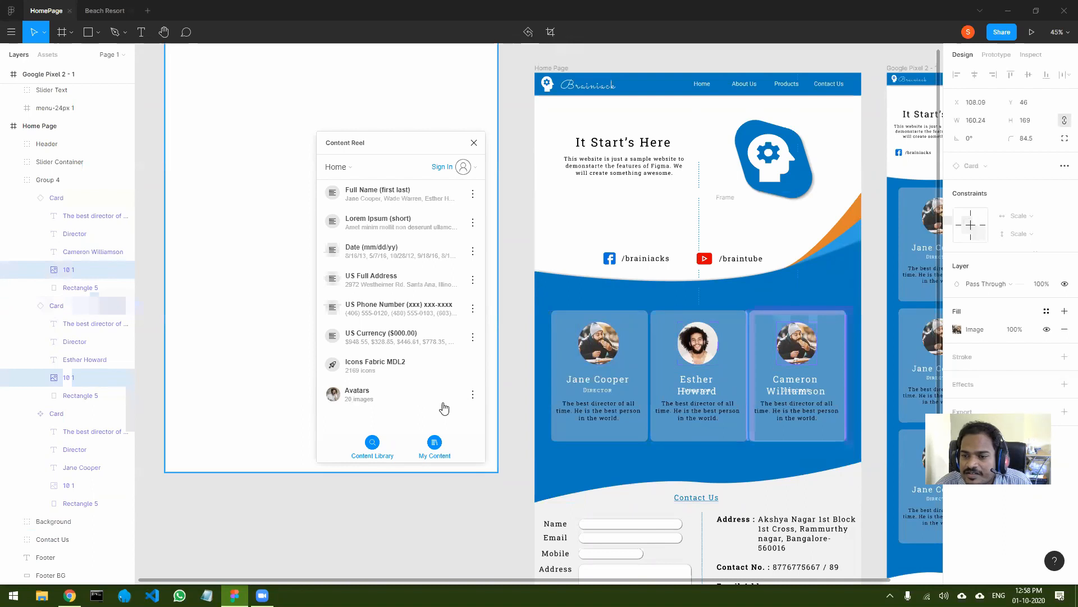
left_click(447, 407)
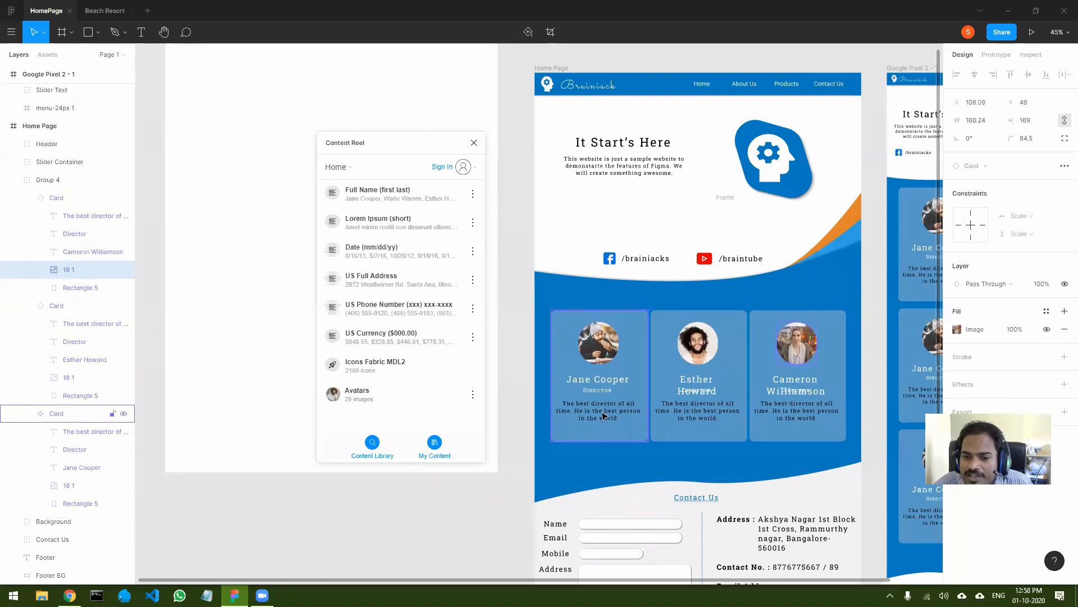
left_click(605, 415)
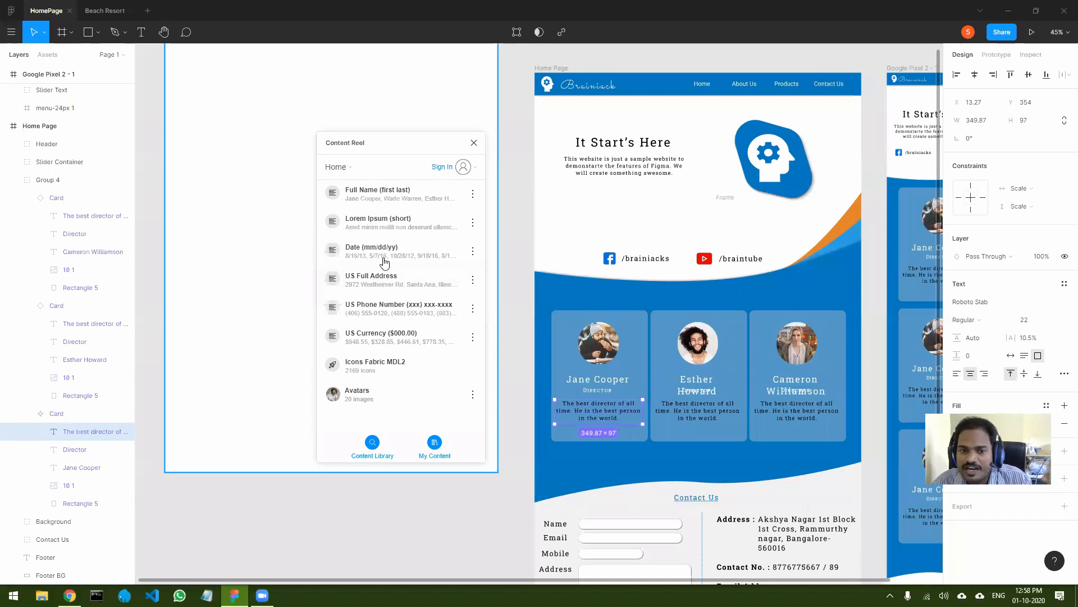
left_click(475, 144)
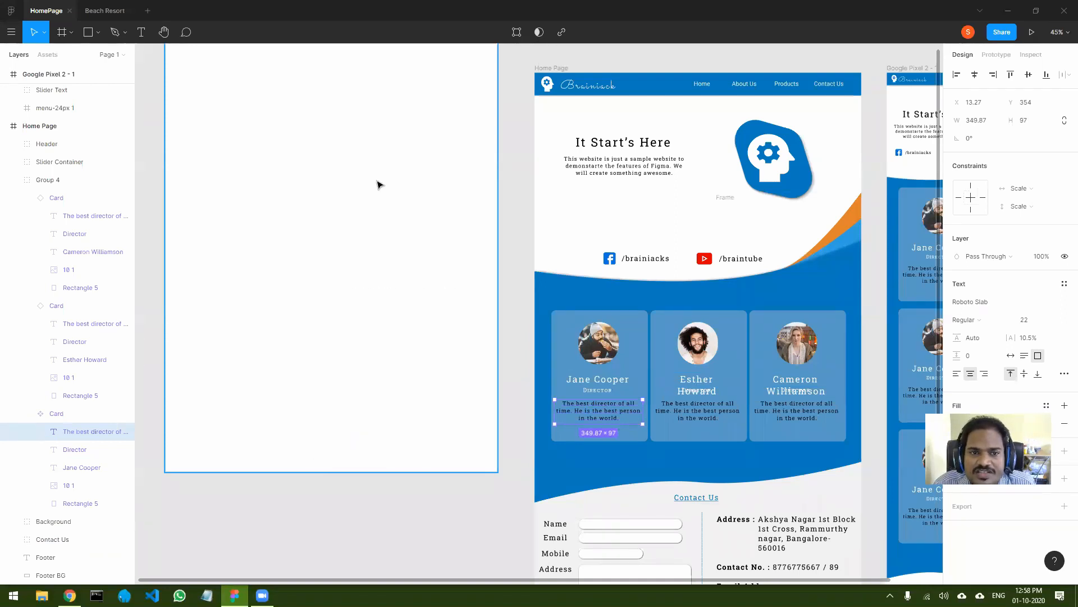
Make a blob with the Blobs plugin at complexity 5 and contrast 5, and move it into the upper part of Frame 1.
left_click(19, 35)
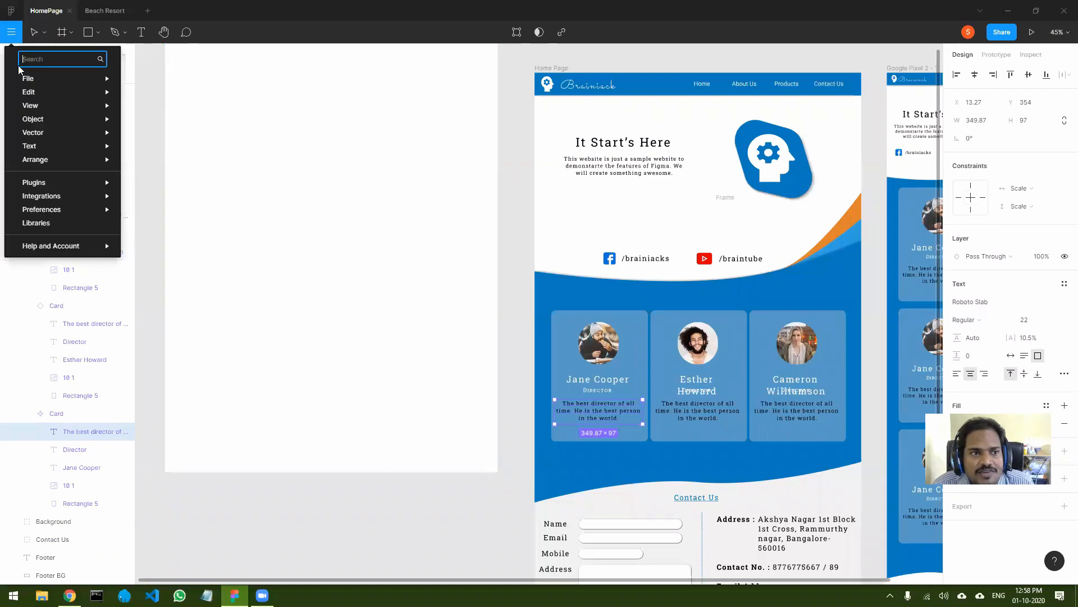
mouse_move(64, 193)
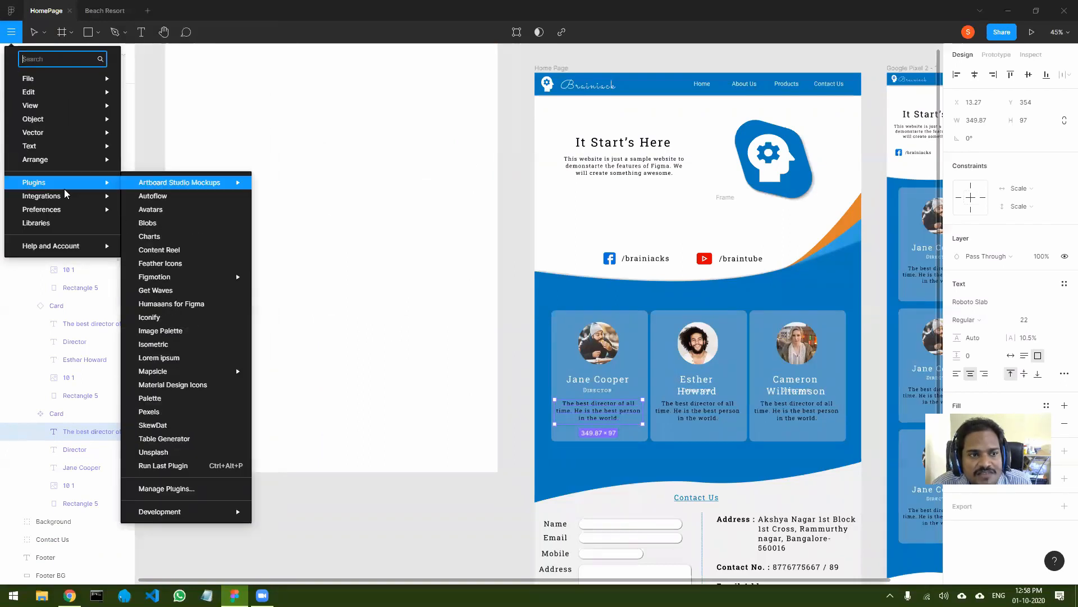
left_click(171, 227)
left_click_drag(190, 271, 434, 177)
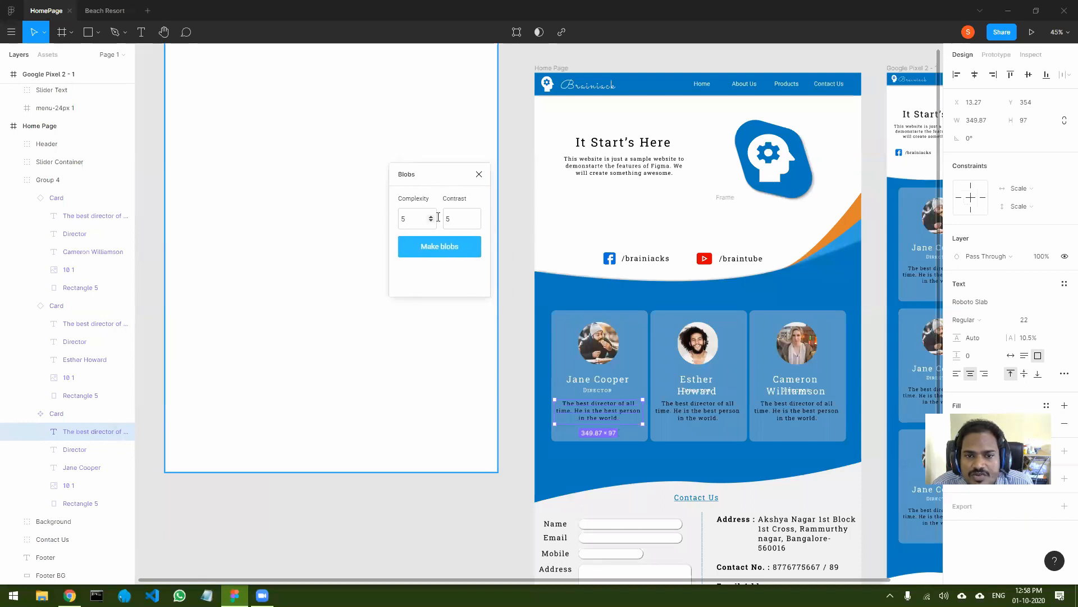
left_click(444, 248)
left_click(479, 174)
left_click_drag(680, 314, 387, 150)
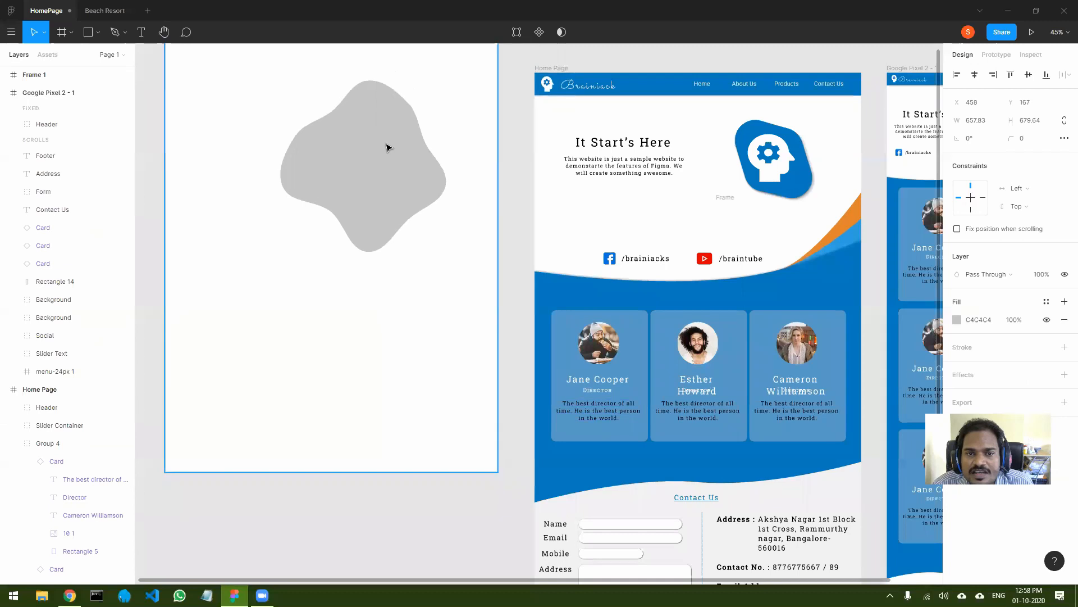
scroll(337, 163, "down", 5)
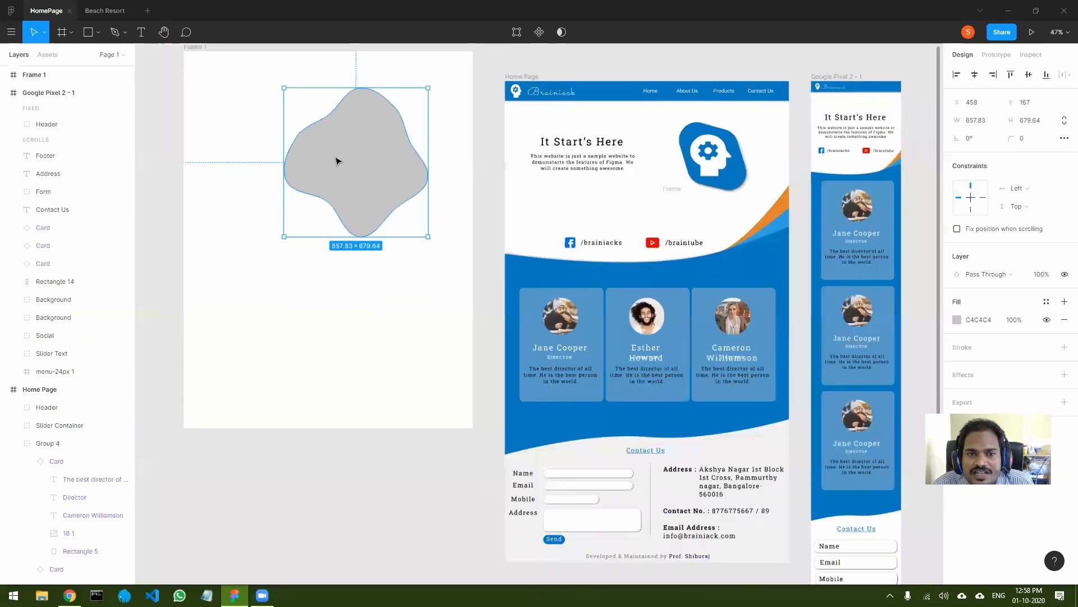
left_click_drag(339, 167, 353, 150)
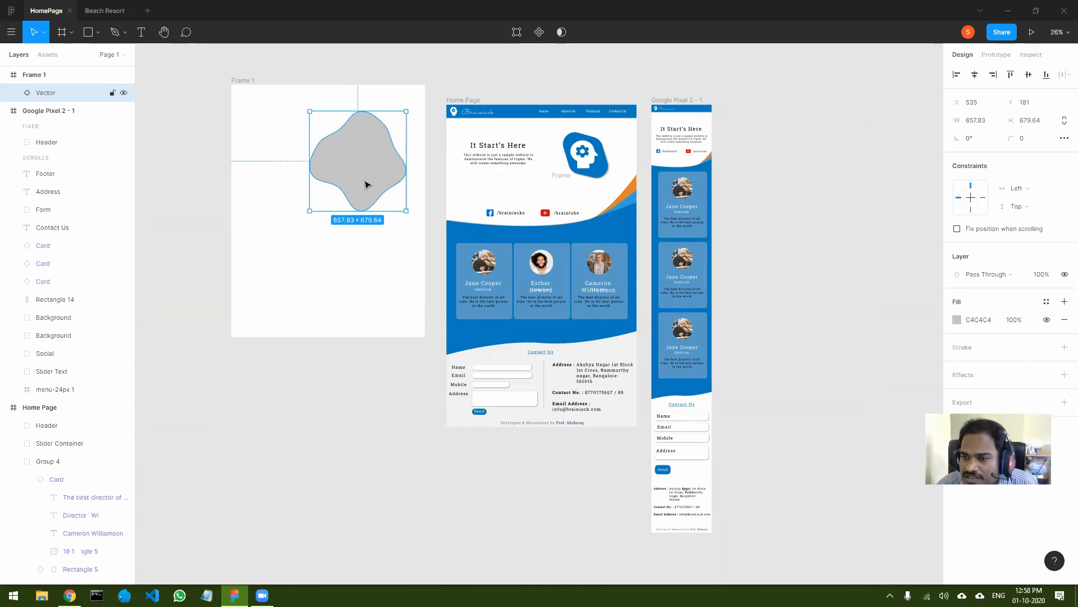
Set the blob's fill to red F60202 and move it slightly up and to the left within Frame 1.
left_click(957, 320)
left_click(934, 314)
left_click(944, 317)
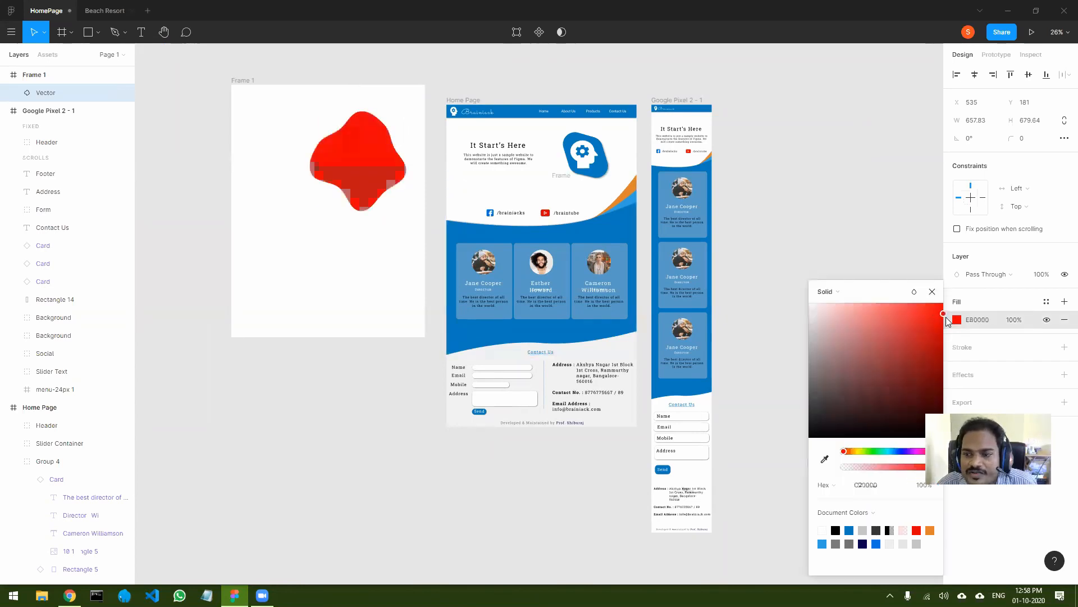
left_click(932, 291)
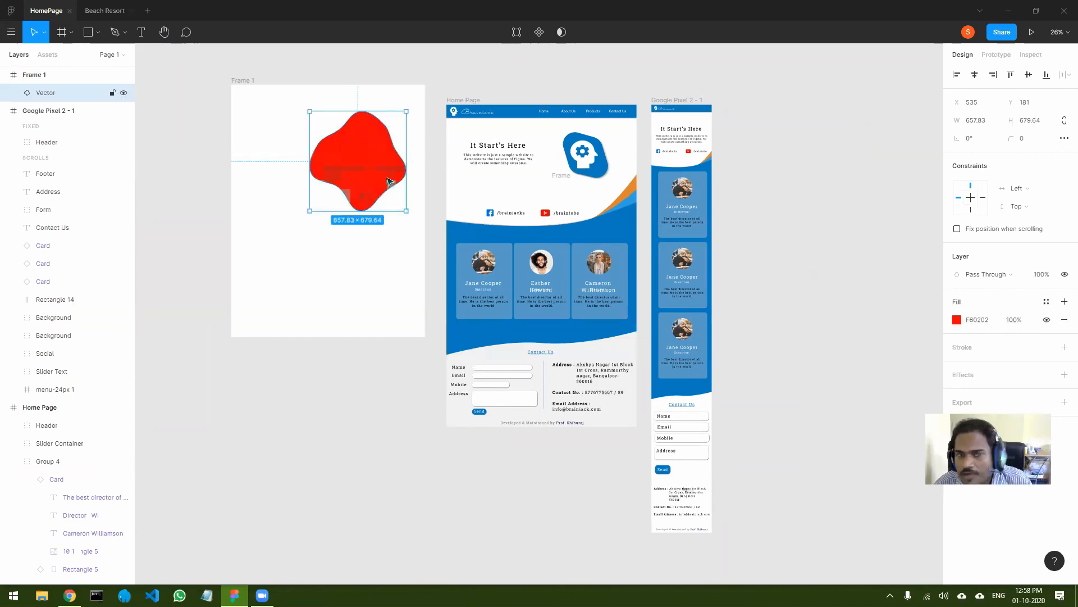
left_click_drag(365, 155, 349, 143)
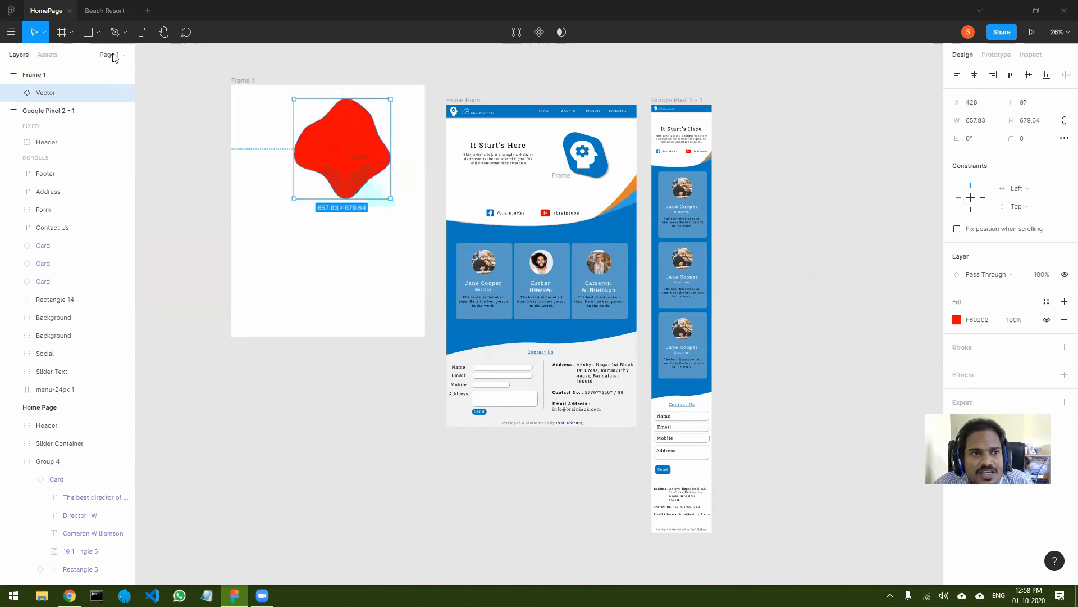
Generate a smooth wave with the Get Waves plugin, raising the complexity slightly and randomizing the shape several times, and create it.
left_click(11, 32)
mouse_move(74, 180)
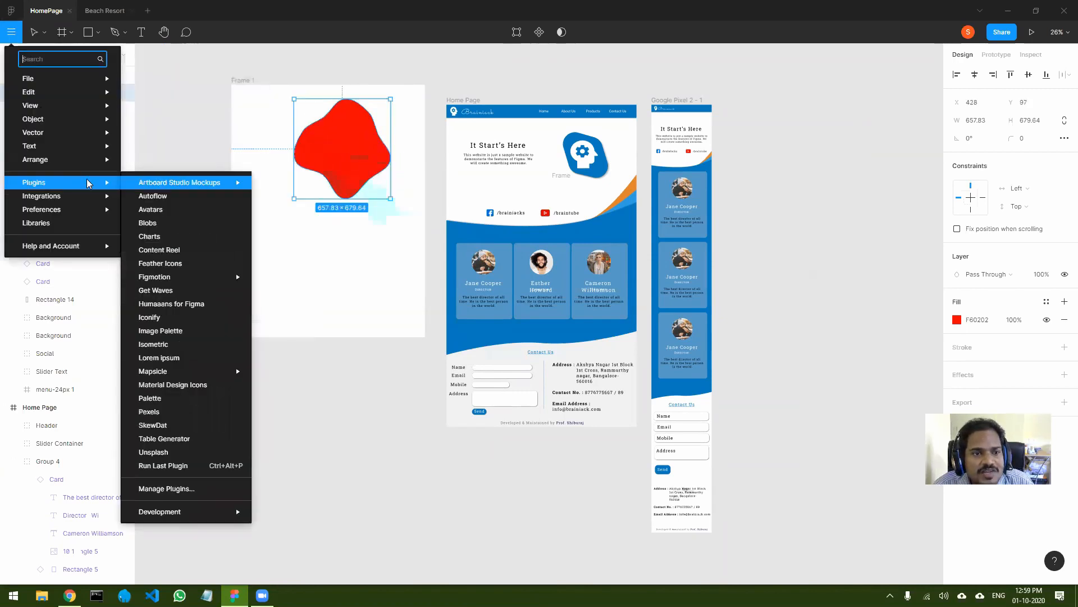
left_click(184, 292)
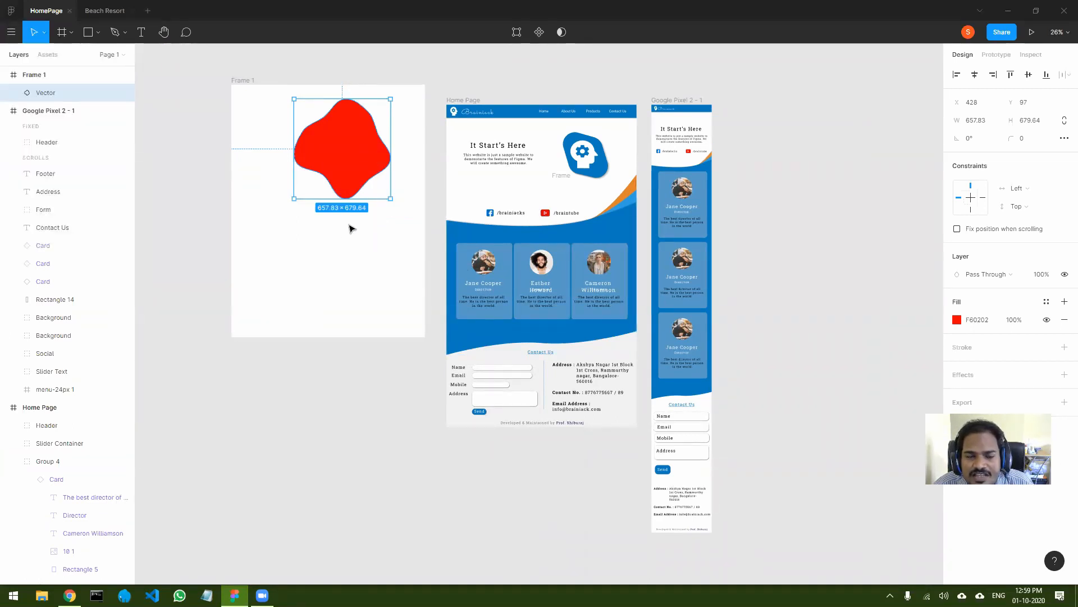
left_click_drag(629, 259, 747, 134)
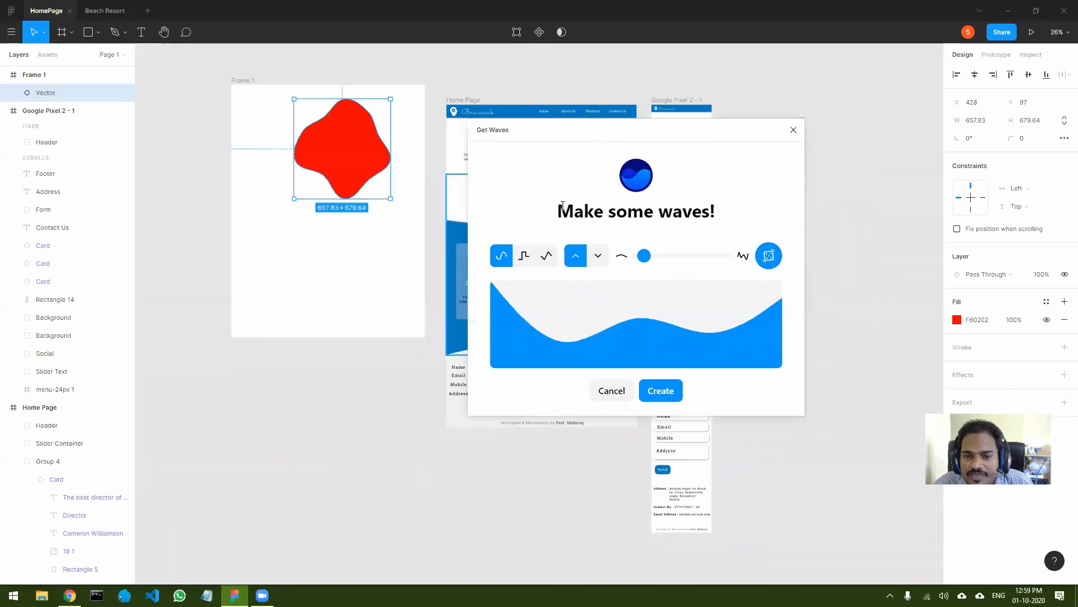
left_click(771, 256)
left_click(772, 256)
left_click(774, 256)
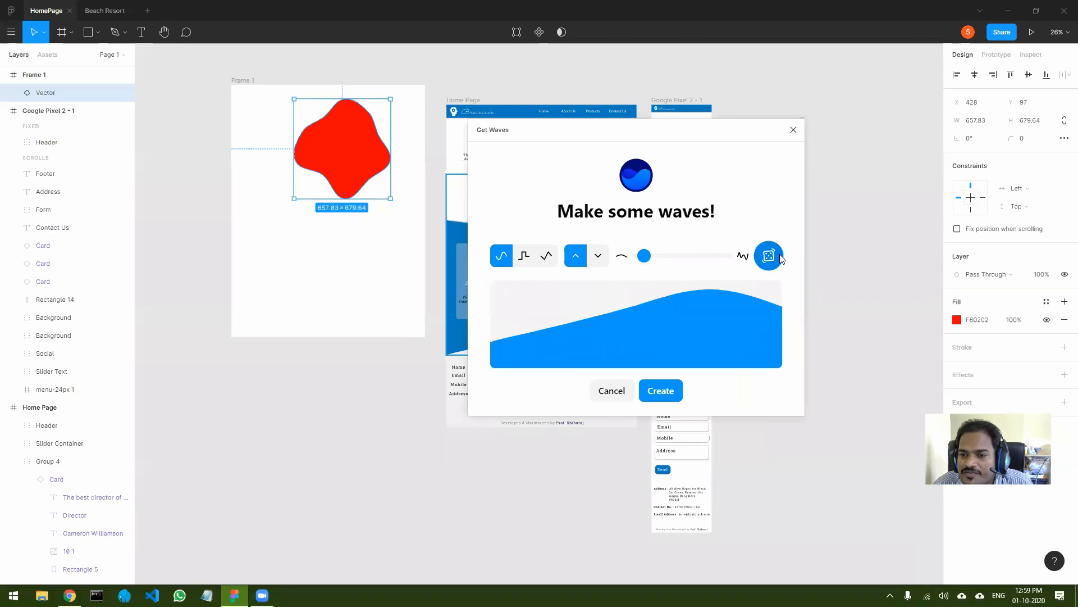
left_click(778, 258)
left_click(773, 260)
left_click(768, 261)
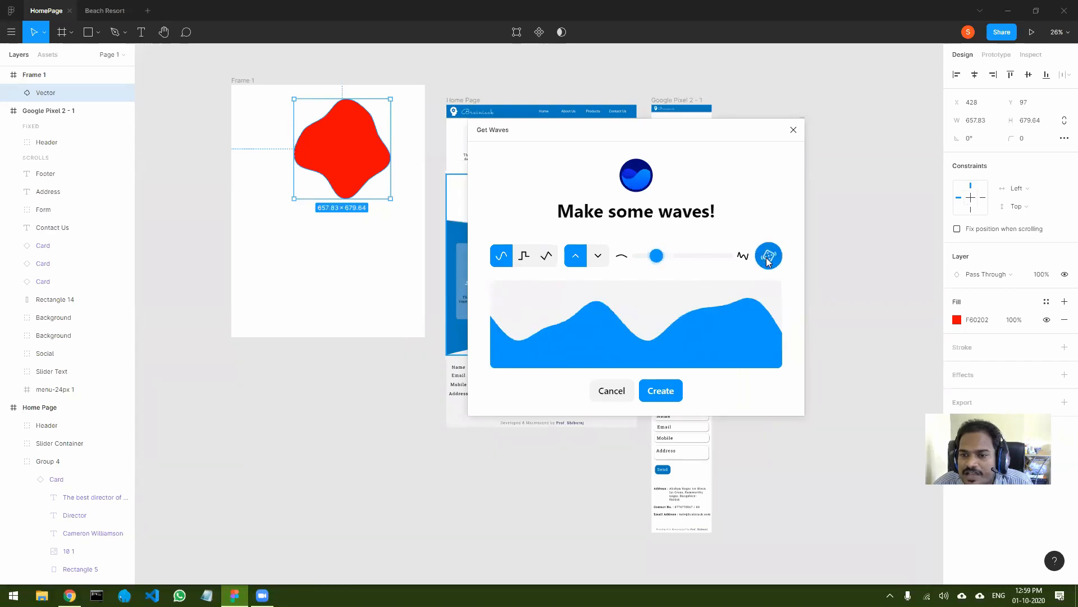
left_click(768, 262)
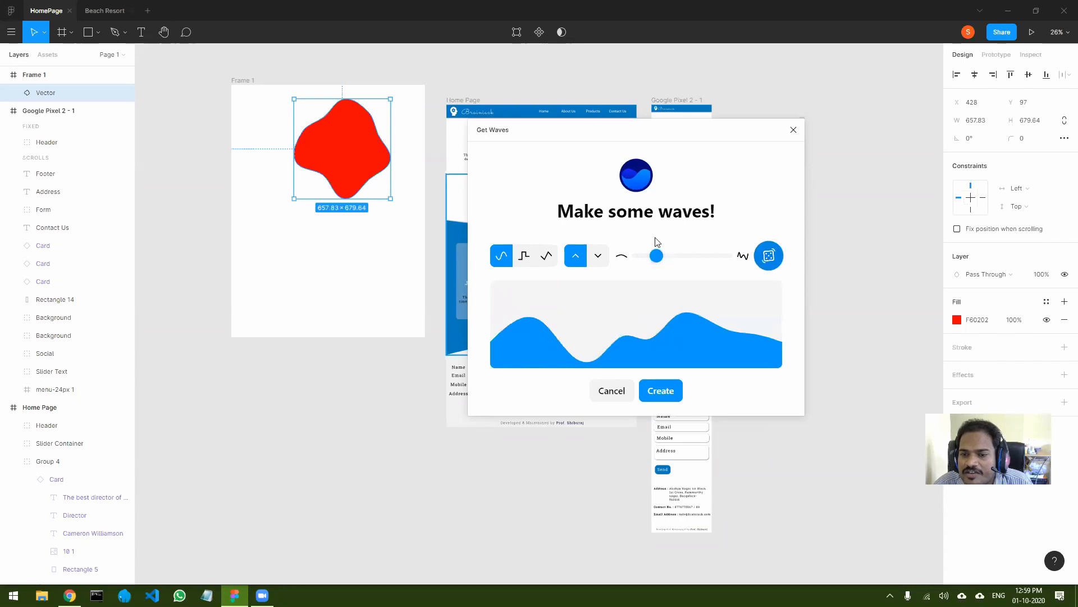
left_click(662, 390)
Place the wave across the full width of Frame 1 just below the red blob, stretched to 1319 × 203.
left_click_drag(686, 318, 423, 233)
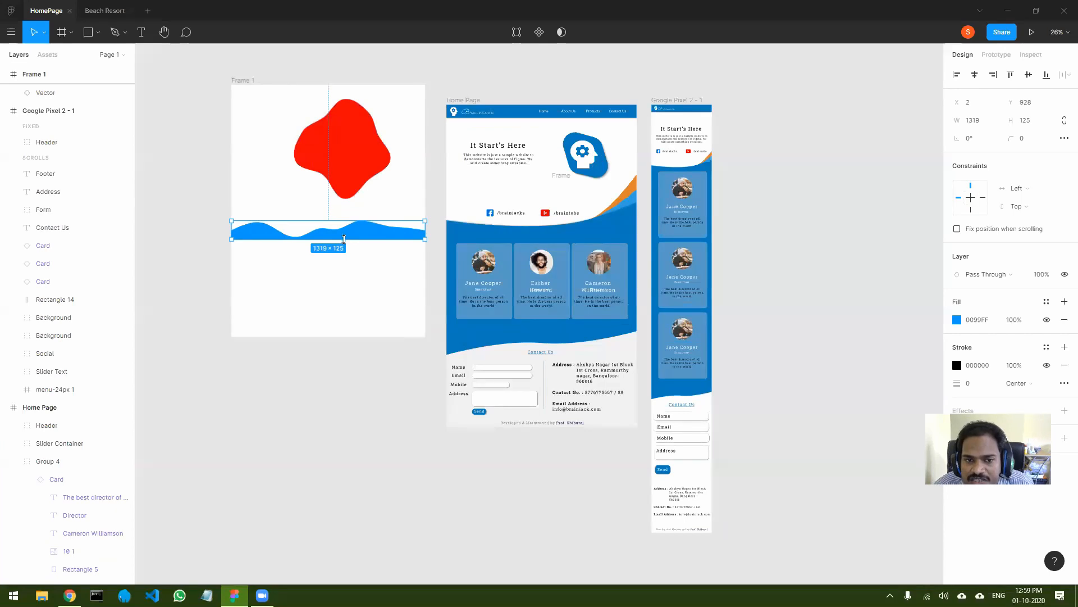
left_click_drag(344, 238, 345, 251)
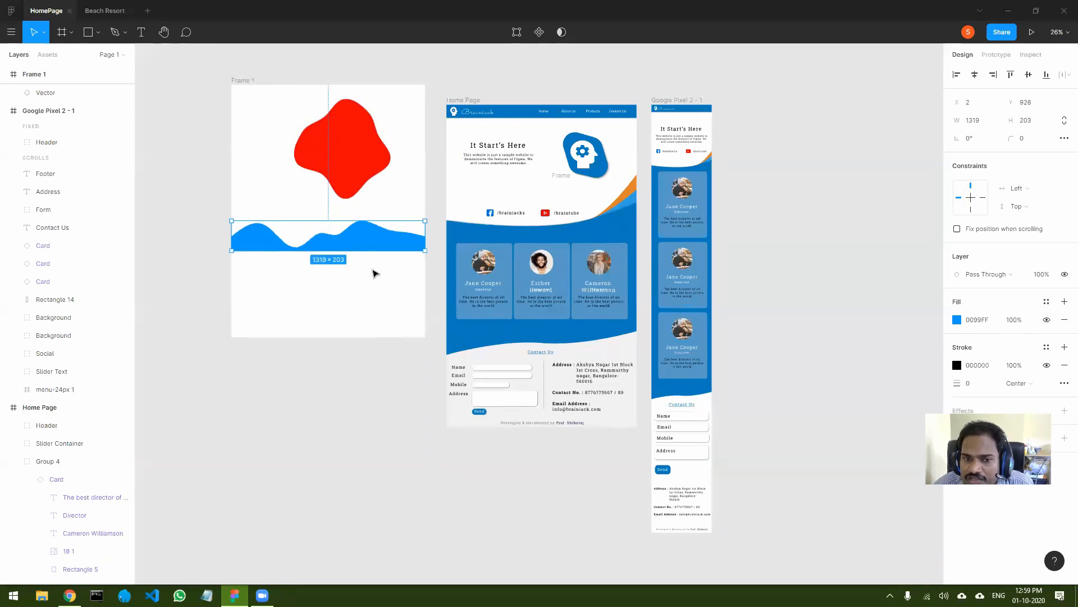
left_click(392, 289)
left_click_drag(367, 231, 366, 229)
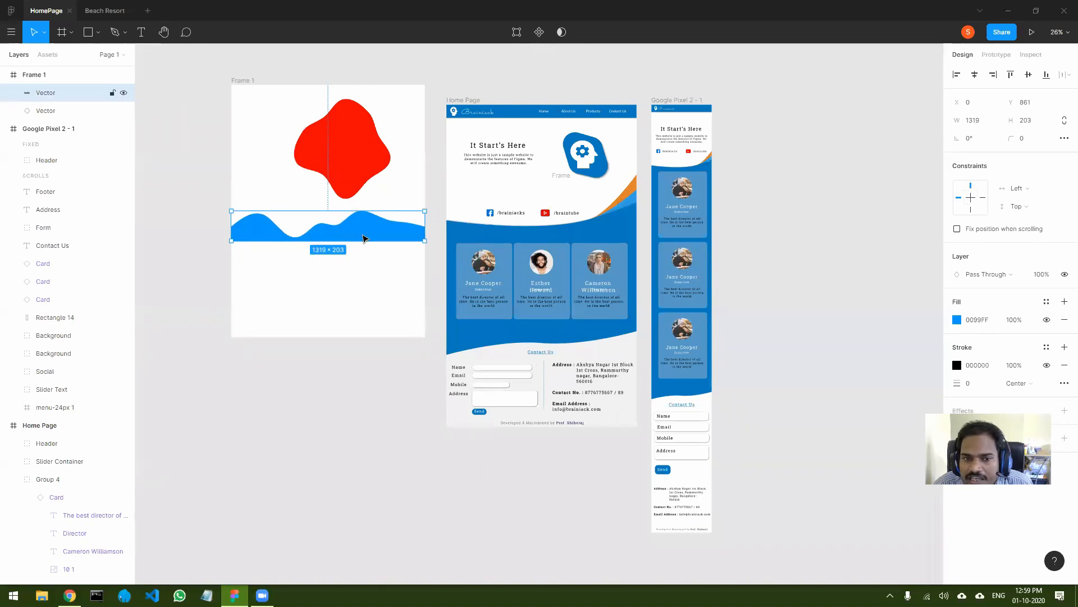
Duplicate the wave and place the copy upside down near the bottom of Frame 1, sized about 1319 × 224.
key("ctrl+d")
left_click_drag(362, 256, 385, 324)
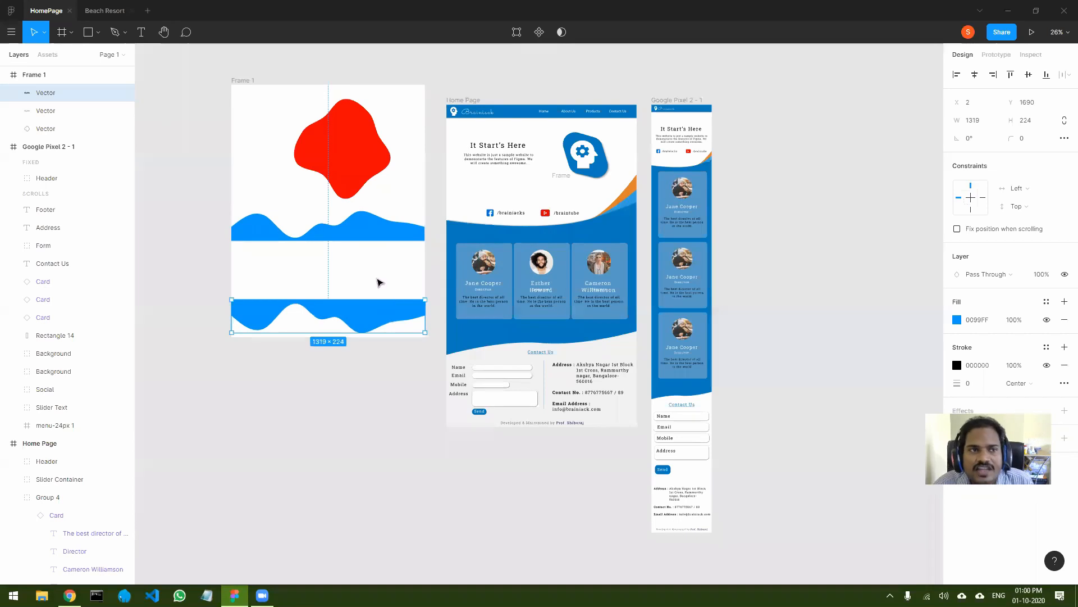
Browse the recently viewed files and open the Amazing Page design from the Simple Webpage project.
left_click(12, 12)
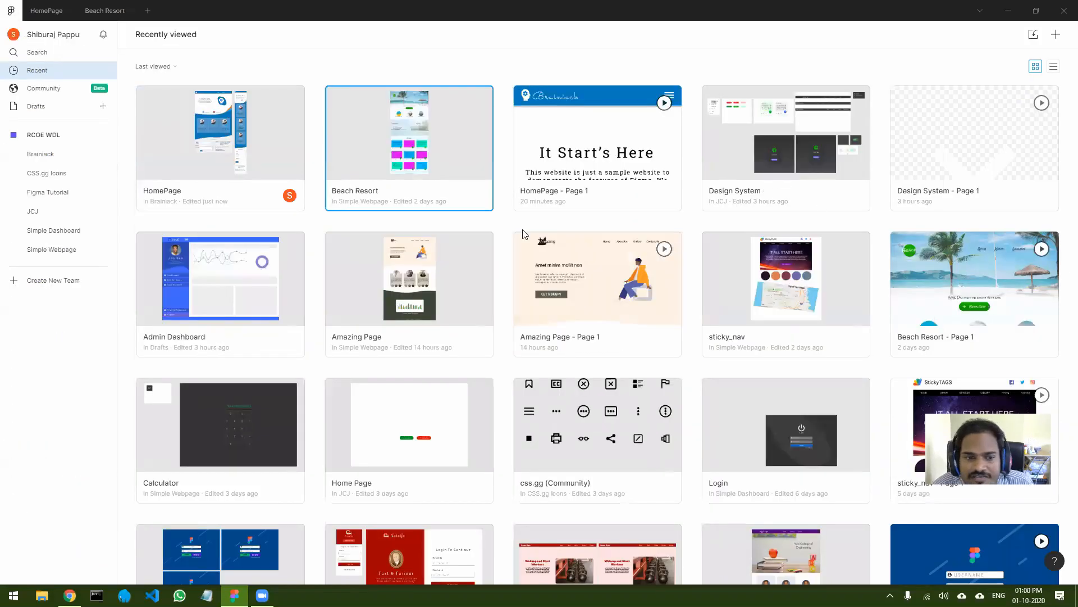
scroll(404, 240, "down", 1)
scroll(403, 240, "up", 1)
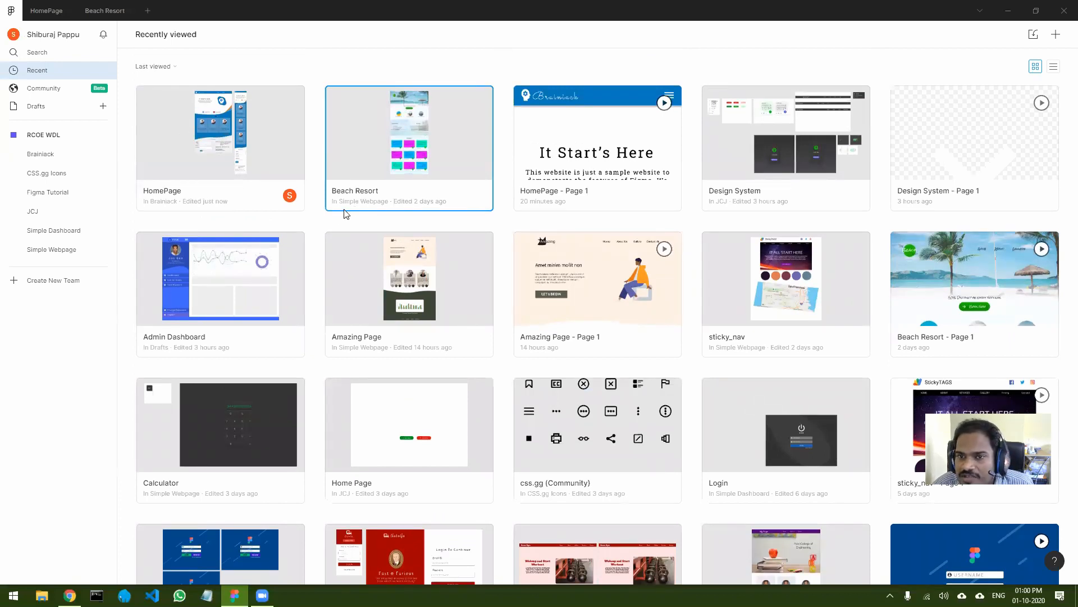
scroll(519, 269, "down", 7)
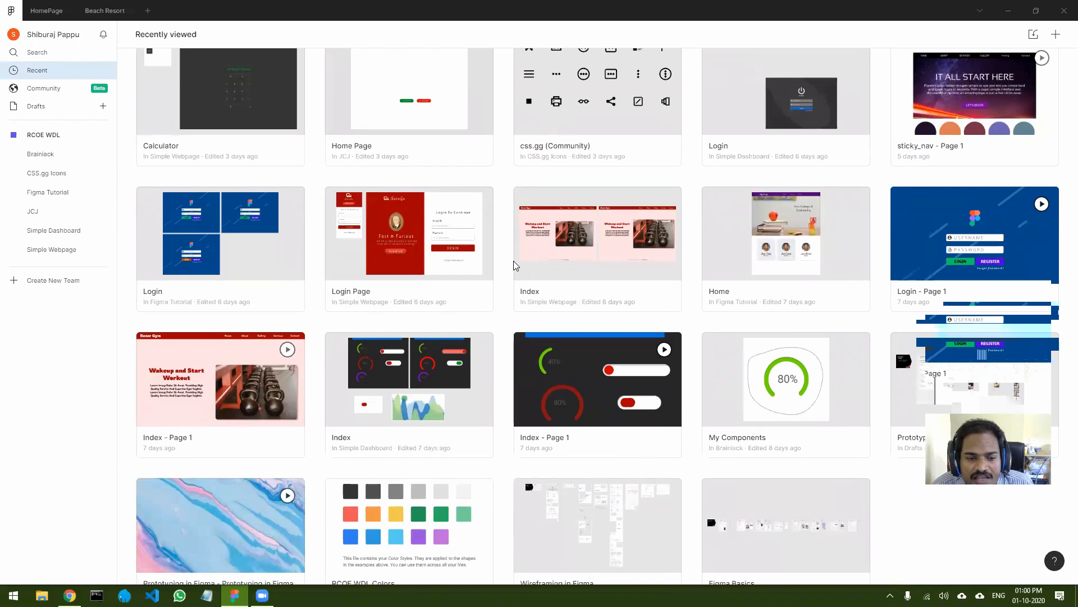
scroll(515, 265, "up", 7)
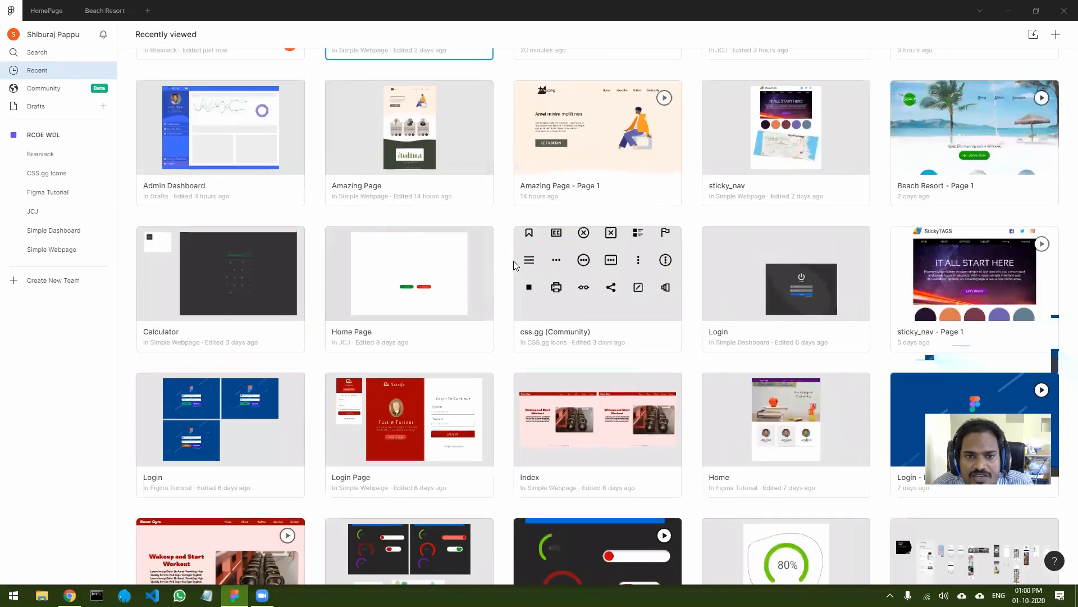
double_click(396, 268)
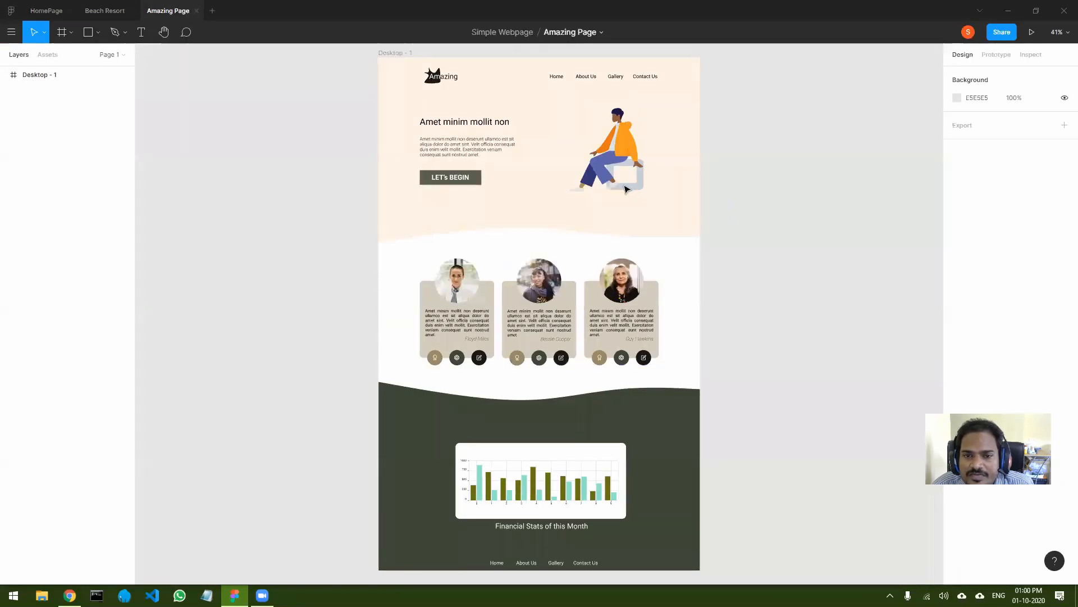
Examine the Amazing Page design's illustration, wave dividers, profile cards and financial chart, and return to the HomePage file.
scroll(625, 188, "up", 2)
scroll(625, 188, "up", 3)
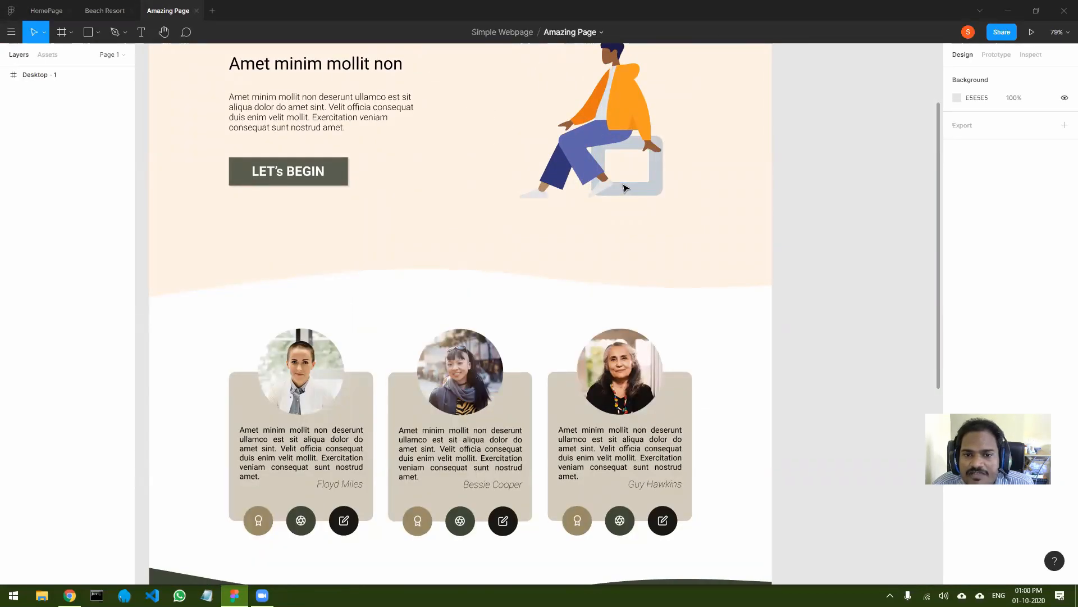
scroll(544, 200, "down", 2)
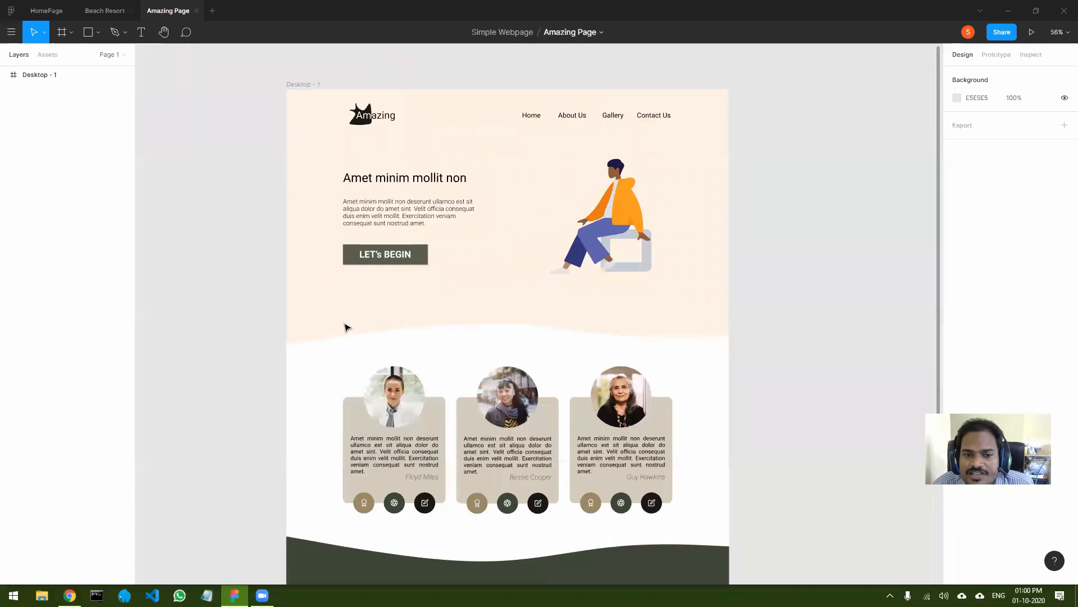
scroll(692, 328, "down", 1)
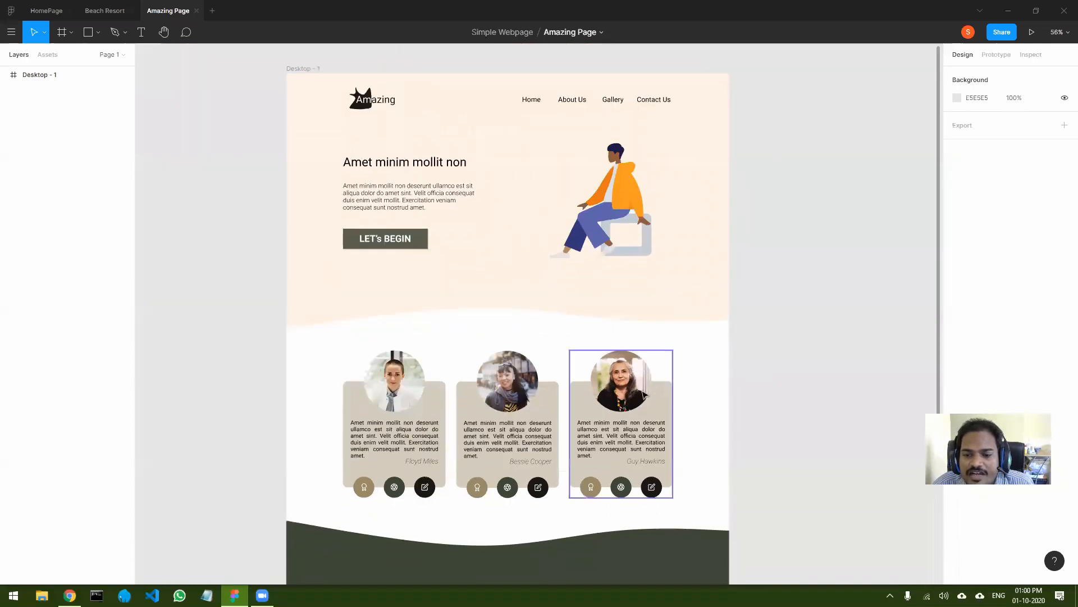
scroll(644, 395, "down", 3)
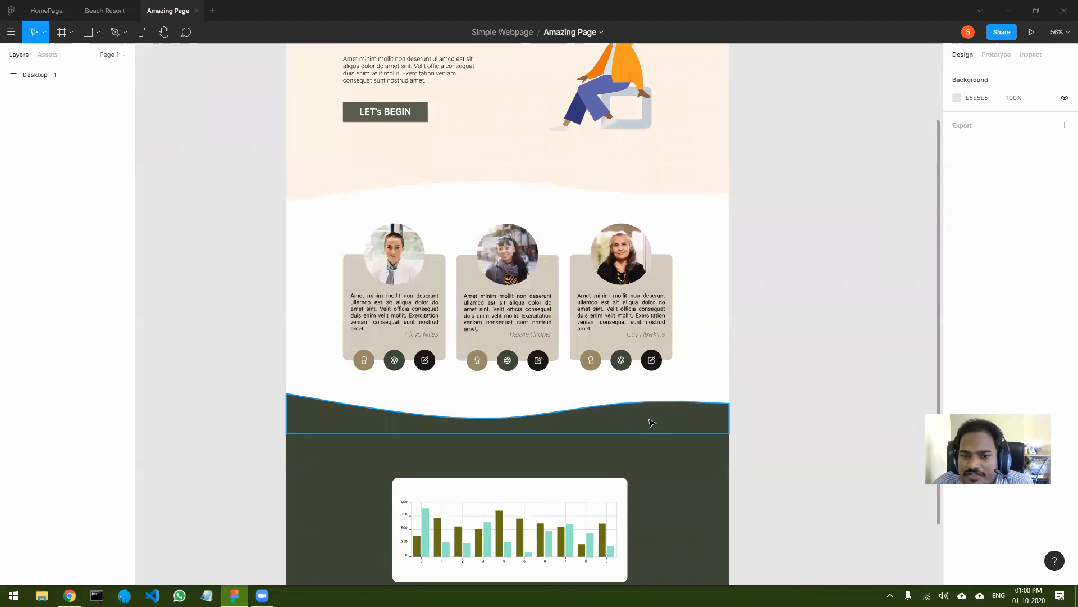
scroll(652, 422, "up", 4)
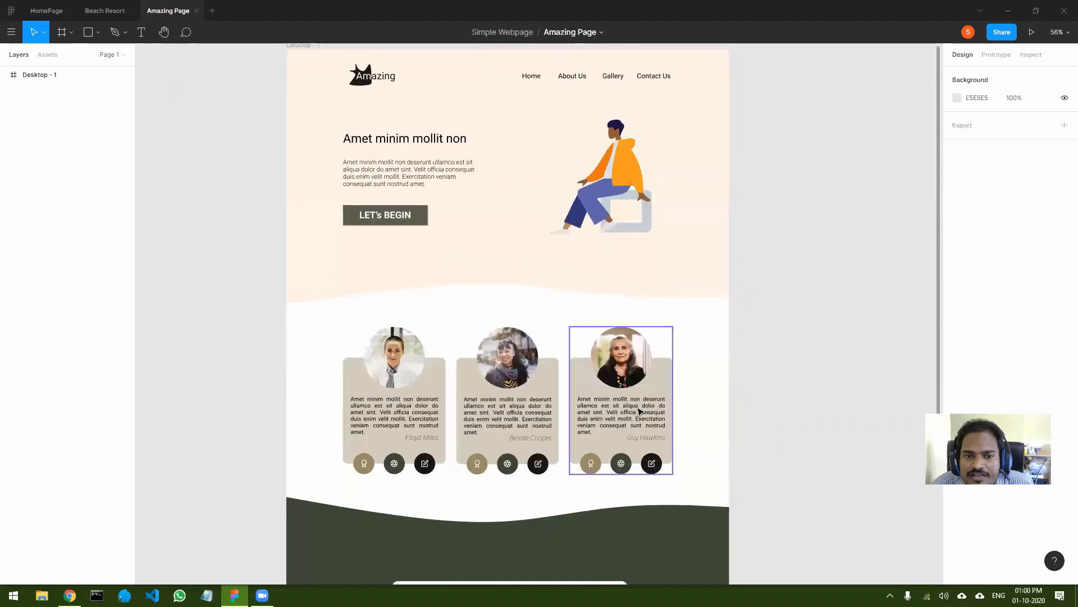
scroll(639, 411, "down", 5)
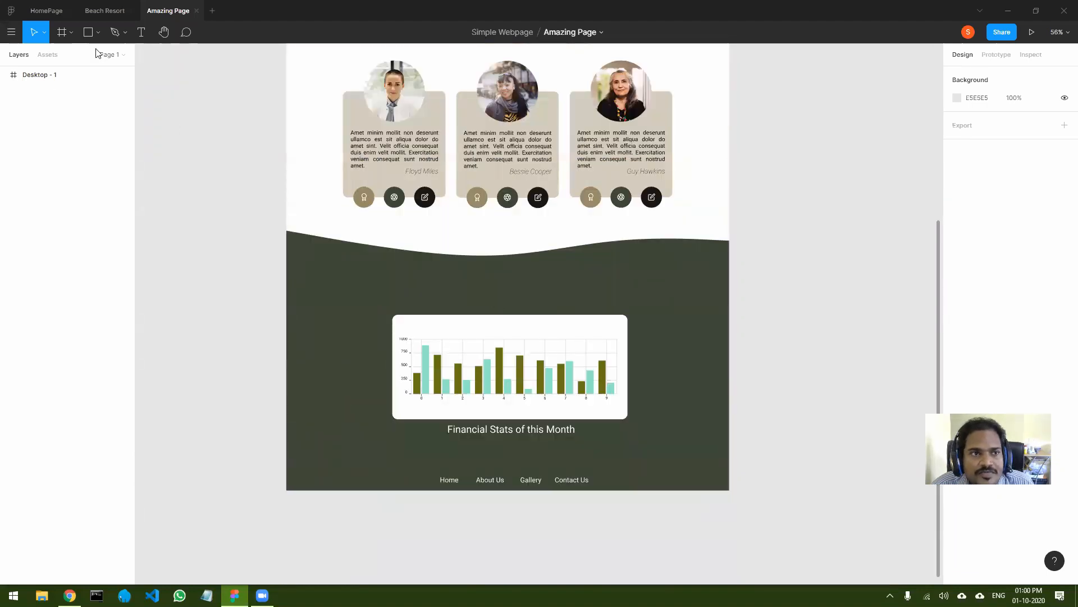
key("ctrl+Tab")
left_click(46, 13)
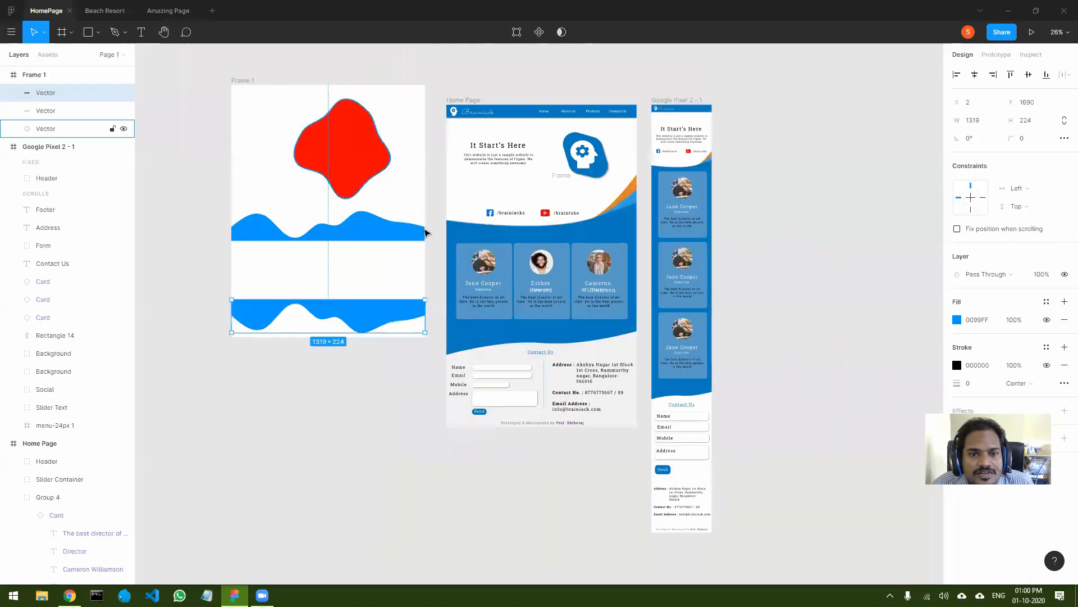
Open the Charts plugin to view its chart types and configuration options, and close it.
left_click(11, 32)
mouse_move(65, 187)
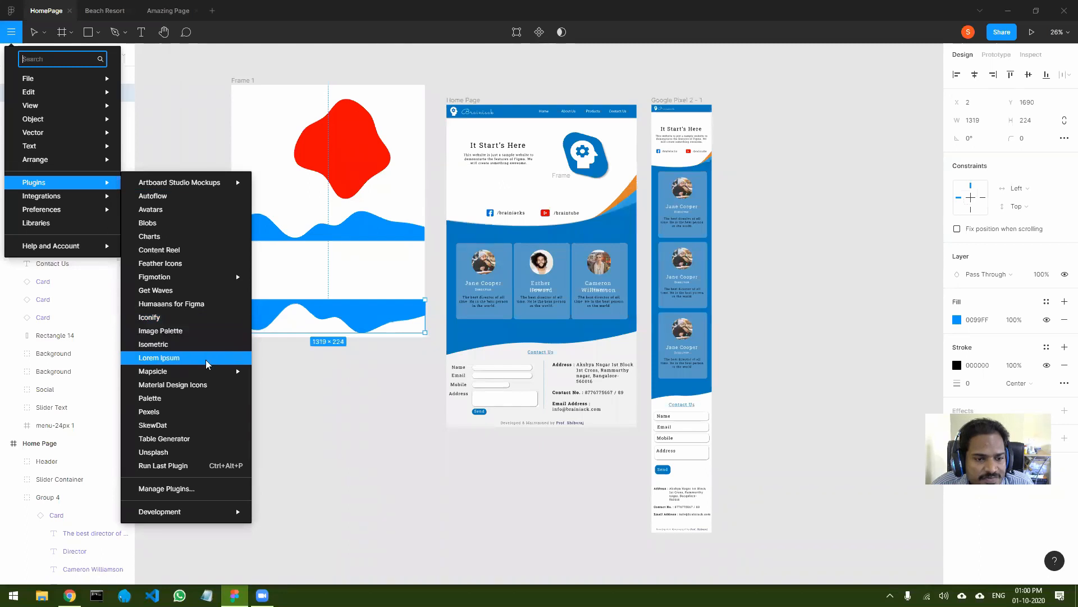
mouse_move(211, 375)
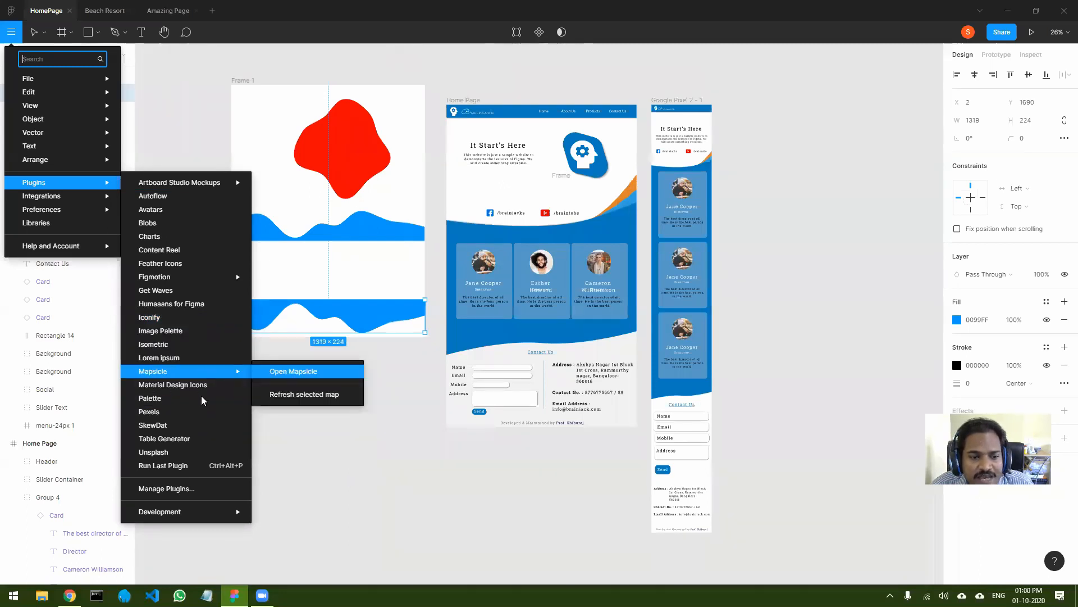
left_click(174, 237)
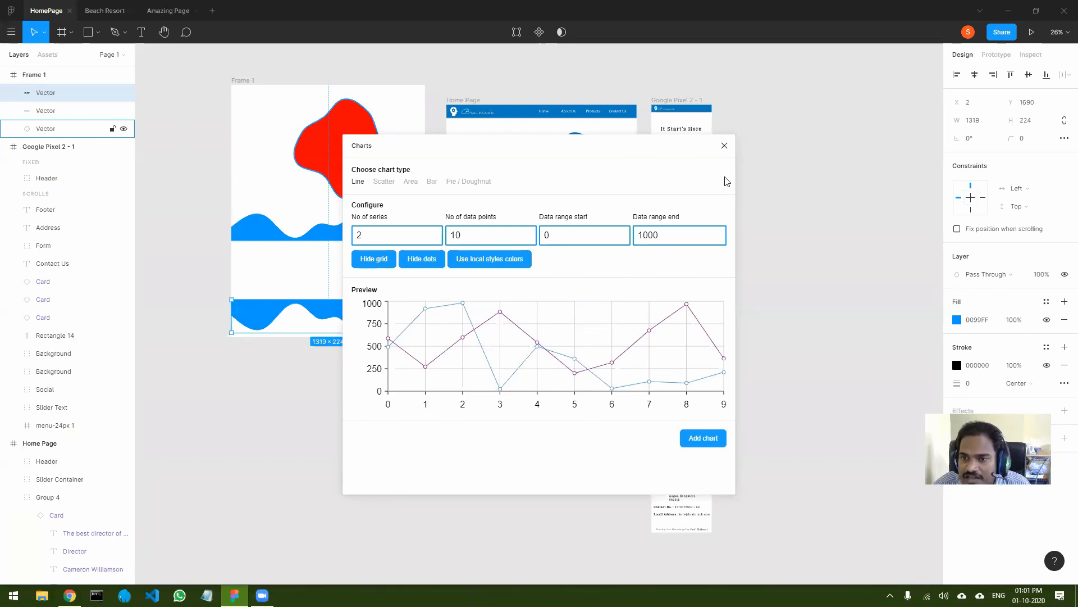
left_click(724, 145)
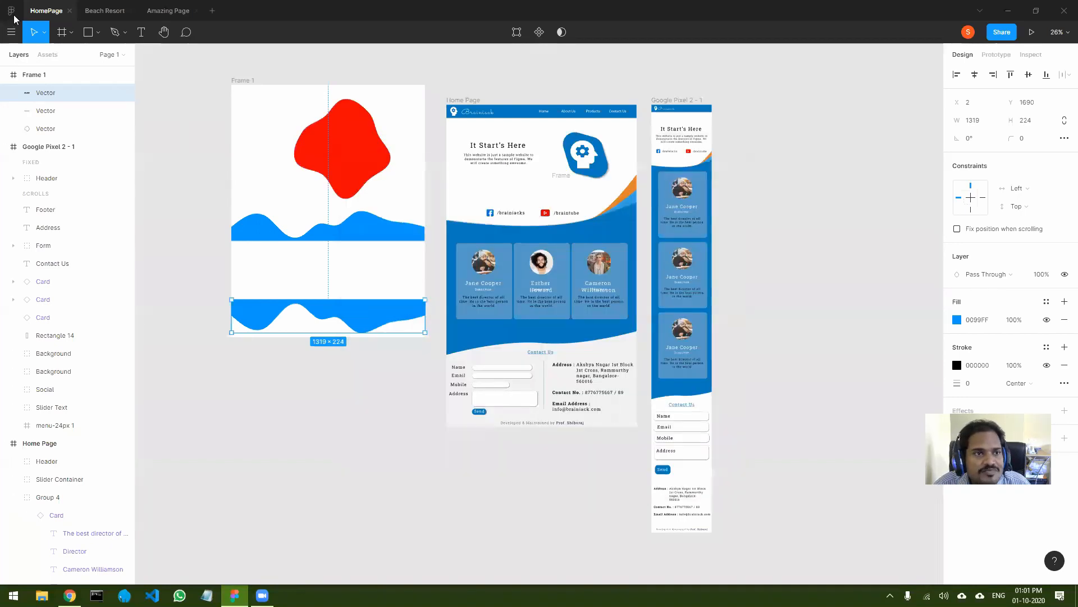
Open the Admin Dashboard file to view its line and doughnut charts, and return to the HomePage file.
left_click(11, 11)
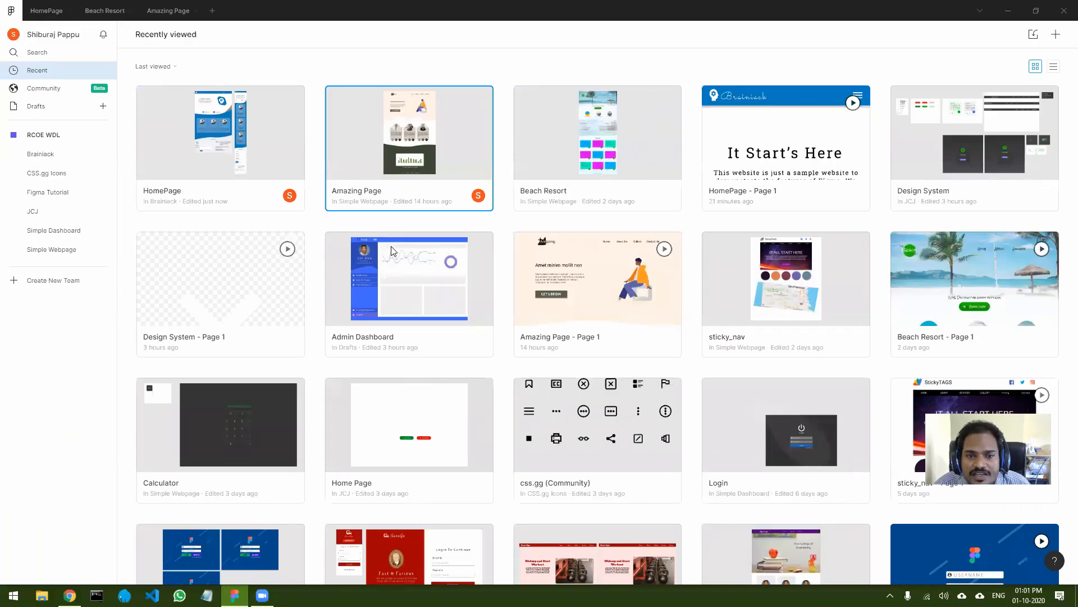
double_click(410, 262)
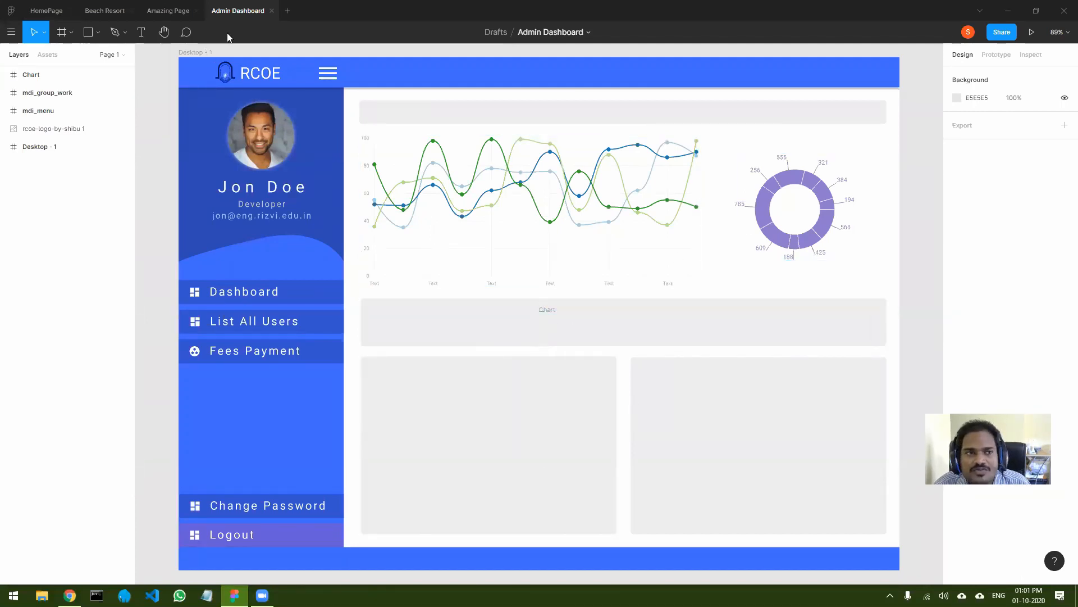
left_click(12, 10)
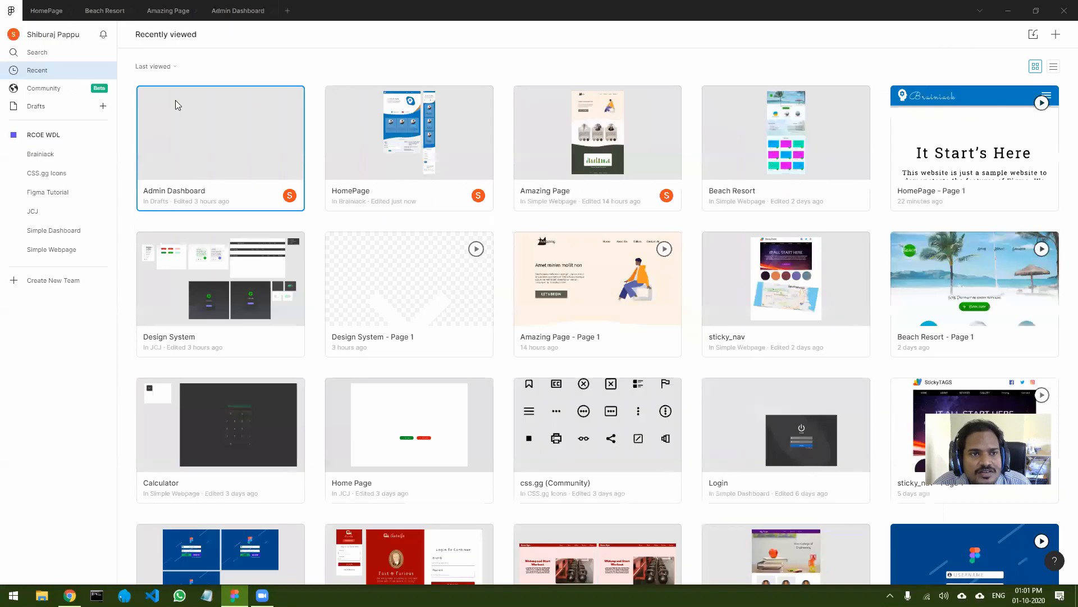
left_click(47, 10)
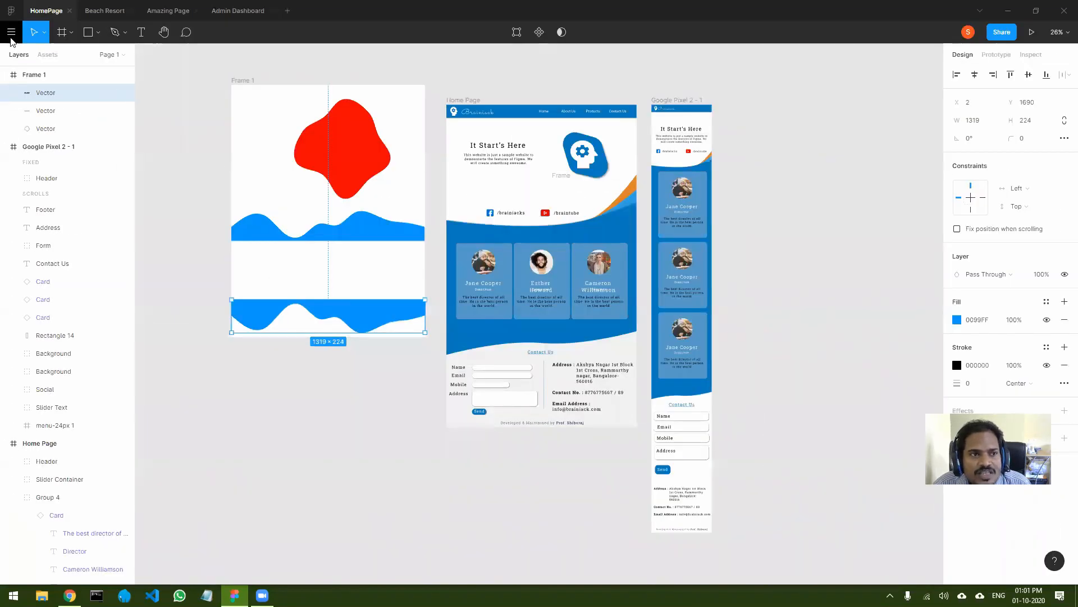
Fill the upside-down wave in Frame 1 with a nature preset image from the Unsplash plugin, close the plugin and deselect the wave.
left_click(11, 32)
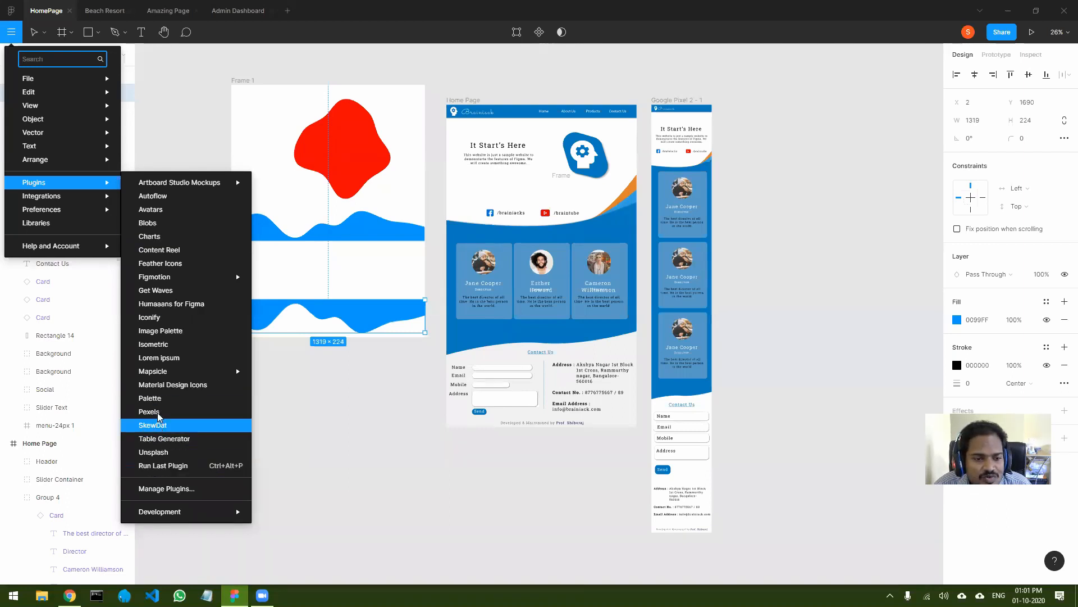
key("ctrl+alt+p")
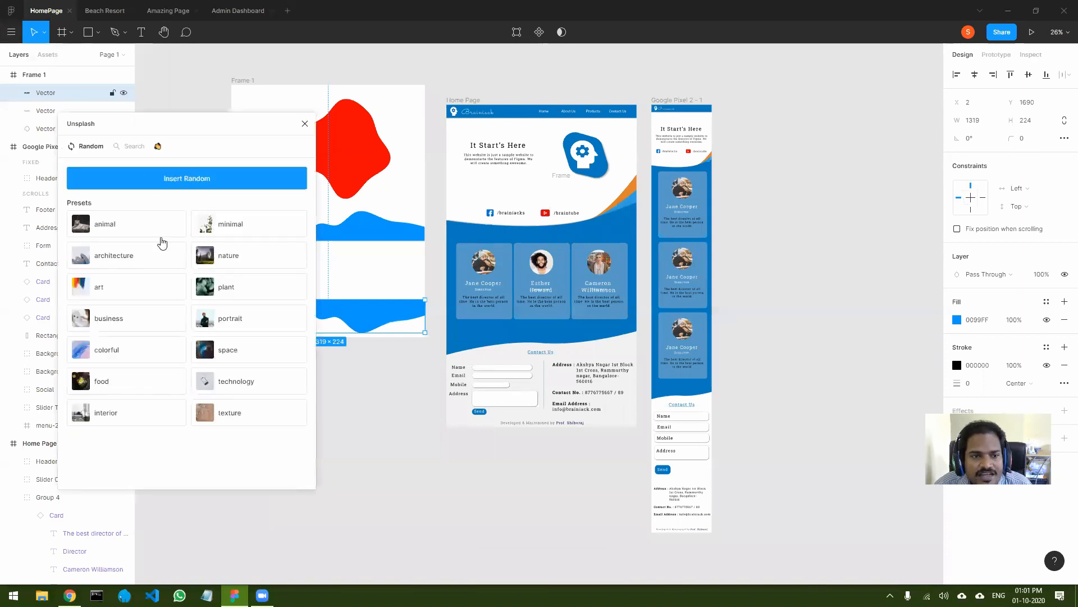
left_click(236, 259)
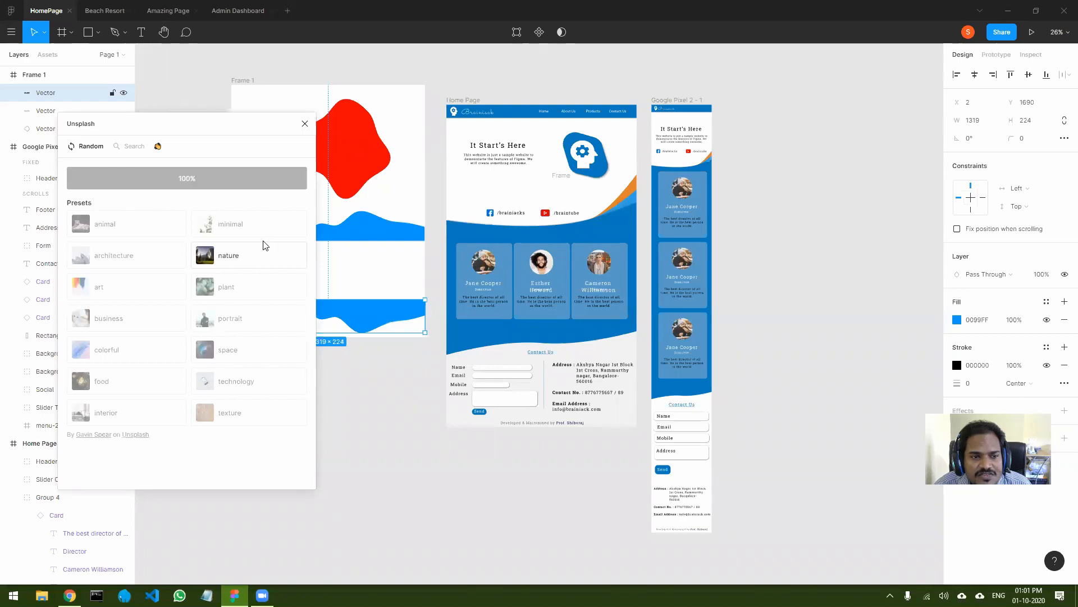
left_click(305, 124)
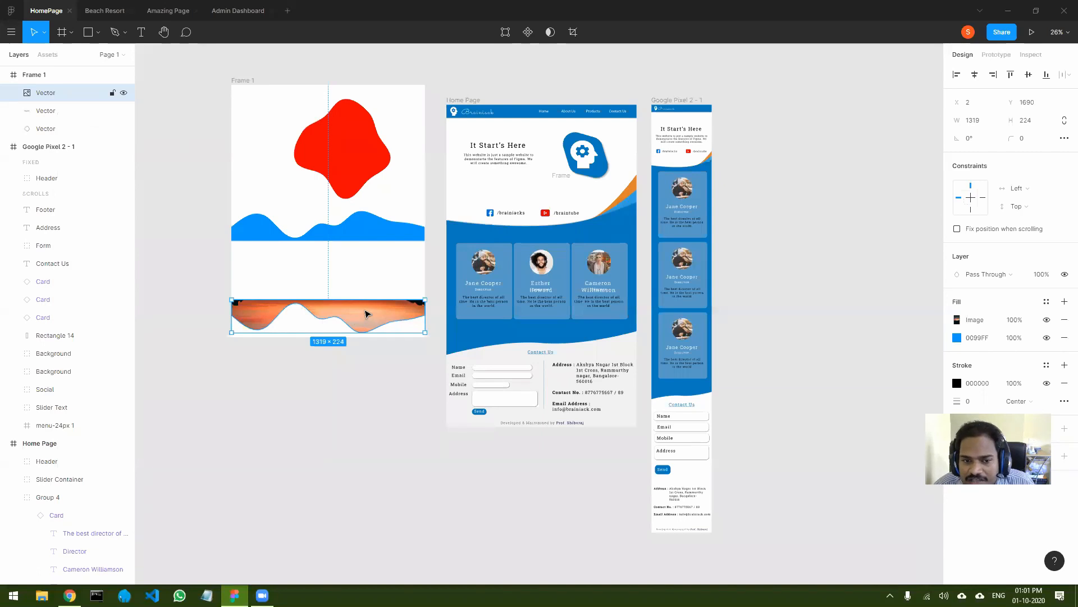
left_click(360, 370)
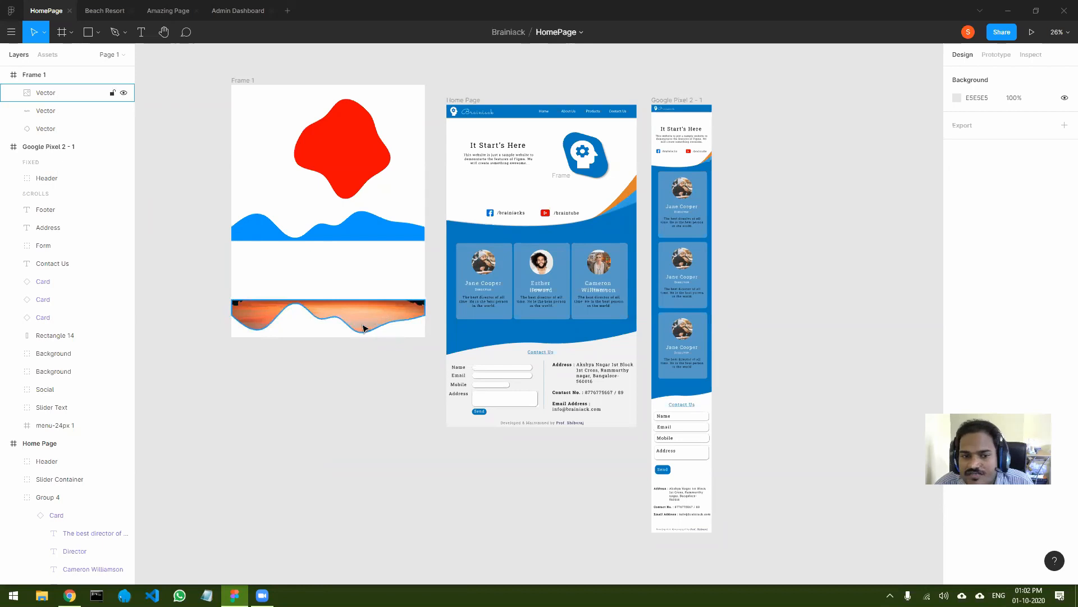
Insert a space preset image from the Unsplash plugin onto the canvas and delete it.
left_click(12, 32)
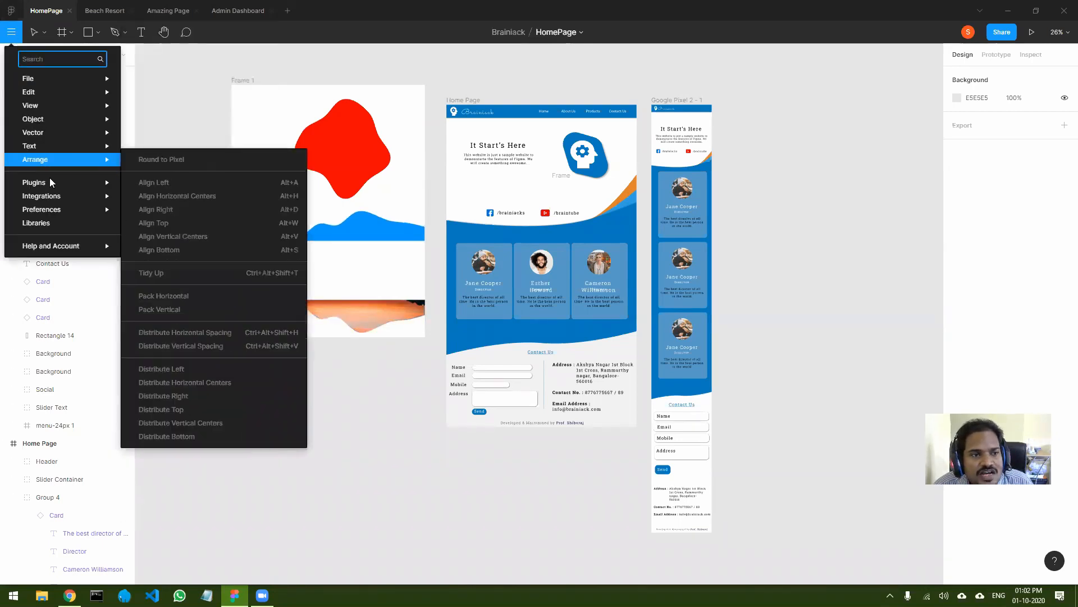
mouse_move(64, 183)
left_click(161, 452)
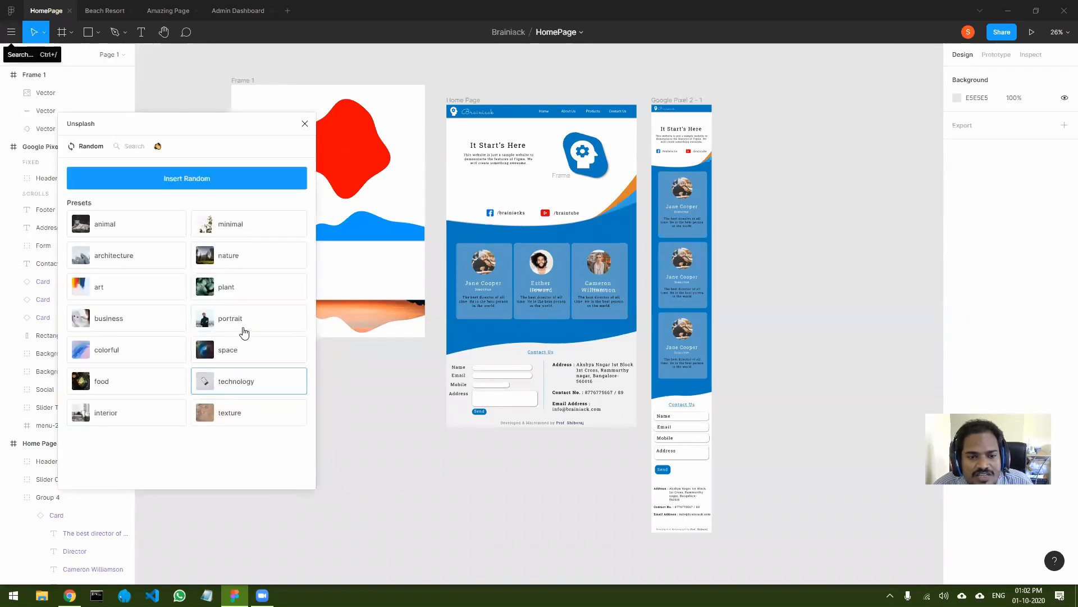
left_click(227, 348)
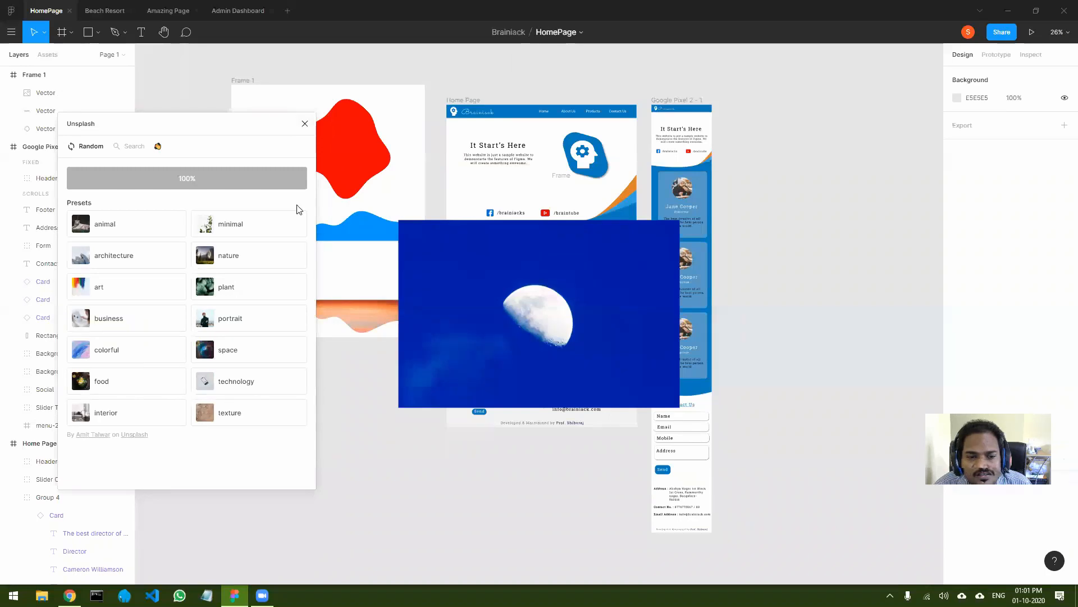
left_click(624, 262)
key("Delete")
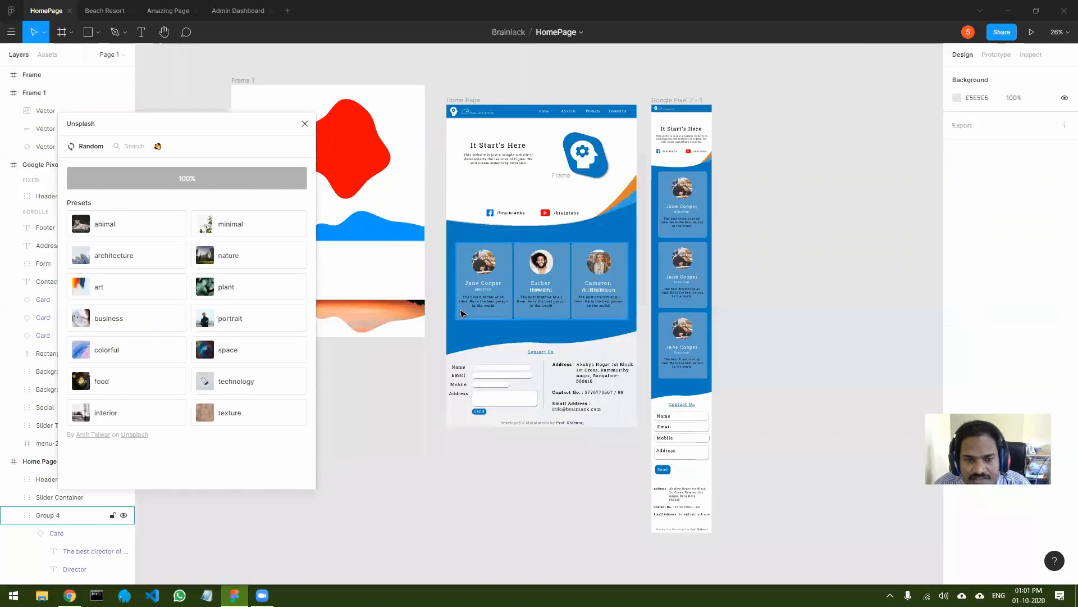
Insert a nature preset photo from Unsplash, close the plugin and move the photo over the lower part of Frame 1.
left_click(230, 255)
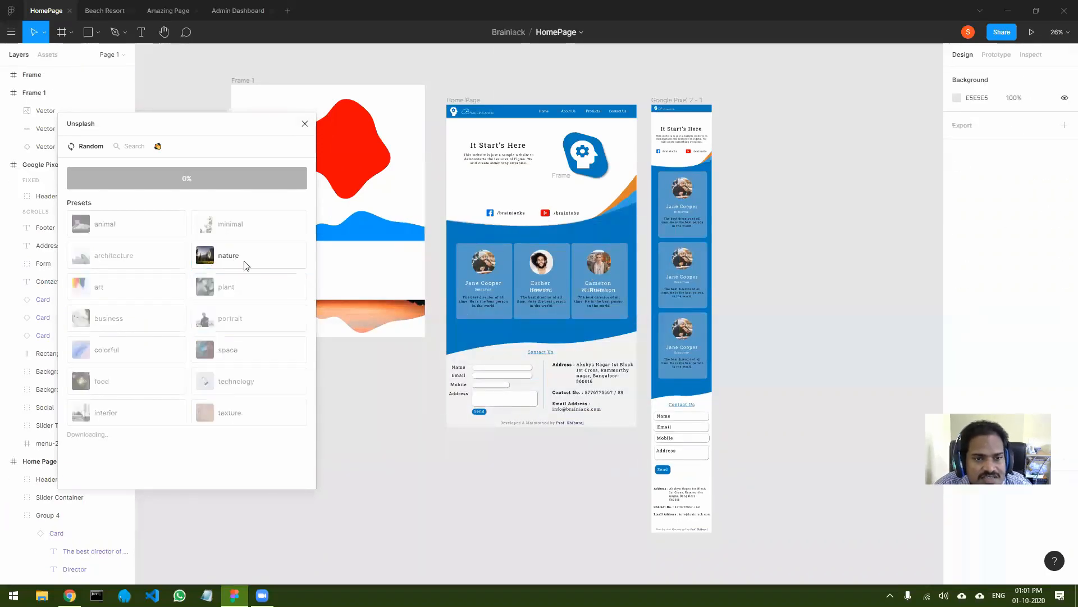
left_click(305, 124)
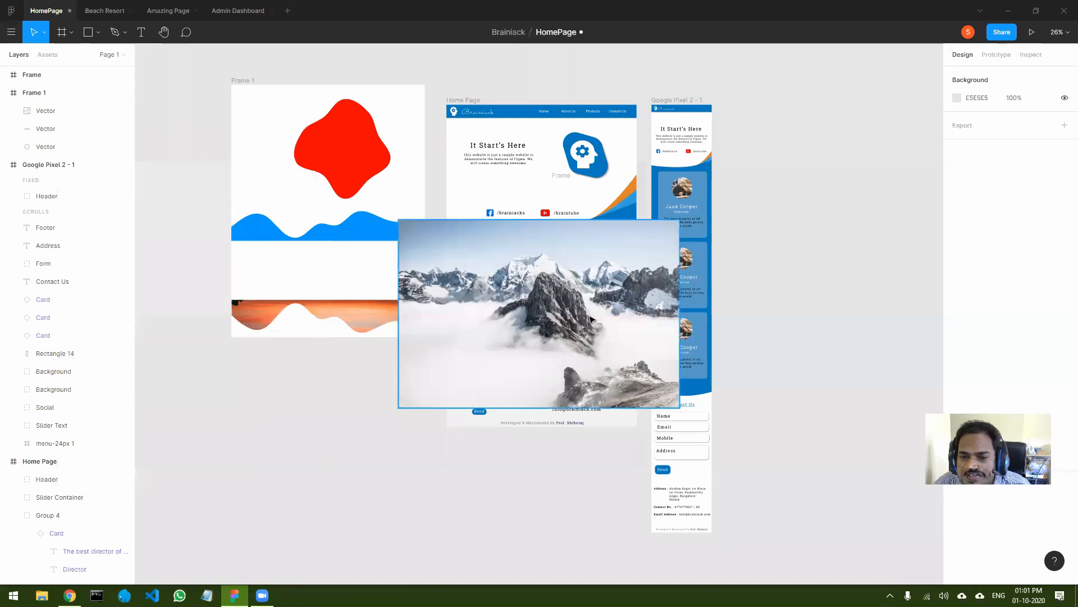
left_click_drag(591, 314, 376, 387)
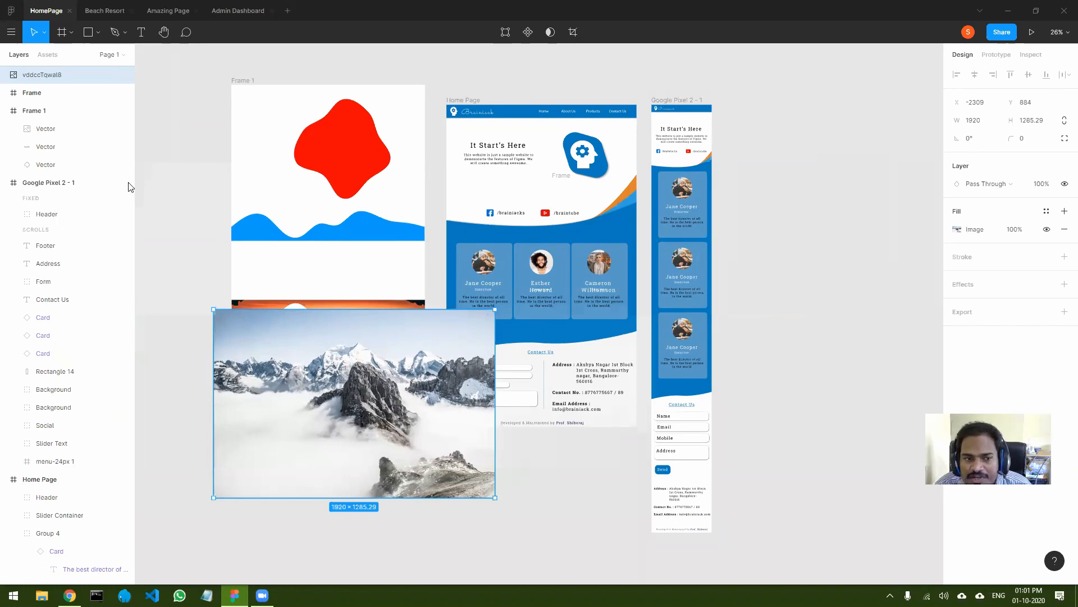
Run the Palette plugin on the mountain photo to extract its colours, and move the plugin window clear of the designs.
right_click(378, 391)
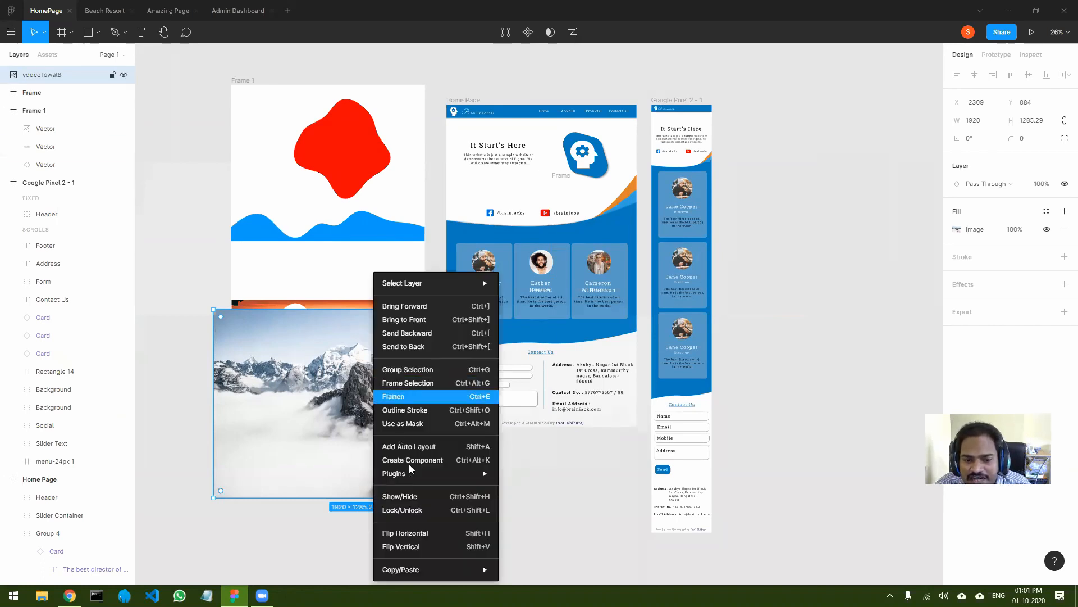
mouse_move(394, 473)
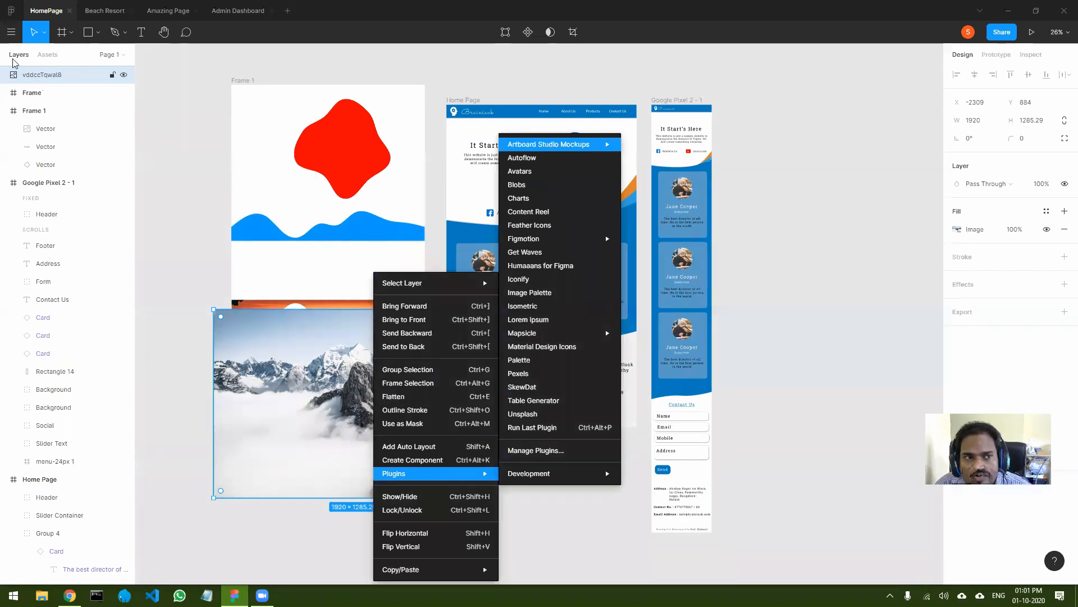
left_click(9, 34)
left_click(10, 34)
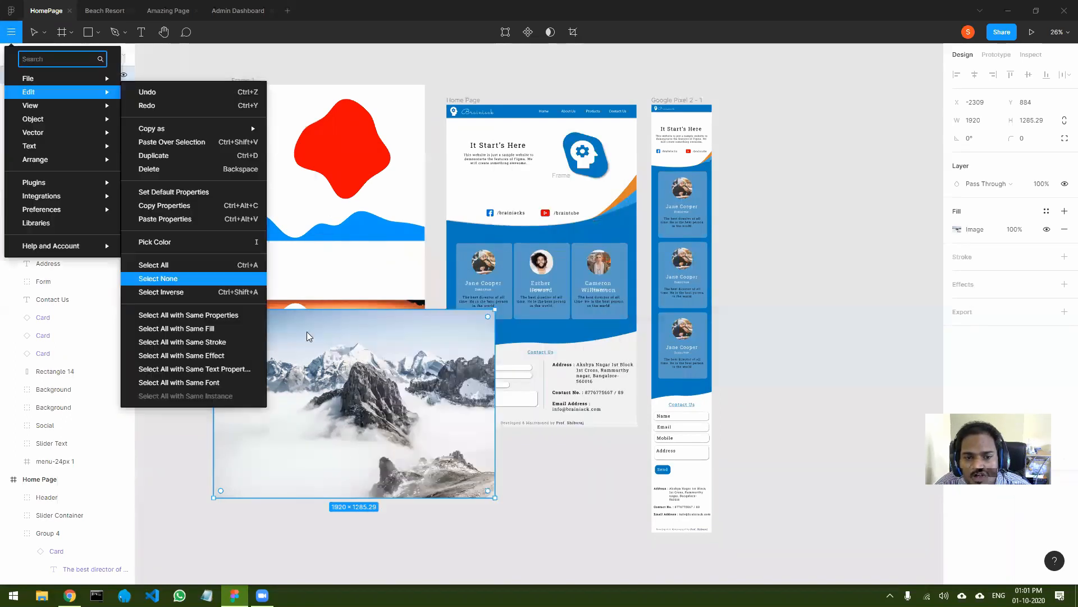
mouse_move(45, 182)
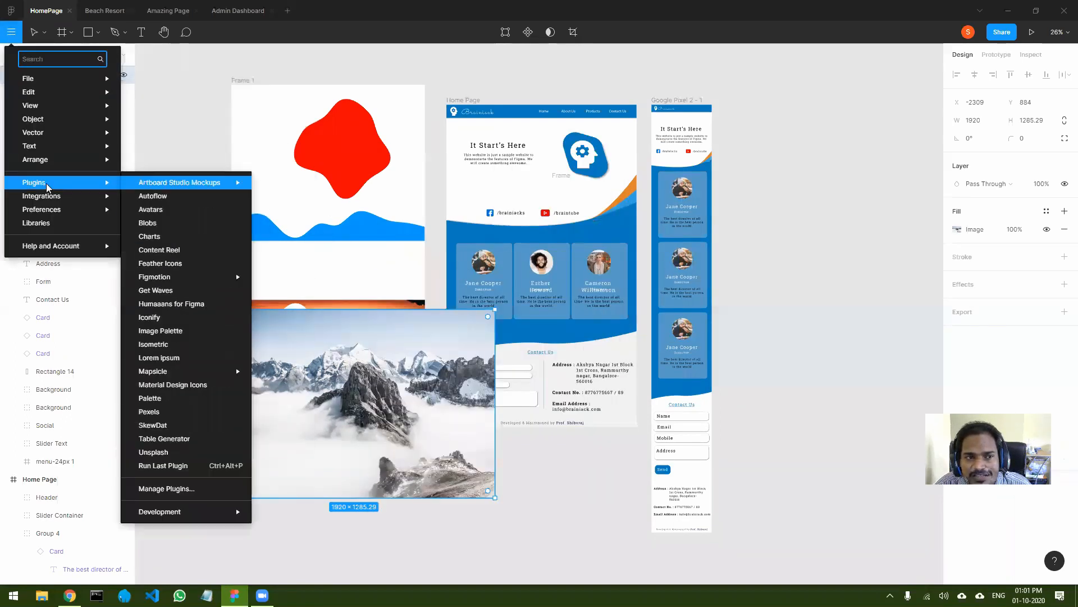
left_click(154, 400)
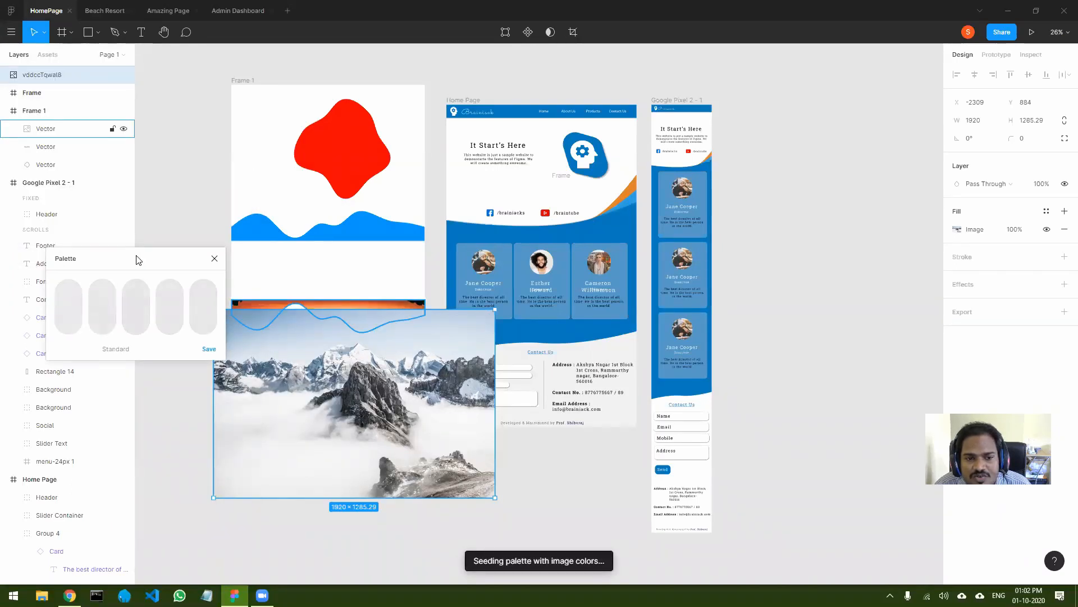
left_click_drag(143, 257, 835, 155)
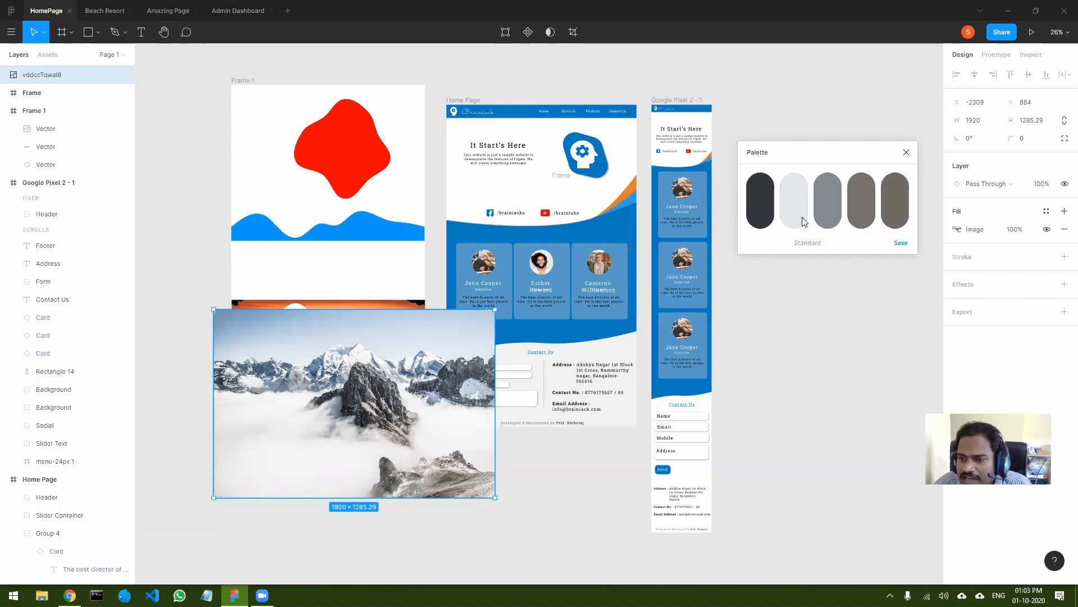
Preview the User Interface and Metroid Fusion colour models in Palette, close the plugin and delete the mountain photo.
left_click(808, 244)
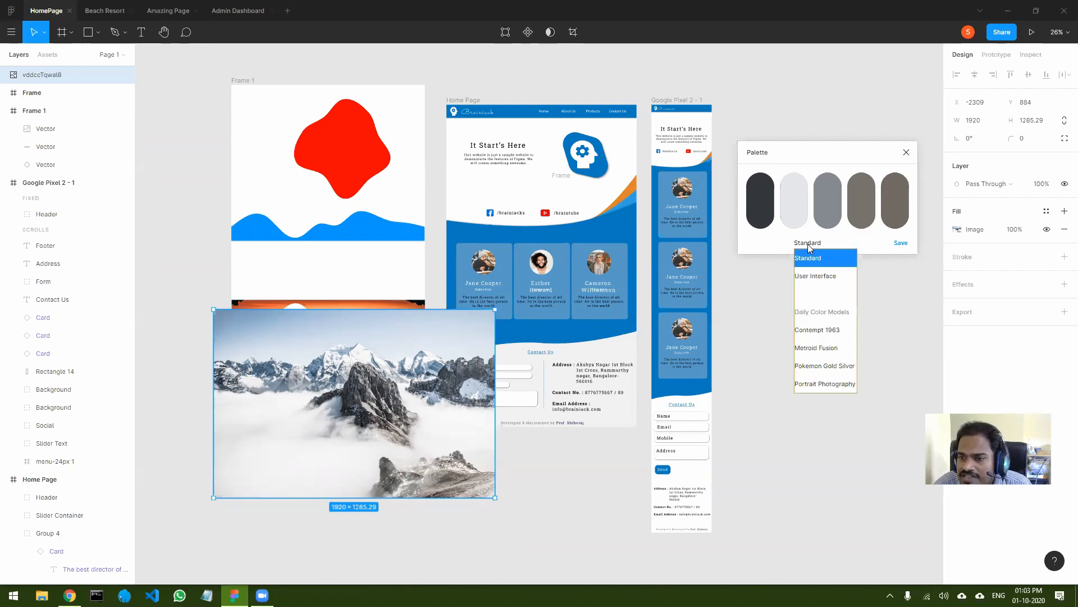
left_click(827, 277)
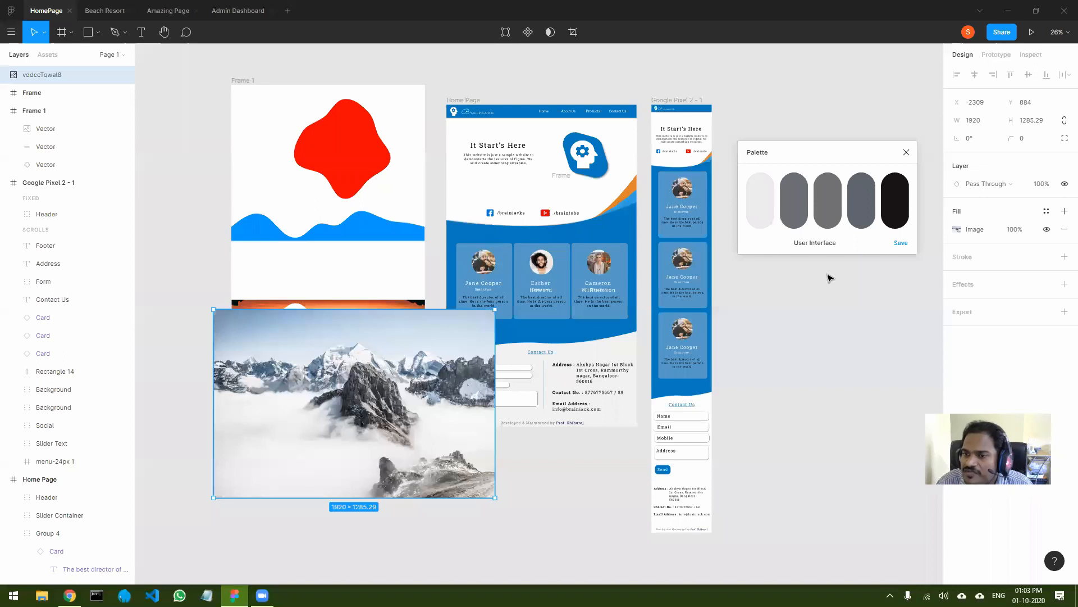
left_click(822, 244)
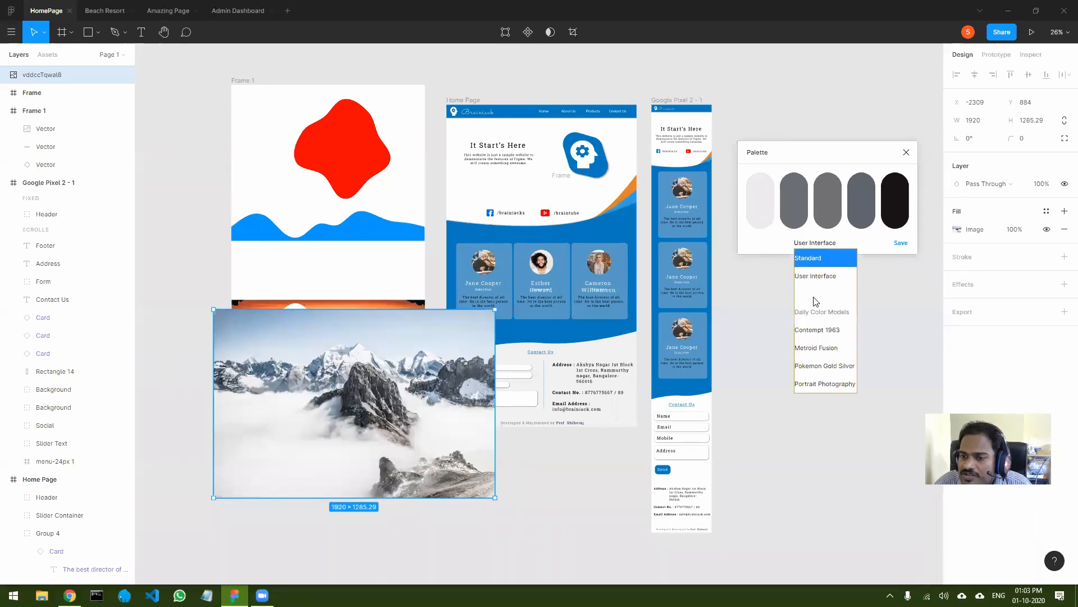
left_click(818, 349)
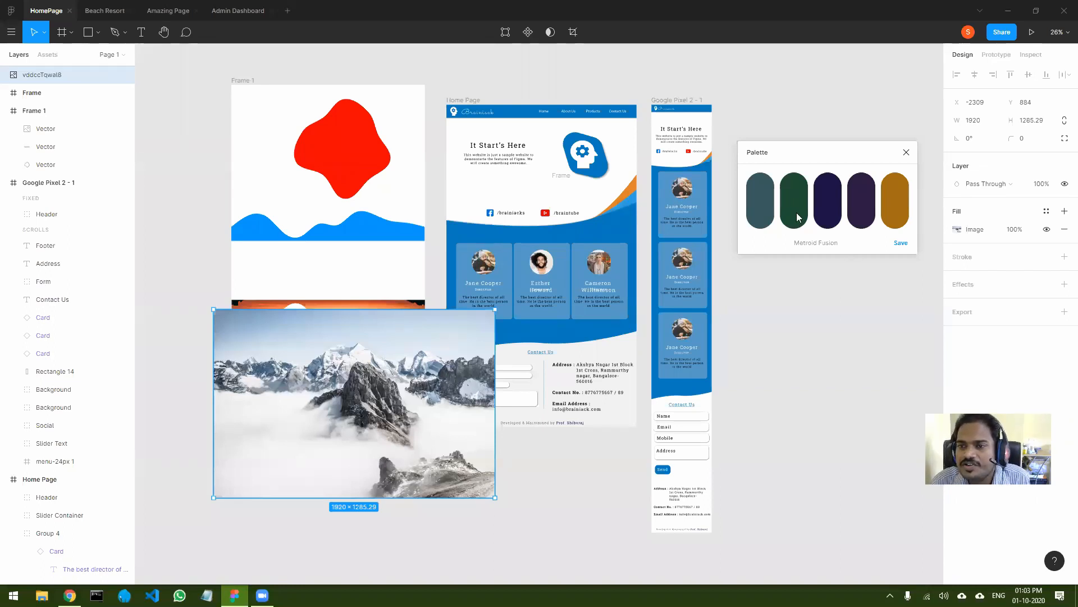
left_click(906, 157)
key("Delete")
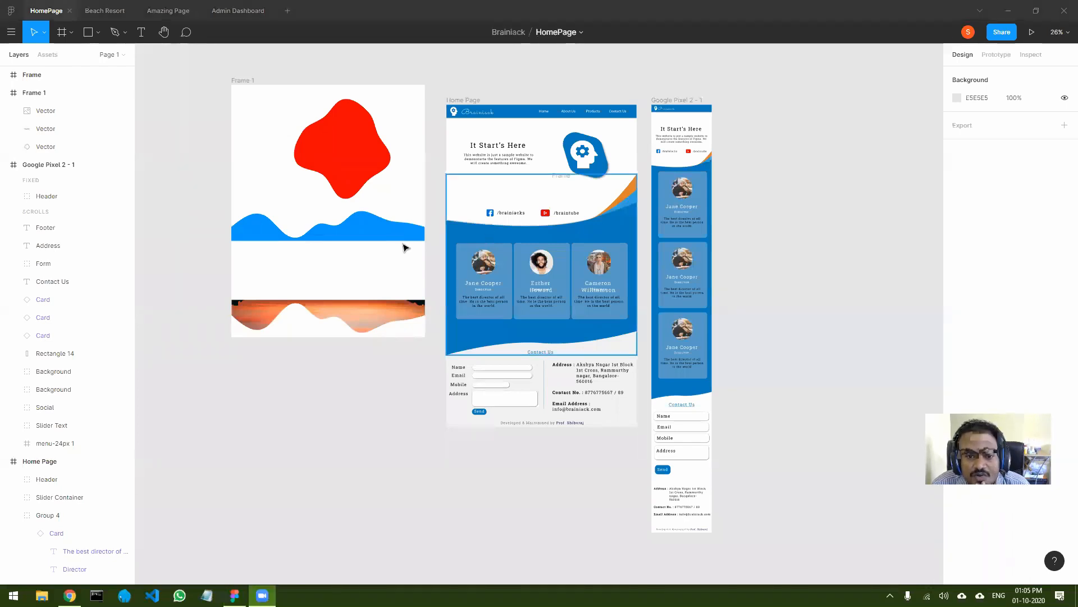
Add an effect to the red blob in Frame 1 and set its type to Inner Shadow.
left_click(351, 146)
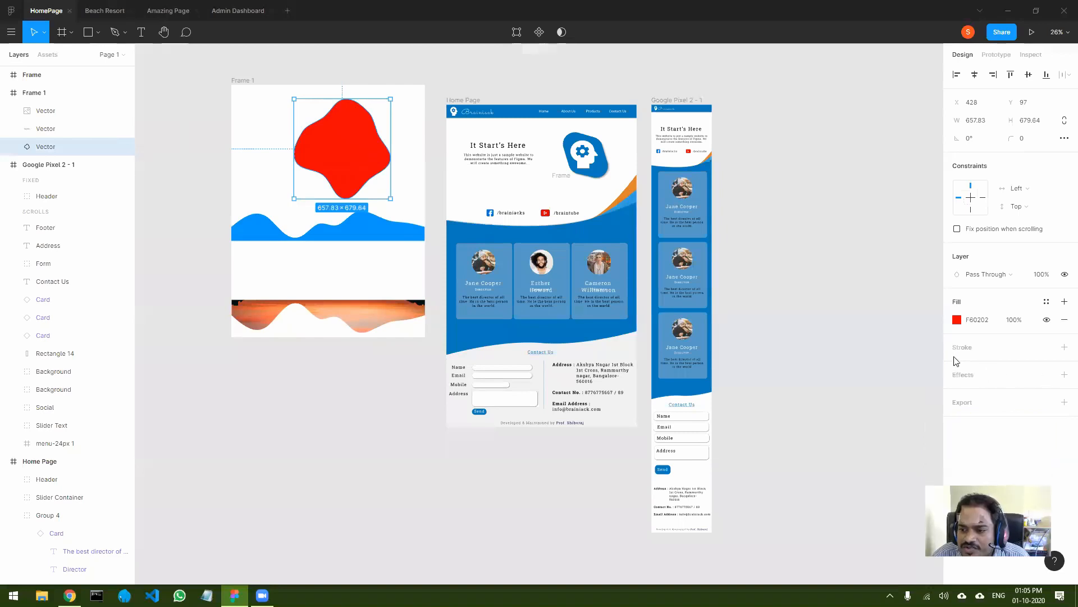
left_click(1063, 375)
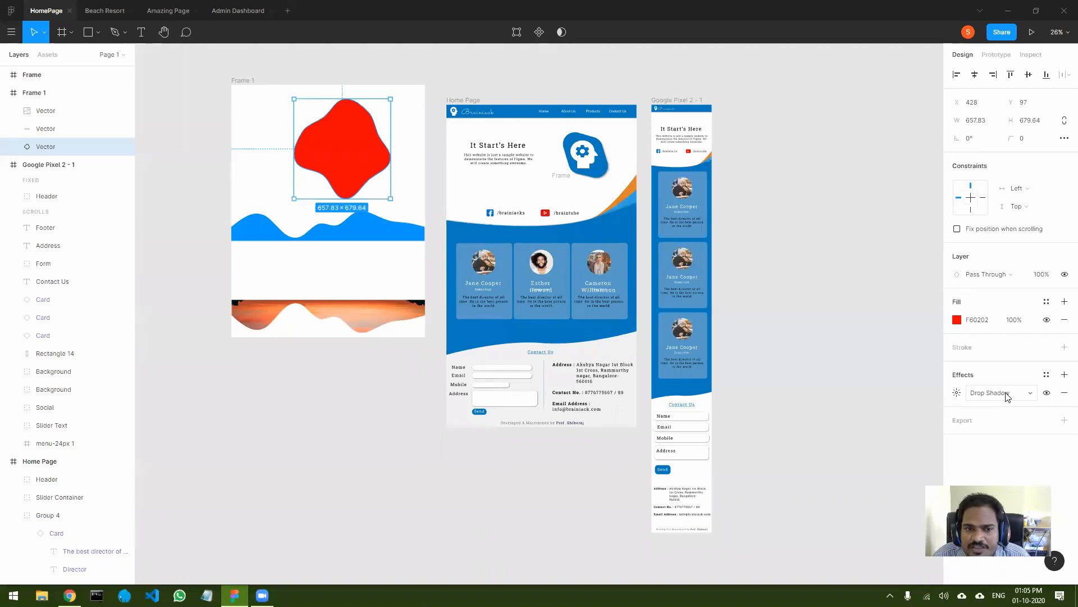
left_click(1006, 397)
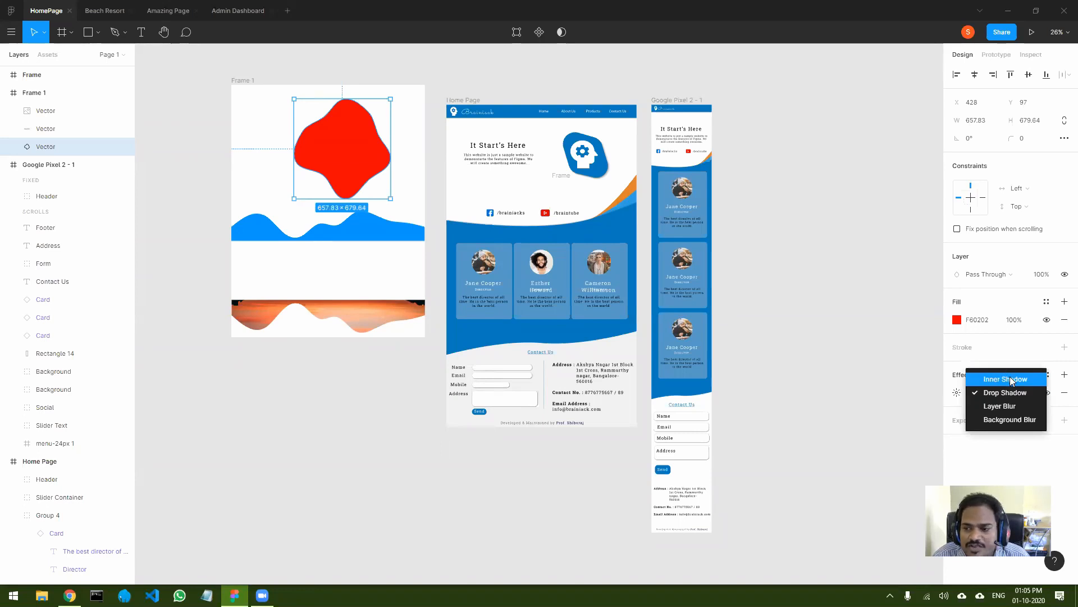
left_click(1012, 380)
Set the blob's inner shadow X offset to 4 and its blur to 20.
left_click(957, 392)
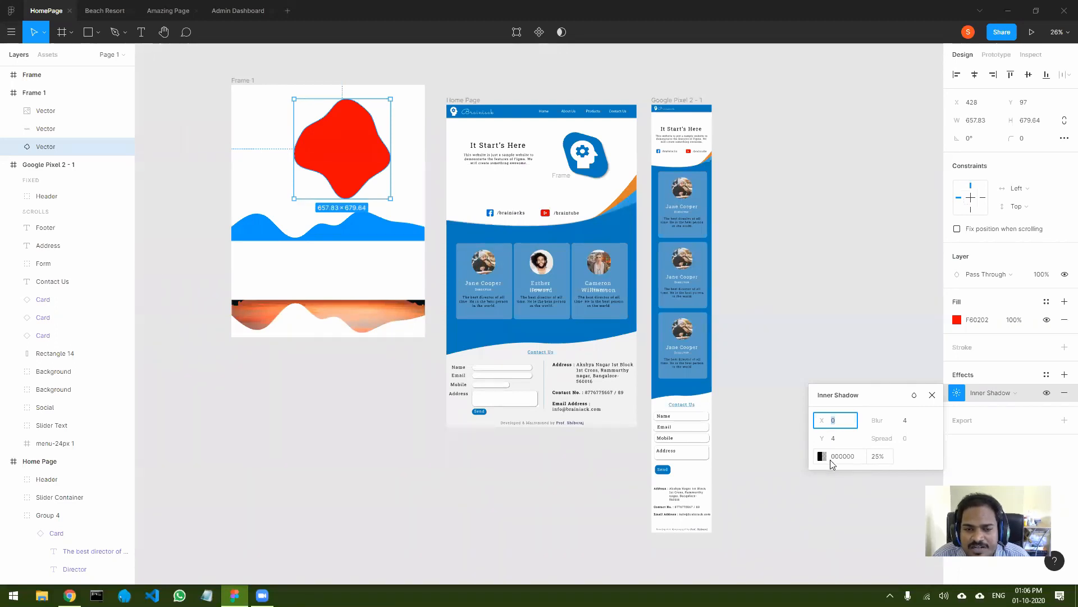
left_click(835, 425)
left_click_drag(835, 426, 830, 425)
type("4")
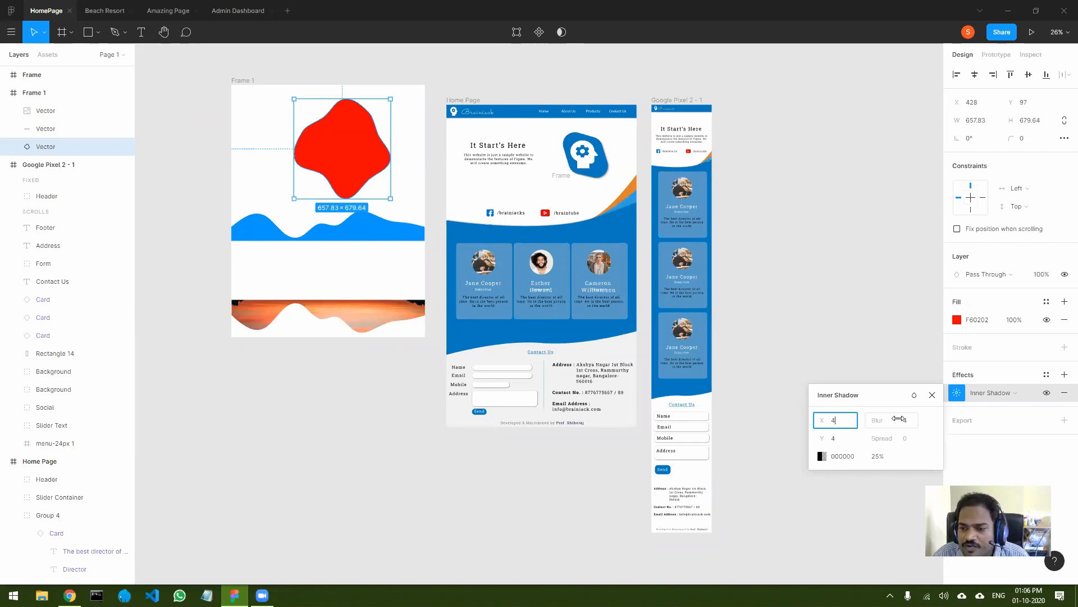
left_click_drag(877, 420, 1059, 415)
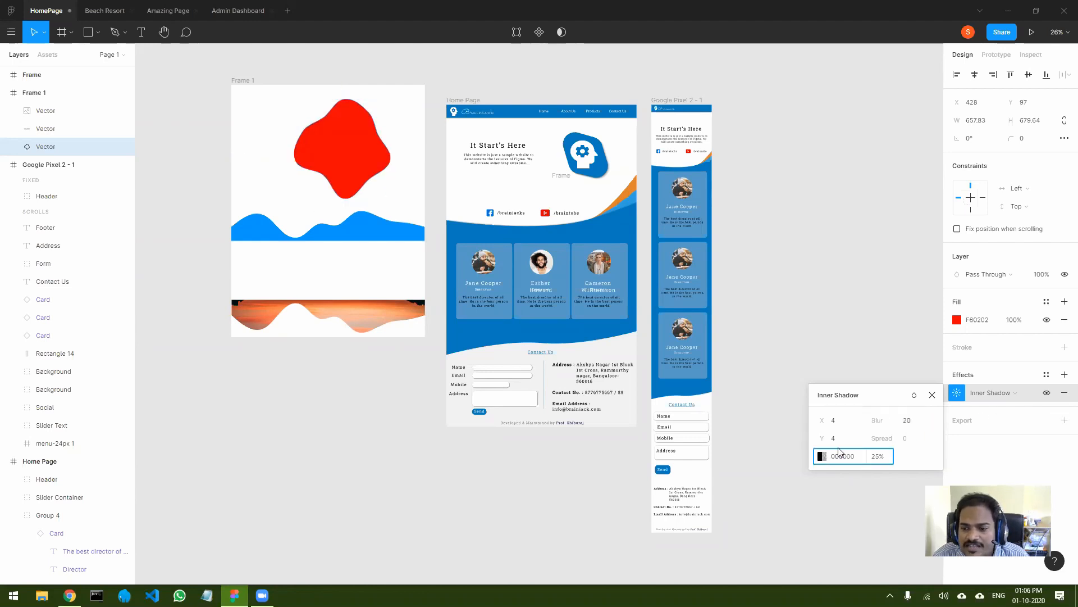
Raise the opacity of the blob's inner shadow colour to 96% and close the effect settings.
left_click(823, 455)
left_click_drag(730, 466, 795, 470)
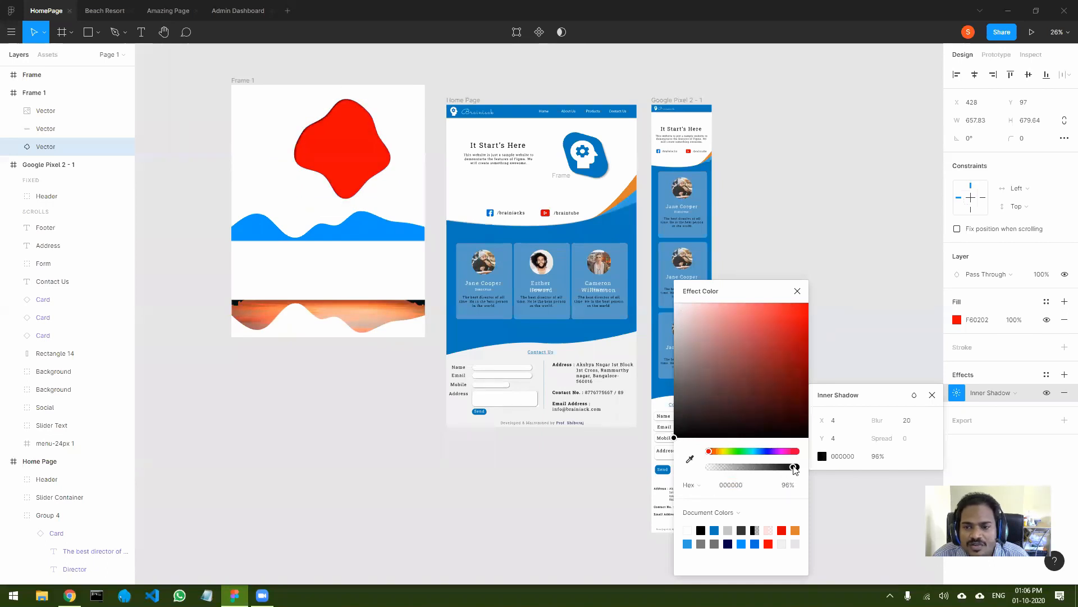
left_click(797, 291)
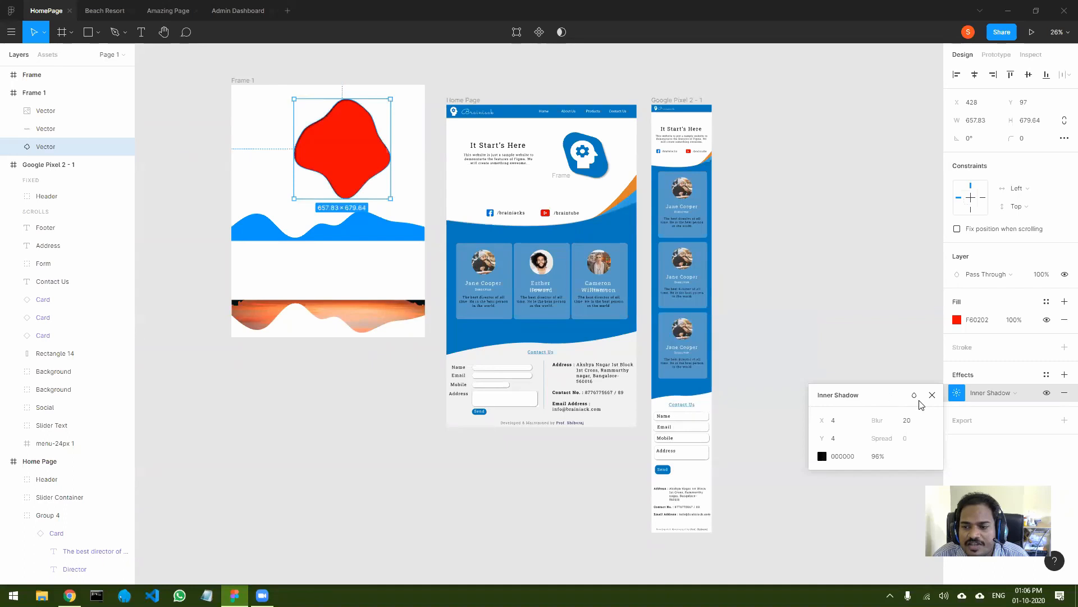
left_click(932, 395)
scroll(258, 90, "up", 4)
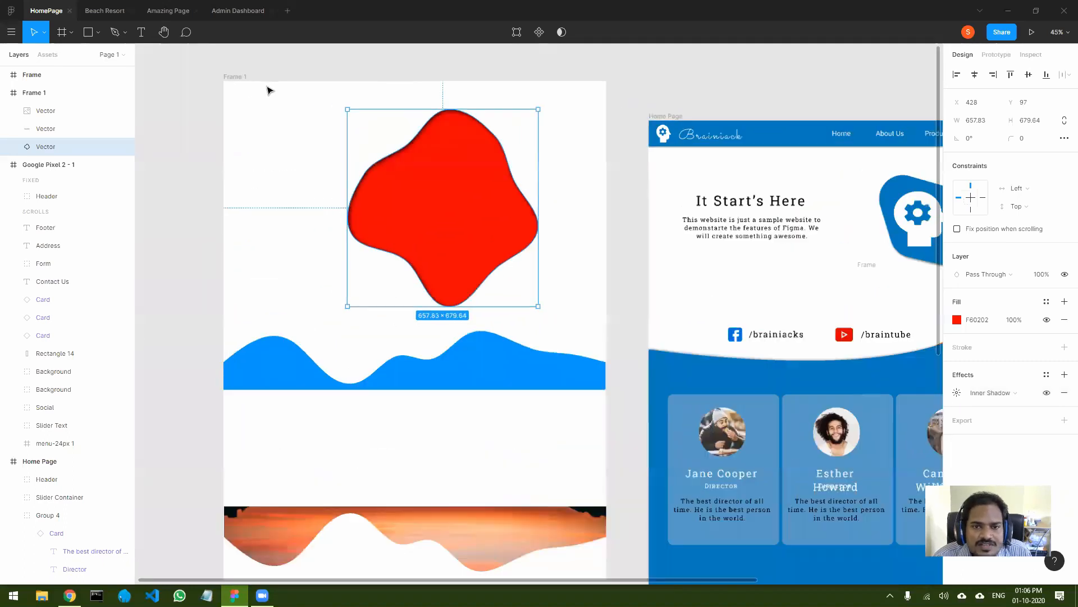